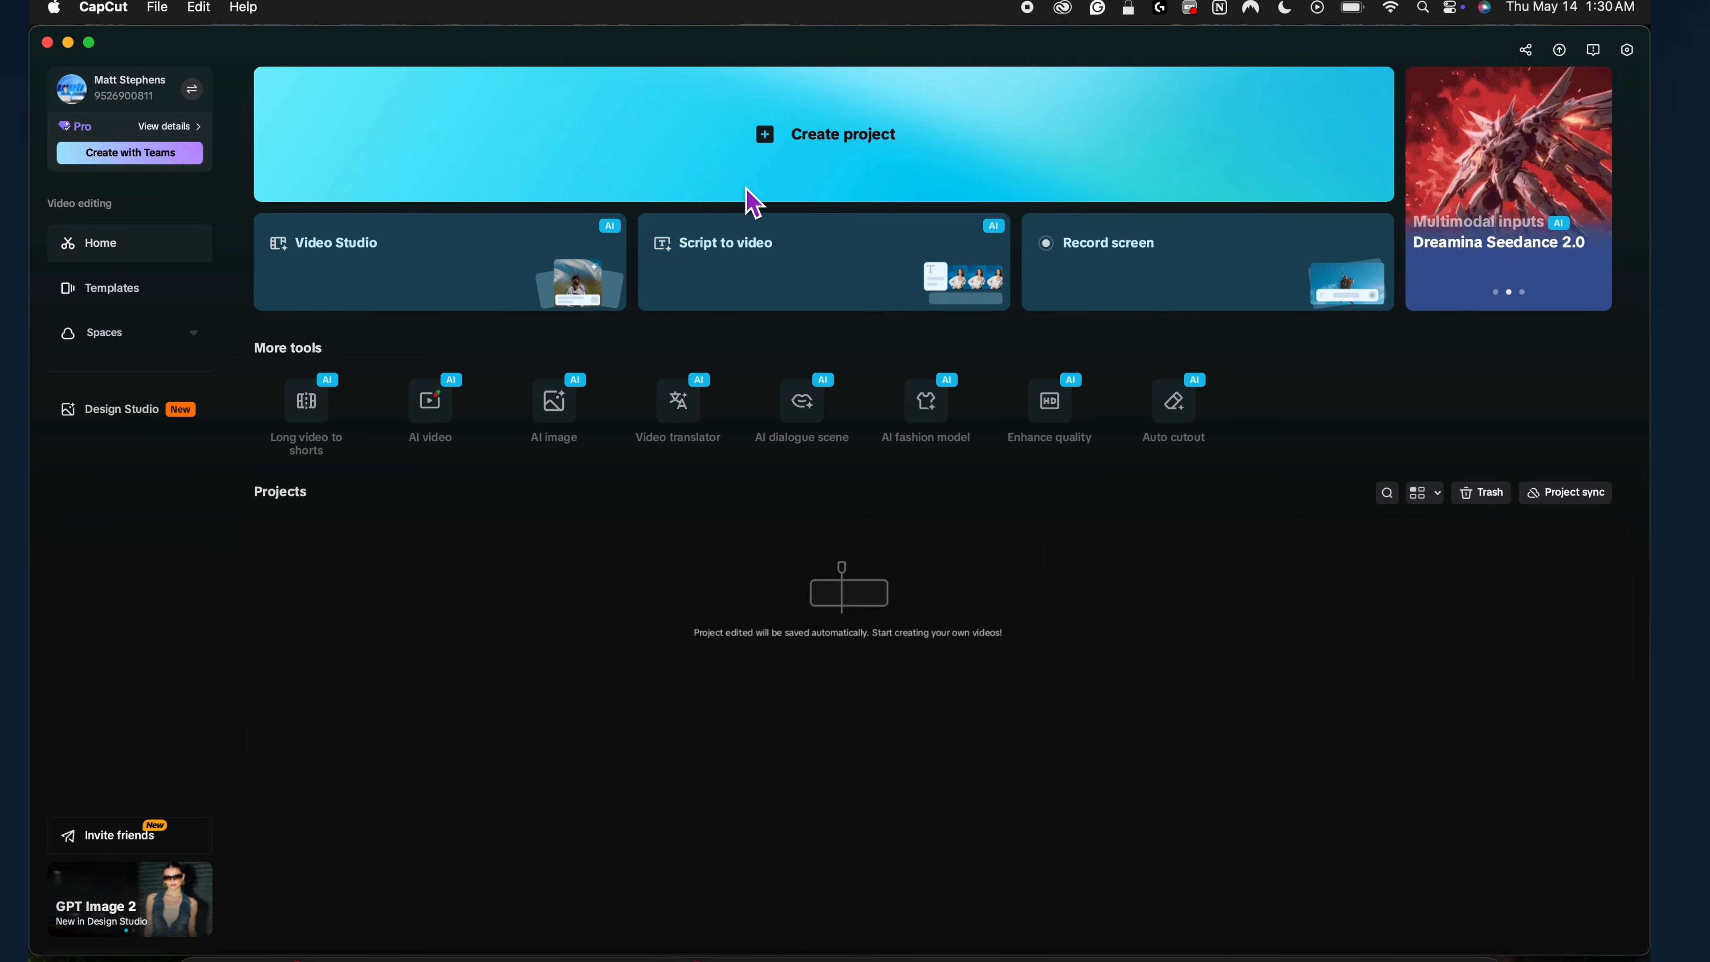
Create a new video project.
{"action": "left_click", "coordinate": [879, 160]}
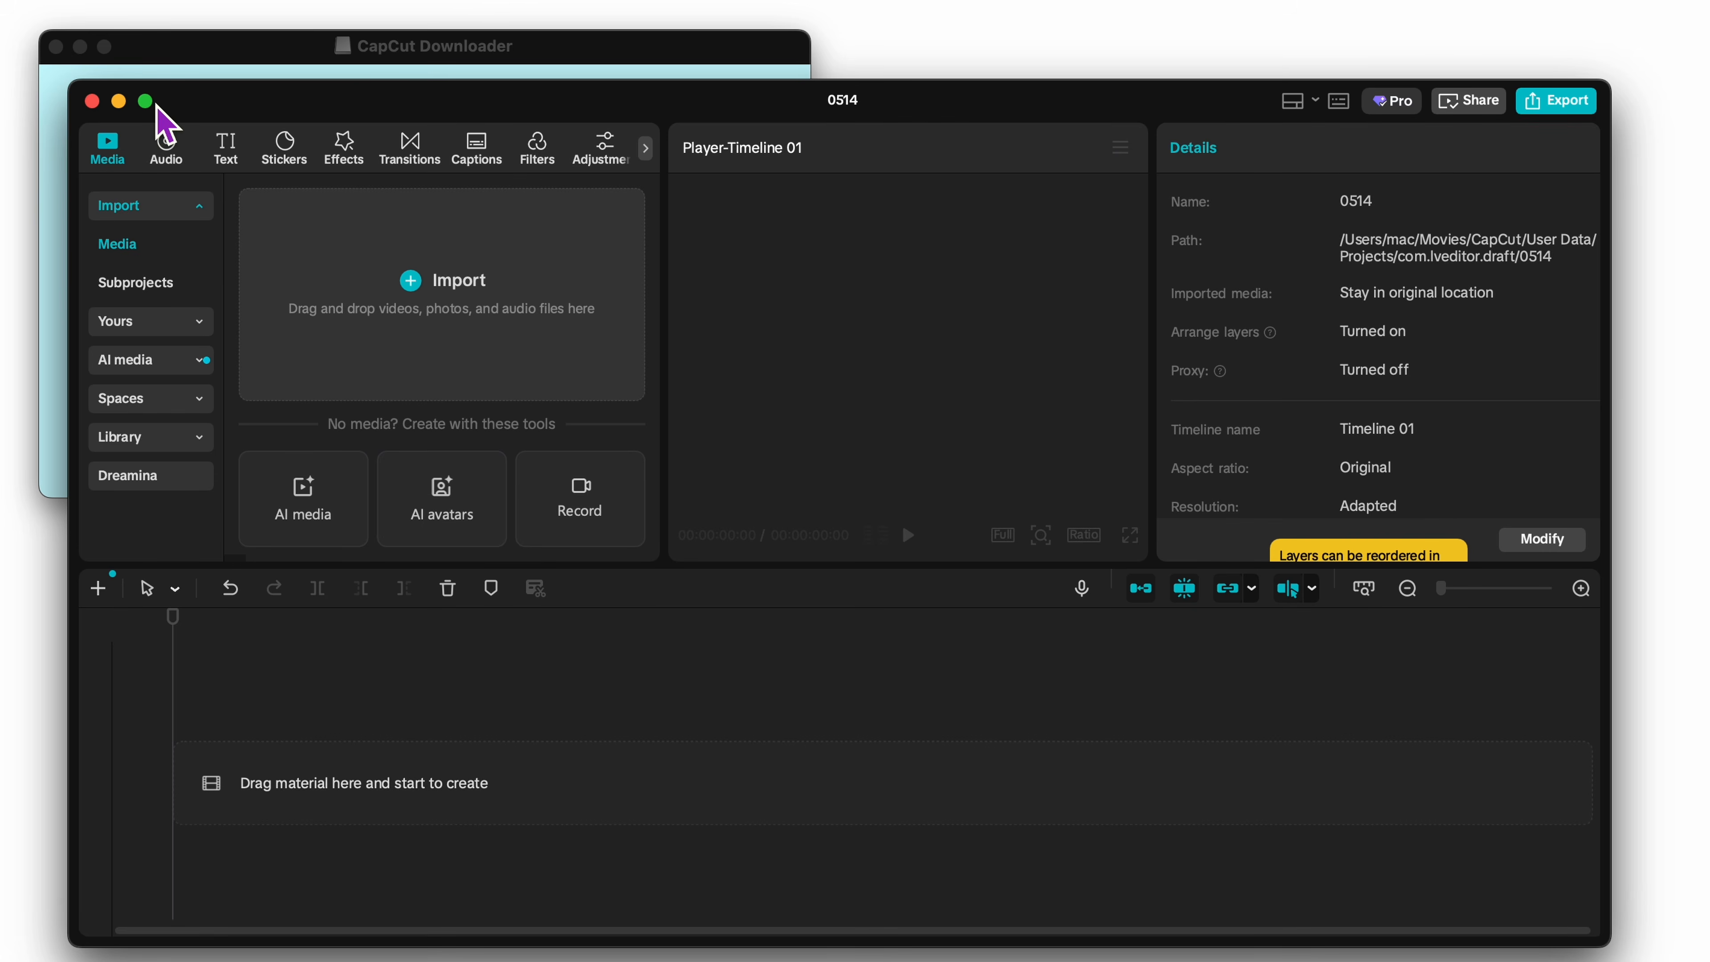
{"action": "mouse_move", "coordinate": [146, 101]}
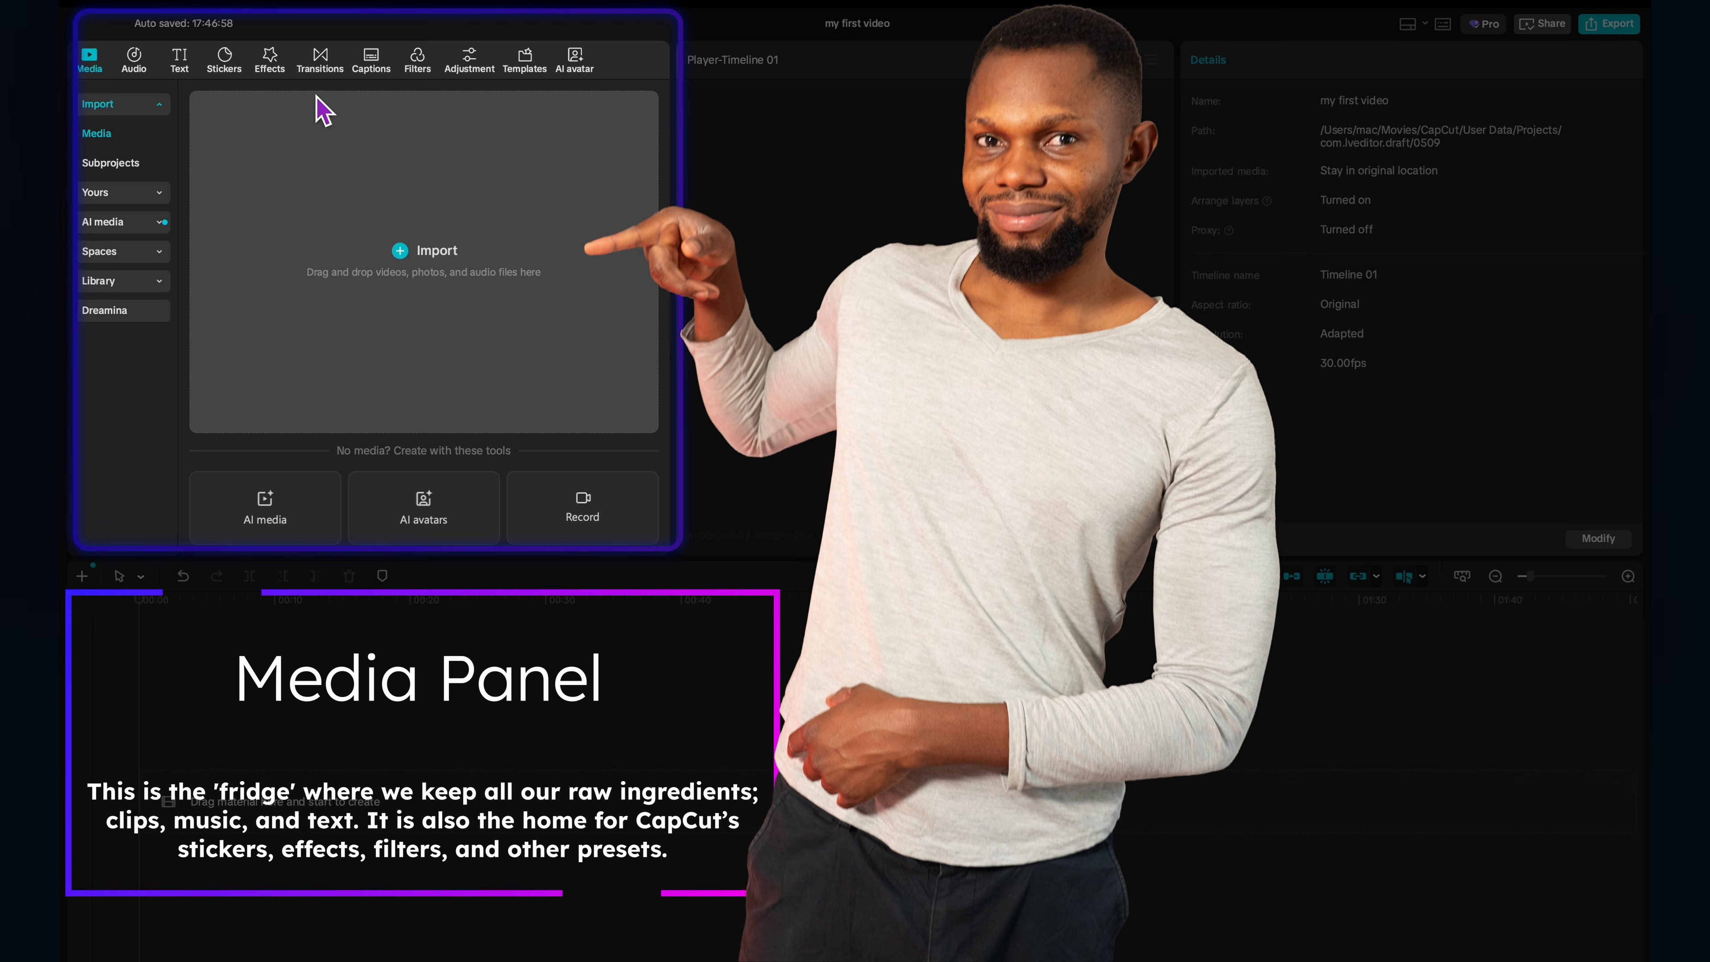
Browse the available stickers, video effects and filters.
{"action": "left_click", "coordinate": [233, 64]}
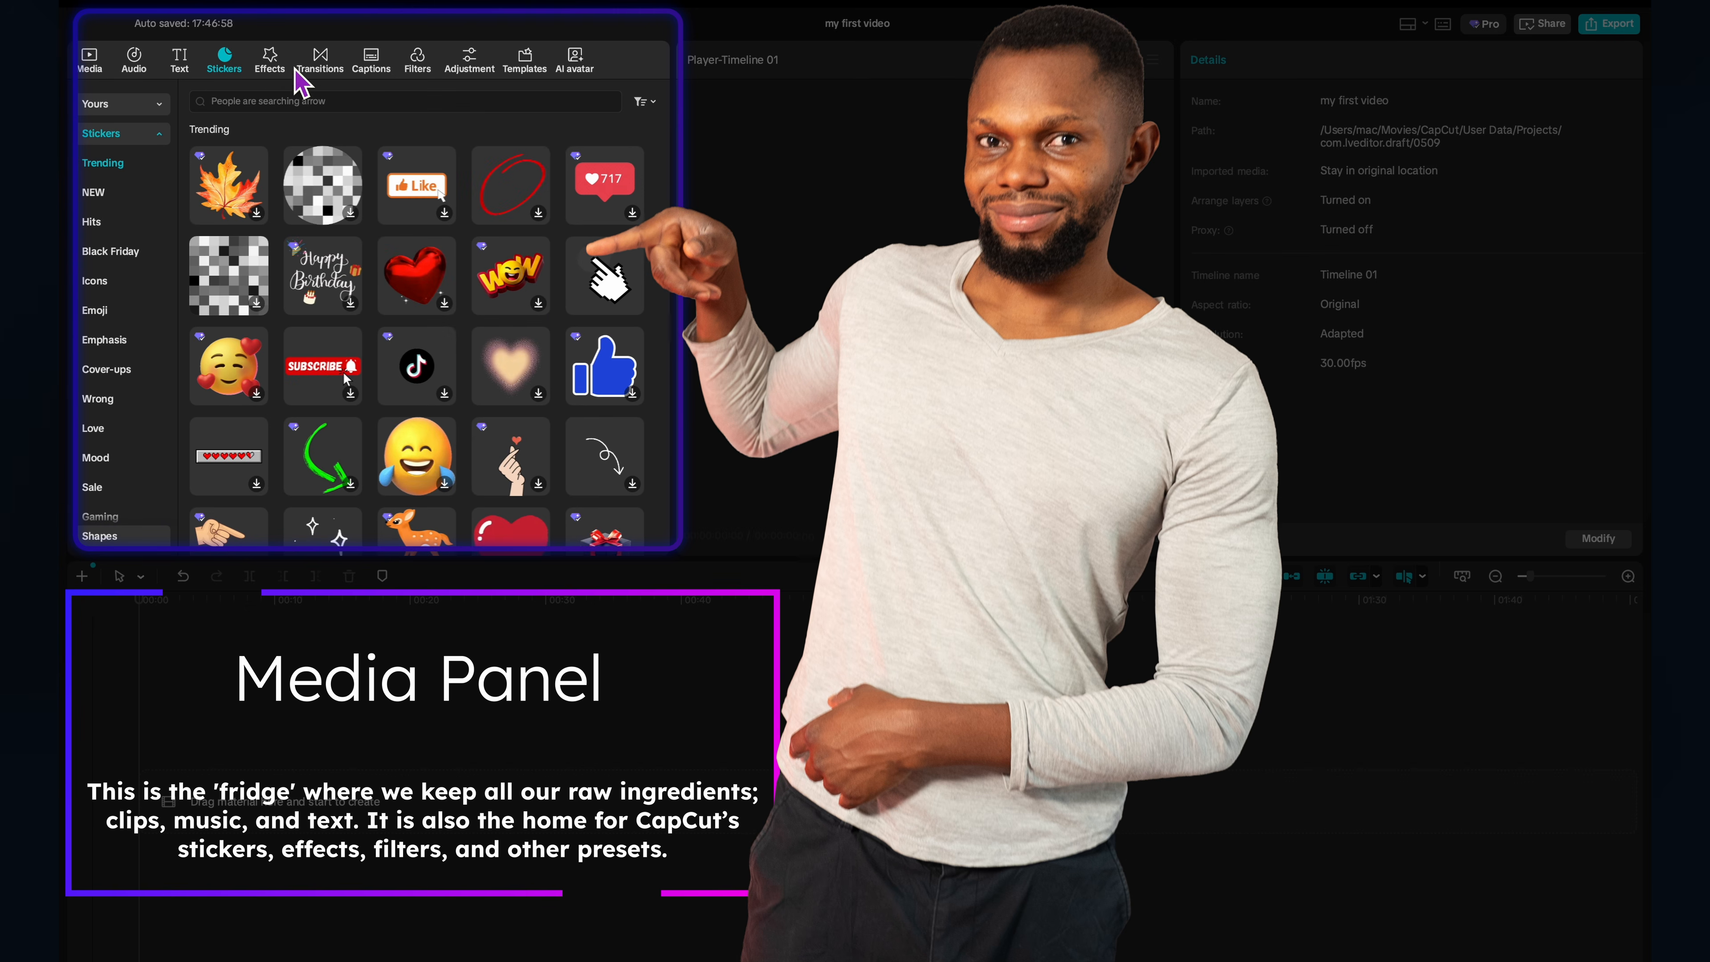
{"action": "left_click", "coordinate": [272, 64]}
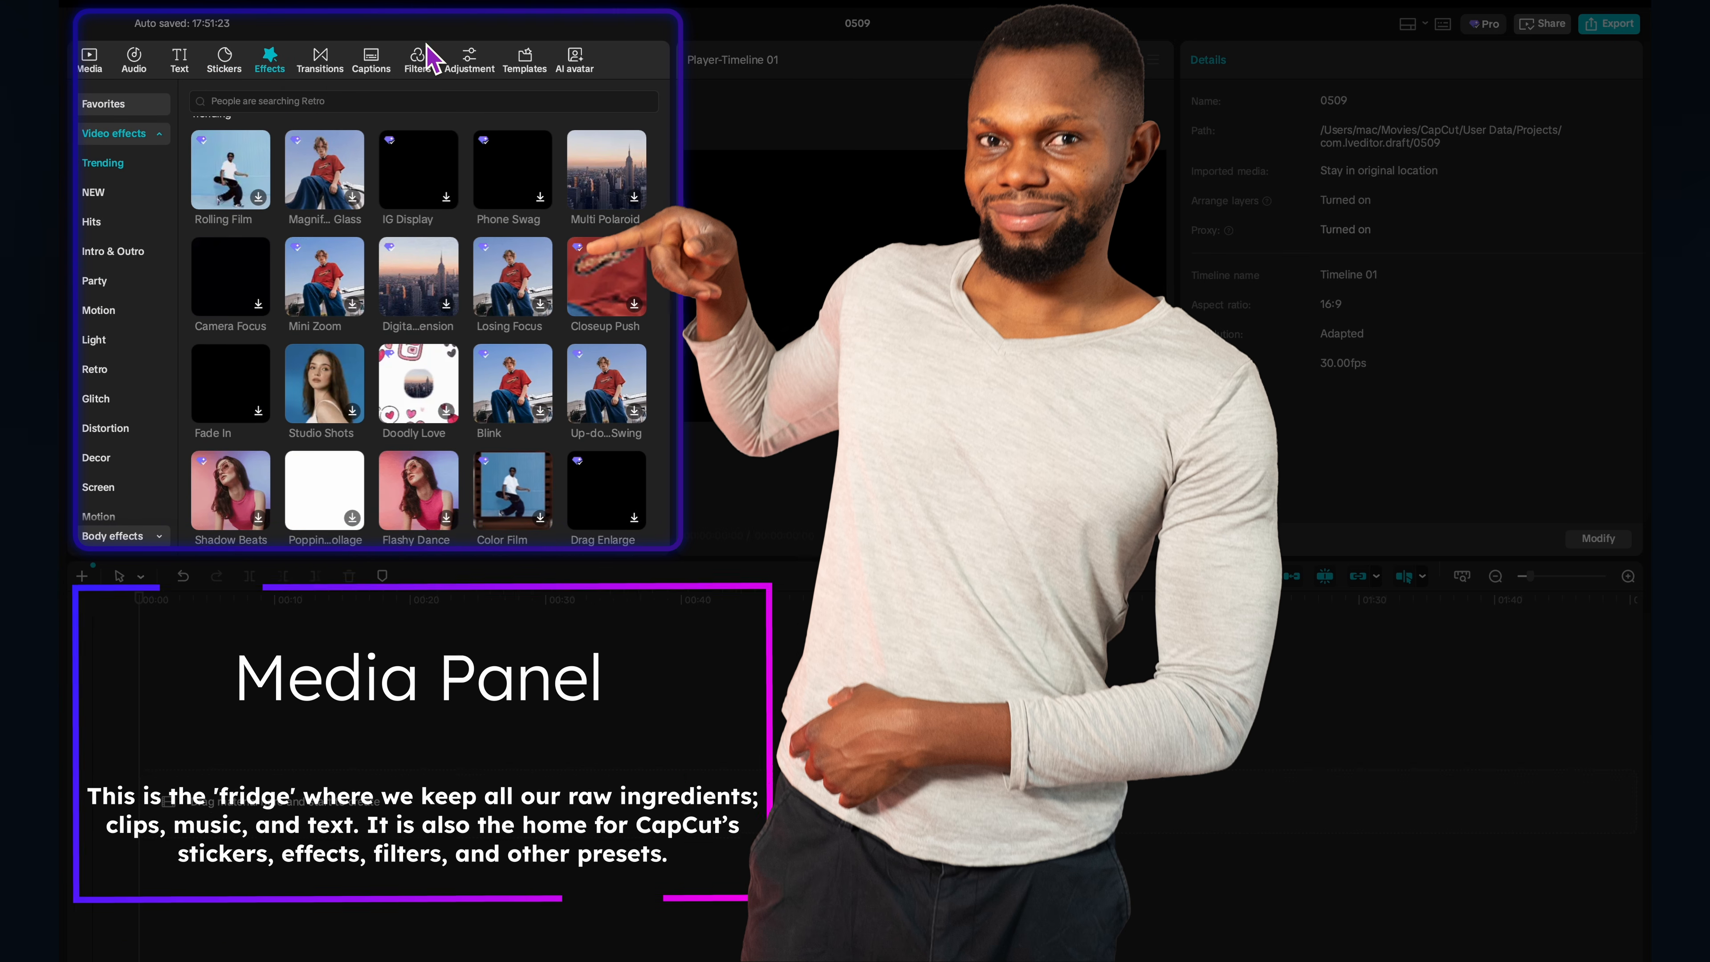
{"action": "left_click", "coordinate": [417, 59]}
{"action": "scroll", "coordinate": [501, 222], "scroll_direction": "down", "scroll_amount": 3}
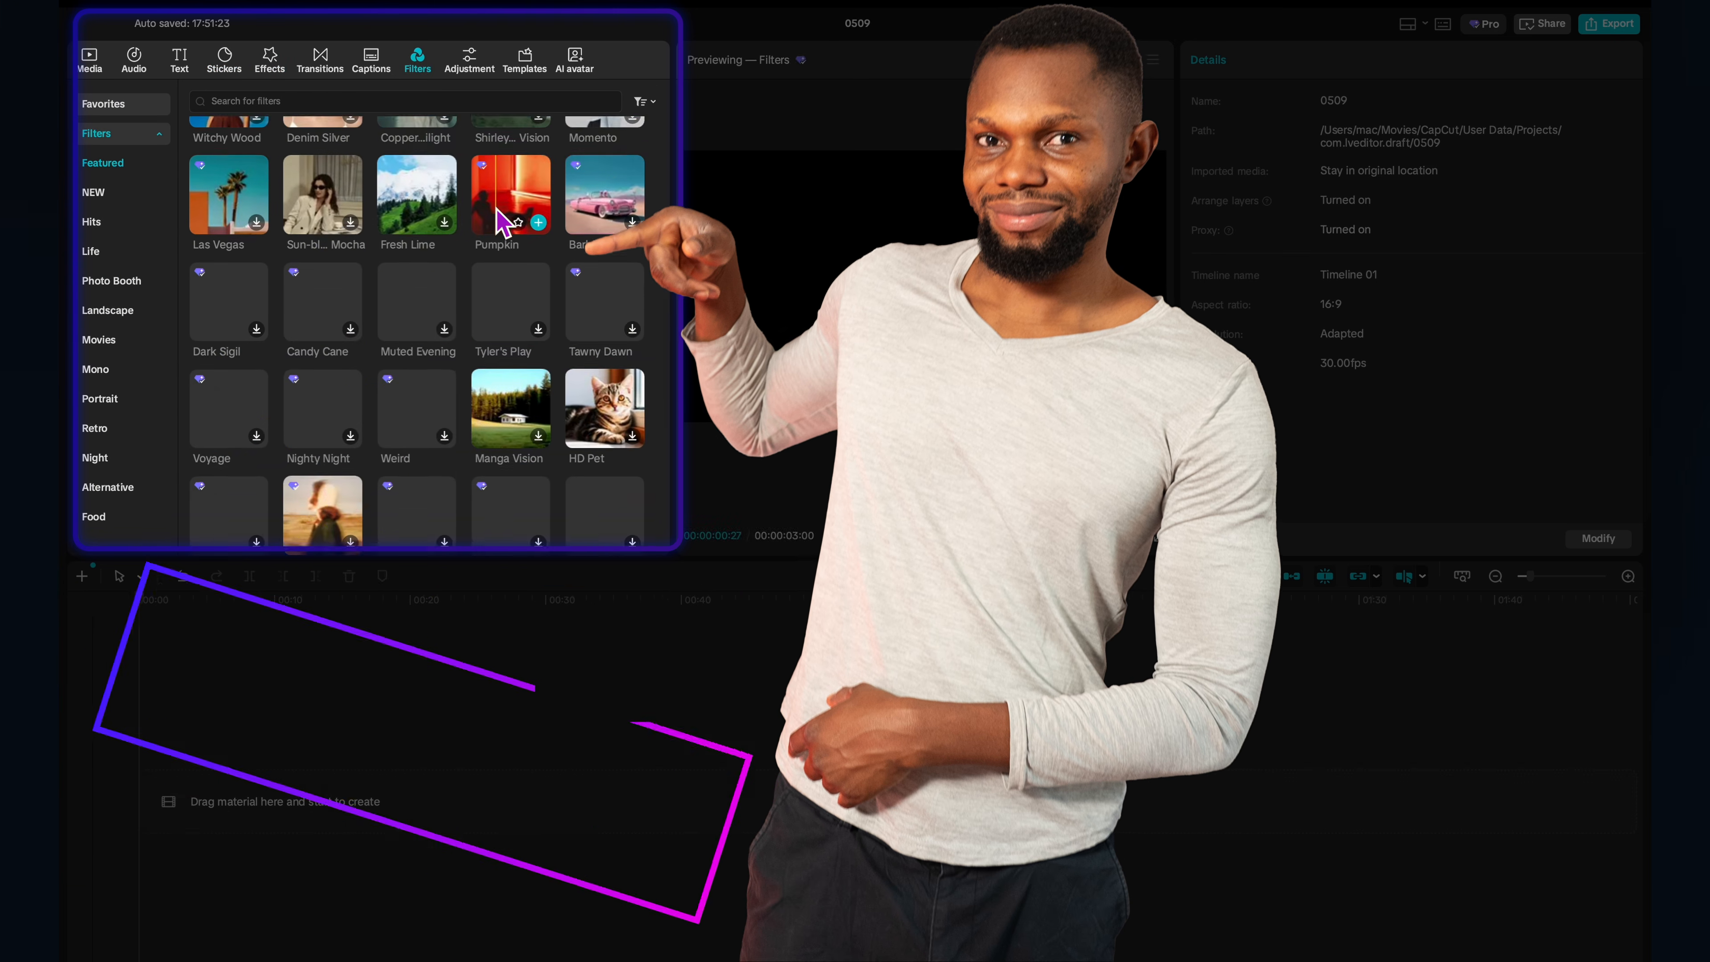
{"action": "scroll", "coordinate": [503, 222], "scroll_direction": "down", "scroll_amount": 1}
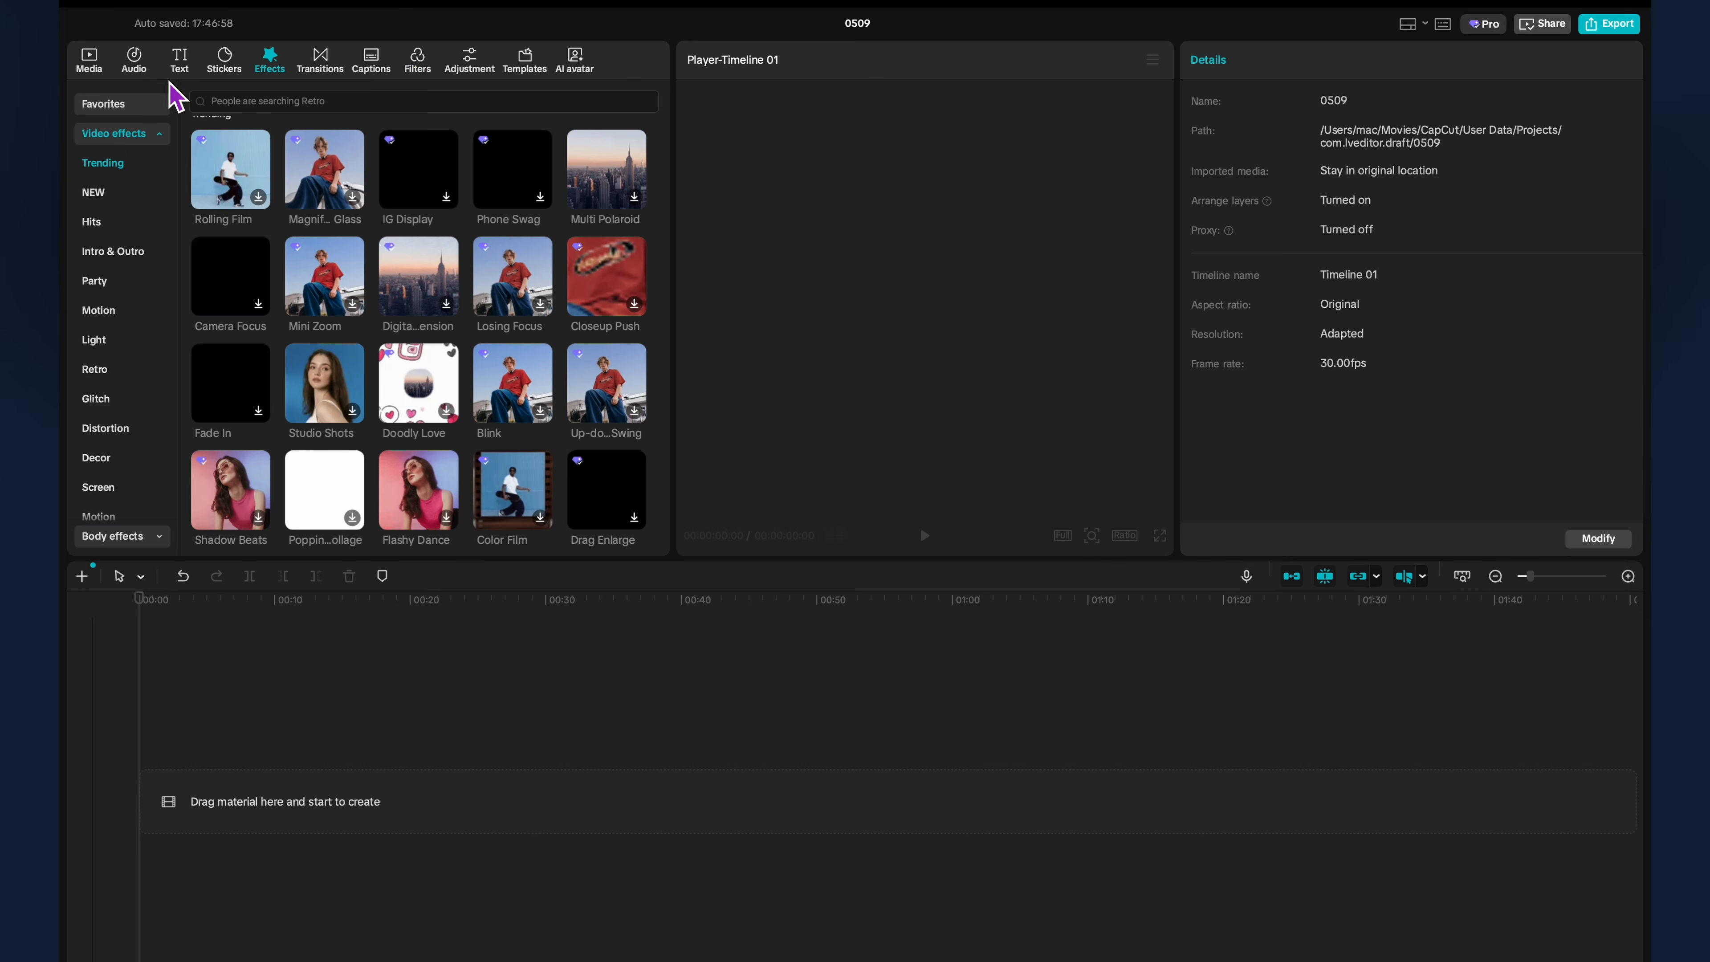
Import the video "capcut tutorial for capcut editing app tutorial.mp4" from the Mr Matt Tech Videos folder into the project media.
{"action": "left_click", "coordinate": [89, 62]}
{"action": "left_click", "coordinate": [452, 272]}
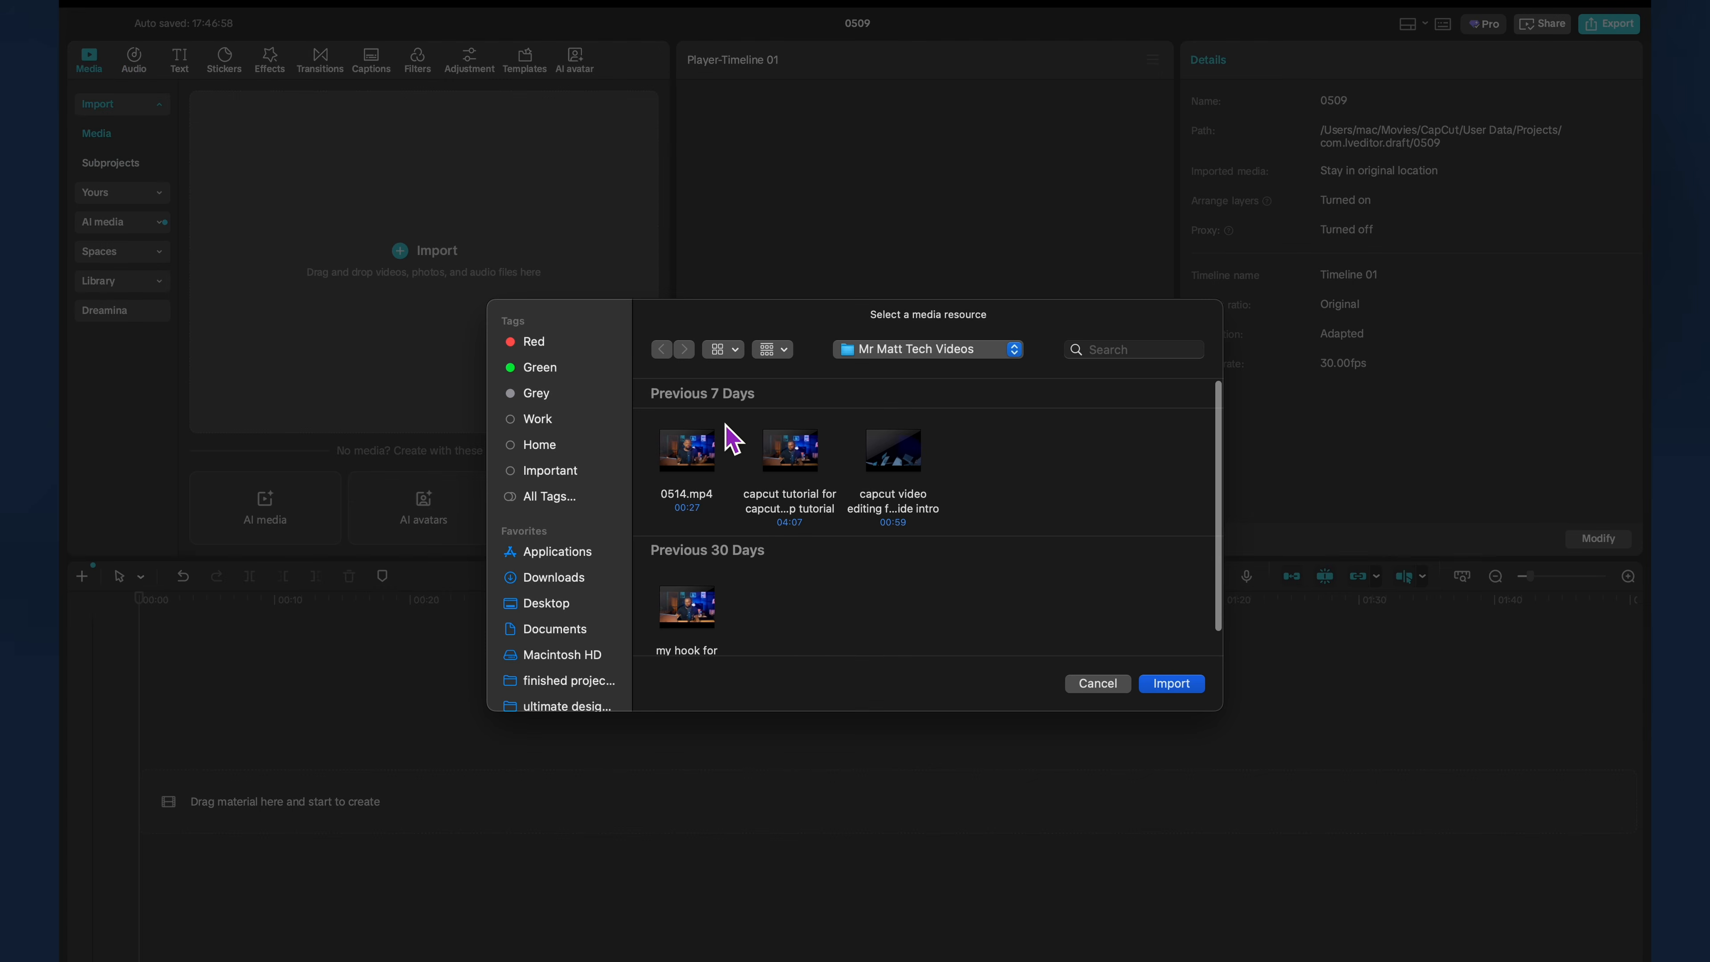
{"action": "scroll", "coordinate": [744, 593], "scroll_direction": "down", "scroll_amount": 2}
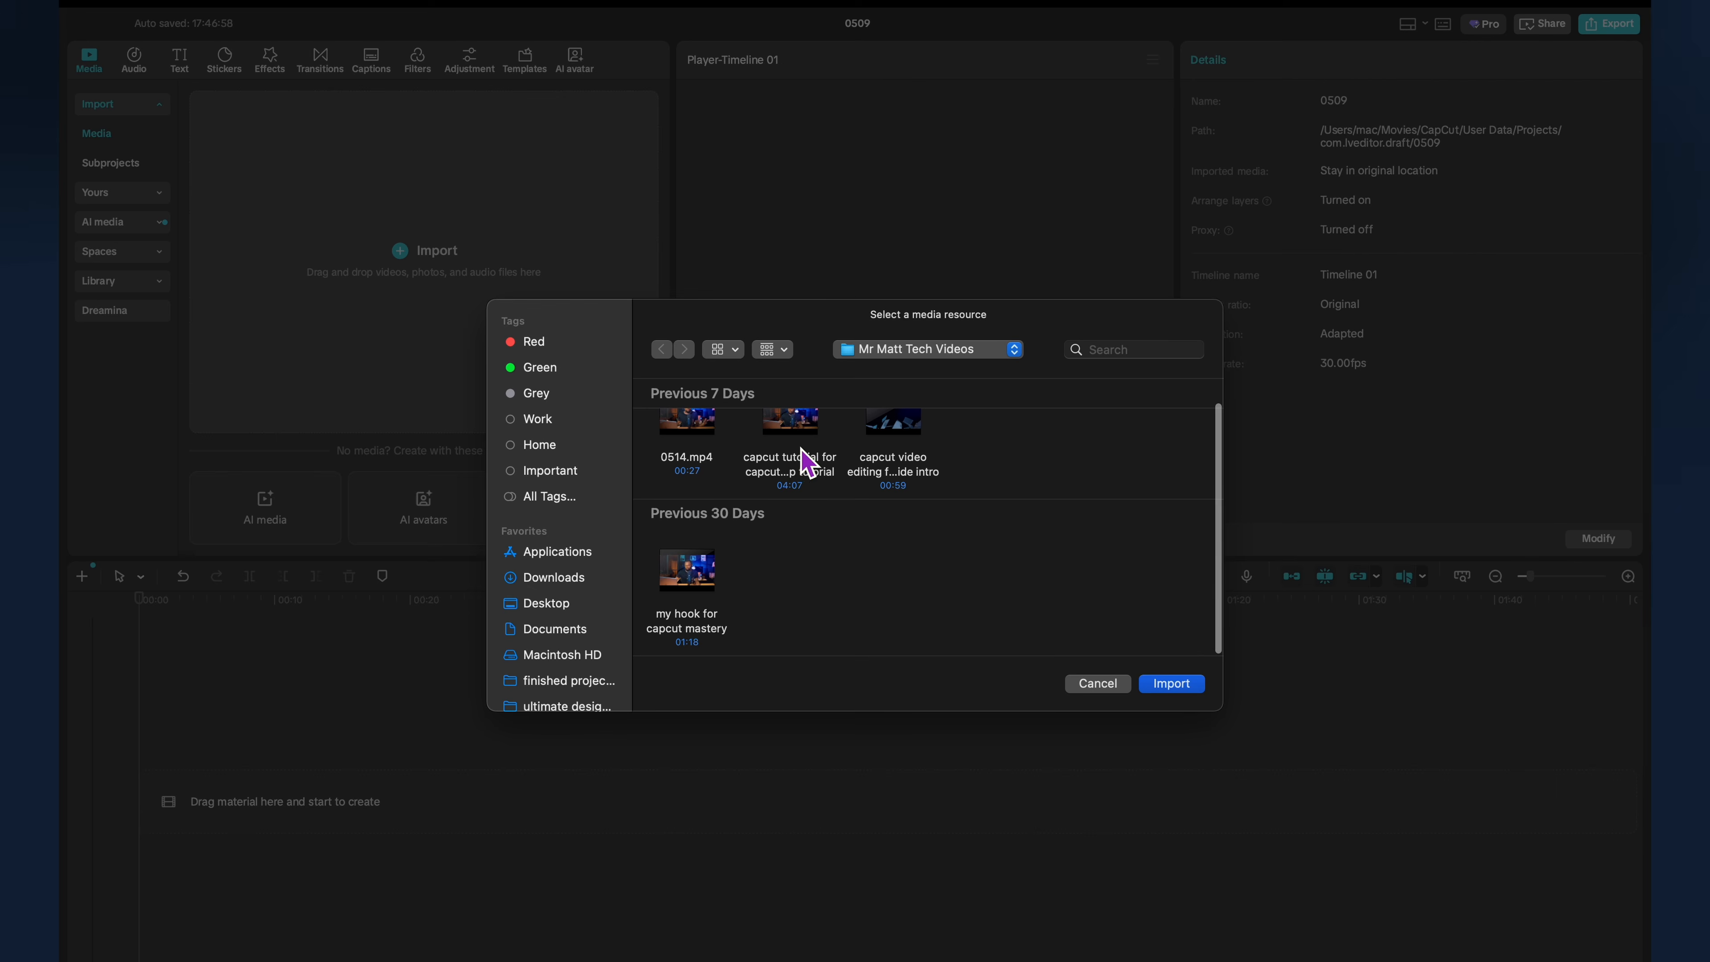
{"action": "double_click", "coordinate": [801, 432]}
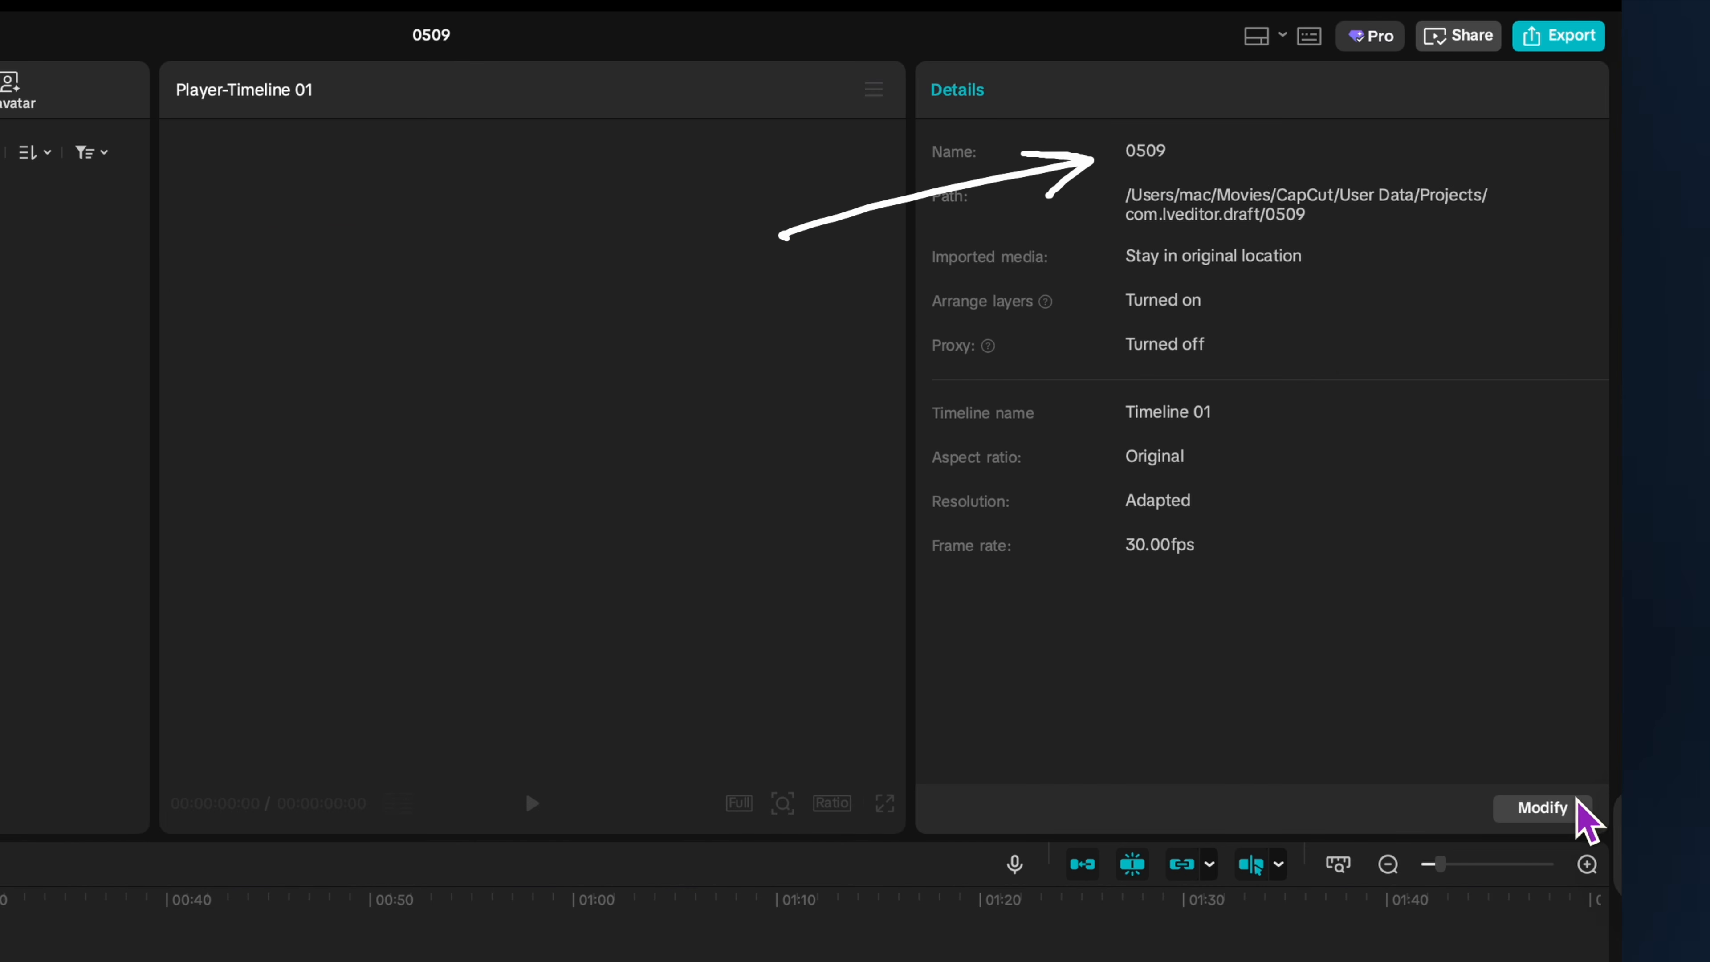
Rename the project "my first video" and set its aspect ratio to 16:9 in the project settings.
{"action": "left_click", "coordinate": [1544, 808]}
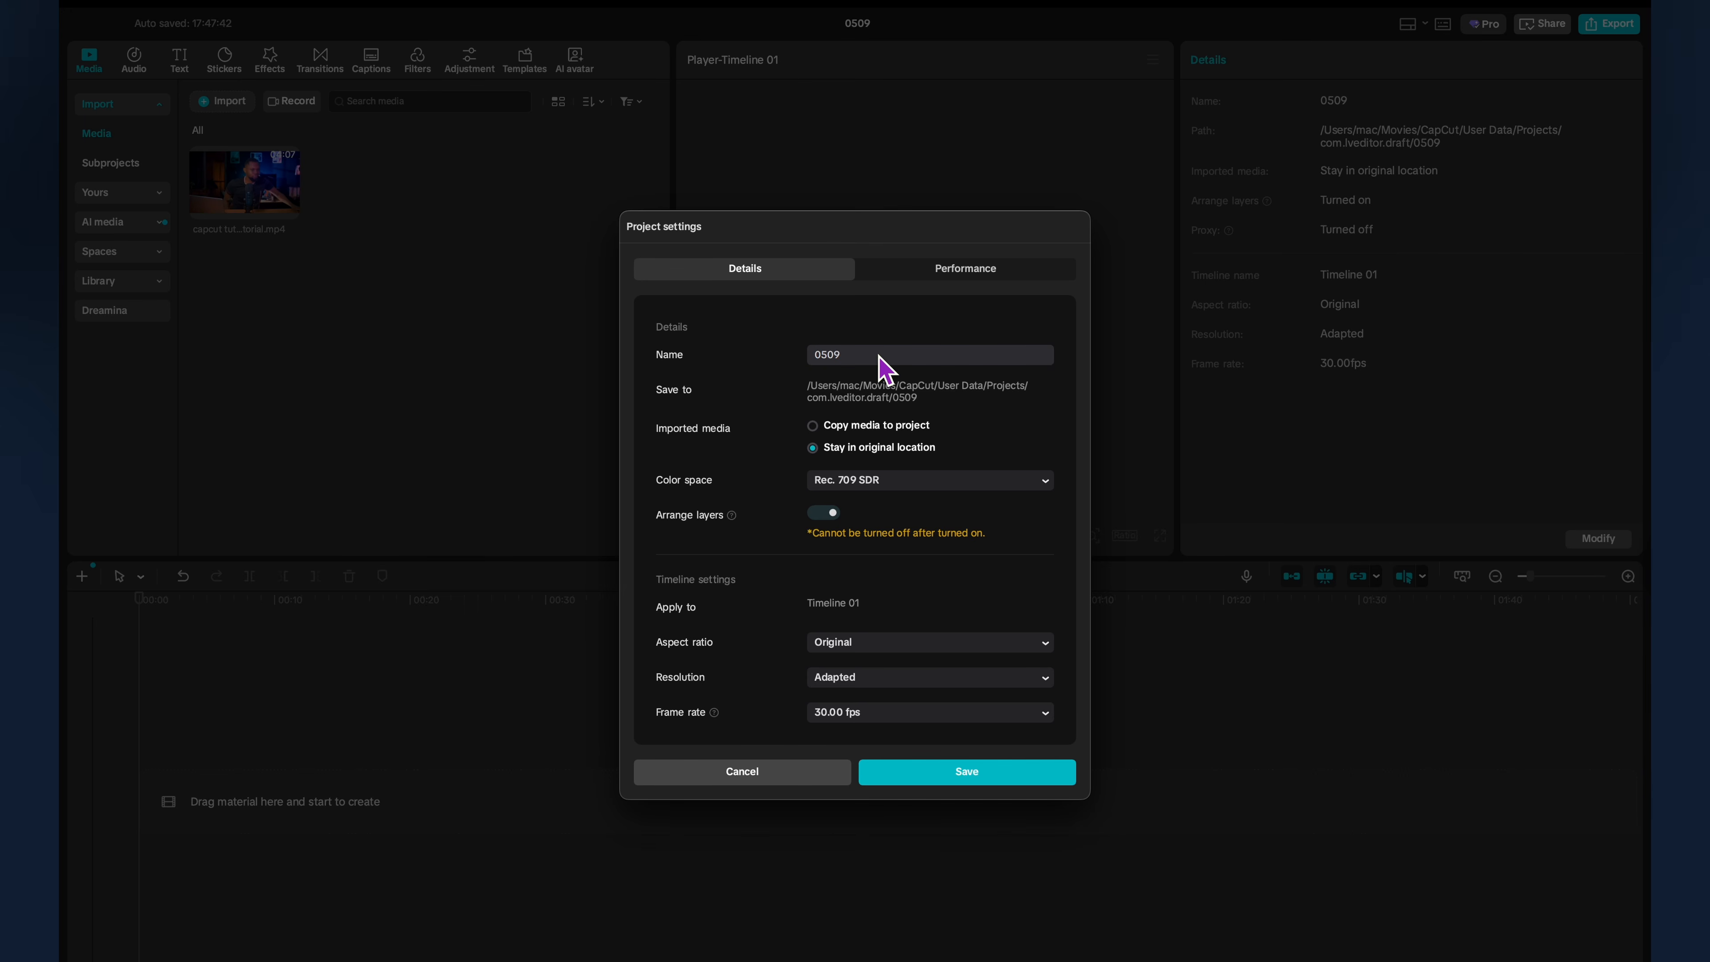
{"action": "type", "text": "my first video"}
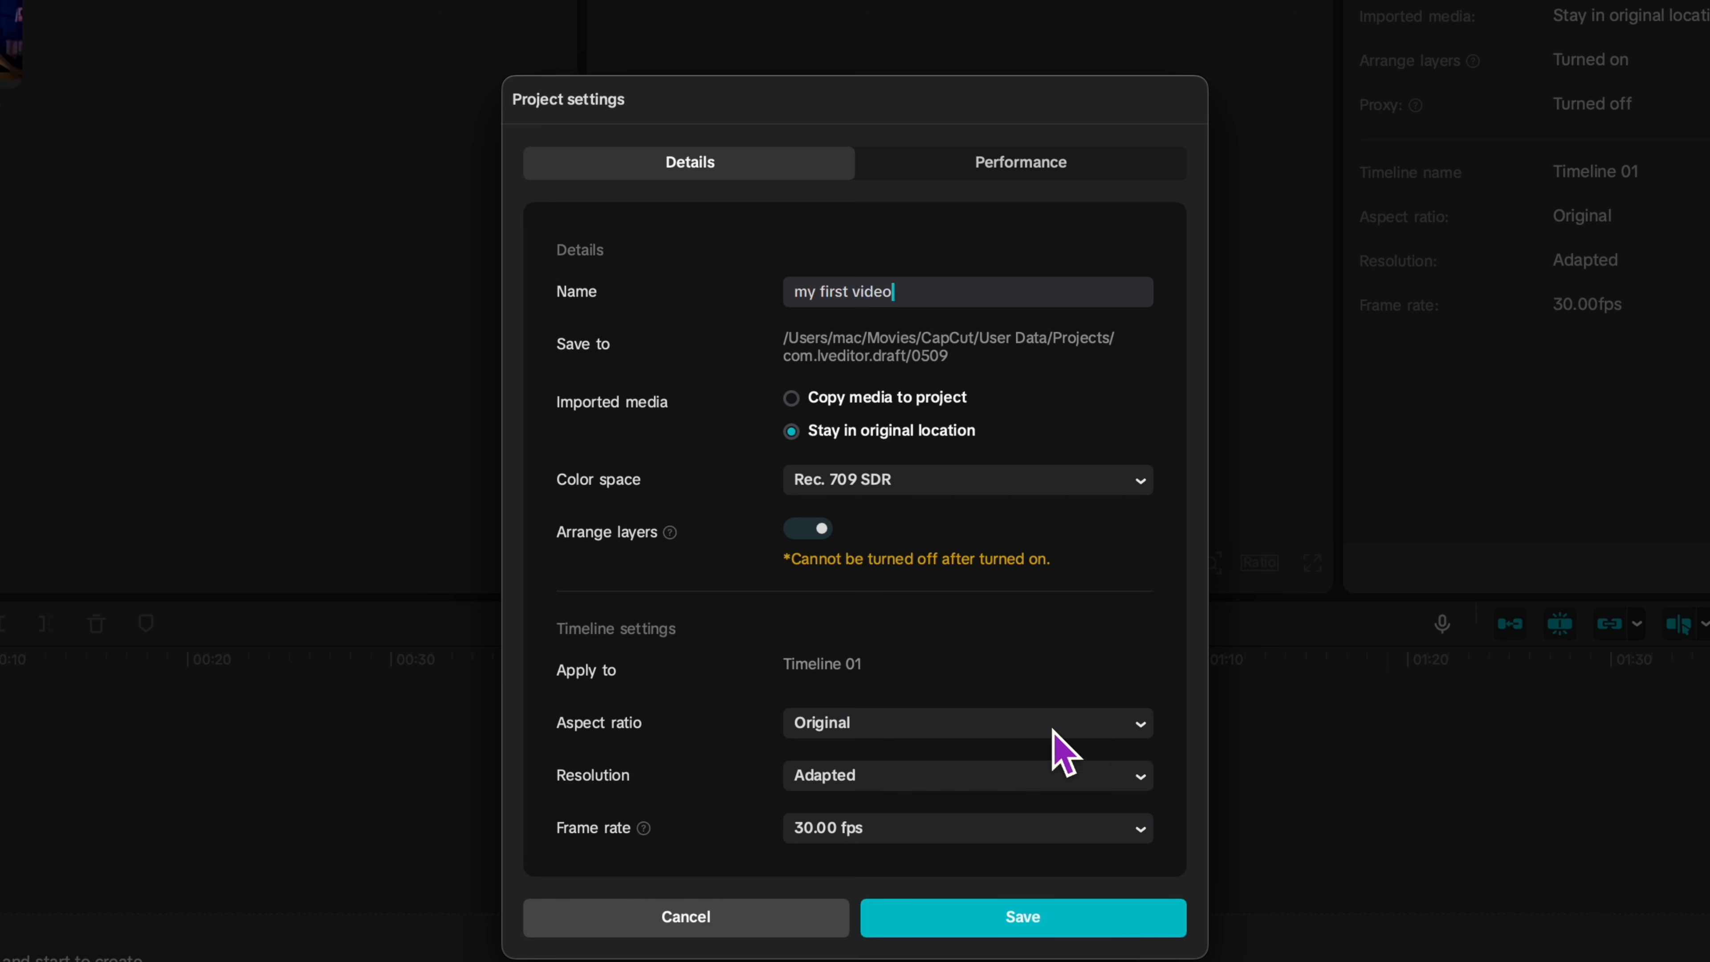
{"action": "left_click", "coordinate": [1121, 725]}
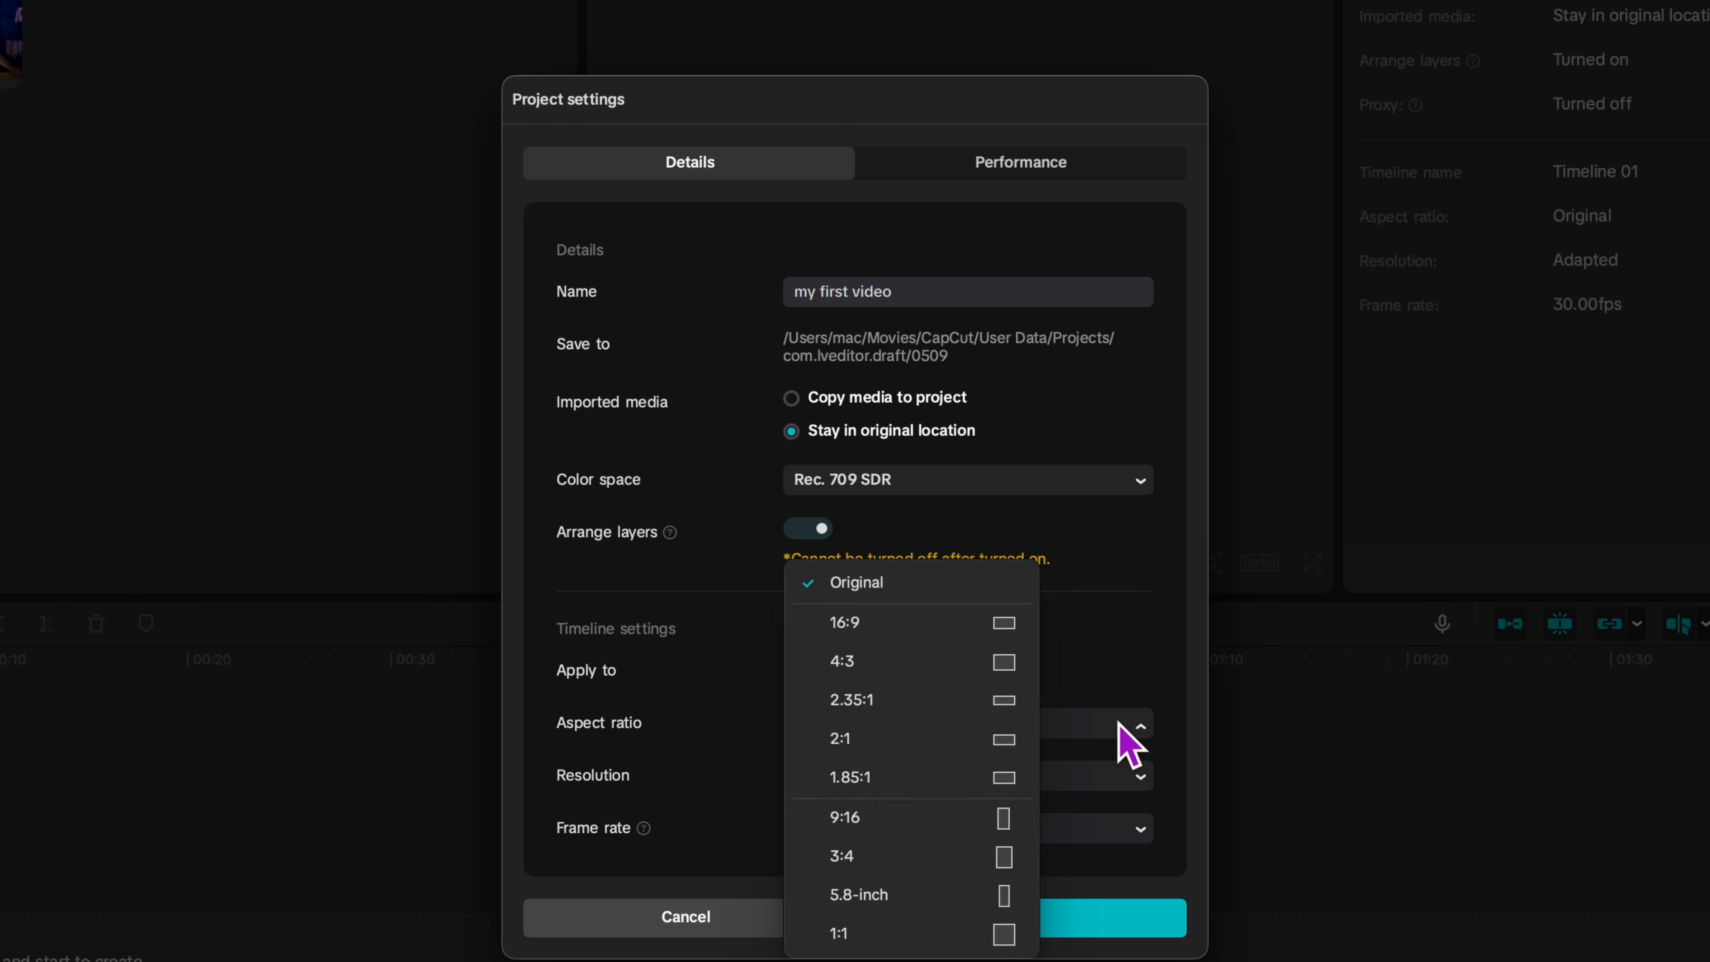
{"action": "left_click", "coordinate": [923, 629]}
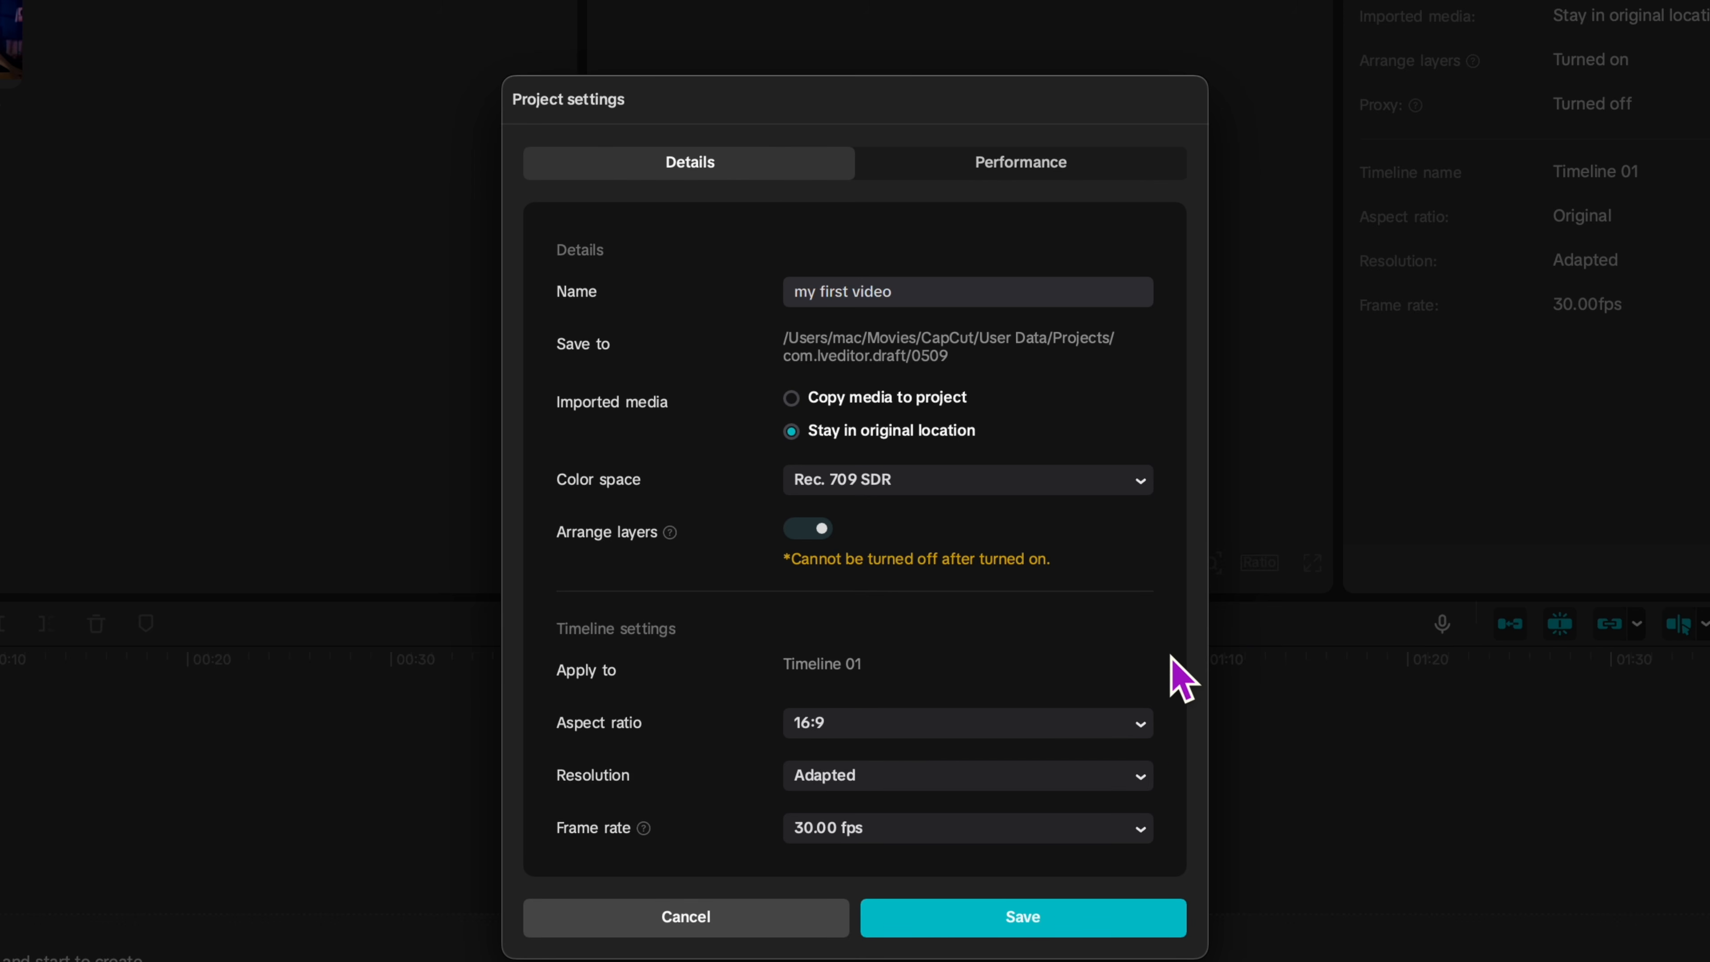
Try the 9:16 aspect ratio for the project, and return it to 16:9.
{"action": "left_click", "coordinate": [1142, 724]}
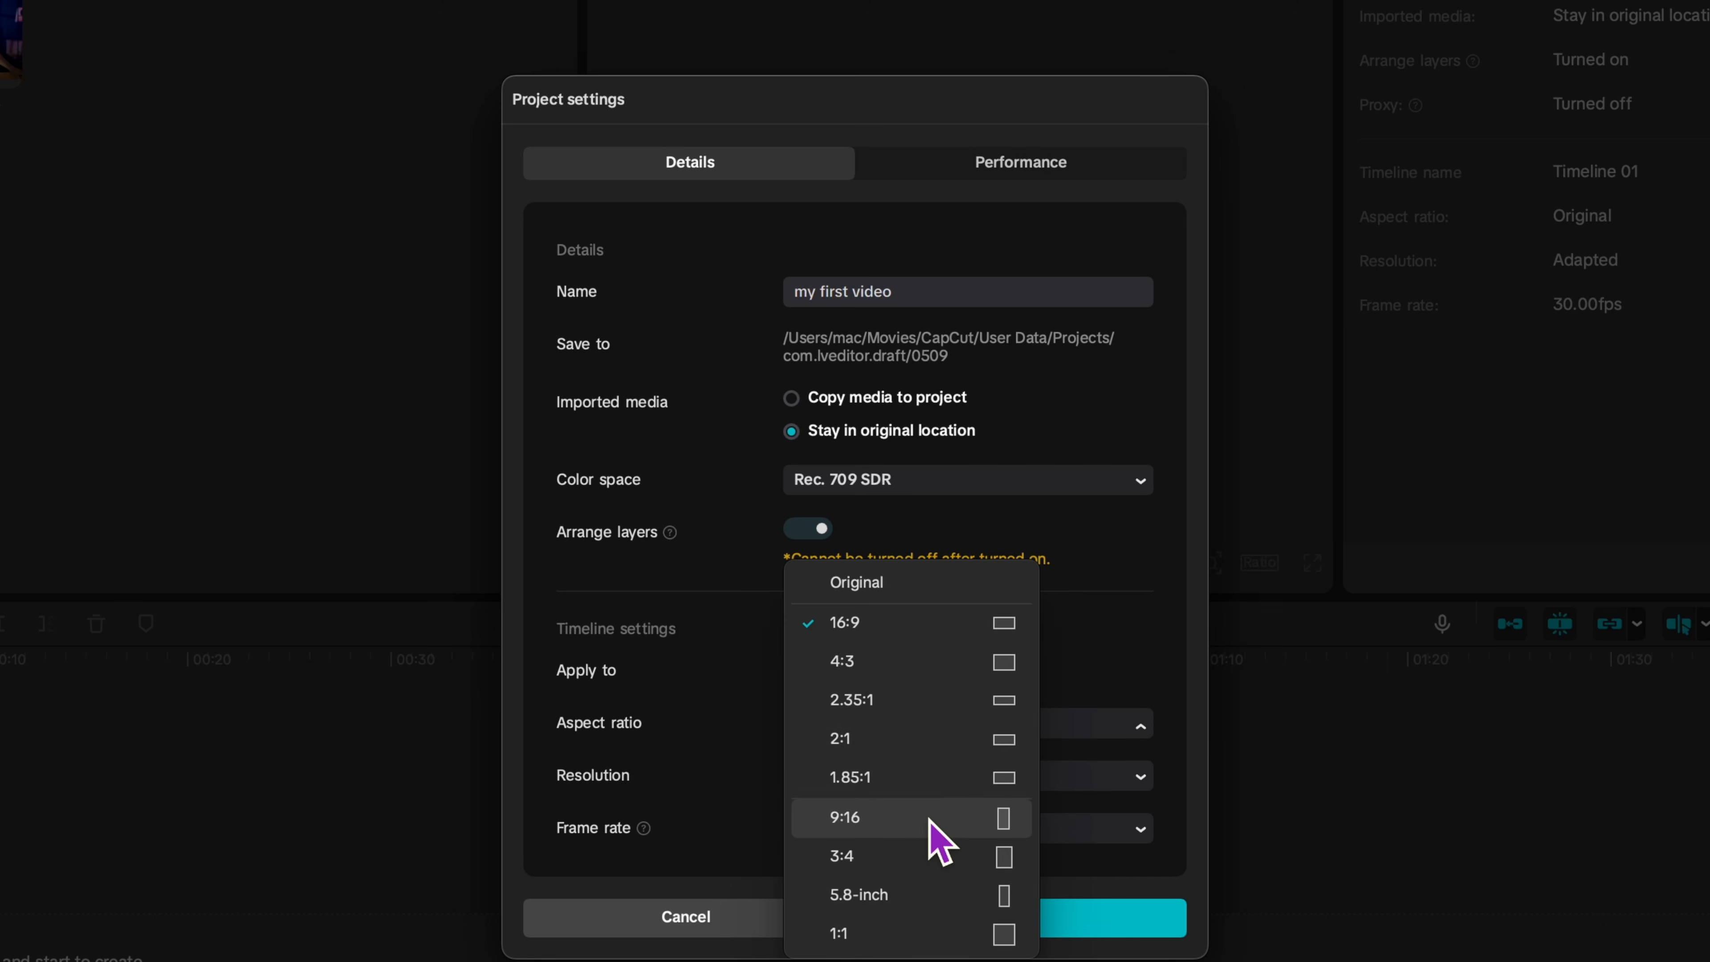
{"action": "left_click", "coordinate": [939, 834]}
{"action": "left_click", "coordinate": [988, 729]}
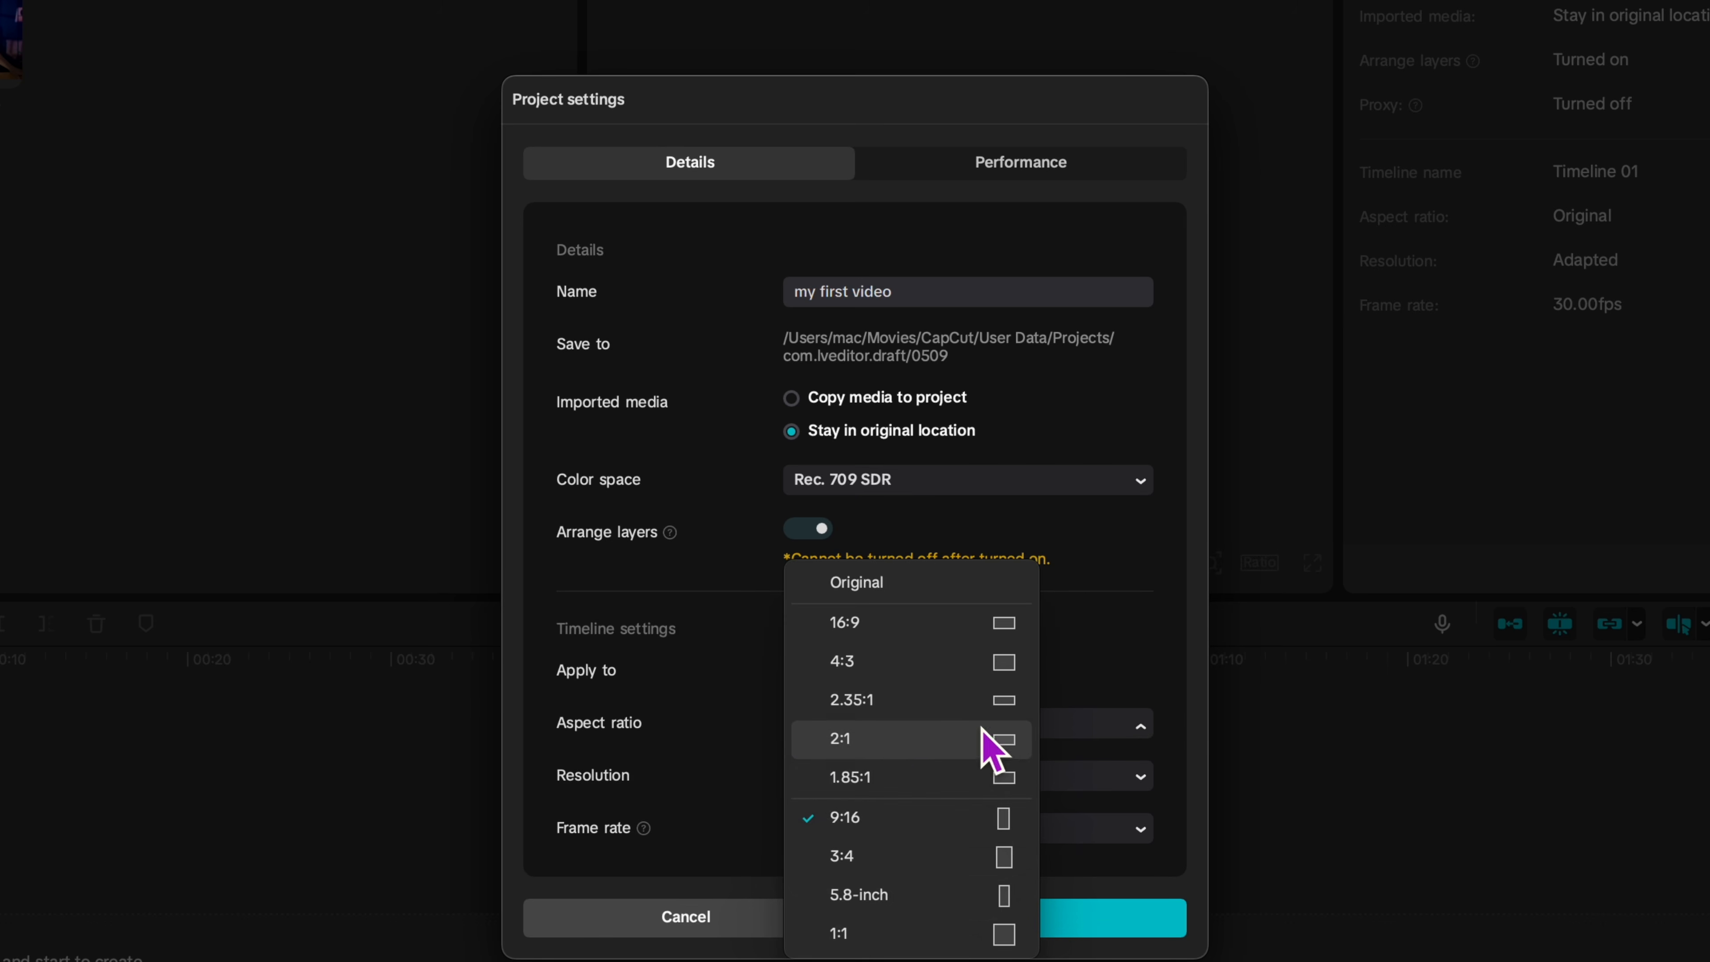
{"action": "left_click", "coordinate": [899, 634]}
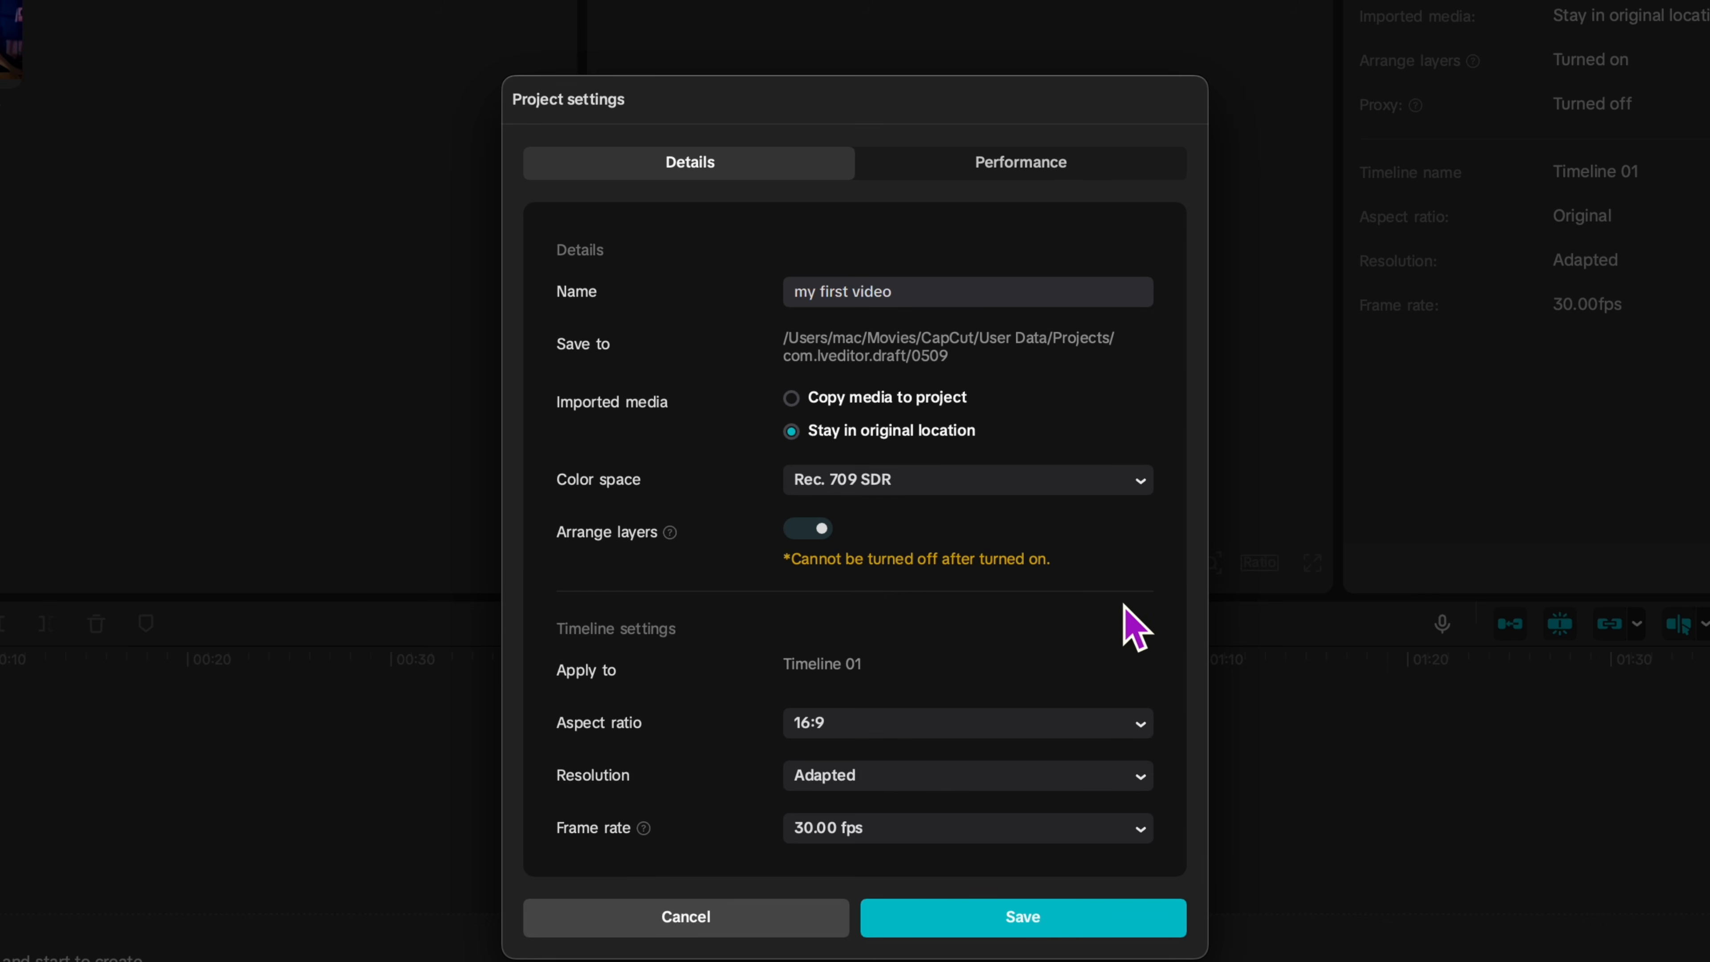
Turn on proxy in the performance settings and save the project settings.
{"action": "left_click", "coordinate": [1050, 167]}
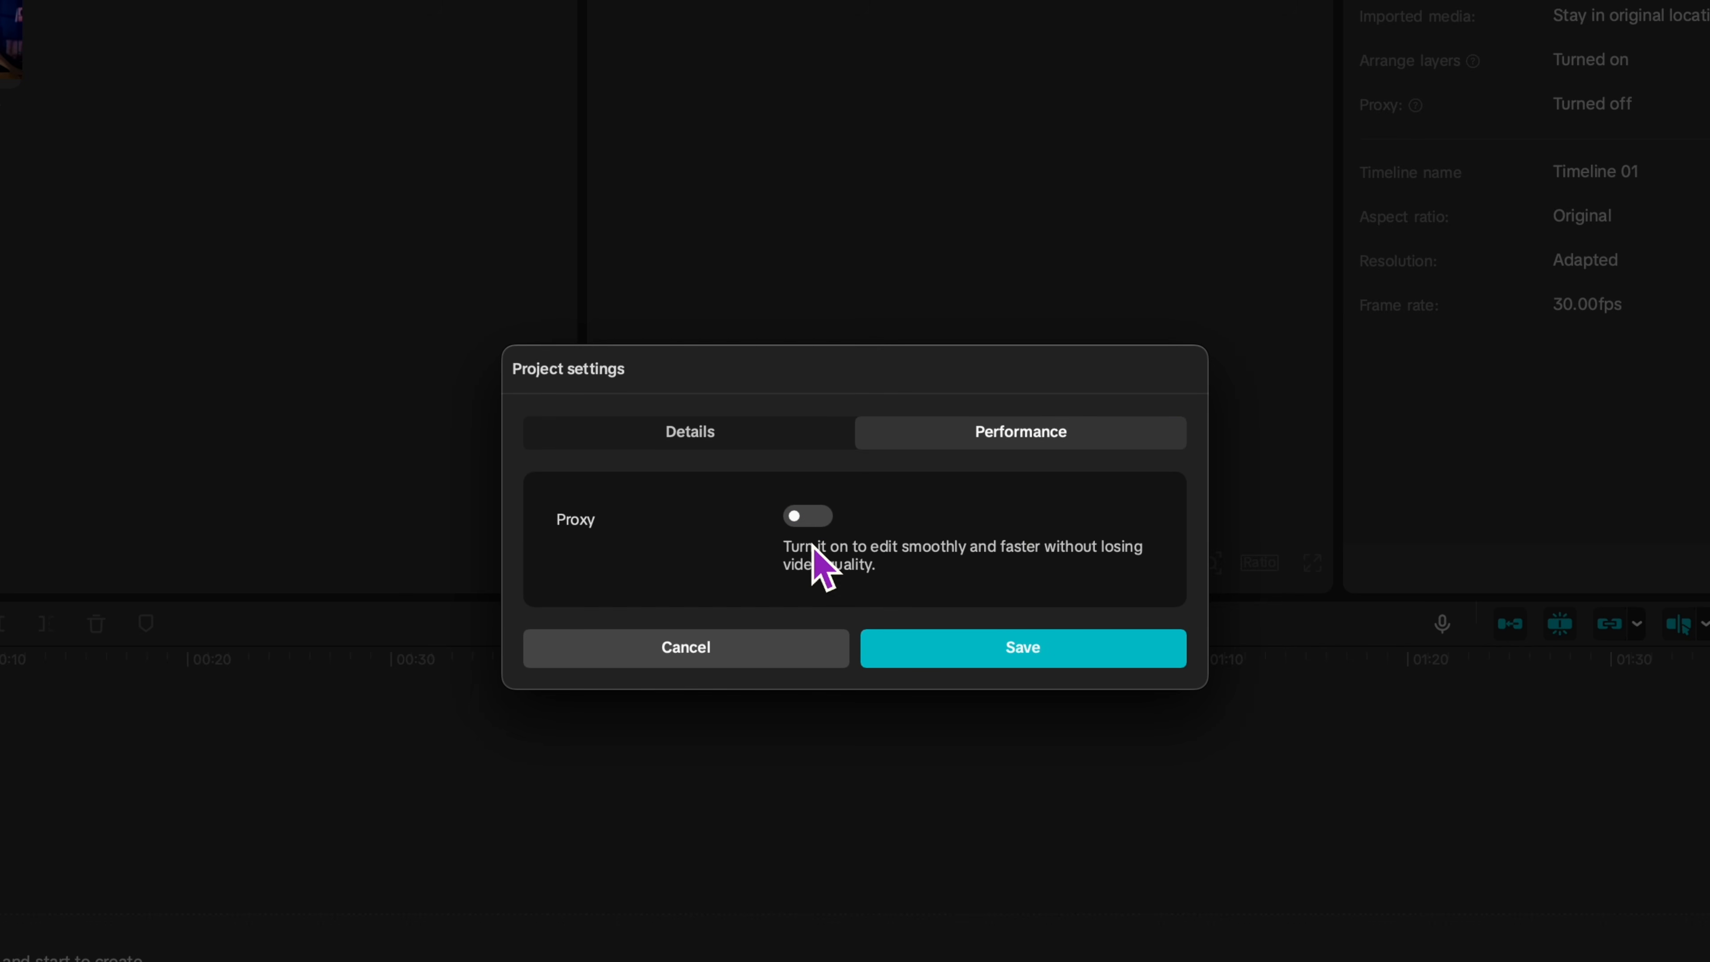
{"action": "left_click", "coordinate": [818, 516]}
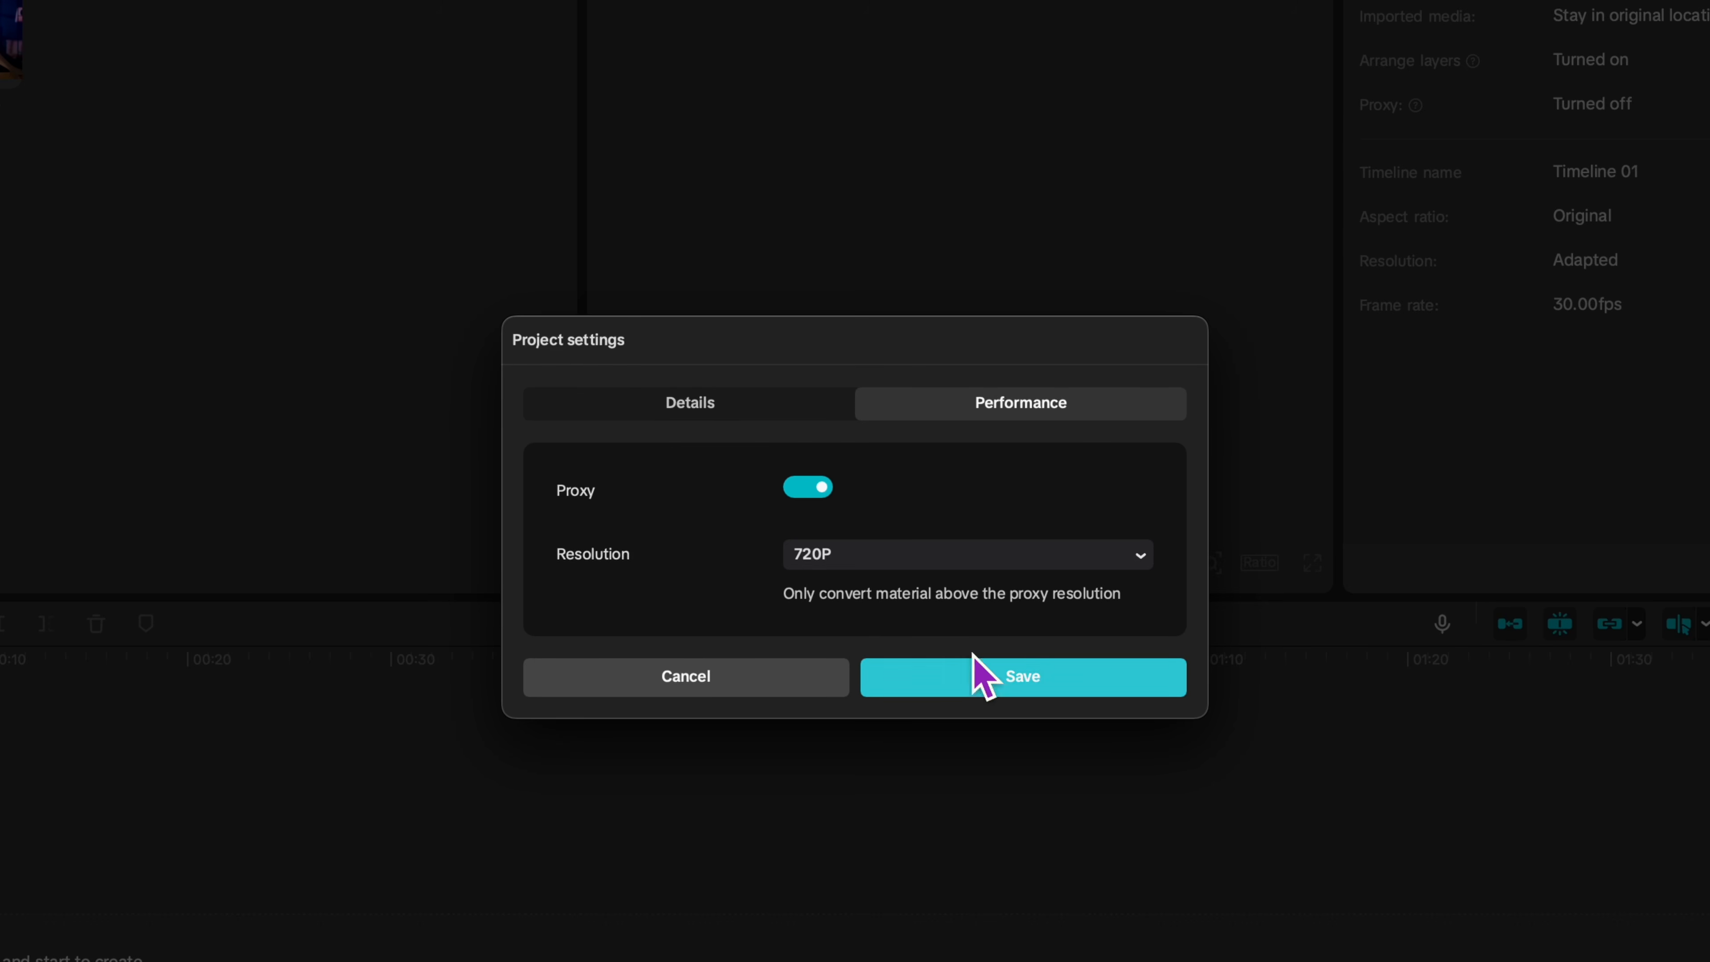
{"action": "left_click", "coordinate": [1024, 690]}
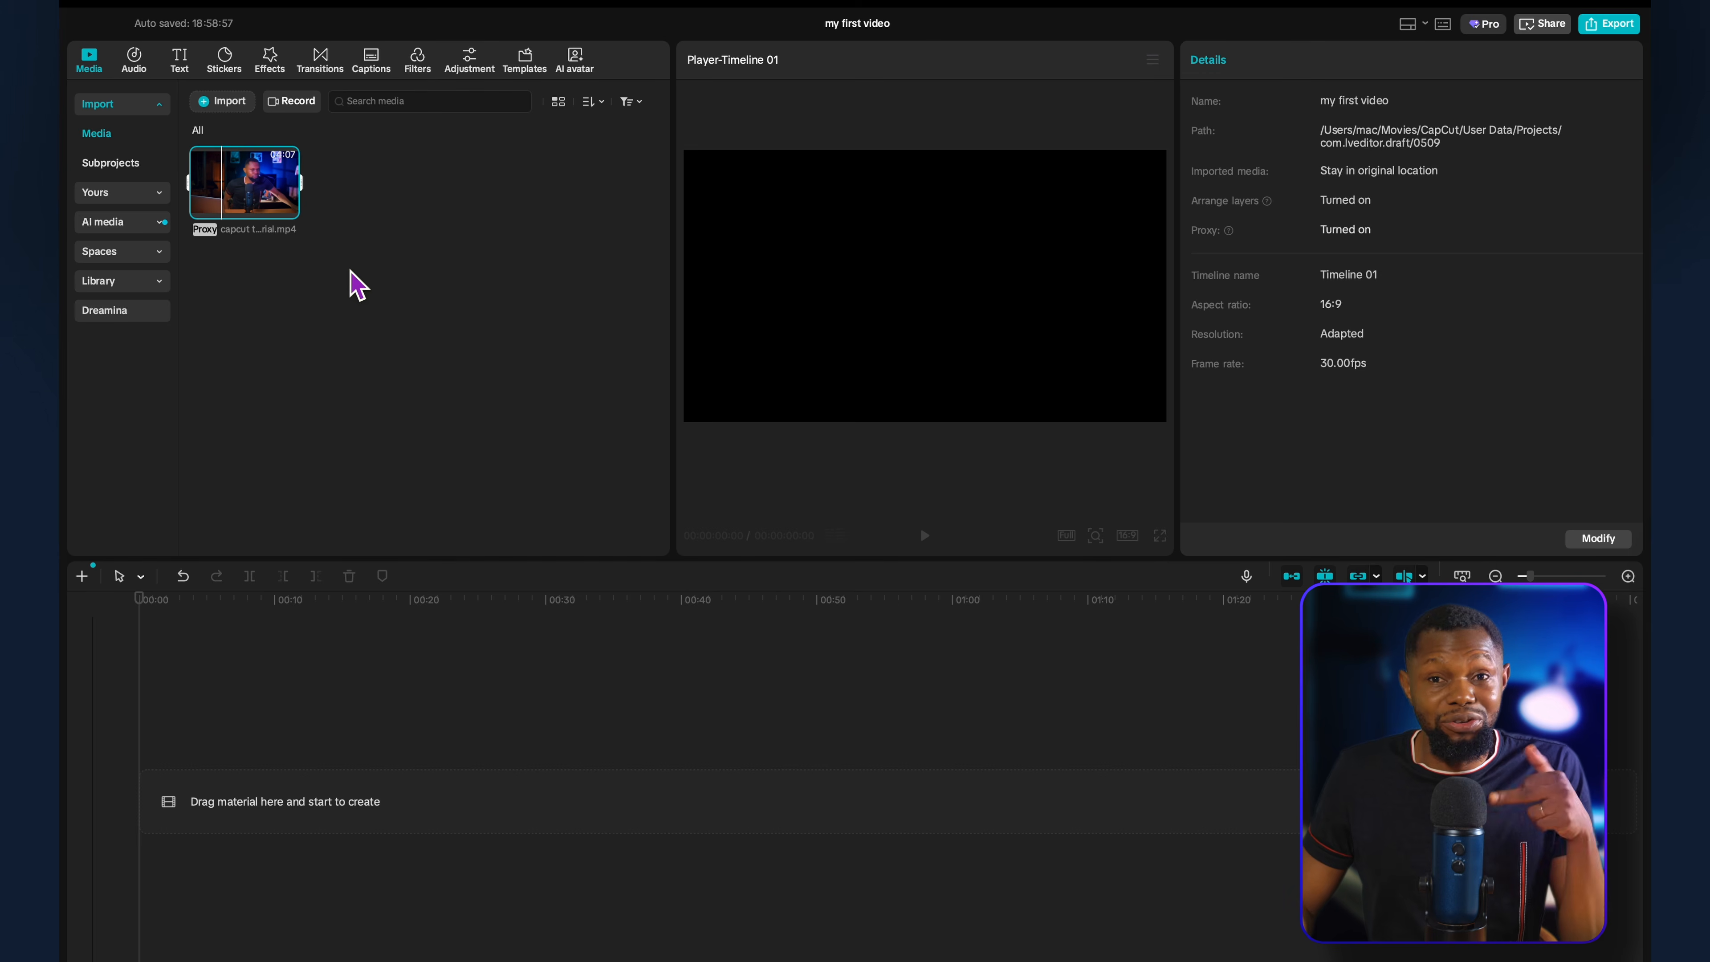
Preview the imported video and place it at the start of the empty timeline.
{"action": "left_click", "coordinate": [276, 217]}
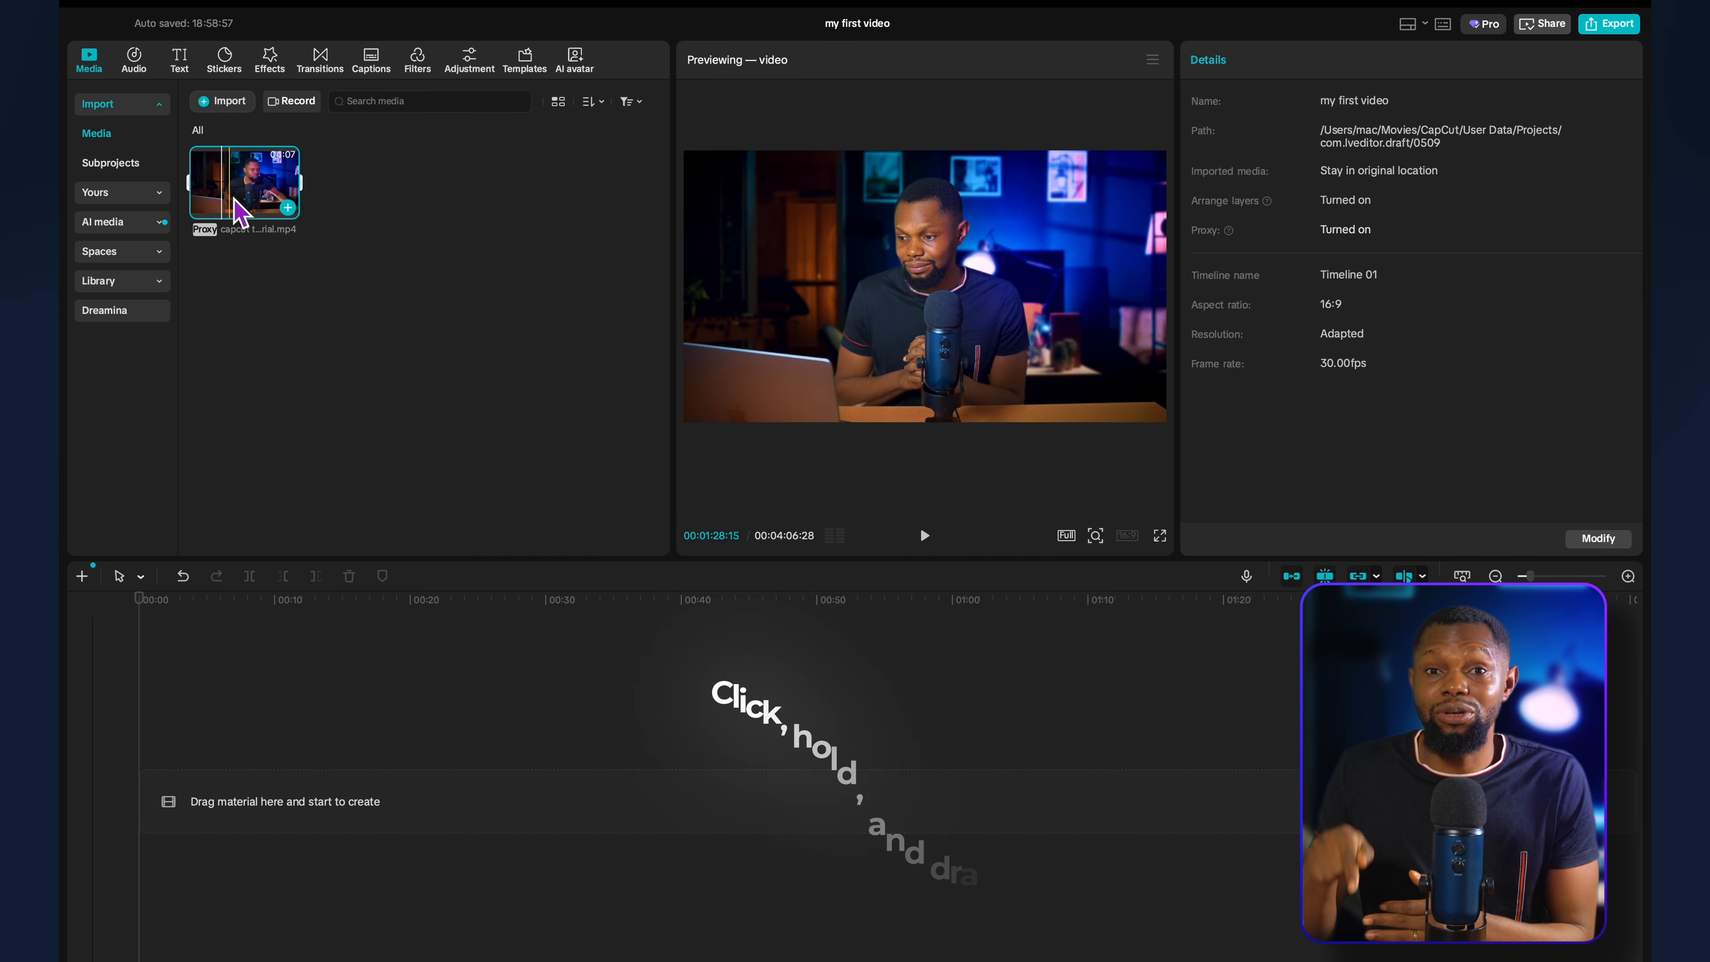
{"action": "left_click_drag", "start_coordinate": [246, 210], "coordinate": [229, 790]}
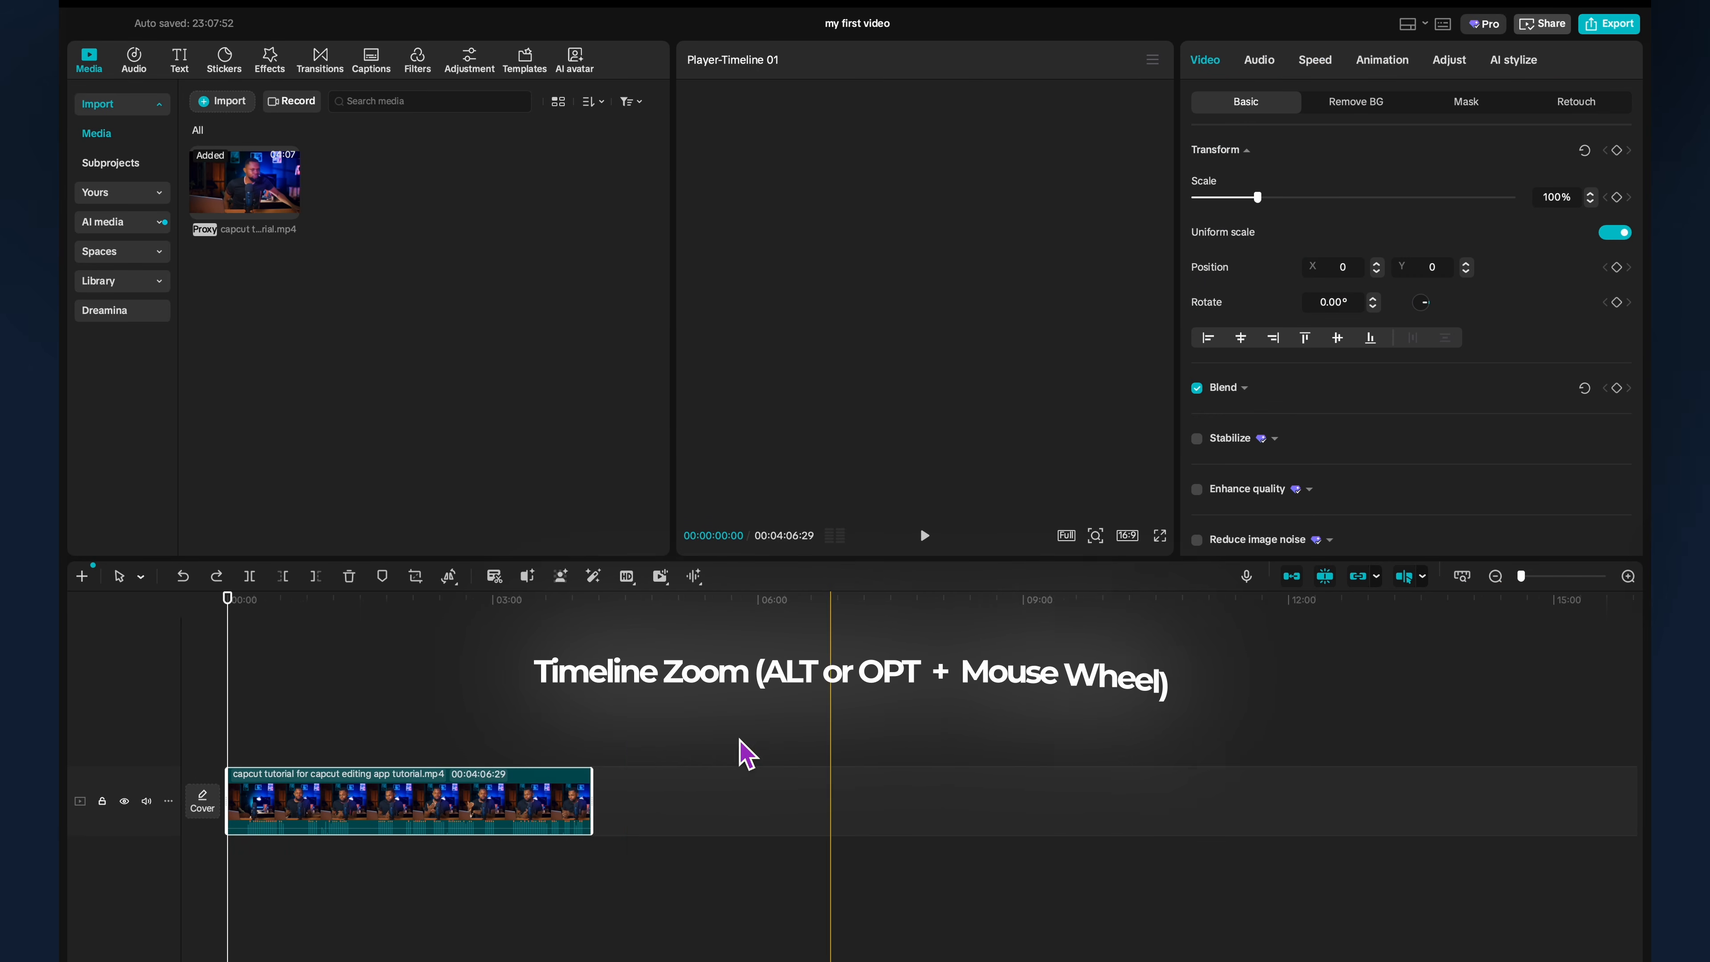
Zoom the timeline in and out to inspect the clip at different scales, ending with it spanning most of the timeline.
{"action": "scroll", "coordinate": [633, 798], "scroll_direction": "up", "scroll_amount": 5}
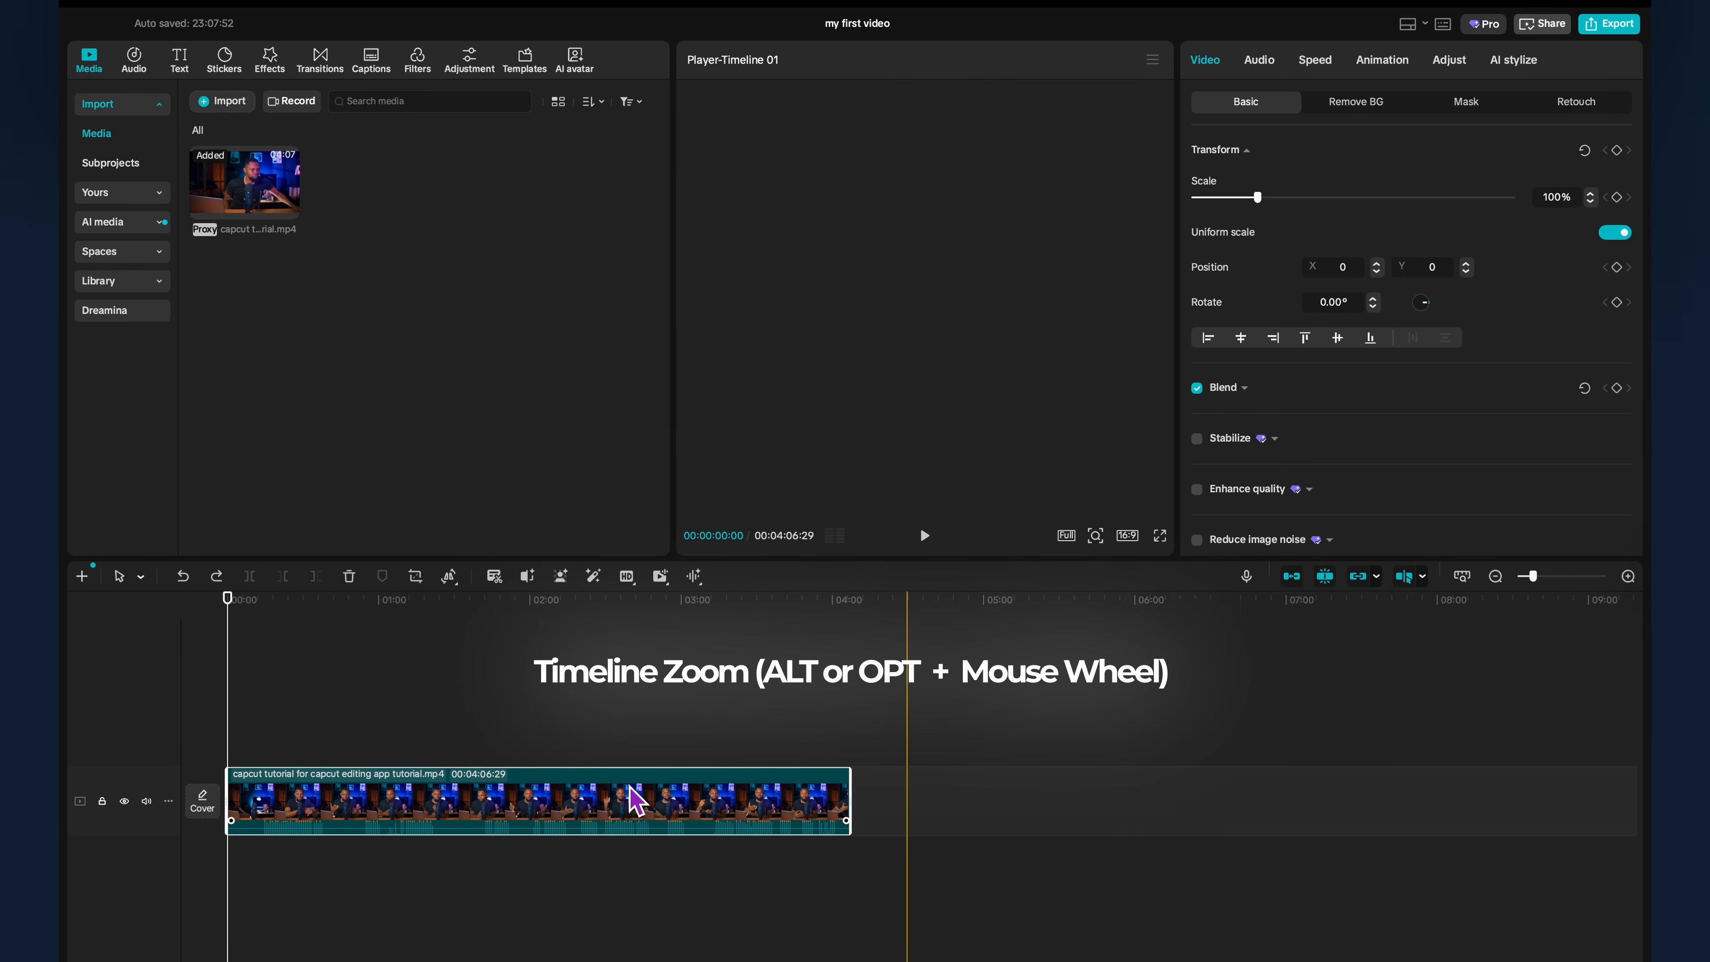
{"action": "scroll", "coordinate": [633, 798], "scroll_direction": "up", "scroll_amount": 2}
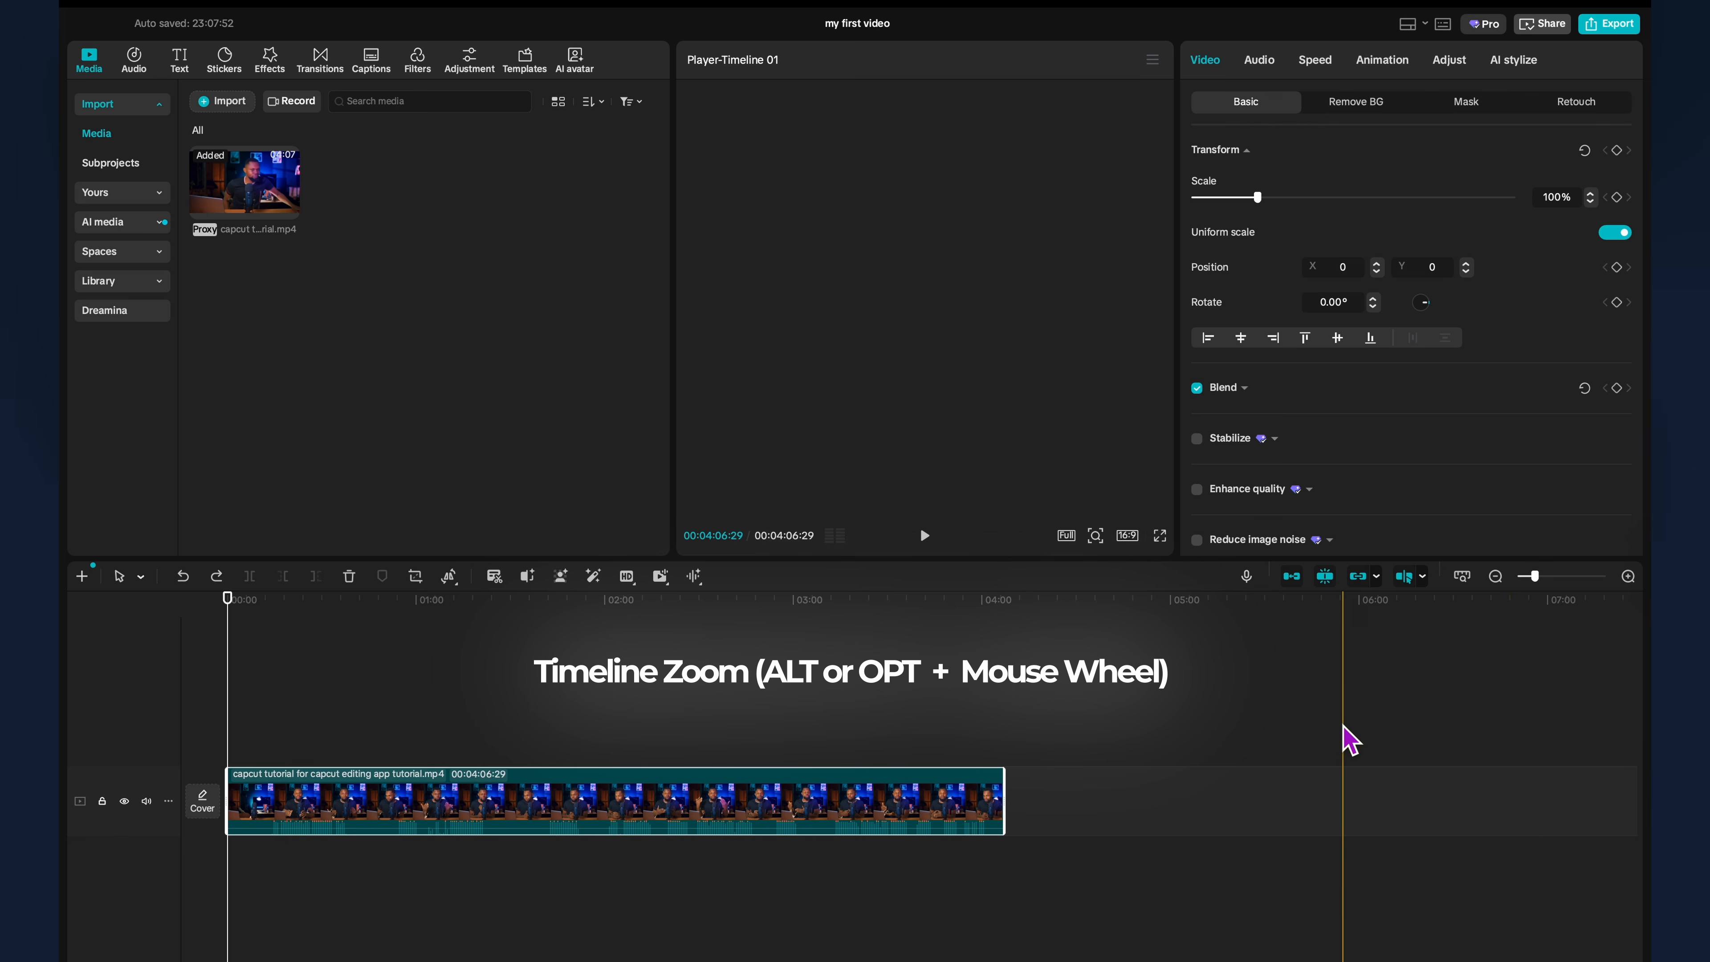
{"action": "scroll", "coordinate": [1344, 735], "scroll_direction": "down", "scroll_amount": 2}
{"action": "scroll", "coordinate": [1325, 738], "scroll_direction": "up", "scroll_amount": 1}
{"action": "scroll", "coordinate": [1330, 741], "scroll_direction": "up", "scroll_amount": 3}
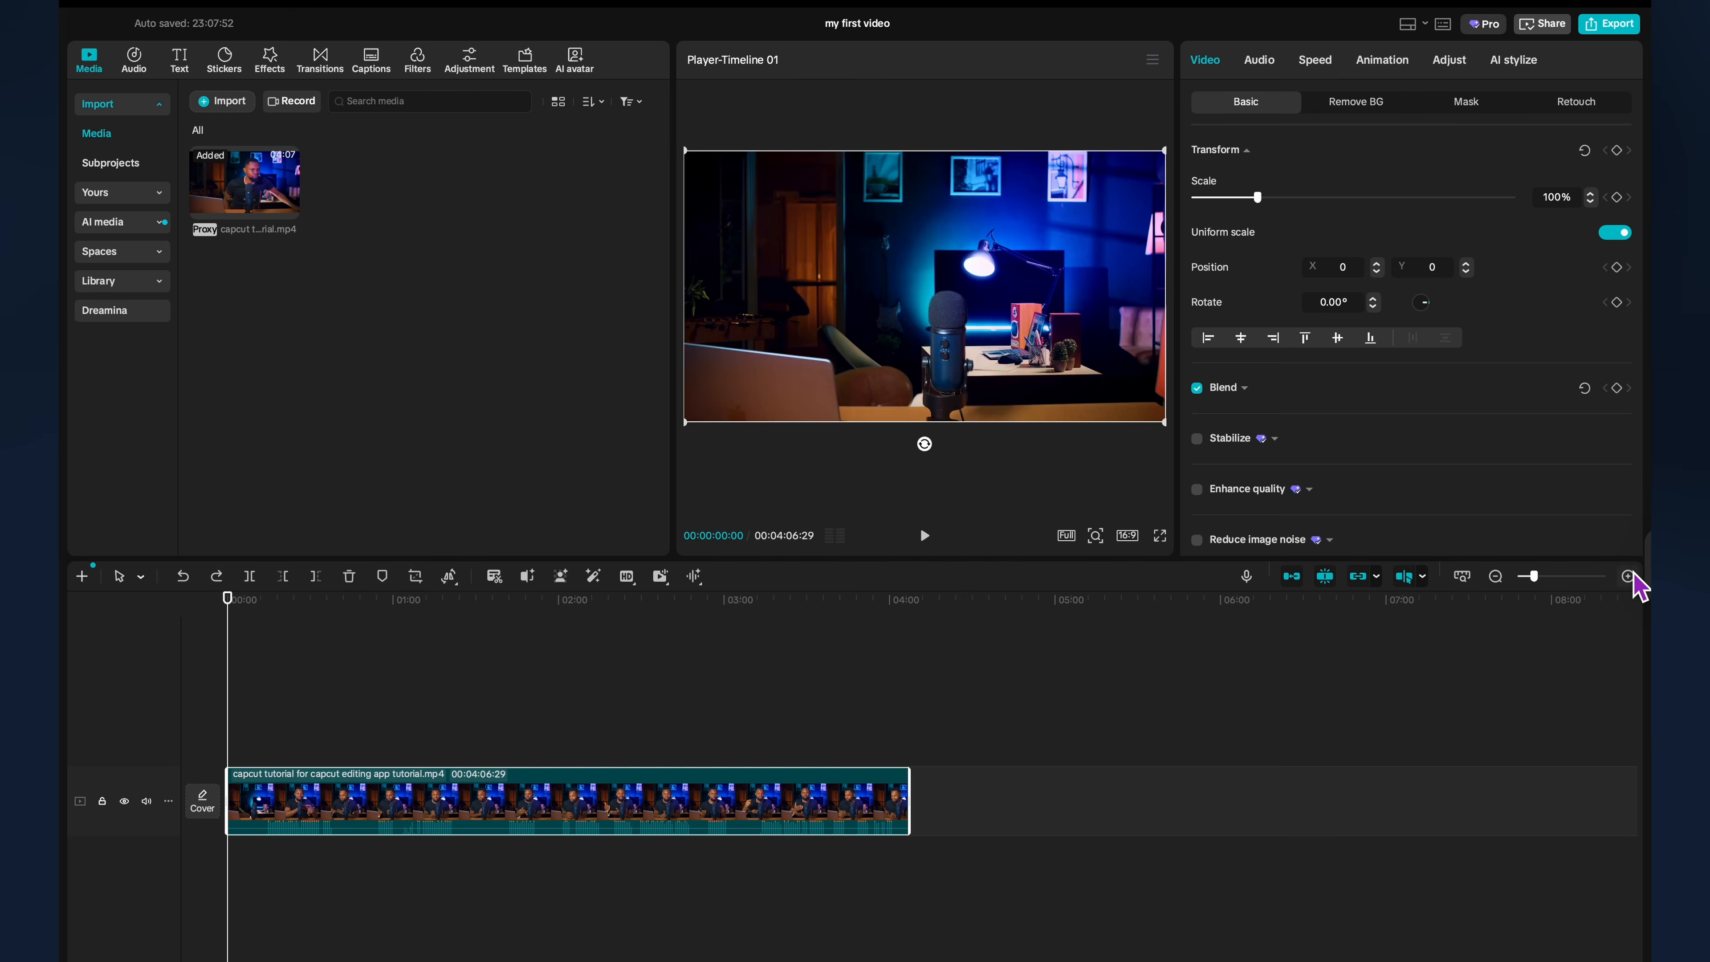
{"action": "left_click", "coordinate": [1630, 577]}
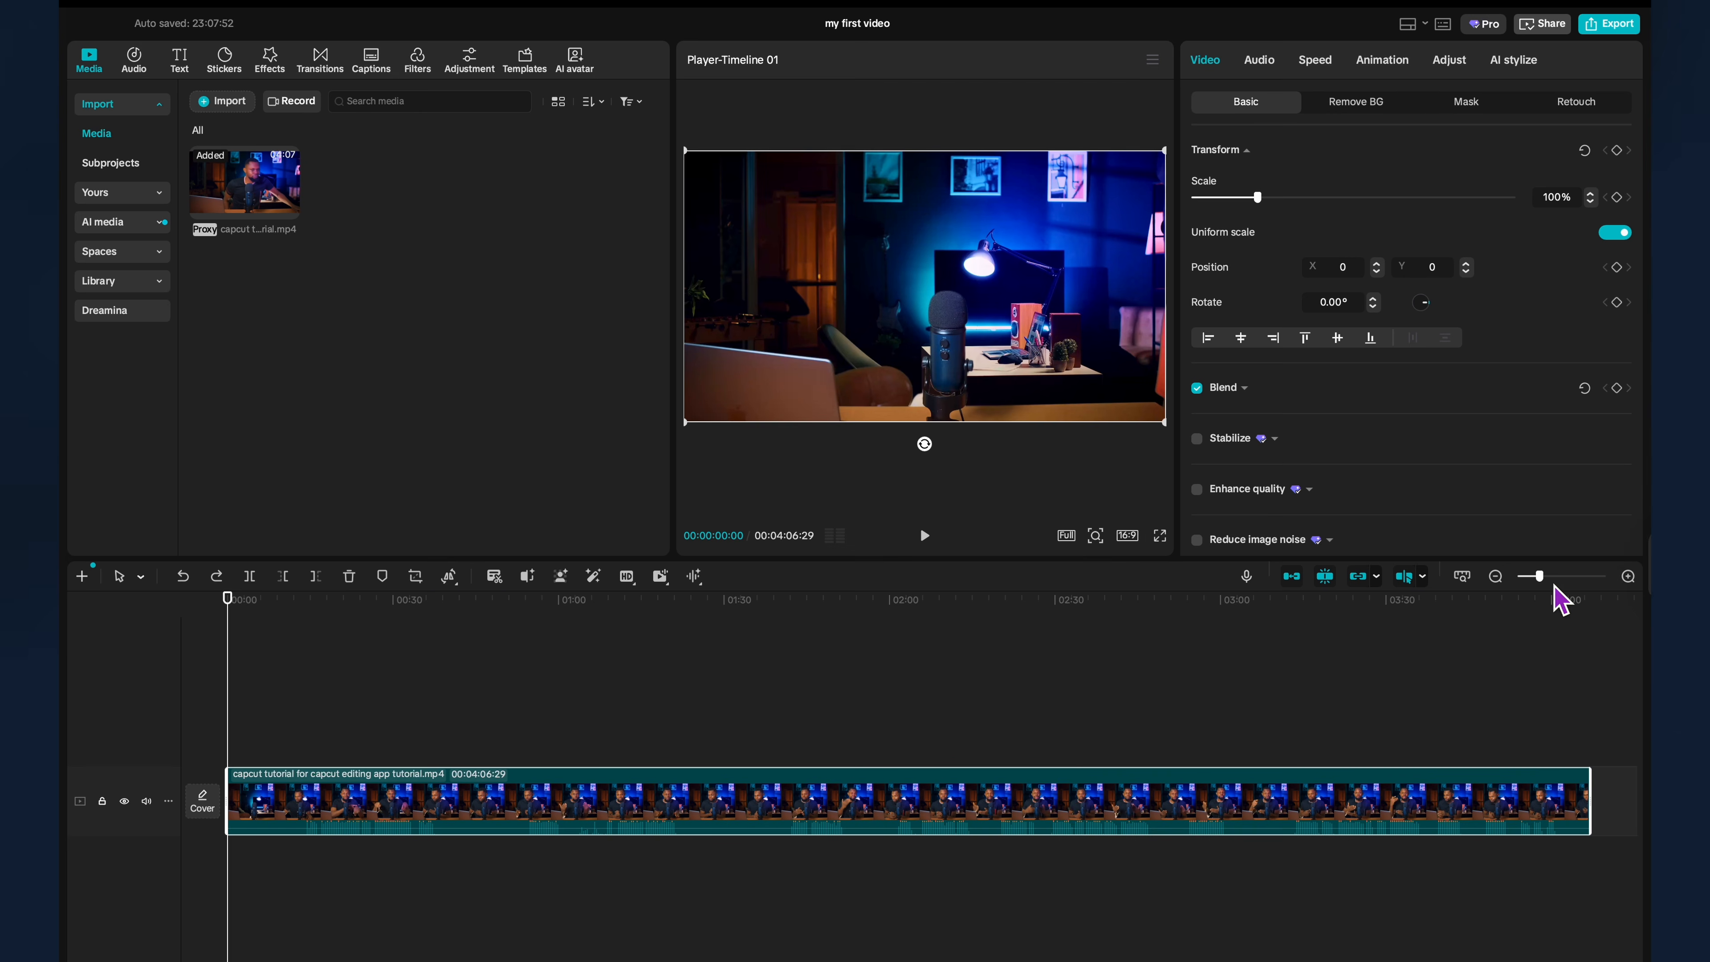
{"action": "left_click", "coordinate": [1496, 578]}
{"action": "left_click", "coordinate": [1630, 577]}
{"action": "left_click", "coordinate": [1542, 580]}
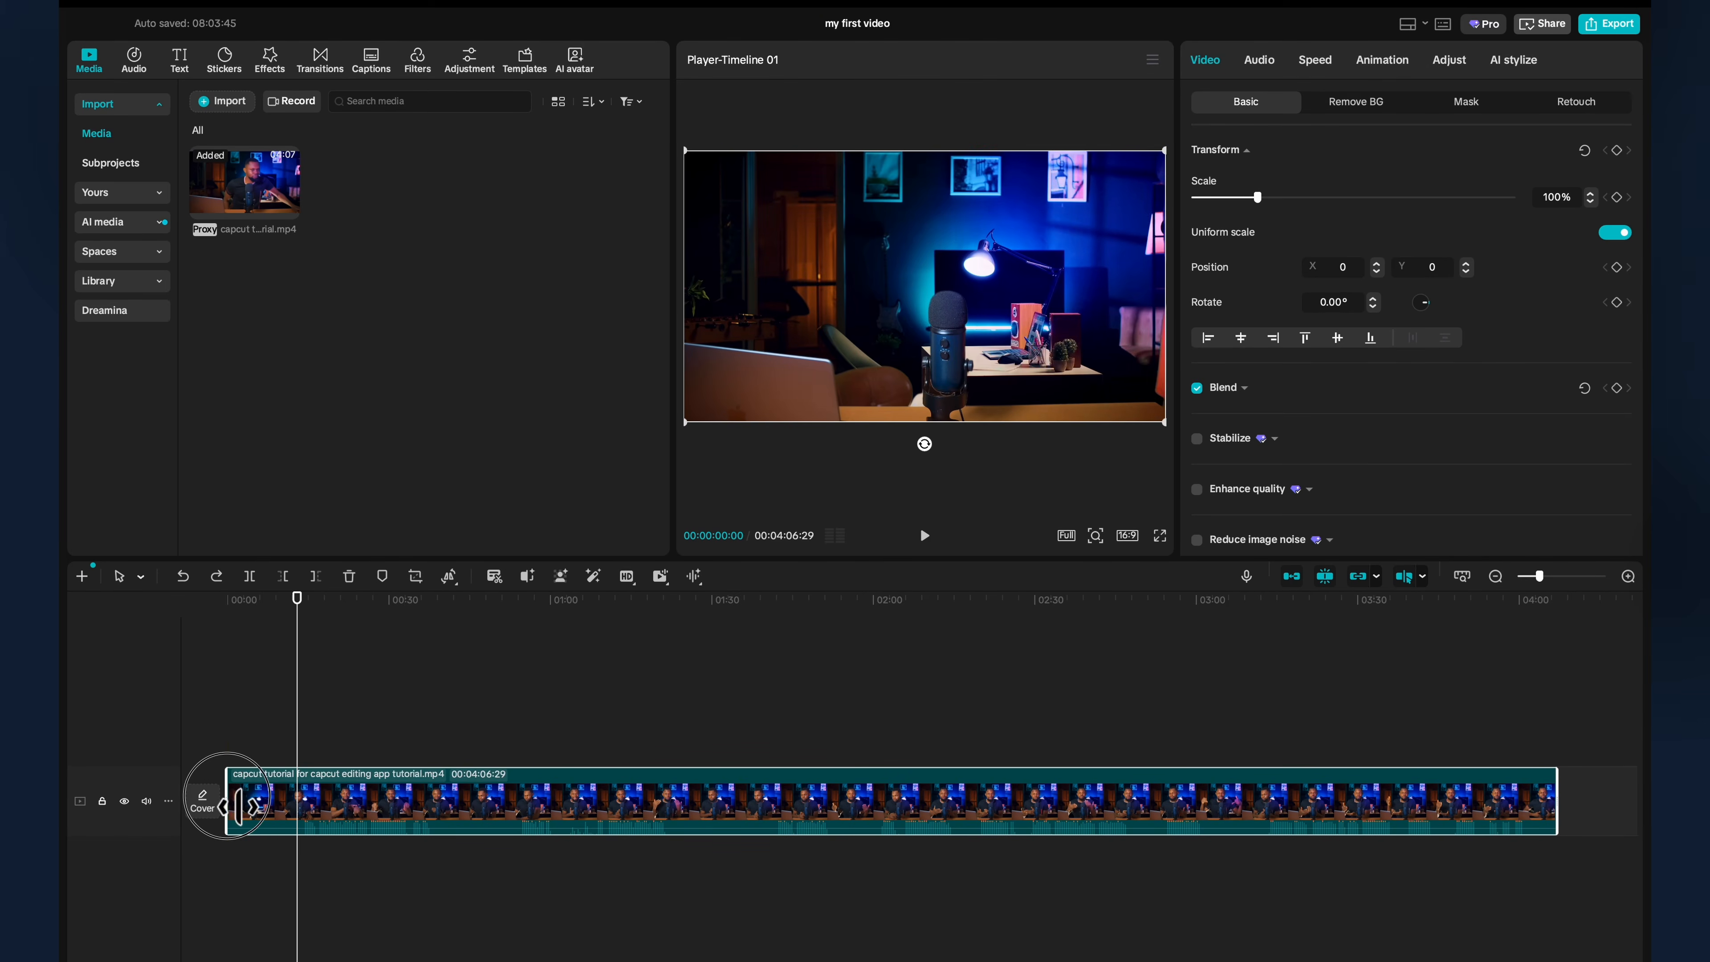
Trim about 13 seconds off the clip's start and about 6 seconds off its end.
{"action": "left_click_drag", "start_coordinate": [239, 805], "coordinate": [314, 806]}
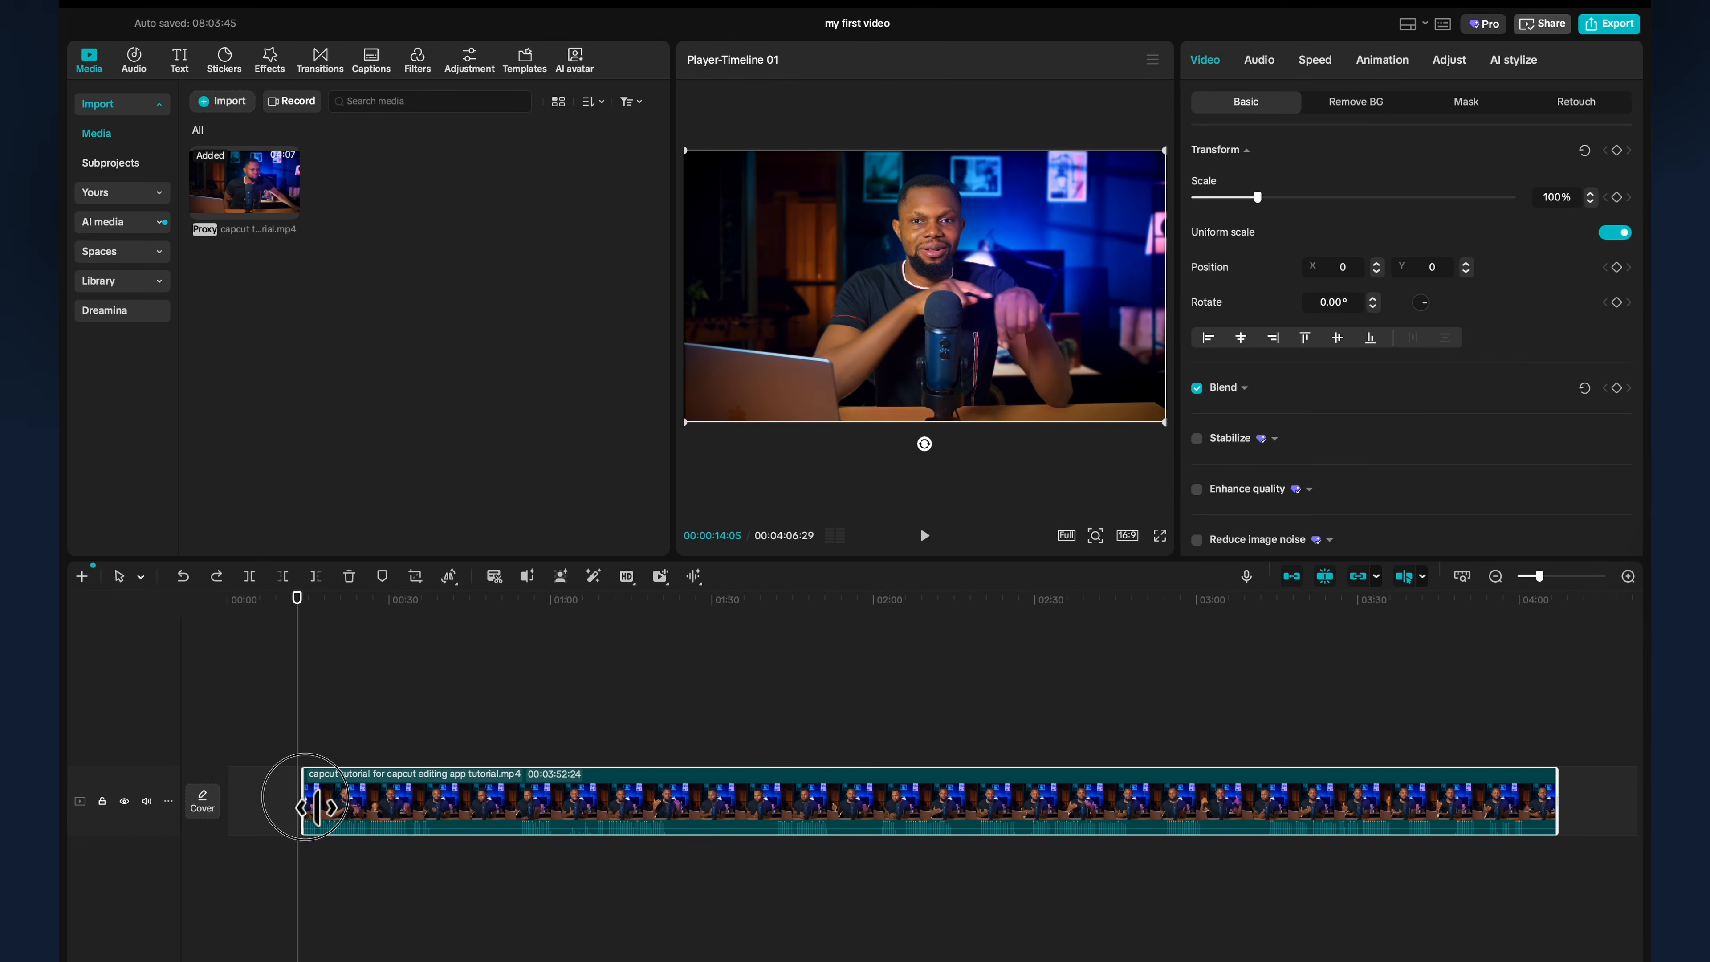
{"action": "left_click_drag", "start_coordinate": [315, 807], "coordinate": [306, 809]}
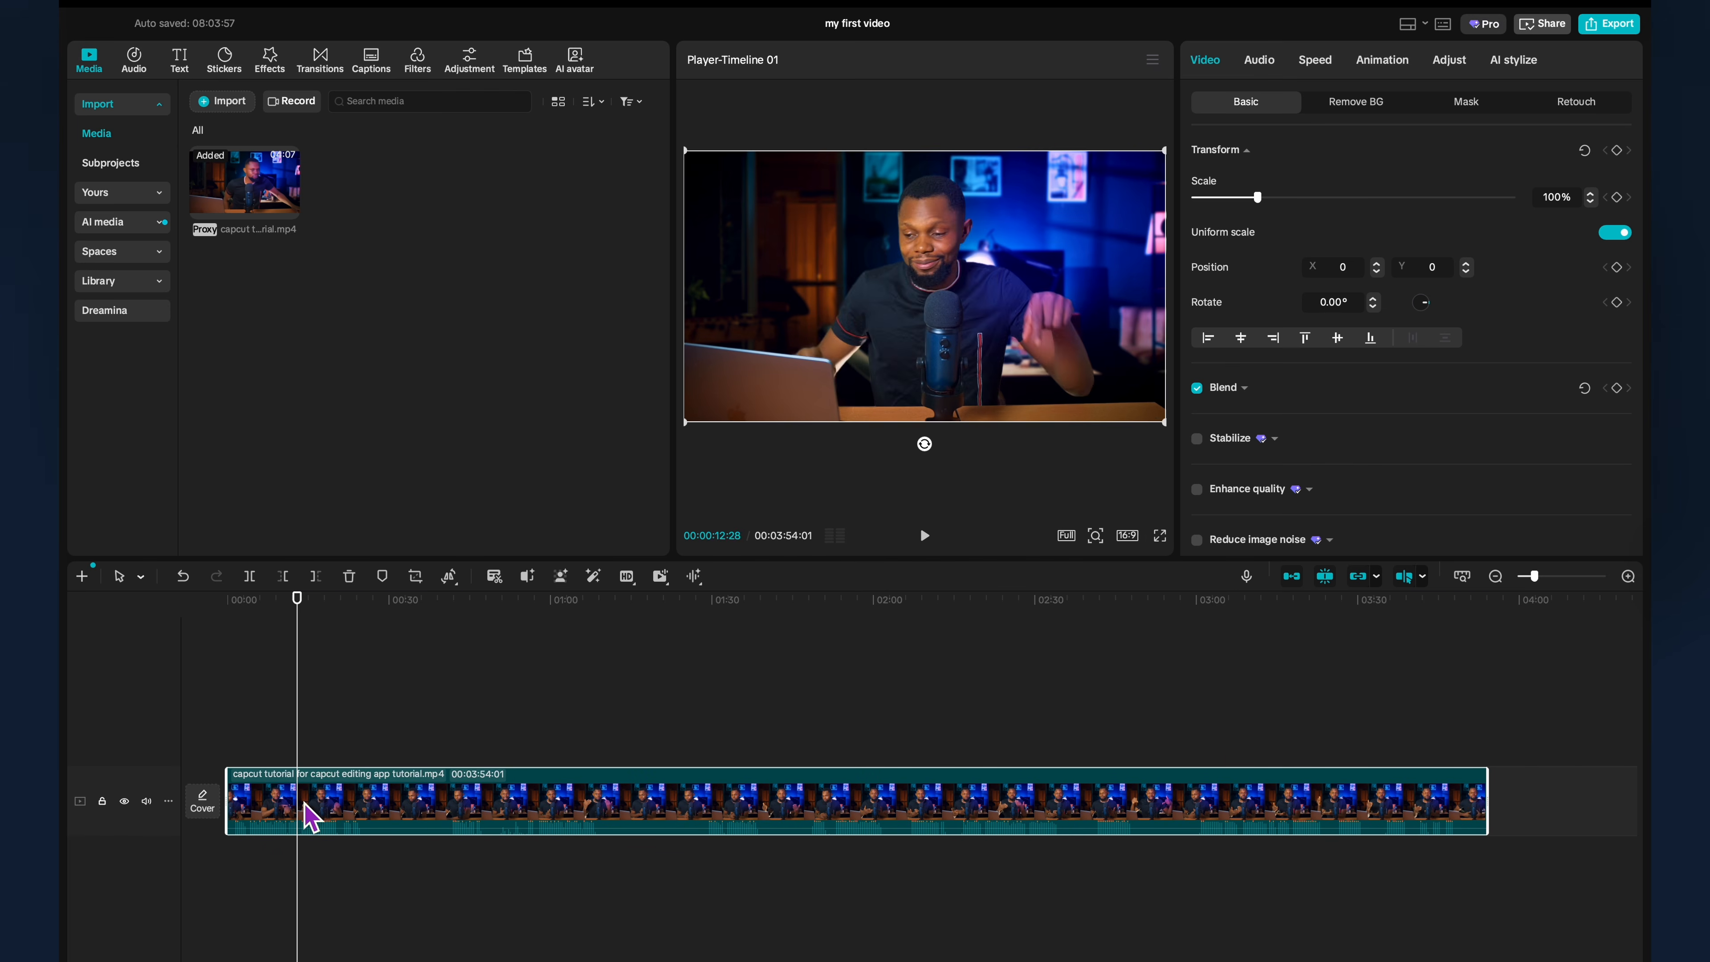
{"action": "left_click_drag", "start_coordinate": [1486, 793], "coordinate": [1465, 783]}
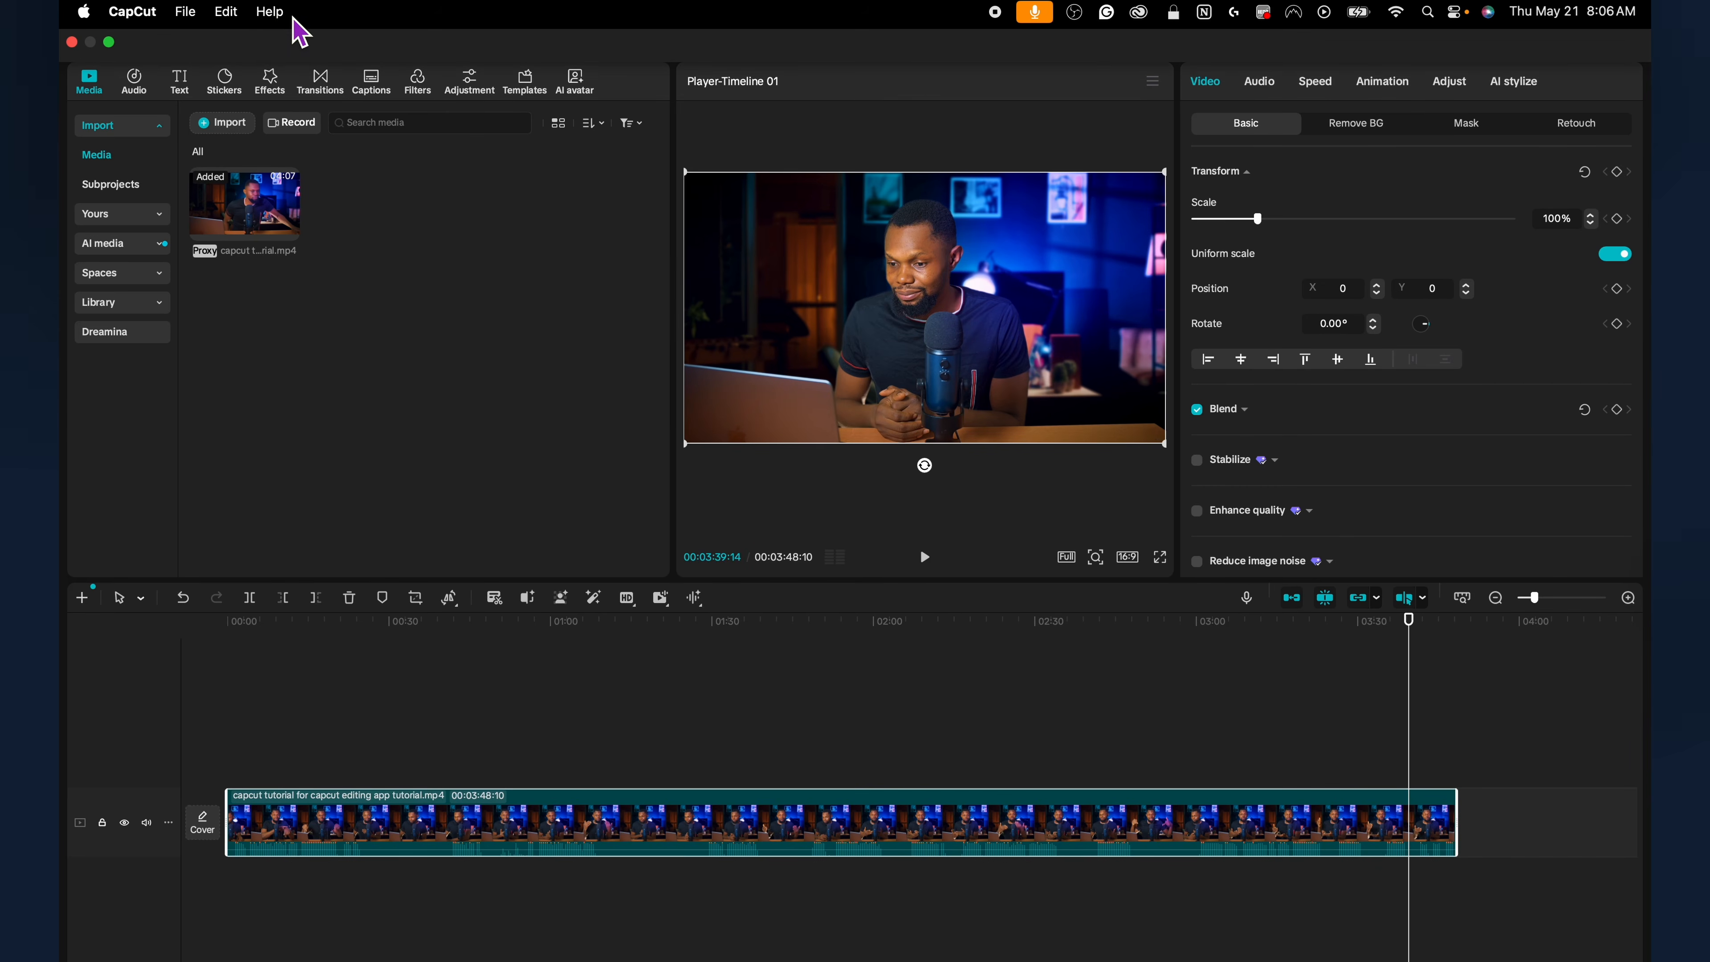
Open the list of keyboard shortcuts and test playing the timeline clip in reverse.
{"action": "left_click", "coordinate": [273, 13]}
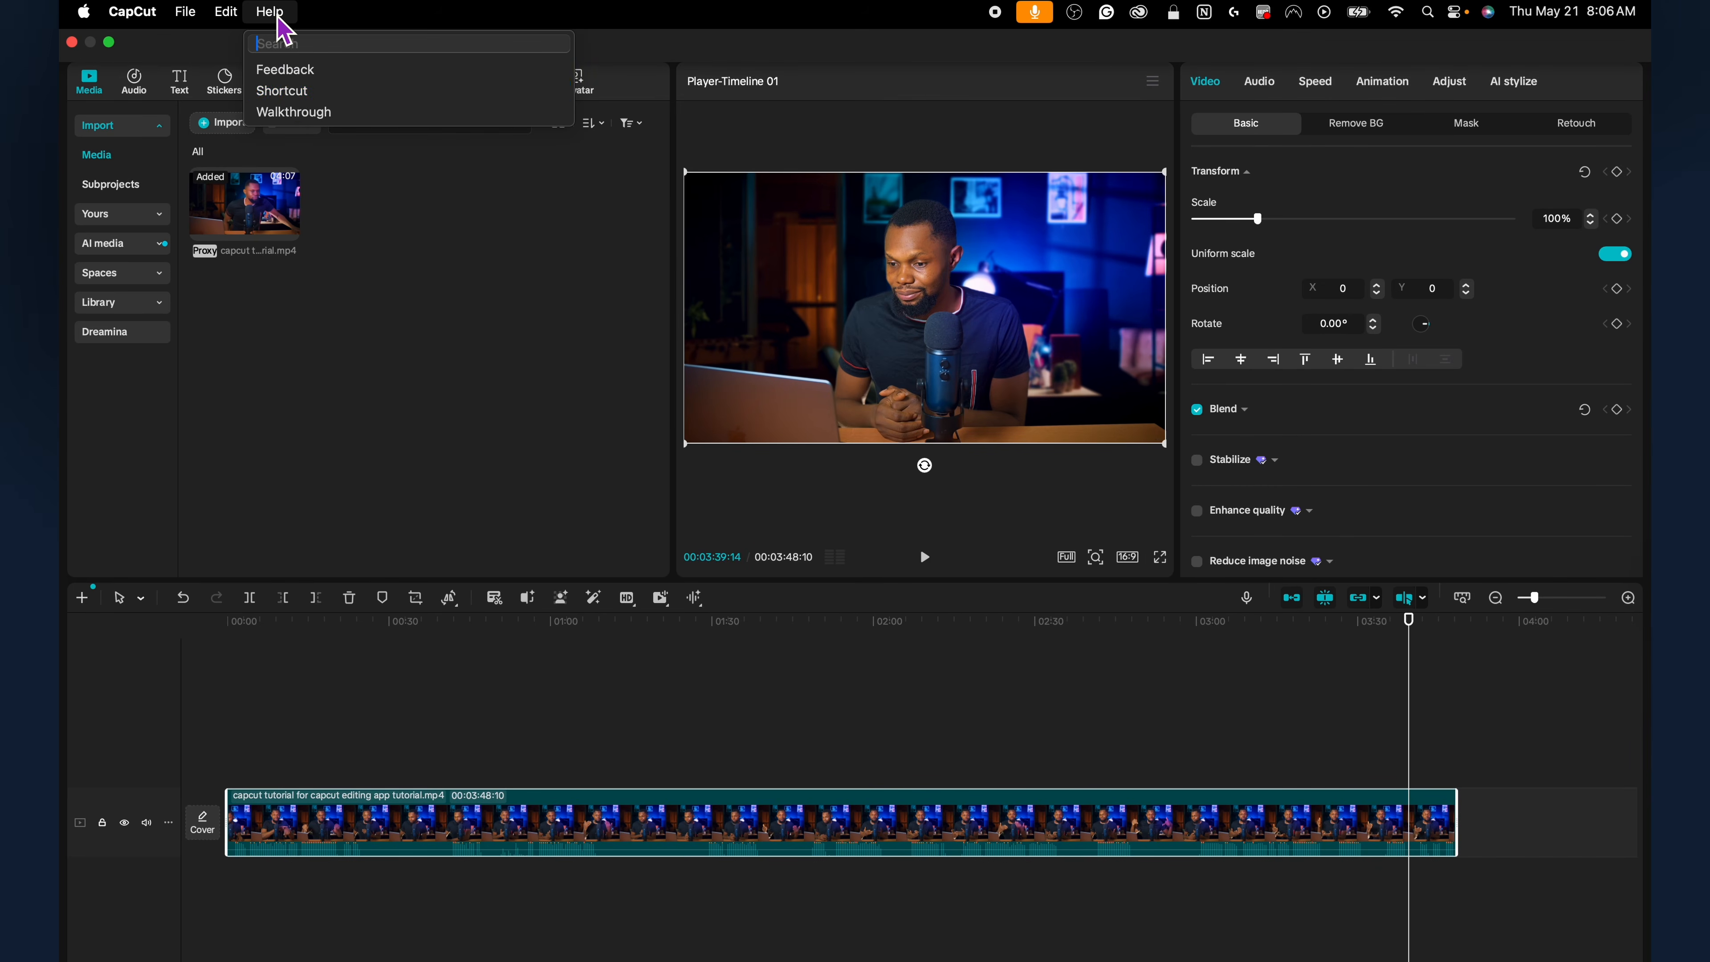
{"action": "left_click", "coordinate": [290, 102]}
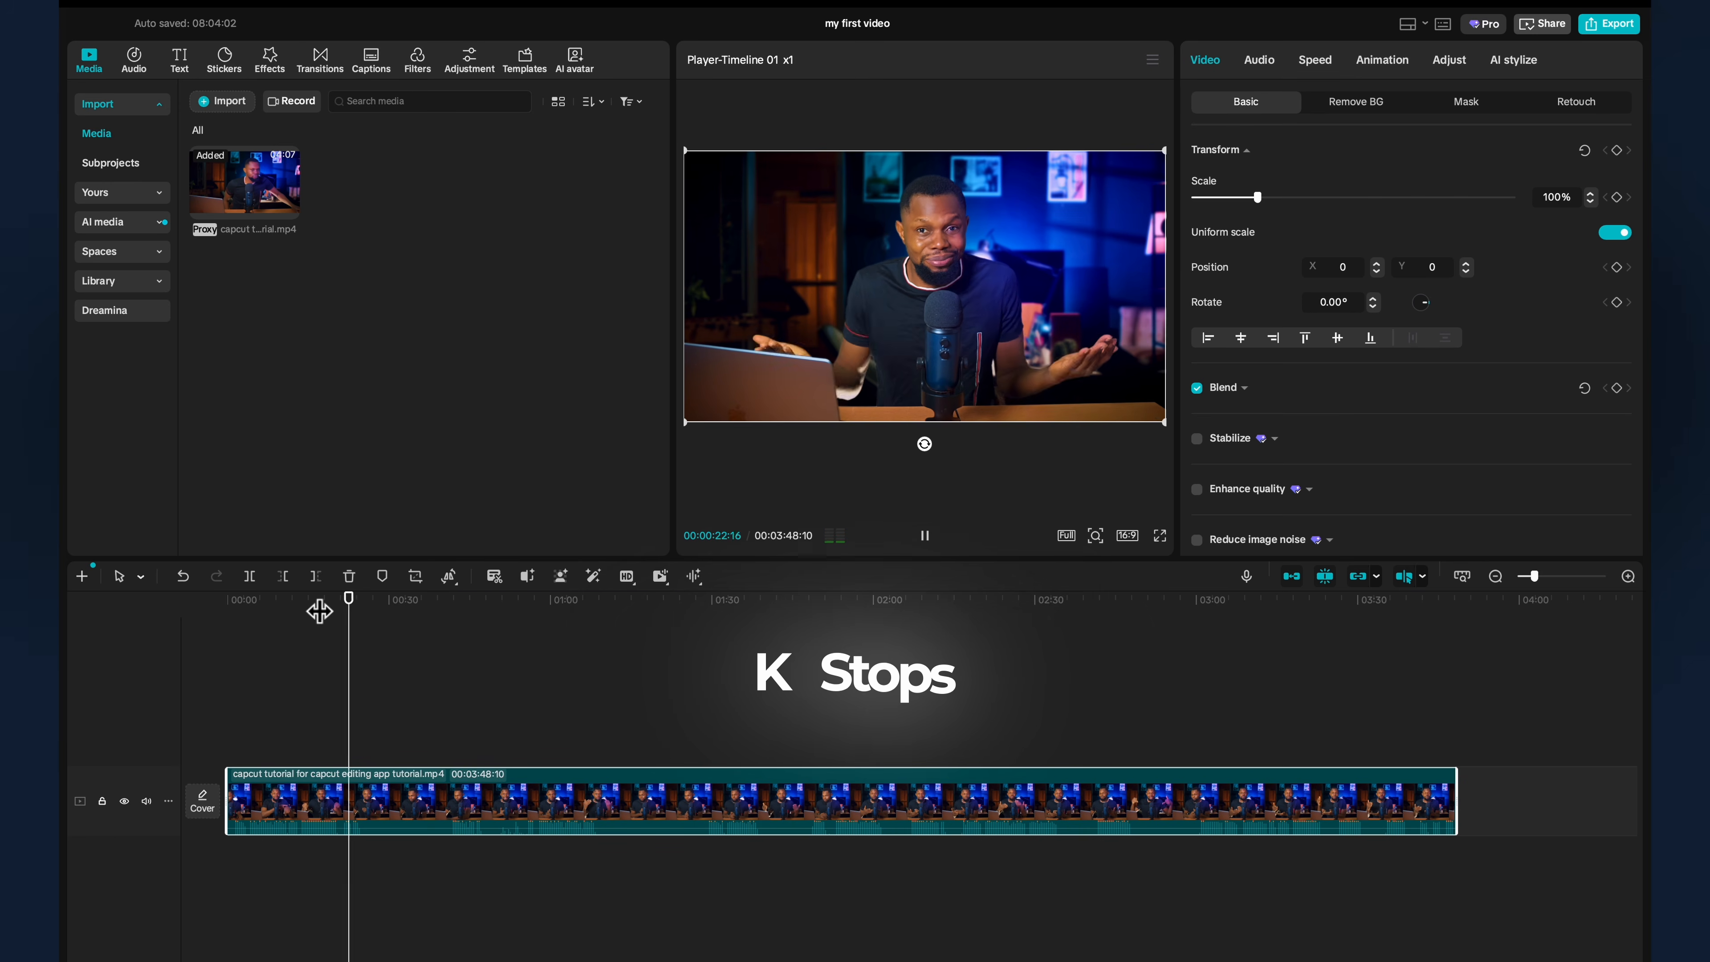
{"action": "key", "text": "j"}
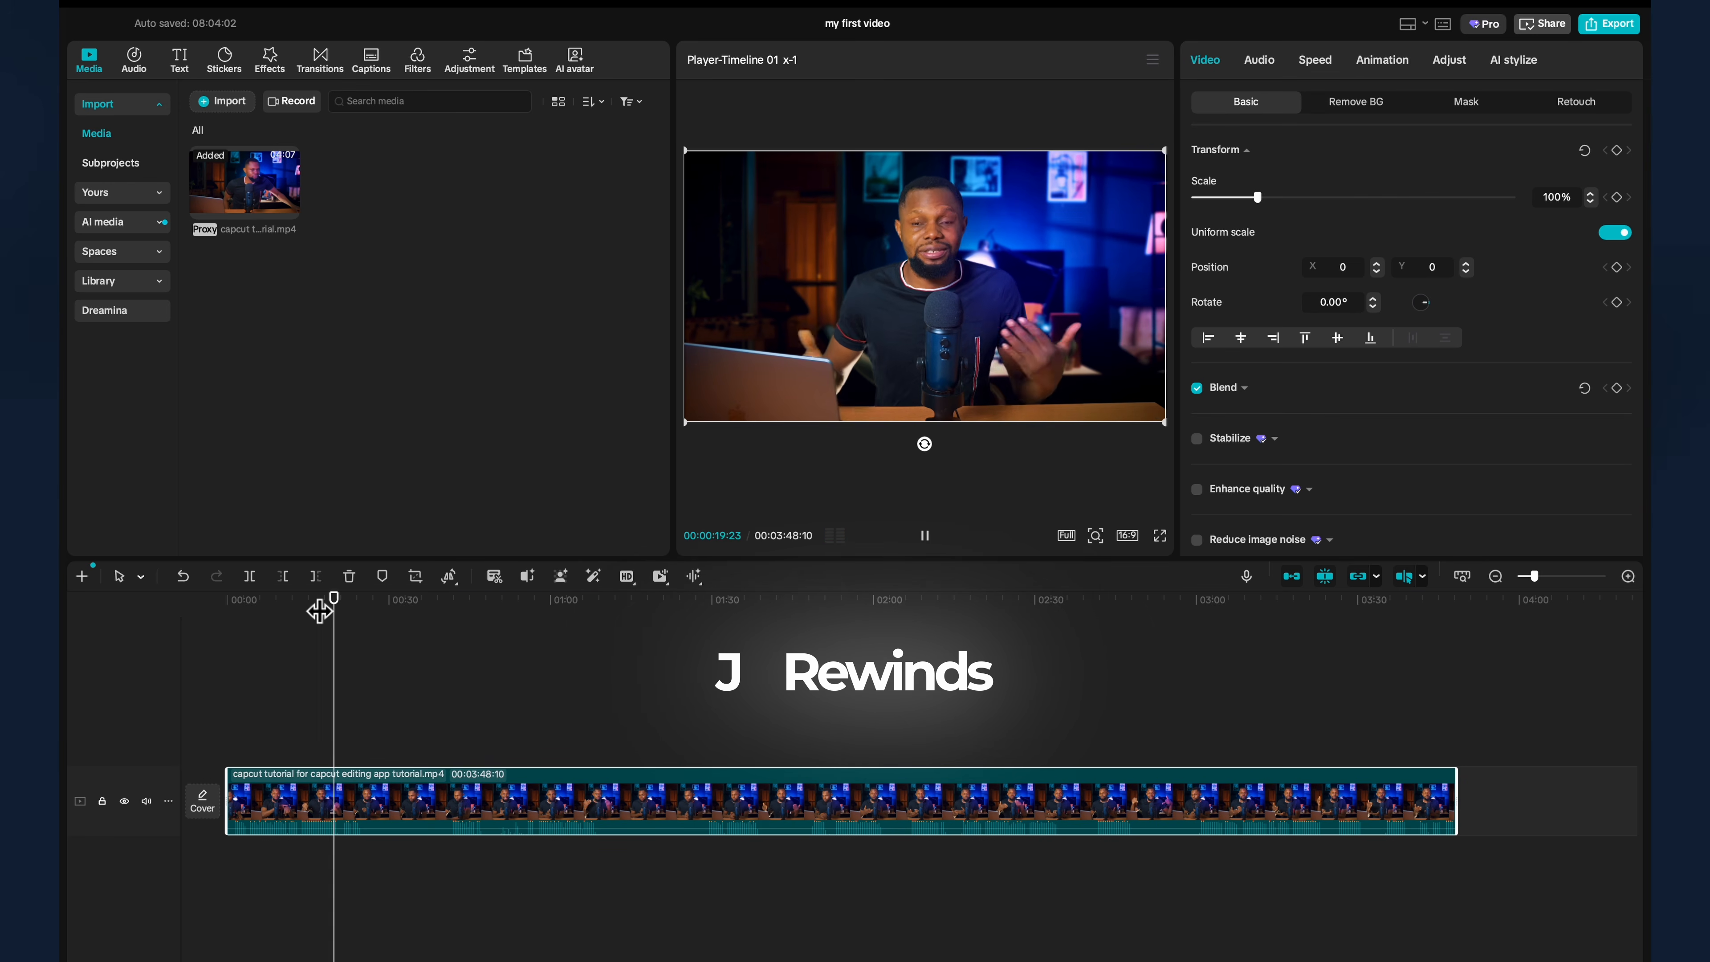
{"action": "left_click", "coordinate": [319, 611]}
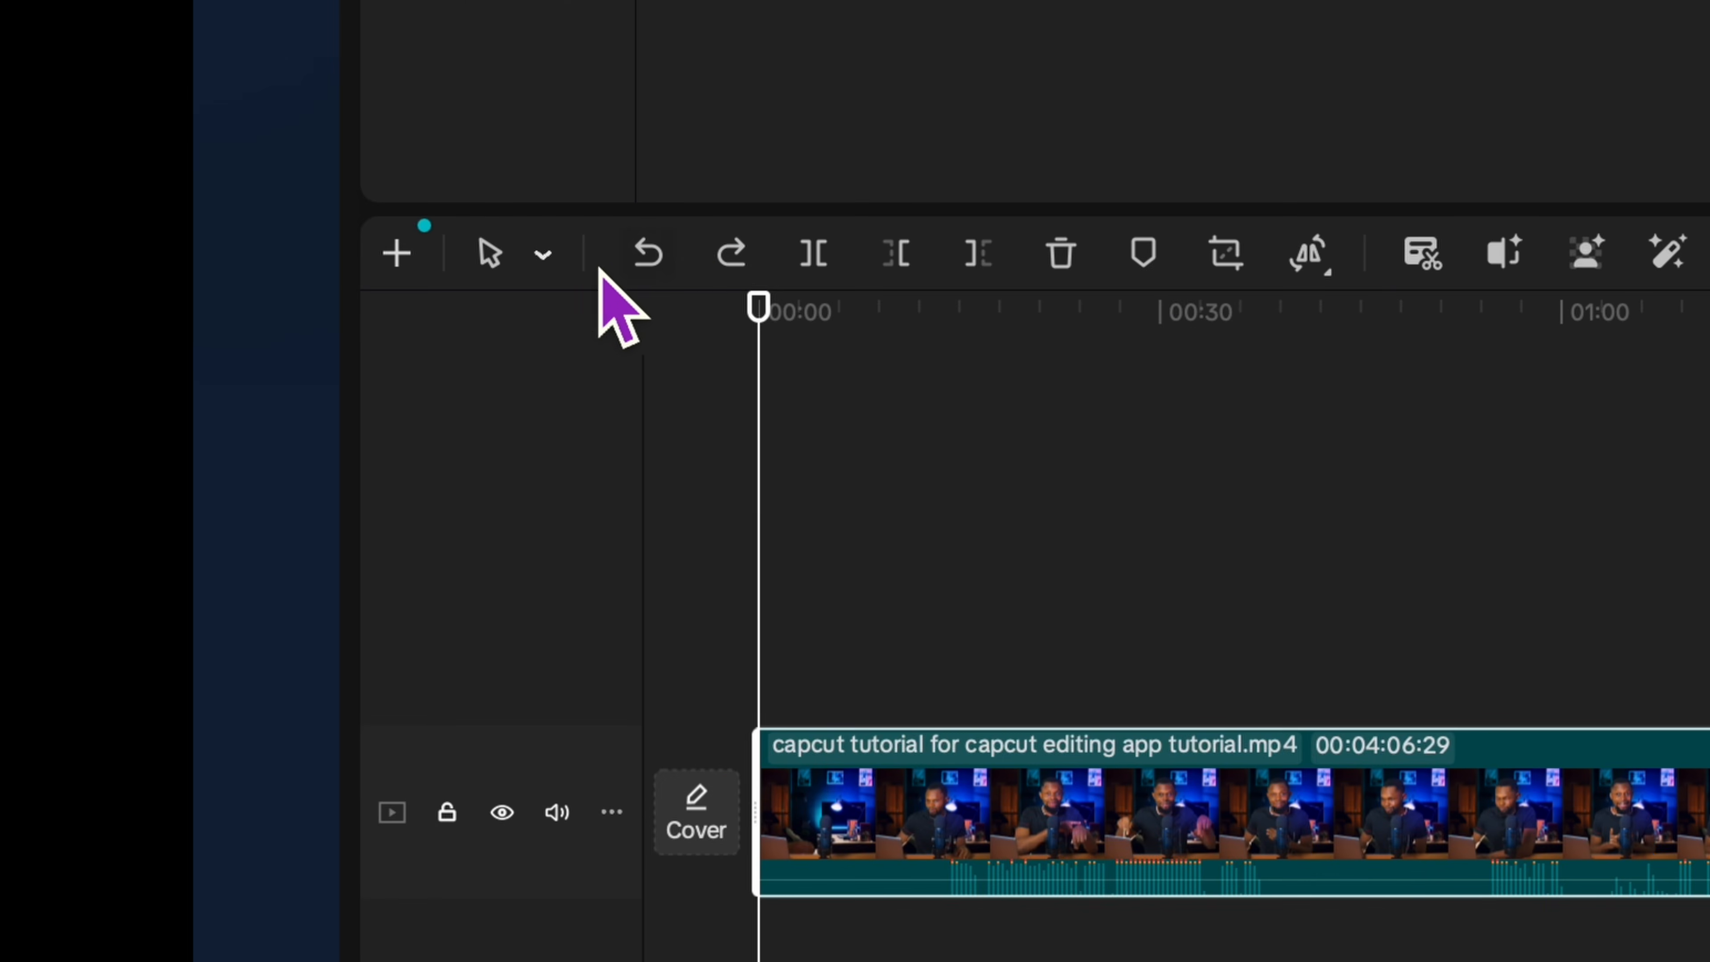
Split the timeline clip about 13 seconds from its start with the Split tool.
{"action": "left_click", "coordinate": [562, 254]}
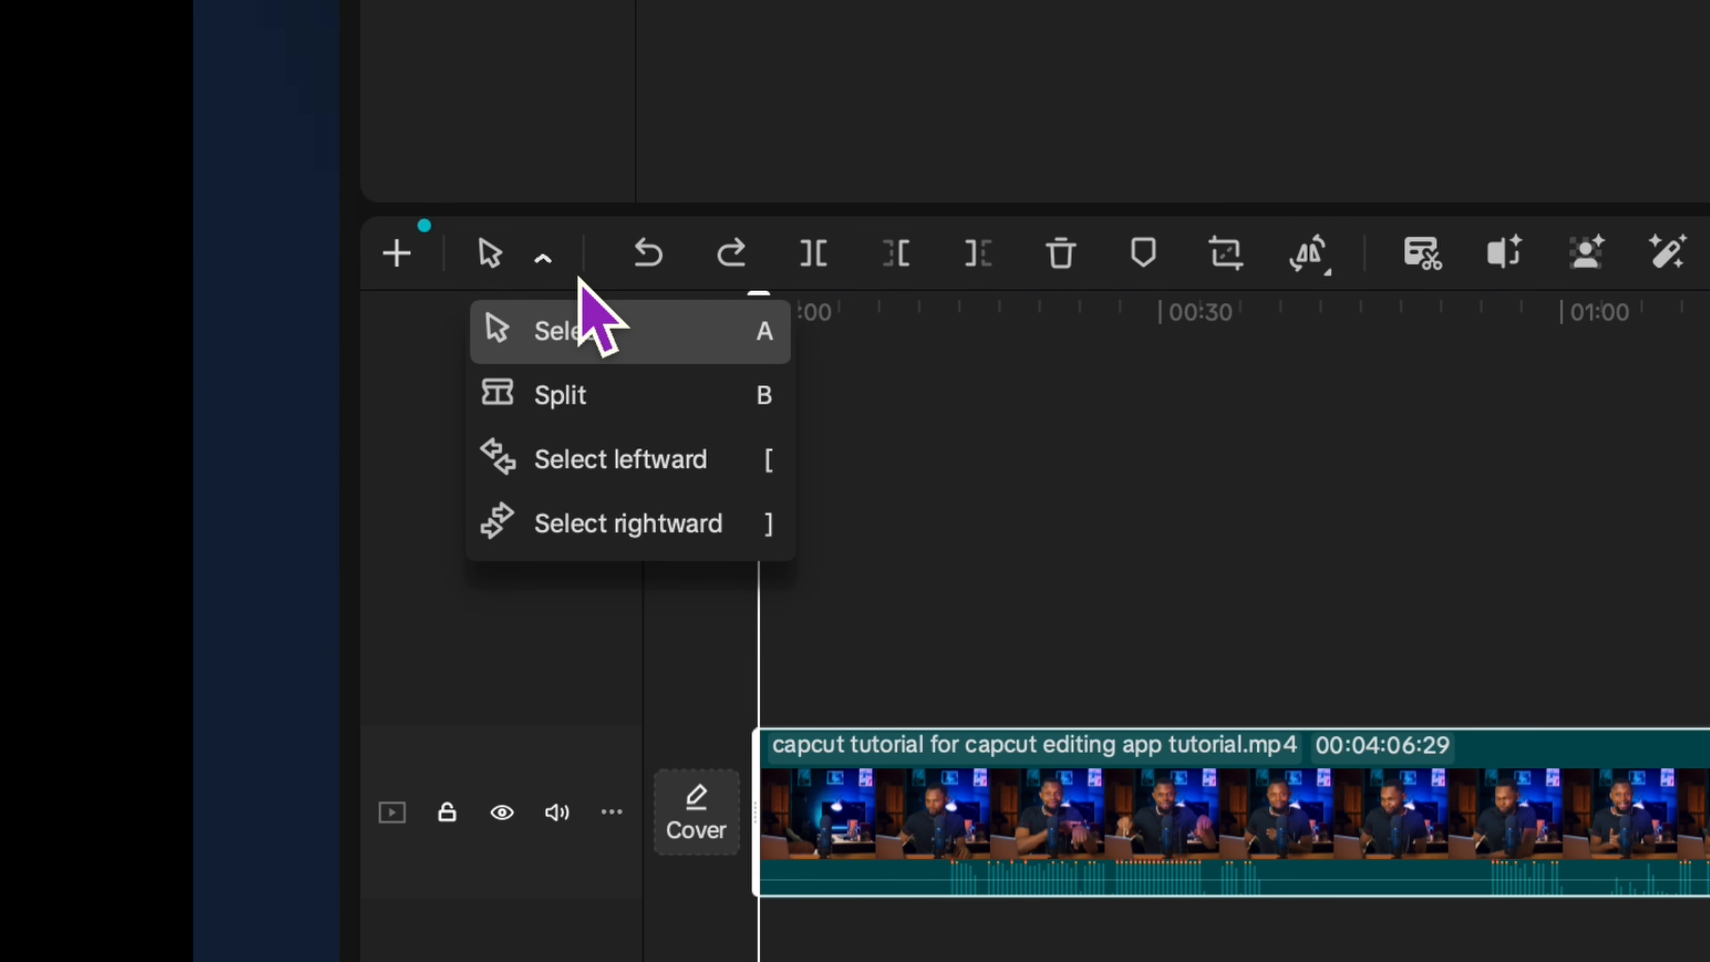
{"action": "left_click", "coordinate": [643, 396]}
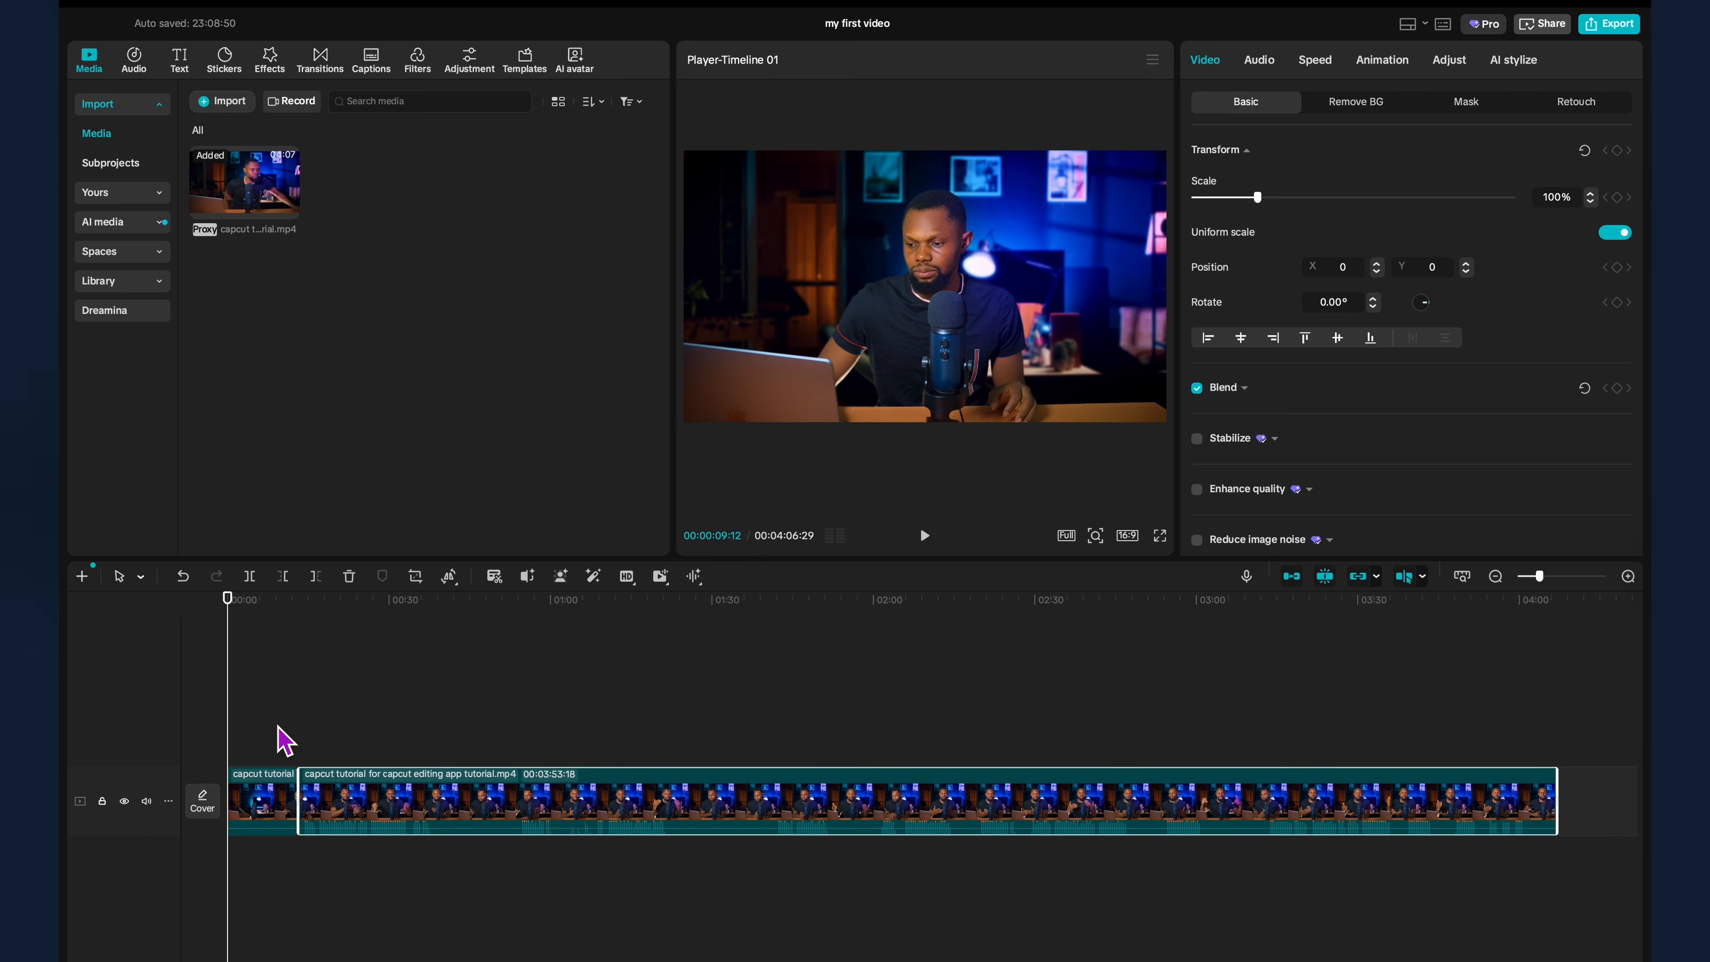
Delete the short opening segment of the timeline, and undo both the deletion and the split.
{"action": "left_click", "coordinate": [263, 791]}
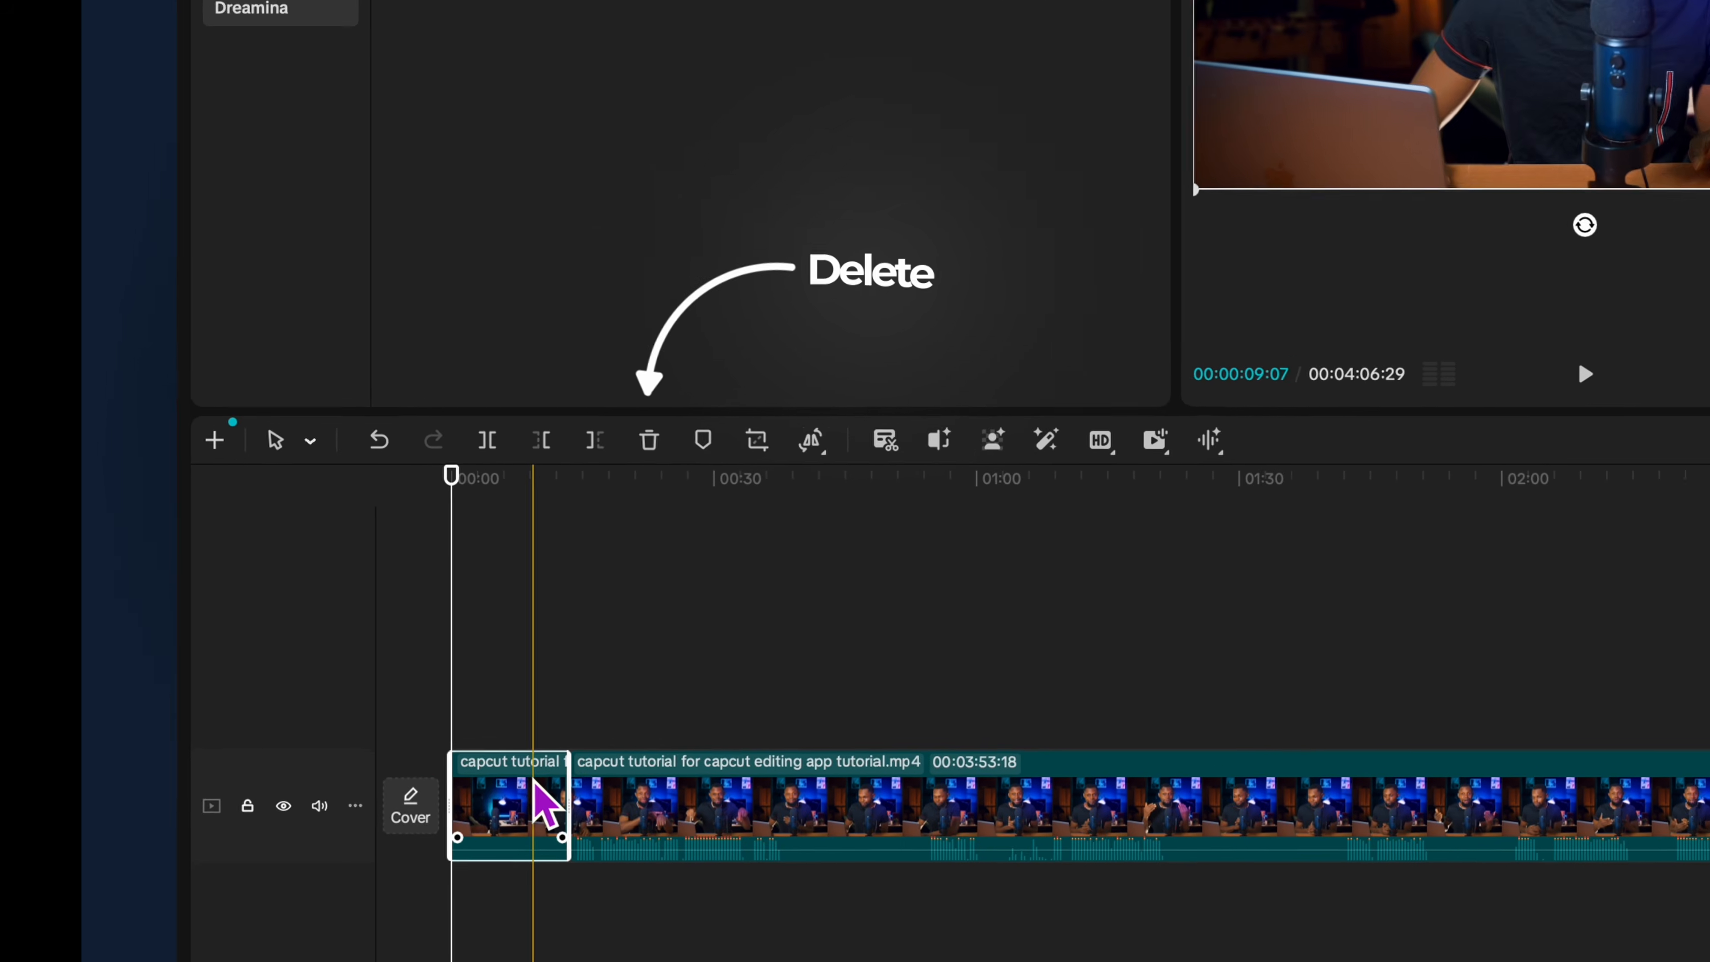
{"action": "left_click", "coordinate": [679, 426]}
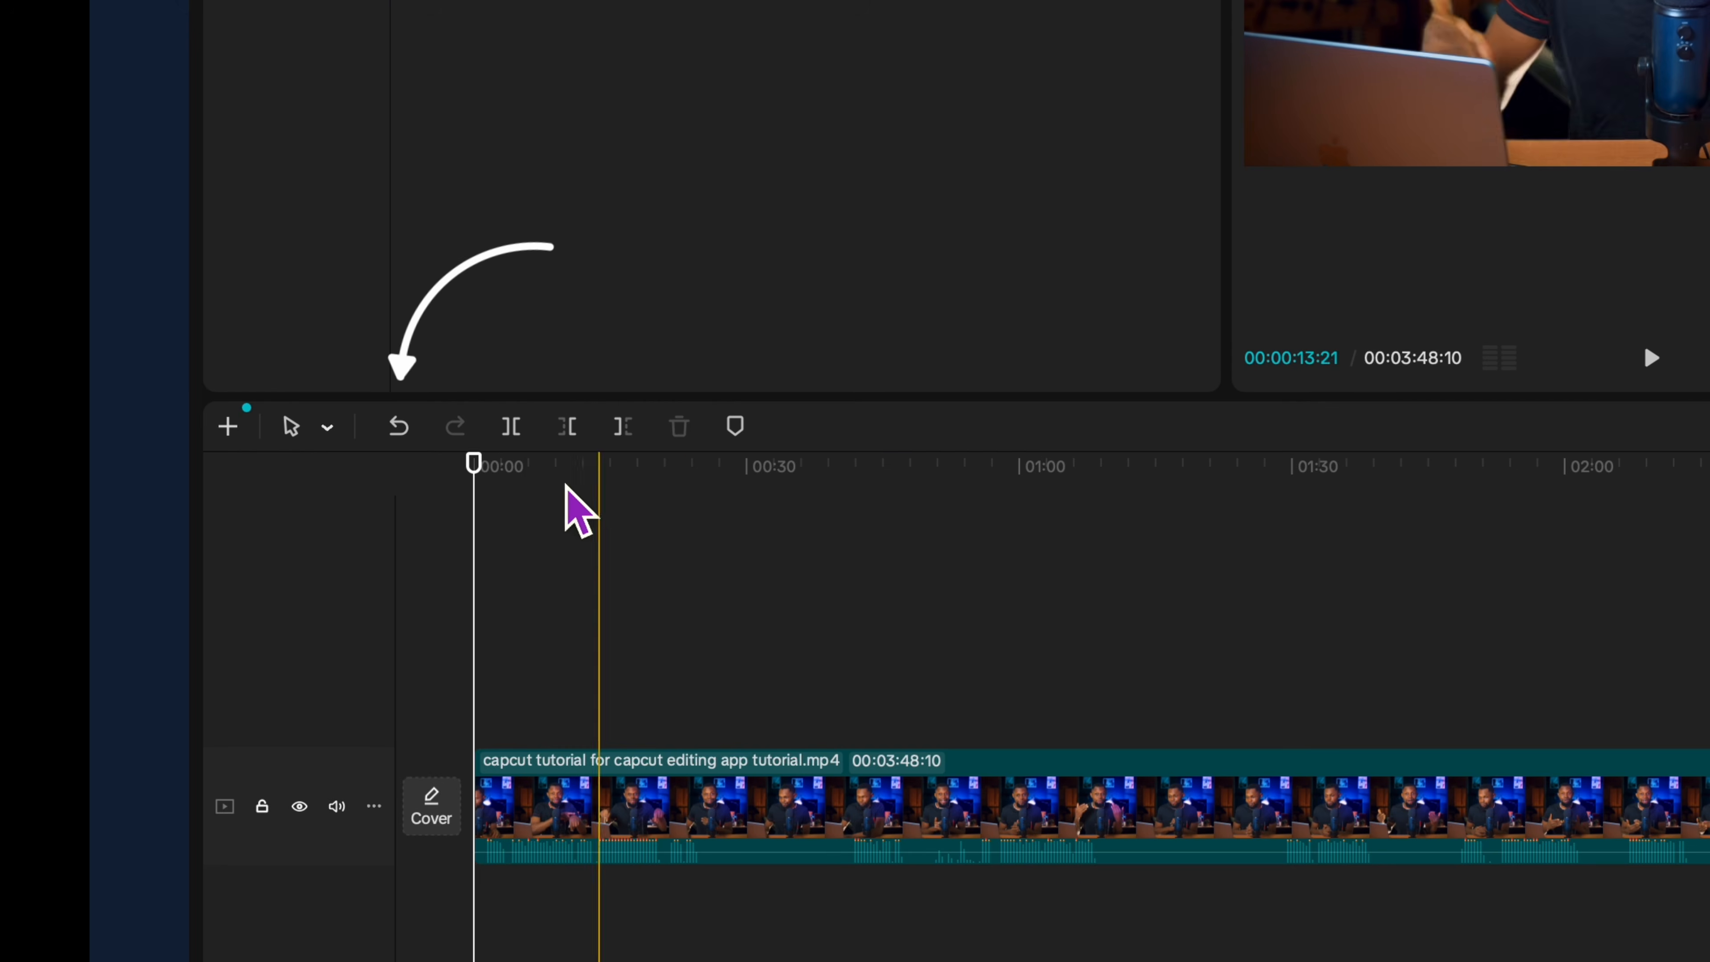
{"action": "left_click", "coordinate": [397, 427]}
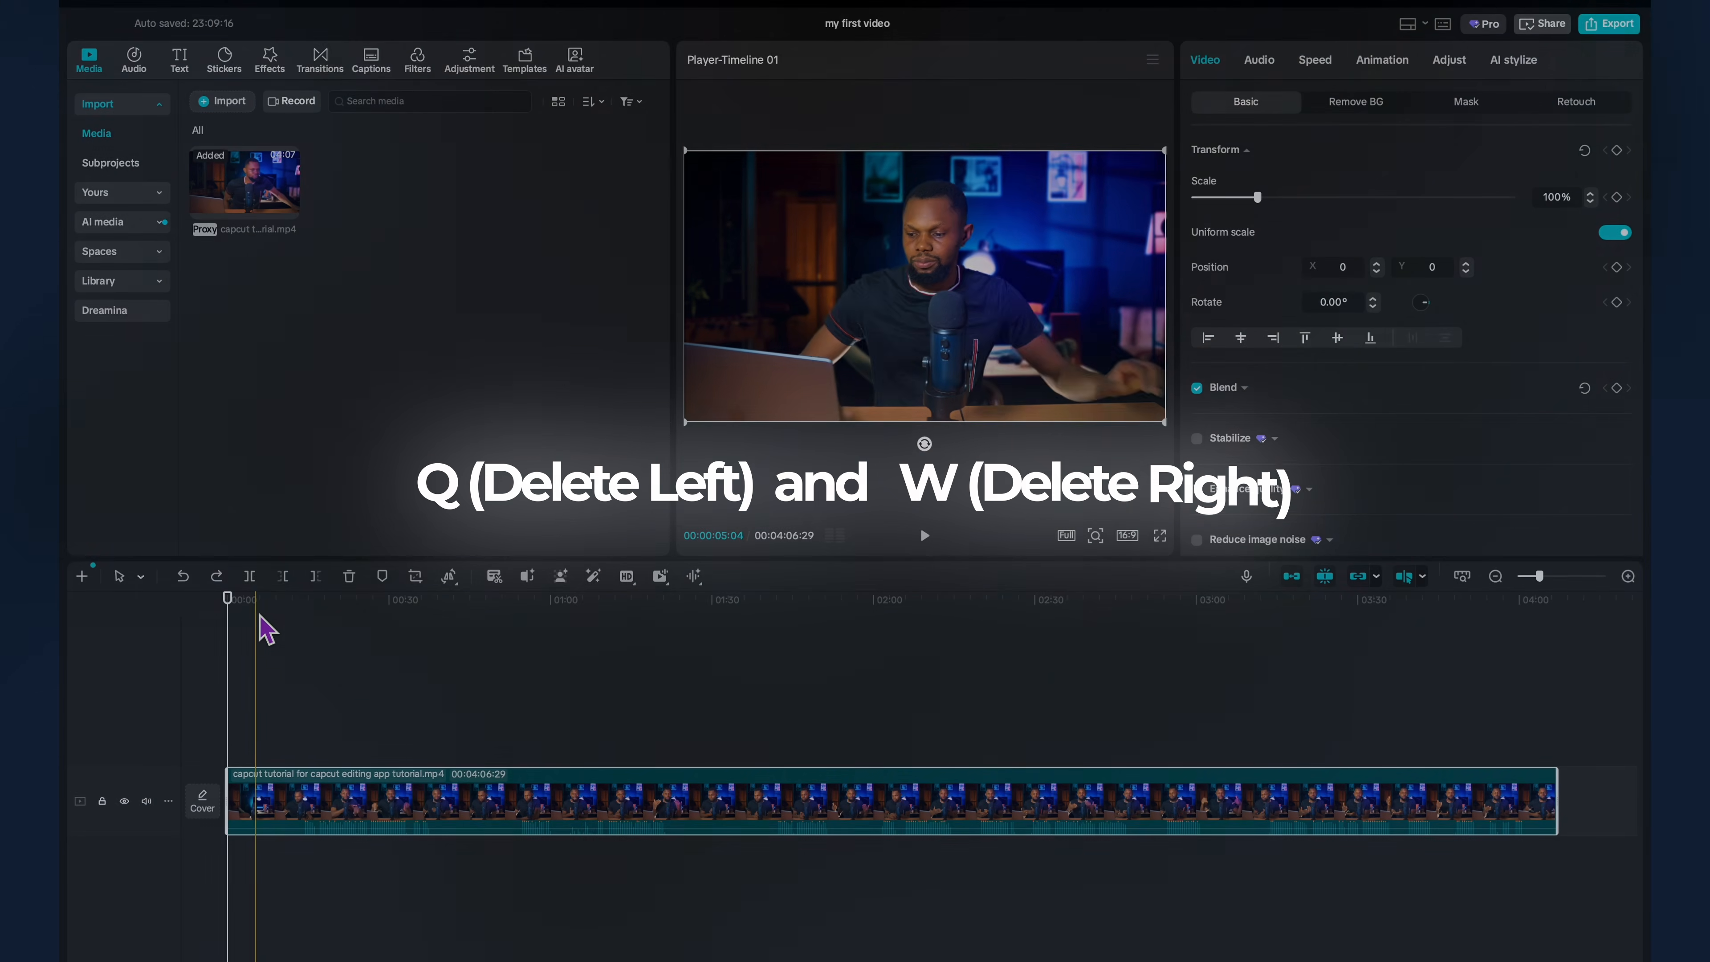
Trim about 14 seconds off the clip's start with Delete left and about 7 seconds off its end with Delete right.
{"action": "left_click", "coordinate": [268, 598]}
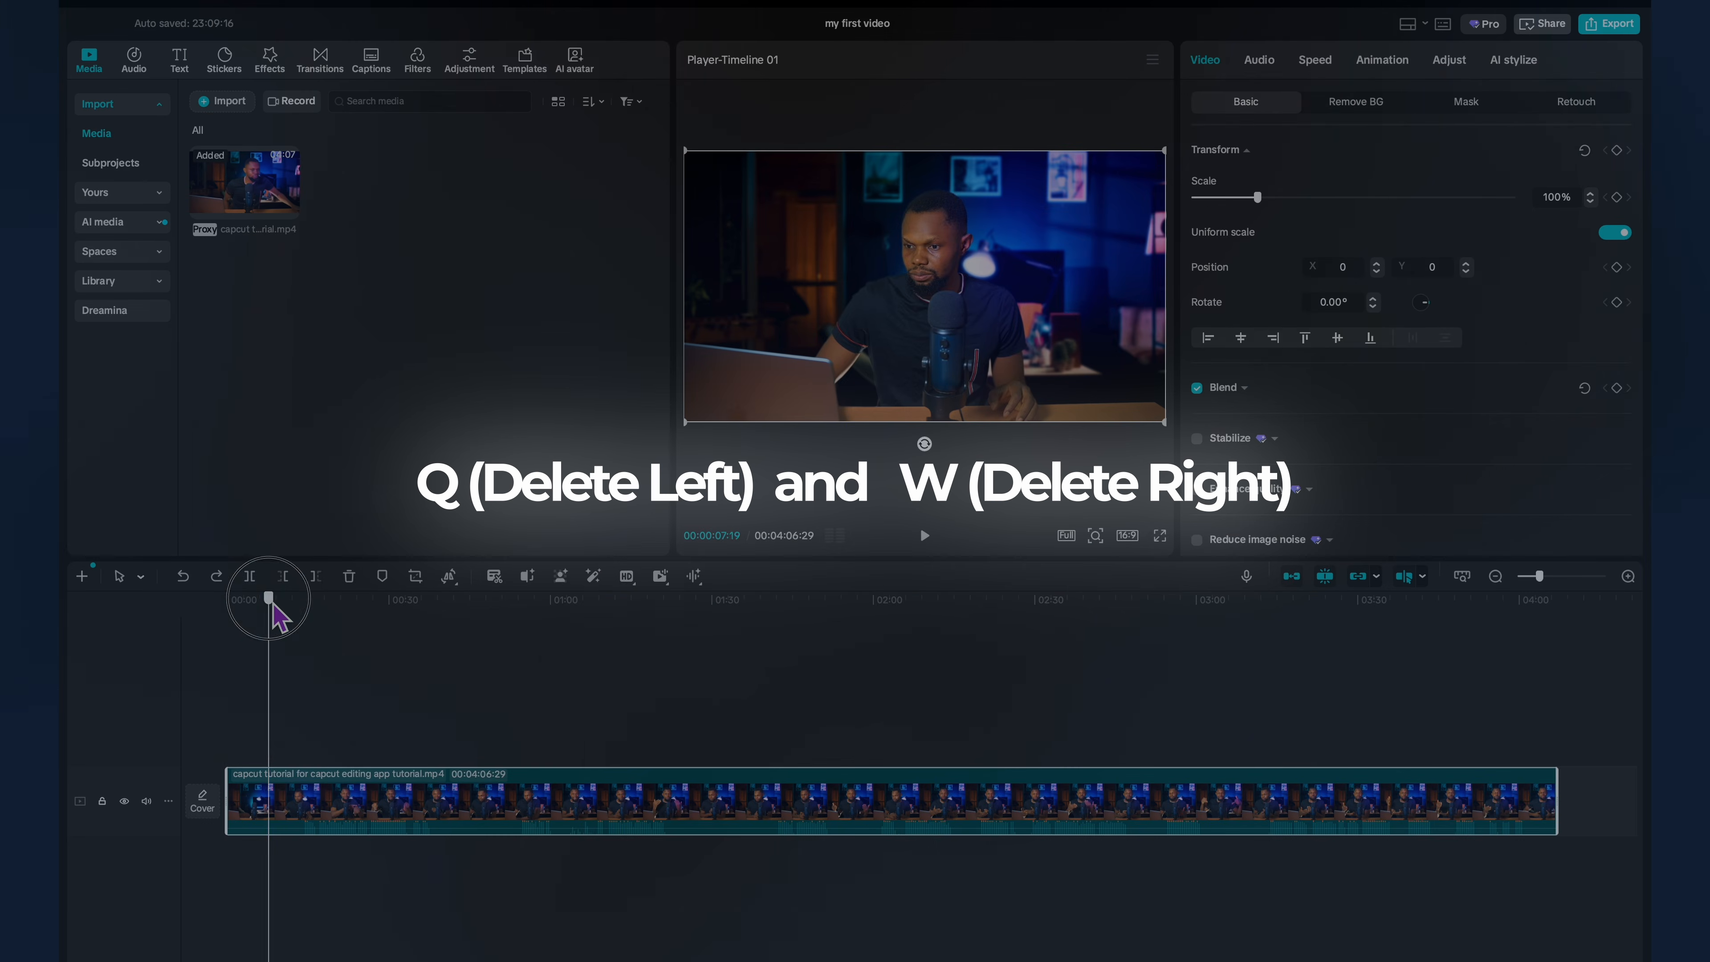
{"action": "left_click_drag", "start_coordinate": [272, 605], "coordinate": [303, 610]}
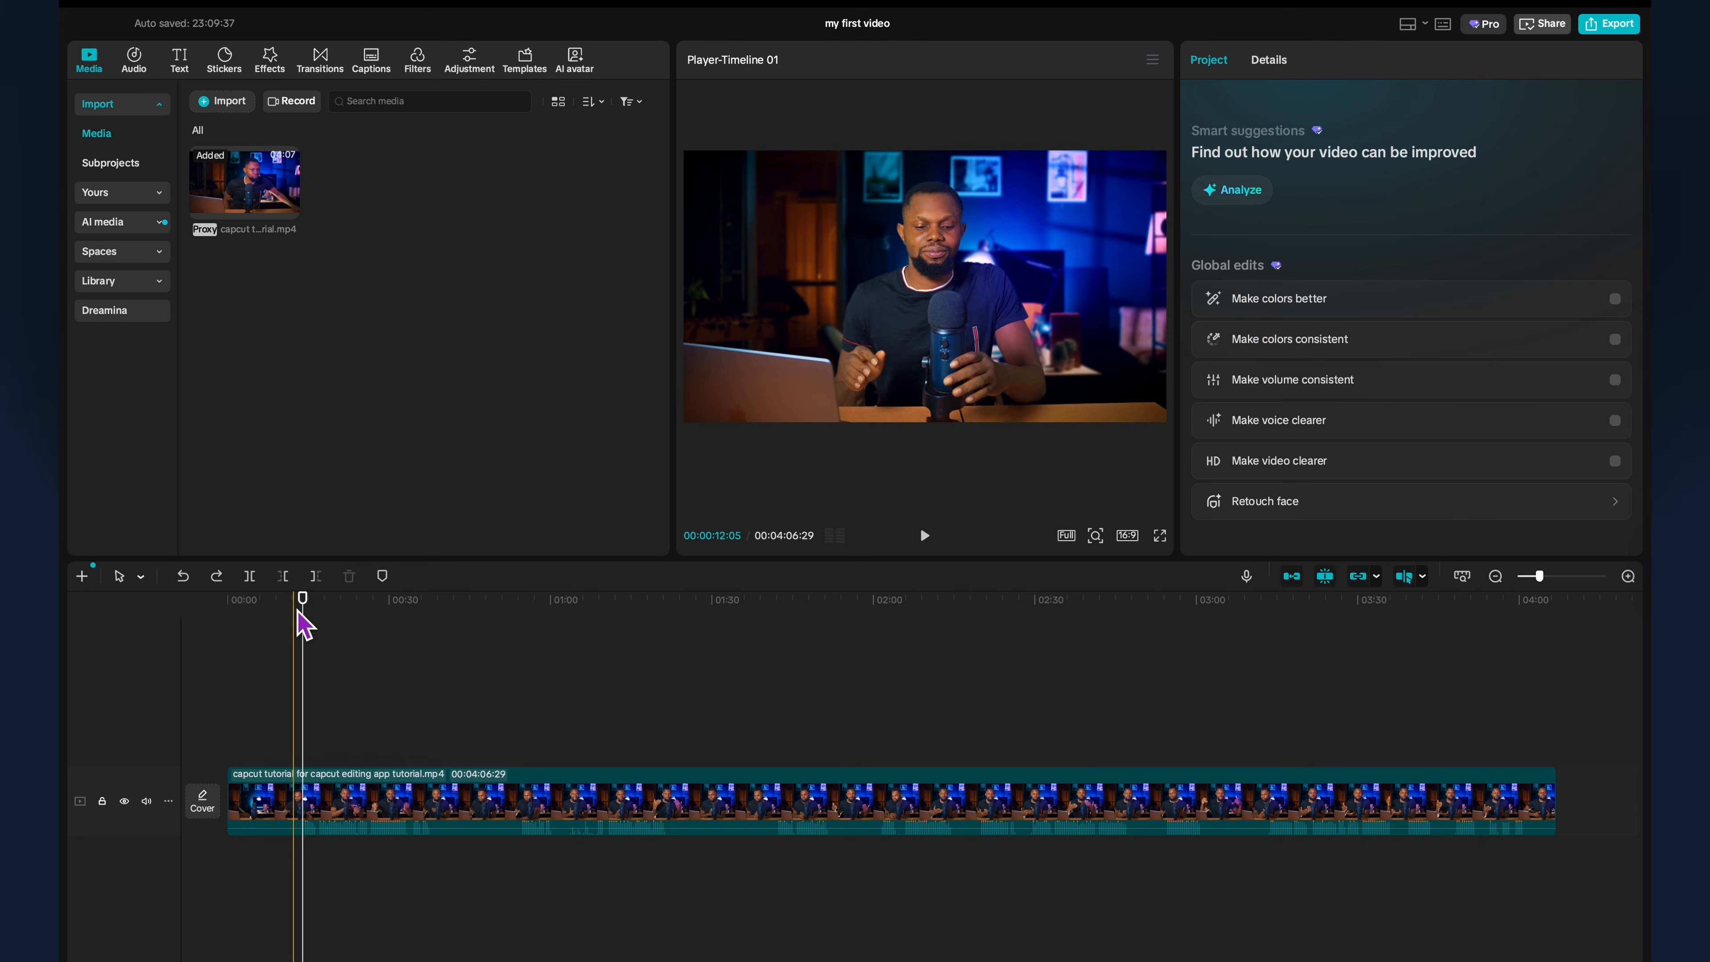
{"action": "left_click", "coordinate": [185, 598]}
{"action": "key", "text": "q"}
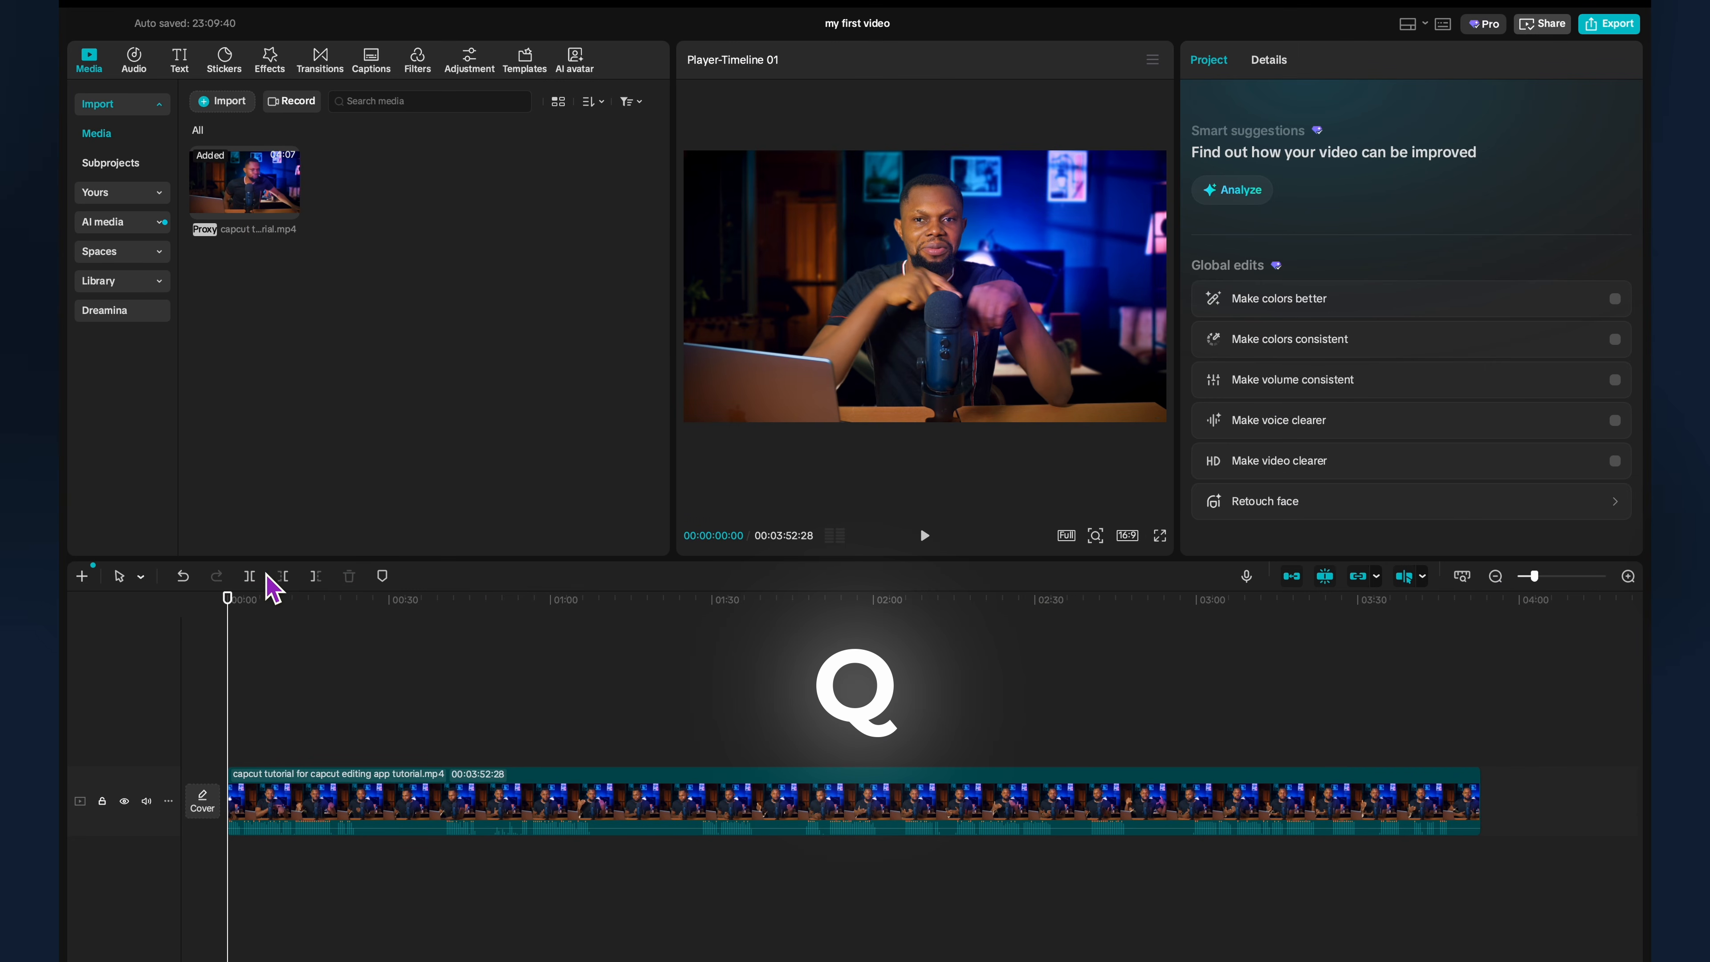
{"action": "key", "text": "space"}
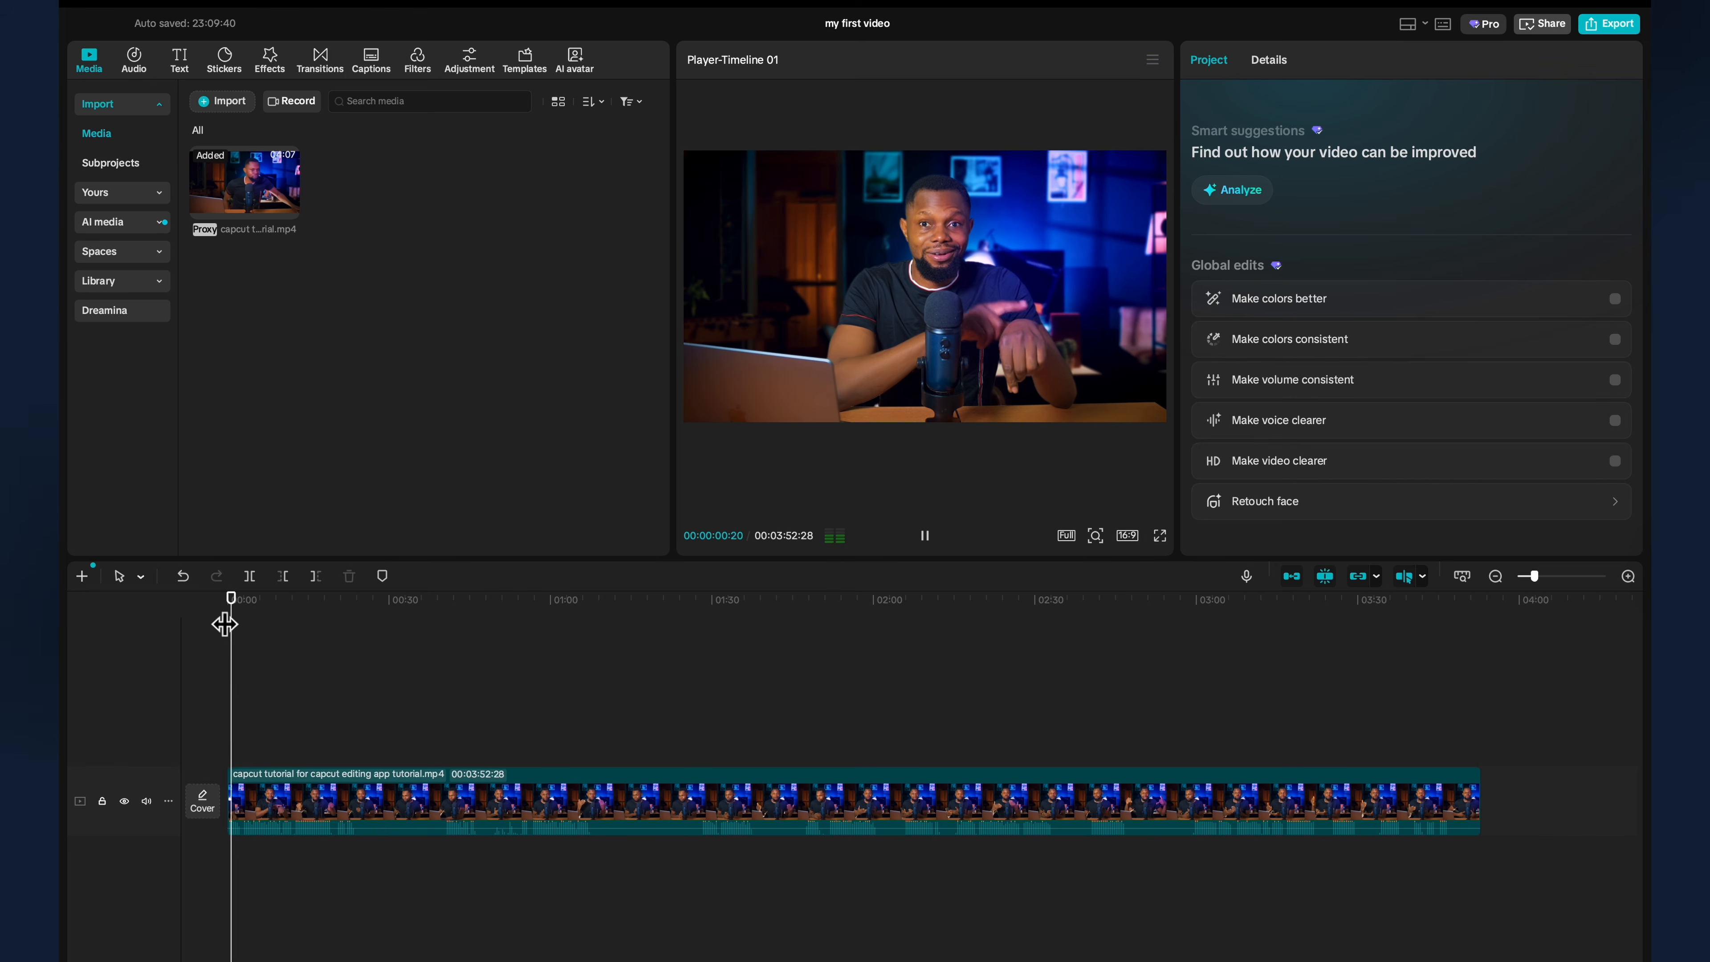
{"action": "left_click", "coordinate": [1444, 822]}
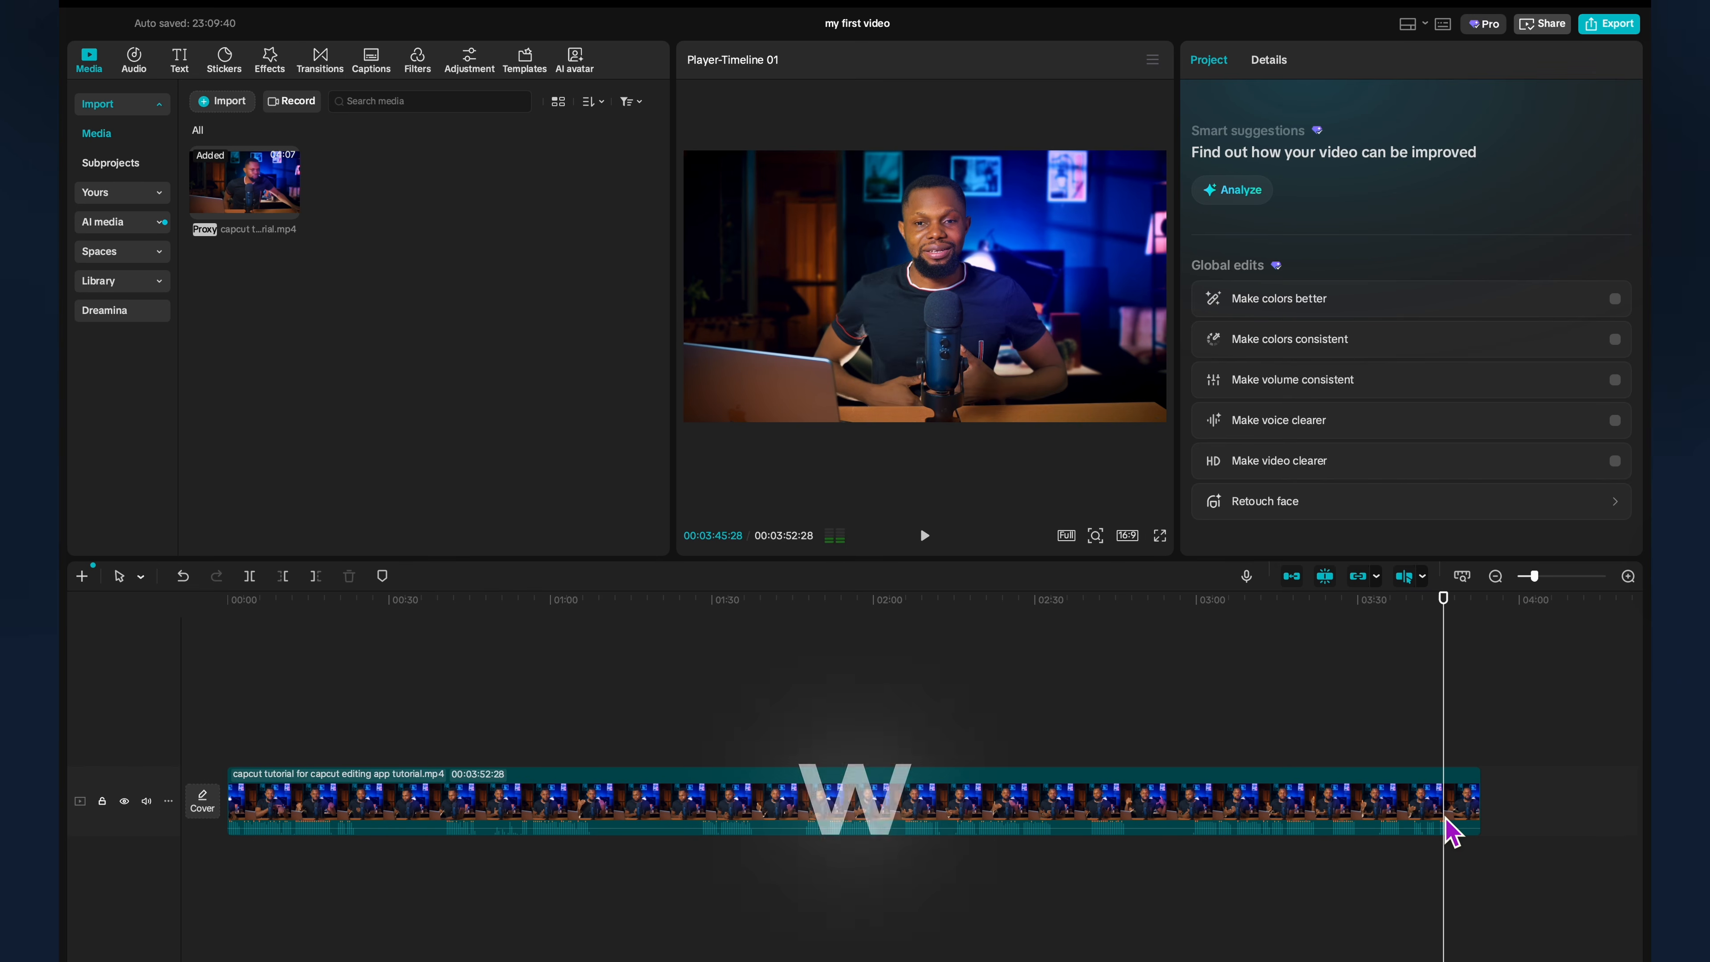
{"action": "key", "text": "w"}
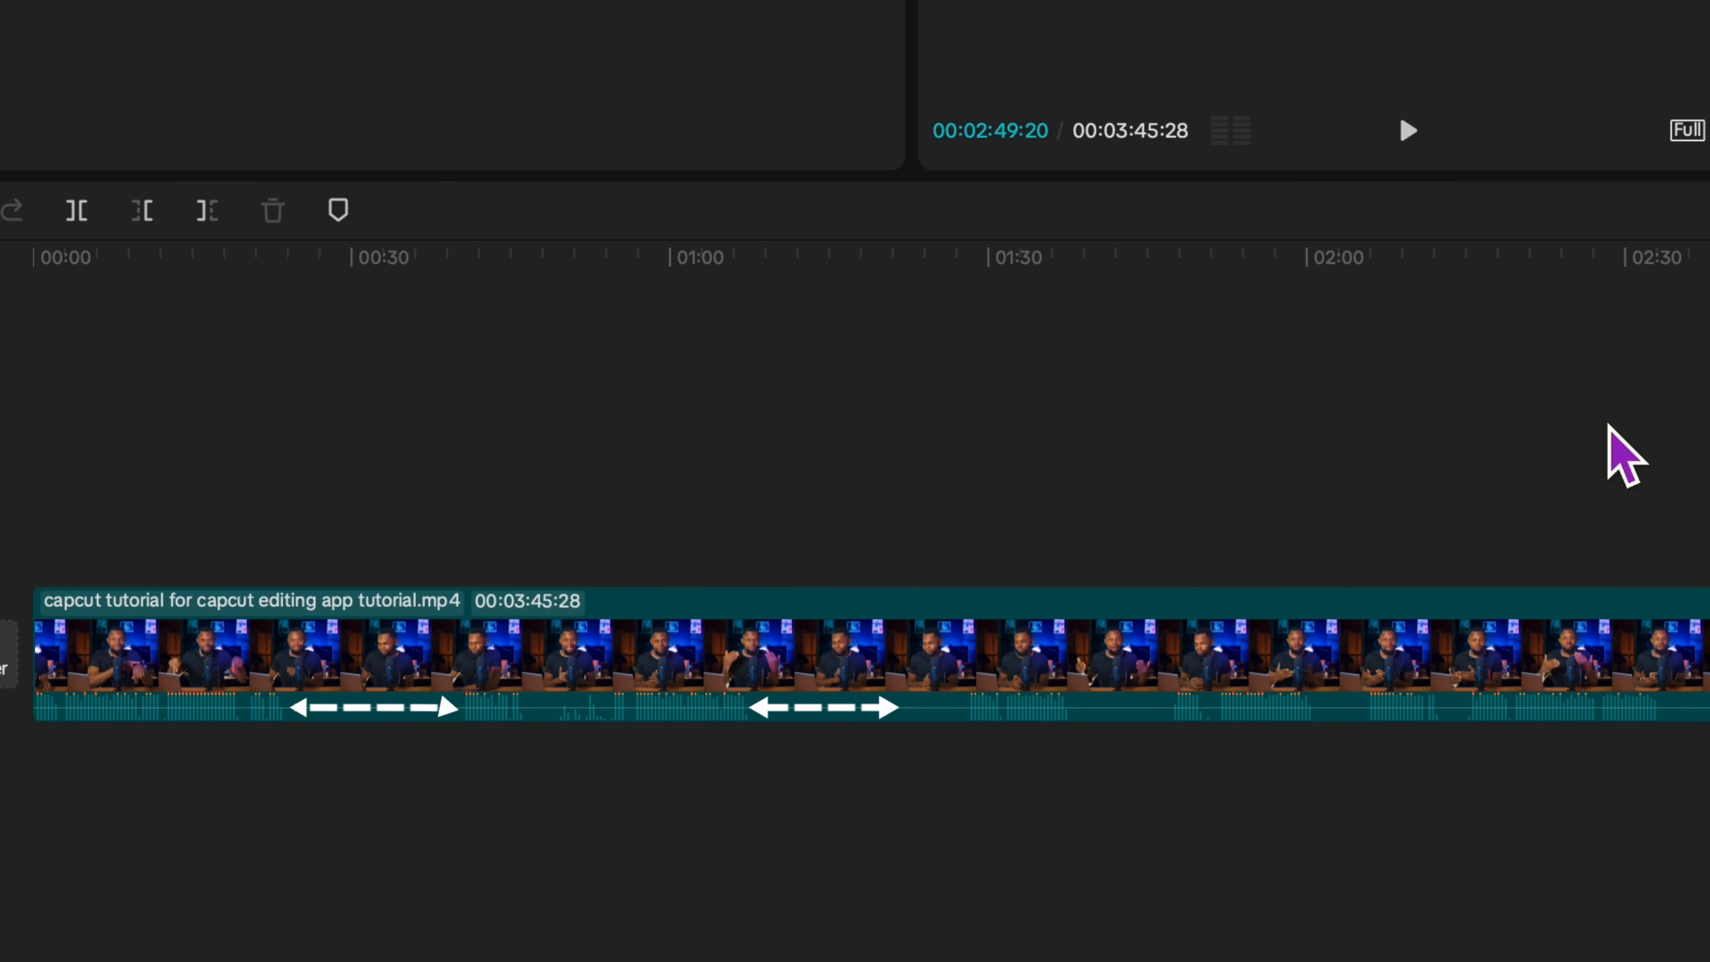
Split the clip at about 24 seconds, where the first silent gap starts, and cut out that gap.
{"action": "left_click_drag", "start_coordinate": [747, 254], "coordinate": [12, 269]}
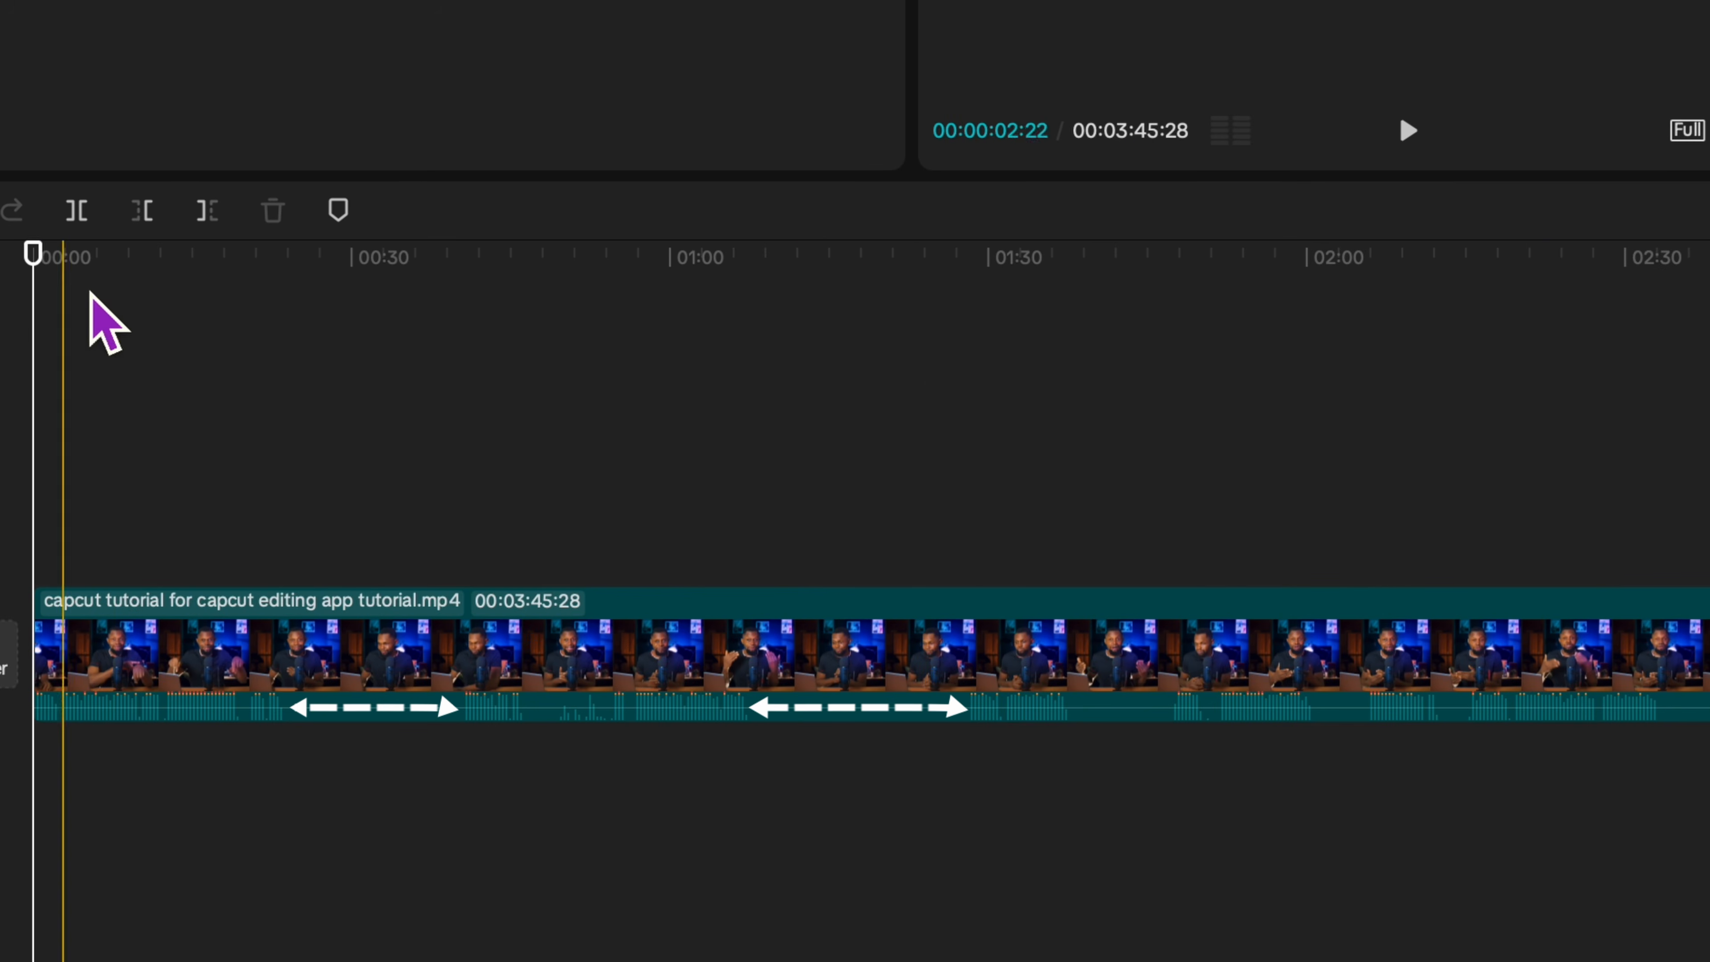
{"action": "left_click", "coordinate": [287, 676]}
{"action": "key", "text": "b"}
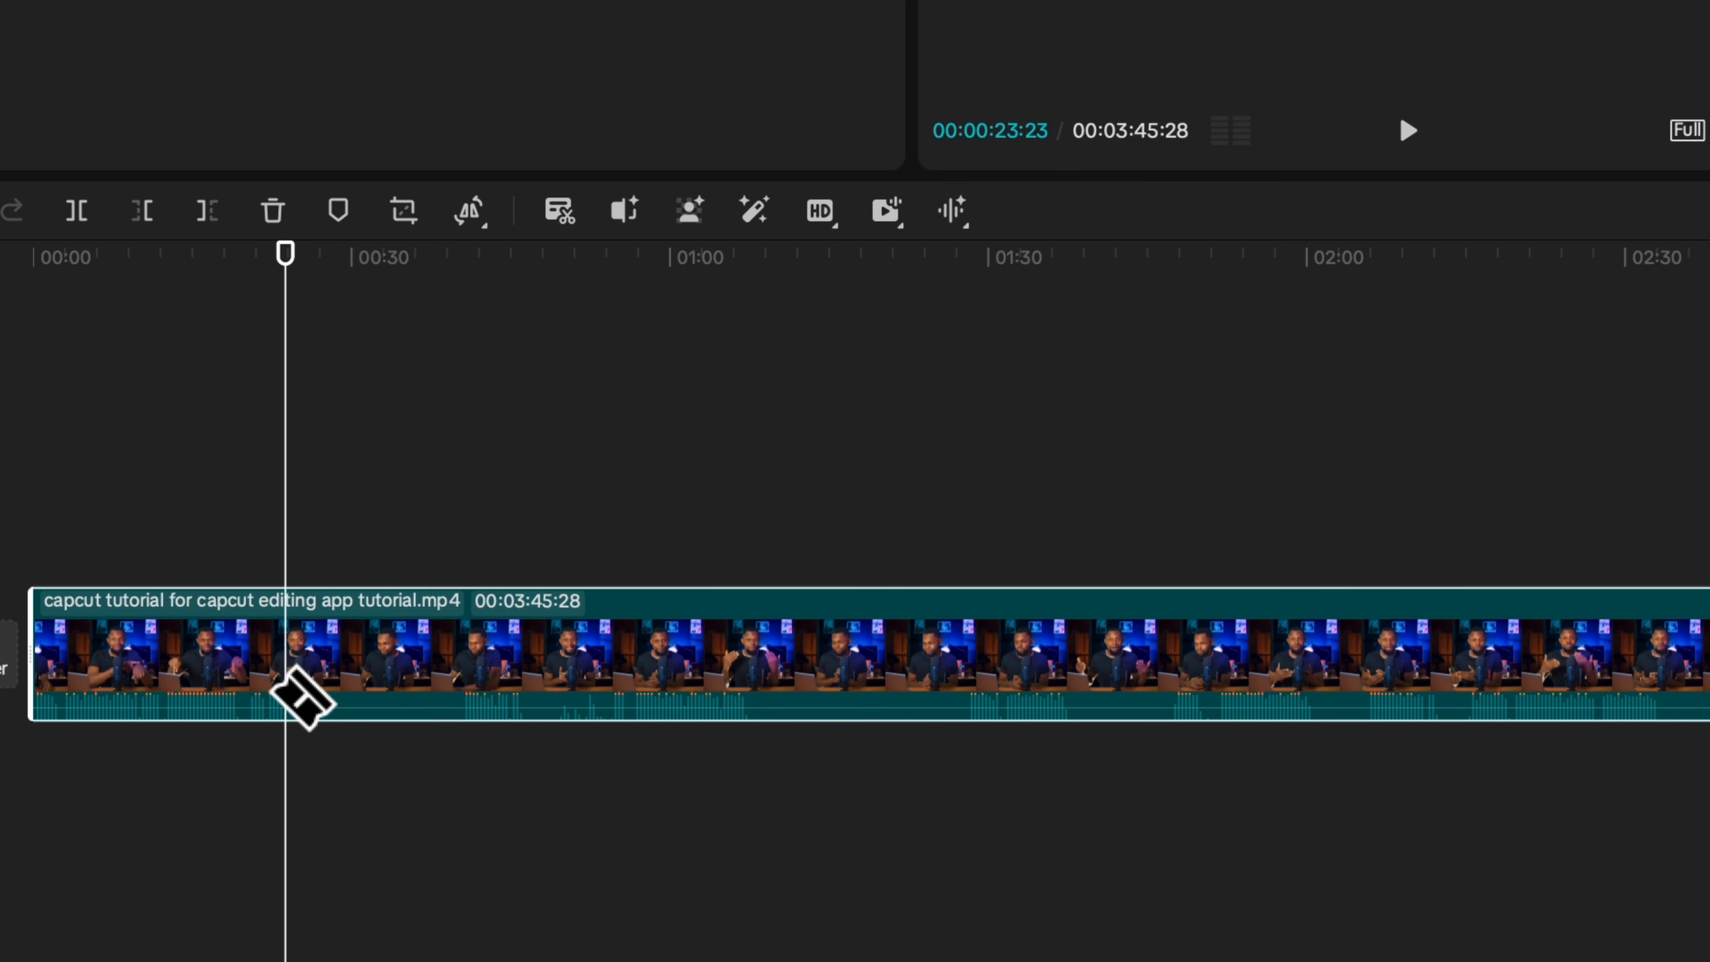
{"action": "left_click", "coordinate": [285, 696]}
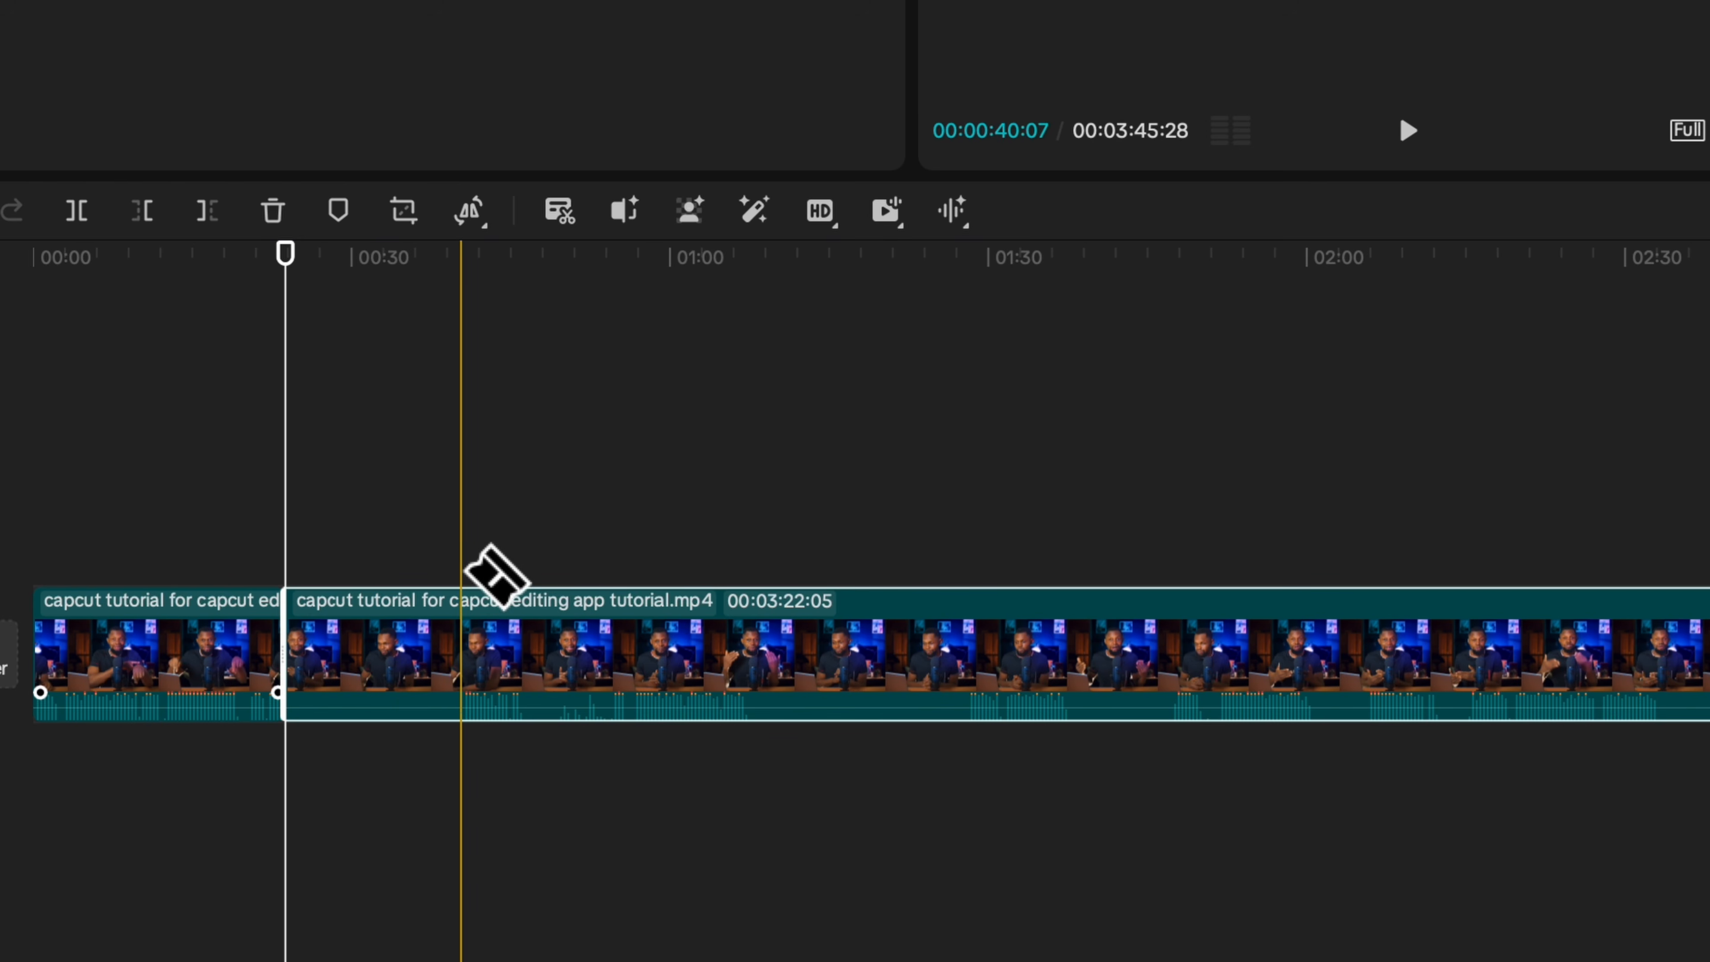
{"action": "key", "text": "q"}
{"action": "left_click", "coordinate": [570, 700]}
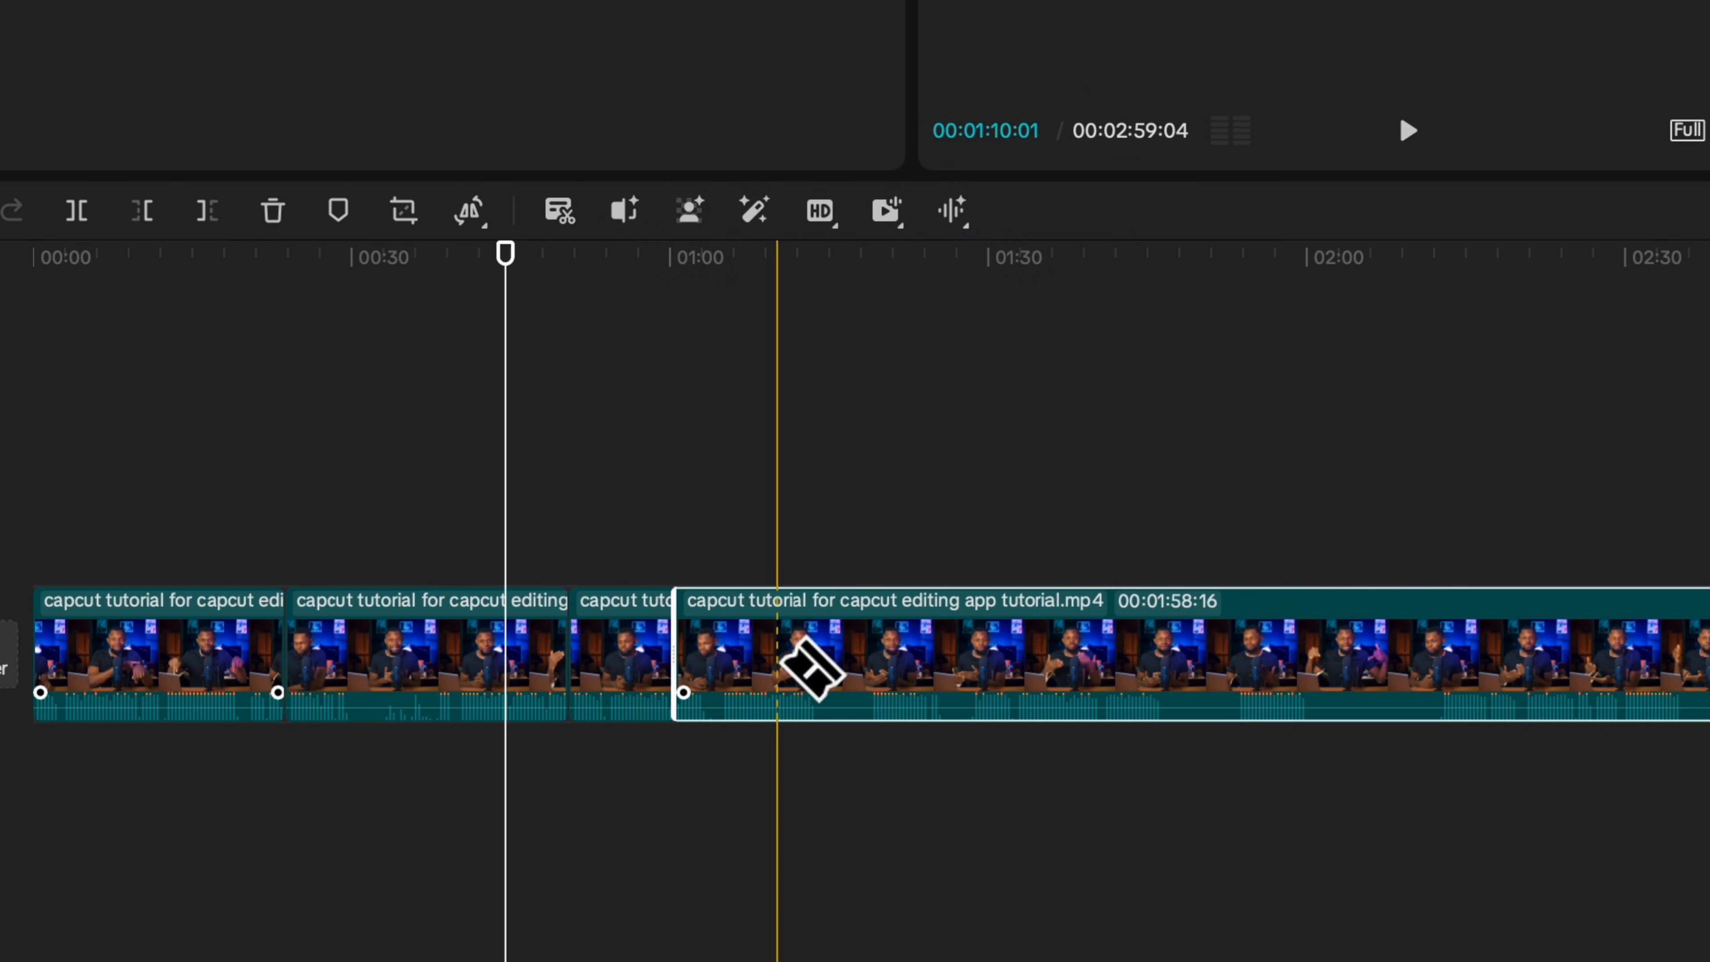
Cut out the remaining silent gaps along the timeline with repeated splits and Delete left.
{"action": "left_click", "coordinate": [817, 665]}
{"action": "key", "text": "q"}
{"action": "left_click", "coordinate": [888, 653]}
{"action": "key", "text": "q"}
{"action": "left_click", "coordinate": [1076, 653]}
{"action": "key", "text": "q"}
{"action": "left_click", "coordinate": [1148, 640]}
{"action": "key", "text": "q"}
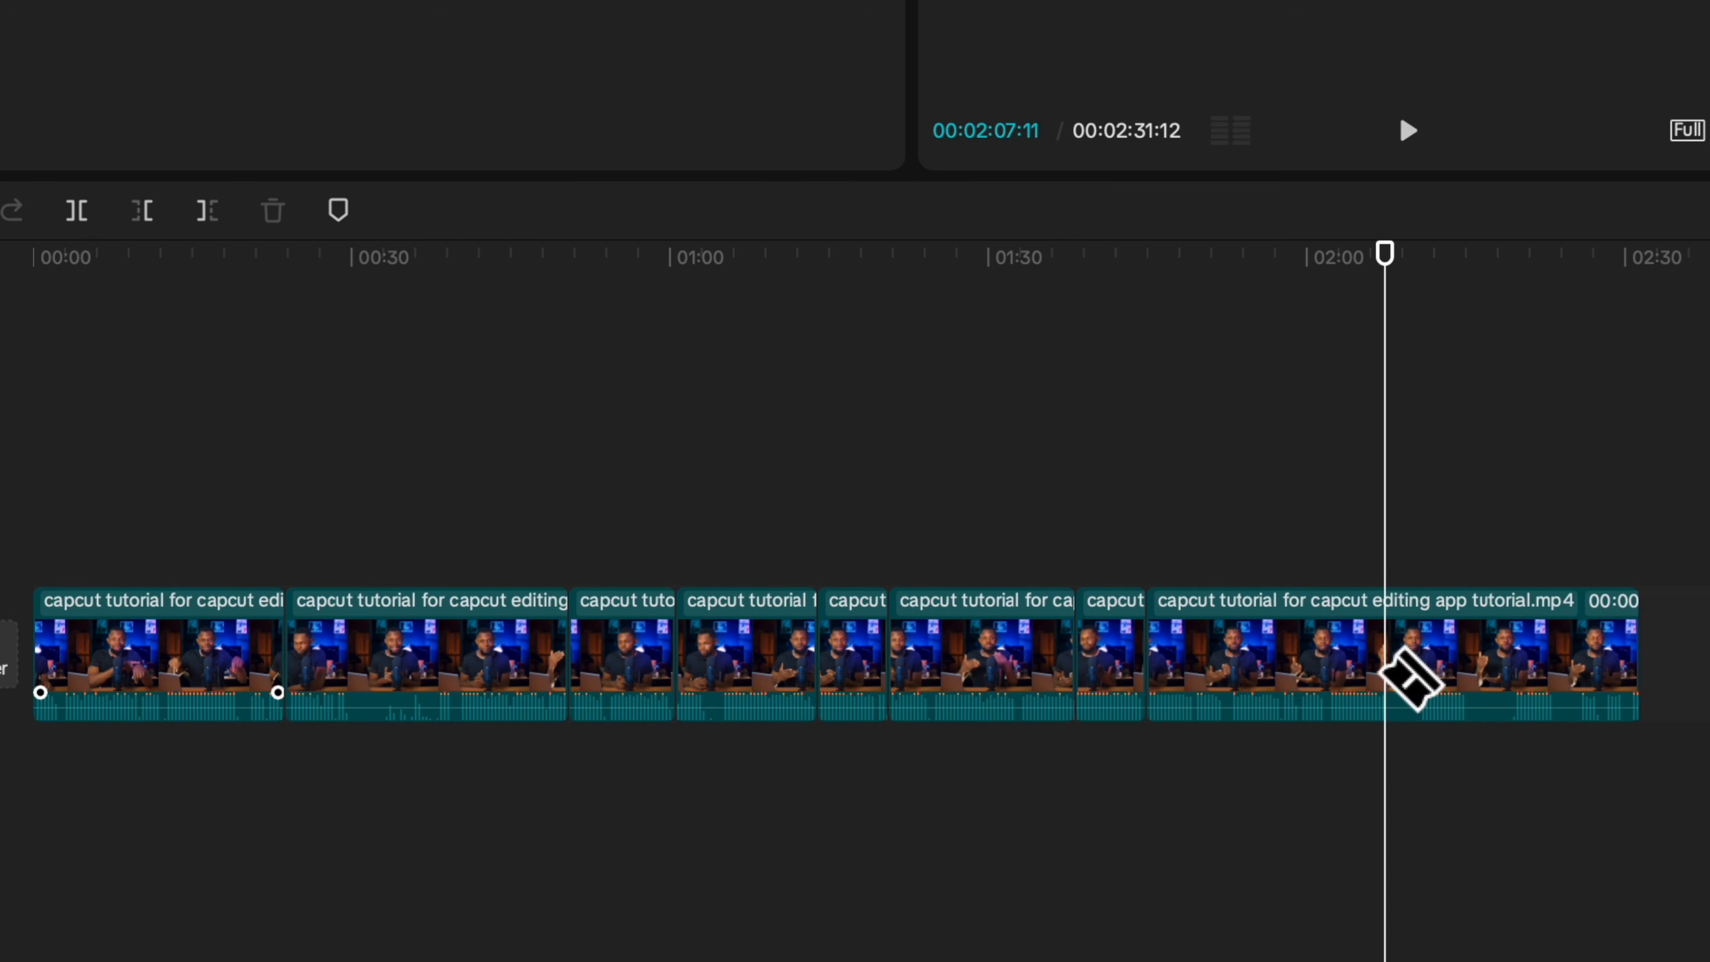
{"action": "left_click", "coordinate": [1464, 670]}
{"action": "key", "text": "q"}
Return to the selection tool, select all timeline segments and scrub through the edited cut.
{"action": "key", "text": "a"}
{"action": "left_click", "coordinate": [751, 418]}
{"action": "key", "text": "super+a"}
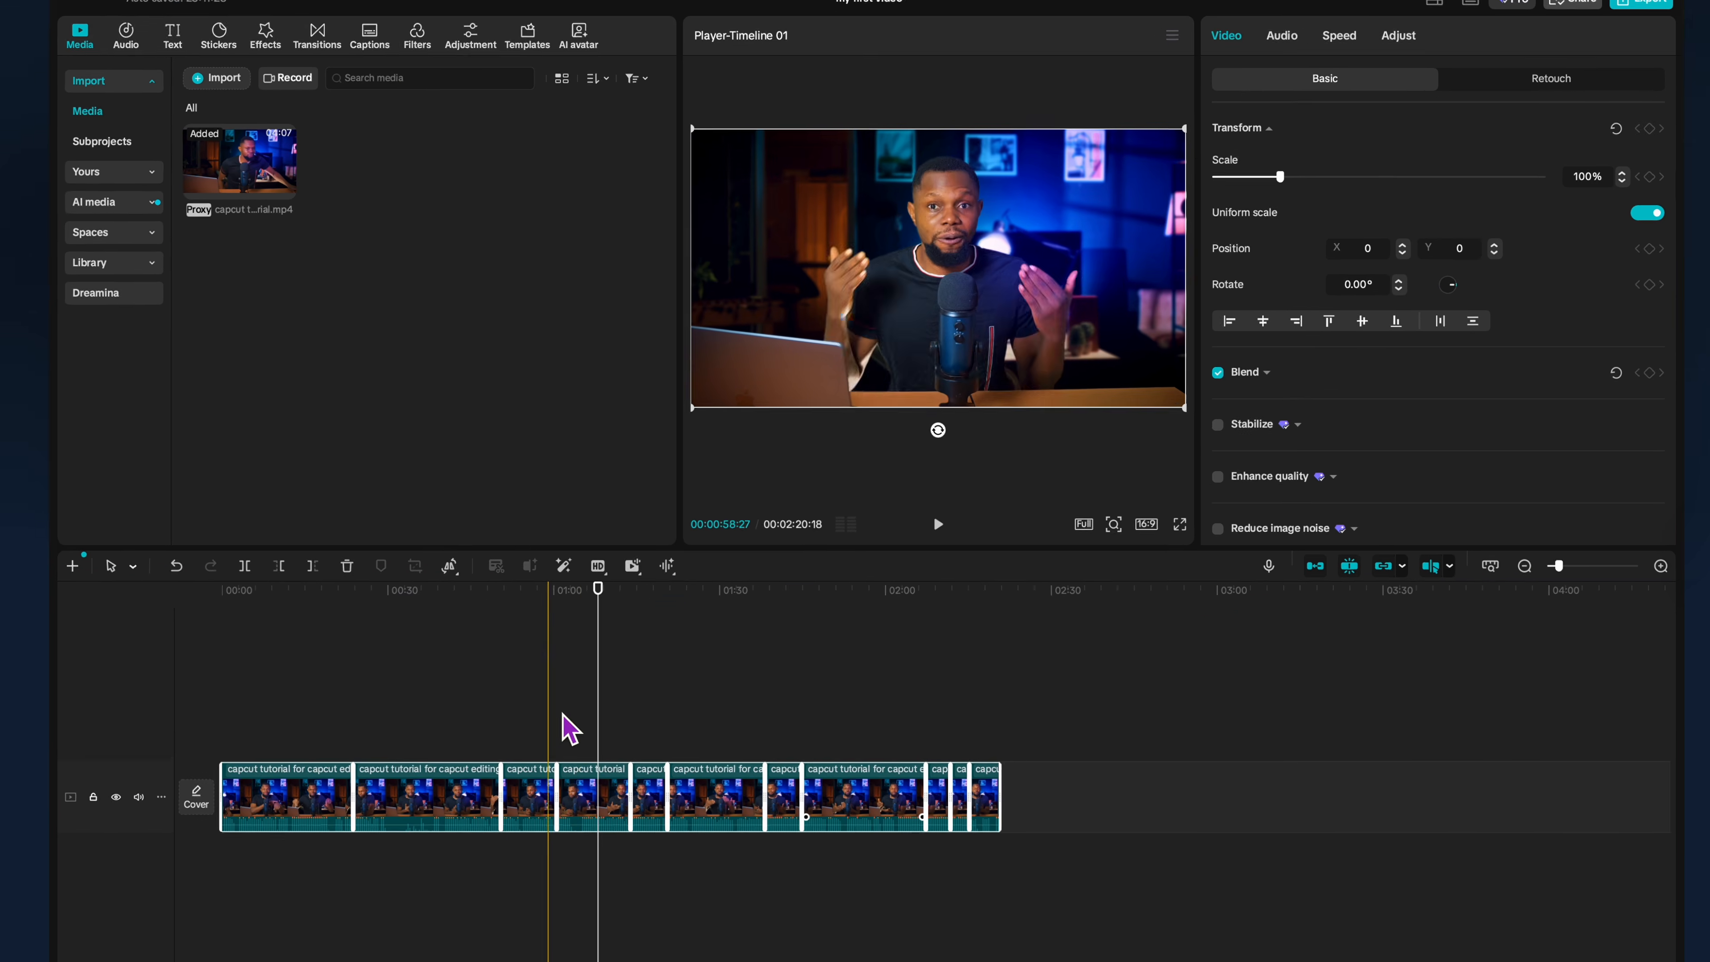
{"action": "left_click_drag", "start_coordinate": [592, 610], "coordinate": [1003, 646]}
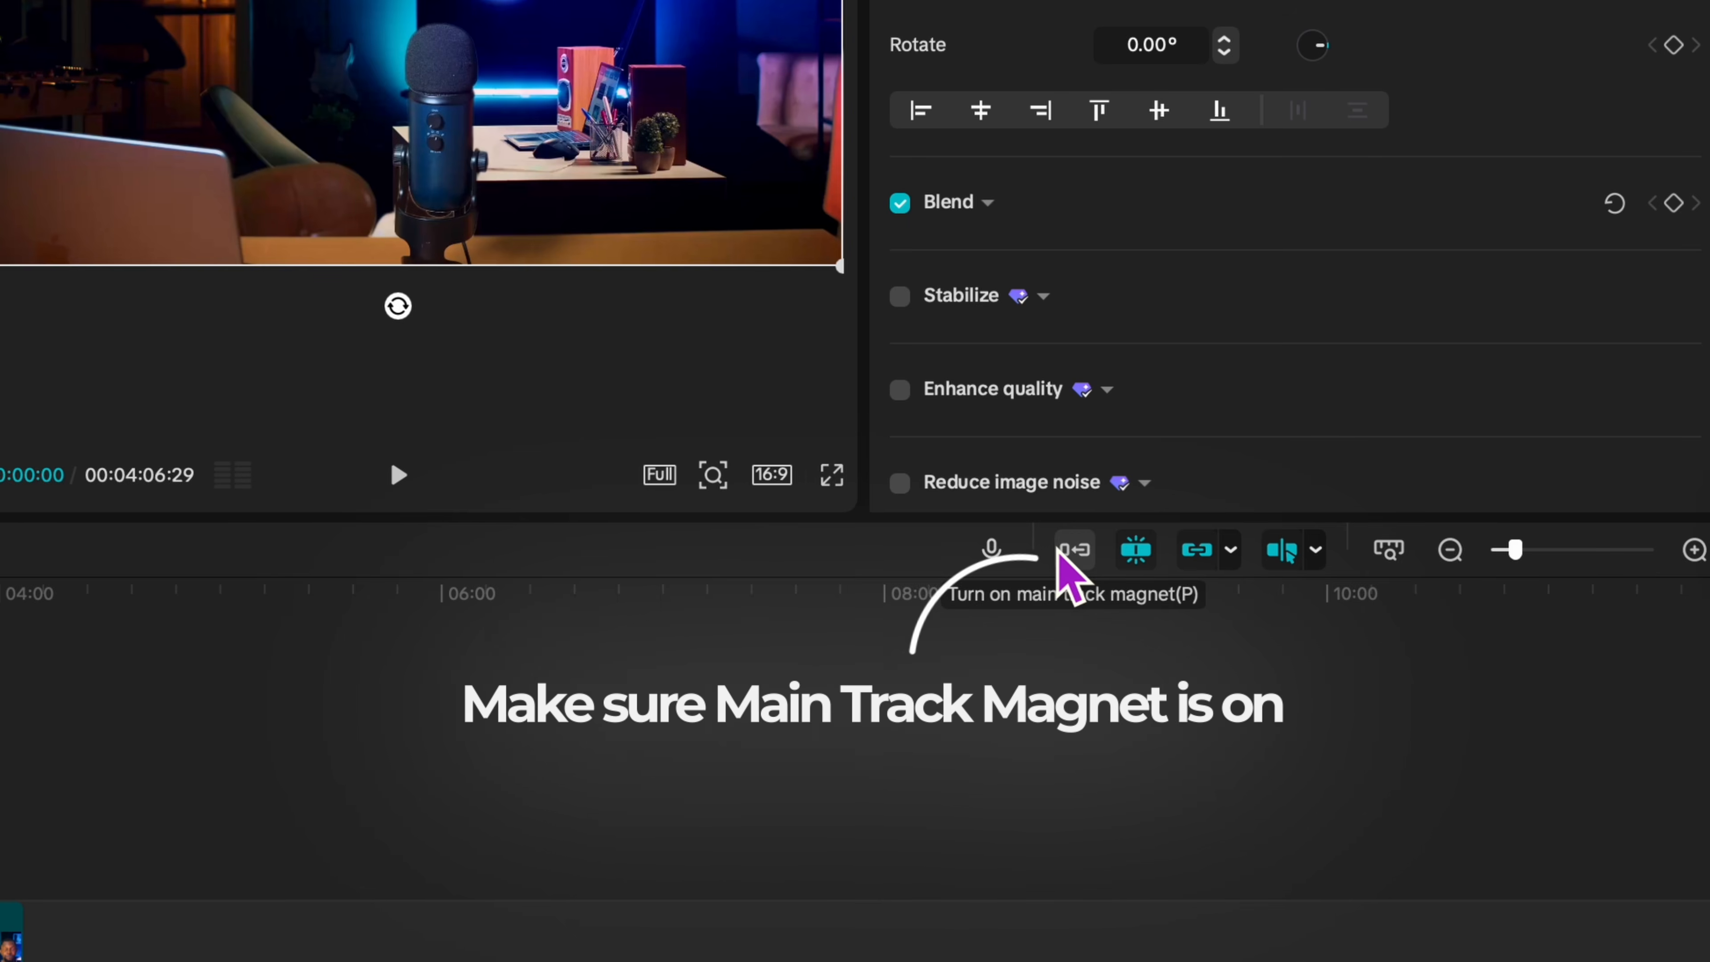
Turn on the main track magnet, delete the short opening segment and play the remaining clip from its start.
{"action": "left_click", "coordinate": [1070, 551]}
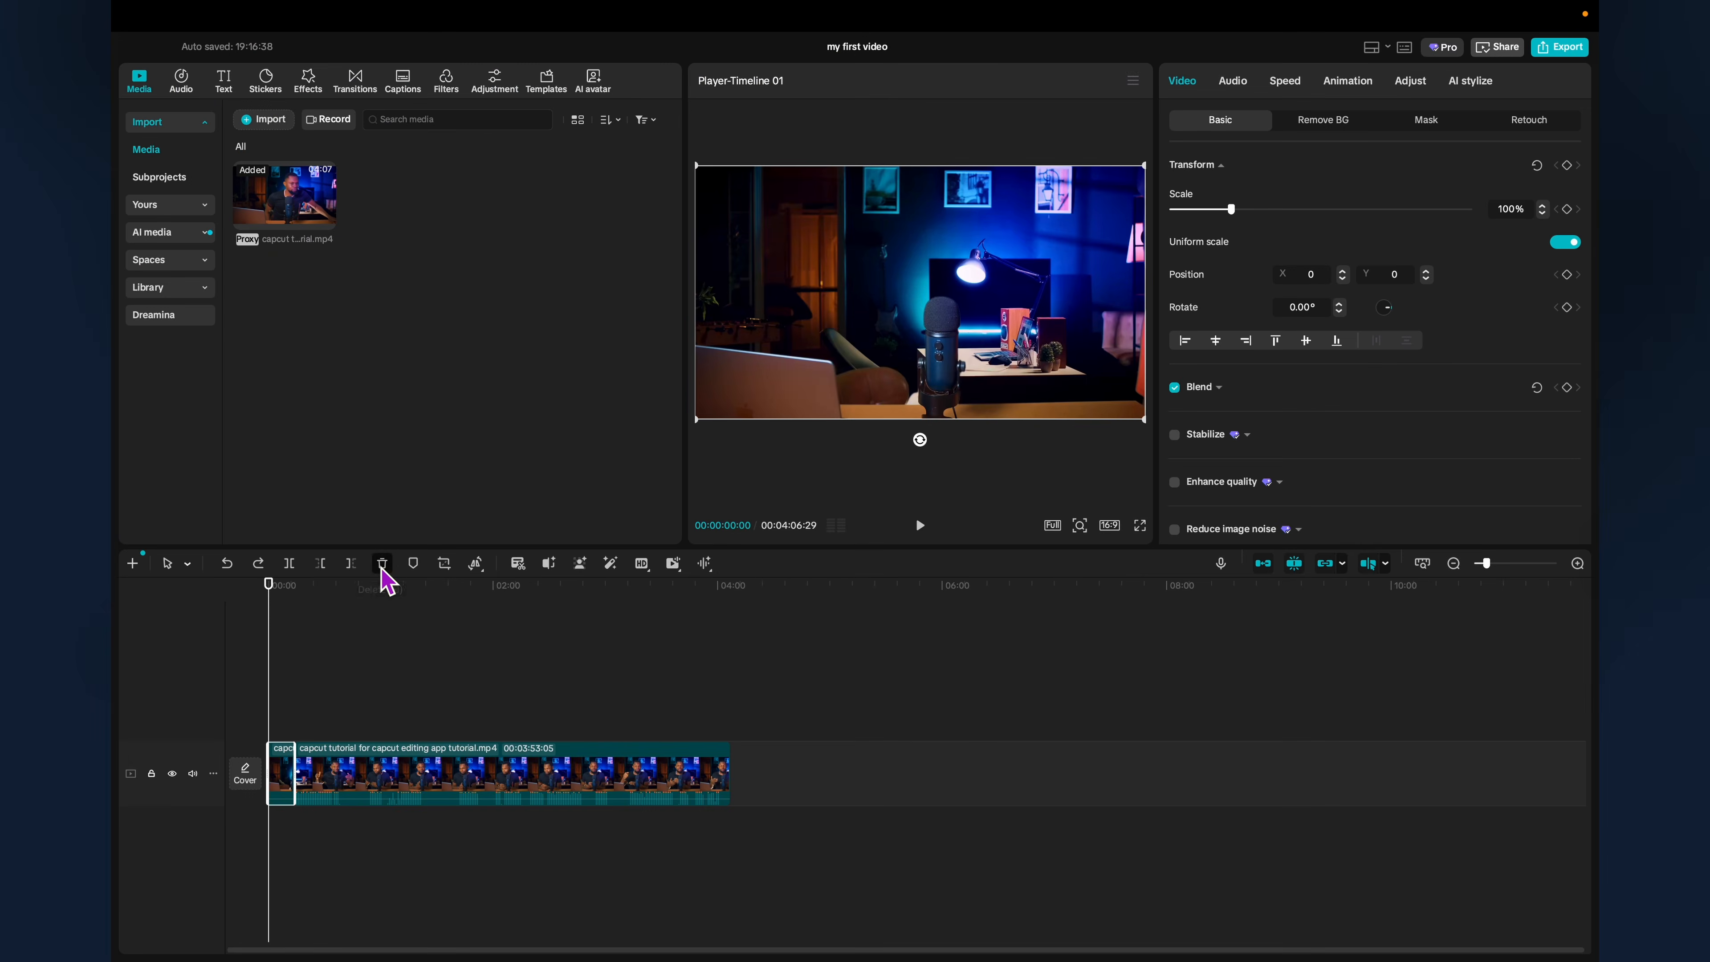
{"action": "left_click", "coordinate": [382, 564]}
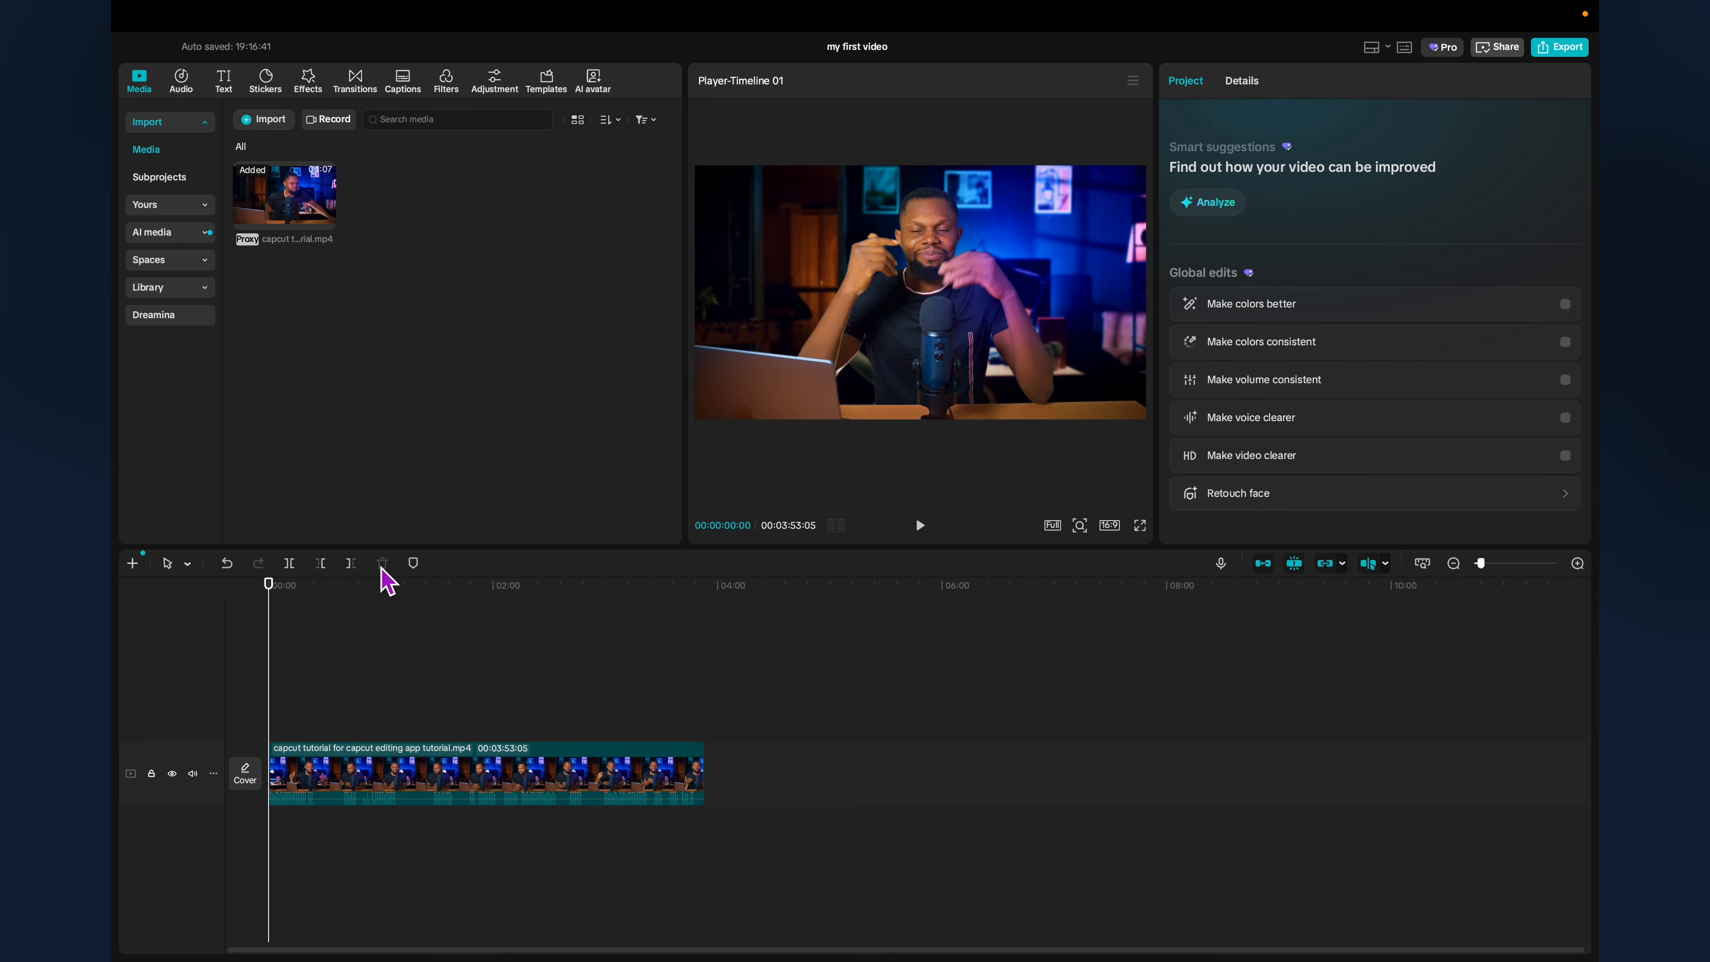
{"action": "key", "text": "space"}
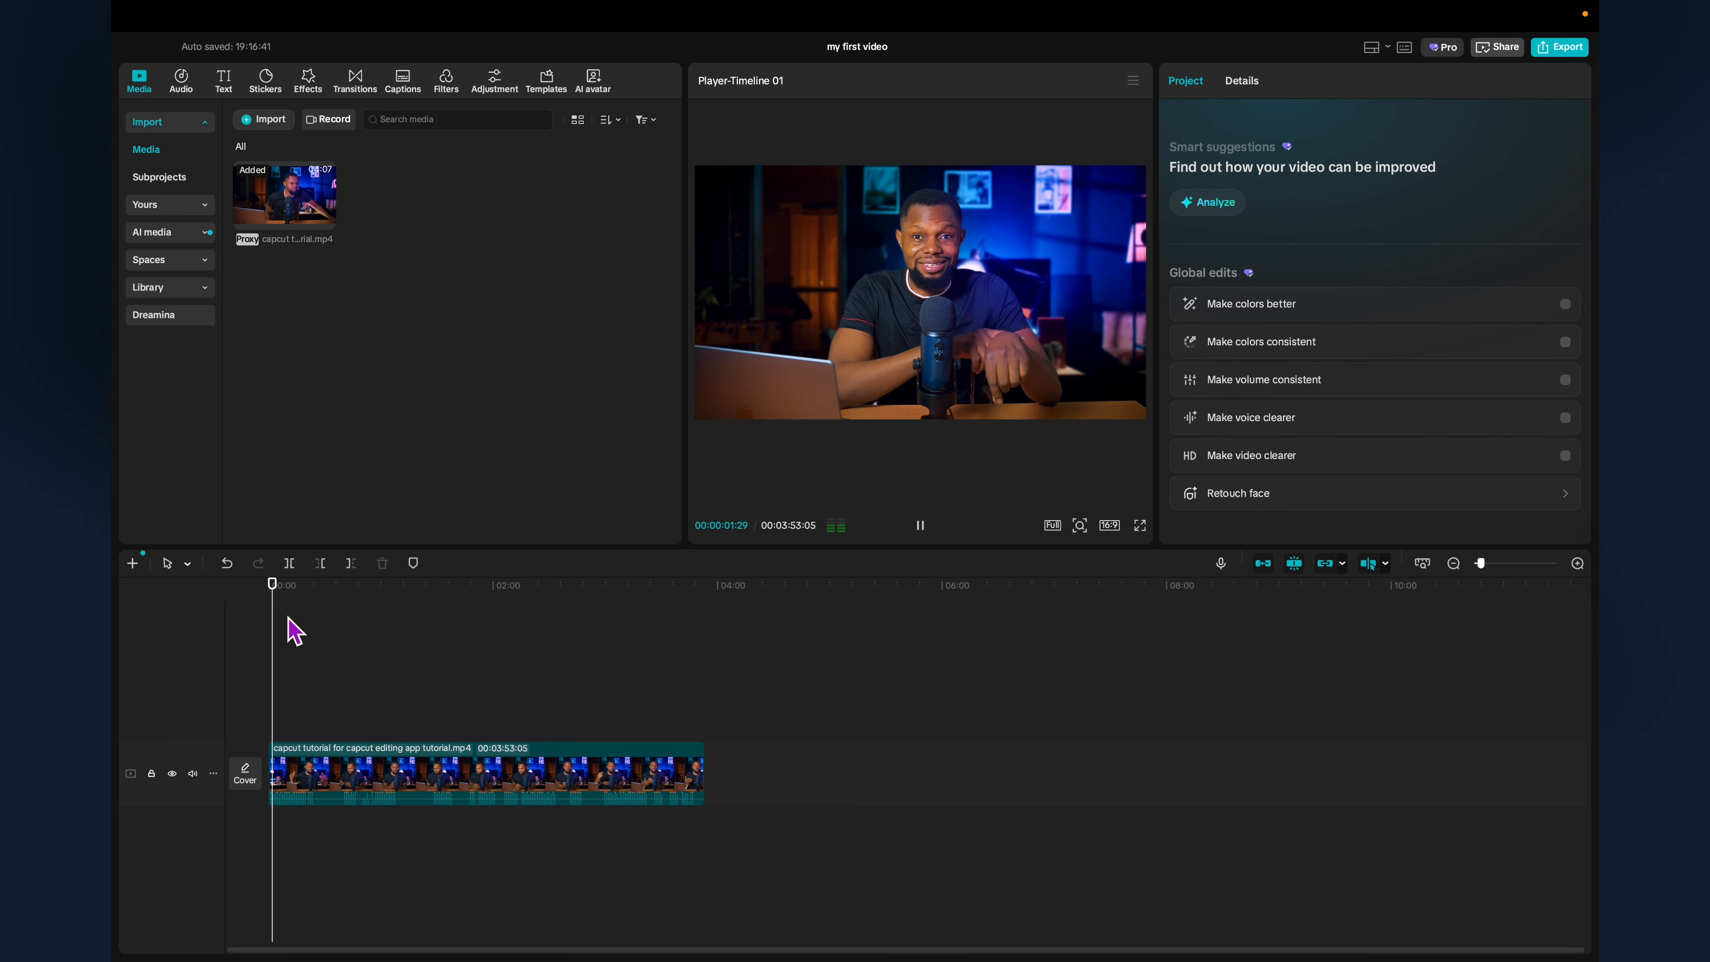
{"action": "left_click", "coordinate": [268, 584]}
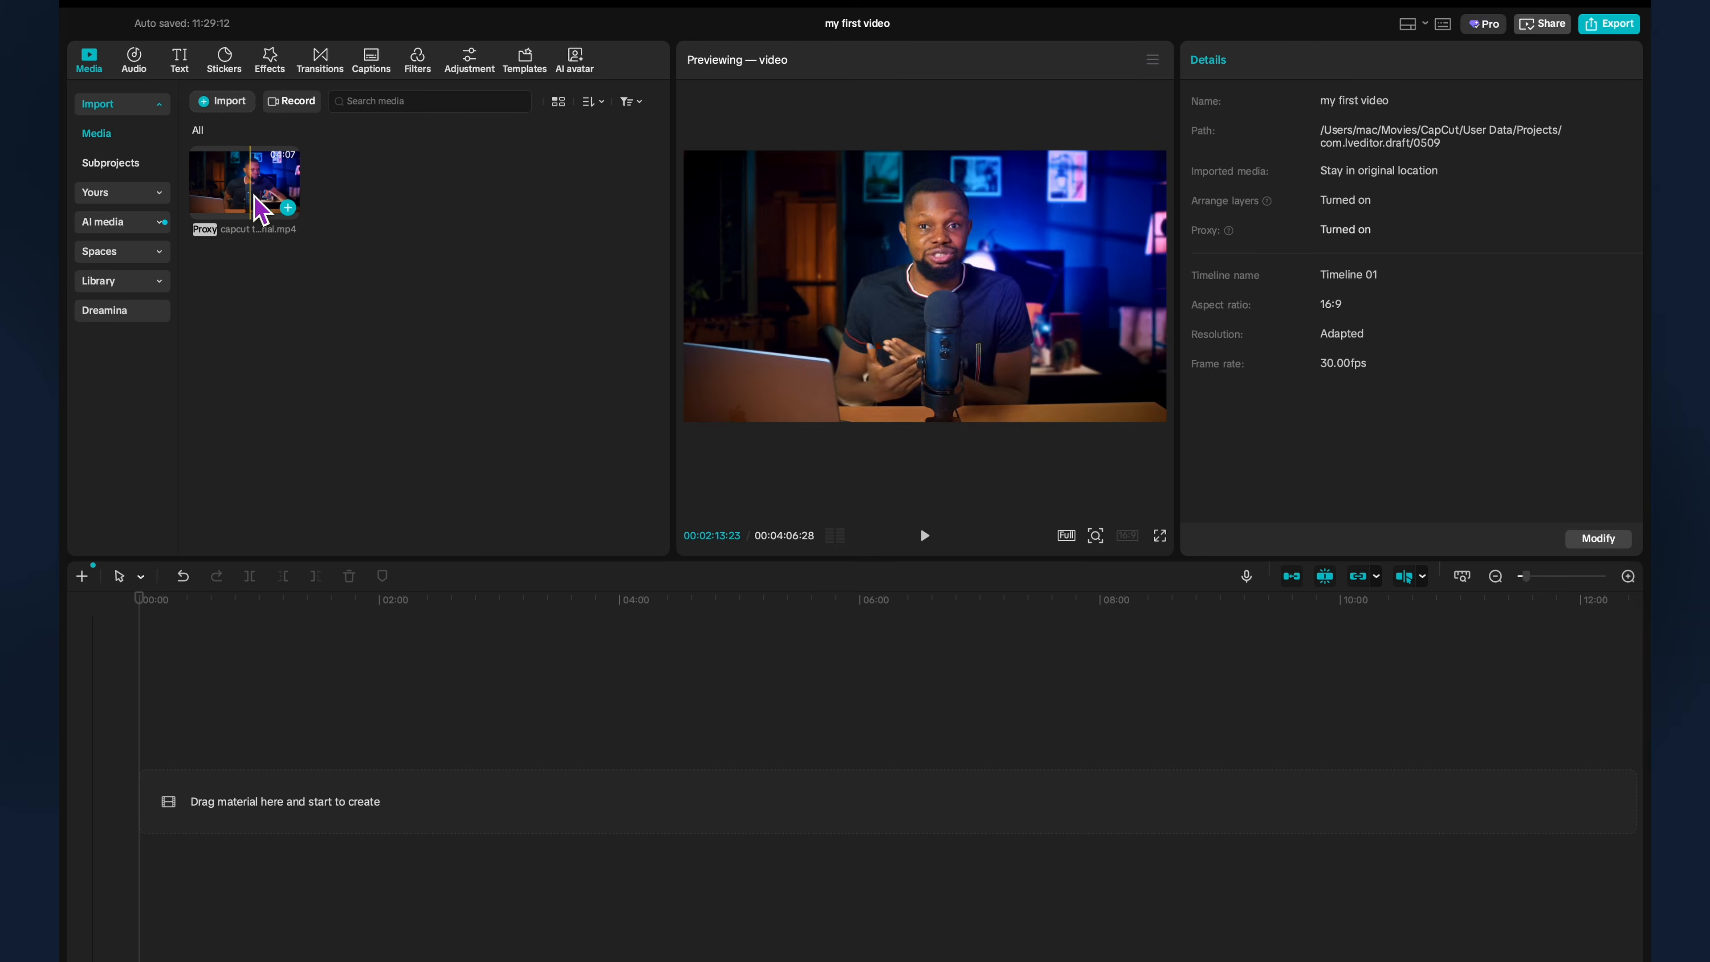
Place the talking-head recording on the timeline and select all its pauses for removal with Remove filler words.
{"action": "left_click_drag", "start_coordinate": [262, 211], "coordinate": [242, 803]}
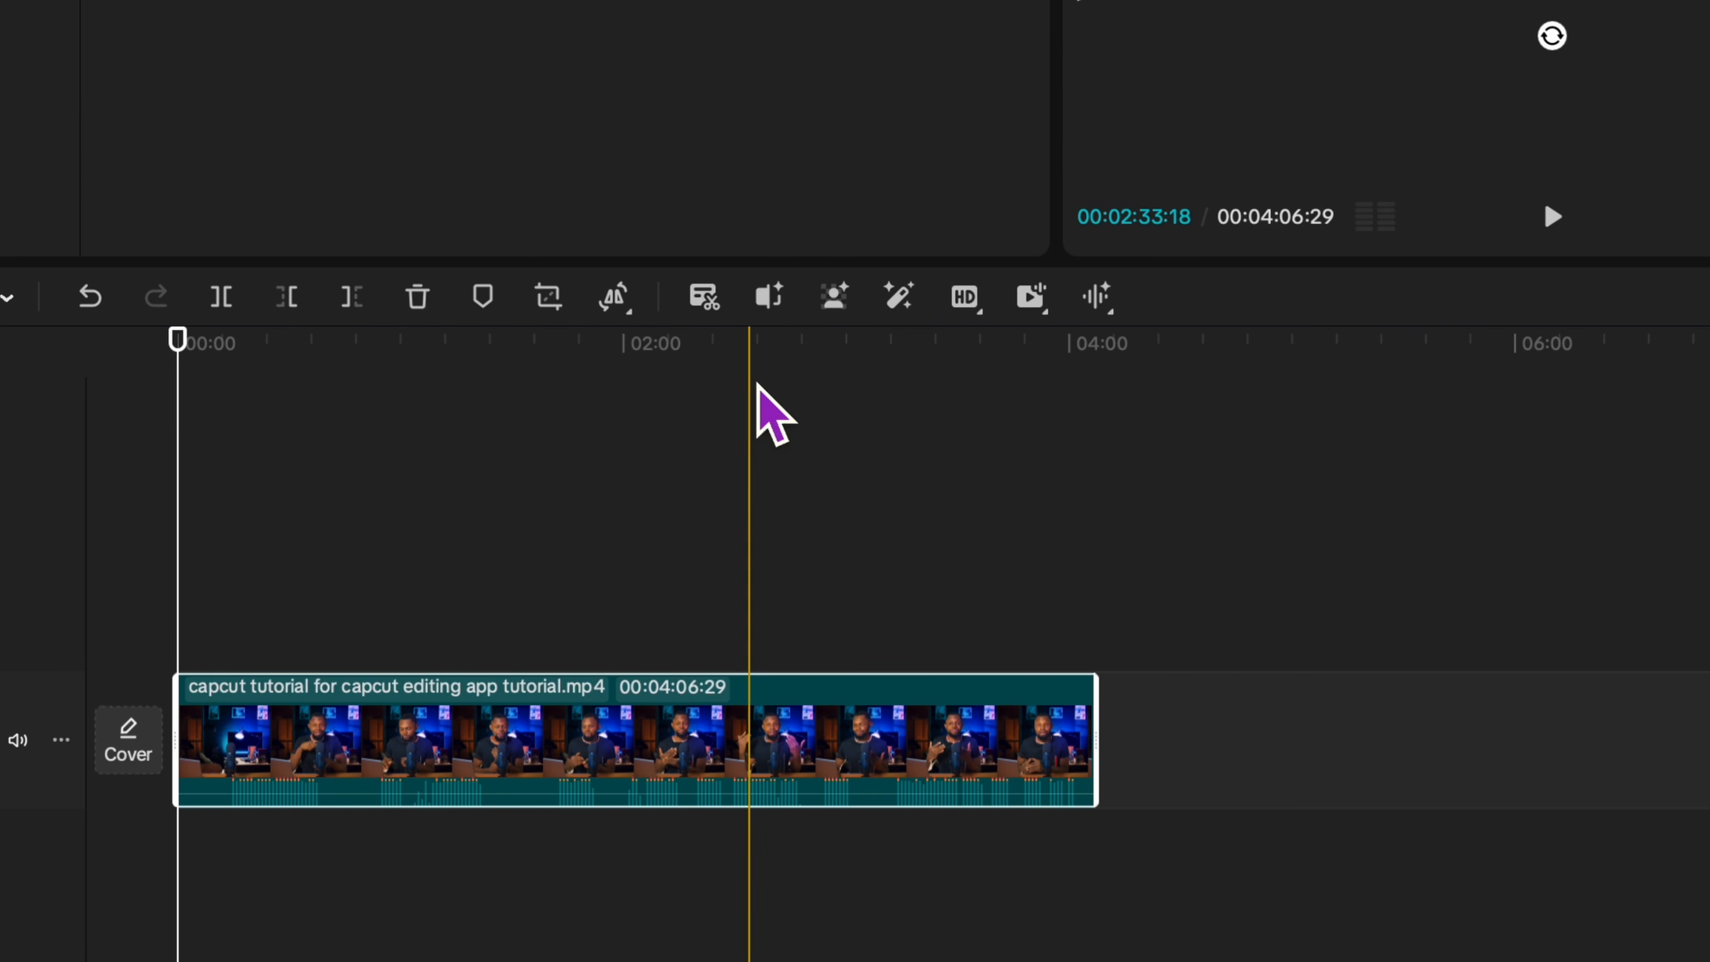
{"action": "left_click", "coordinate": [704, 298]}
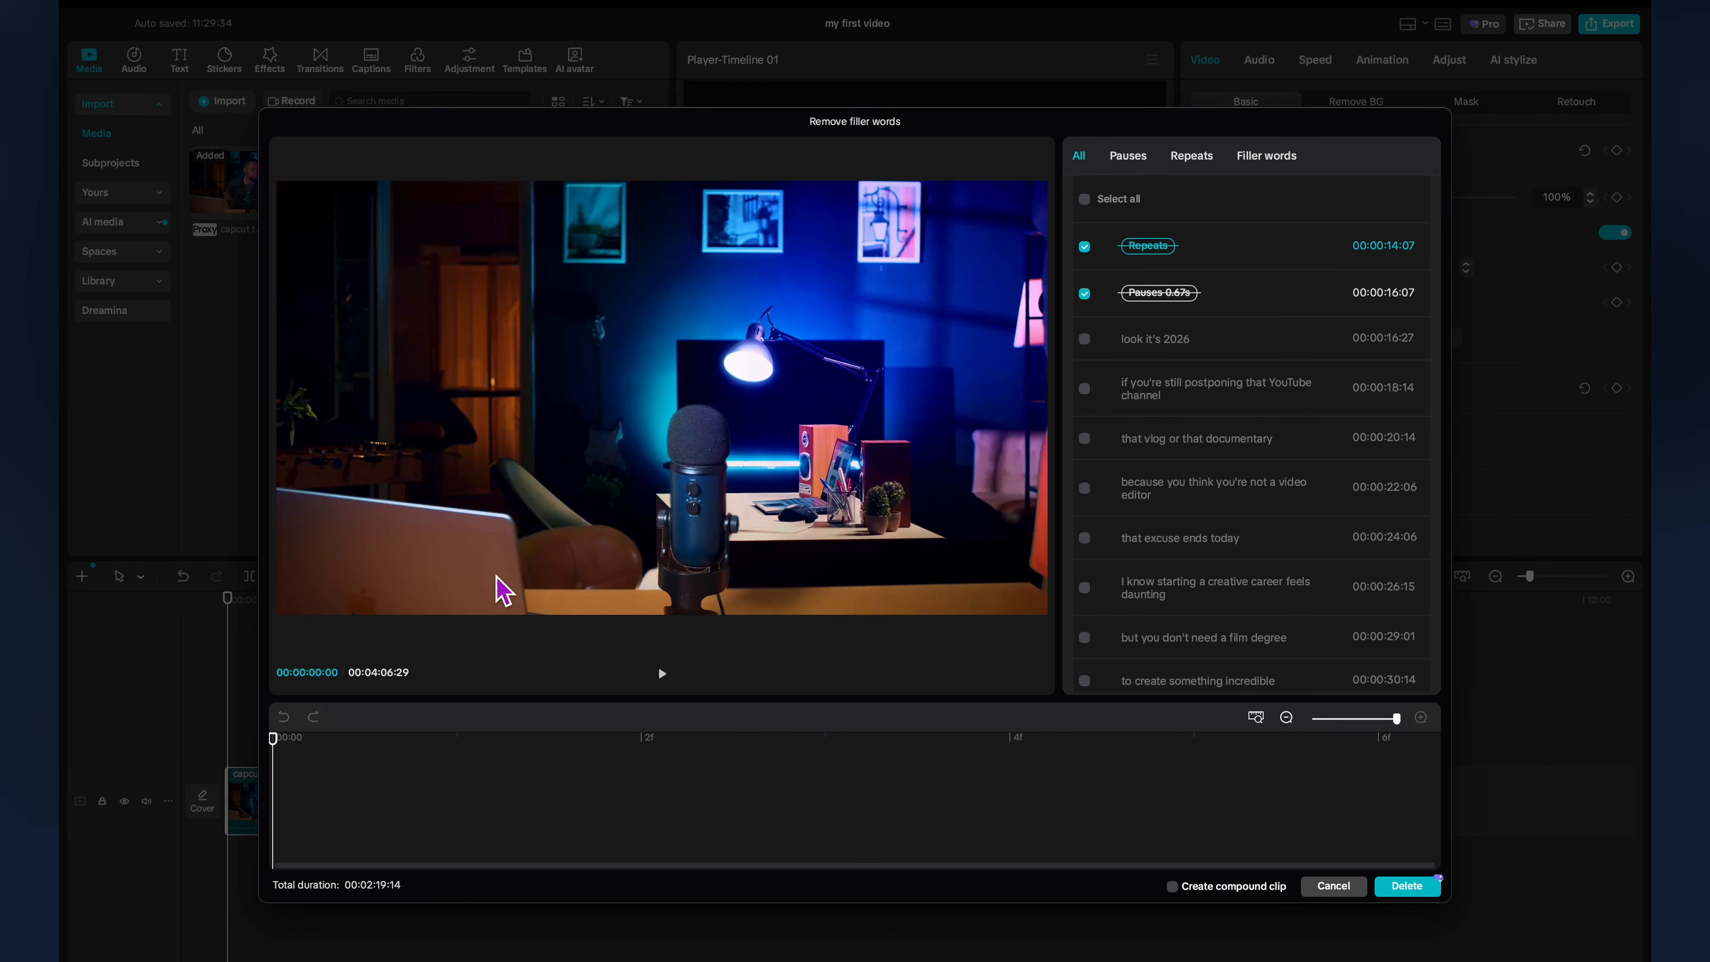
{"action": "left_click", "coordinate": [1123, 169]}
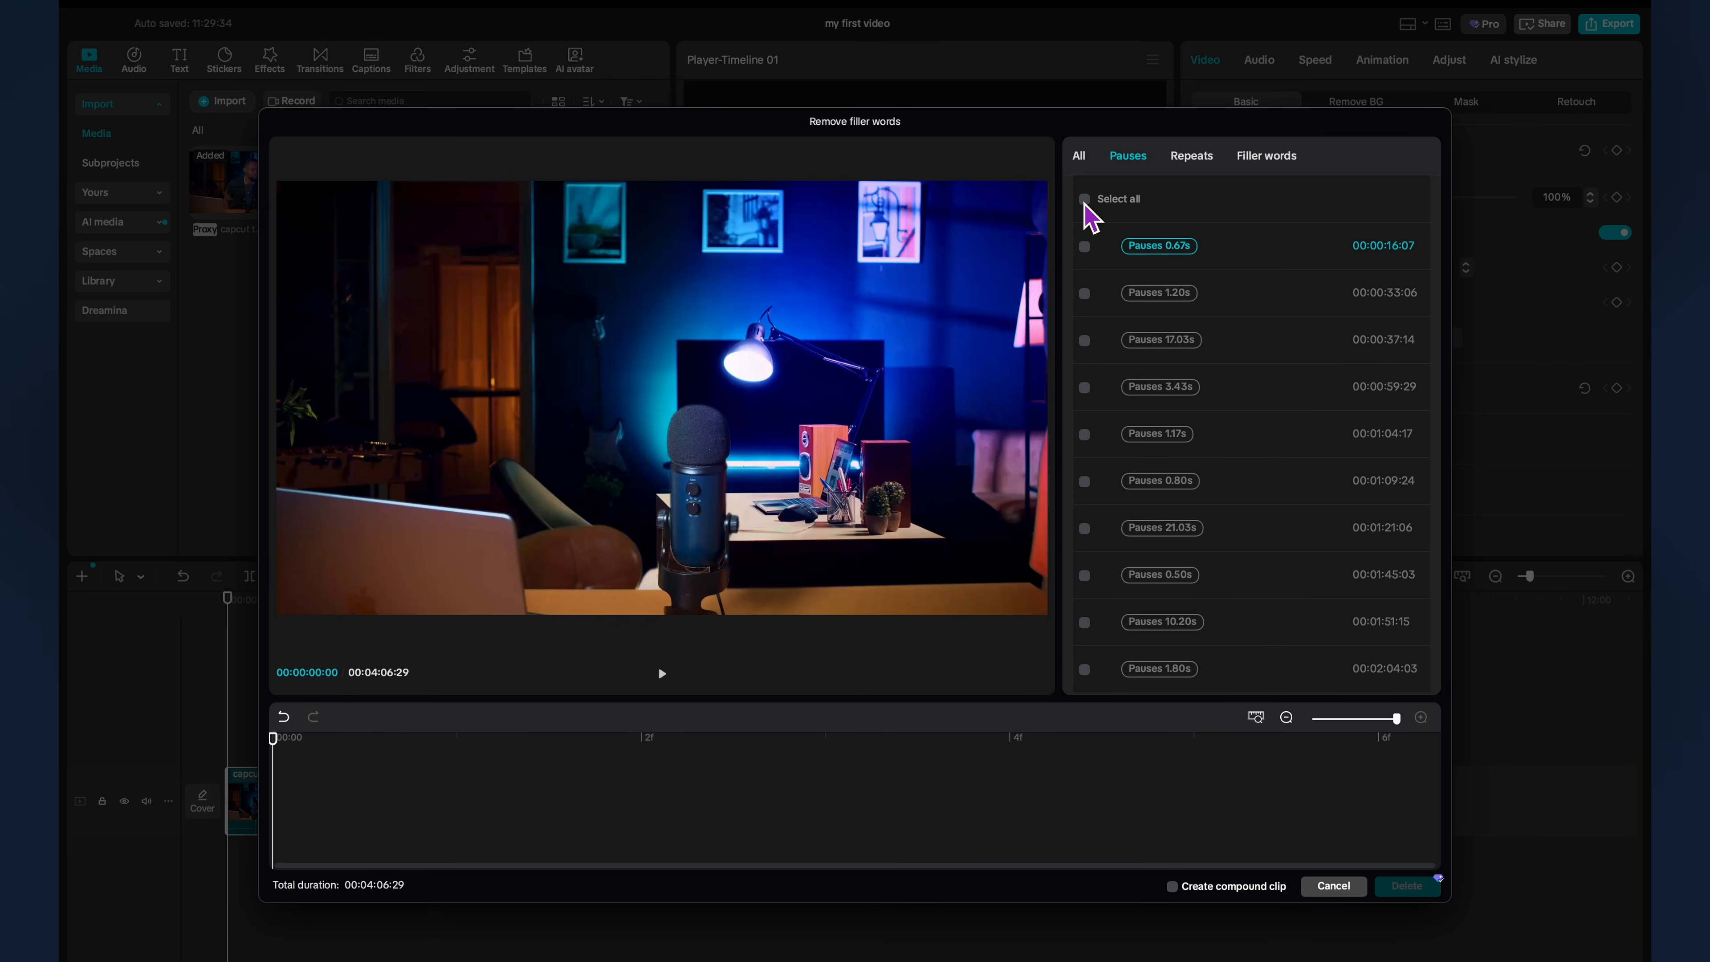
{"action": "left_click", "coordinate": [1084, 199]}
{"action": "left_click", "coordinate": [1192, 155]}
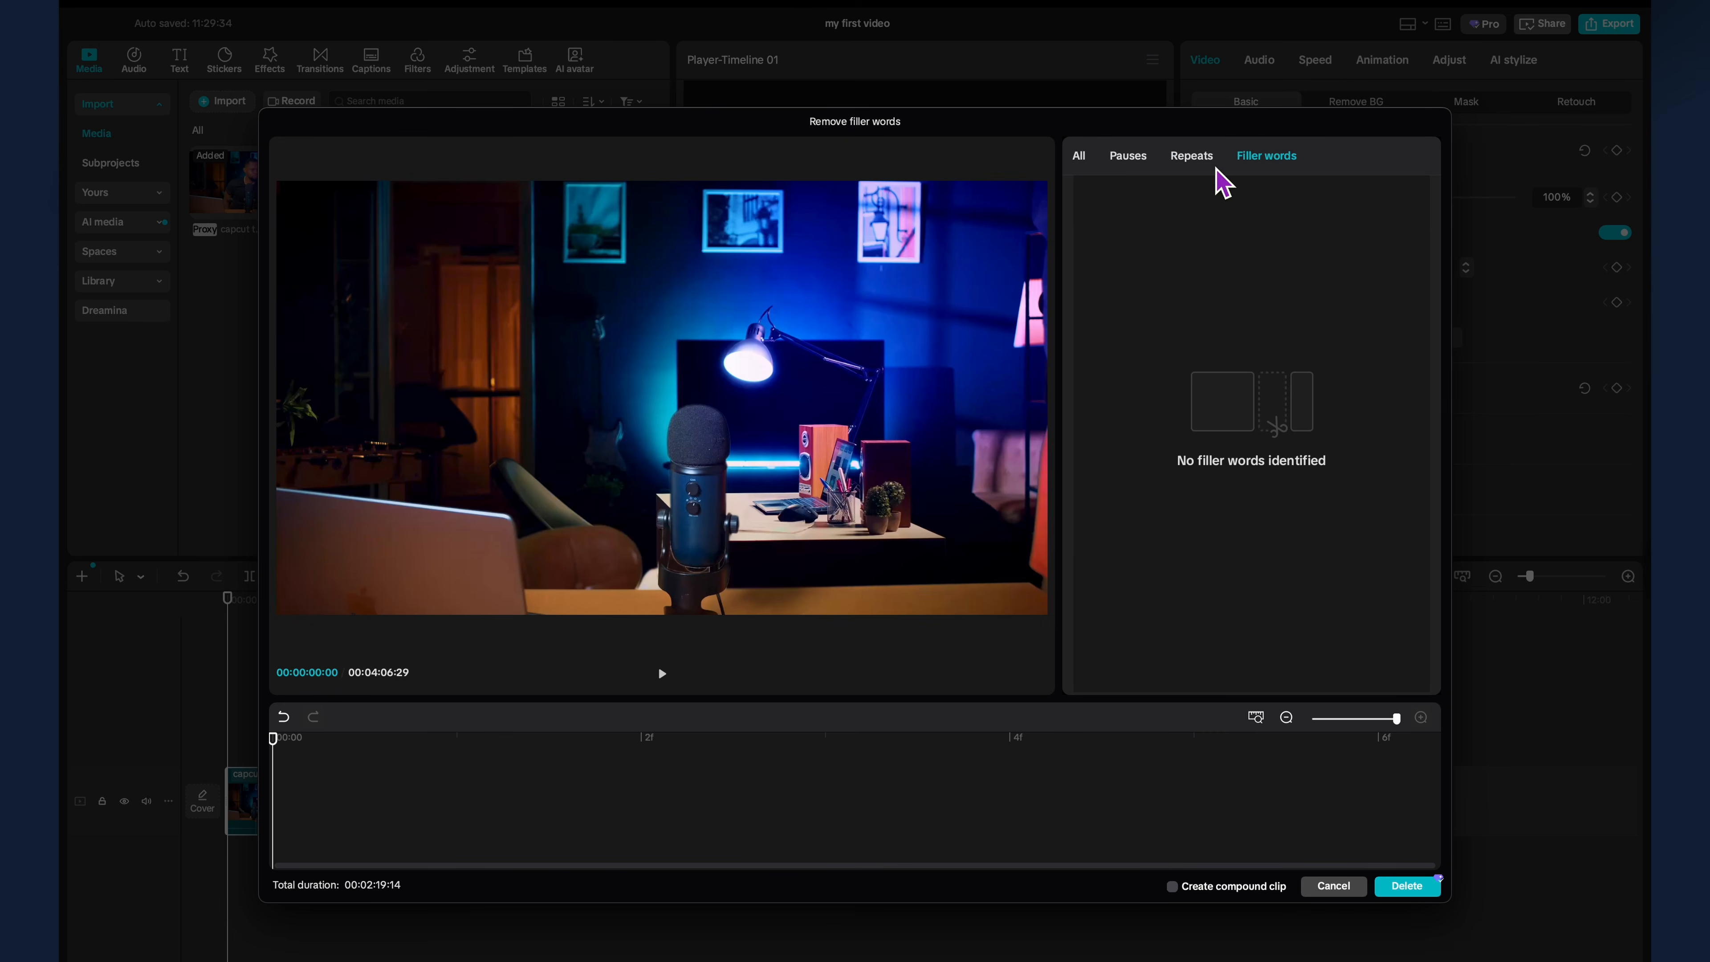
Mark the unwanted repeated lines in the full transcript, including "in this master class we're going all the way", and delete all marked parts.
{"action": "left_click", "coordinate": [1085, 162]}
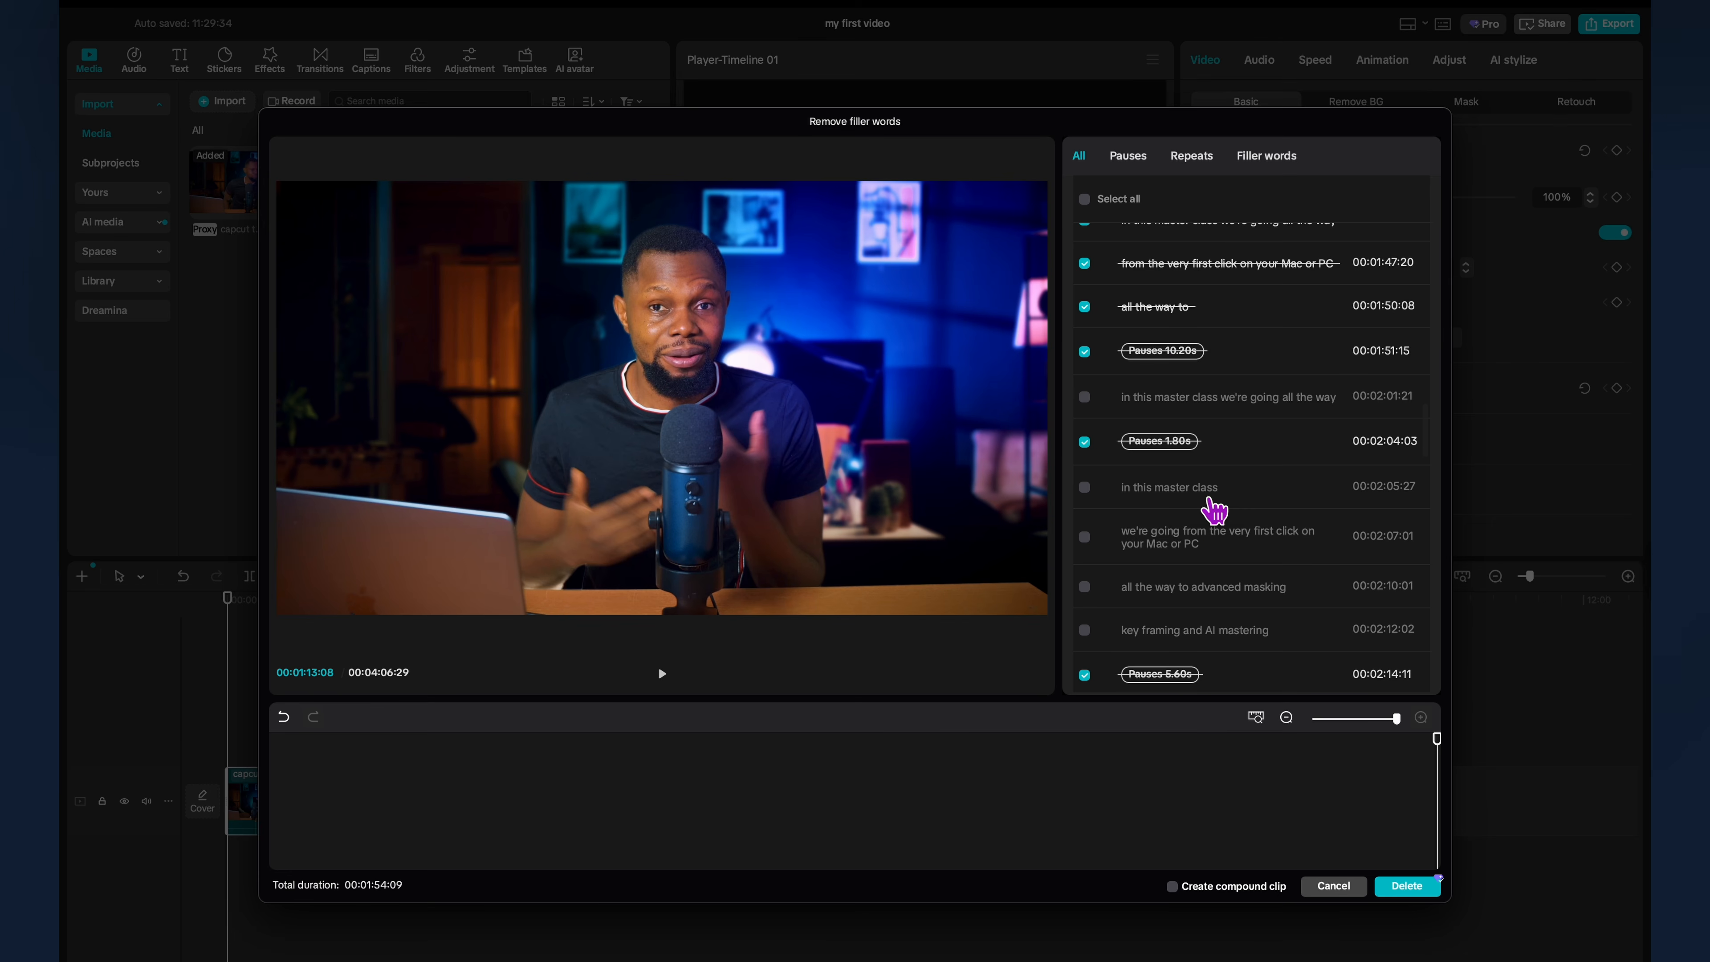
{"action": "scroll", "coordinate": [1210, 506], "scroll_direction": "down", "scroll_amount": 1}
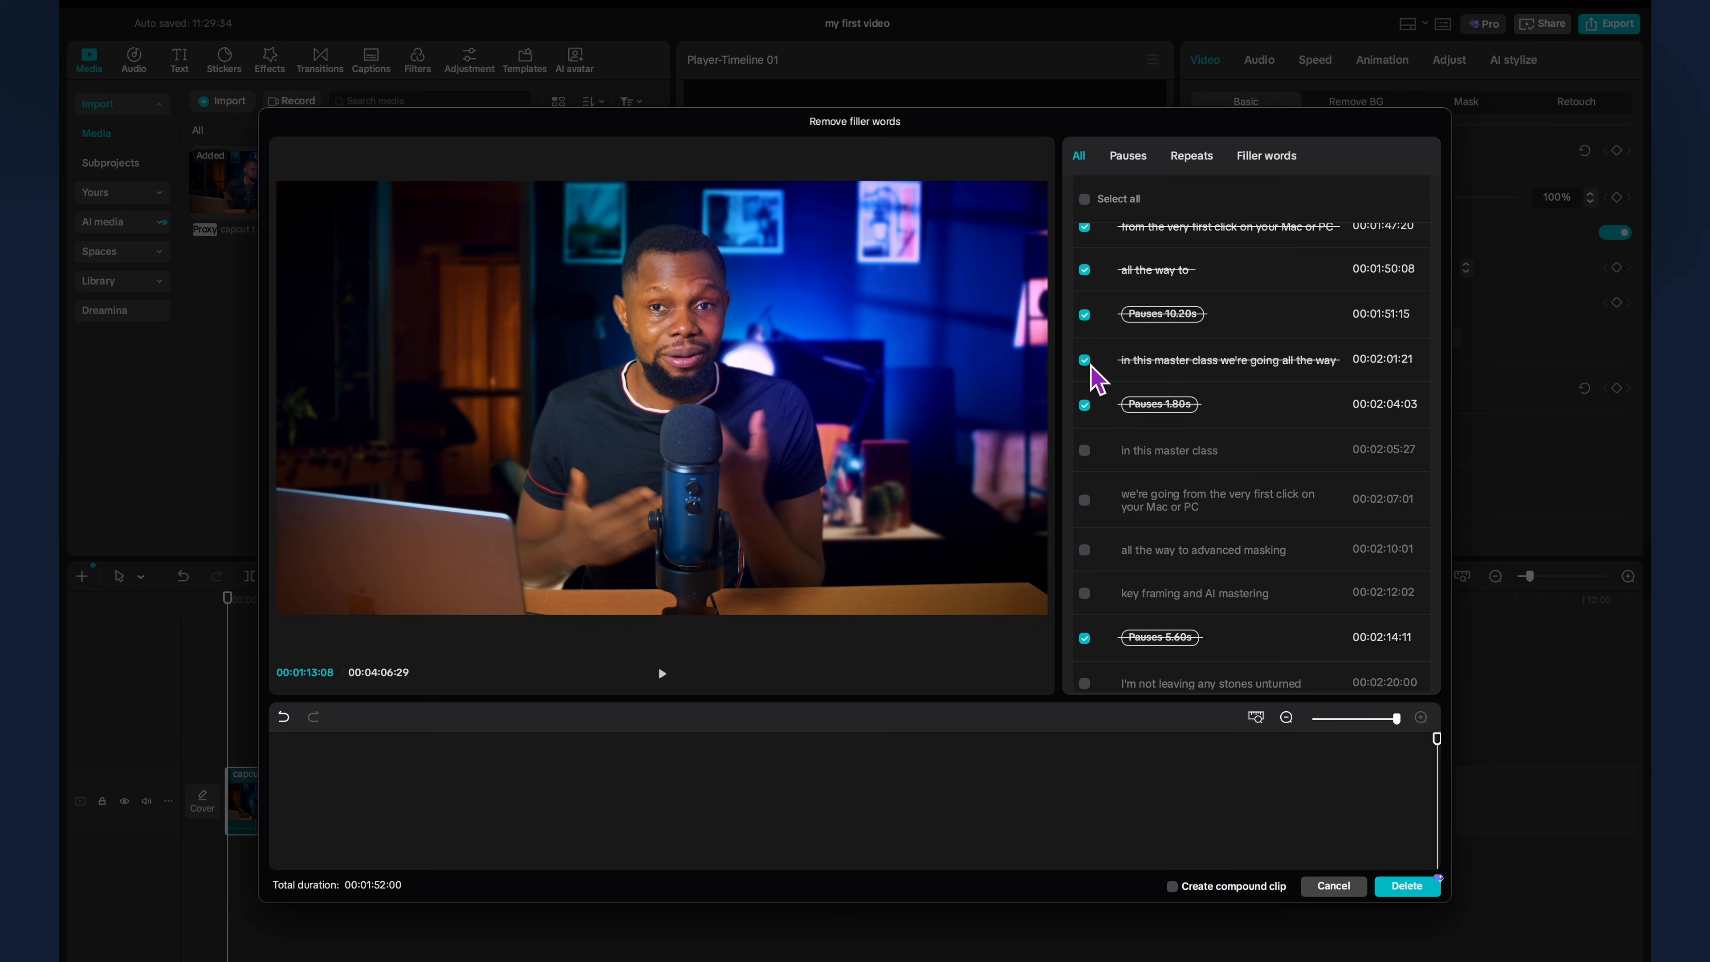
{"action": "scroll", "coordinate": [1282, 461], "scroll_direction": "down", "scroll_amount": 3}
{"action": "left_click", "coordinate": [1414, 888]}
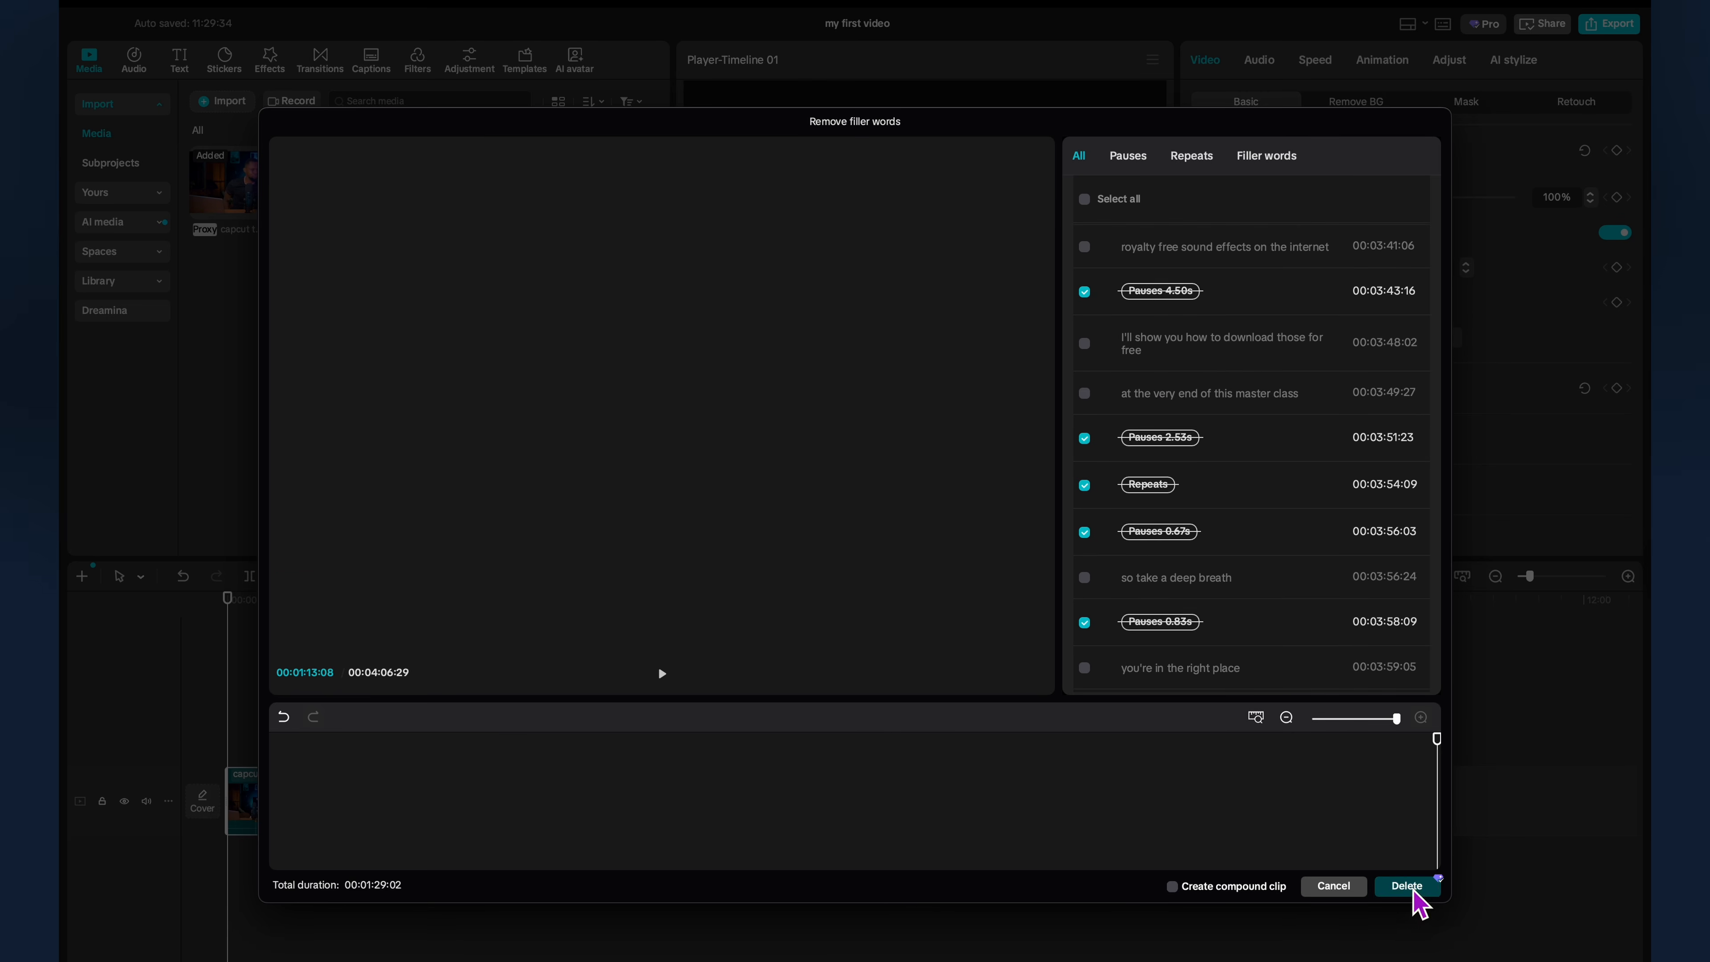
Delete the tiny leftover segment at about 16 seconds and play back the cleaned timeline.
{"action": "left_click", "coordinate": [235, 598]}
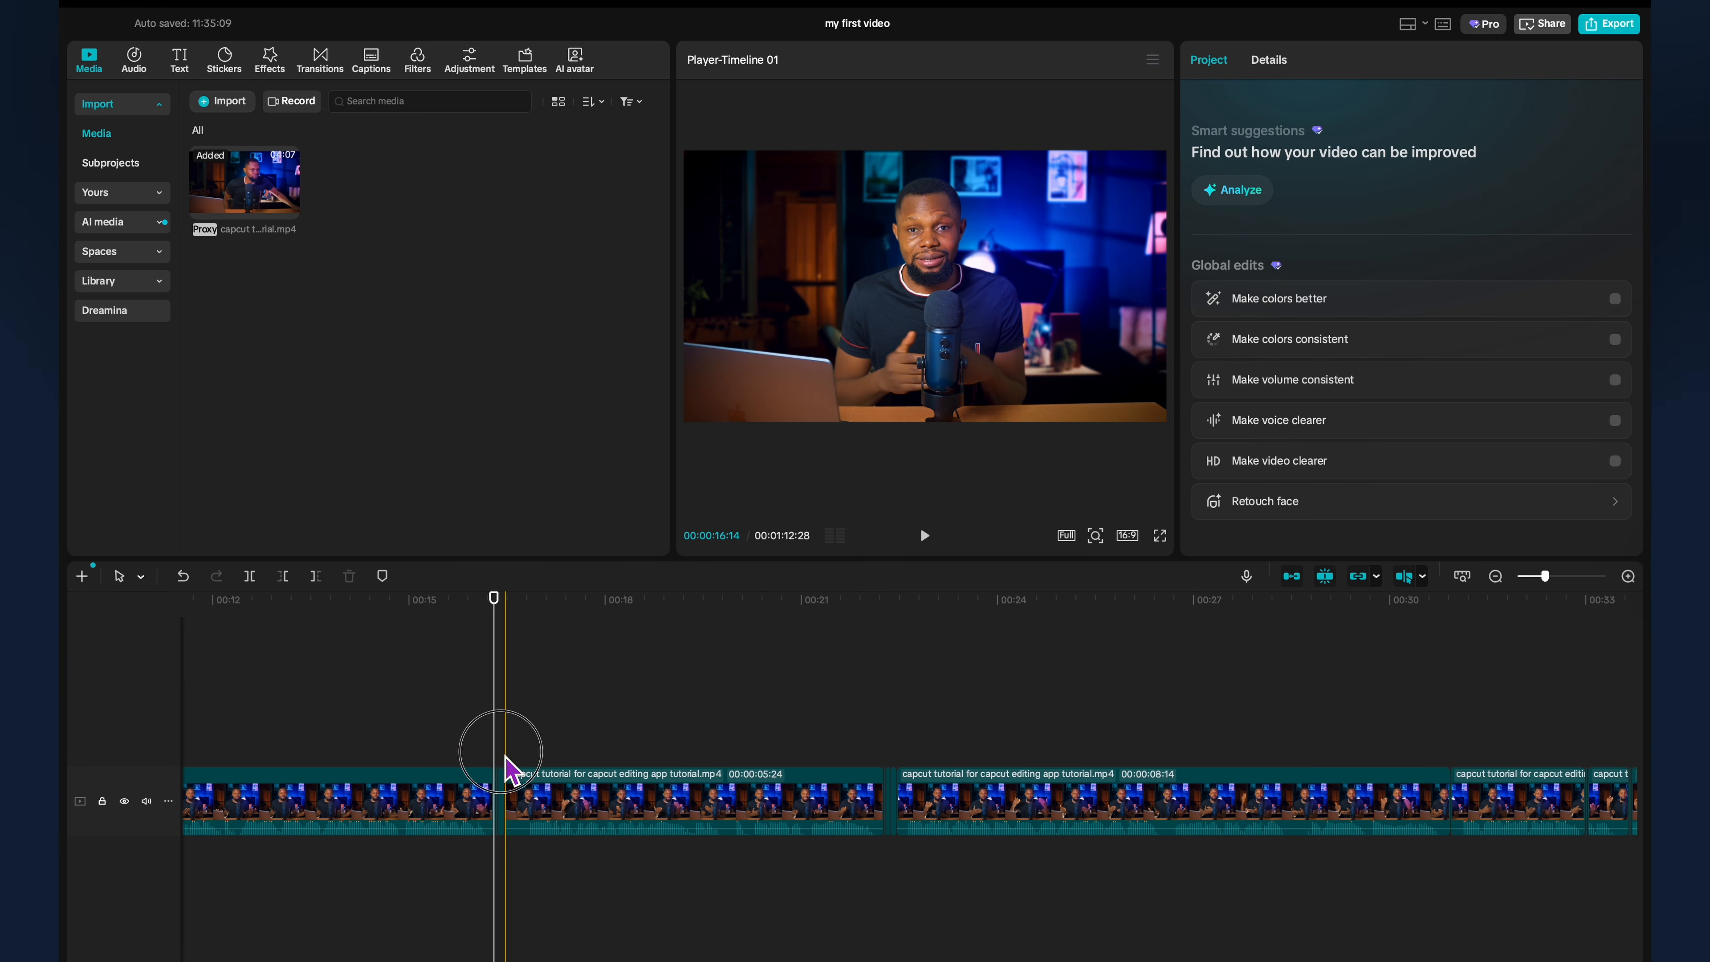
{"action": "left_click", "coordinate": [505, 793]}
{"action": "key", "text": "Delete"}
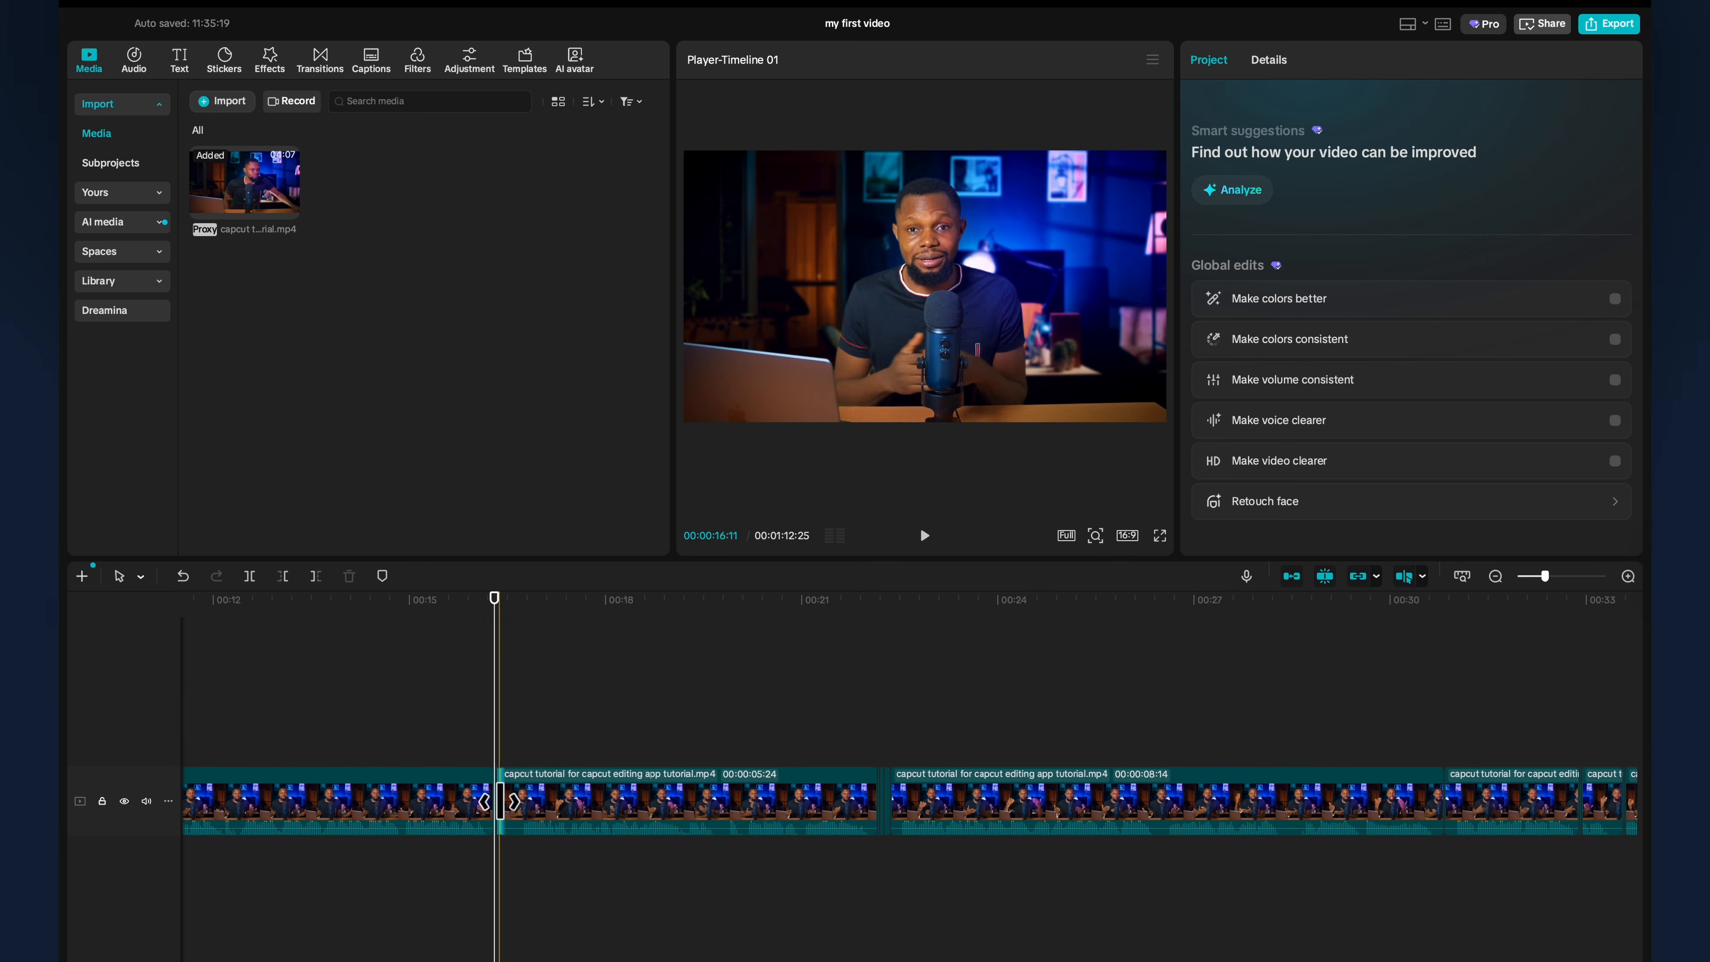
{"action": "left_click", "coordinate": [637, 601]}
{"action": "key", "text": "space"}
{"action": "left_click", "coordinate": [486, 637]}
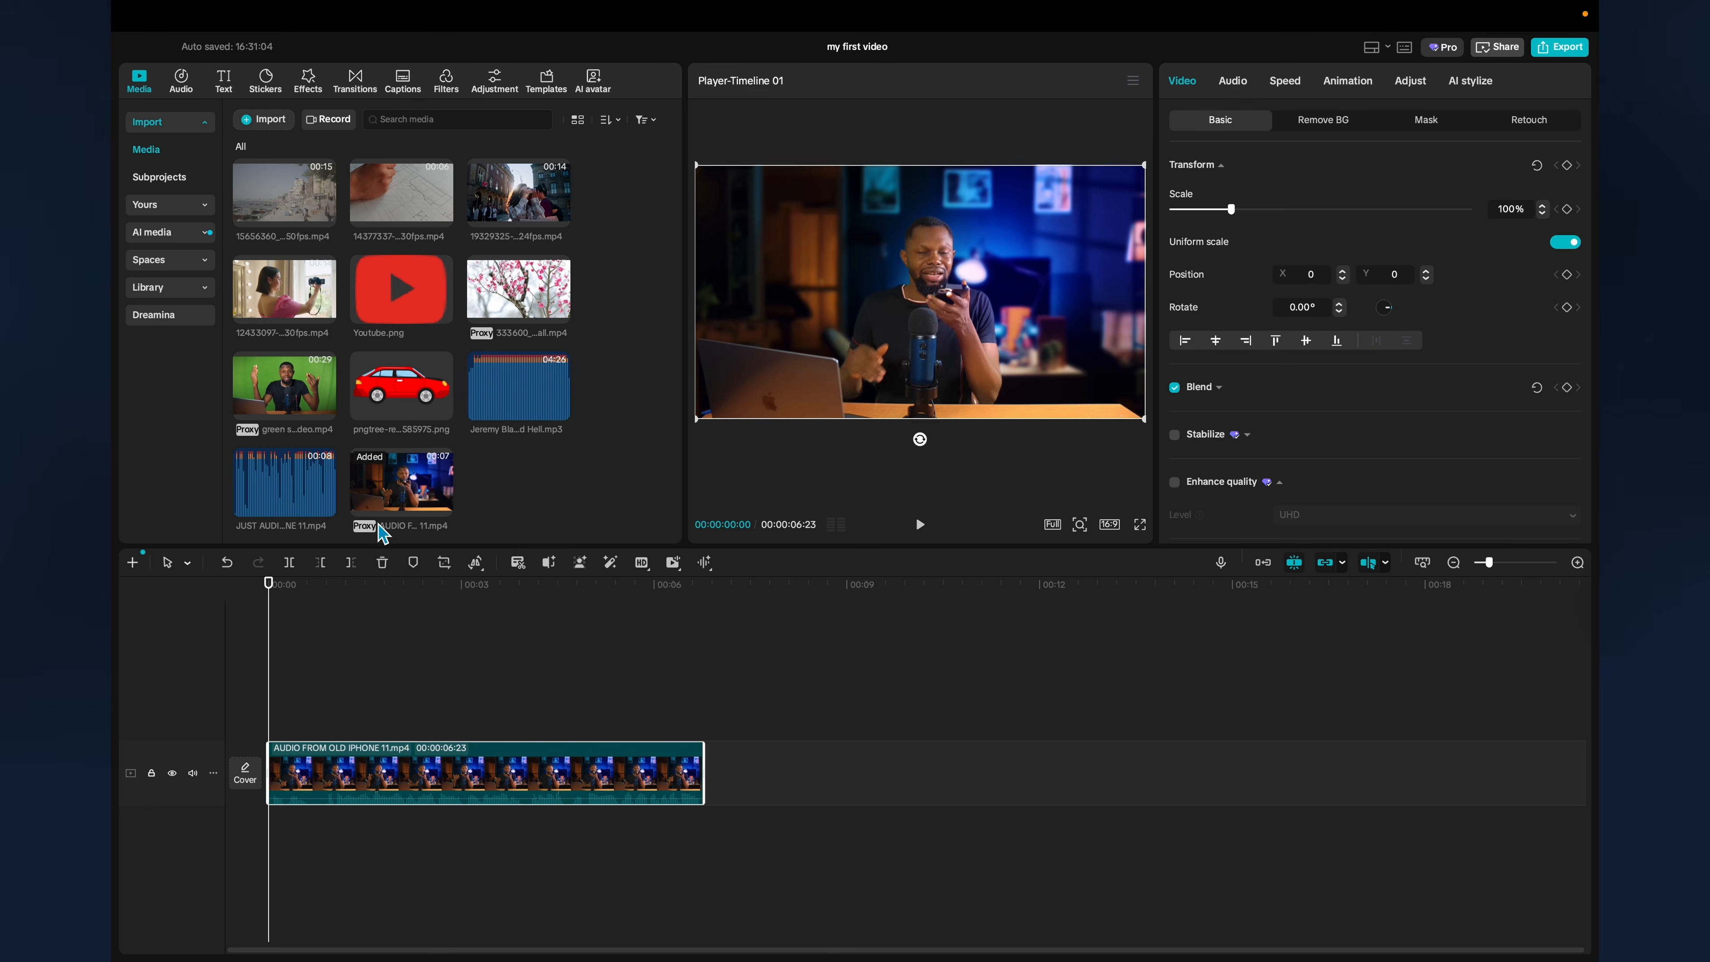
Place JUST AUDIO FROM OLD IPHONE 11.mp4 beneath the video clip and sync the video to that sound.
{"action": "left_click_drag", "start_coordinate": [288, 488], "coordinate": [345, 833]}
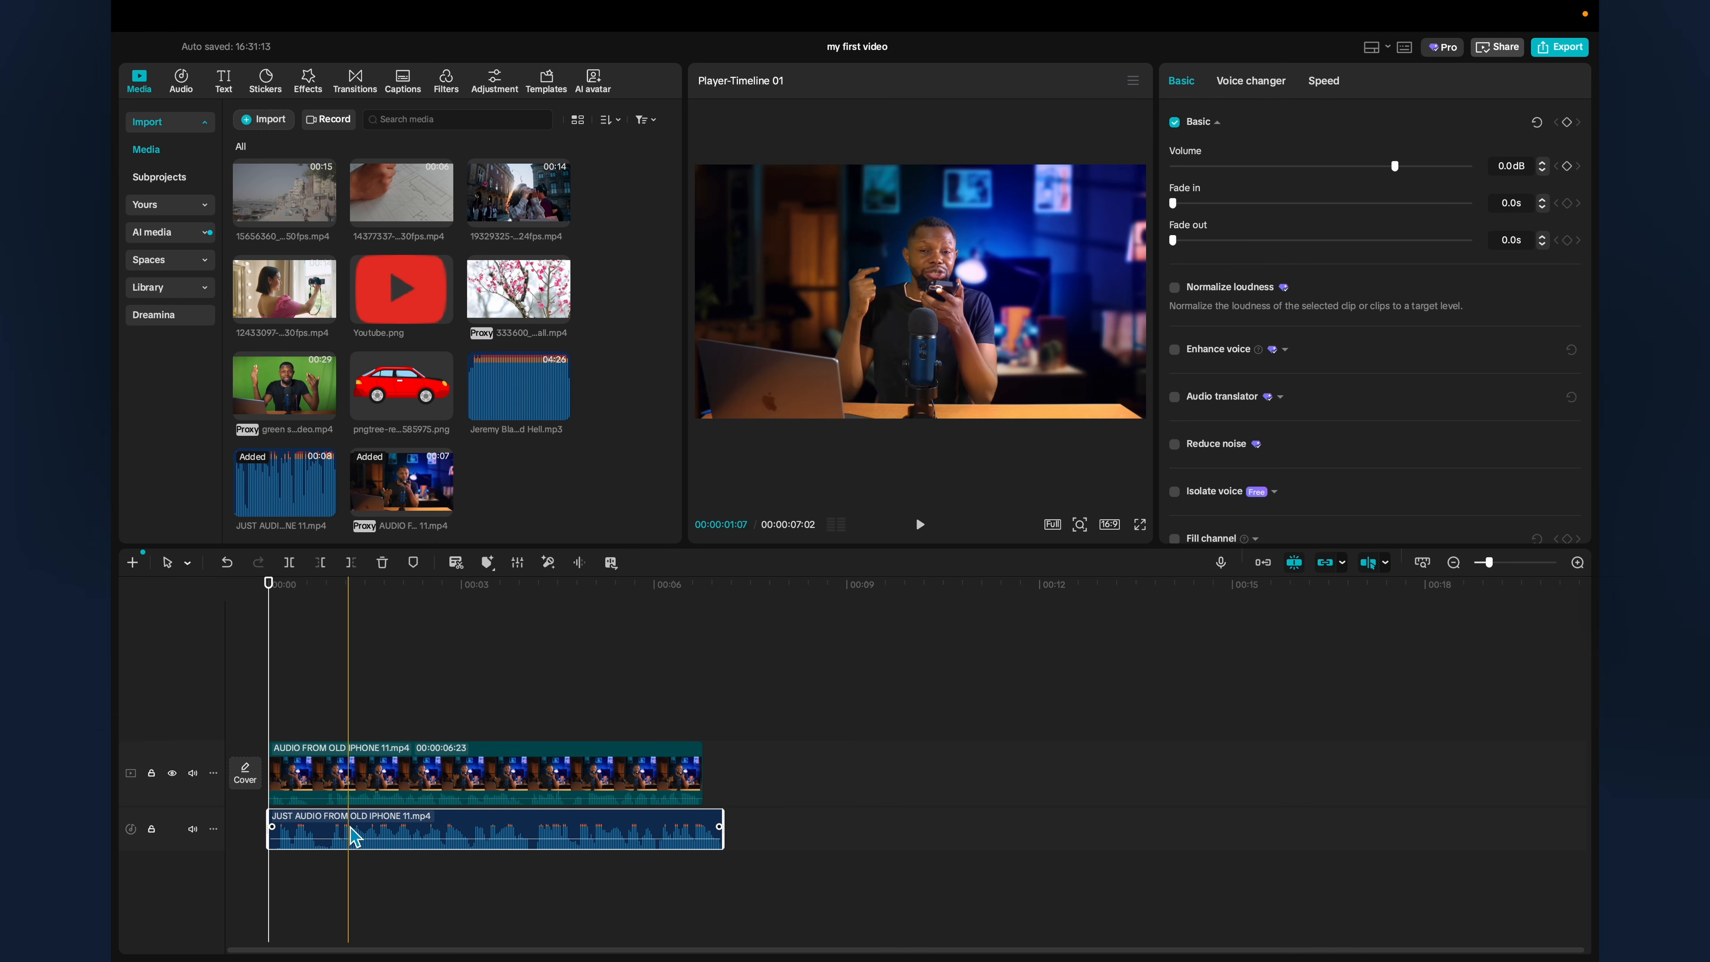
{"action": "left_click", "coordinate": [418, 797]}
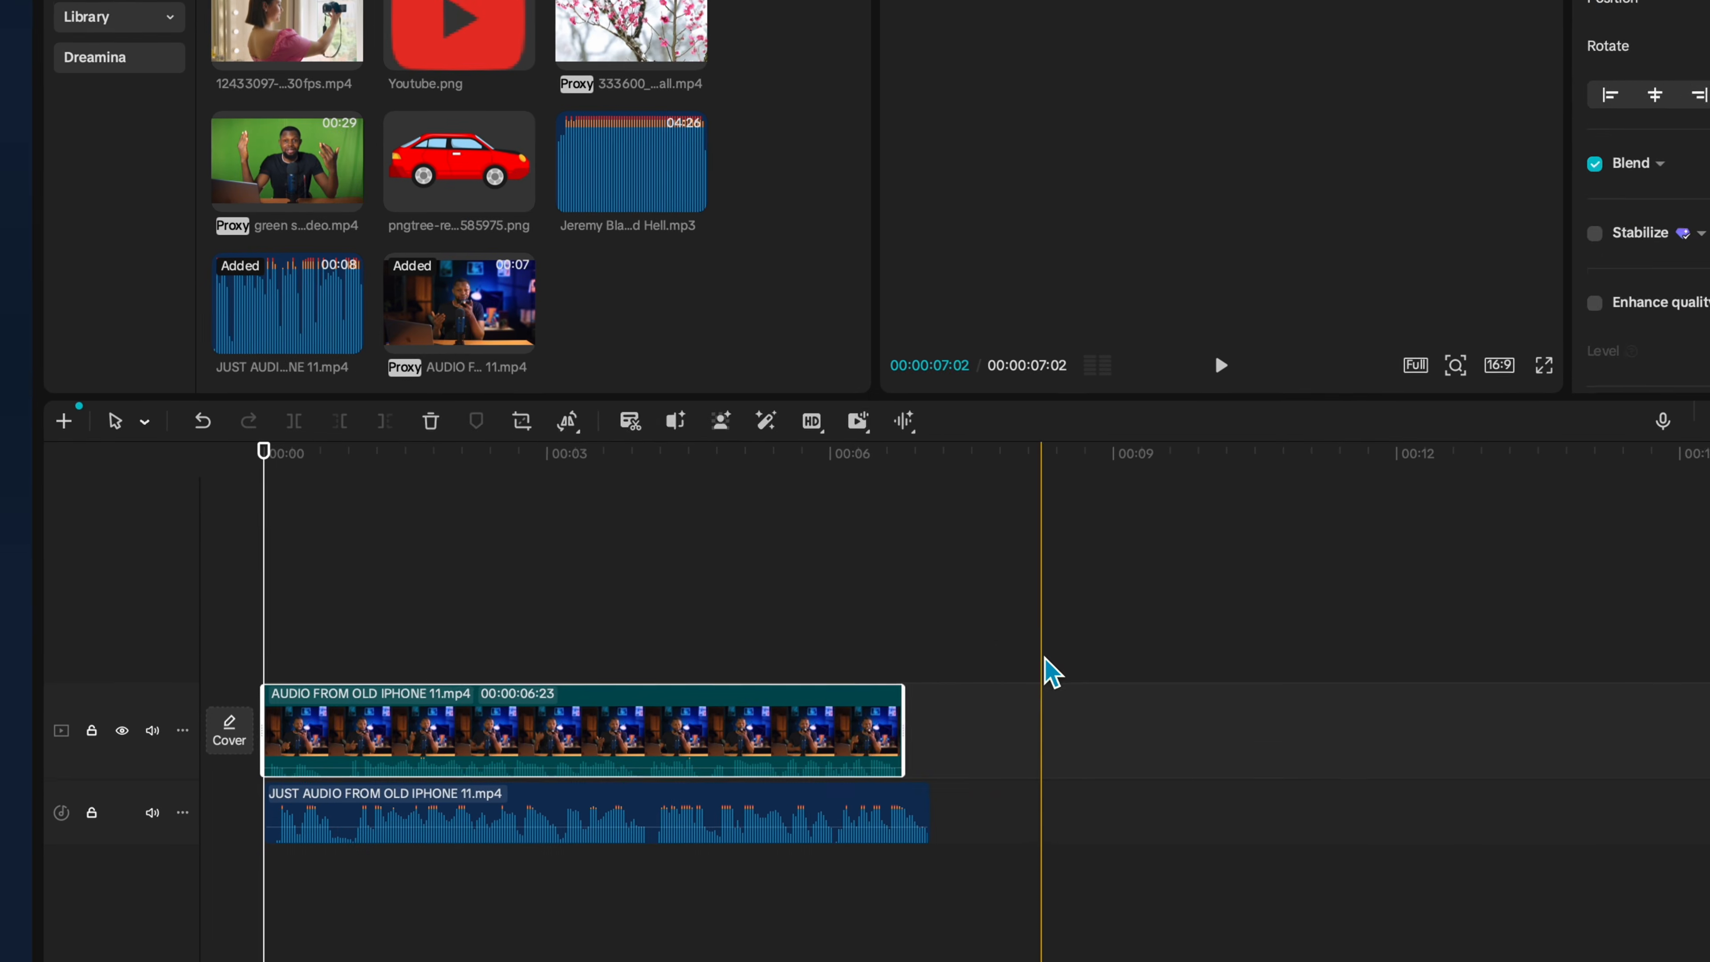
{"action": "left_click_drag", "start_coordinate": [1045, 659], "coordinate": [820, 875]}
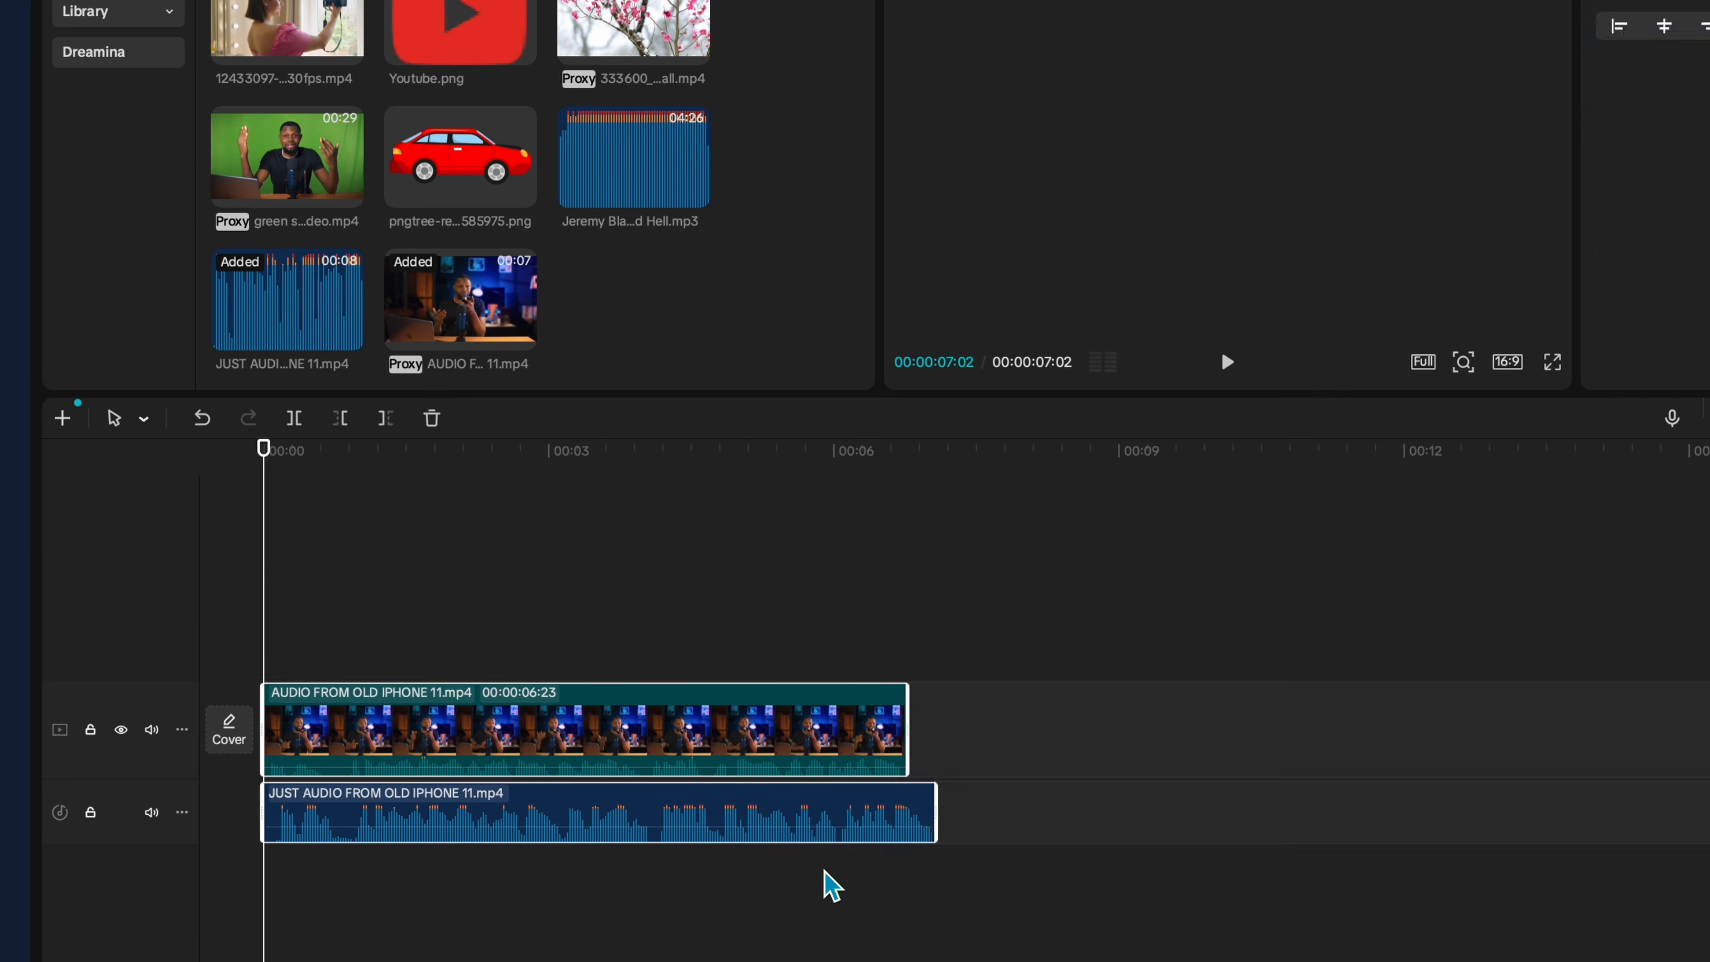
{"action": "right_click", "coordinate": [773, 739]}
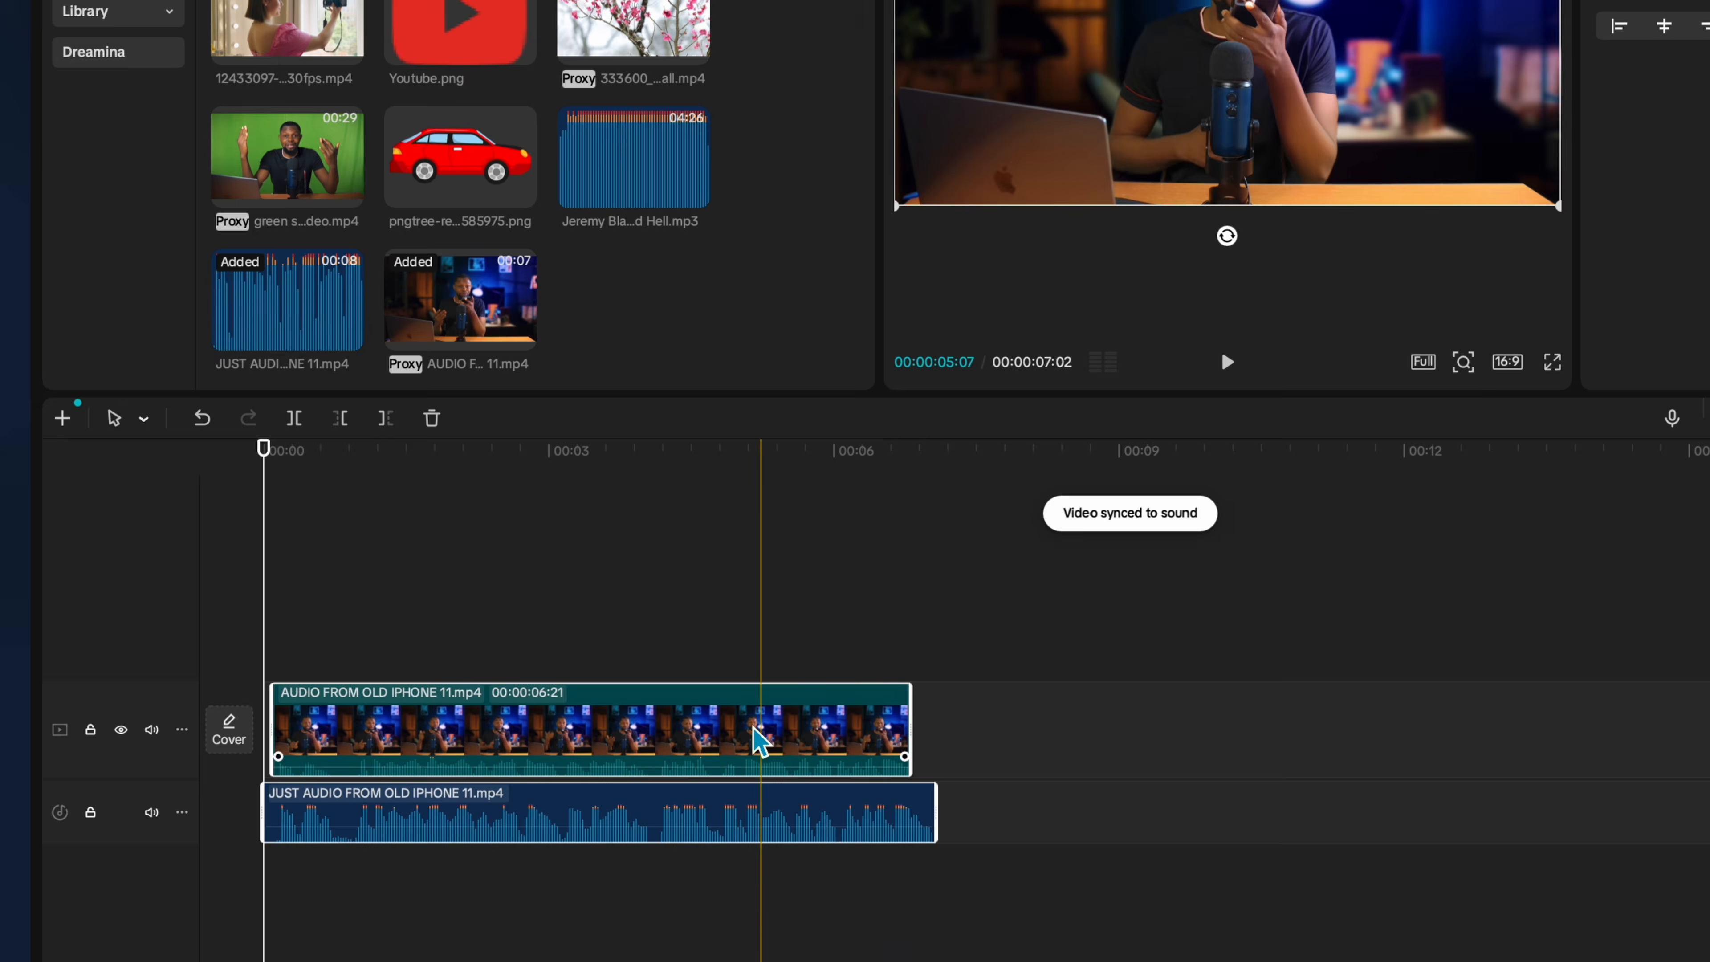
{"action": "left_click", "coordinate": [775, 650]}
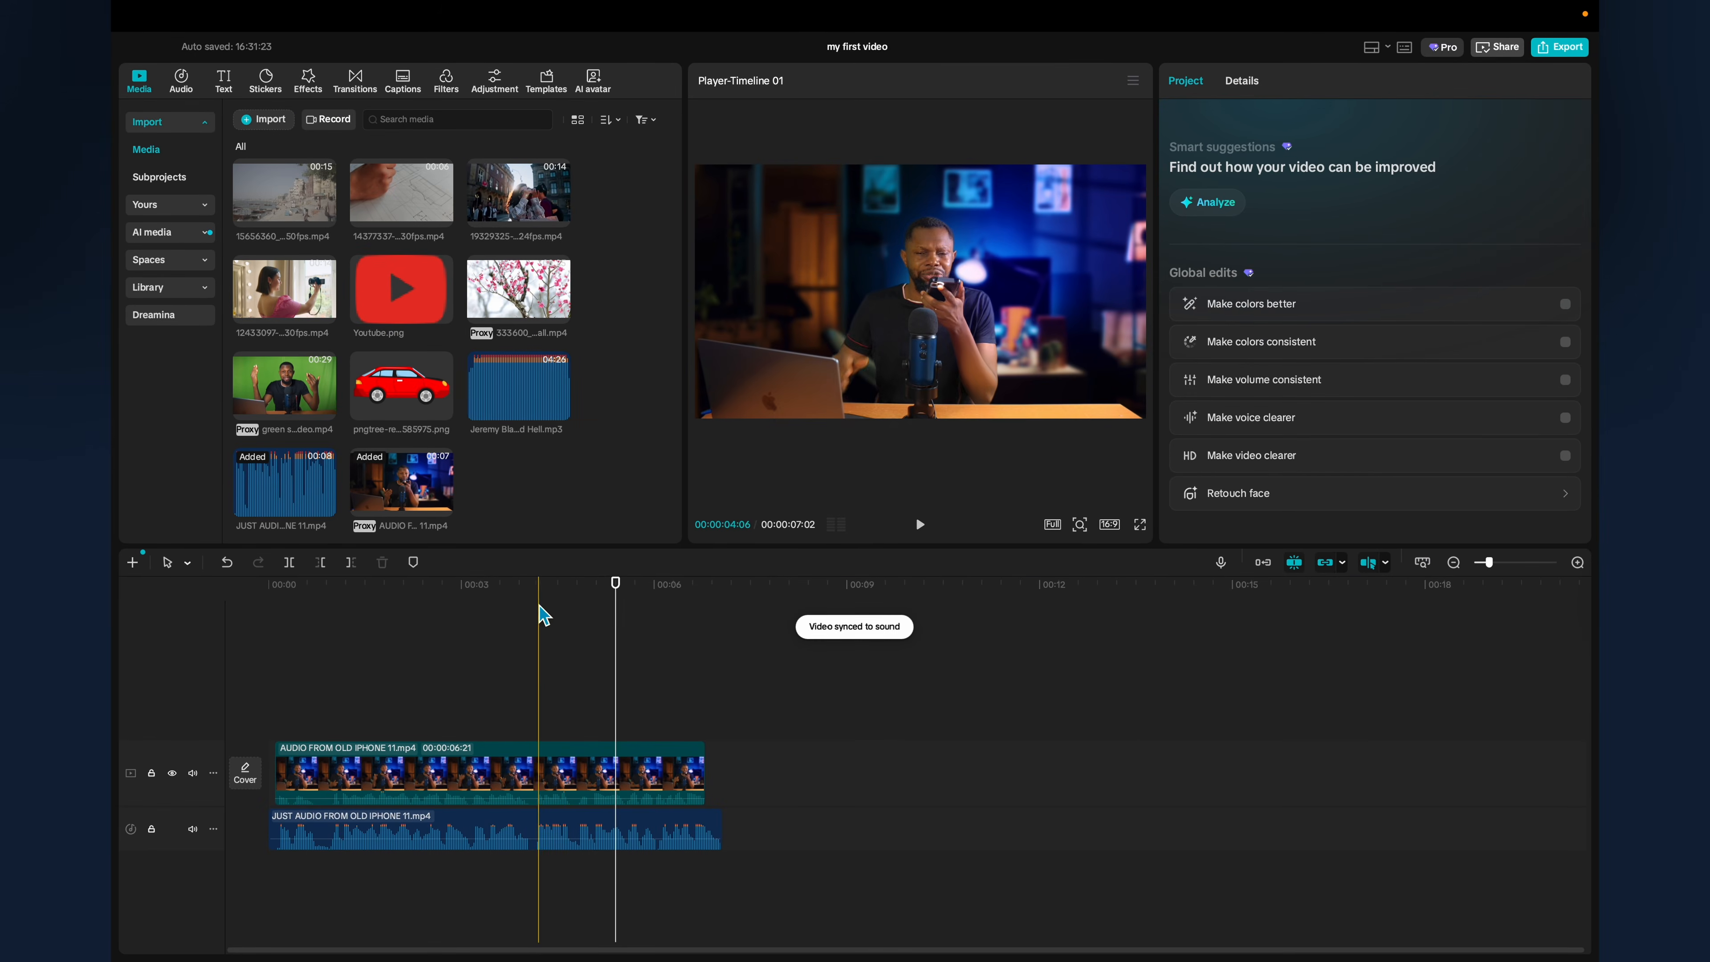
Check the synced section on the timeline and mute the video clip's own audio by lowering its volume to -∞ dB.
{"action": "left_click_drag", "start_coordinate": [744, 476], "coordinate": [281, 495]}
{"action": "left_click_drag", "start_coordinate": [282, 597], "coordinate": [324, 586]}
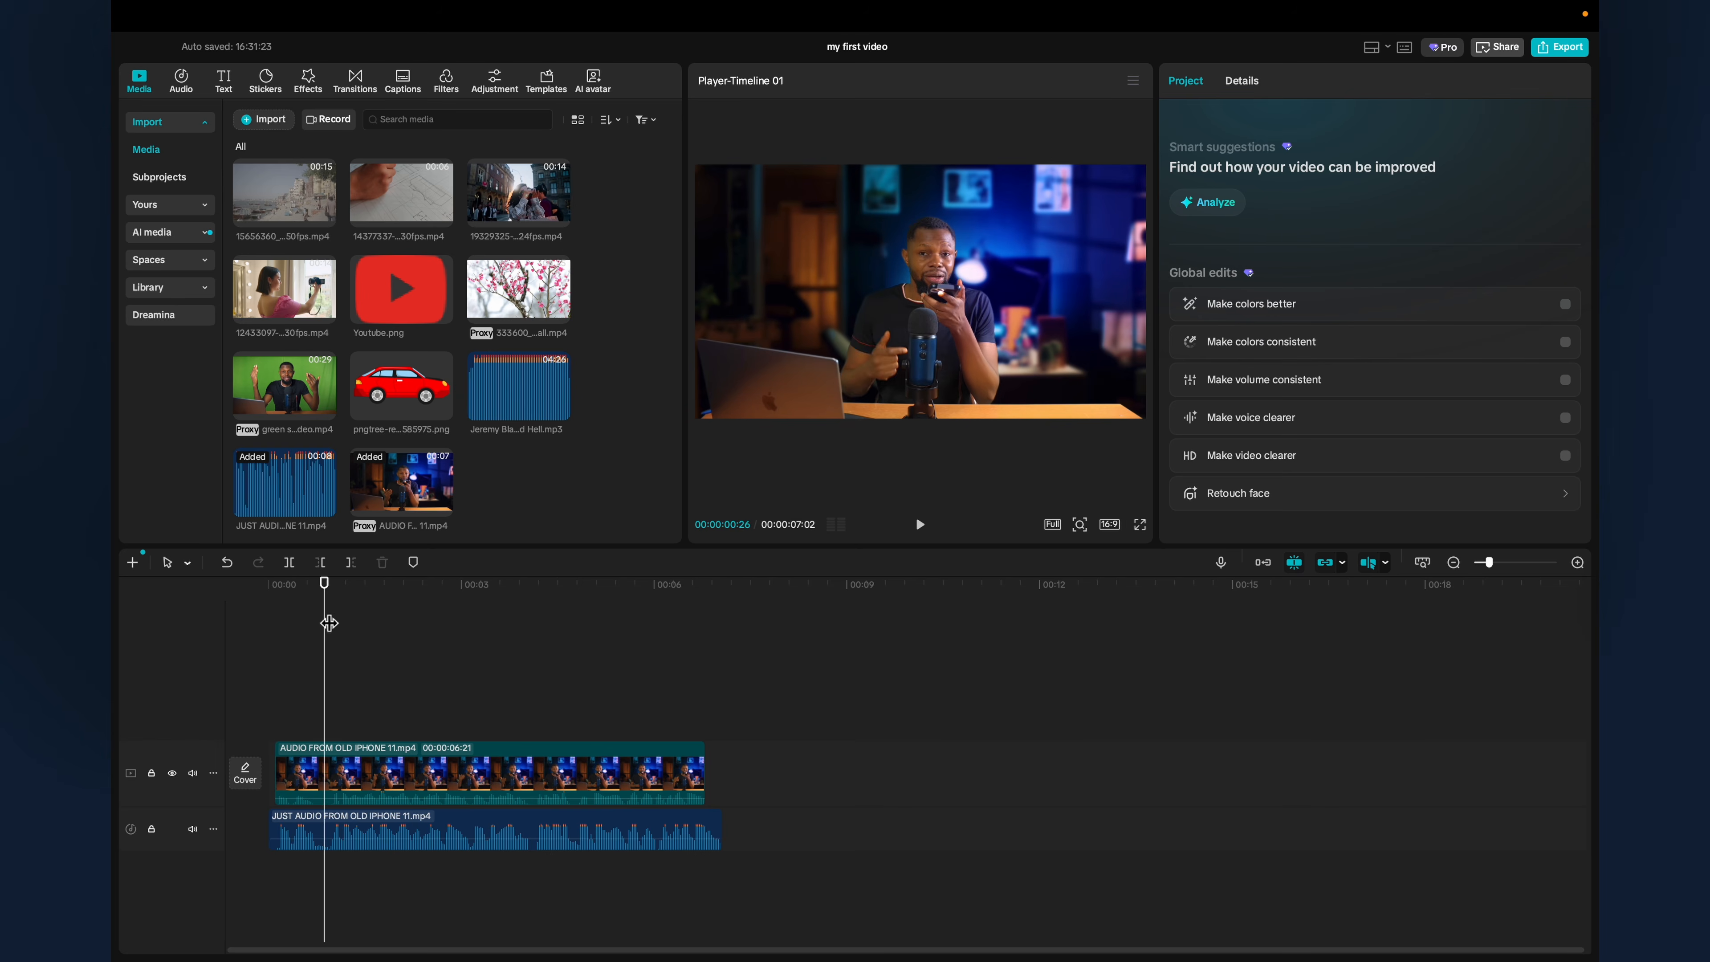
{"action": "left_click", "coordinate": [451, 781]}
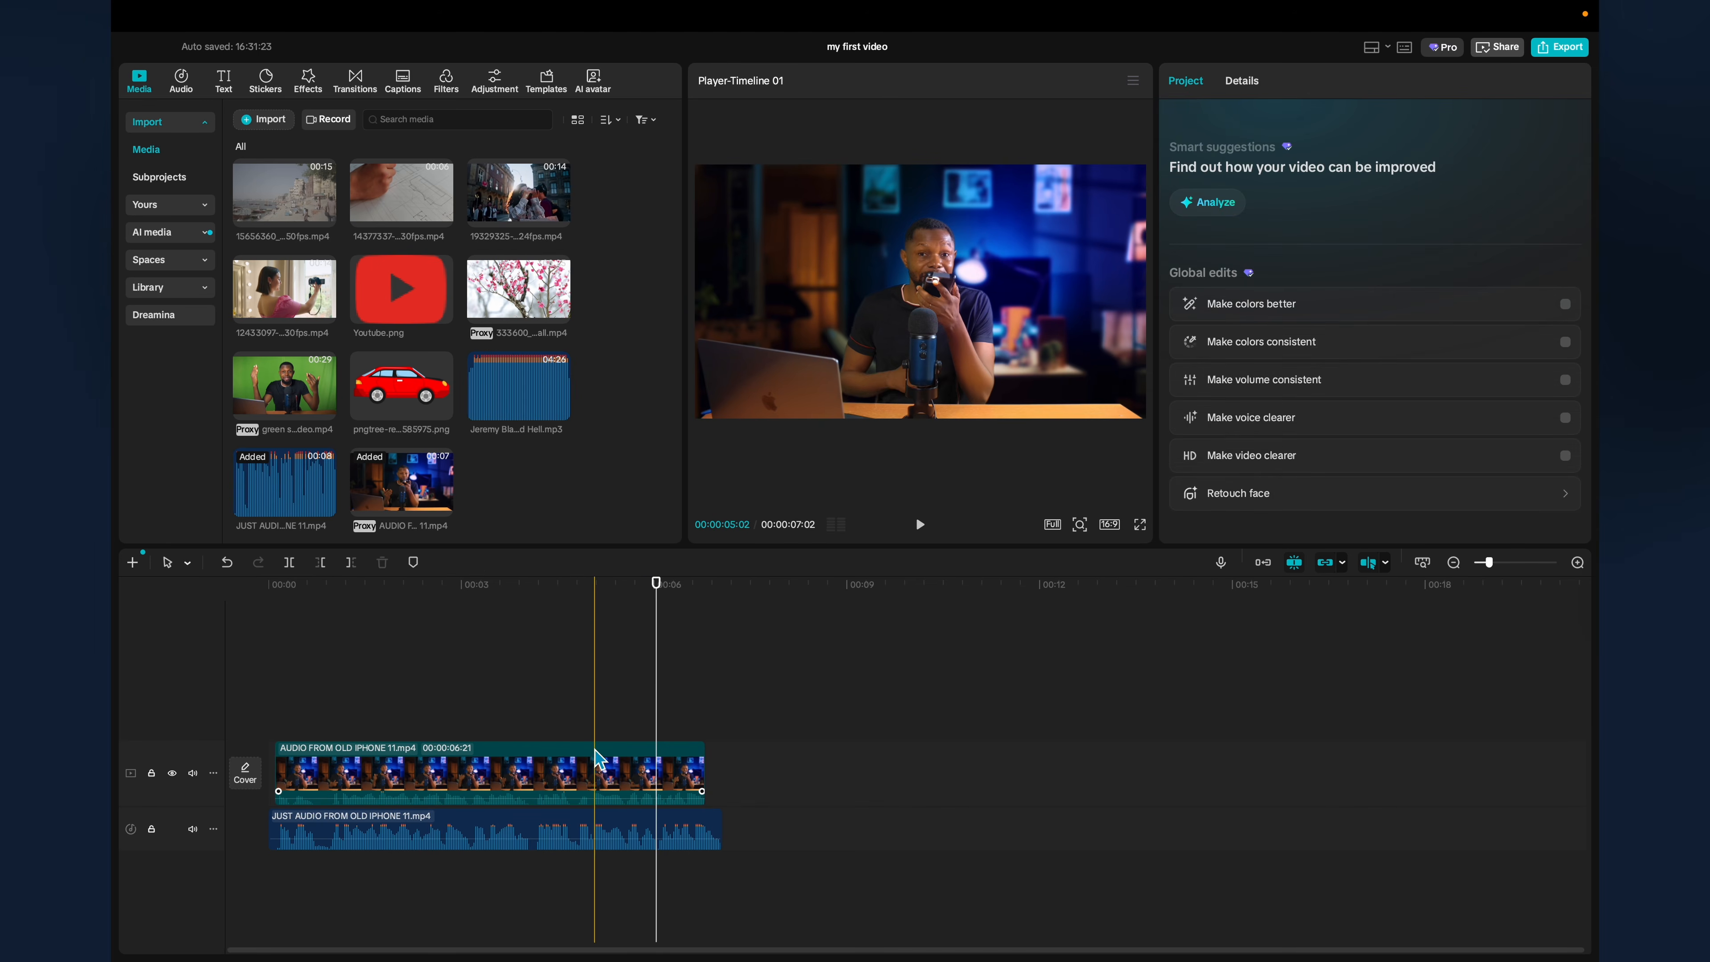
{"action": "left_click", "coordinate": [576, 769]}
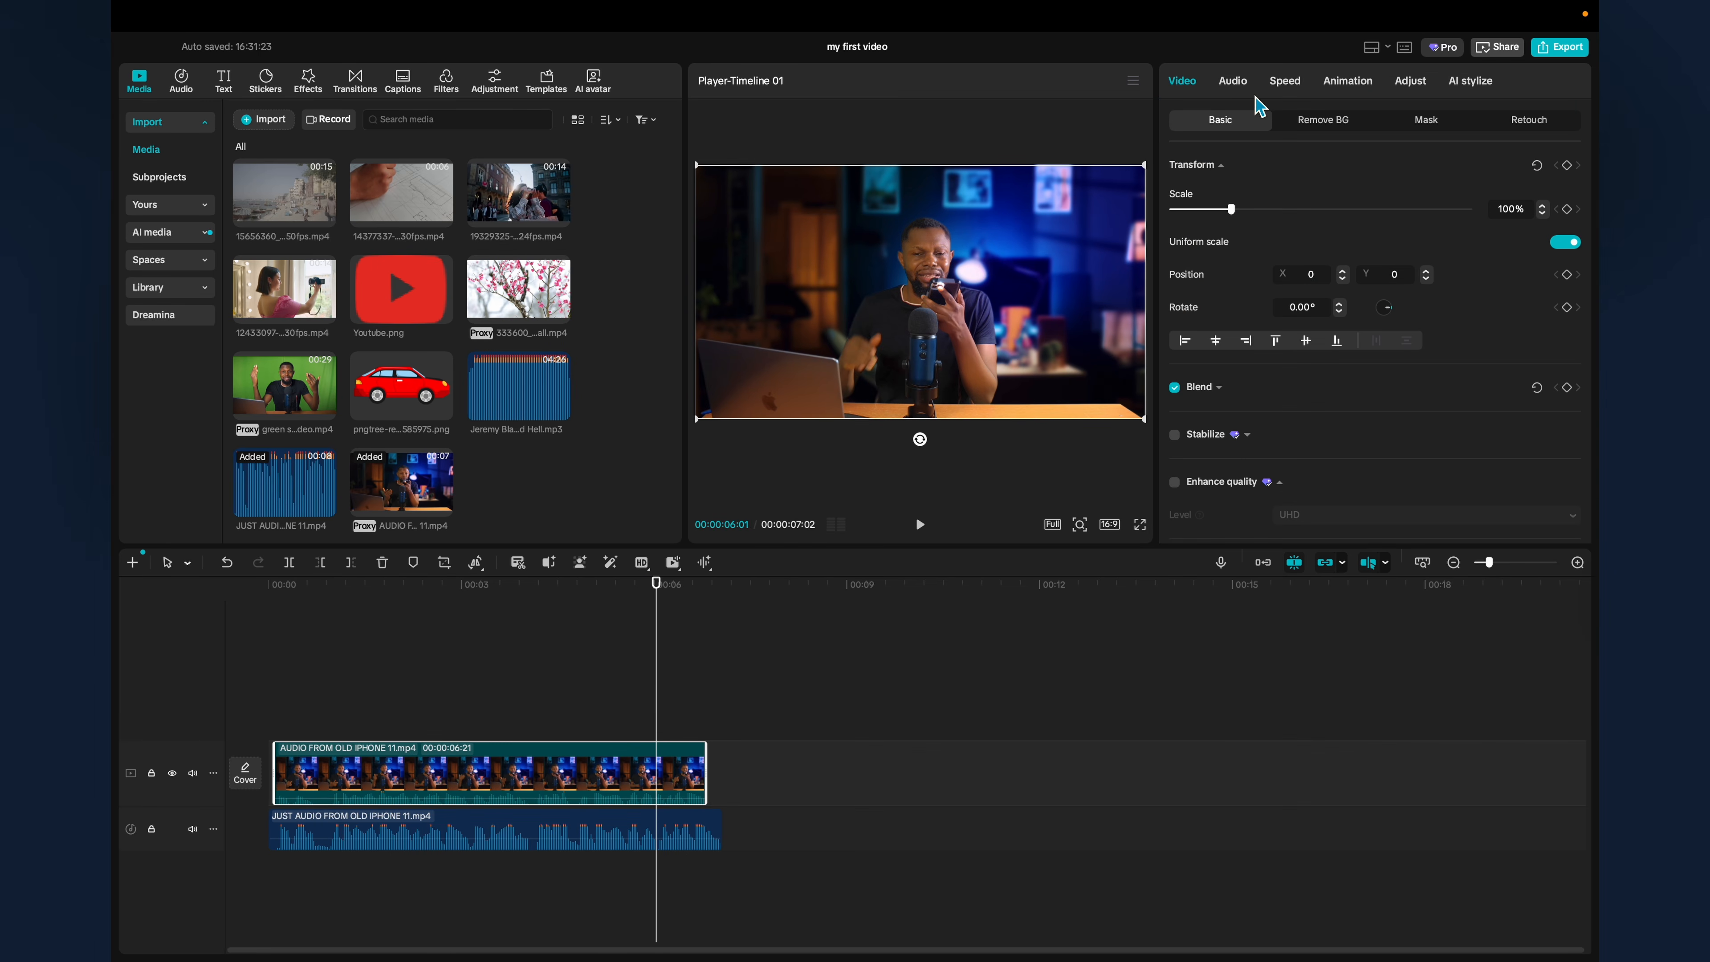
{"action": "left_click", "coordinate": [1243, 91]}
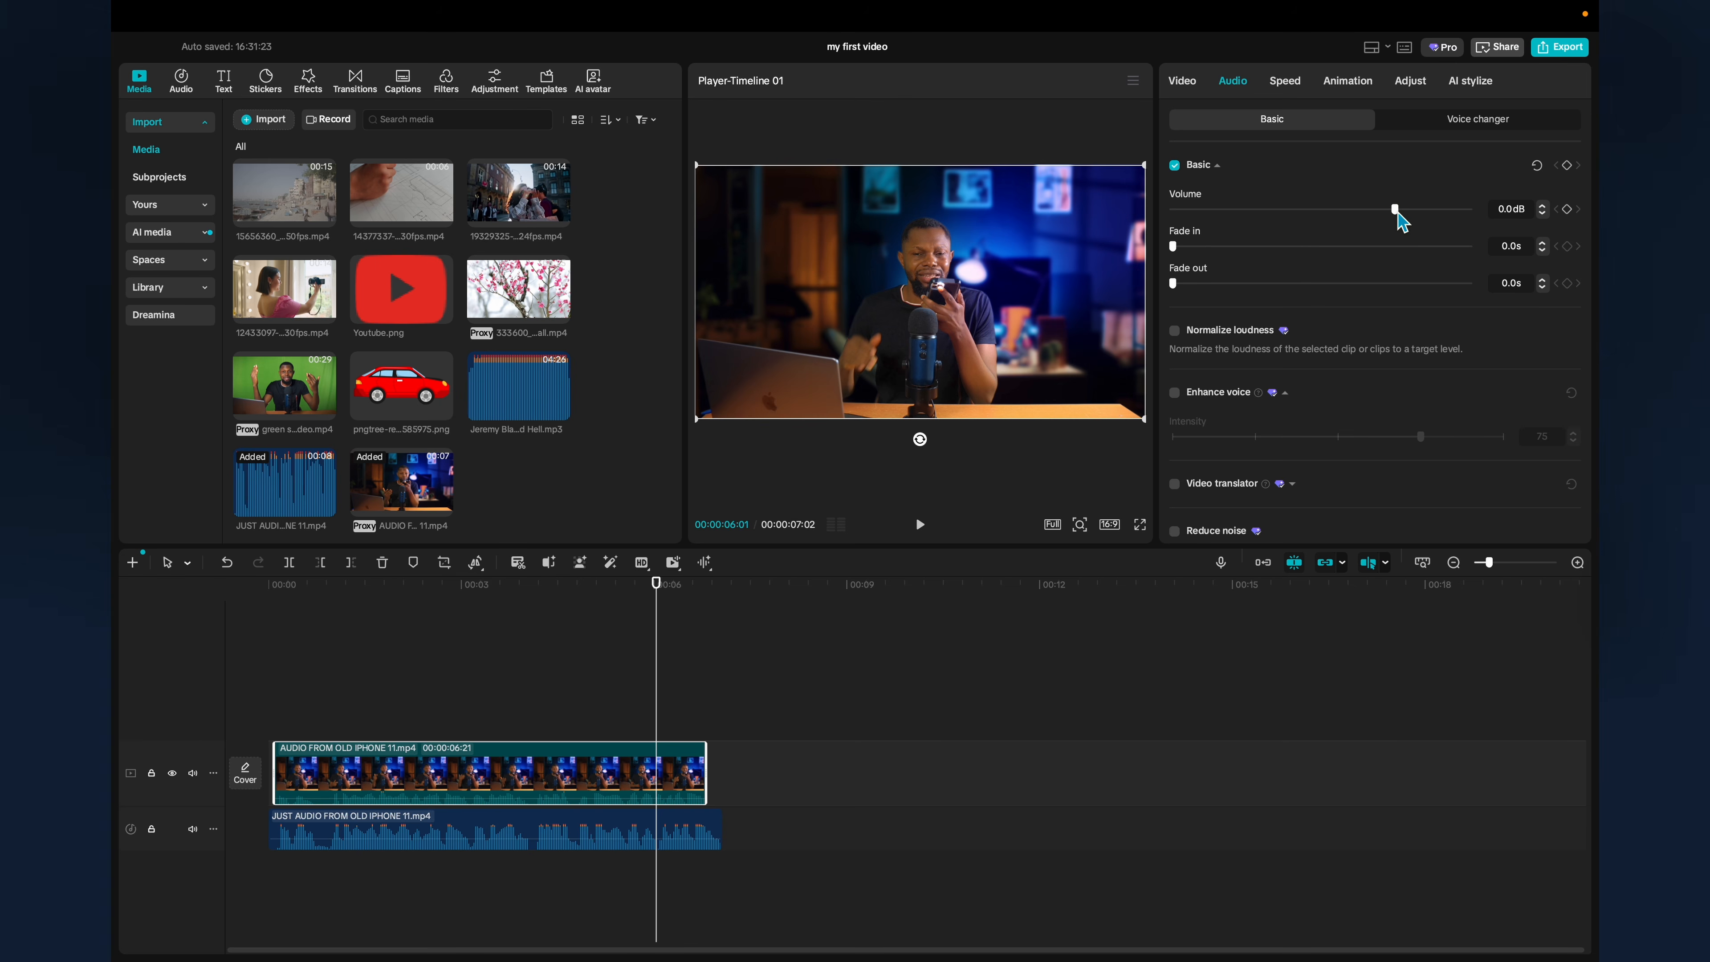
{"action": "left_click_drag", "start_coordinate": [1396, 210], "coordinate": [1288, 205]}
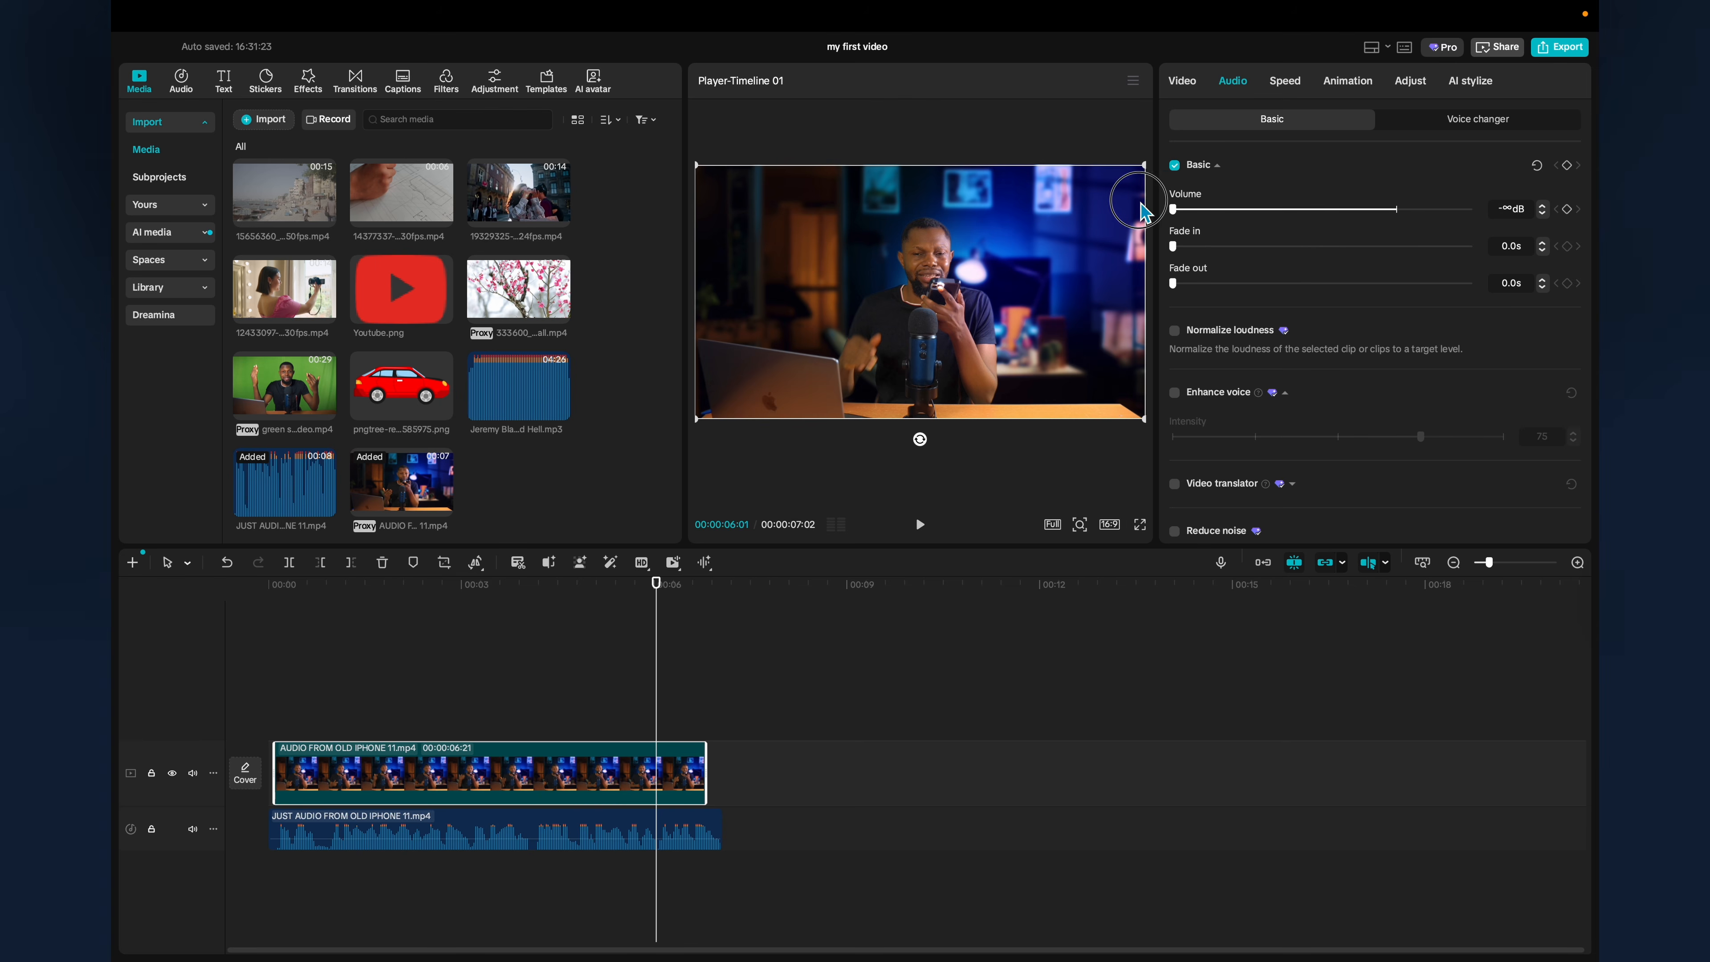
Combine the muted video clip and the synced audio clip into one compound clip.
{"action": "left_click_drag", "start_coordinate": [847, 749], "coordinate": [657, 865]}
{"action": "right_click", "coordinate": [591, 785]}
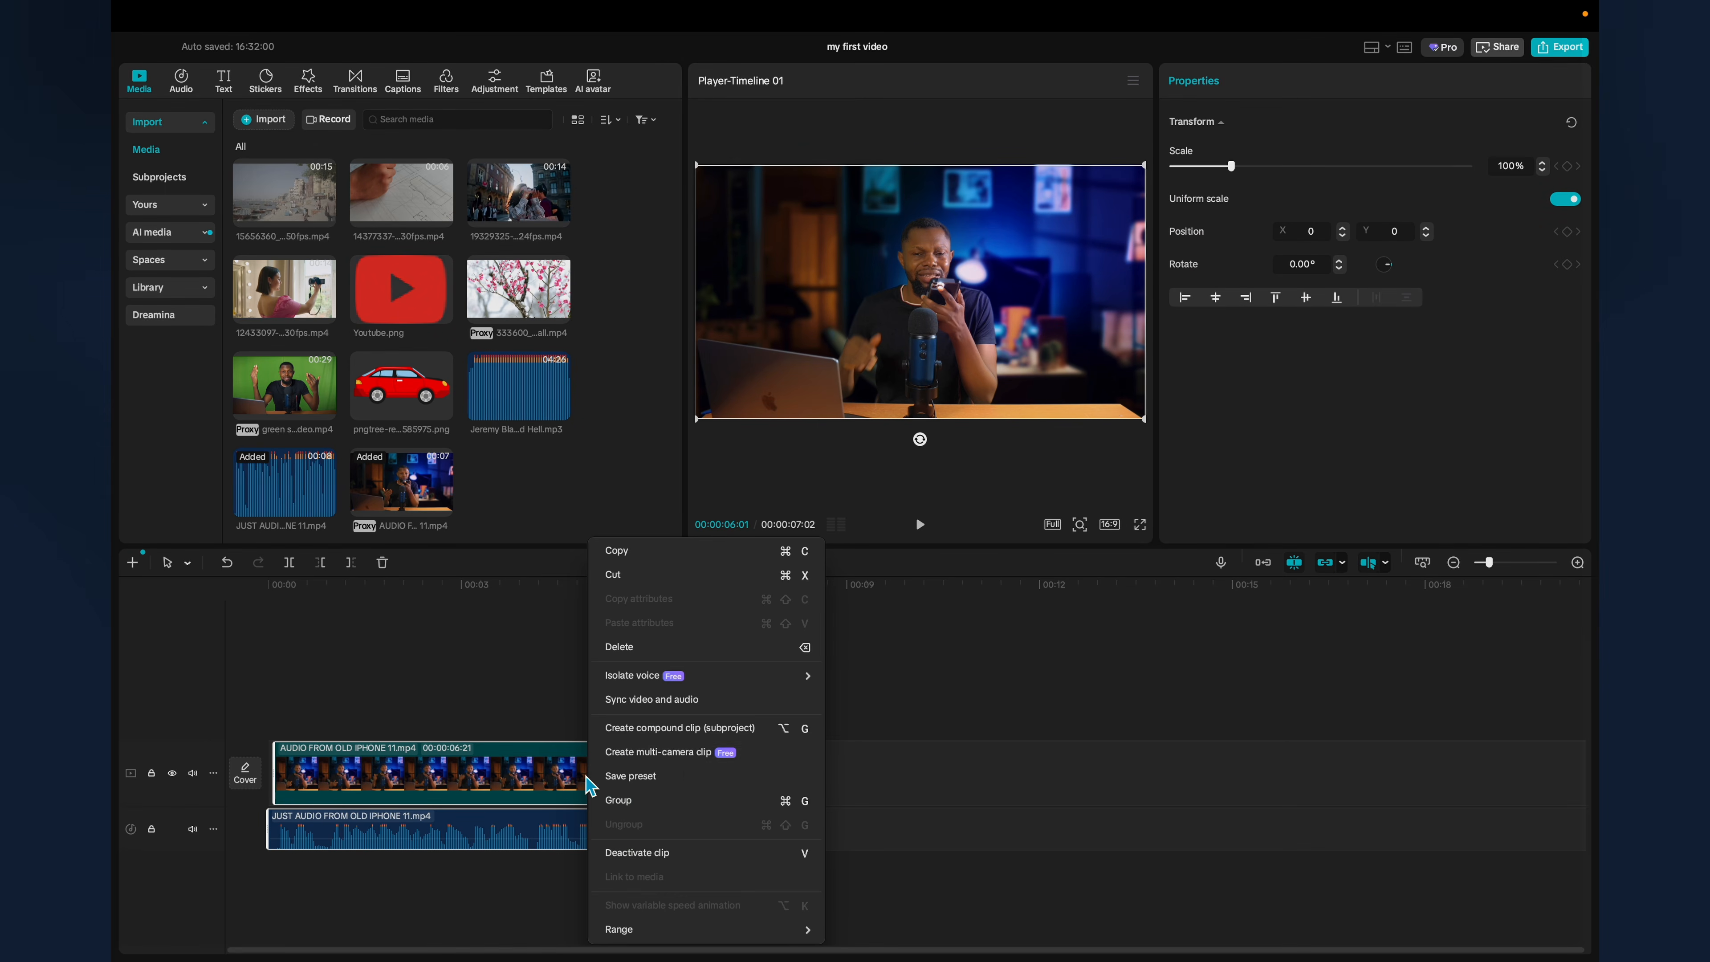
{"action": "left_click", "coordinate": [688, 735]}
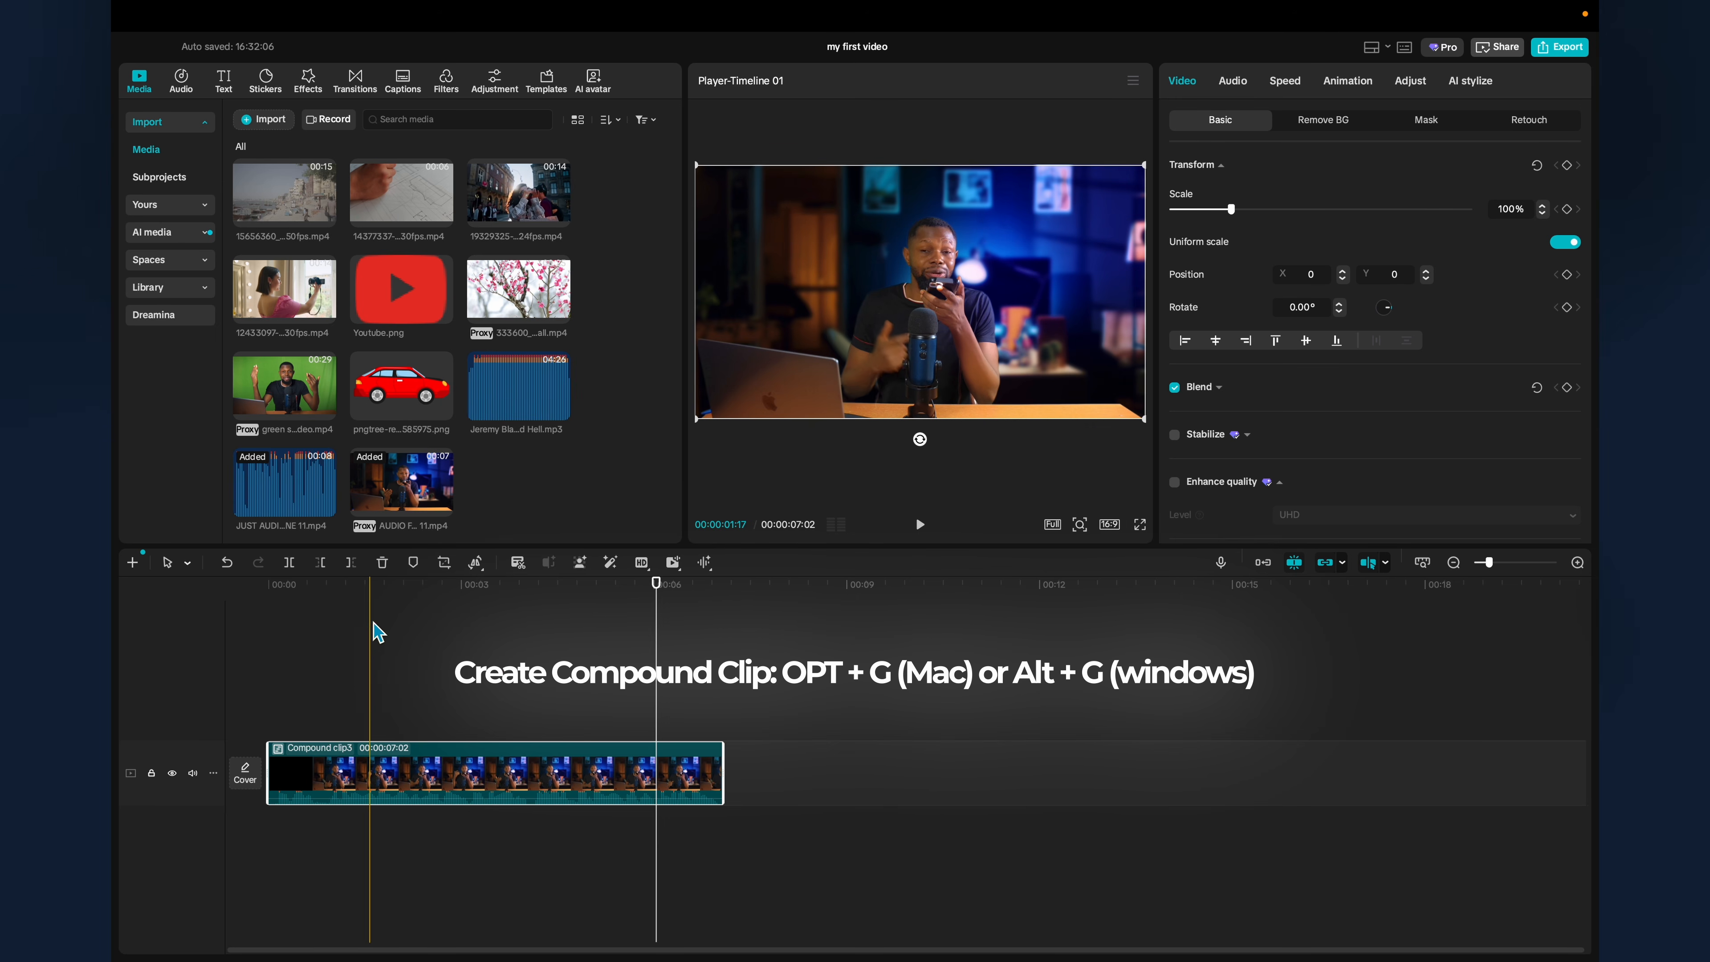
Turn on Normalize loudness and Reduce noise for the compound clip.
{"action": "left_click_drag", "start_coordinate": [374, 591], "coordinate": [269, 597]}
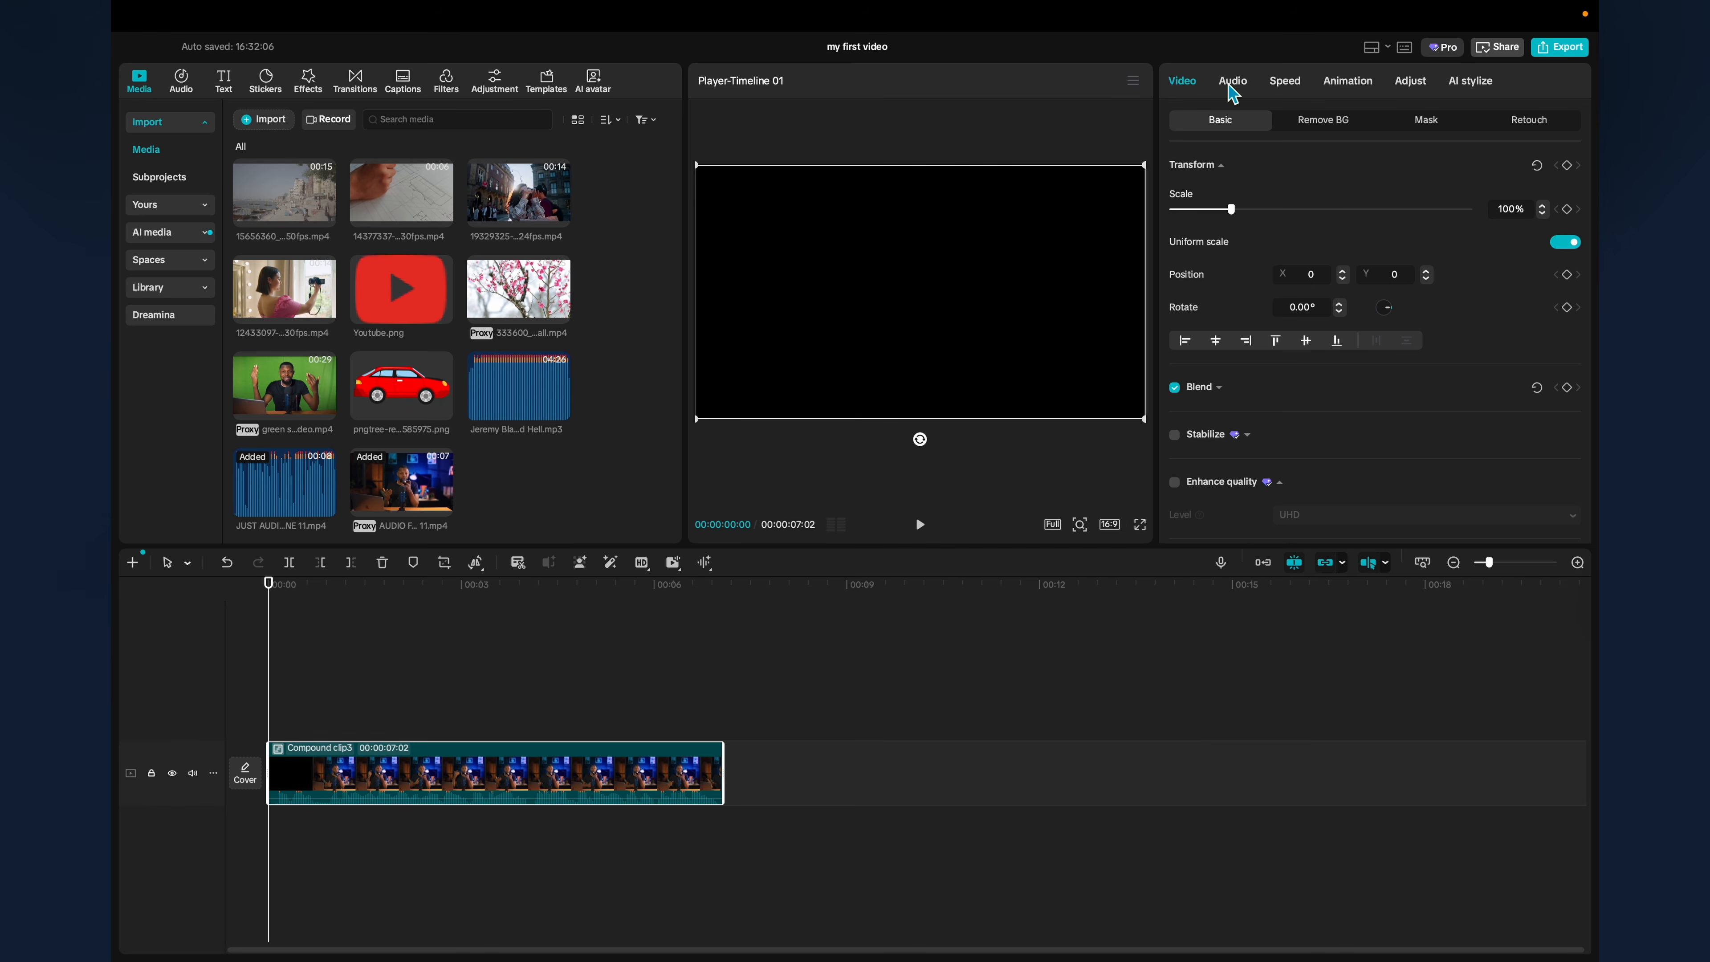
{"action": "left_click", "coordinate": [1233, 81]}
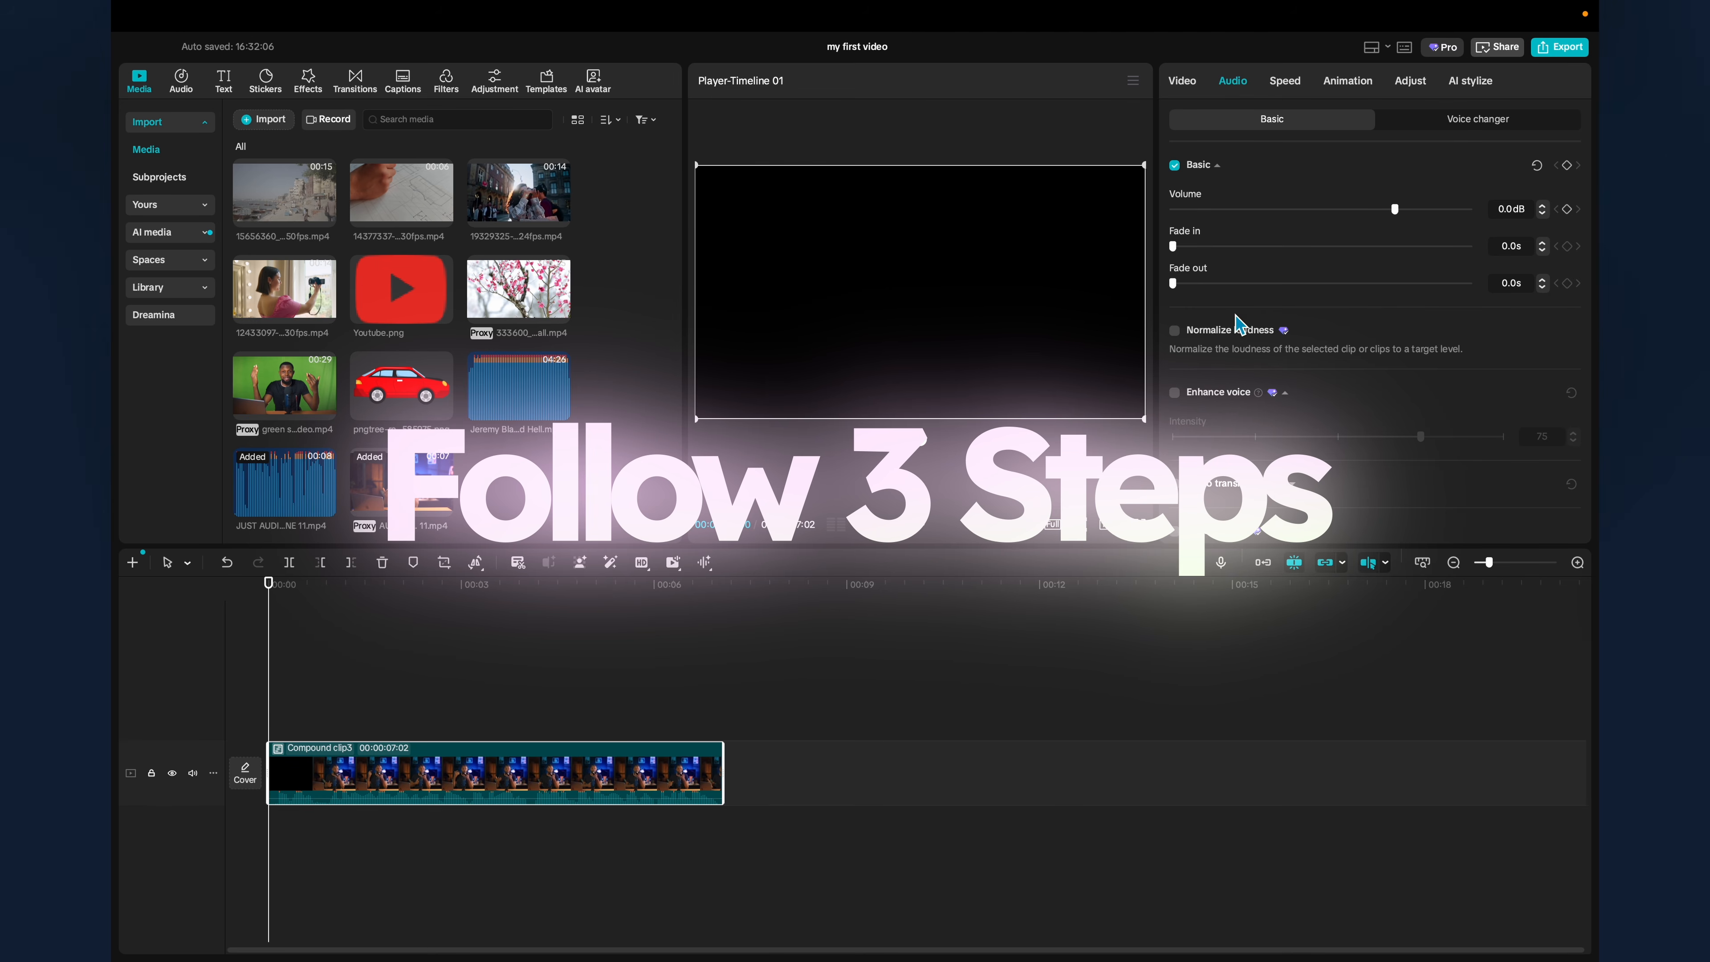
{"action": "scroll", "coordinate": [1236, 324], "scroll_direction": "down", "scroll_amount": 2}
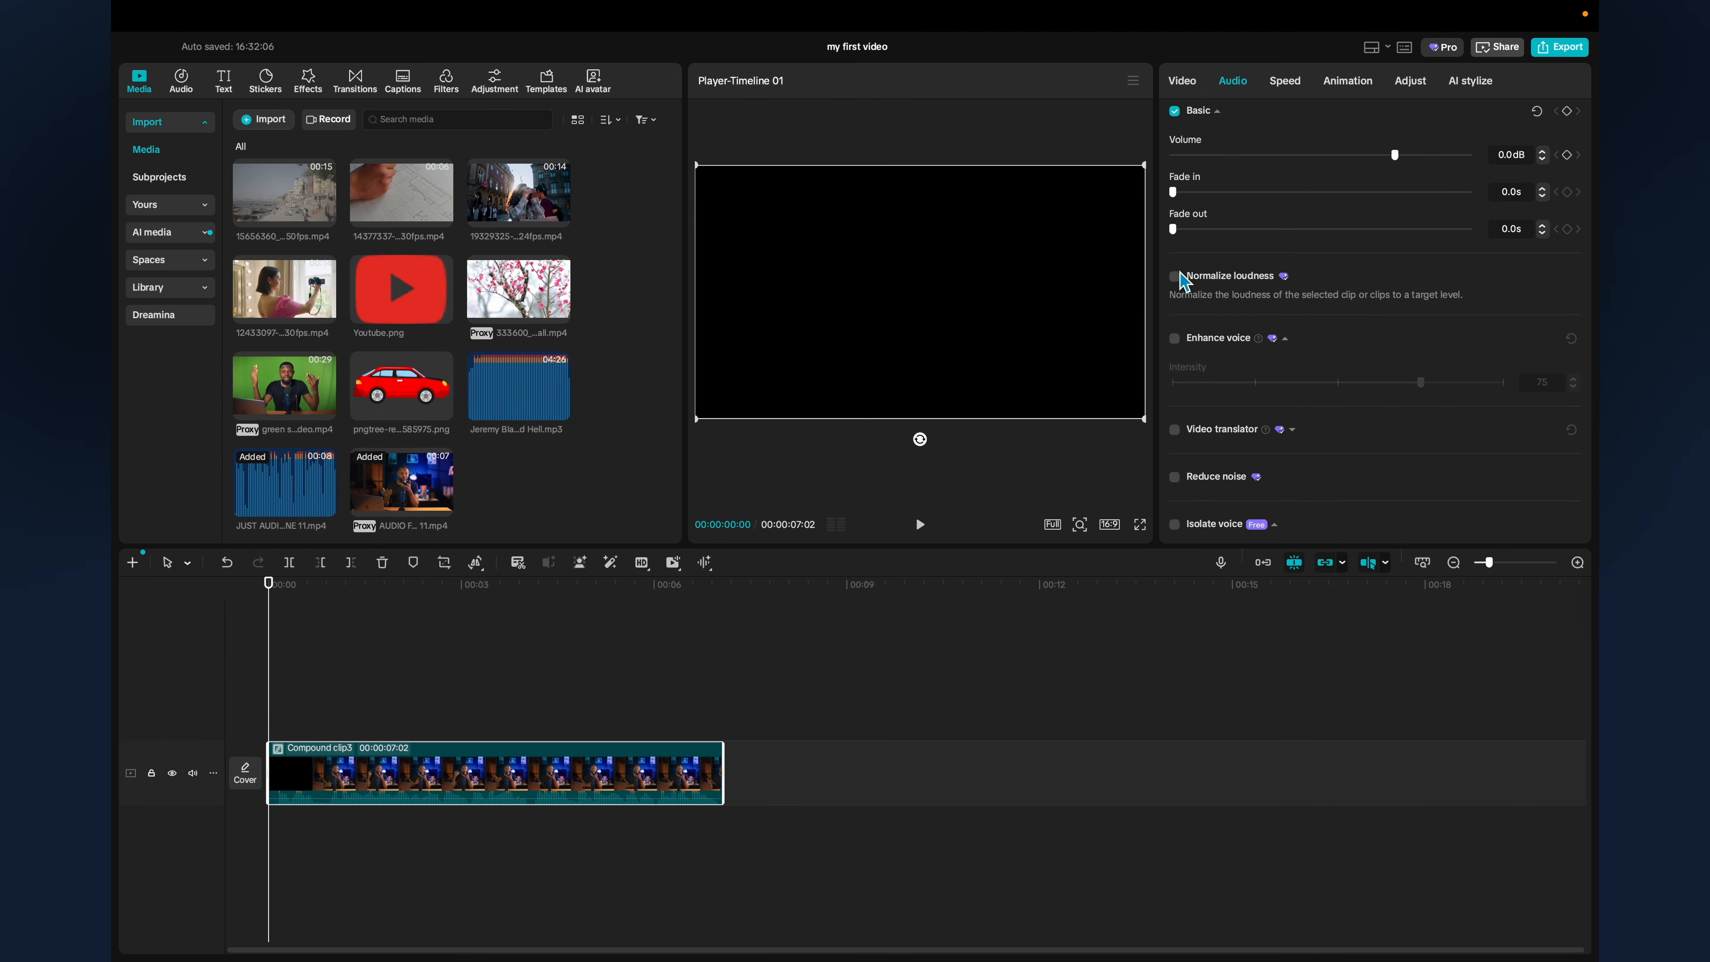
{"action": "left_click", "coordinate": [1177, 277]}
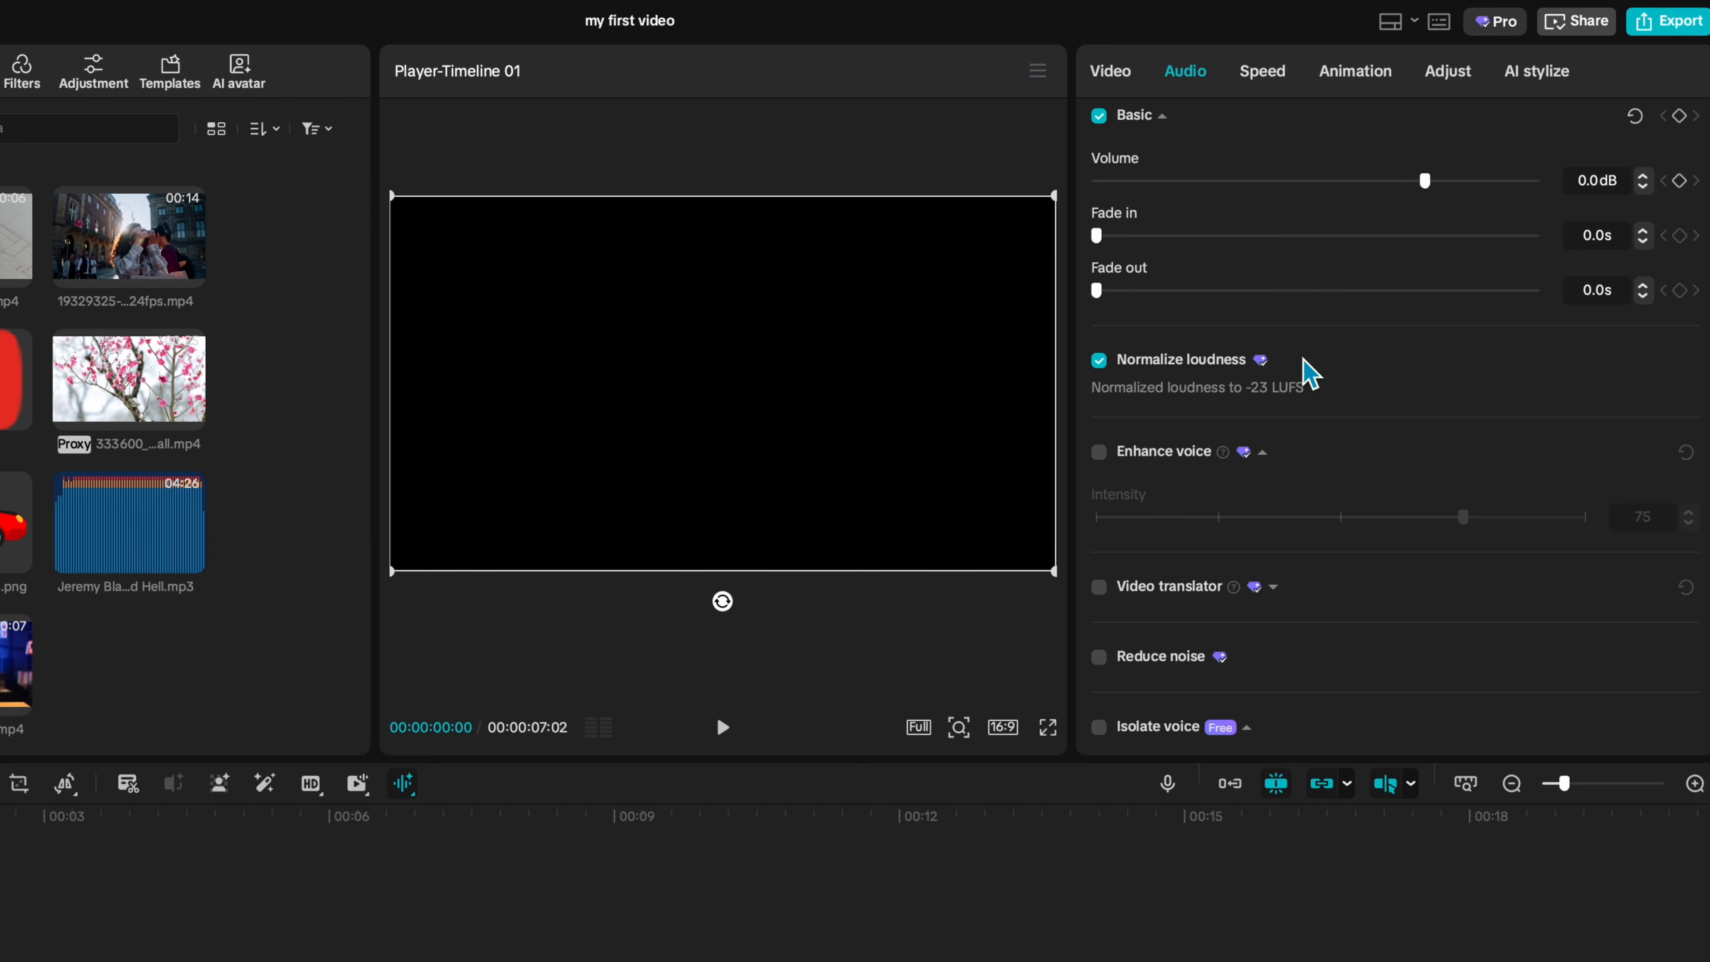
{"action": "left_click", "coordinate": [1099, 657]}
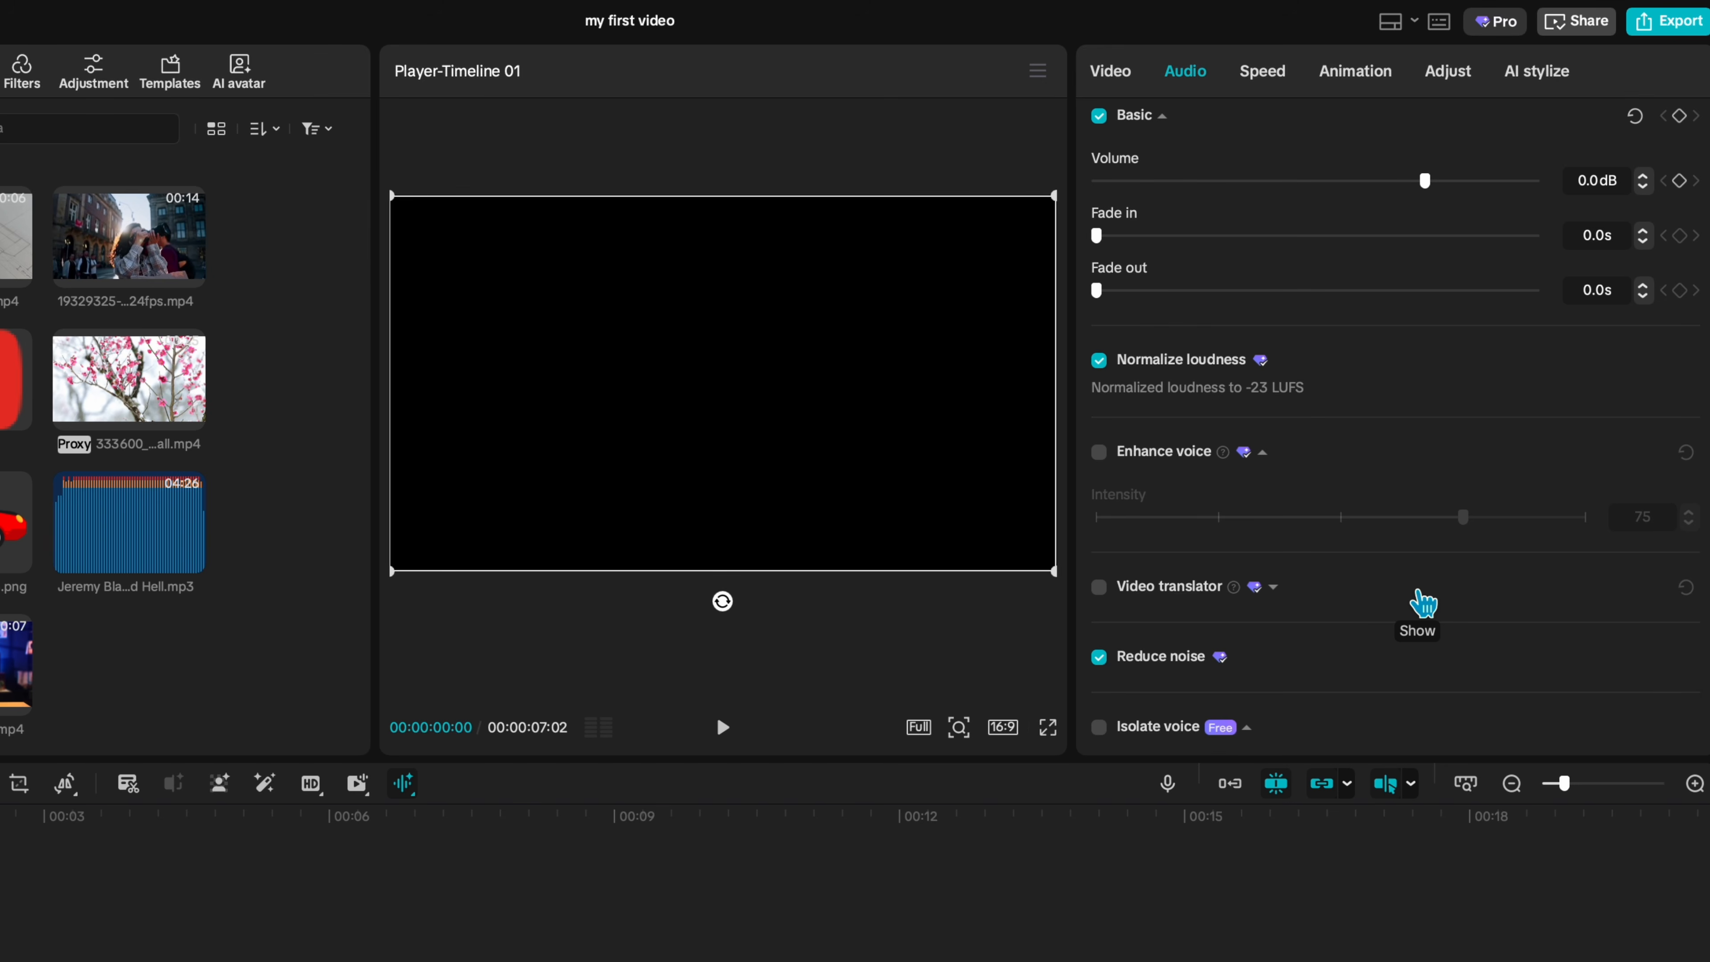
Enable Enhance voice on the compound clip and raise its intensity to the maximum.
{"action": "left_click", "coordinate": [1100, 452]}
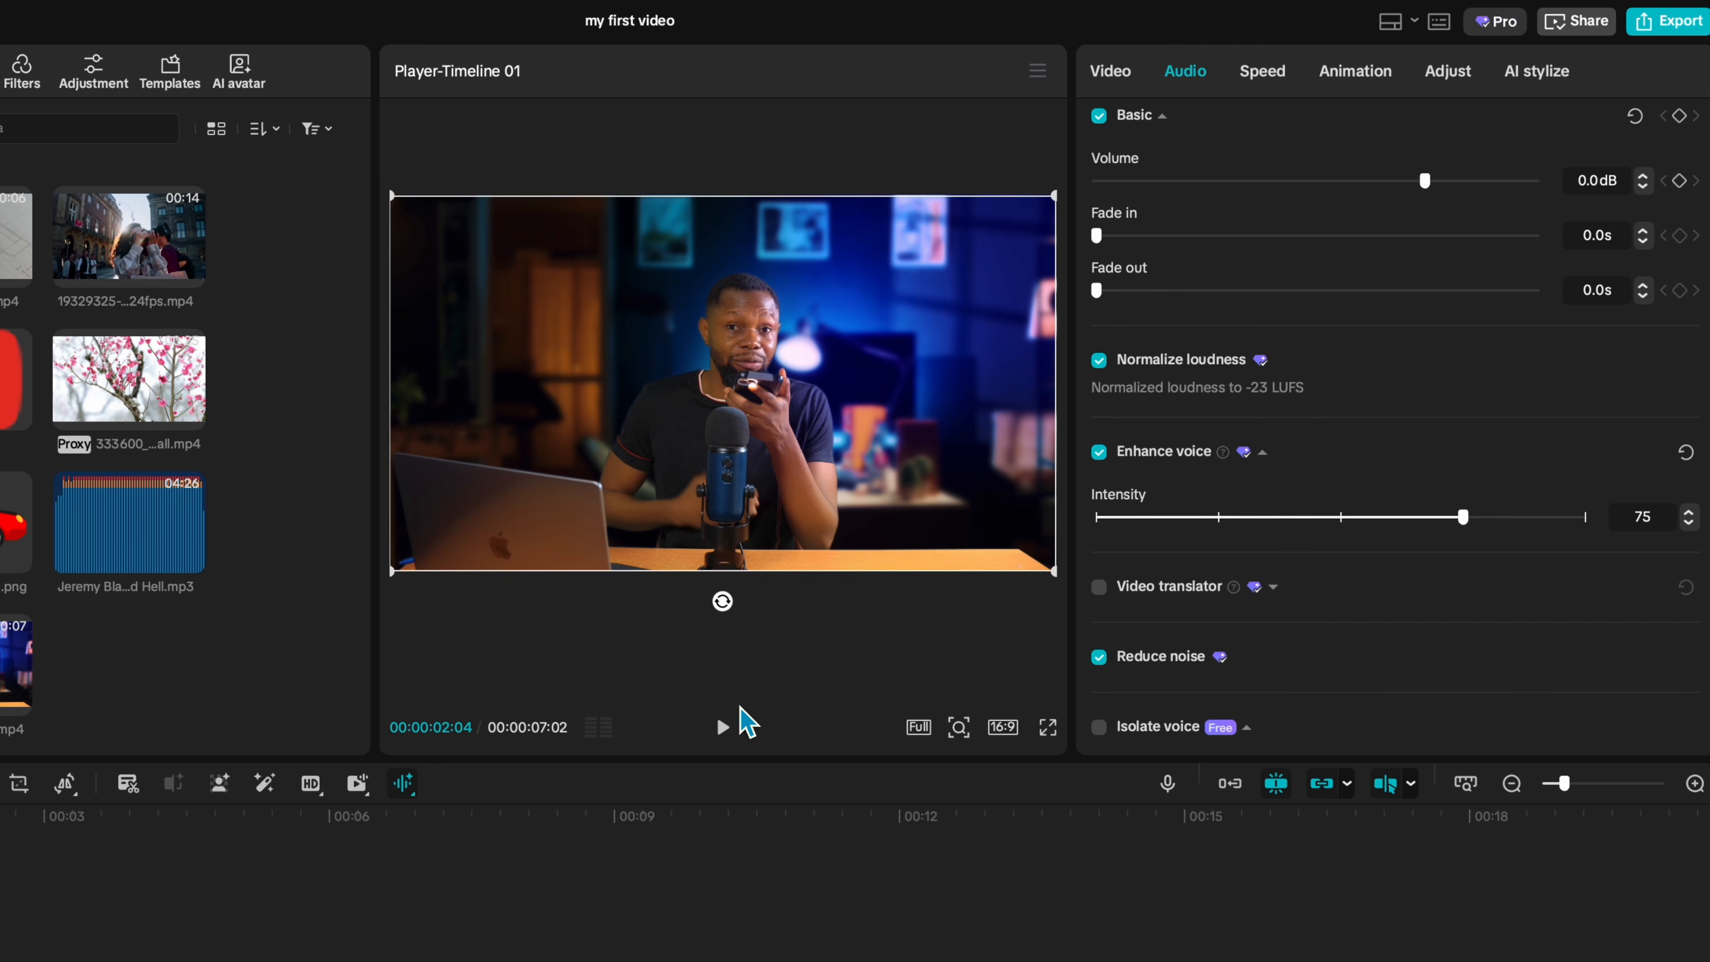
{"action": "left_click_drag", "start_coordinate": [110, 854], "coordinate": [79, 836]}
{"action": "left_click_drag", "start_coordinate": [1465, 518], "coordinate": [1587, 533]}
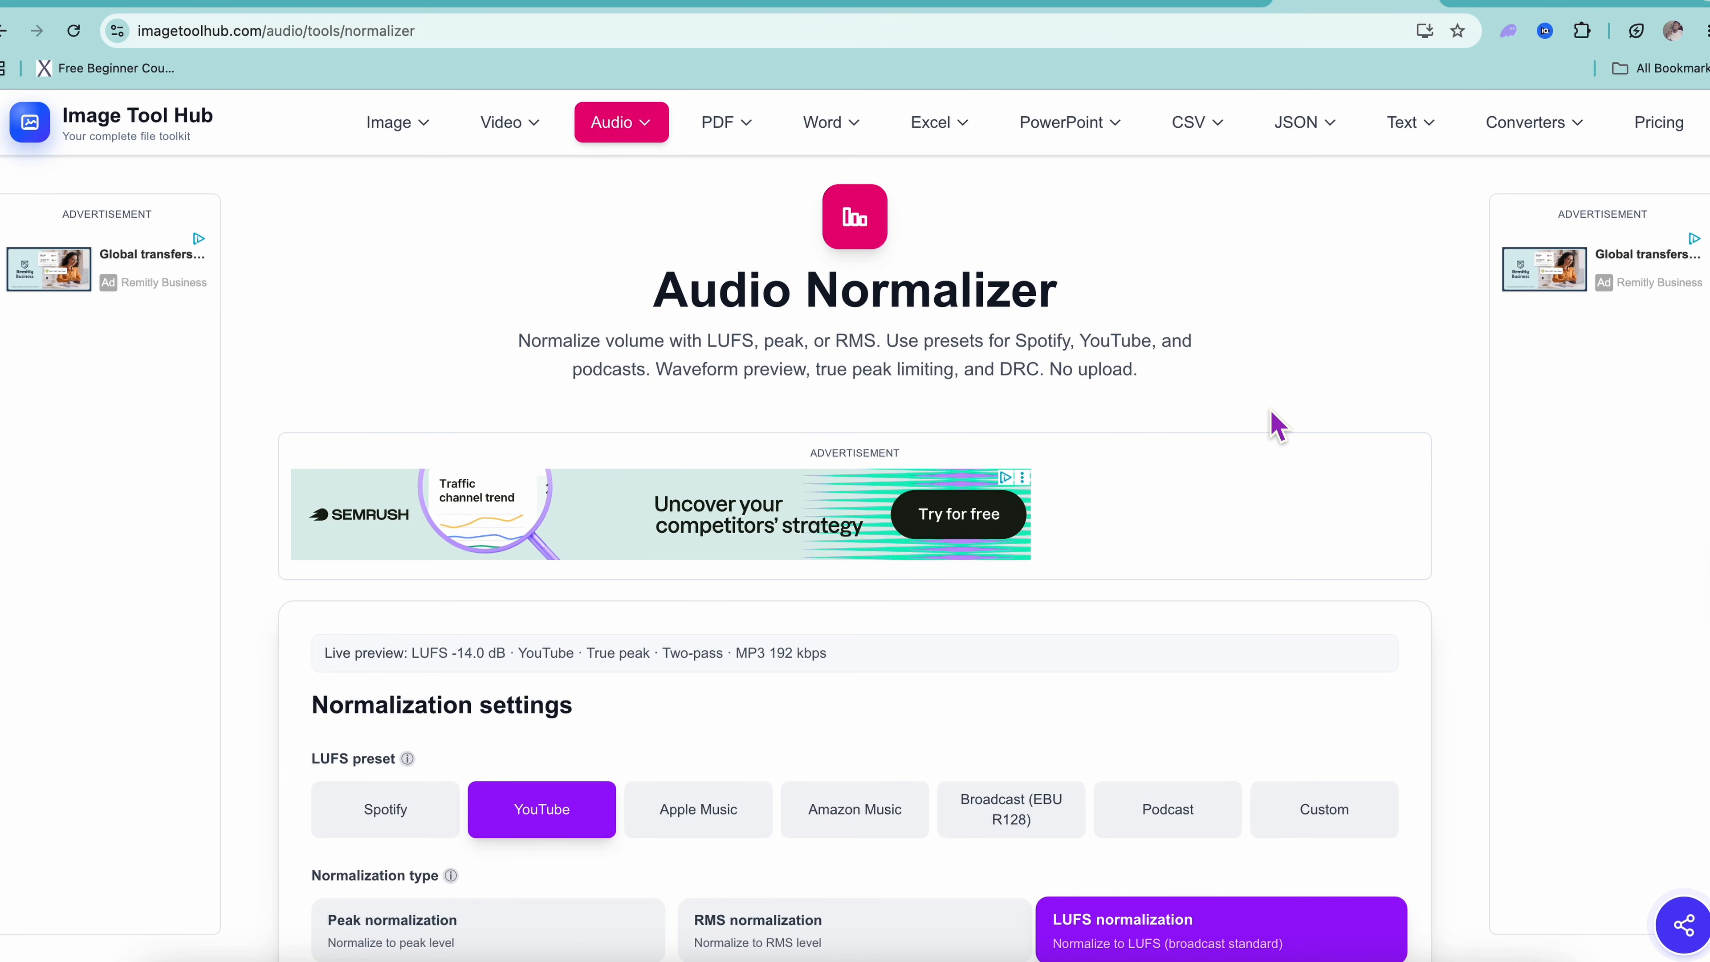
On Image Tool Hub's Audio Normalizer website, normalize "he thought it was a great idea.wav" with the YouTube preset at -14.0 LUFS.
{"action": "scroll", "coordinate": [1278, 425], "scroll_direction": "down", "scroll_amount": 1}
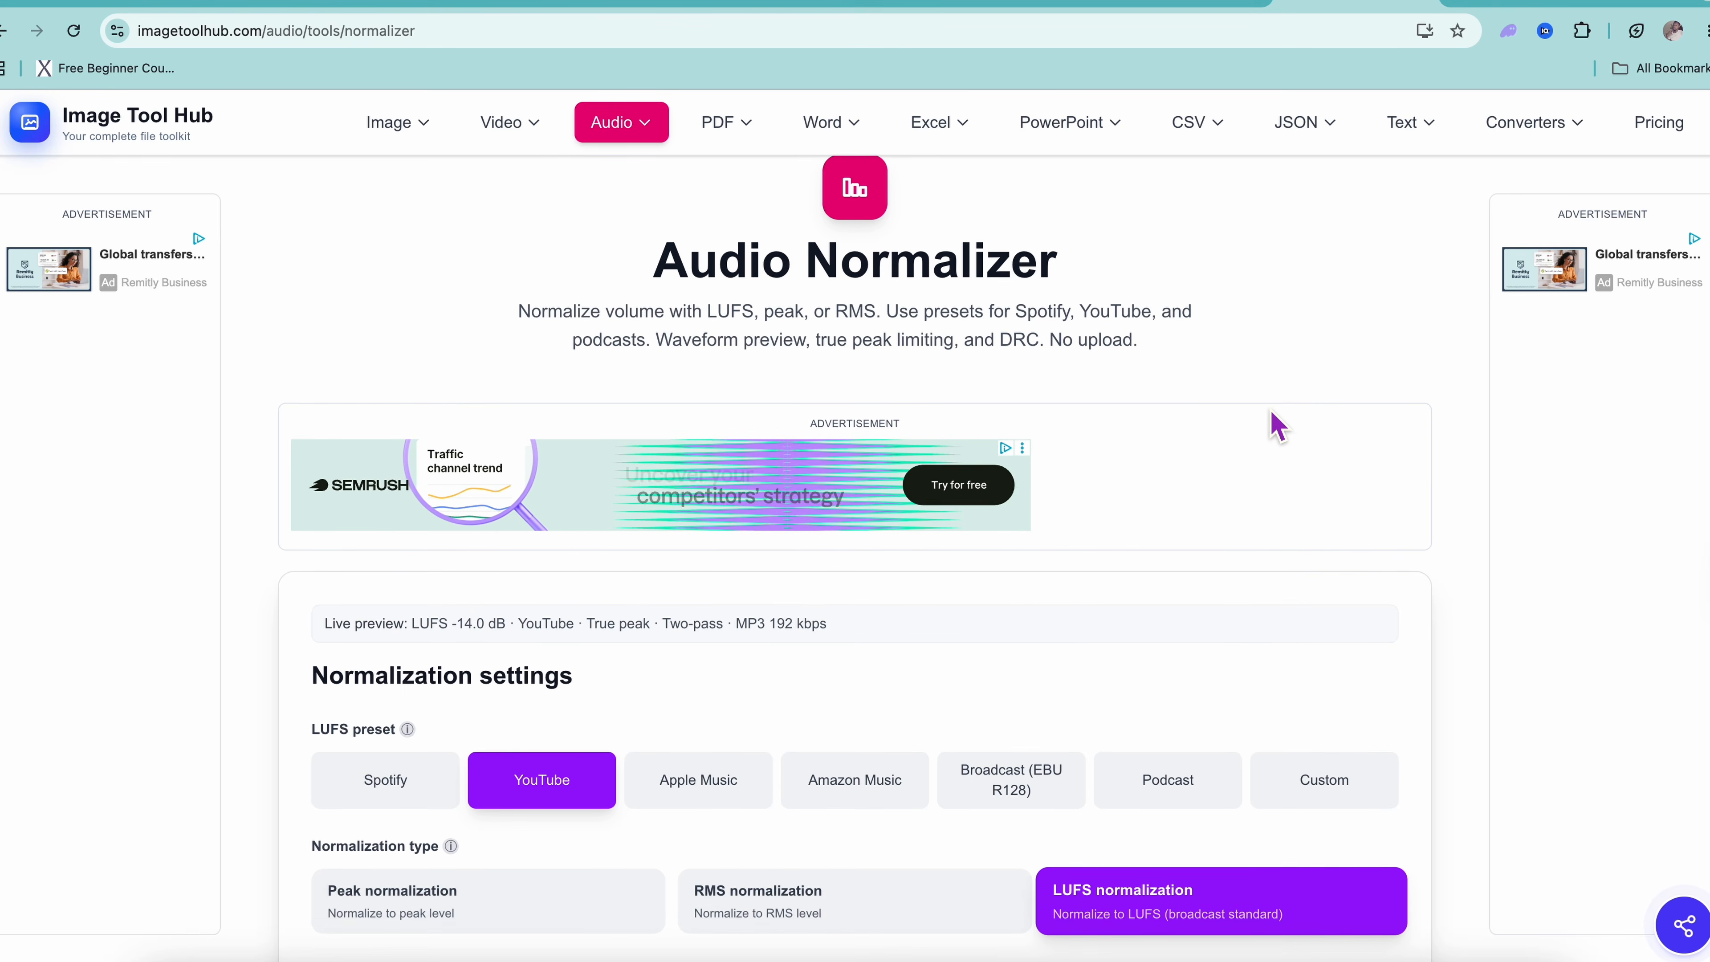
{"action": "scroll", "coordinate": [1277, 425], "scroll_direction": "up", "scroll_amount": 2}
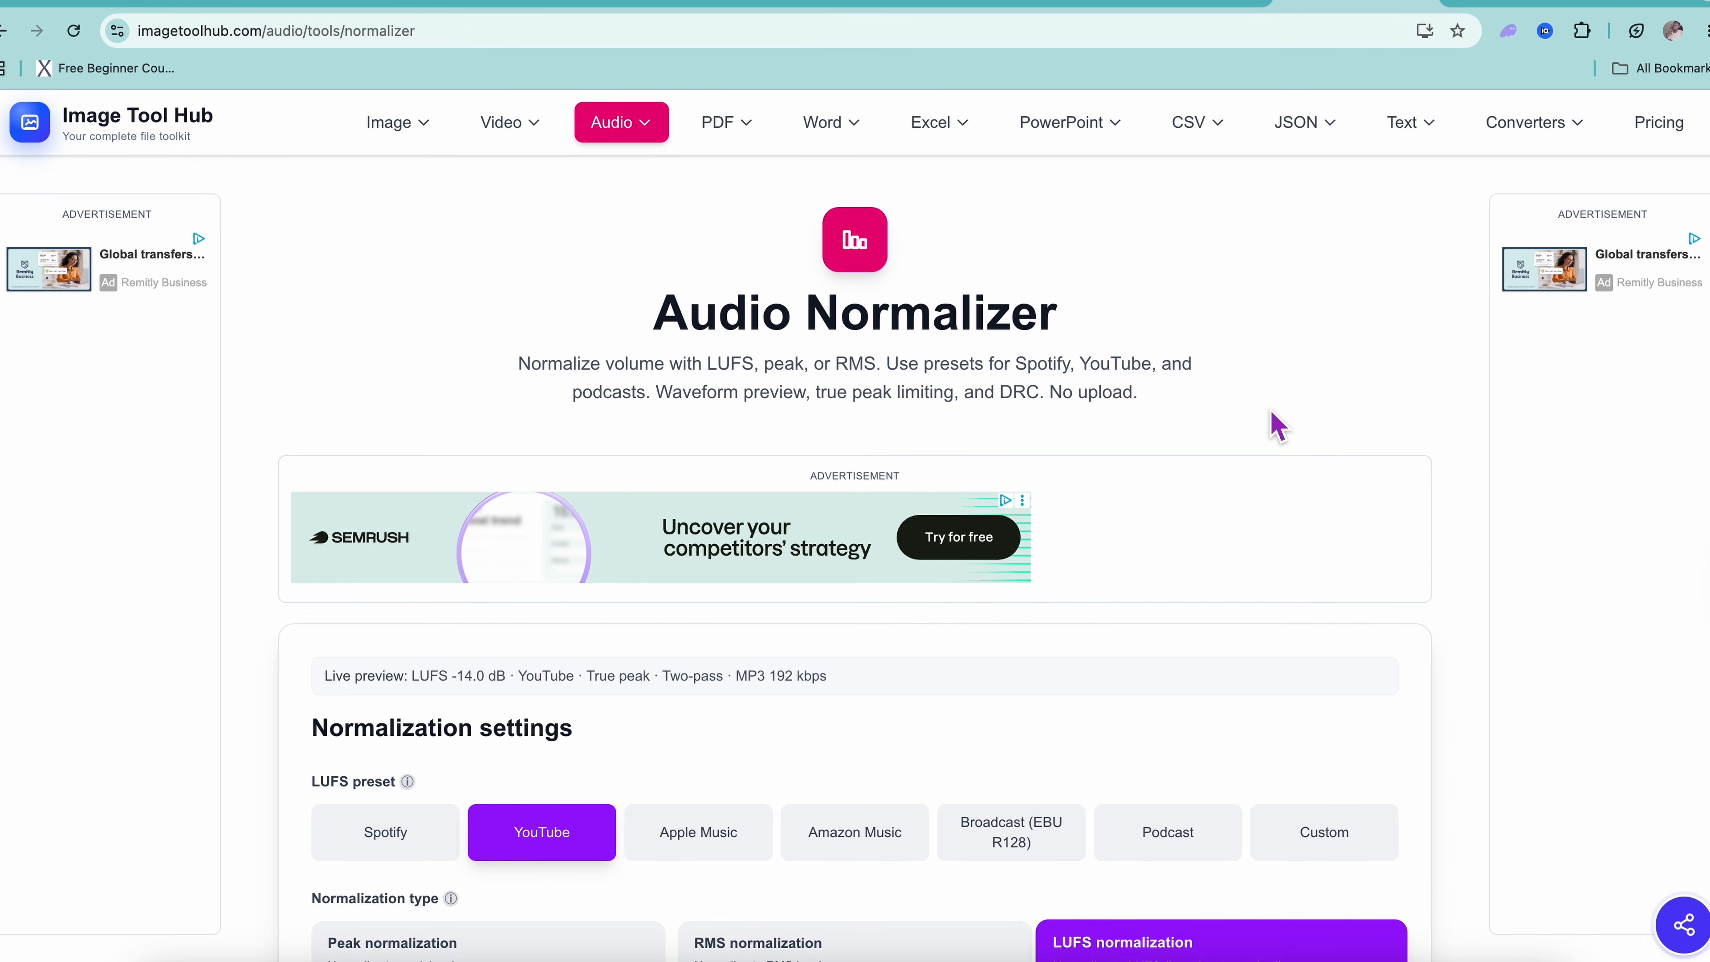
{"action": "scroll", "coordinate": [1454, 390], "scroll_direction": "down", "scroll_amount": 4}
{"action": "scroll", "coordinate": [1455, 390], "scroll_direction": "down", "scroll_amount": 2}
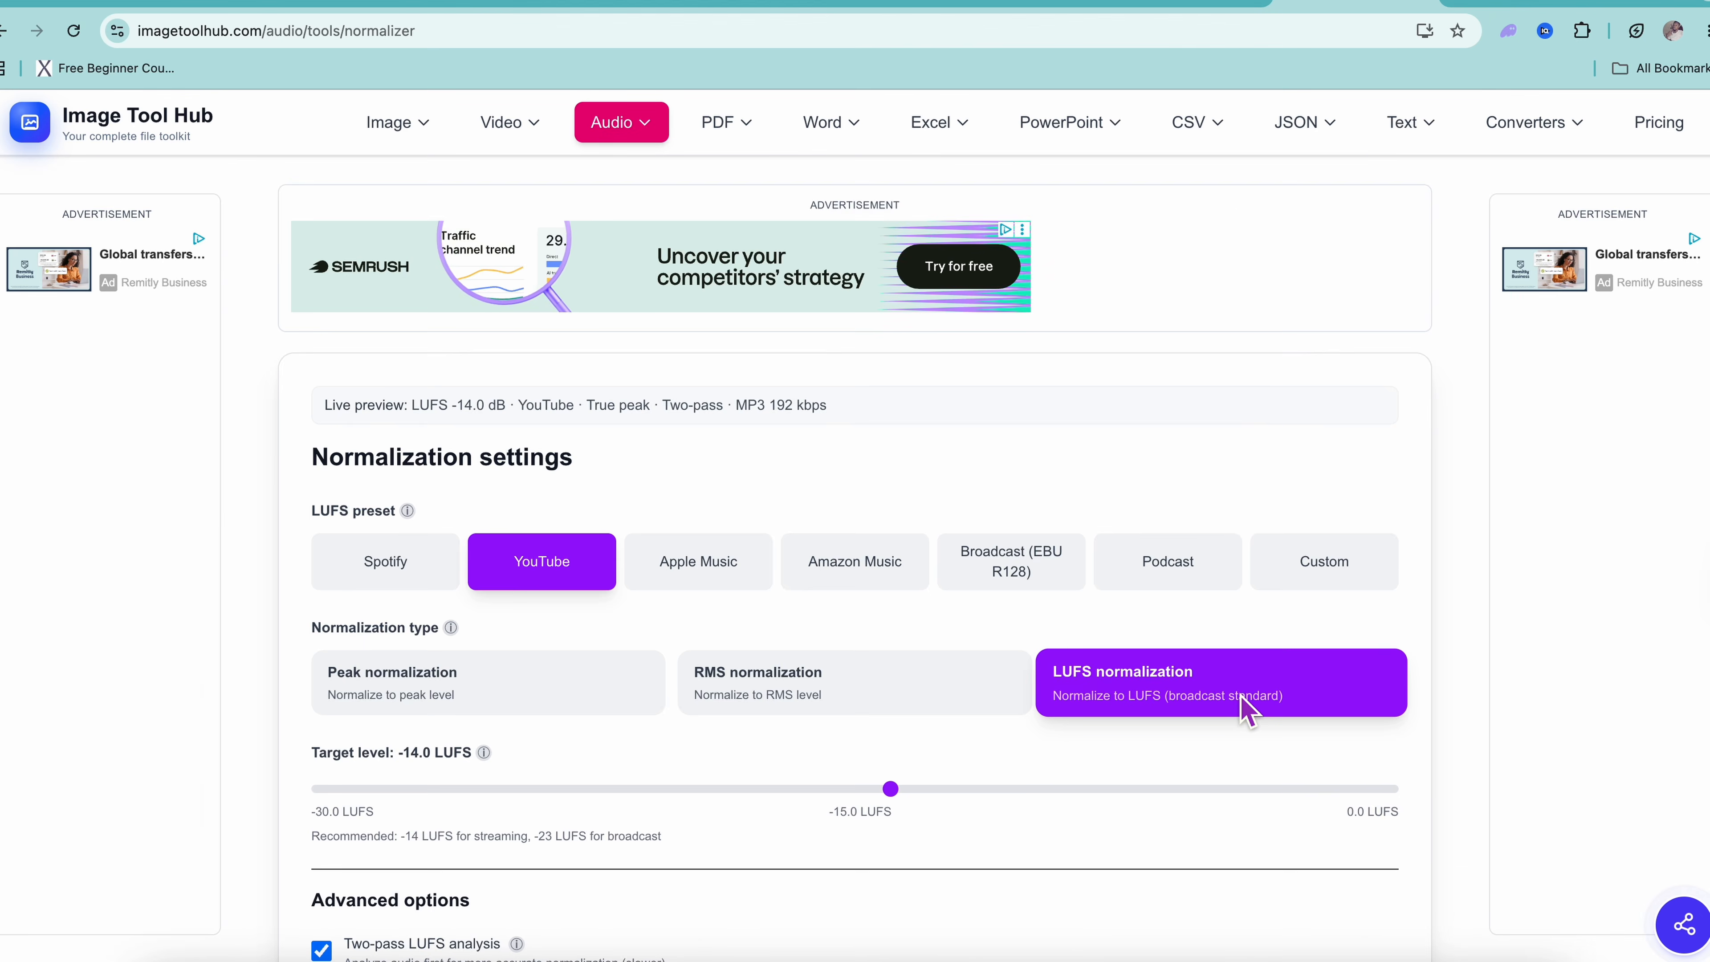
{"action": "scroll", "coordinate": [1242, 709], "scroll_direction": "down", "scroll_amount": 10}
{"action": "scroll", "coordinate": [1245, 711], "scroll_direction": "down", "scroll_amount": 6}
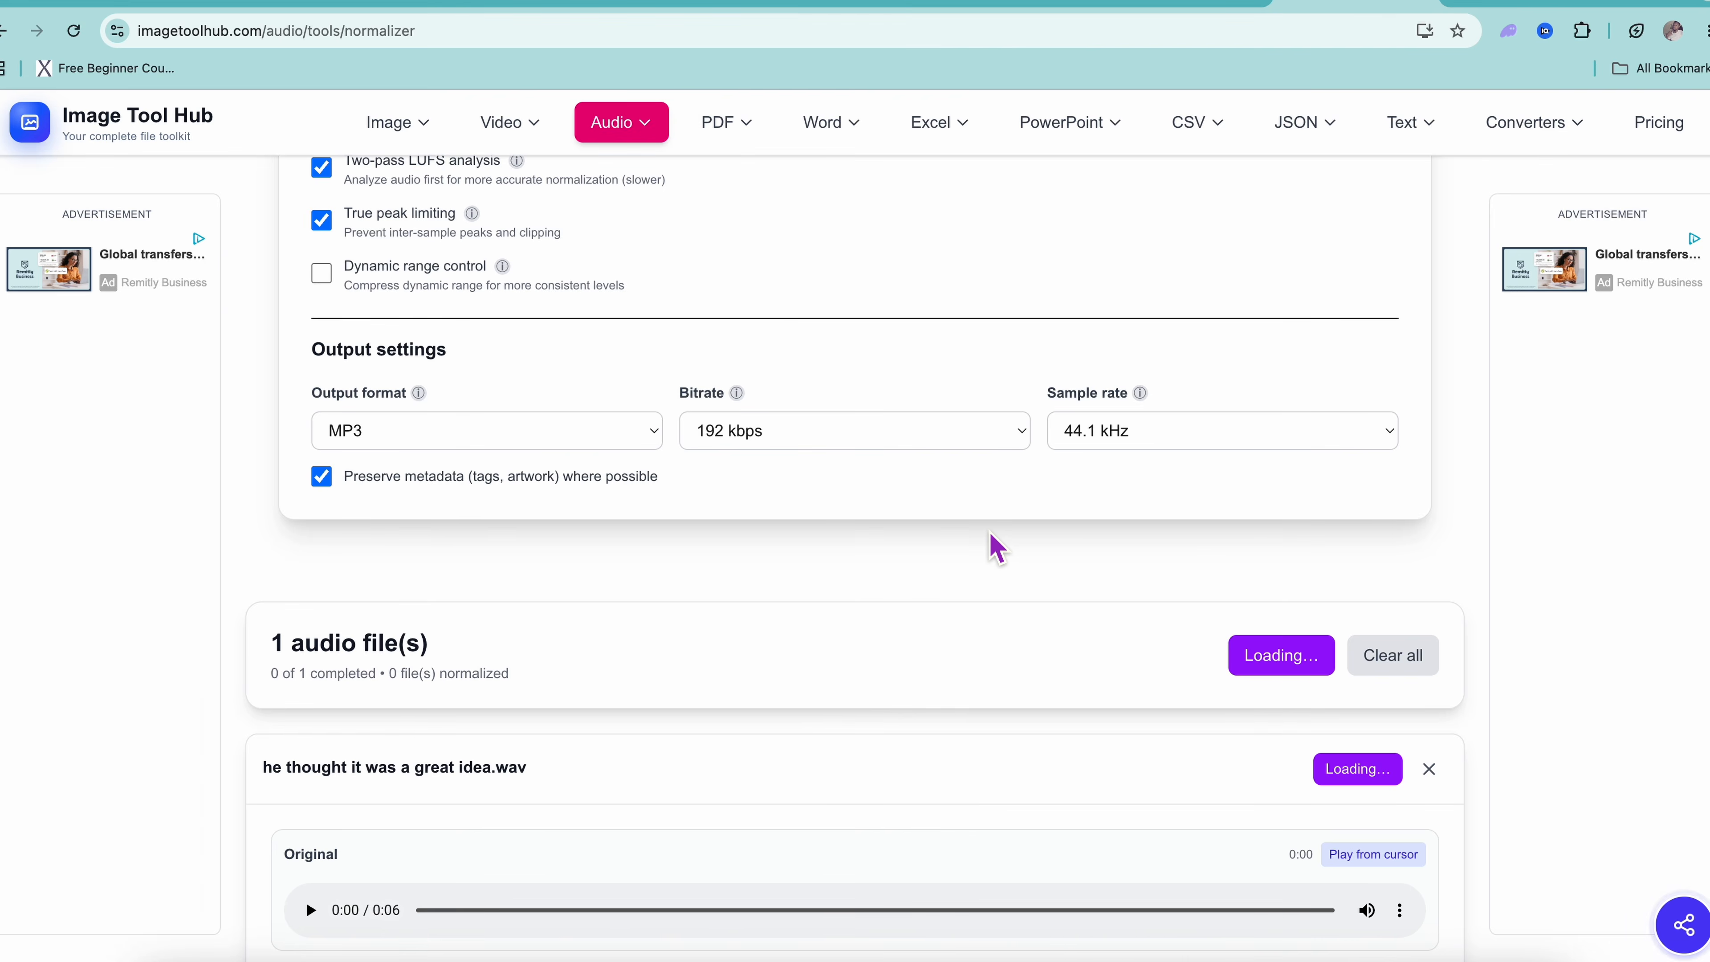
{"action": "scroll", "coordinate": [996, 545], "scroll_direction": "down", "scroll_amount": 5}
{"action": "left_click", "coordinate": [1355, 501]}
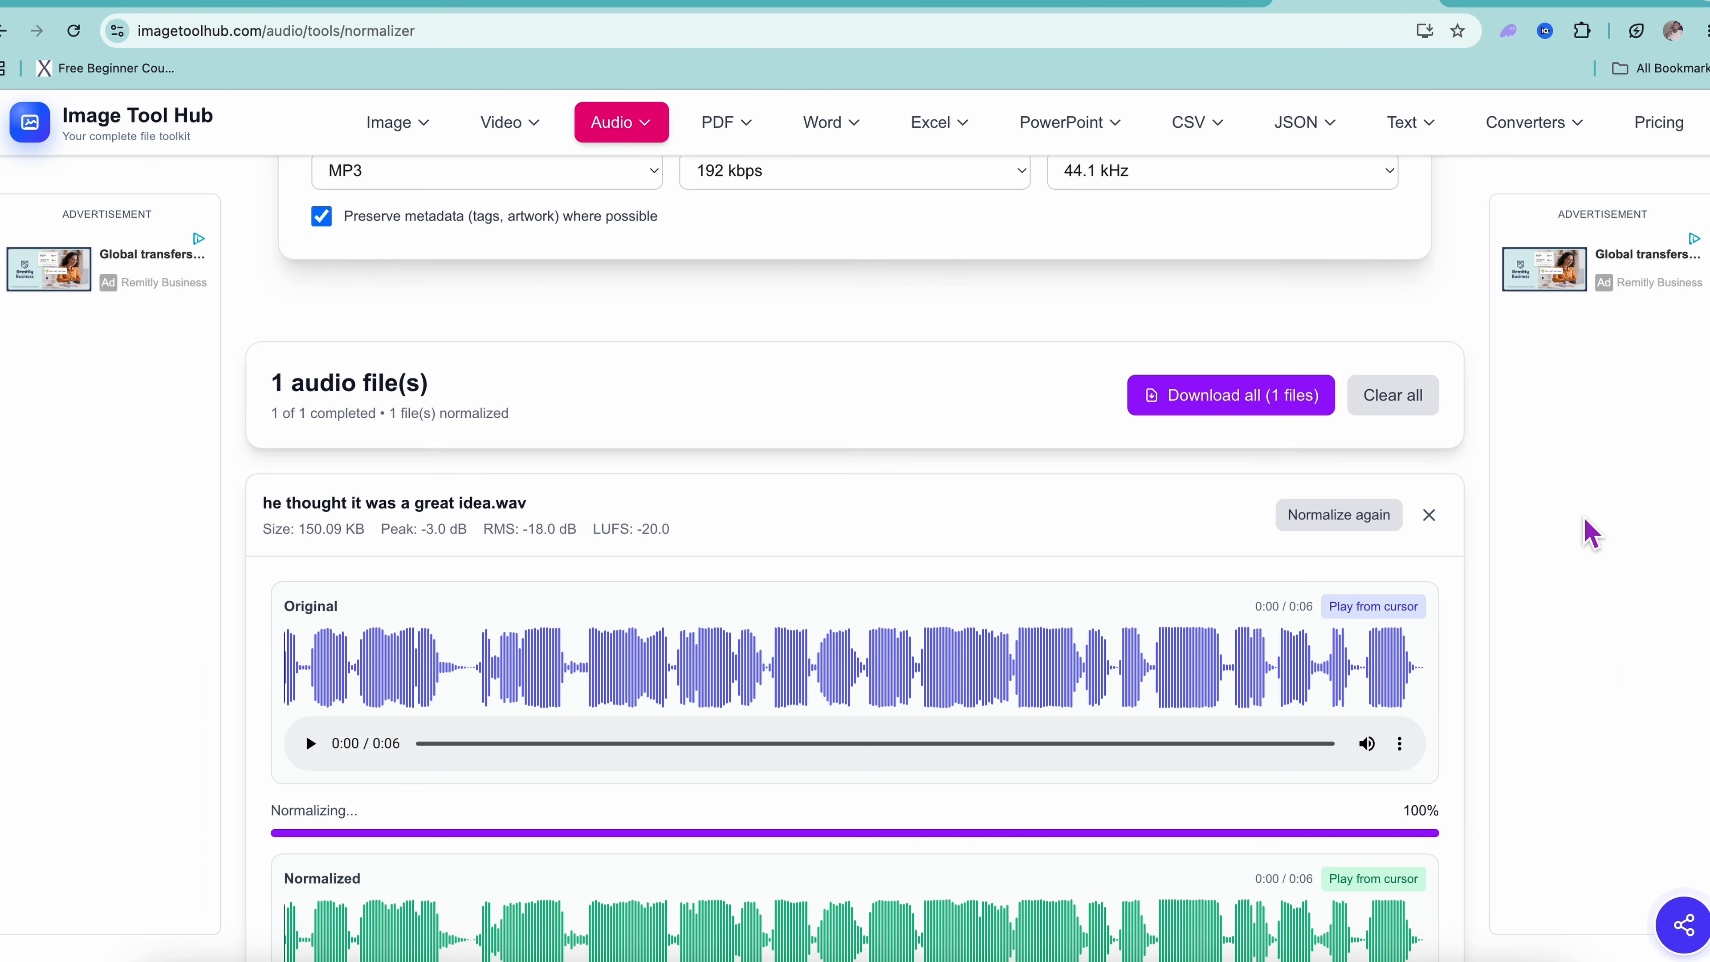
{"action": "scroll", "coordinate": [1585, 532], "scroll_direction": "down", "scroll_amount": 8}
{"action": "left_click", "coordinate": [841, 657]}
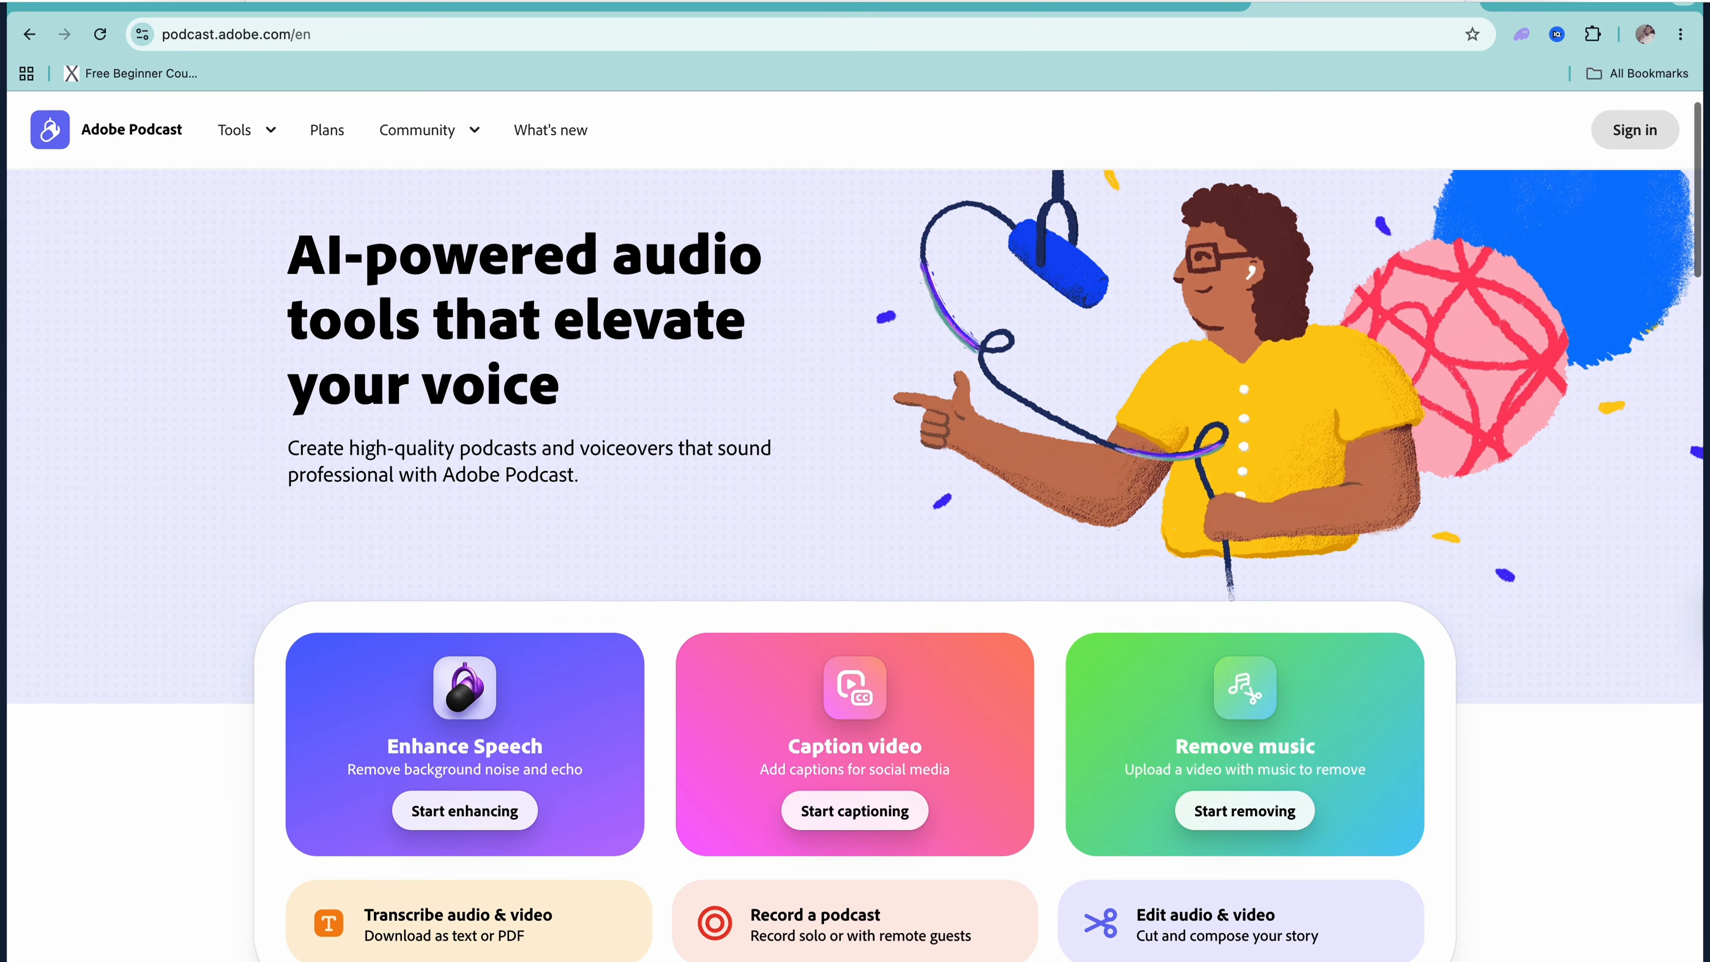
Switch to the Adobe Podcast website and look through its AI audio tools.
{"action": "scroll", "coordinate": [855, 539], "scroll_direction": "down", "scroll_amount": 3}
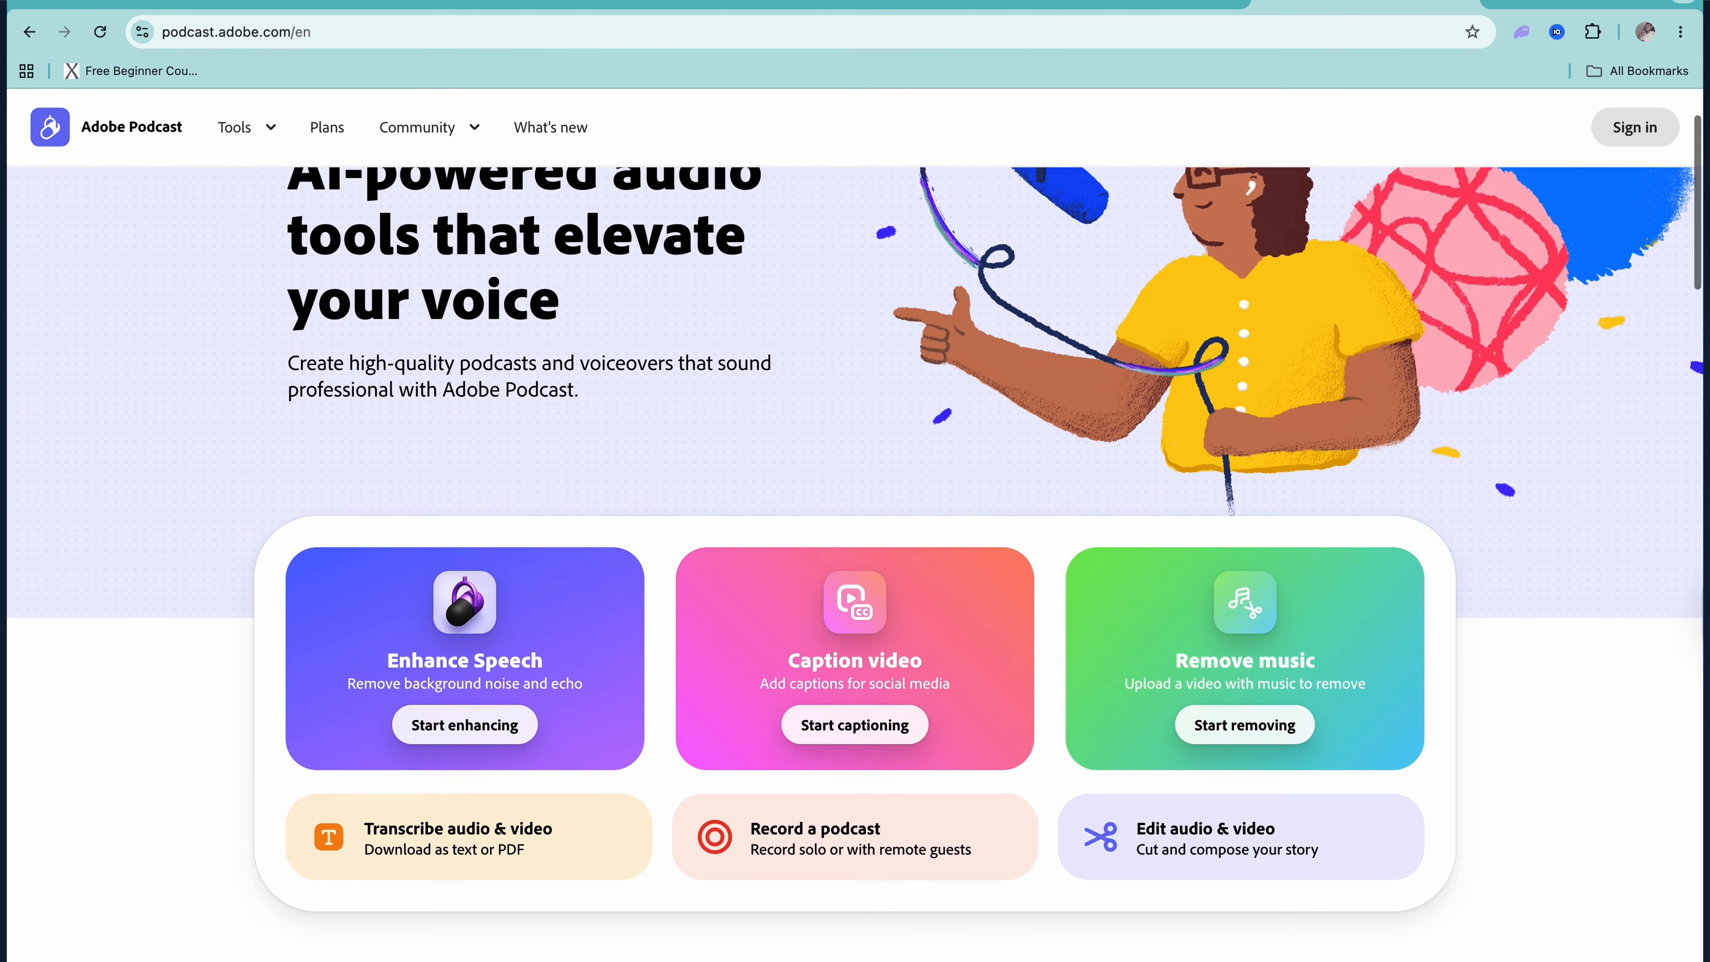
{"action": "scroll", "coordinate": [855, 539], "scroll_direction": "down", "scroll_amount": 2}
{"action": "scroll", "coordinate": [855, 539], "scroll_direction": "down", "scroll_amount": 10}
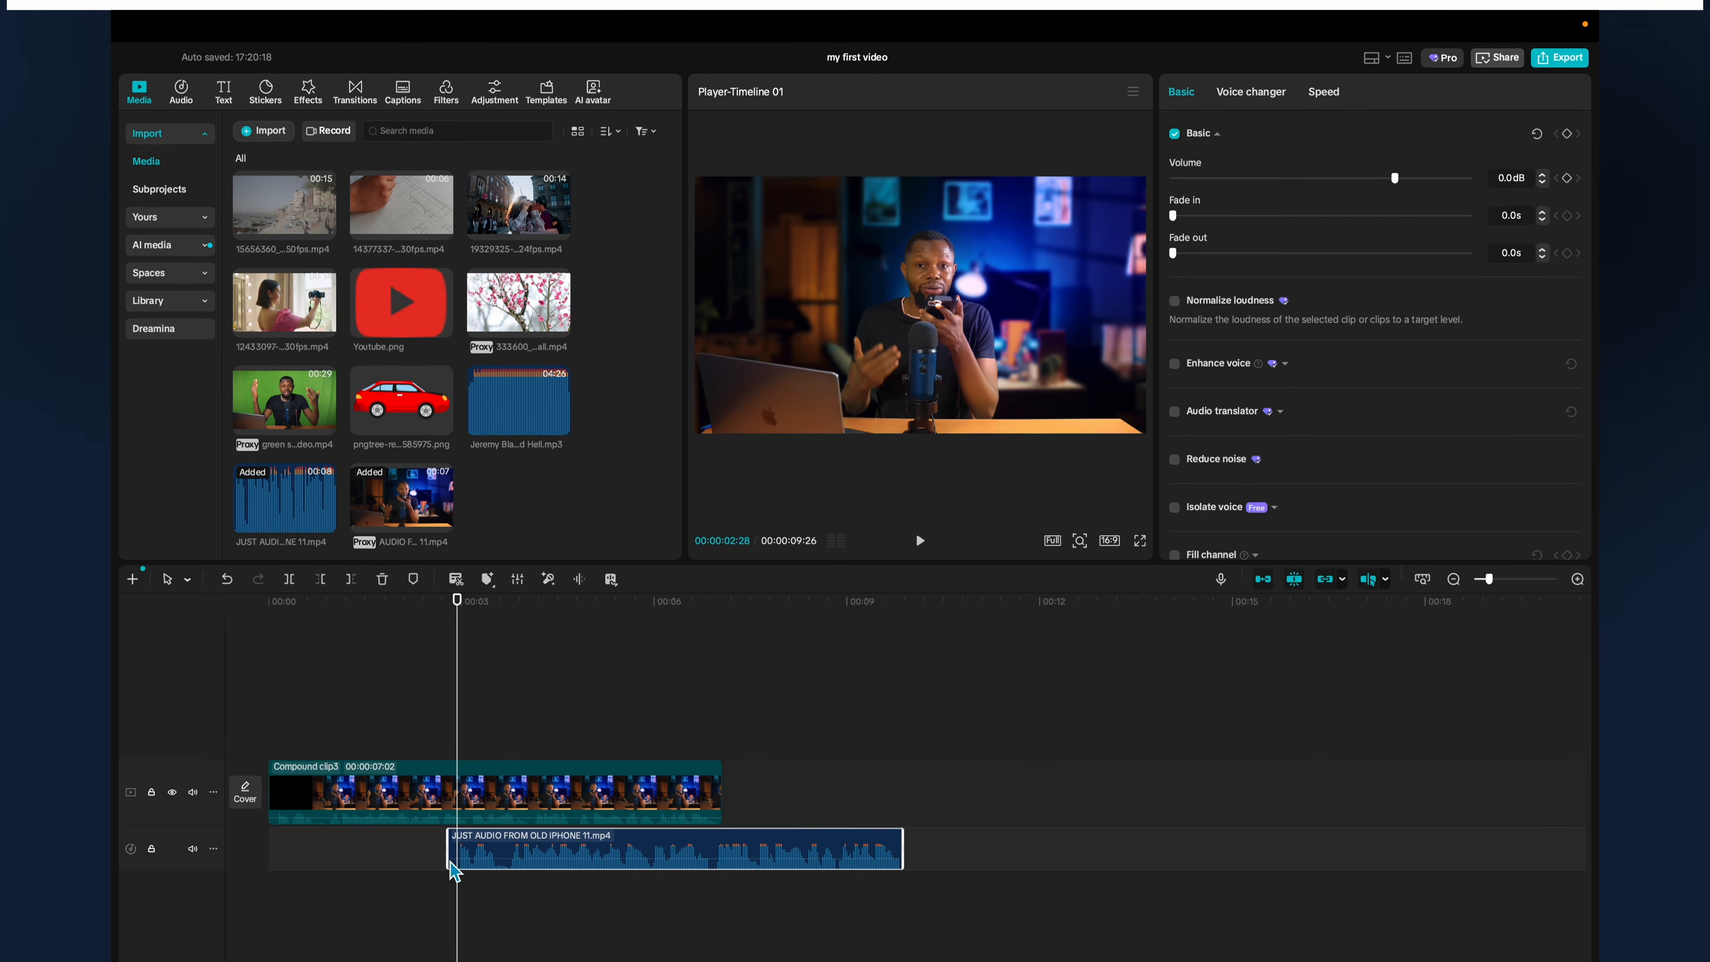
Back in CapCut, move the JUST AUDIO FROM OLD IPHONE 11.mp4 clip to the timeline start and set its volume to 4.1 dB after test playback.
{"action": "left_click_drag", "start_coordinate": [566, 847], "coordinate": [387, 840]}
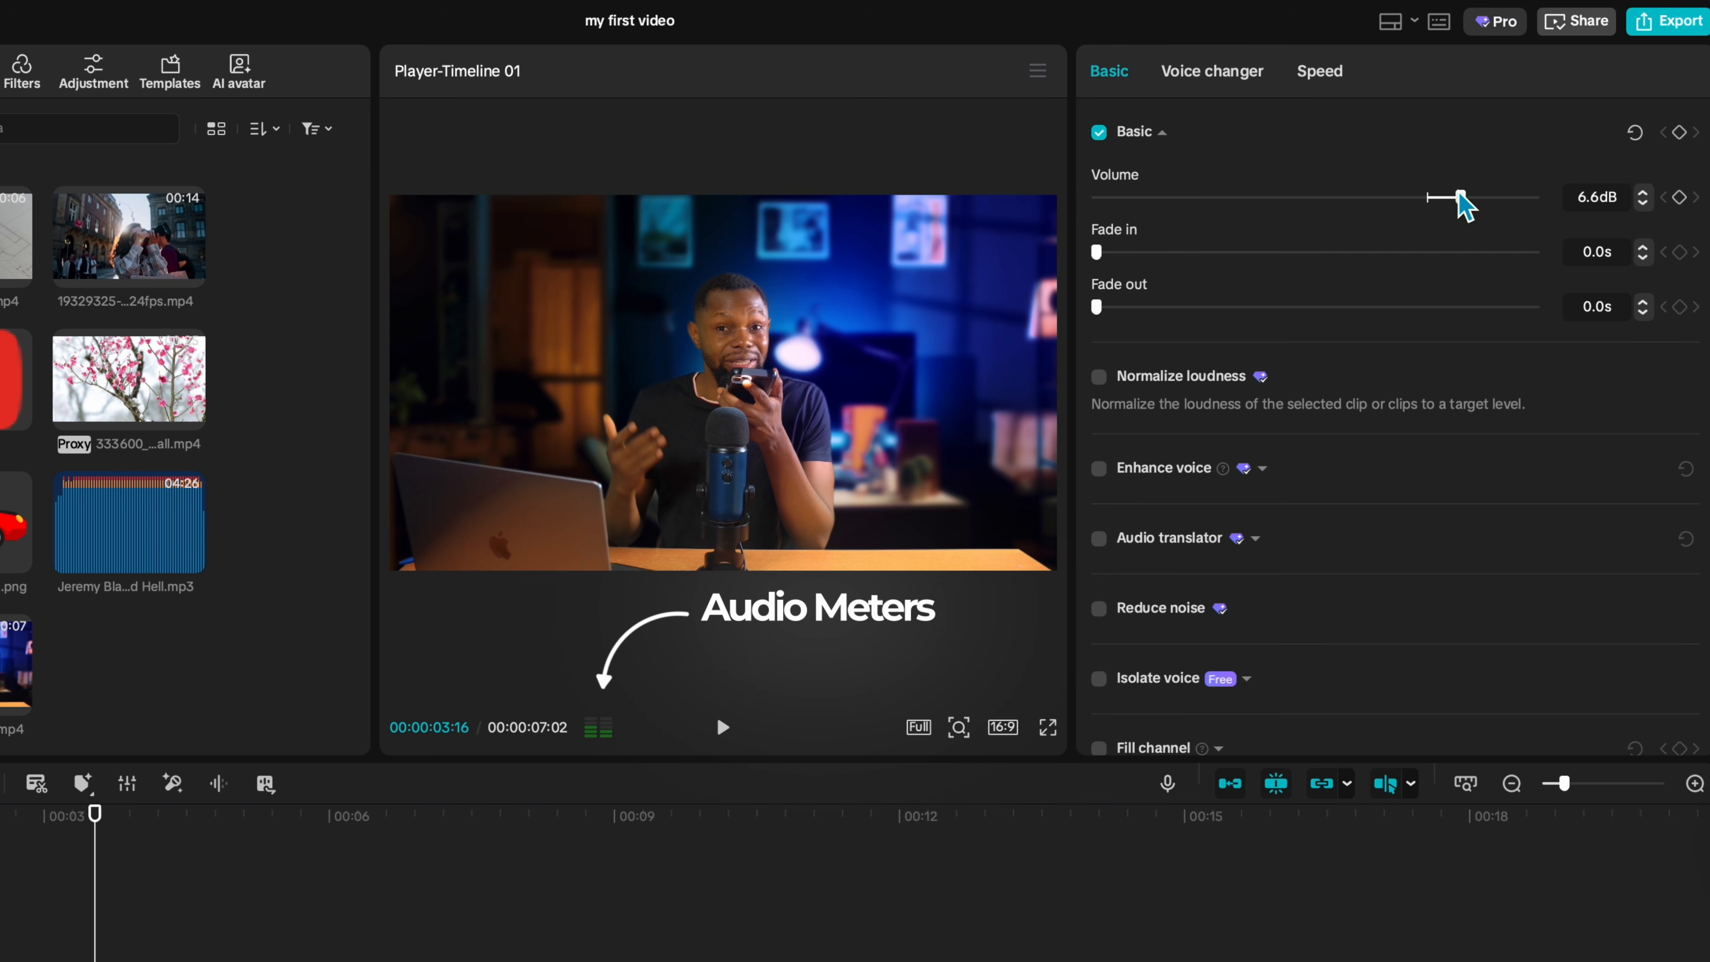
{"action": "left_click", "coordinate": [1, 820]}
{"action": "key", "text": "space"}
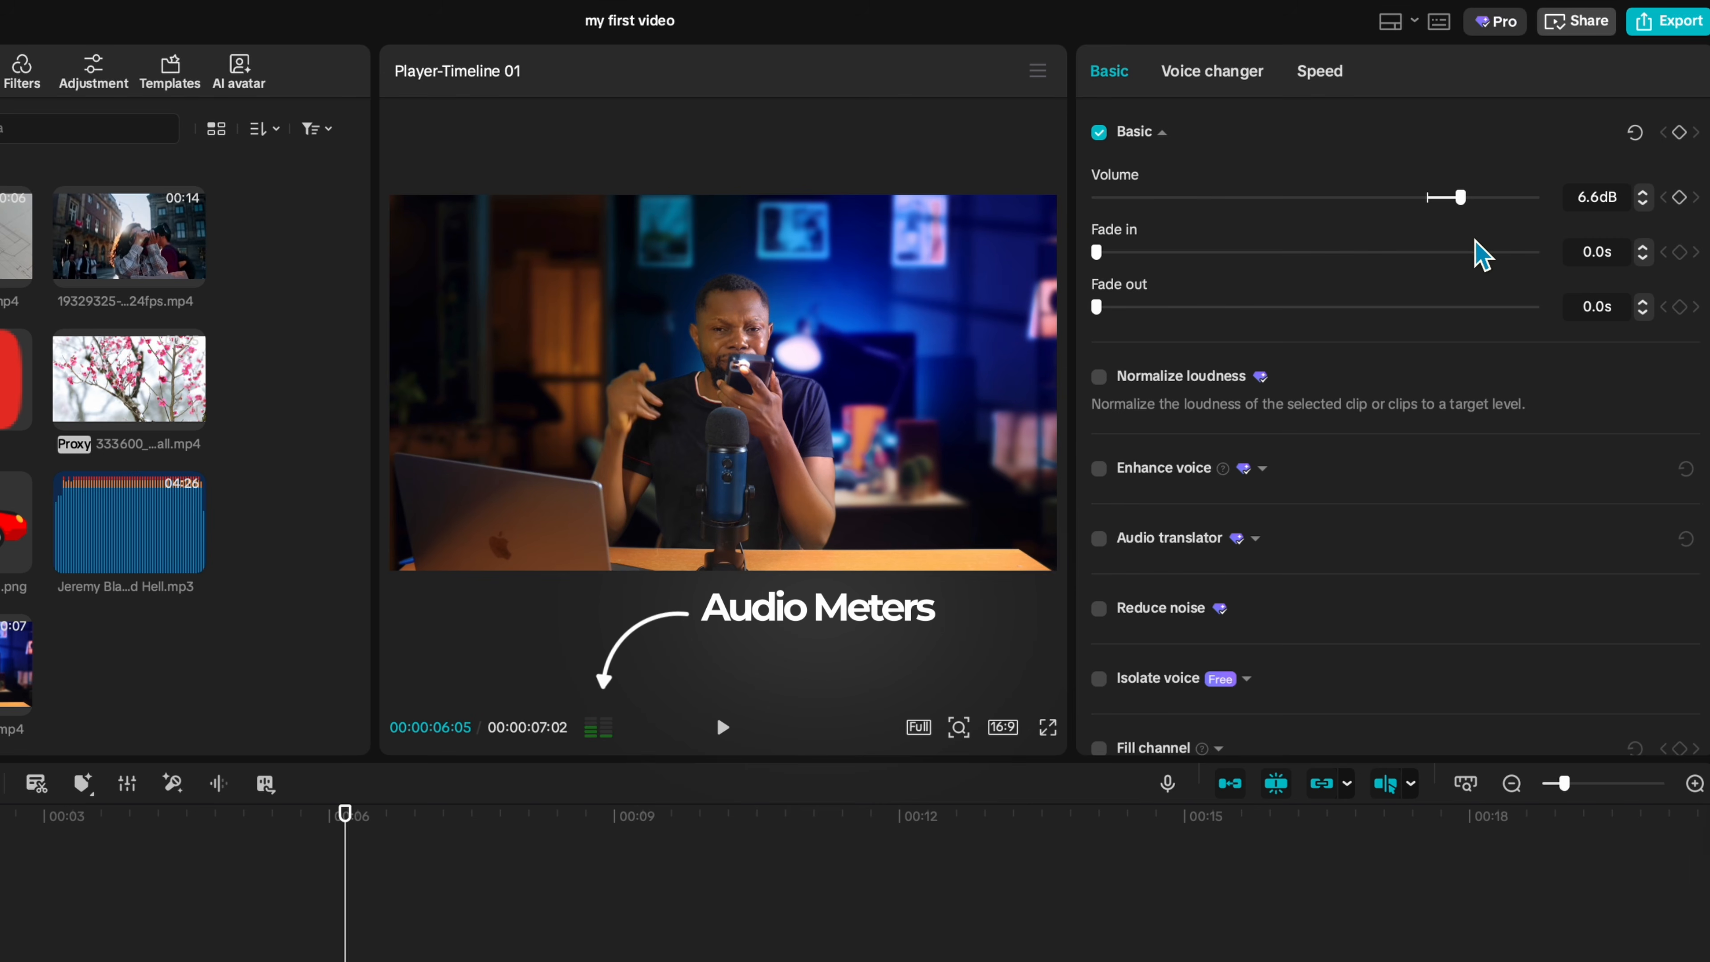
{"action": "left_click_drag", "start_coordinate": [1467, 198], "coordinate": [1450, 197]}
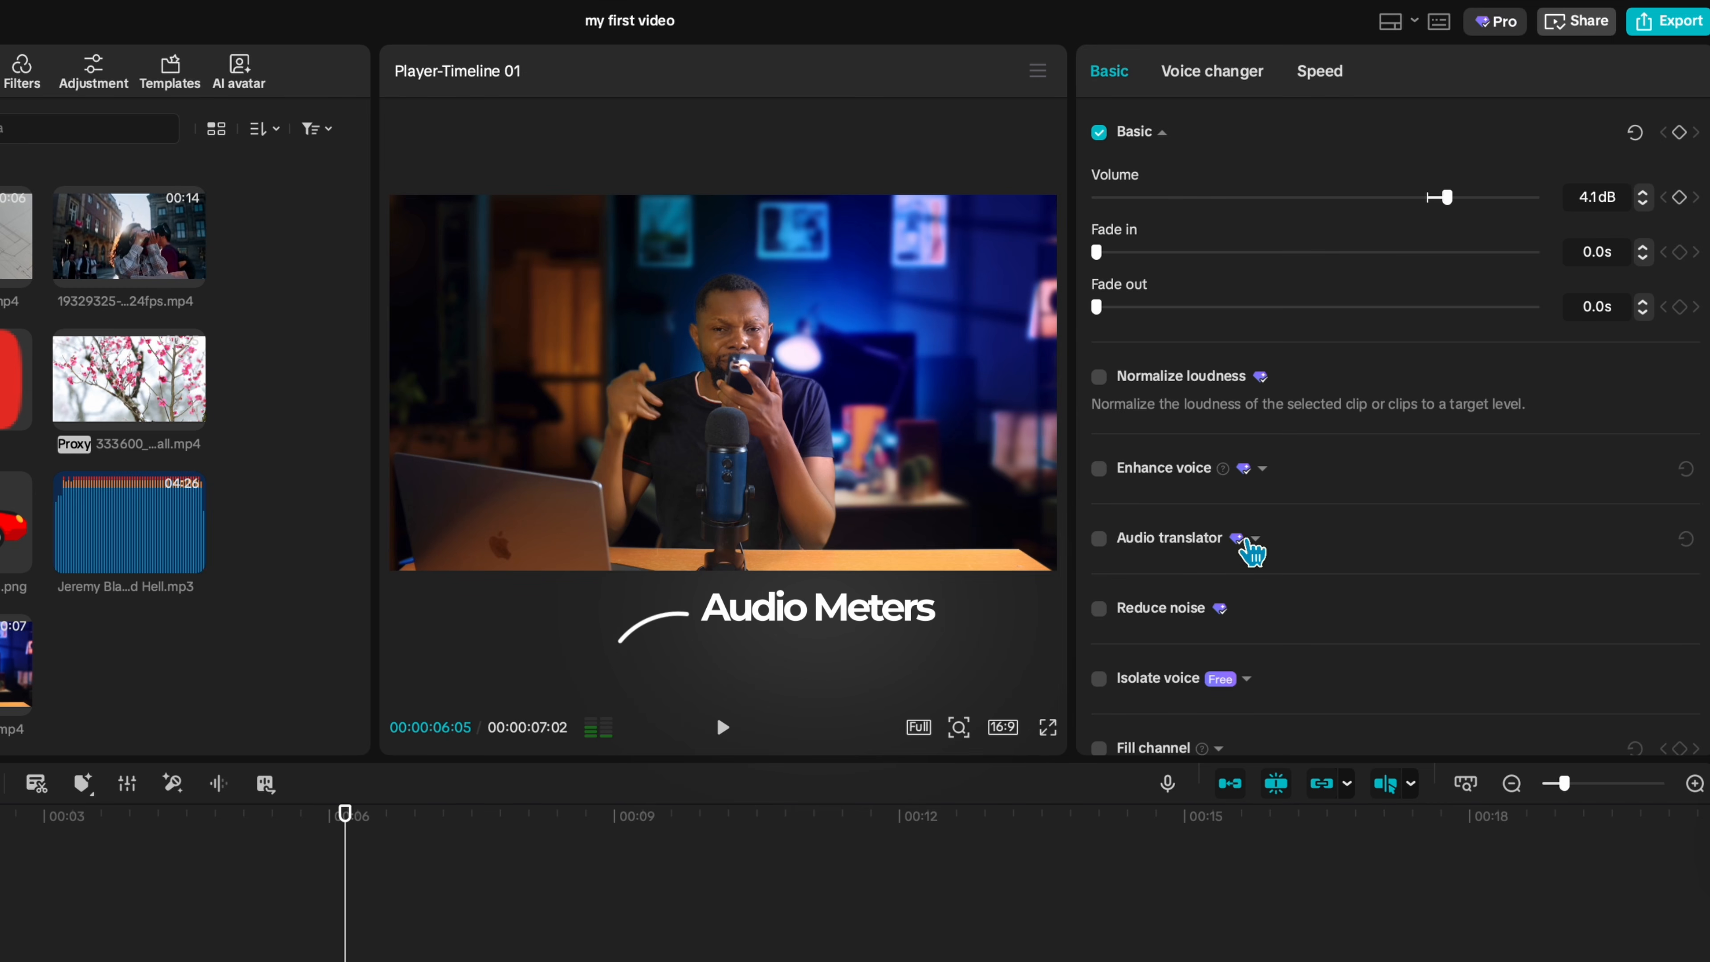
Turn on Isolate voice for the separate audio clip.
{"action": "scroll", "coordinate": [1252, 551], "scroll_direction": "down", "scroll_amount": 2}
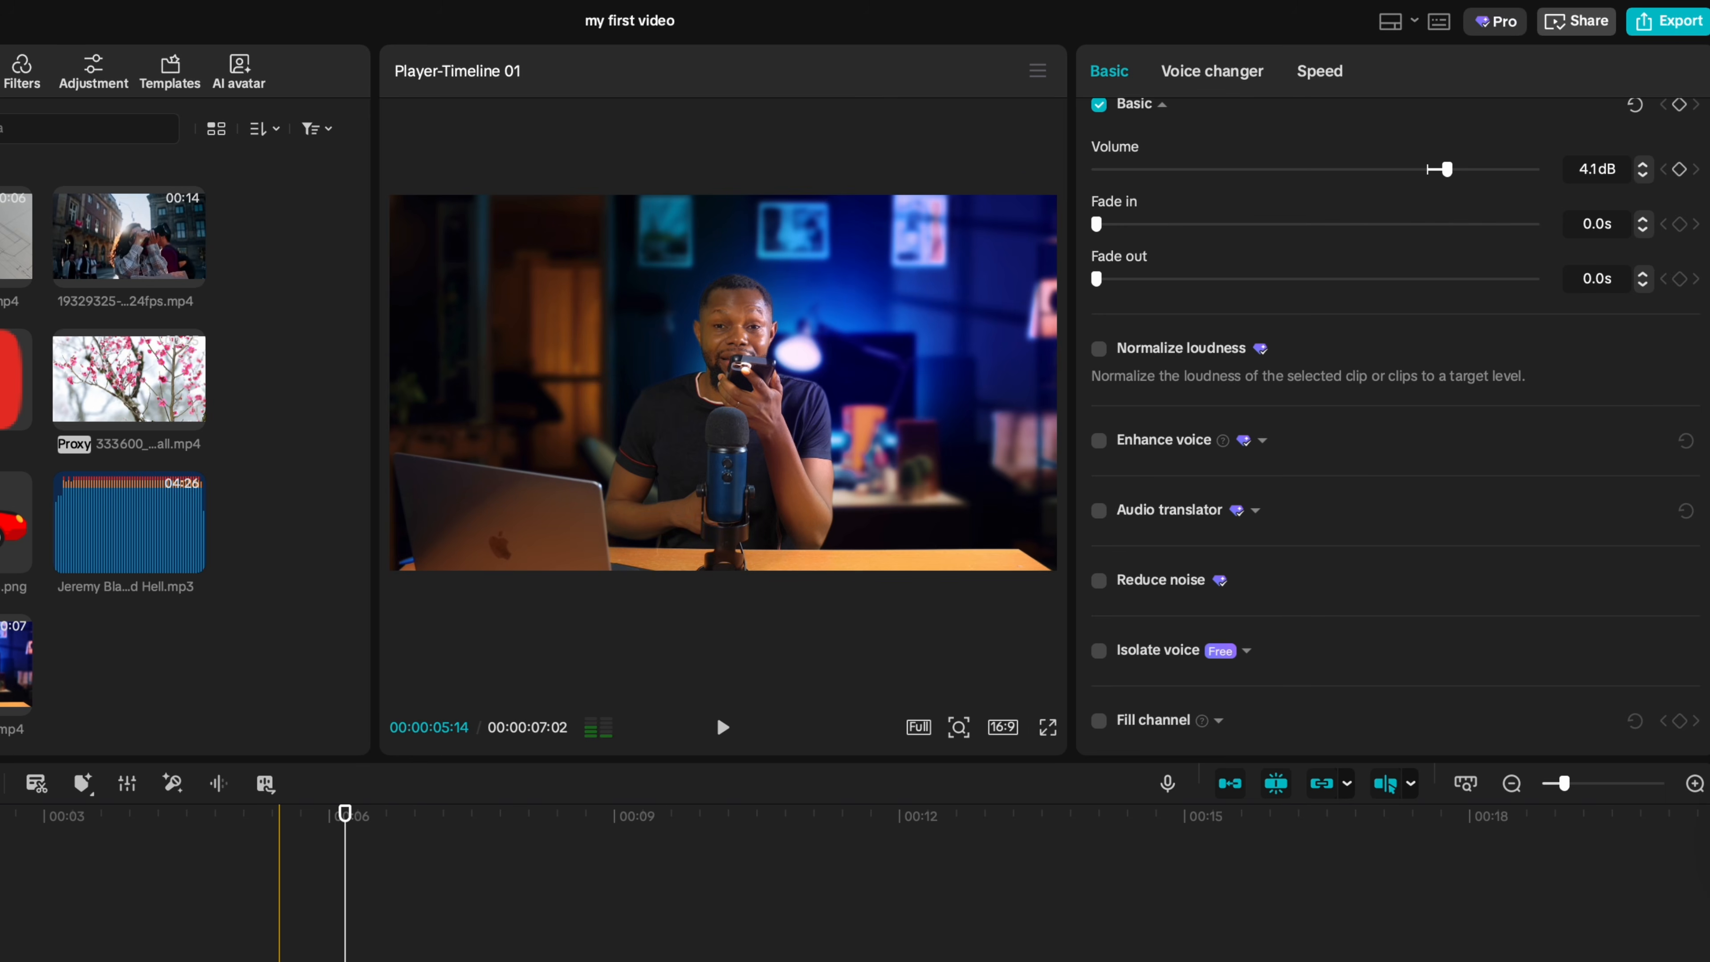
{"action": "left_click", "coordinate": [1099, 651]}
{"action": "scroll", "coordinate": [1363, 652], "scroll_direction": "down", "scroll_amount": 1}
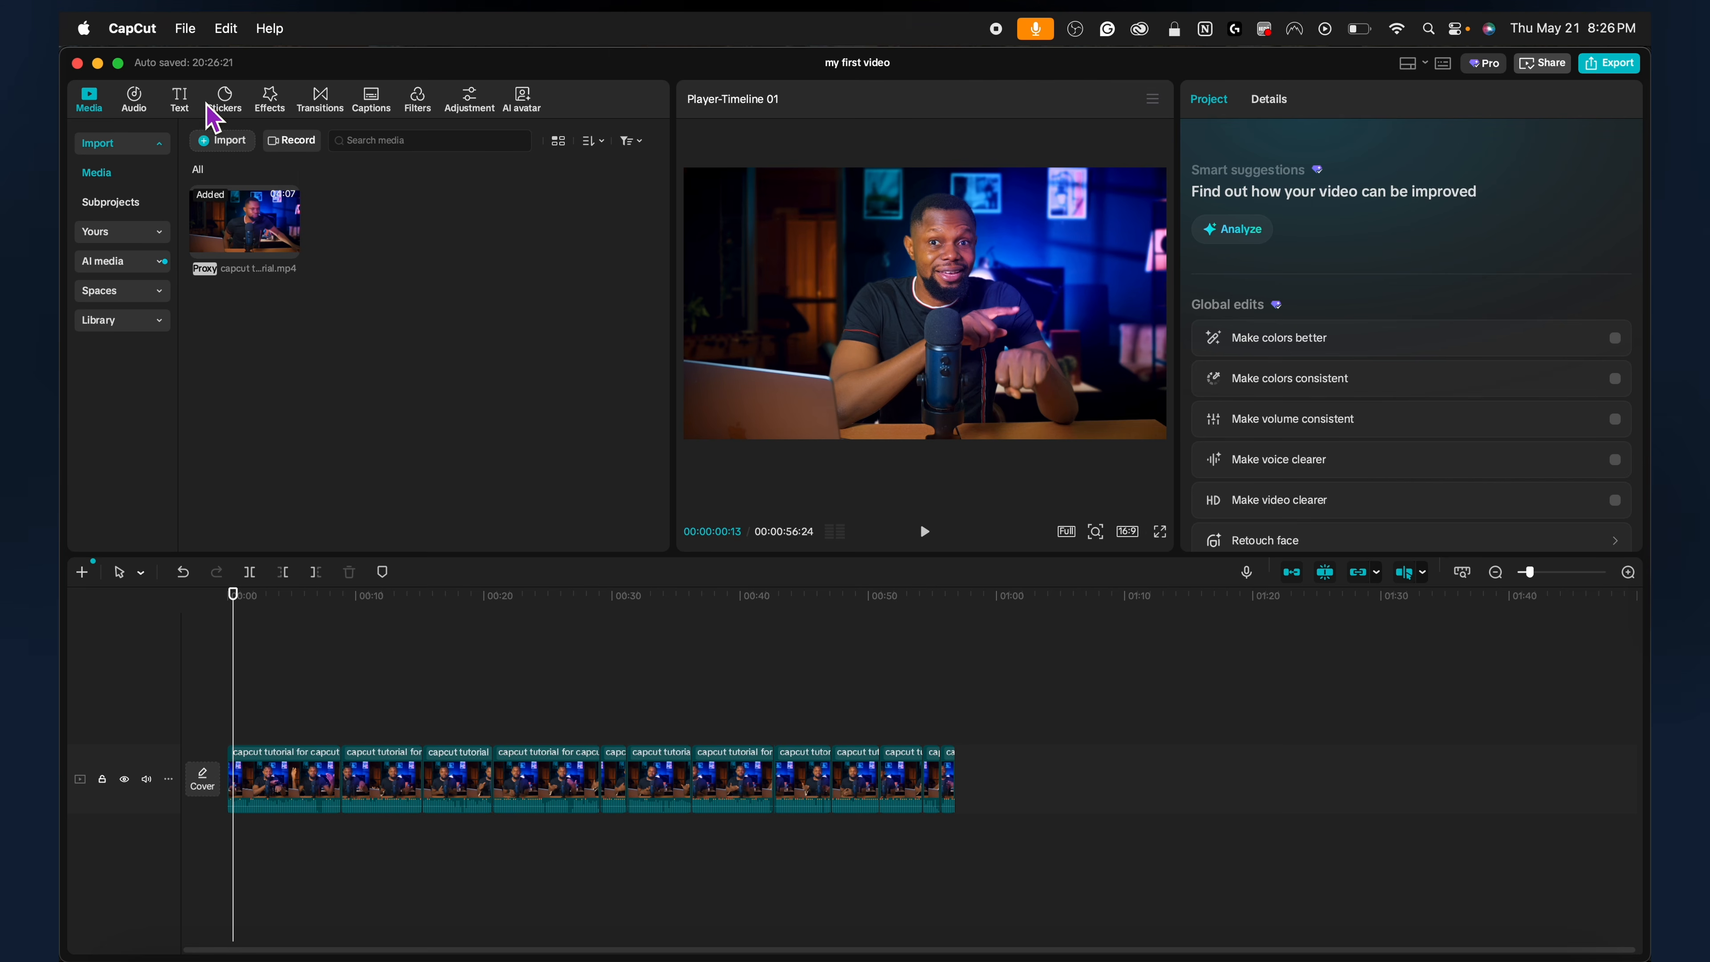
Generate auto captions for the whole video with English as the spoken language and no bilingual captions.
{"action": "left_click", "coordinate": [181, 101]}
{"action": "left_click", "coordinate": [121, 263]}
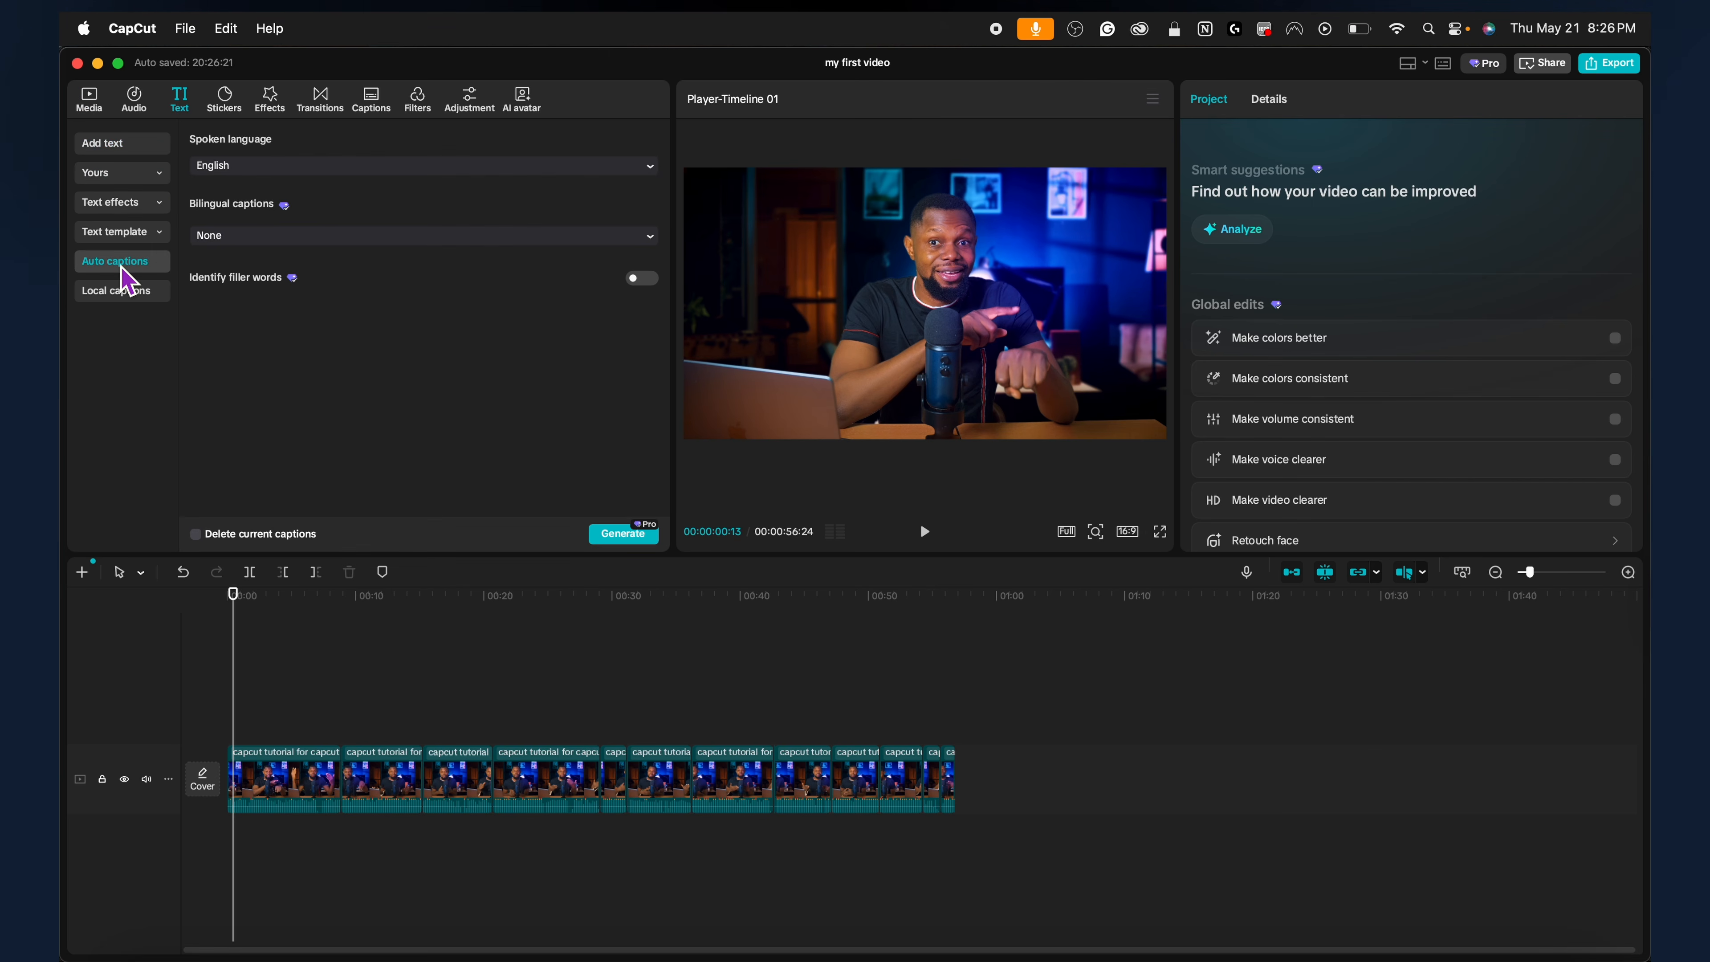
{"action": "left_click", "coordinate": [349, 178]}
{"action": "scroll", "coordinate": [290, 269], "scroll_direction": "down", "scroll_amount": 2}
{"action": "left_click", "coordinate": [286, 277]}
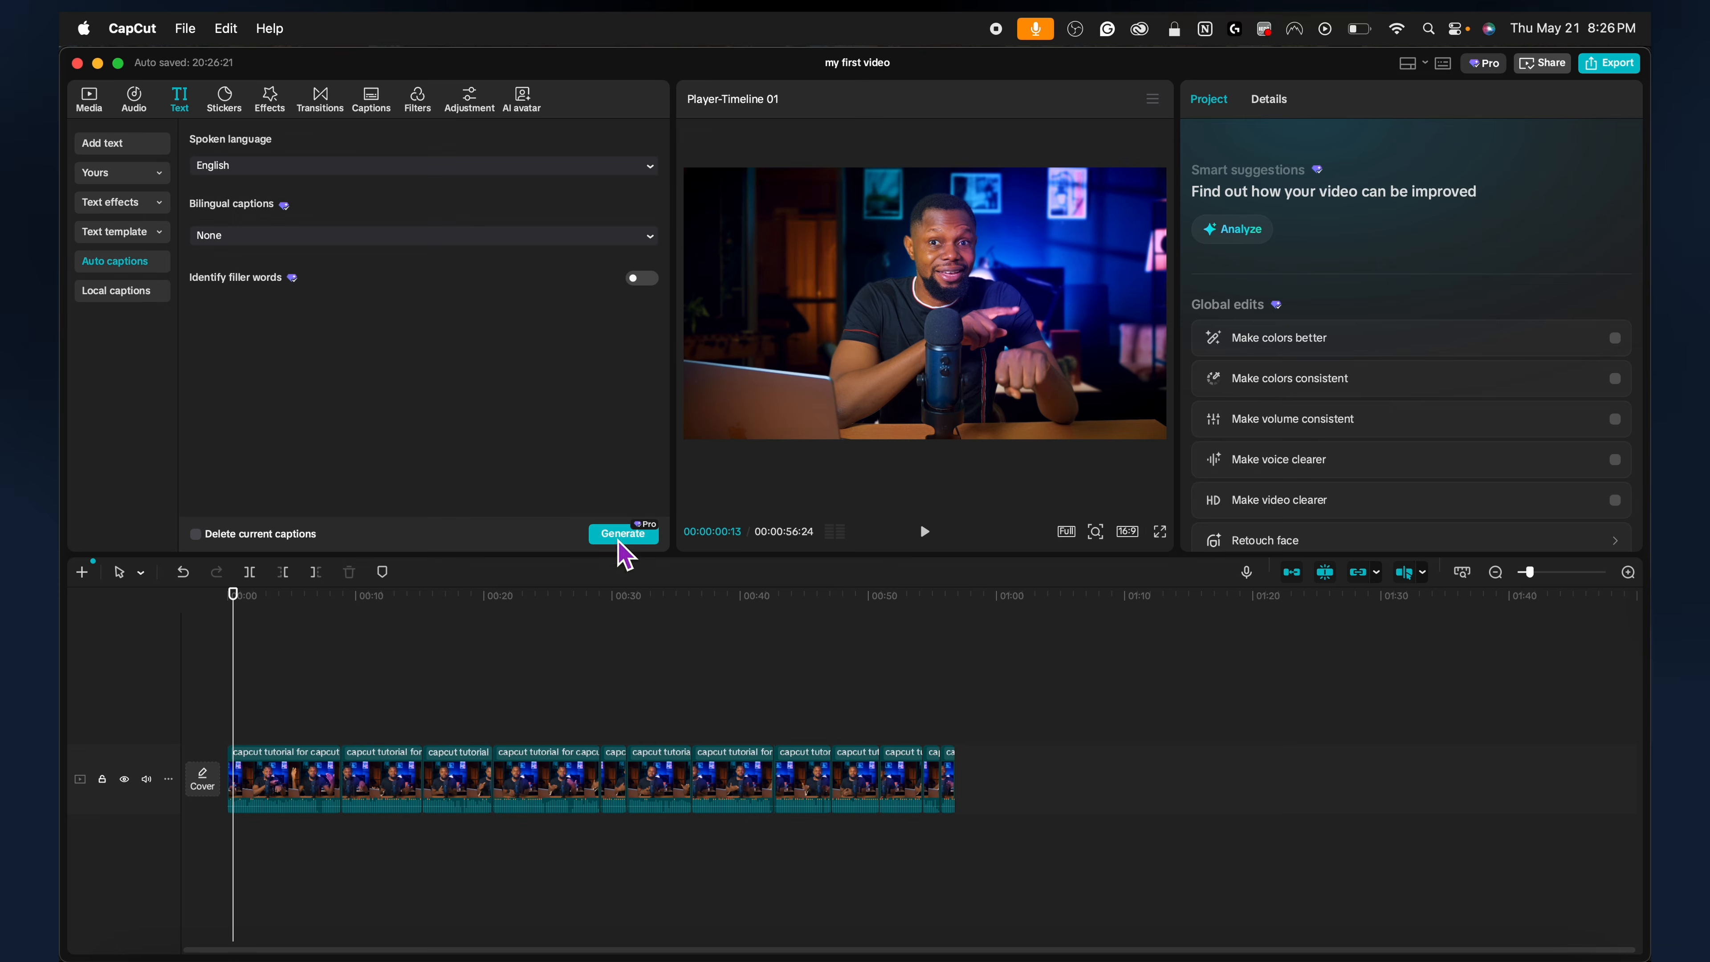
{"action": "left_click", "coordinate": [617, 536]}
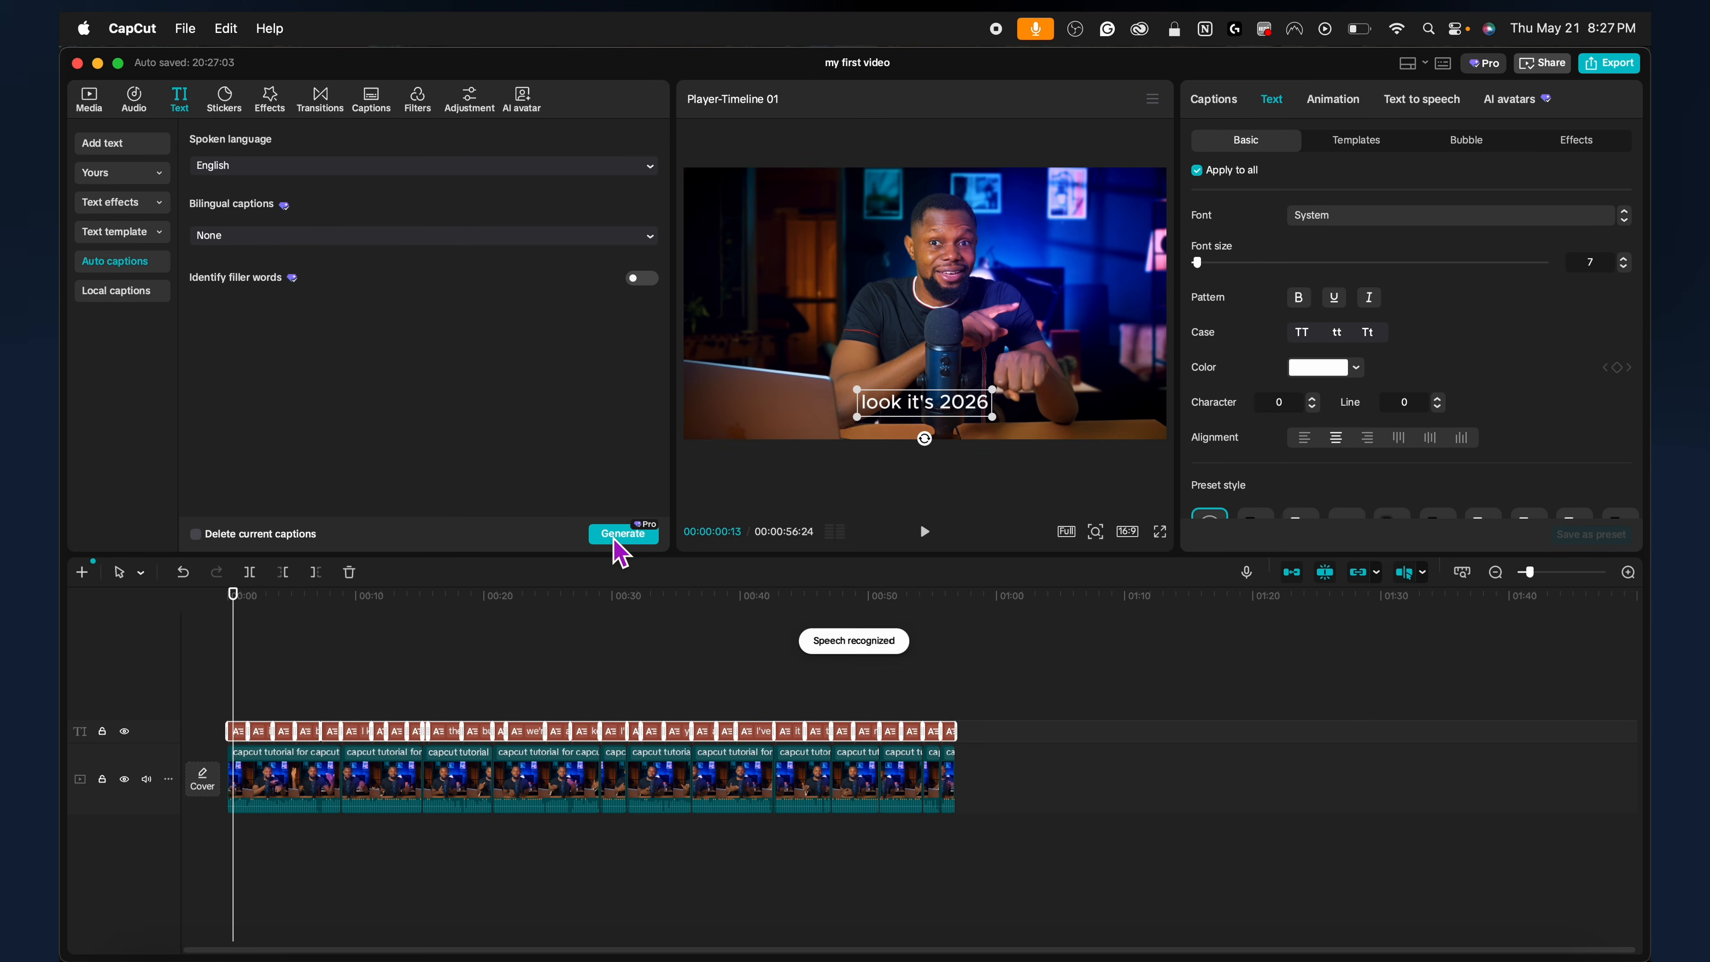
Apply the green QUICK text template from the Trending group to all generated captions.
{"action": "left_click_drag", "start_coordinate": [572, 595], "coordinate": [611, 606]}
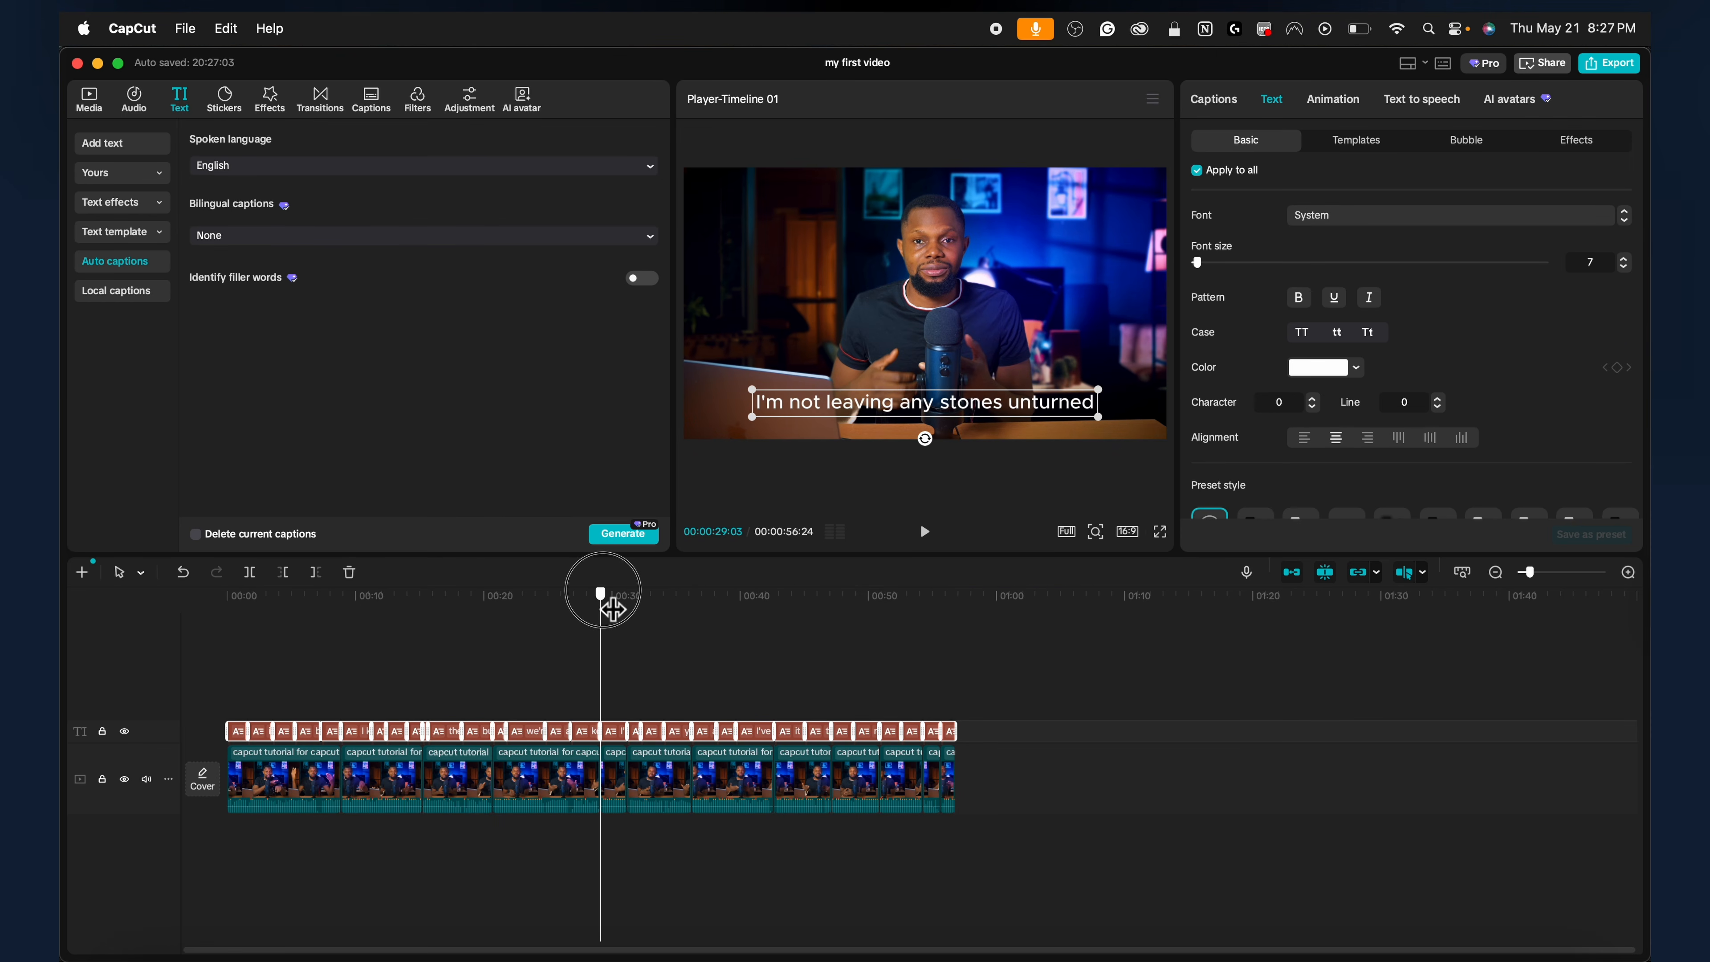
{"action": "left_click", "coordinate": [1364, 147]}
{"action": "scroll", "coordinate": [1350, 310], "scroll_direction": "down", "scroll_amount": 2}
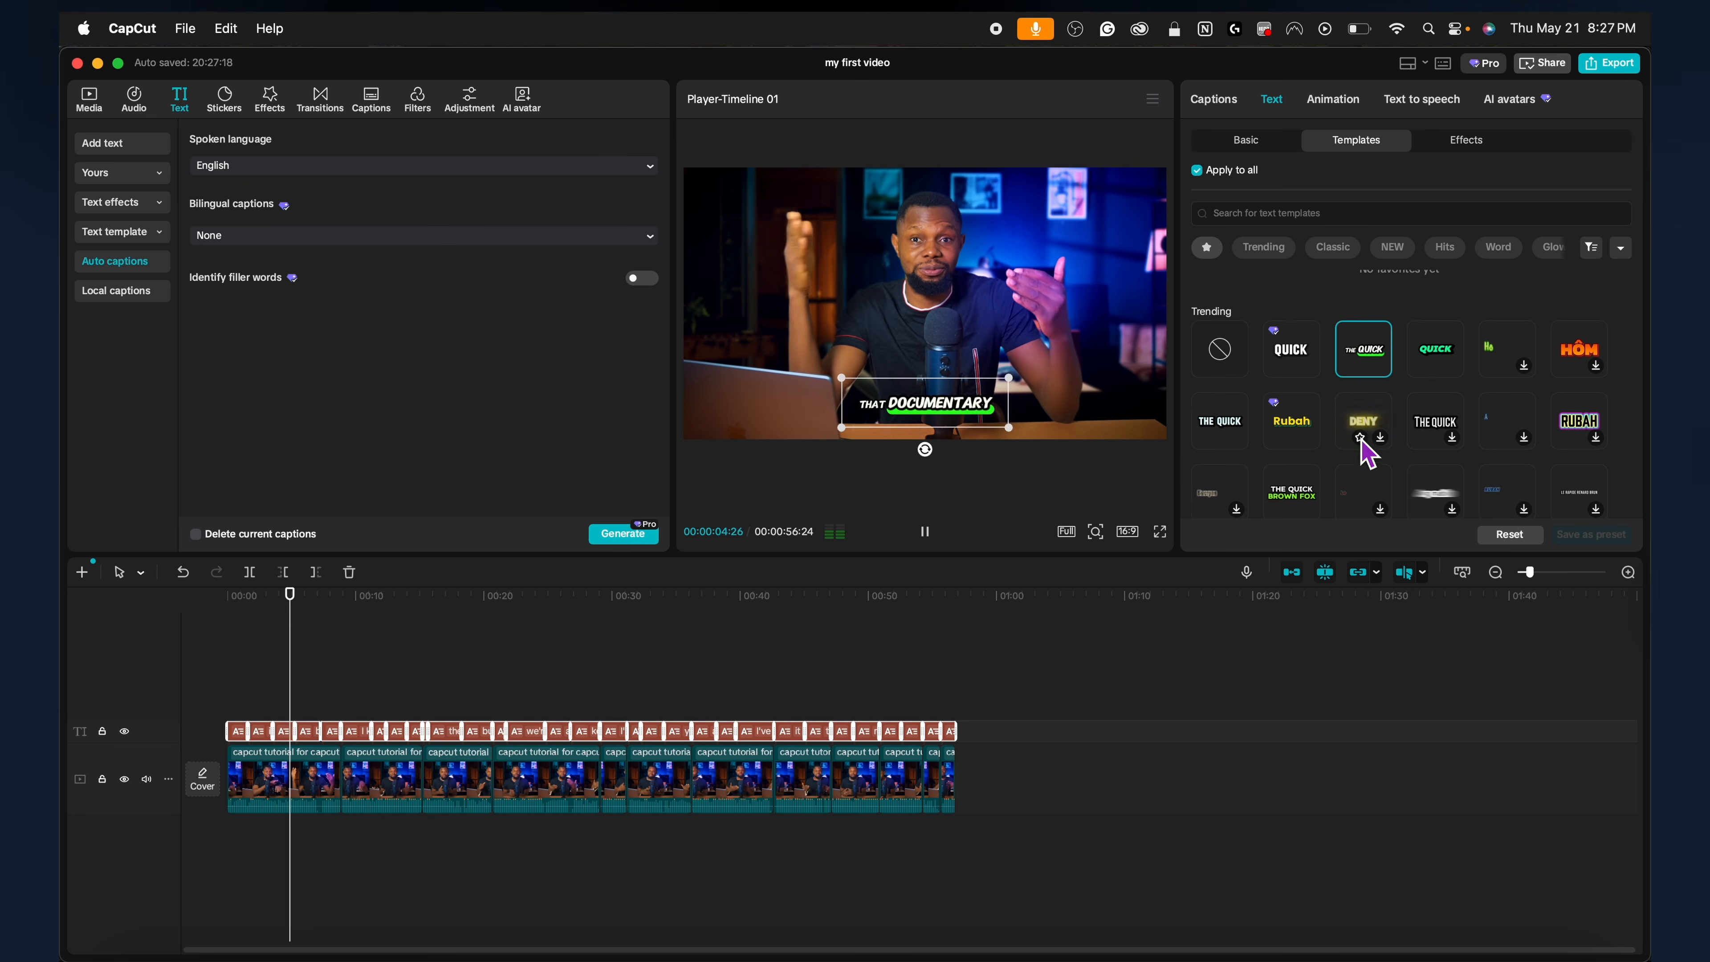
{"action": "left_click", "coordinate": [1425, 354]}
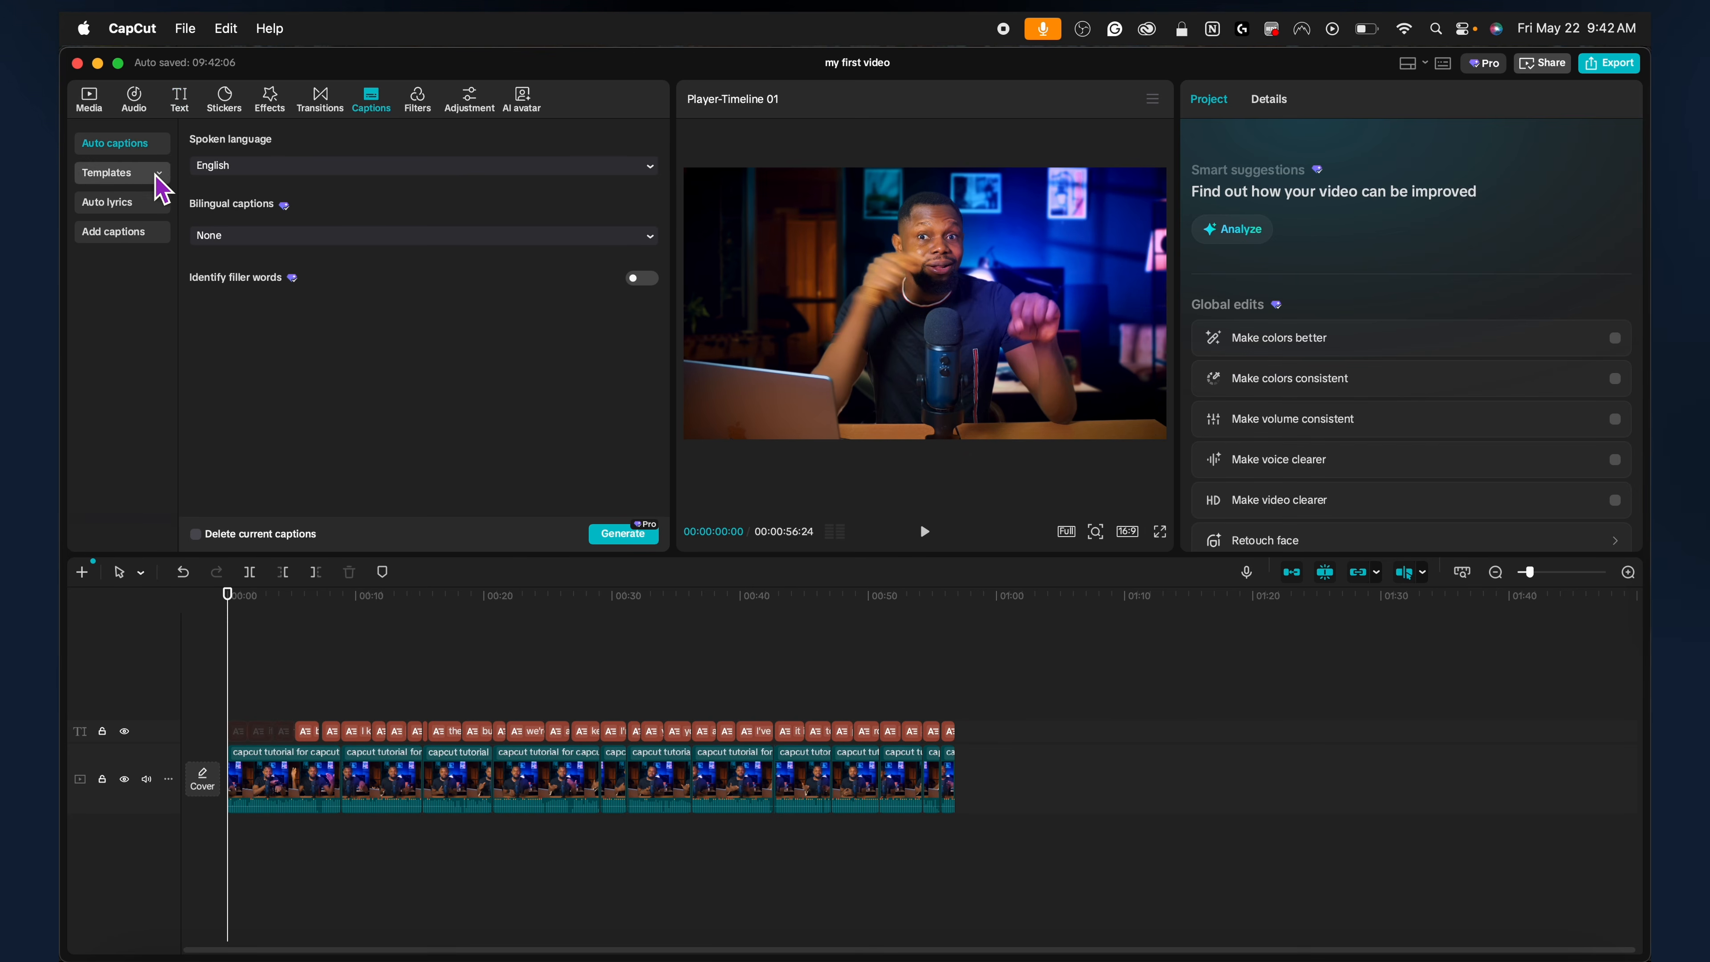
Place a Classic caption template above the captions at the start of the timeline and set its text to "LOOK IT'S 2026.".
{"action": "left_click", "coordinate": [121, 173]}
{"action": "left_click_drag", "start_coordinate": [317, 226], "coordinate": [242, 701]}
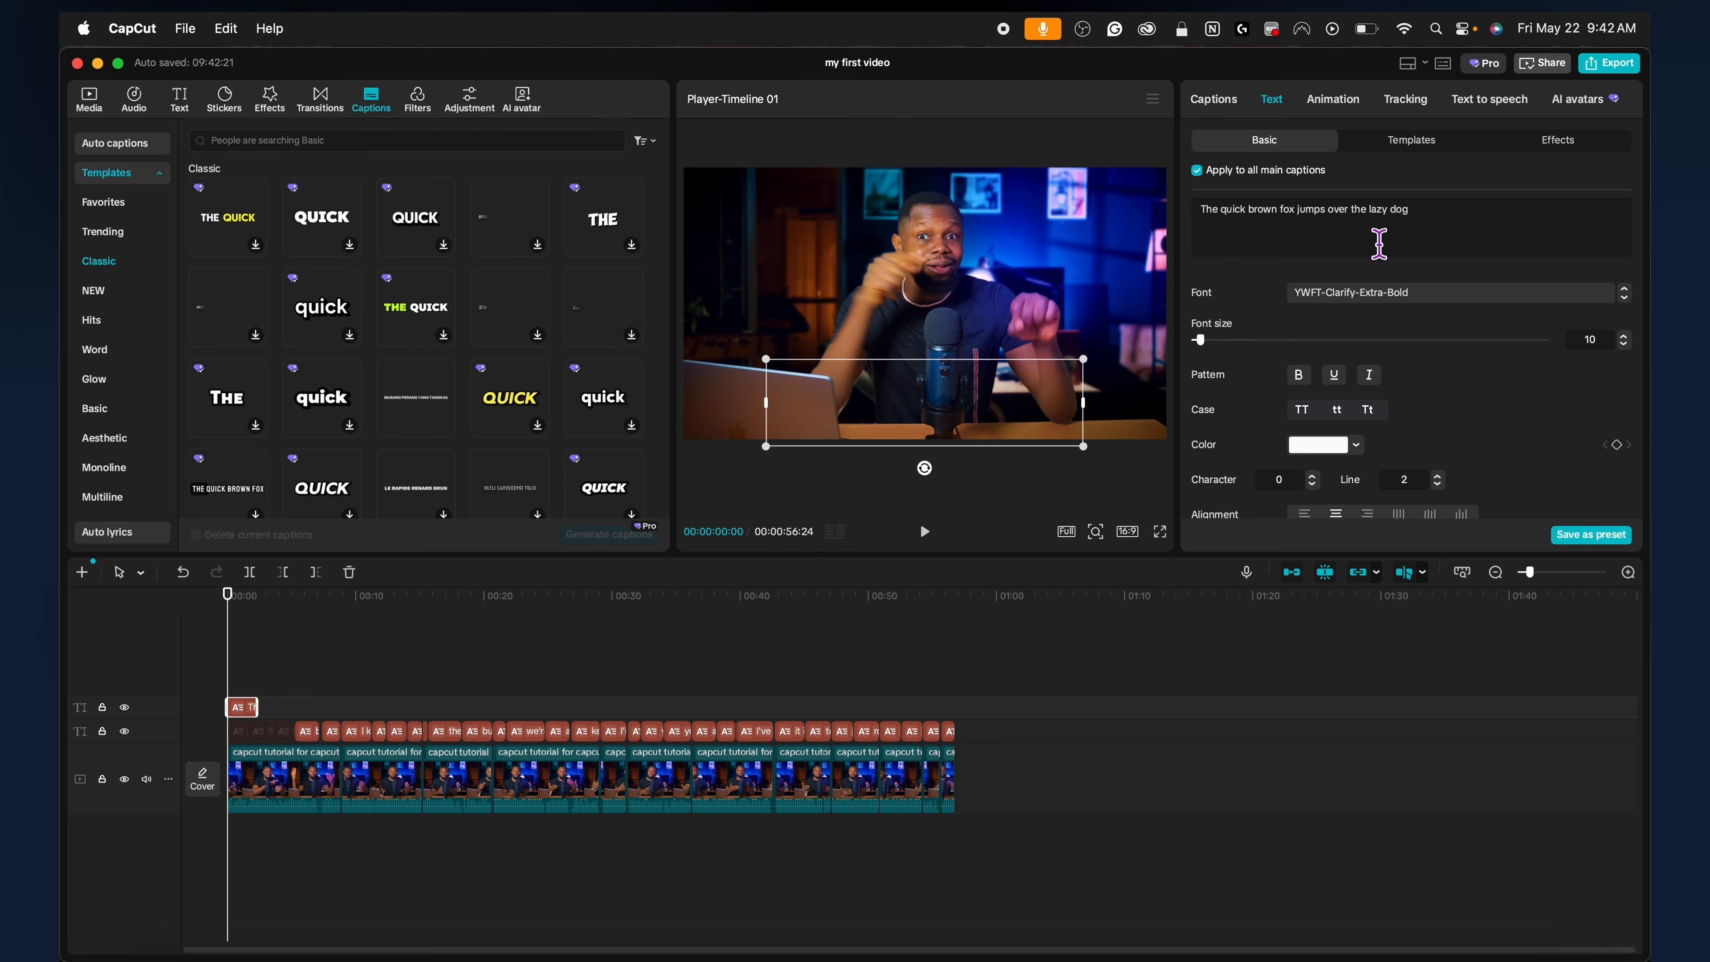
{"action": "type", "text": "LOOK IT'S 2026."}
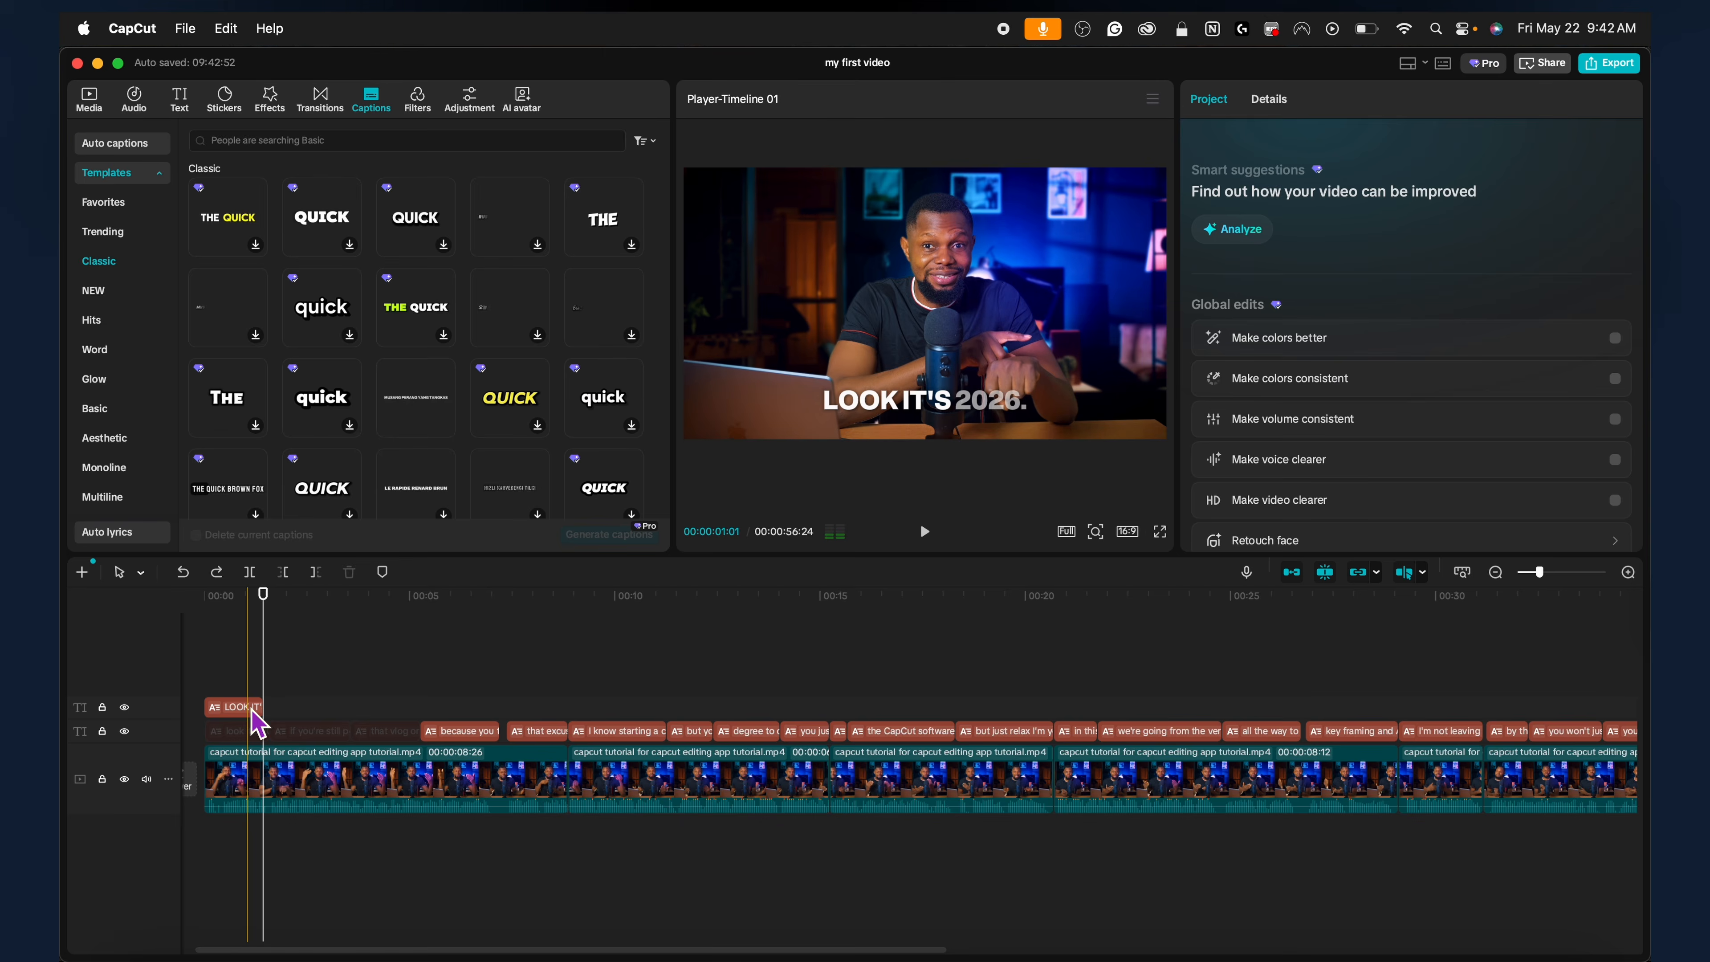
Duplicate the manual template caption along the timeline, set the copy's text to "If you're still", and add another copy after it.
{"action": "left_click_drag", "start_coordinate": [252, 721], "coordinate": [324, 723]}
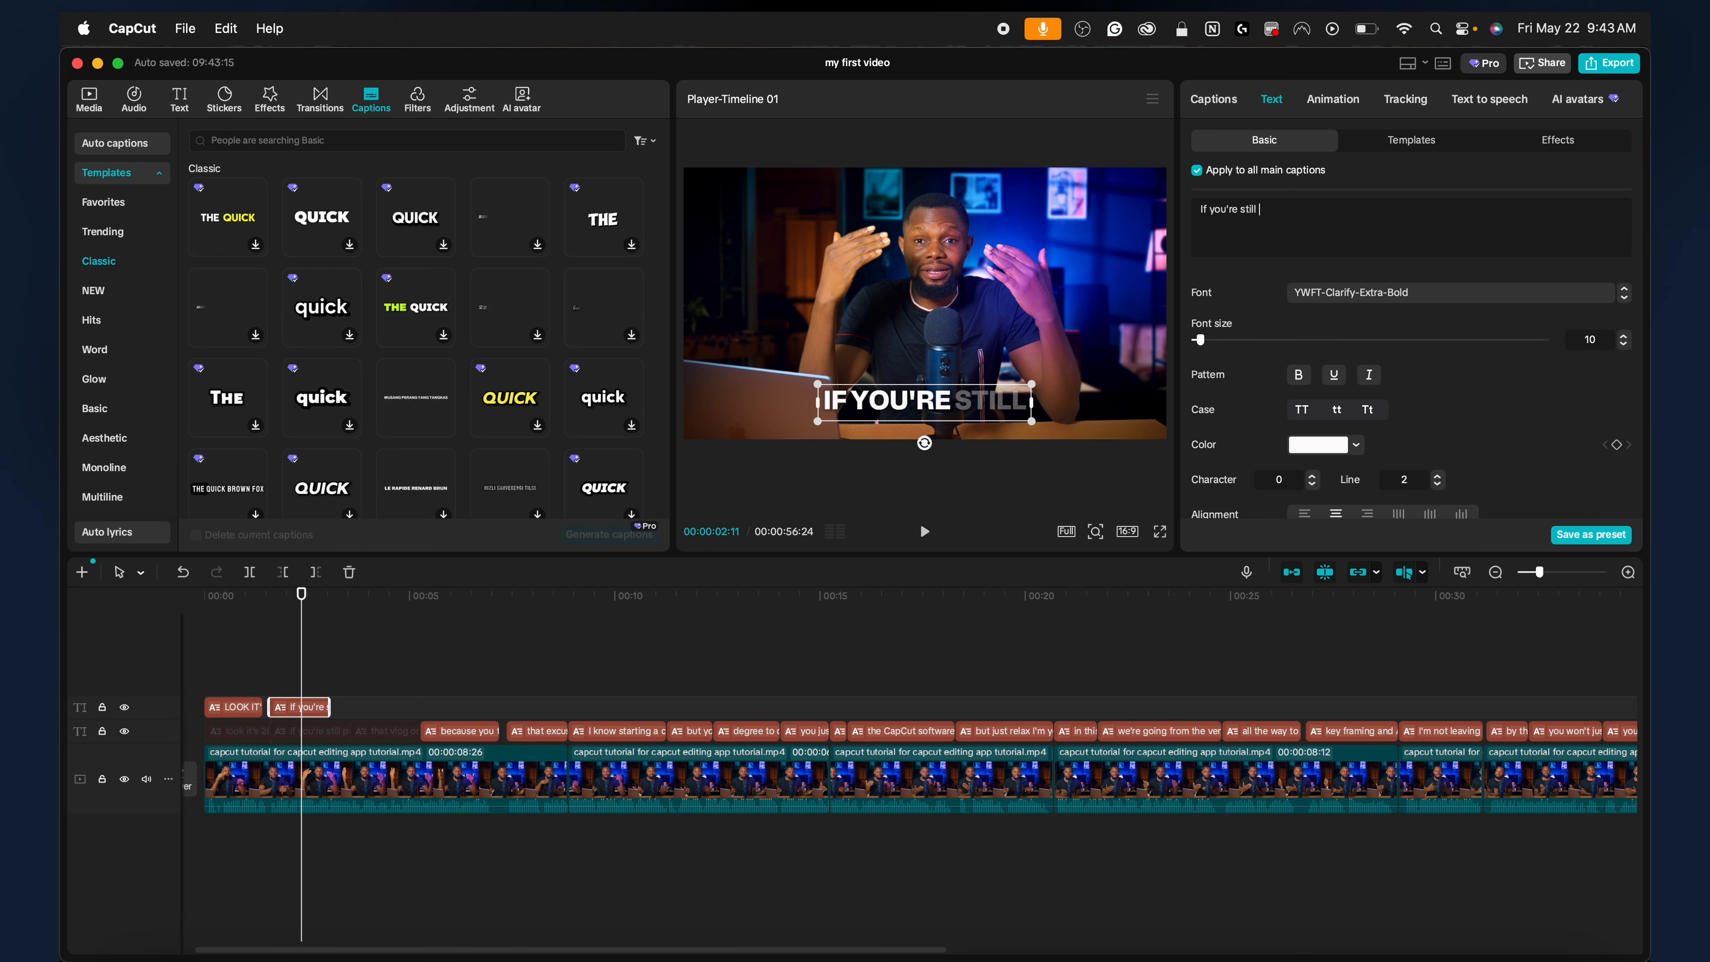
{"action": "left_click_drag", "start_coordinate": [307, 707], "coordinate": [351, 718]}
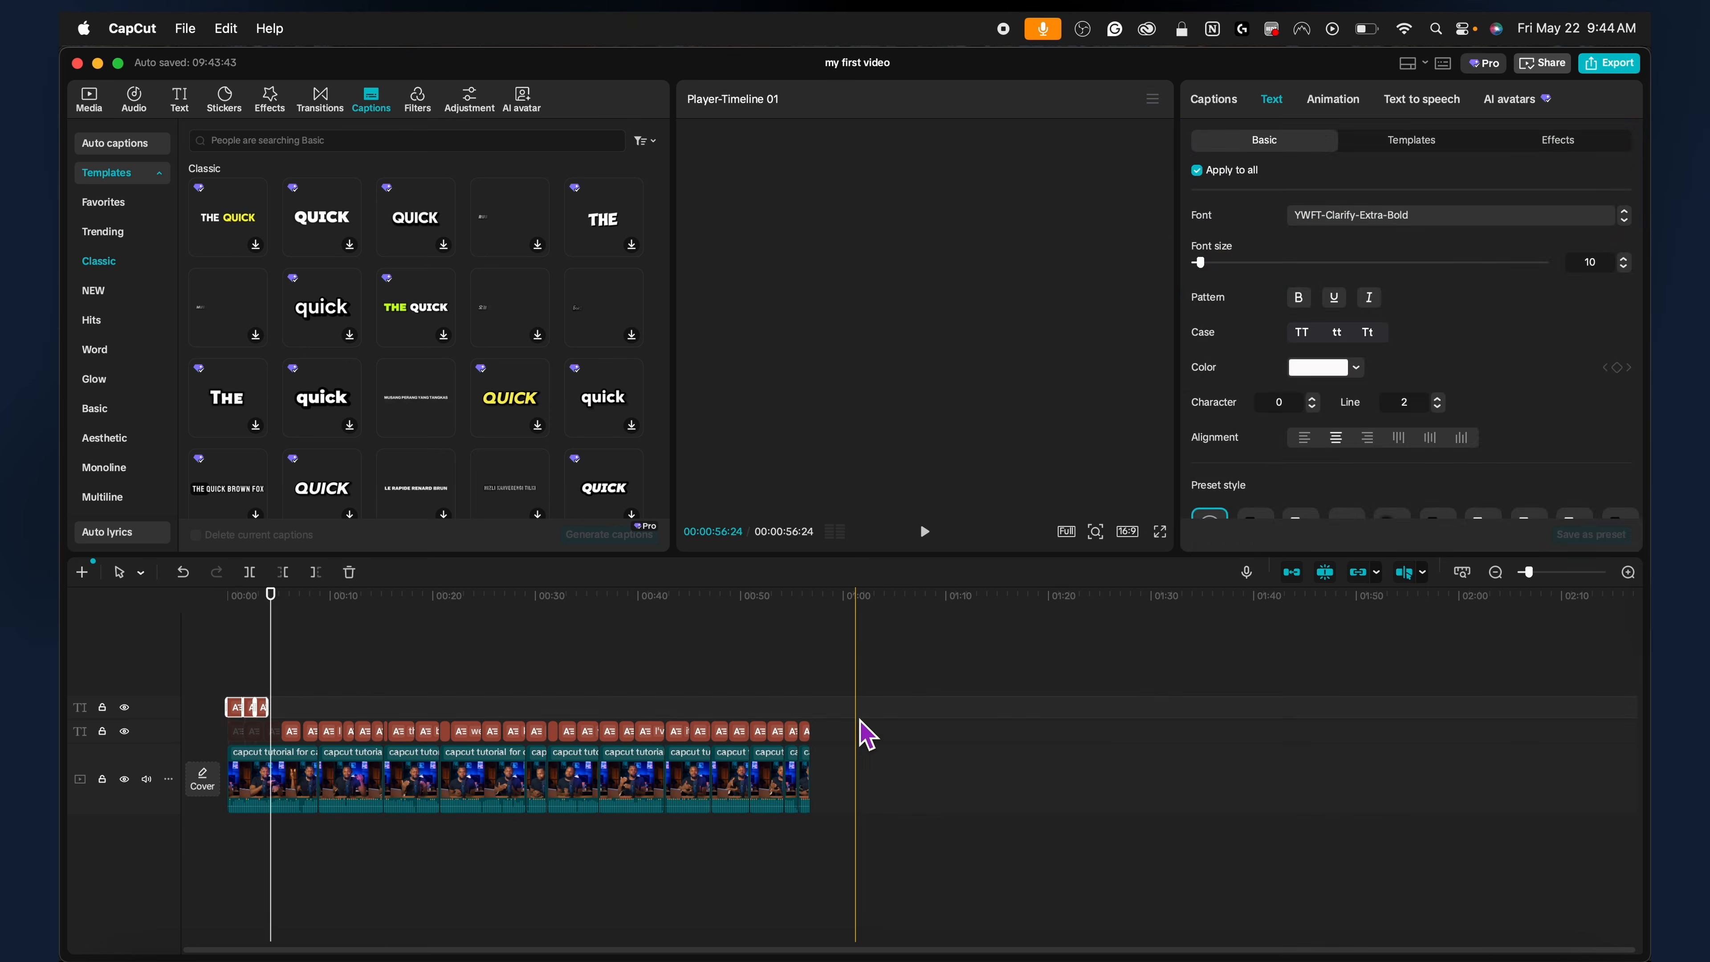
Delete all captions from both caption tracks of the timeline.
{"action": "left_click_drag", "start_coordinate": [862, 725], "coordinate": [209, 723]}
{"action": "key", "text": "BackSpace"}
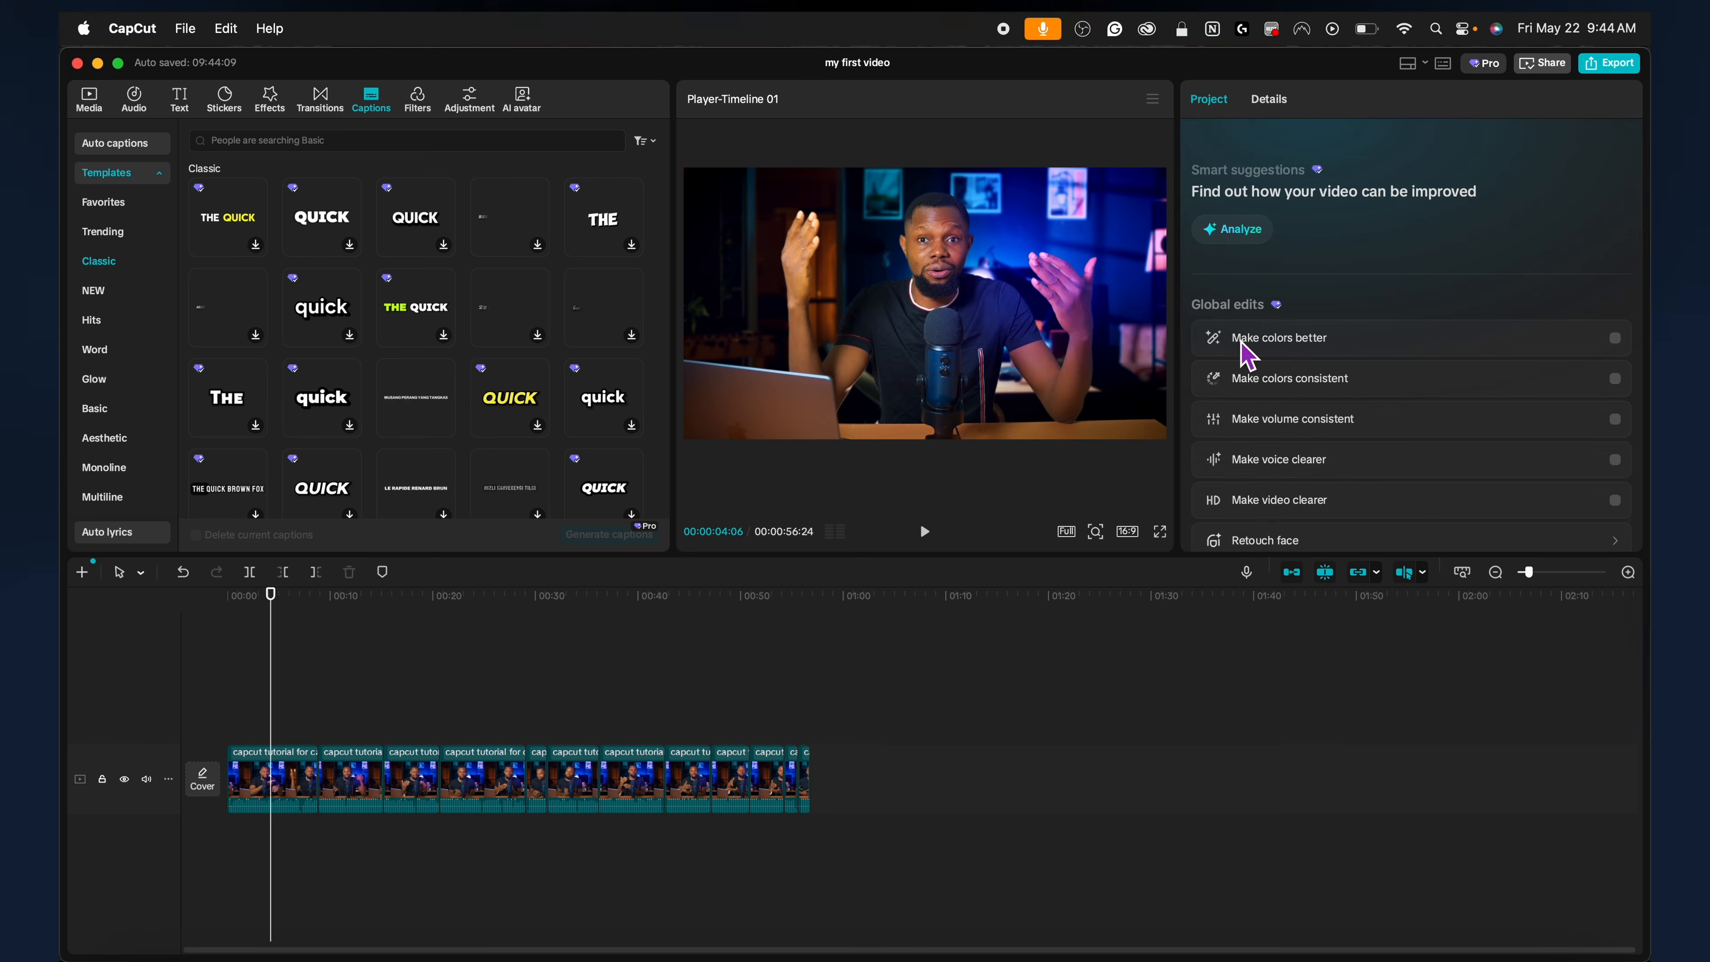
Export the timeline as "my first video" in 1080P, H.264, mp4 at 30fps and open the folder containing the exported file.
{"action": "left_click", "coordinate": [1611, 64]}
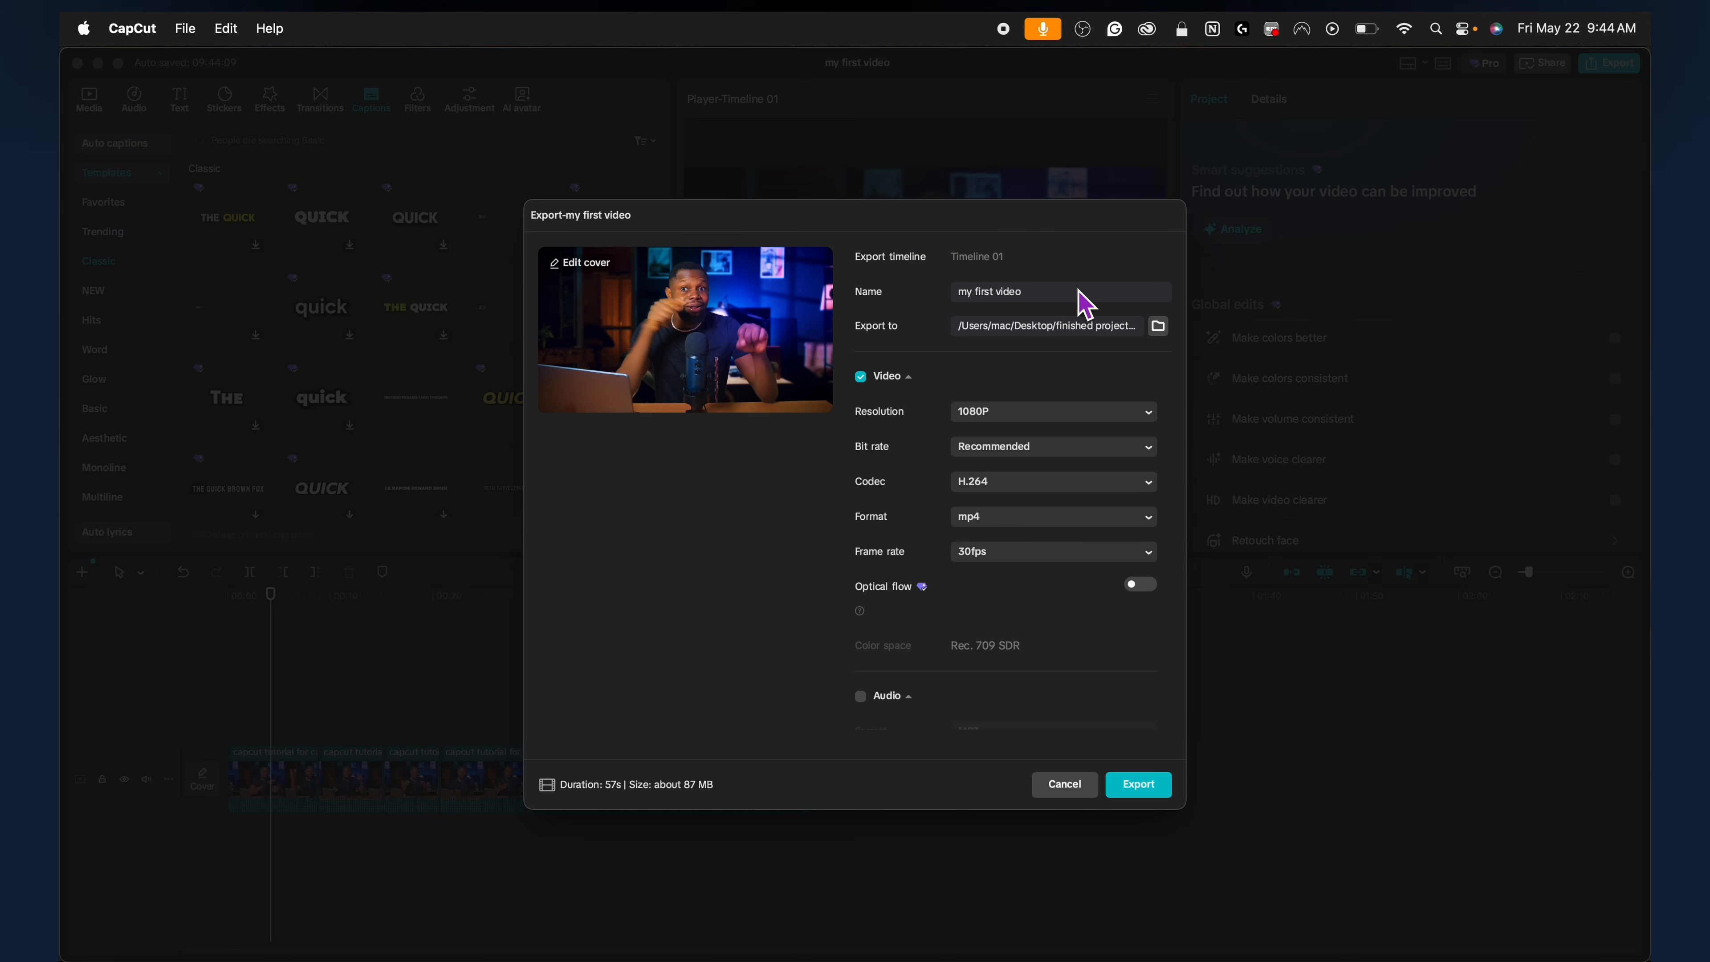
{"action": "scroll", "coordinate": [1026, 550], "scroll_direction": "down", "scroll_amount": 3}
{"action": "scroll", "coordinate": [1024, 547], "scroll_direction": "down", "scroll_amount": 3}
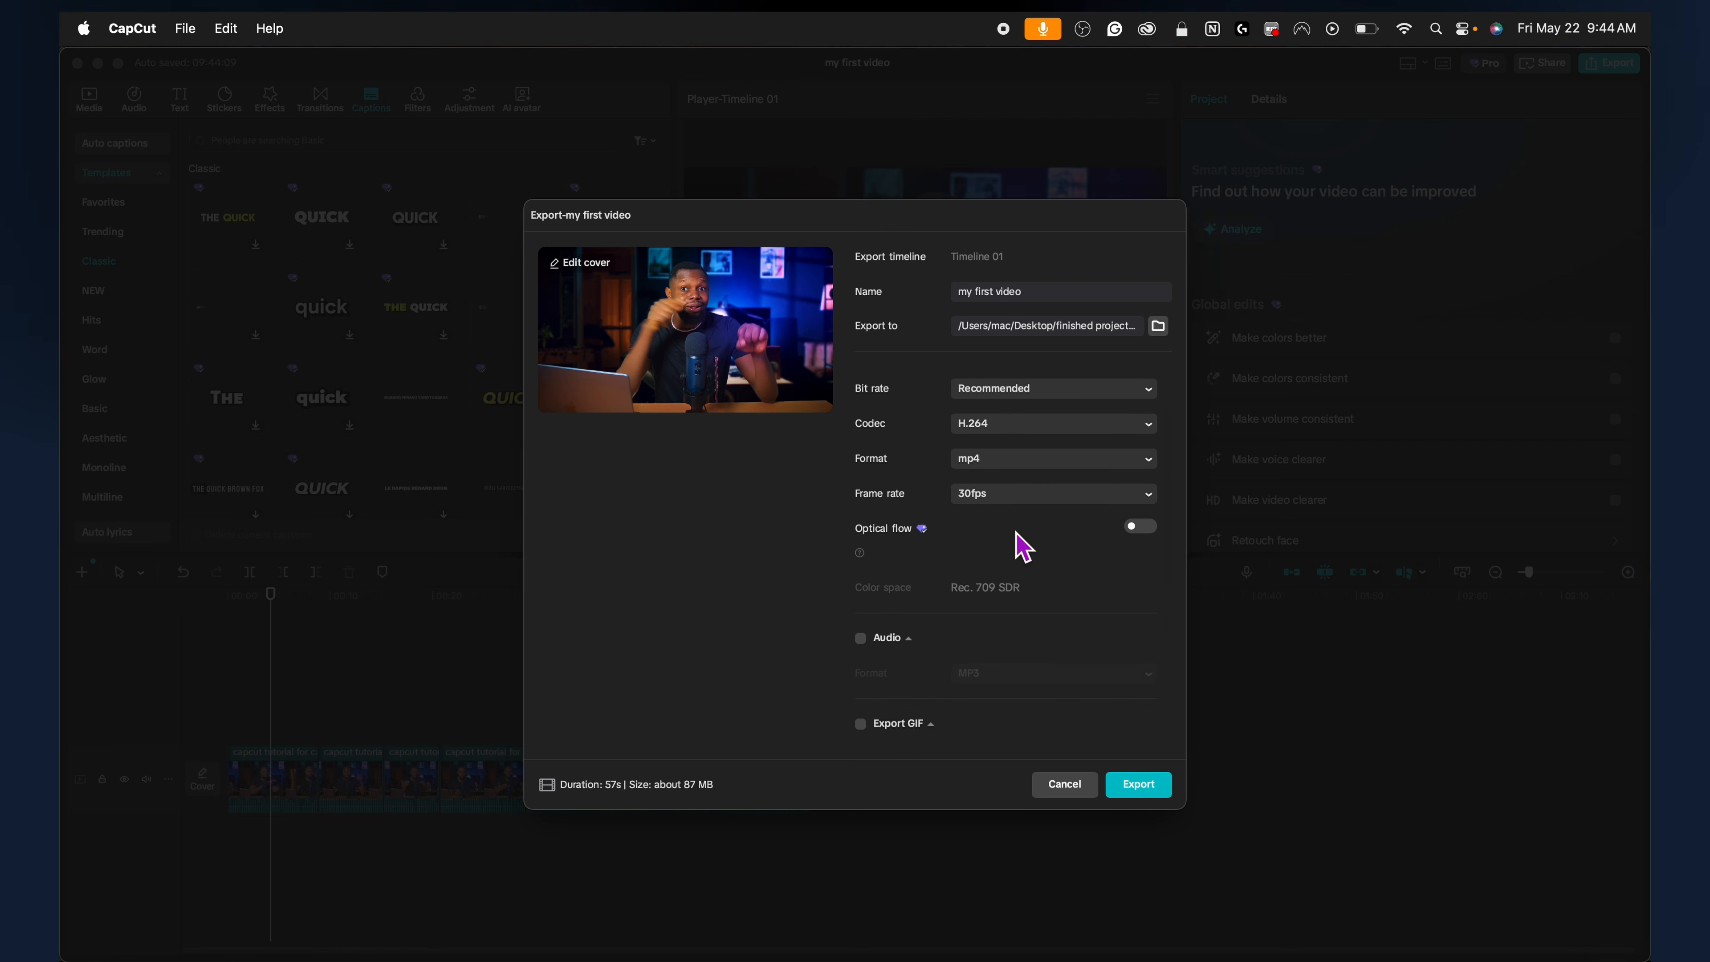
{"action": "left_click", "coordinate": [1136, 787]}
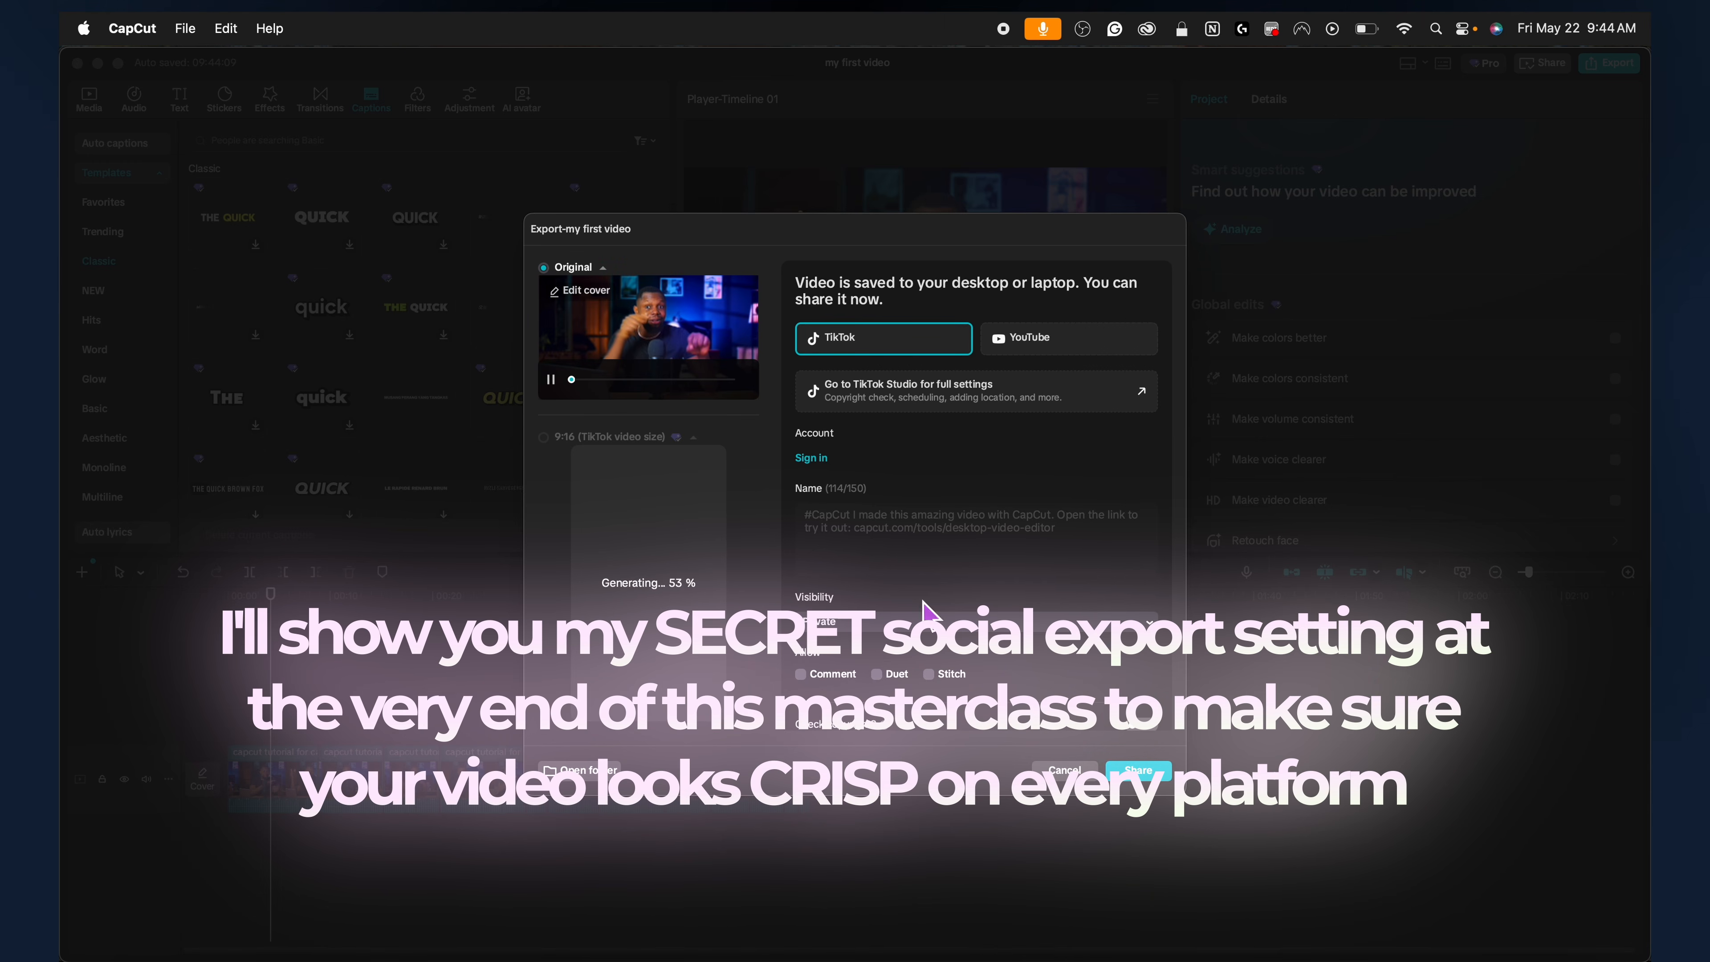
{"action": "left_click", "coordinate": [607, 775]}
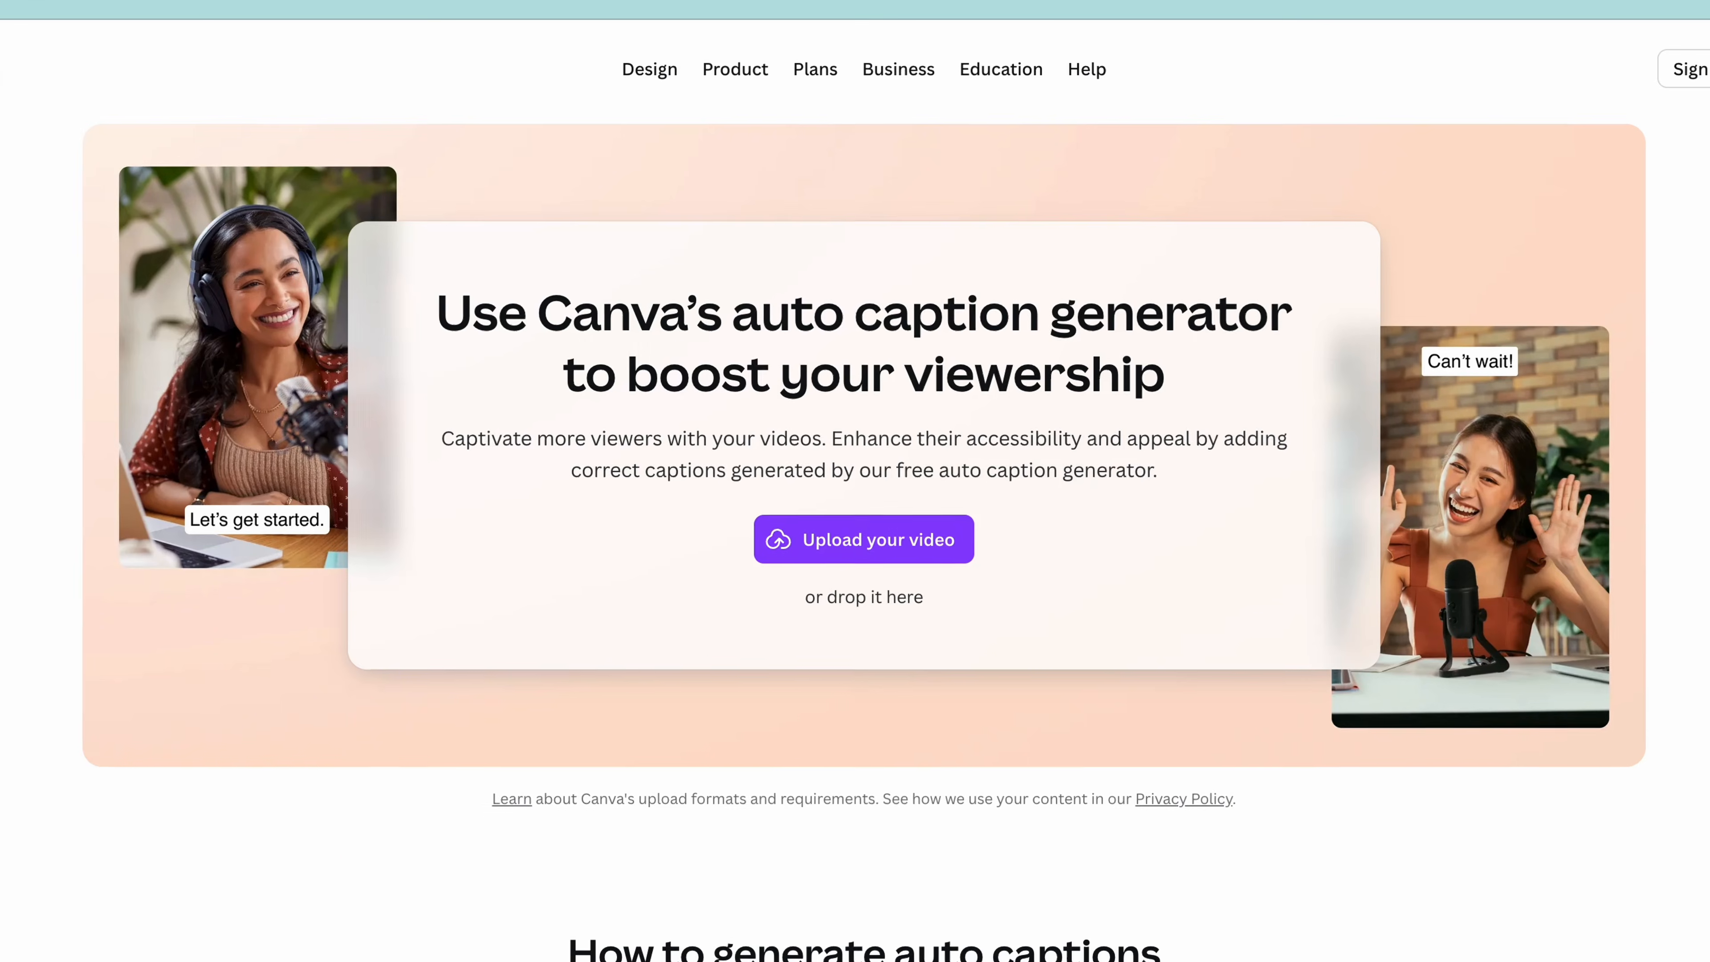
Upload the exported video to Canva's auto caption generator in the browser and sign in with the Google account.
{"action": "scroll", "coordinate": [943, 604], "scroll_direction": "down", "scroll_amount": 2}
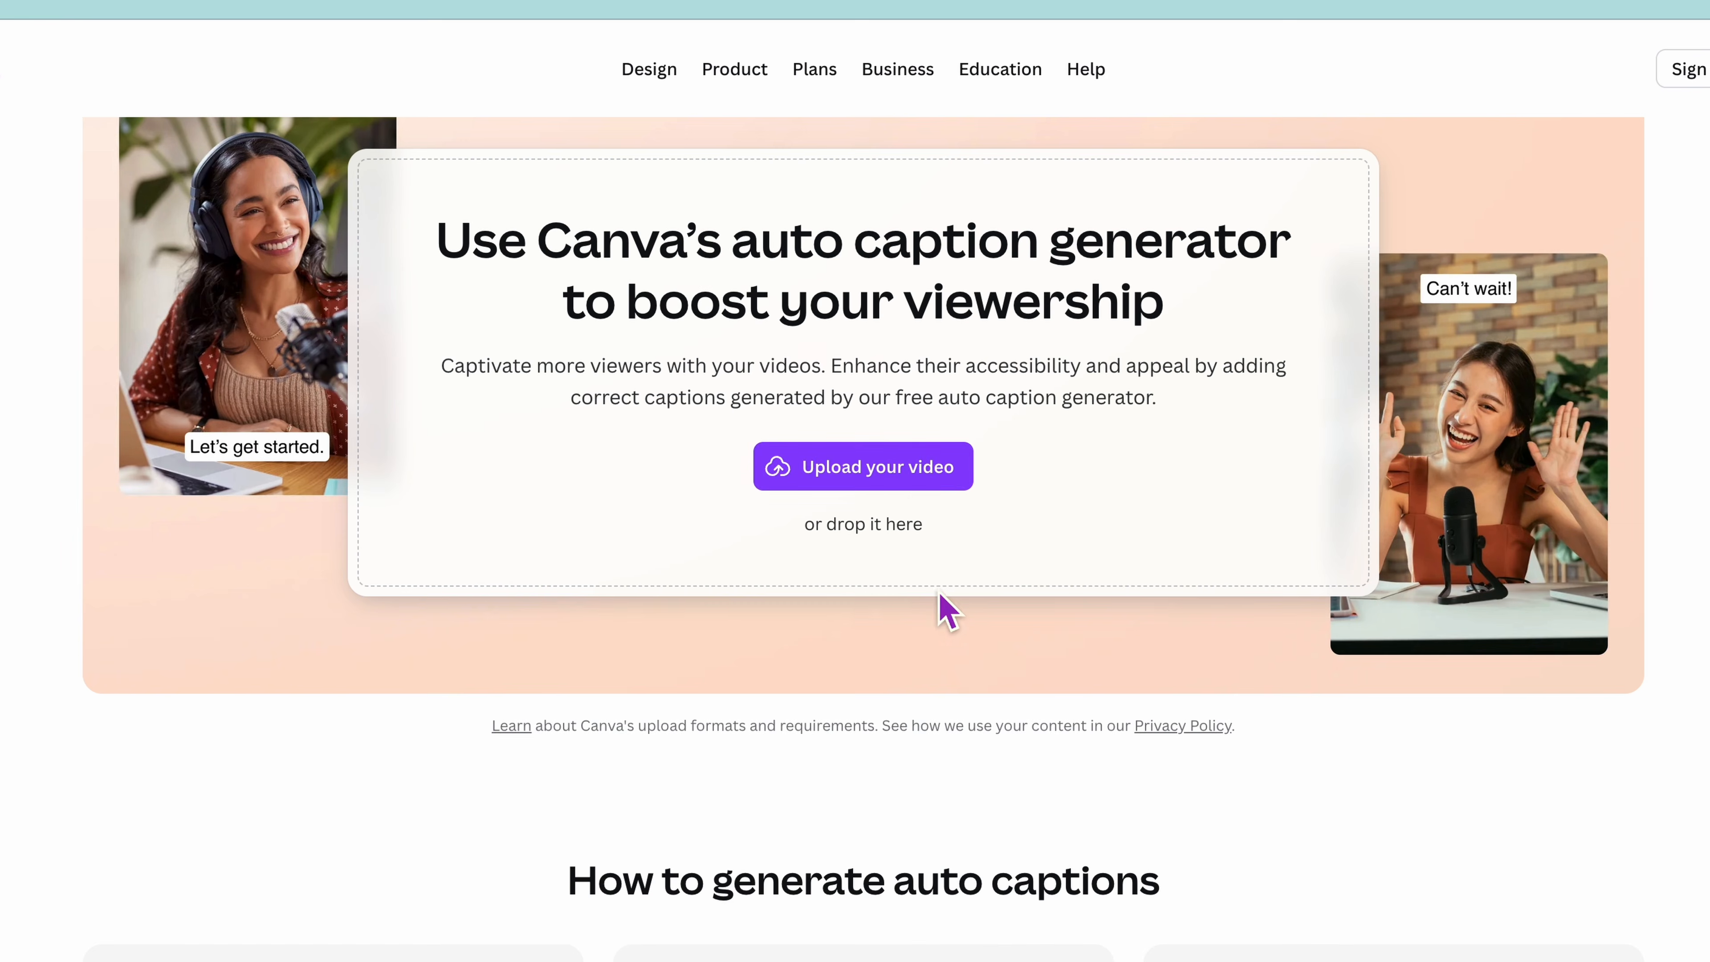
{"action": "left_click", "coordinate": [905, 477]}
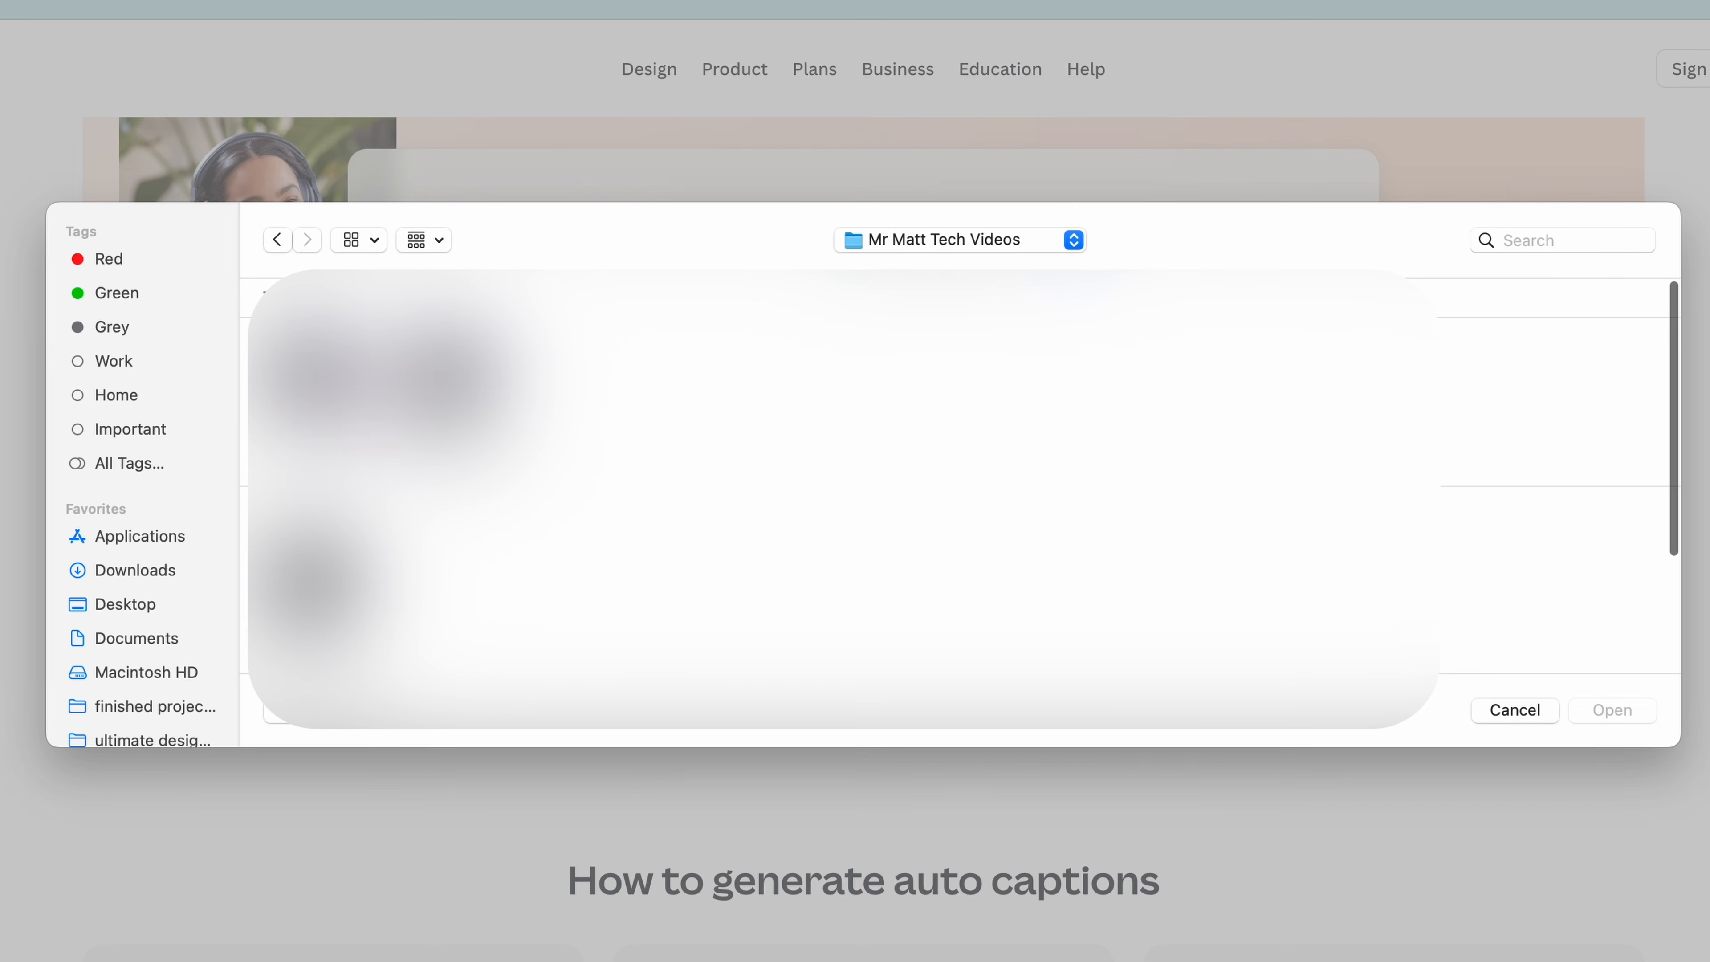
{"action": "double_click", "coordinate": [319, 384]}
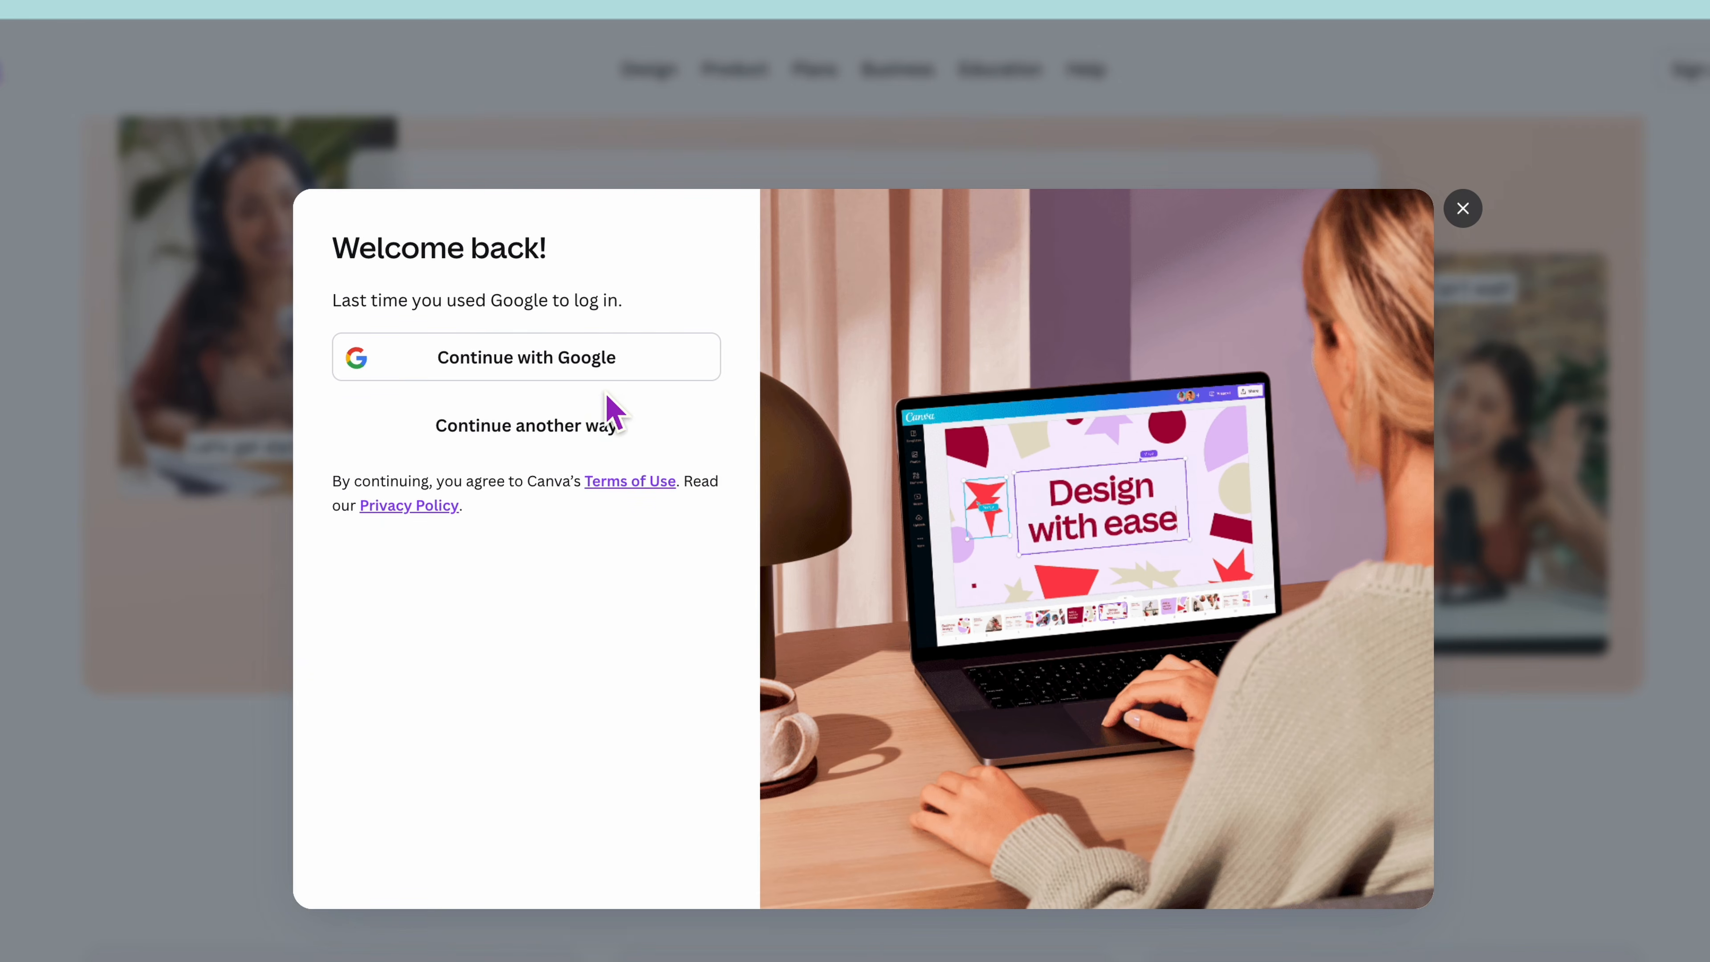
{"action": "left_click", "coordinate": [604, 385]}
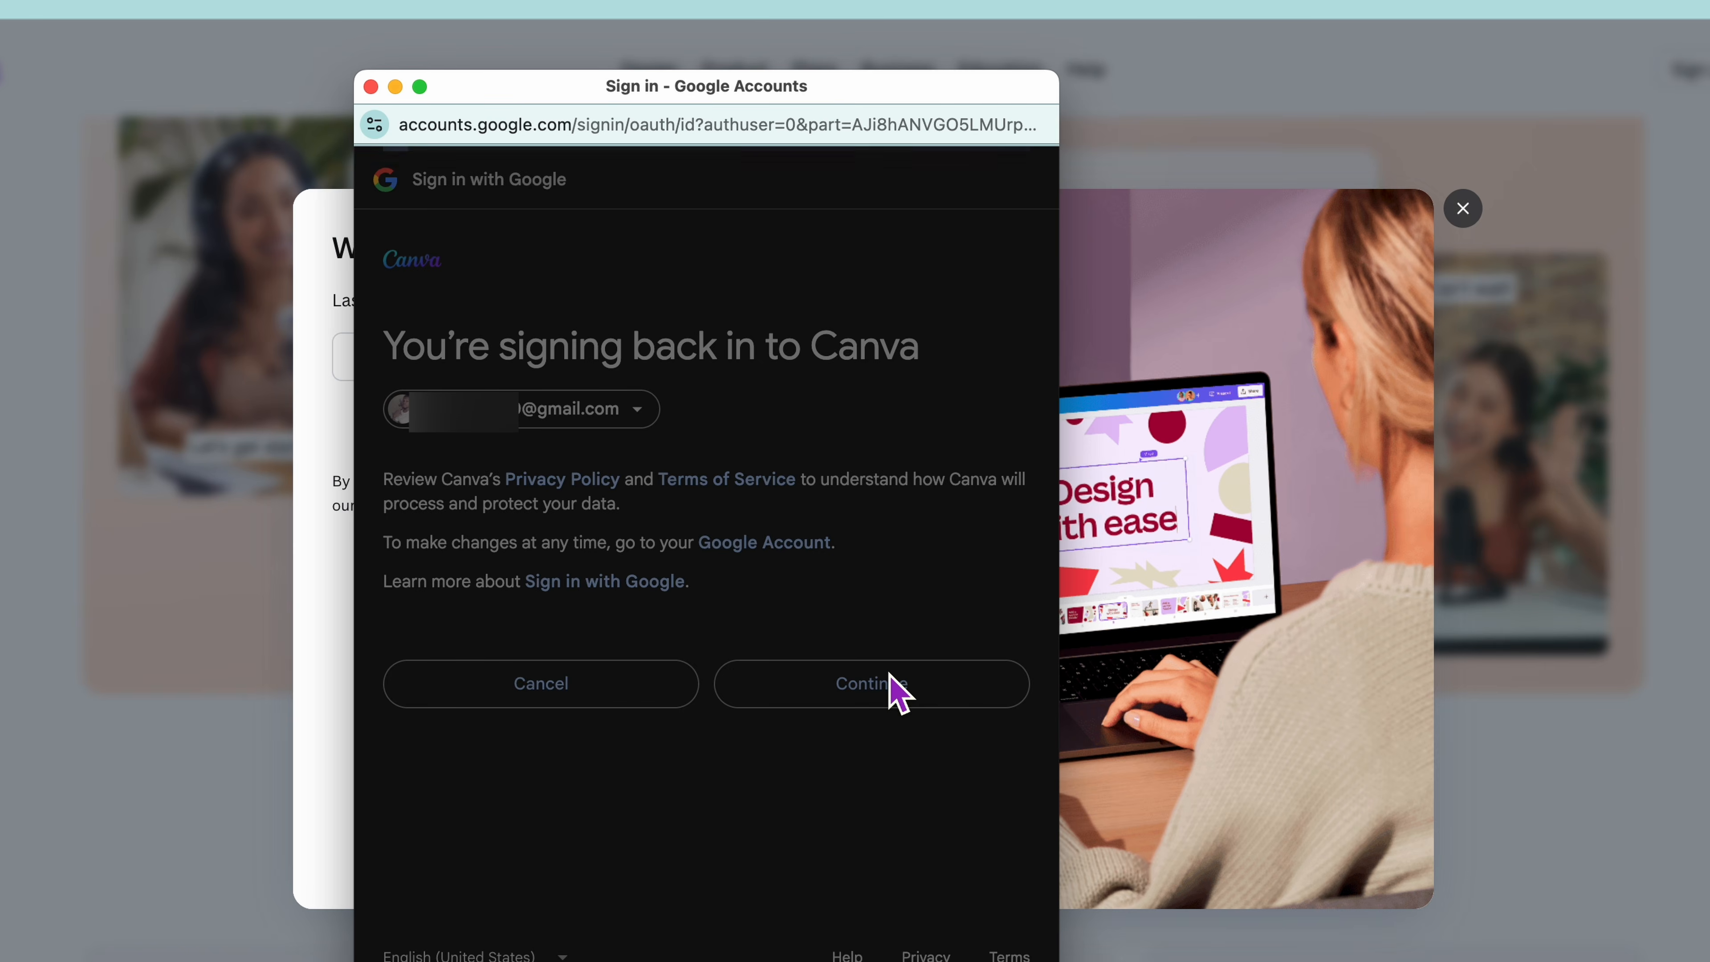
{"action": "left_click", "coordinate": [899, 691]}
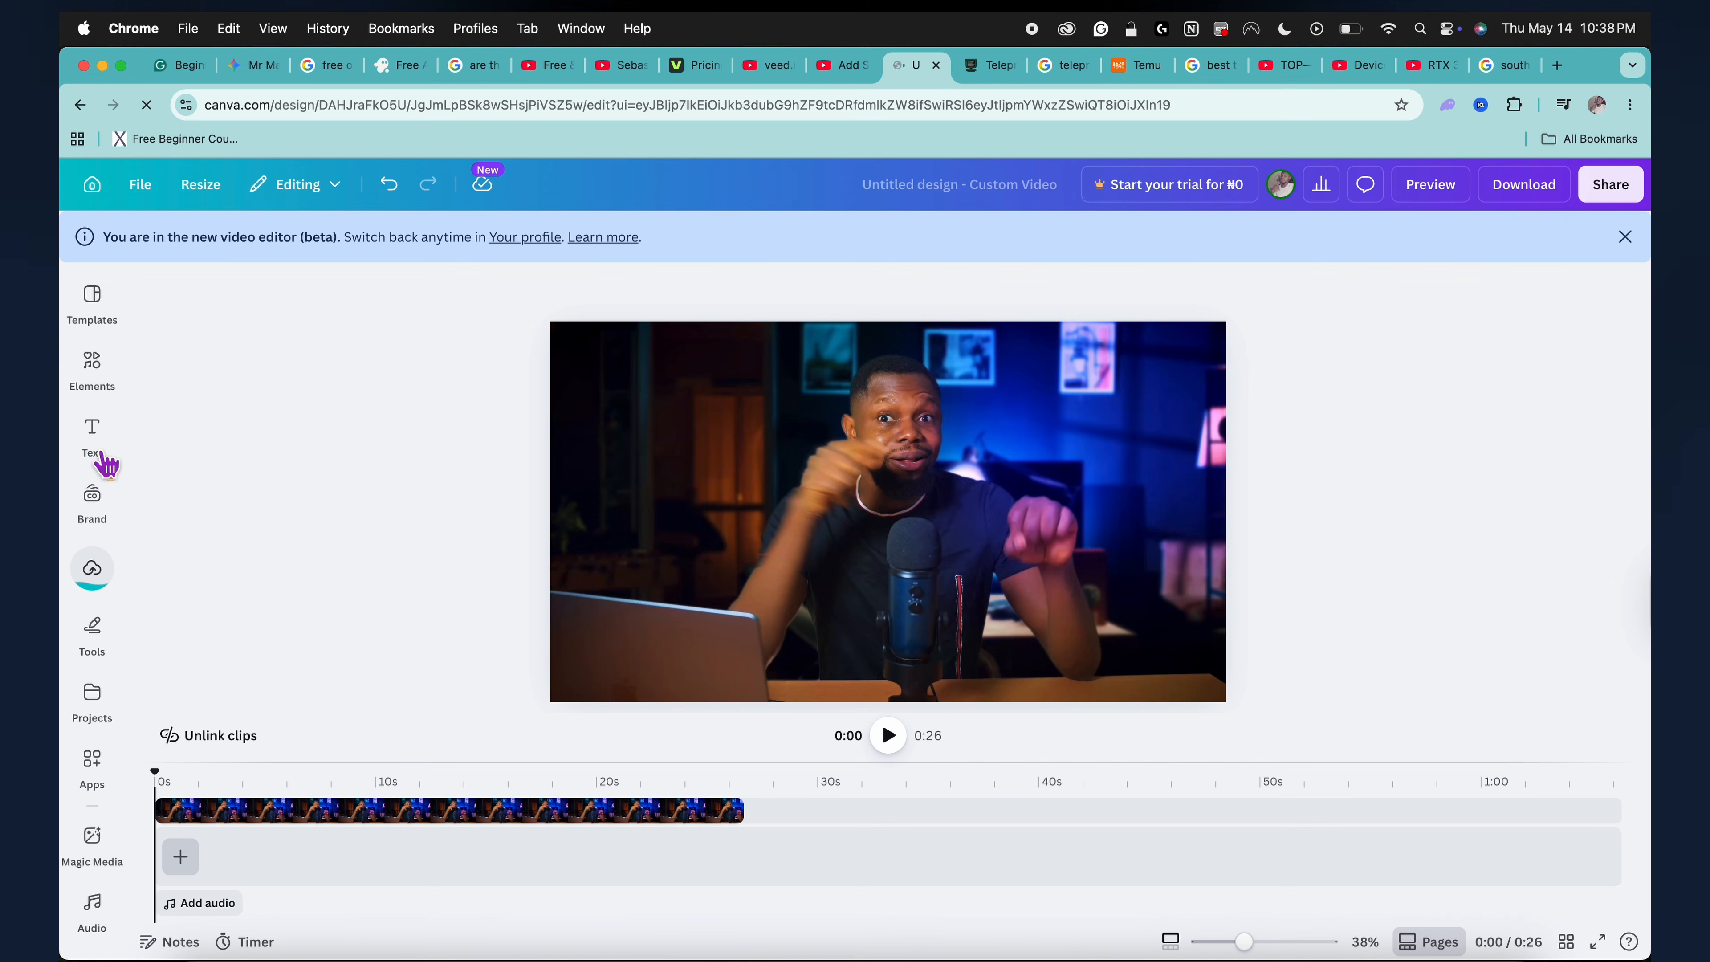
Generate captions for the uploaded video in the Eye Candy style, applied to all suitable media.
{"action": "left_click", "coordinate": [105, 461]}
{"action": "left_click", "coordinate": [259, 741]}
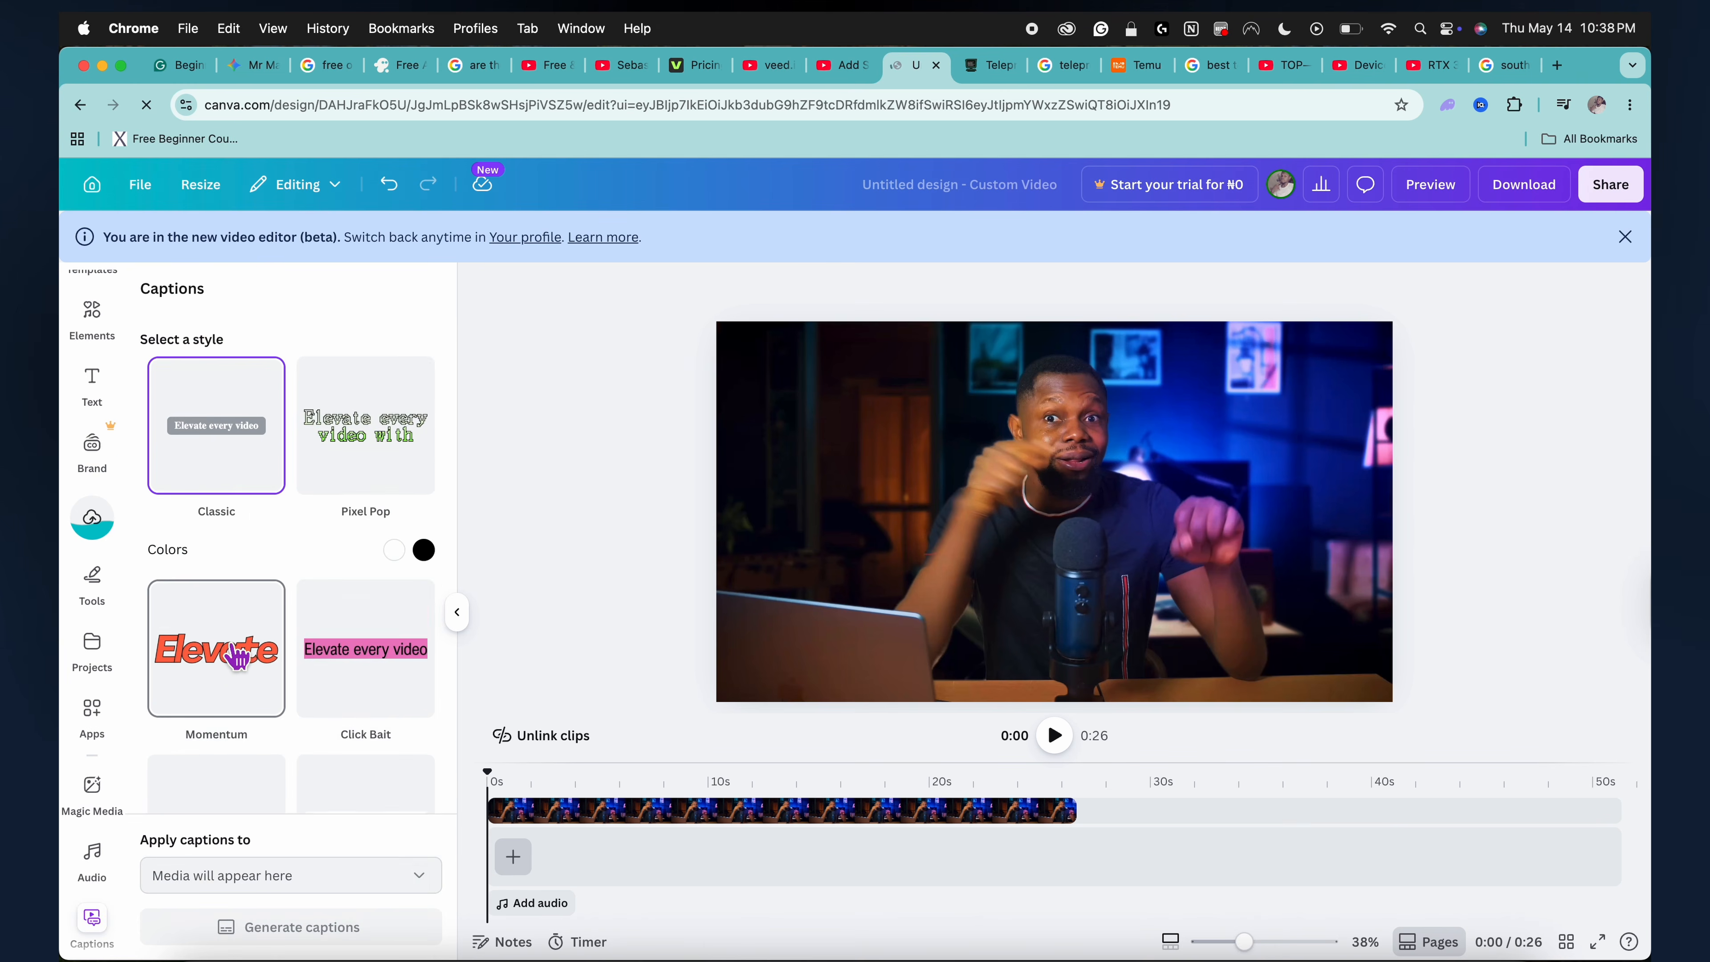
{"action": "scroll", "coordinate": [236, 653], "scroll_direction": "down", "scroll_amount": 10}
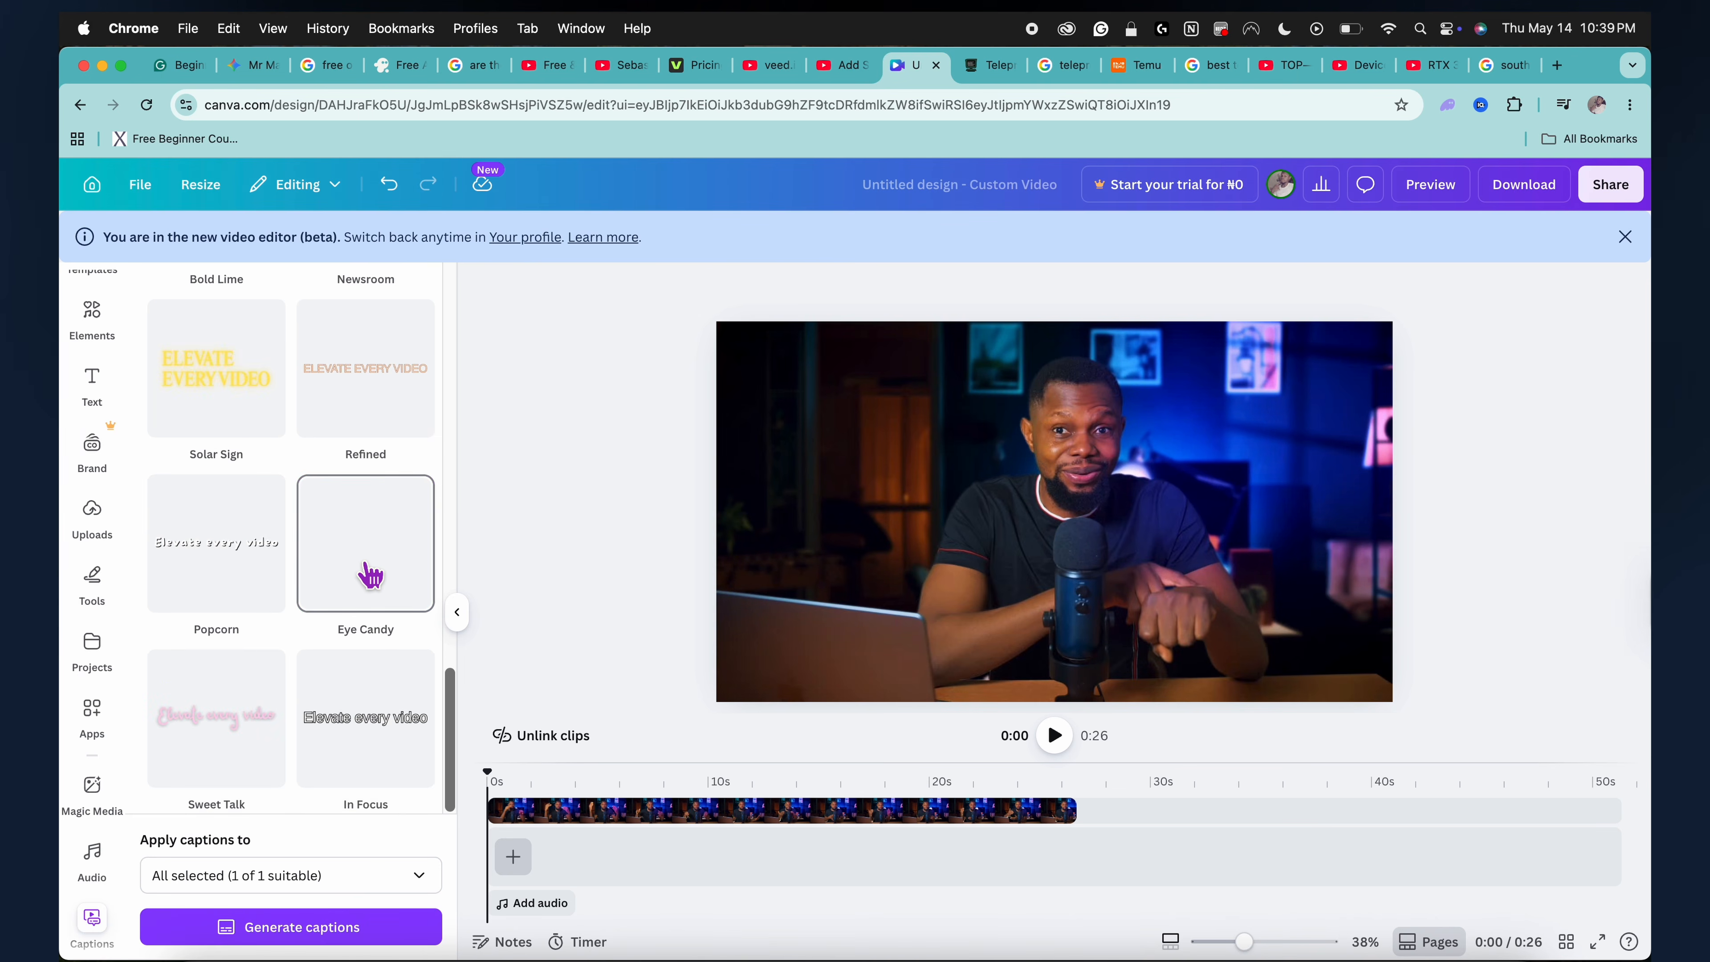
{"action": "left_click", "coordinate": [370, 574]}
{"action": "scroll", "coordinate": [370, 574], "scroll_direction": "down", "scroll_amount": 1}
{"action": "scroll", "coordinate": [372, 568], "scroll_direction": "up", "scroll_amount": 1}
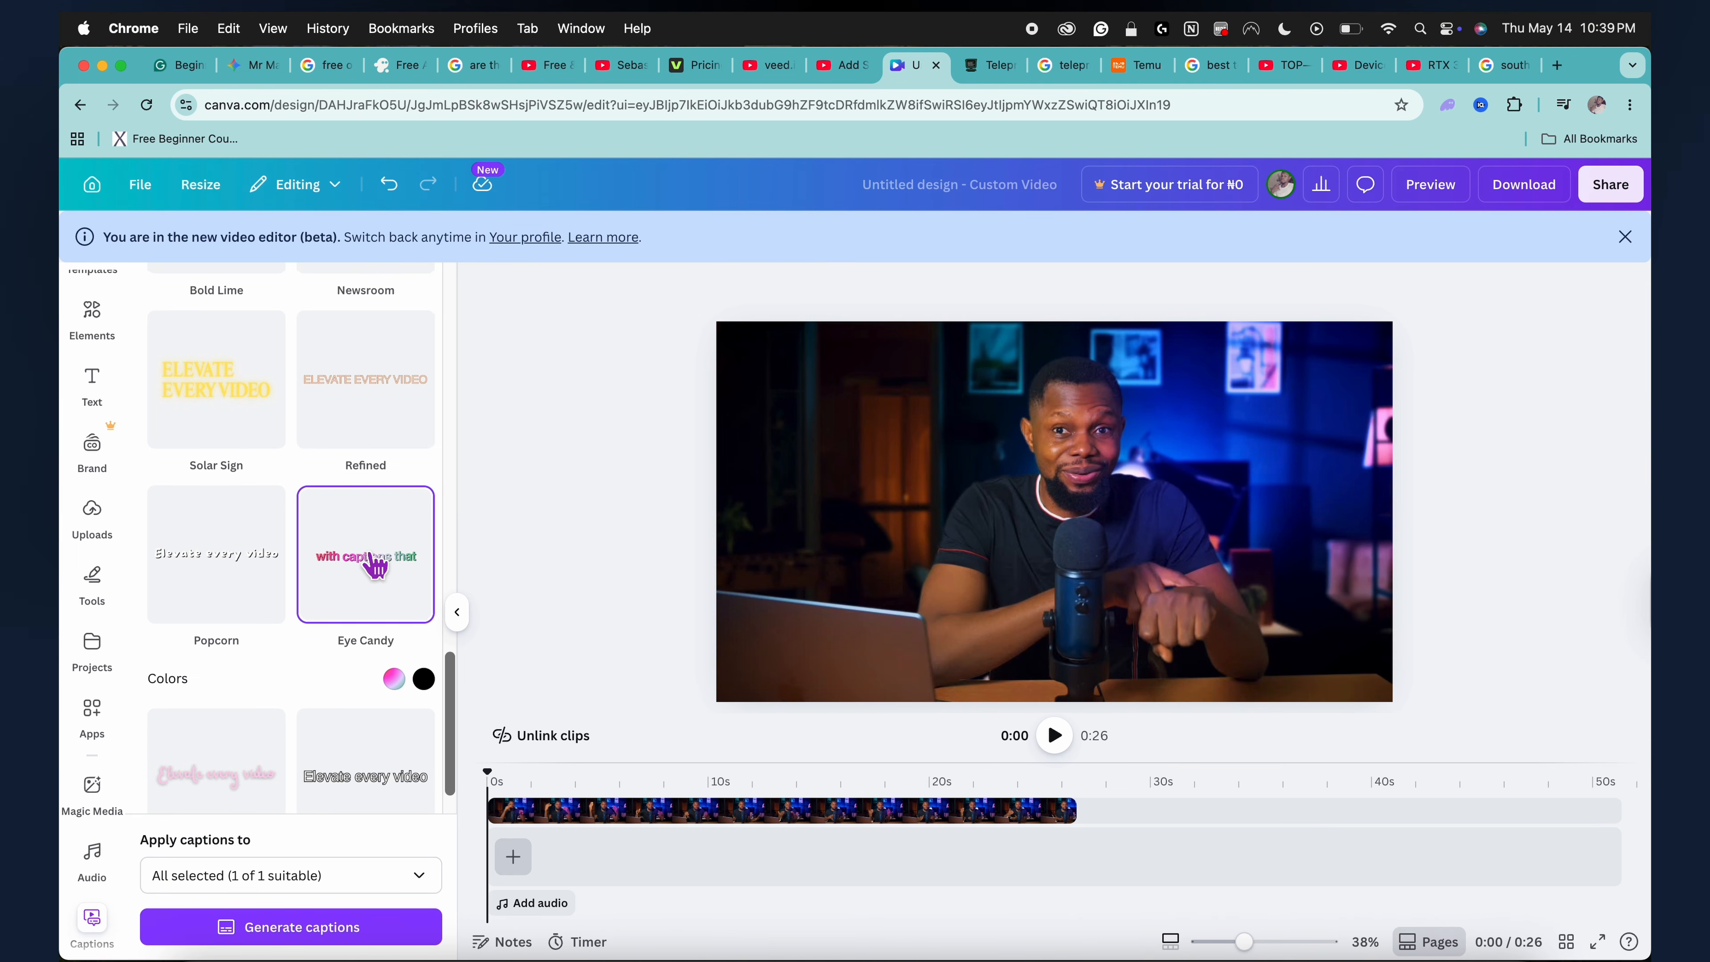
{"action": "left_click", "coordinate": [375, 933]}
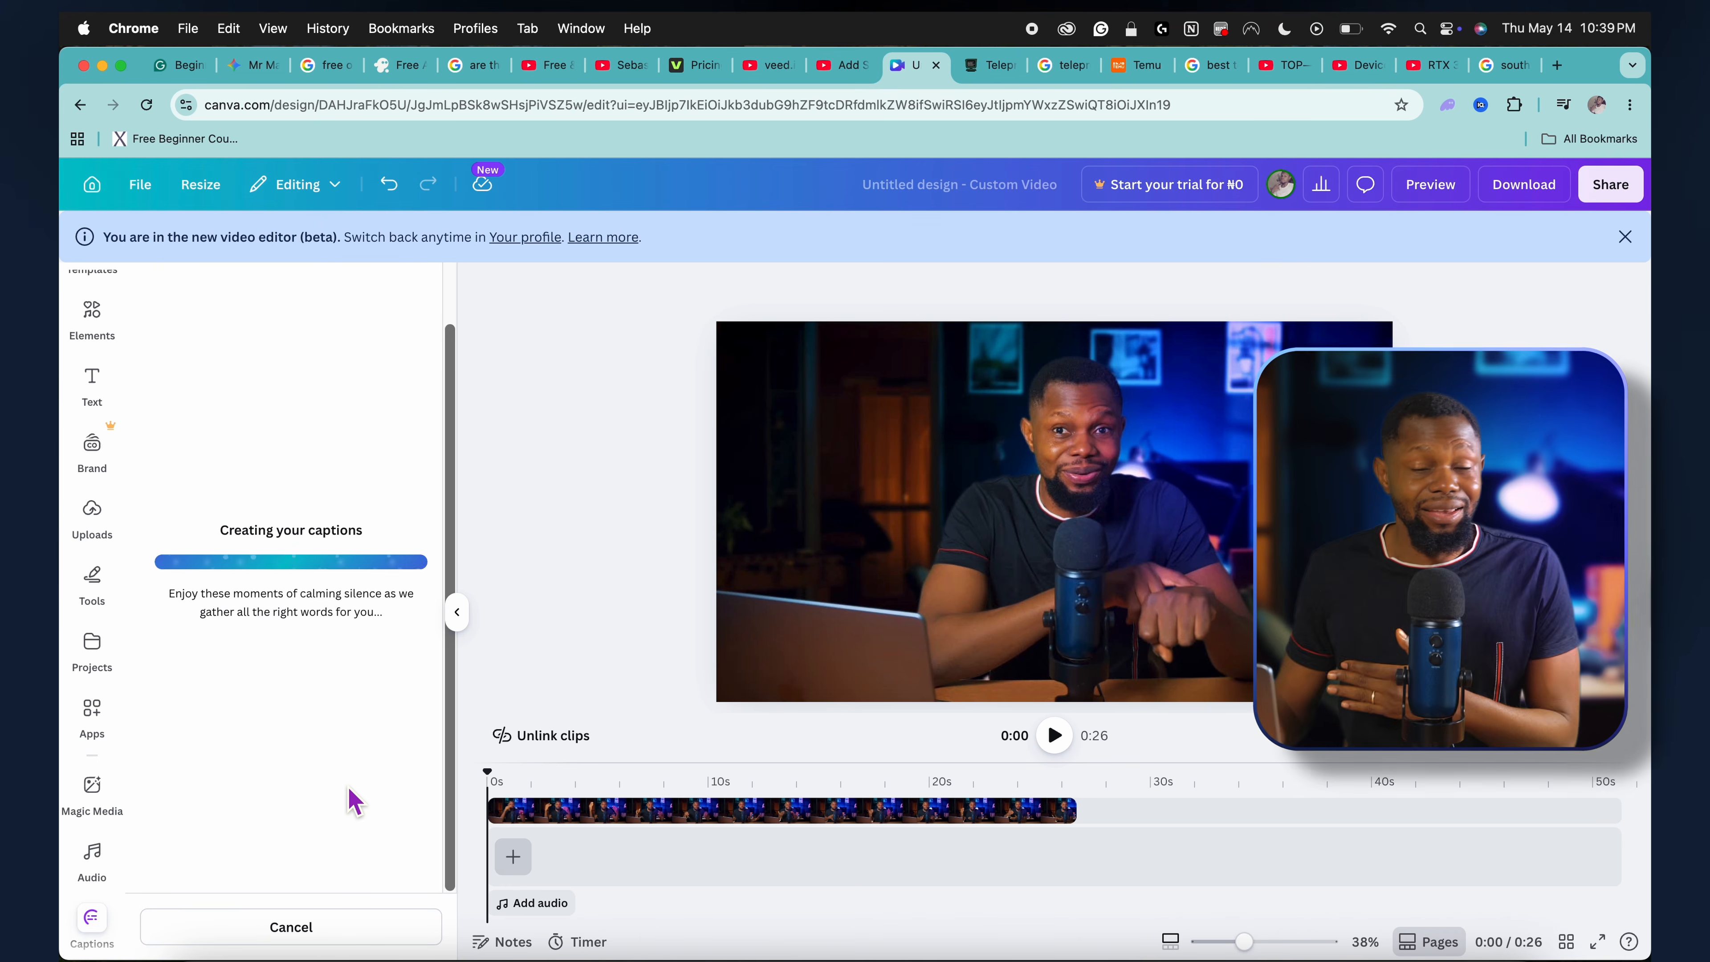
Play the first seconds of the captioned video and download the design as an MP4 video.
{"action": "left_click", "coordinate": [888, 735]}
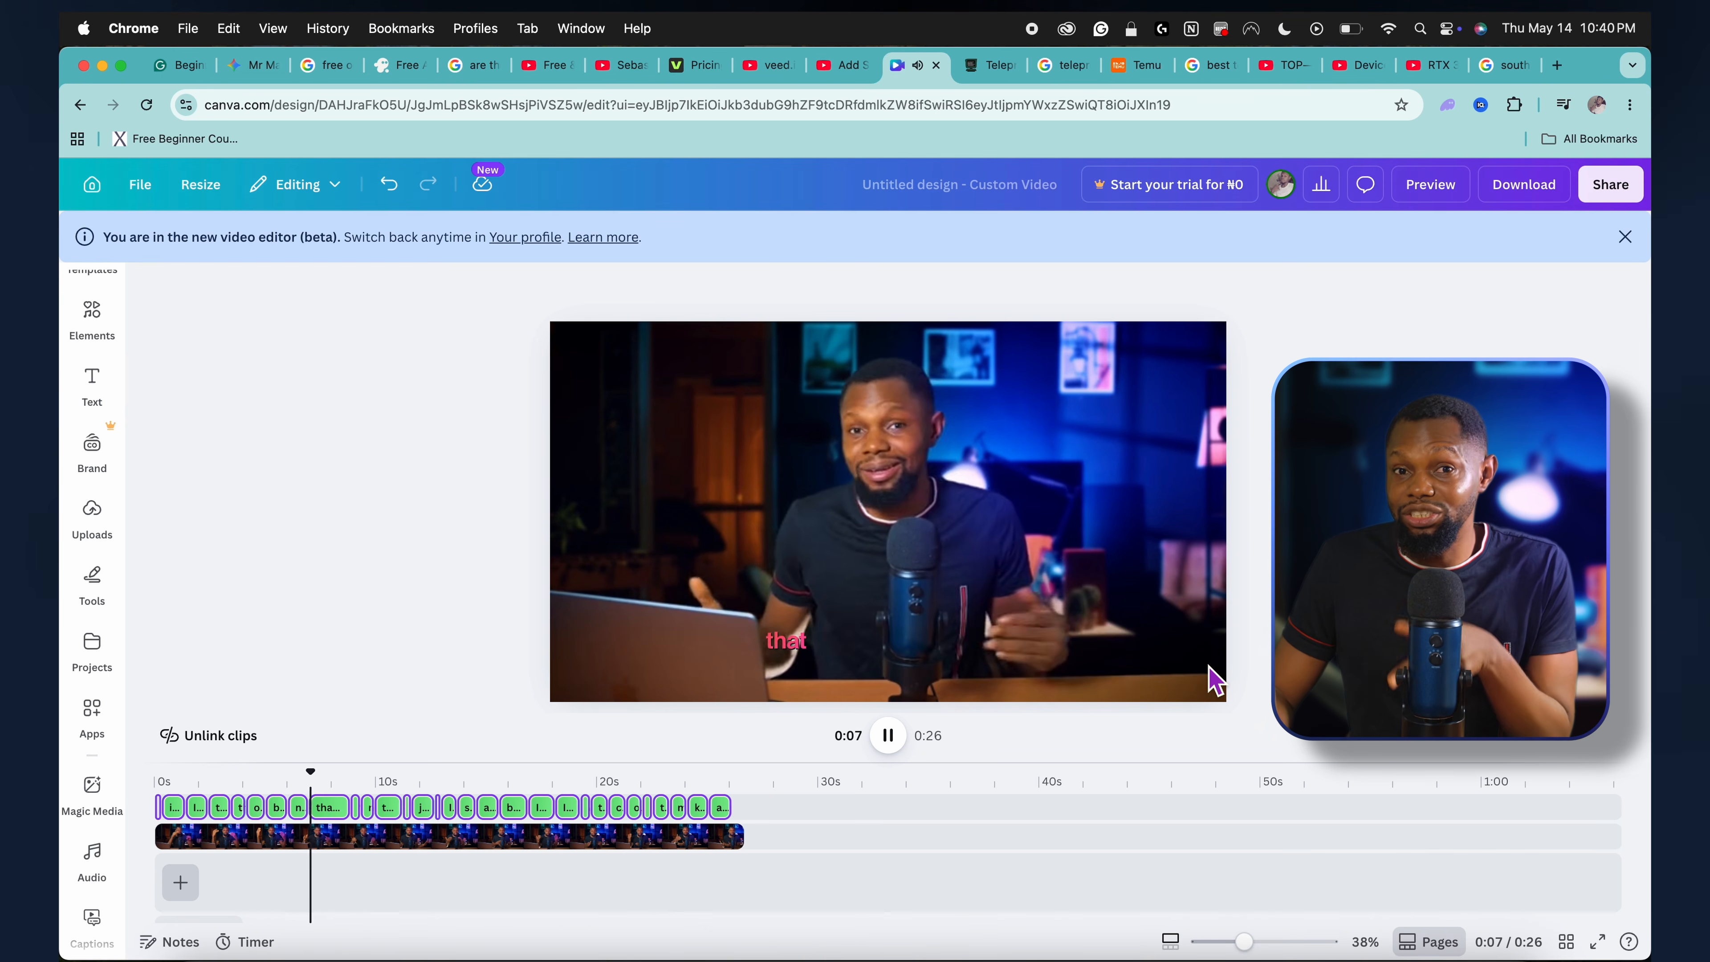
{"action": "left_click", "coordinate": [1209, 668]}
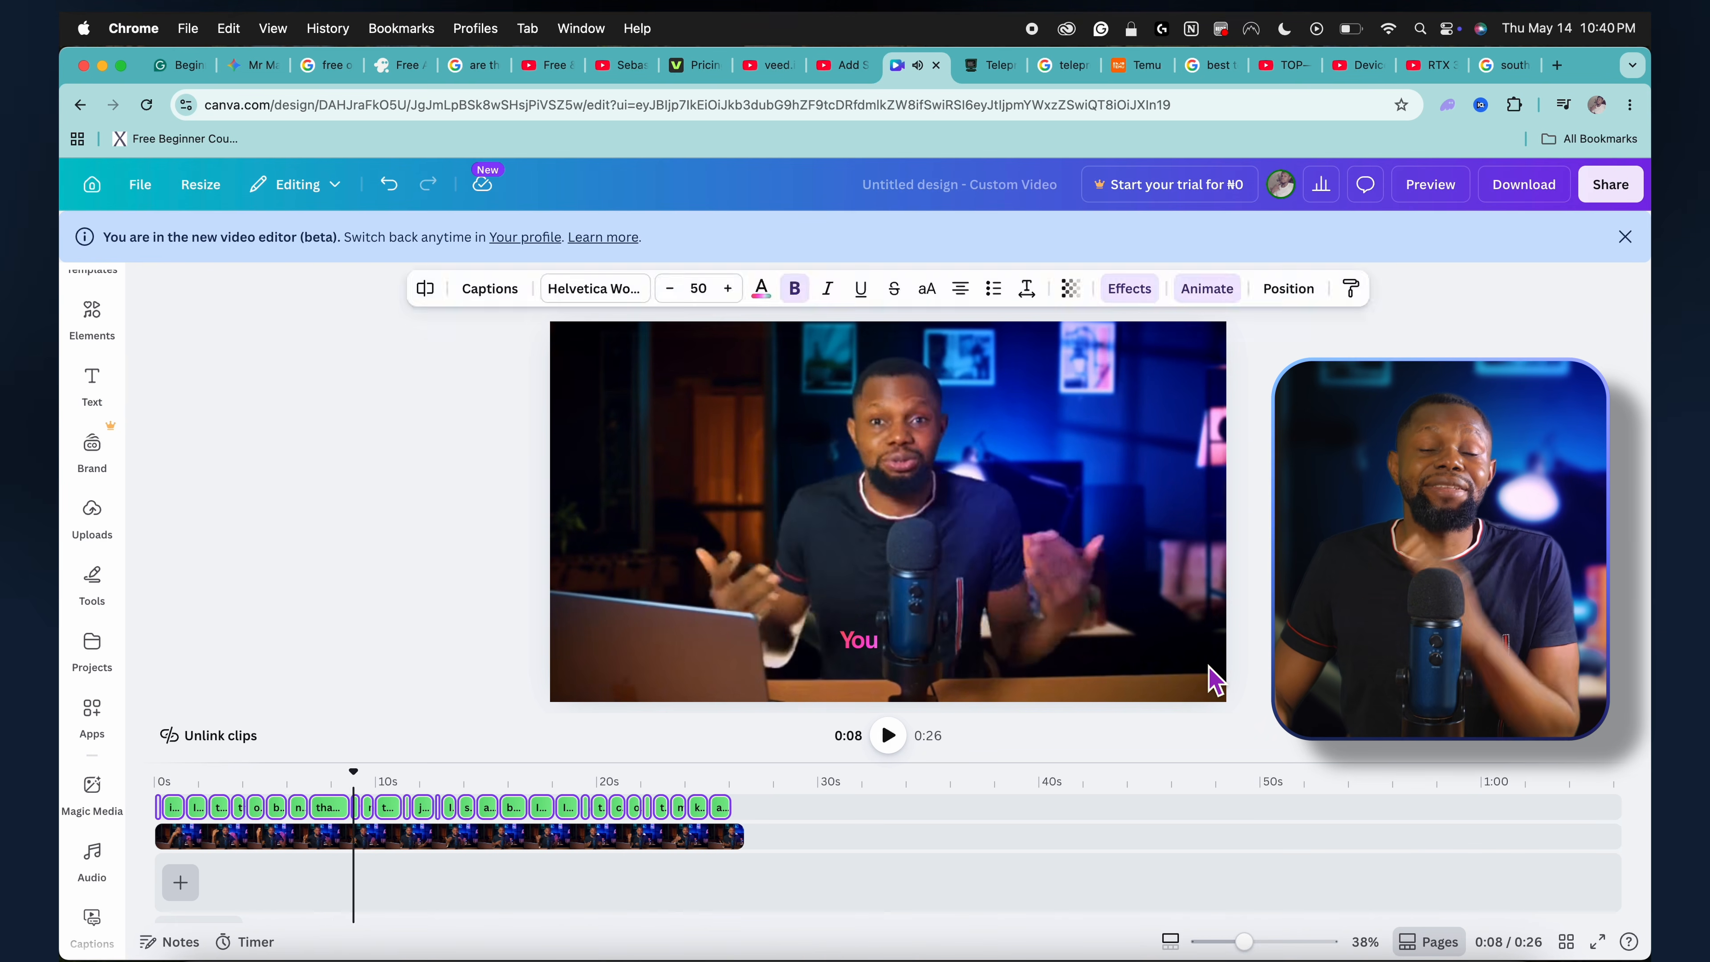
{"action": "left_click", "coordinate": [1542, 196]}
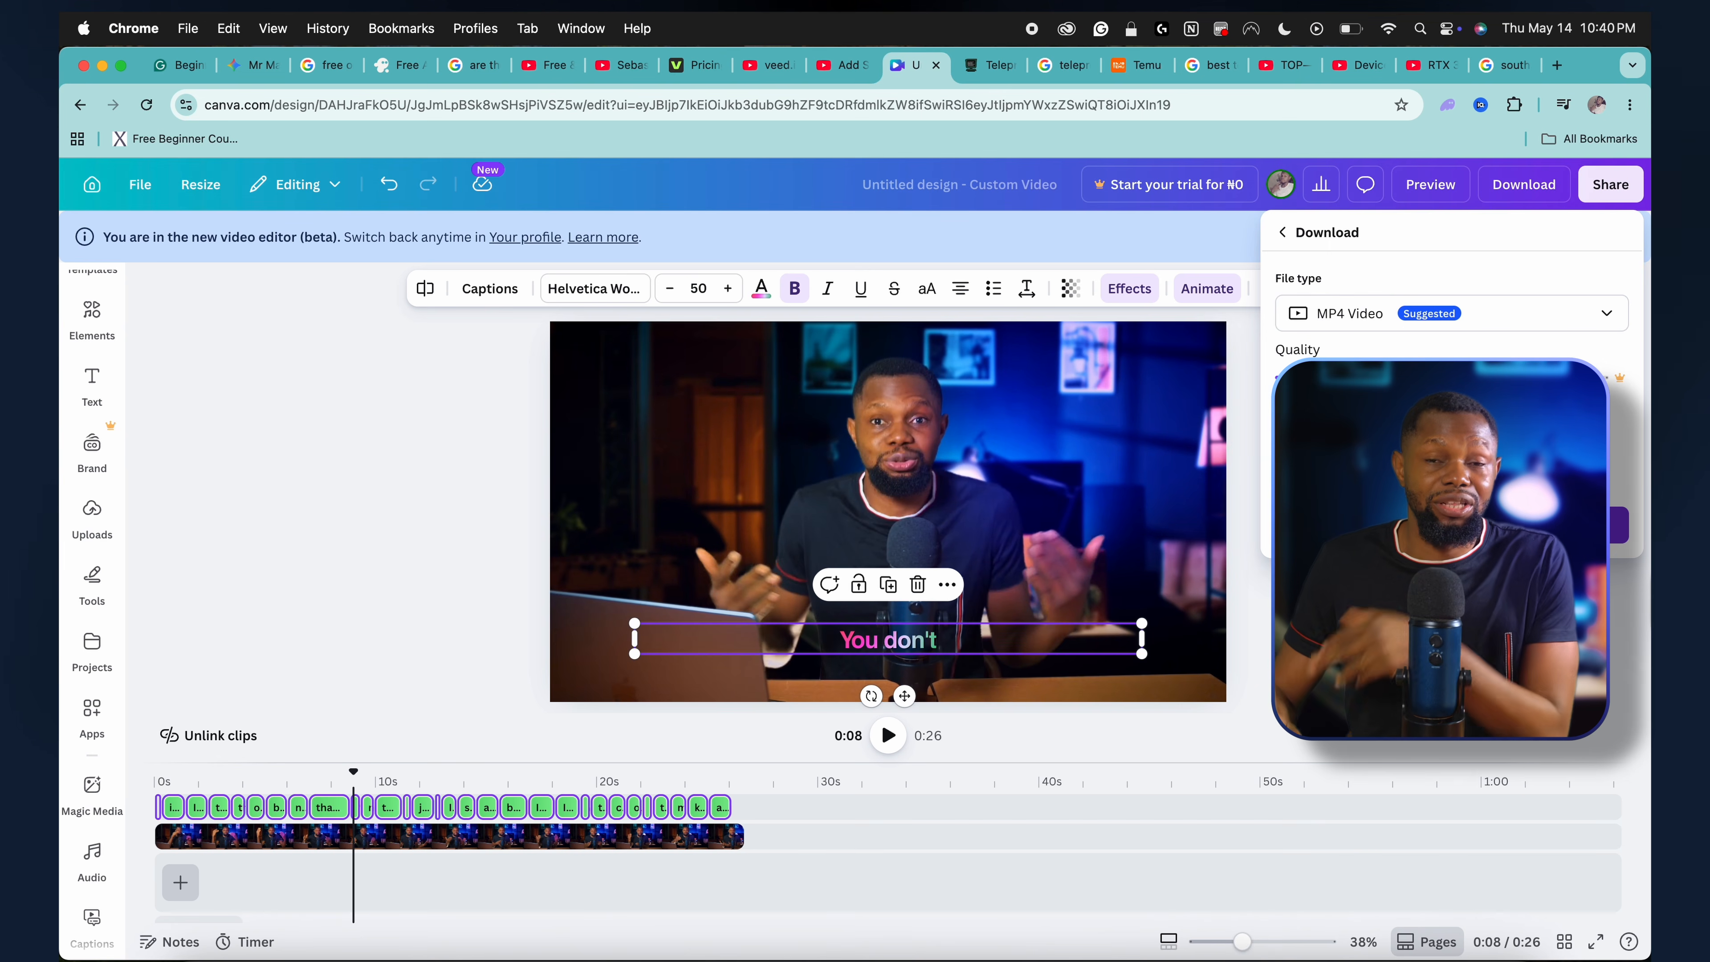
{"action": "left_click", "coordinate": [1452, 524]}
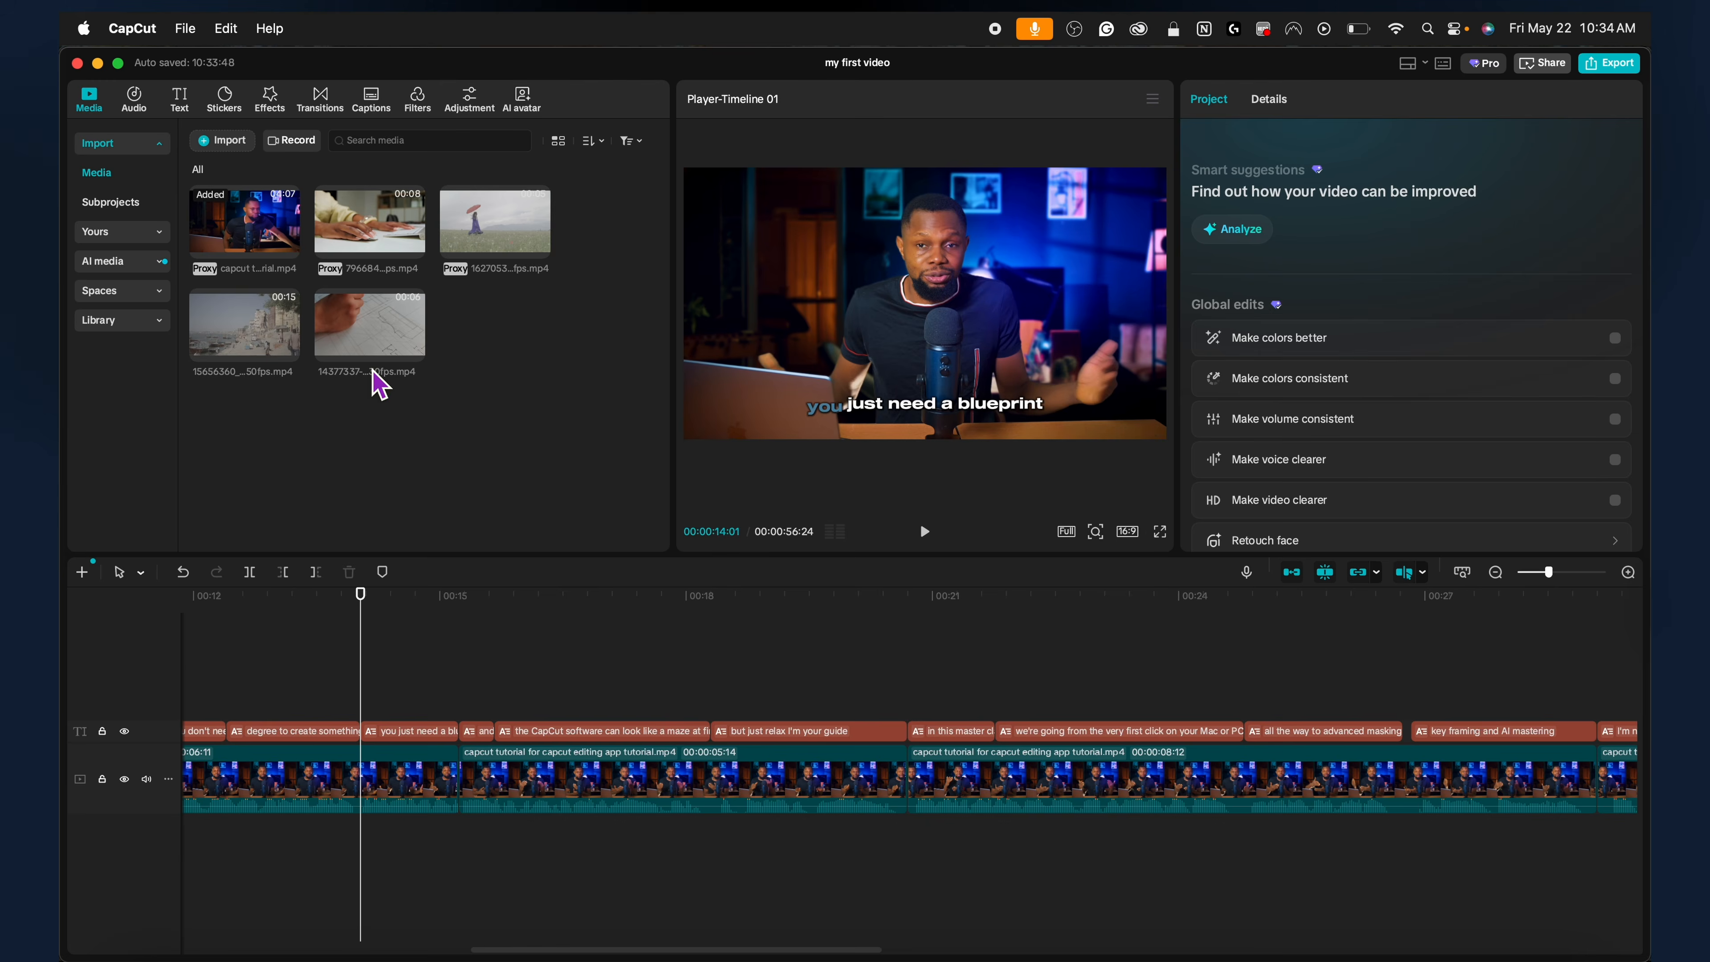
Switch to CapCut, place the 14377337 pencil-drawing clip above the main video at 00:00:14:01, and trim it to the "you just need a blueprint" caption.
{"action": "left_click_drag", "start_coordinate": [370, 366], "coordinate": [366, 741]}
{"action": "left_click_drag", "start_coordinate": [803, 718], "coordinate": [460, 709]}
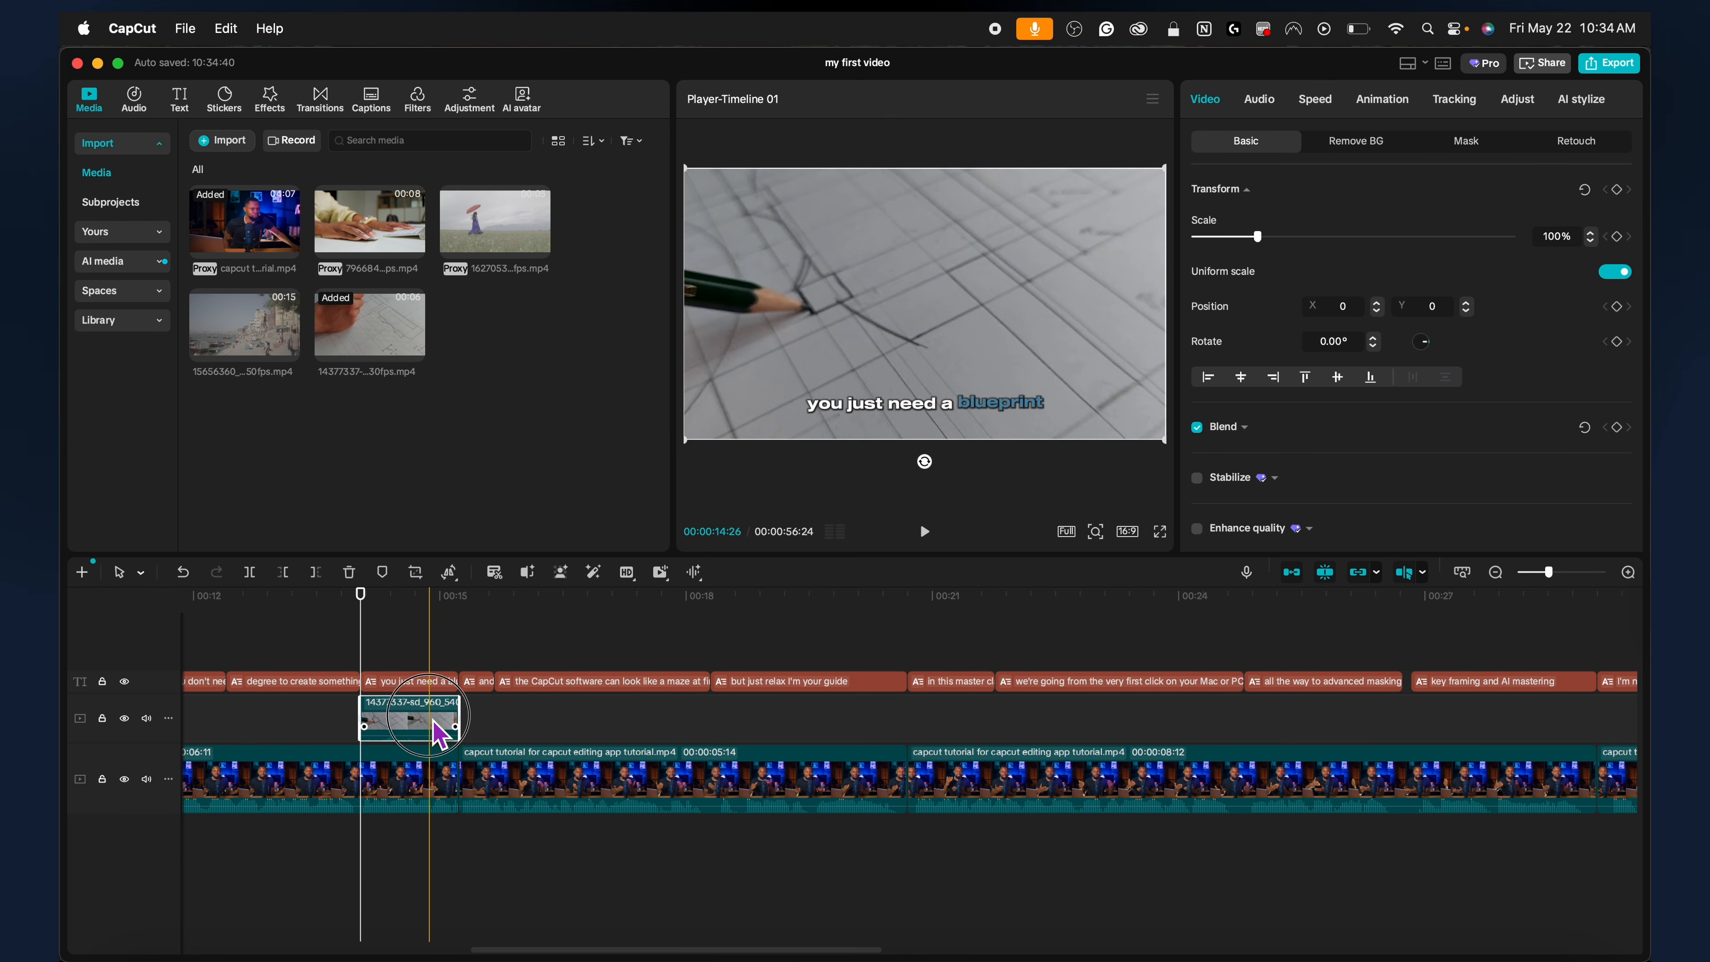
Unmute the overlay track and lower the pencil-drawing clip's own volume to -∞ dB.
{"action": "left_click", "coordinate": [1259, 101]}
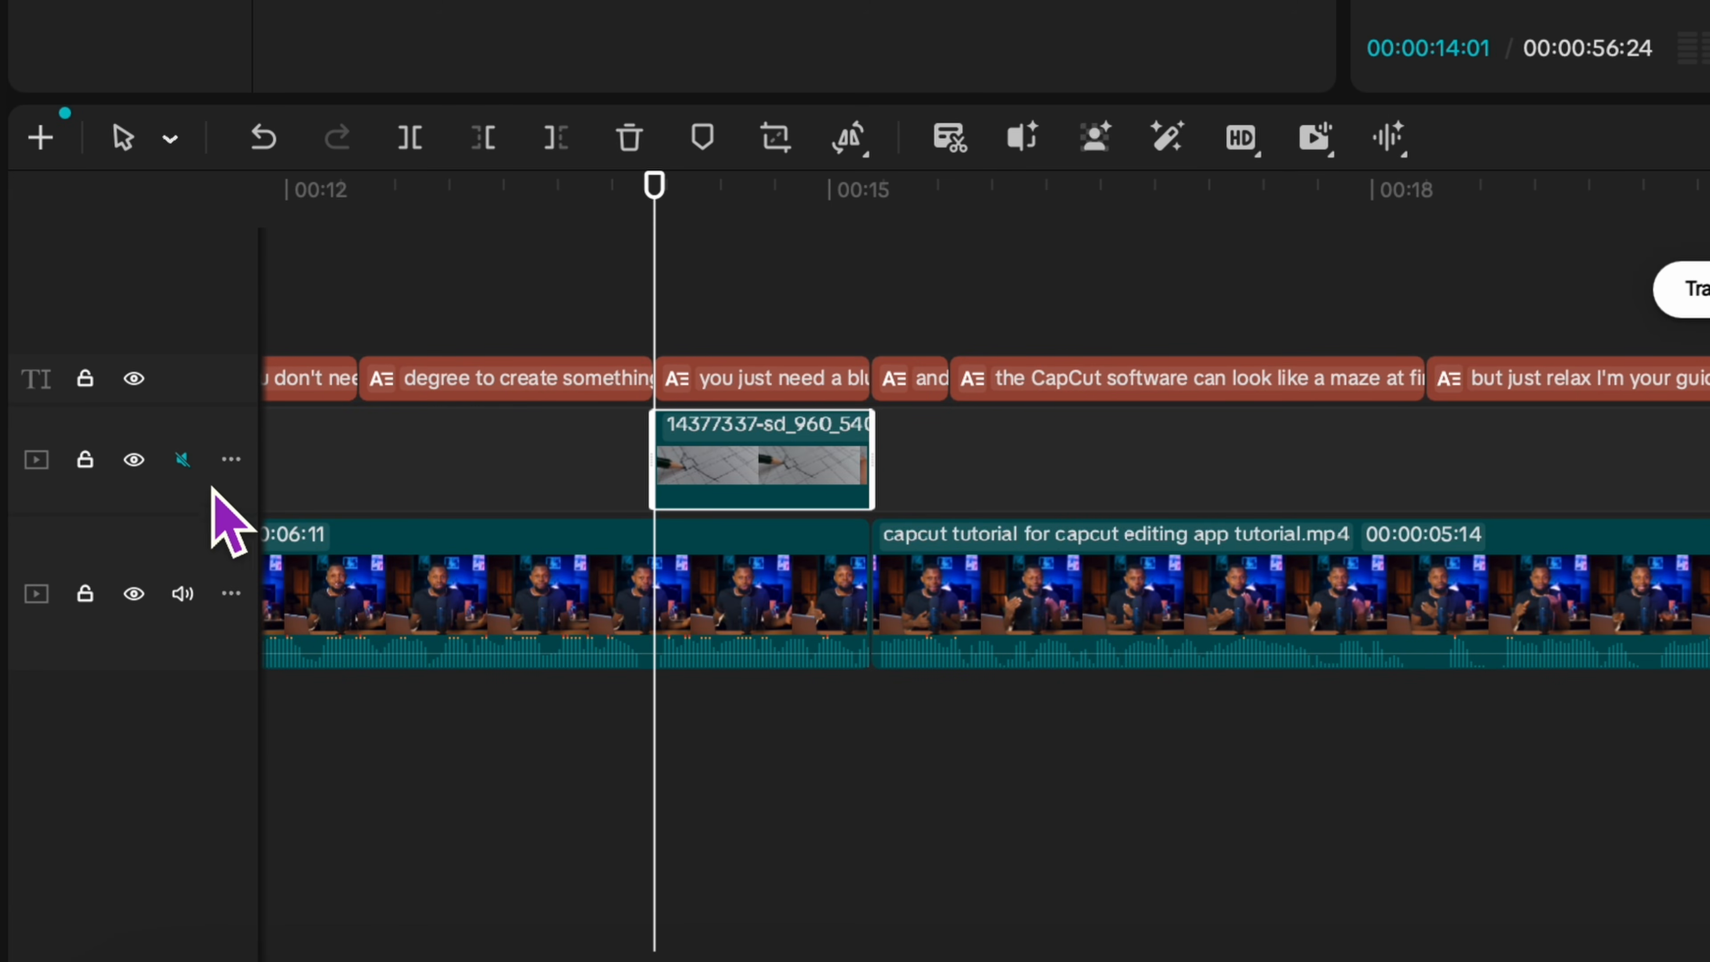
{"action": "left_click", "coordinate": [182, 459]}
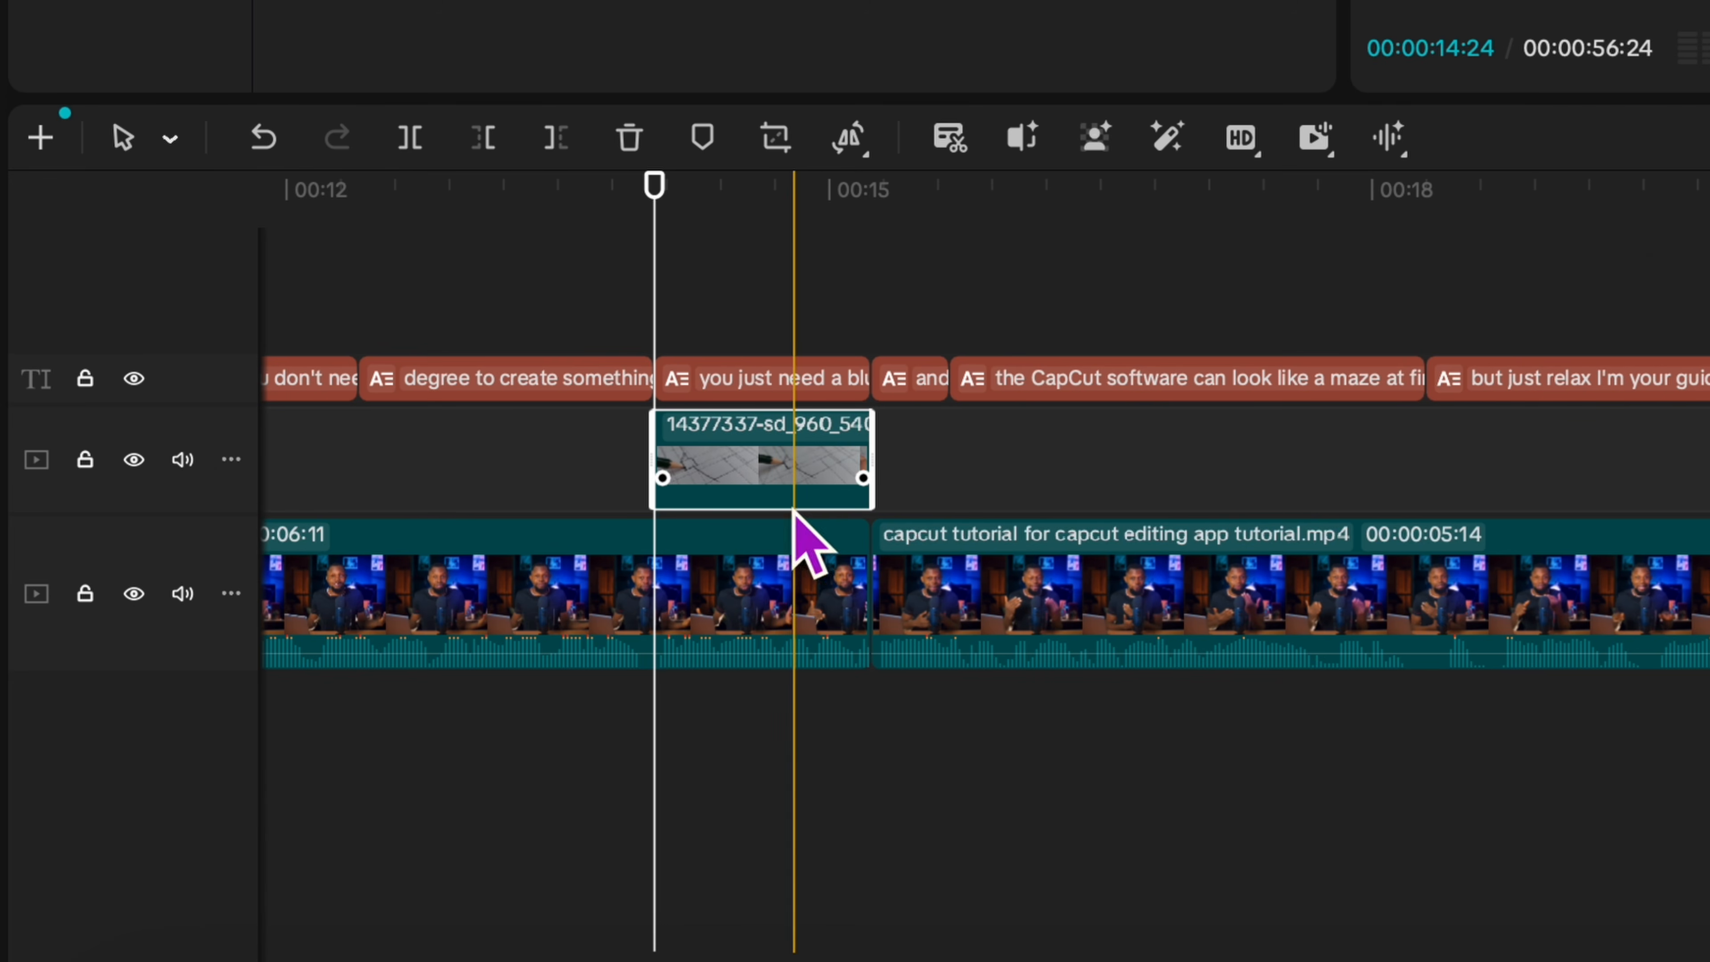
{"action": "left_click_drag", "start_coordinate": [808, 527], "coordinate": [839, 553]}
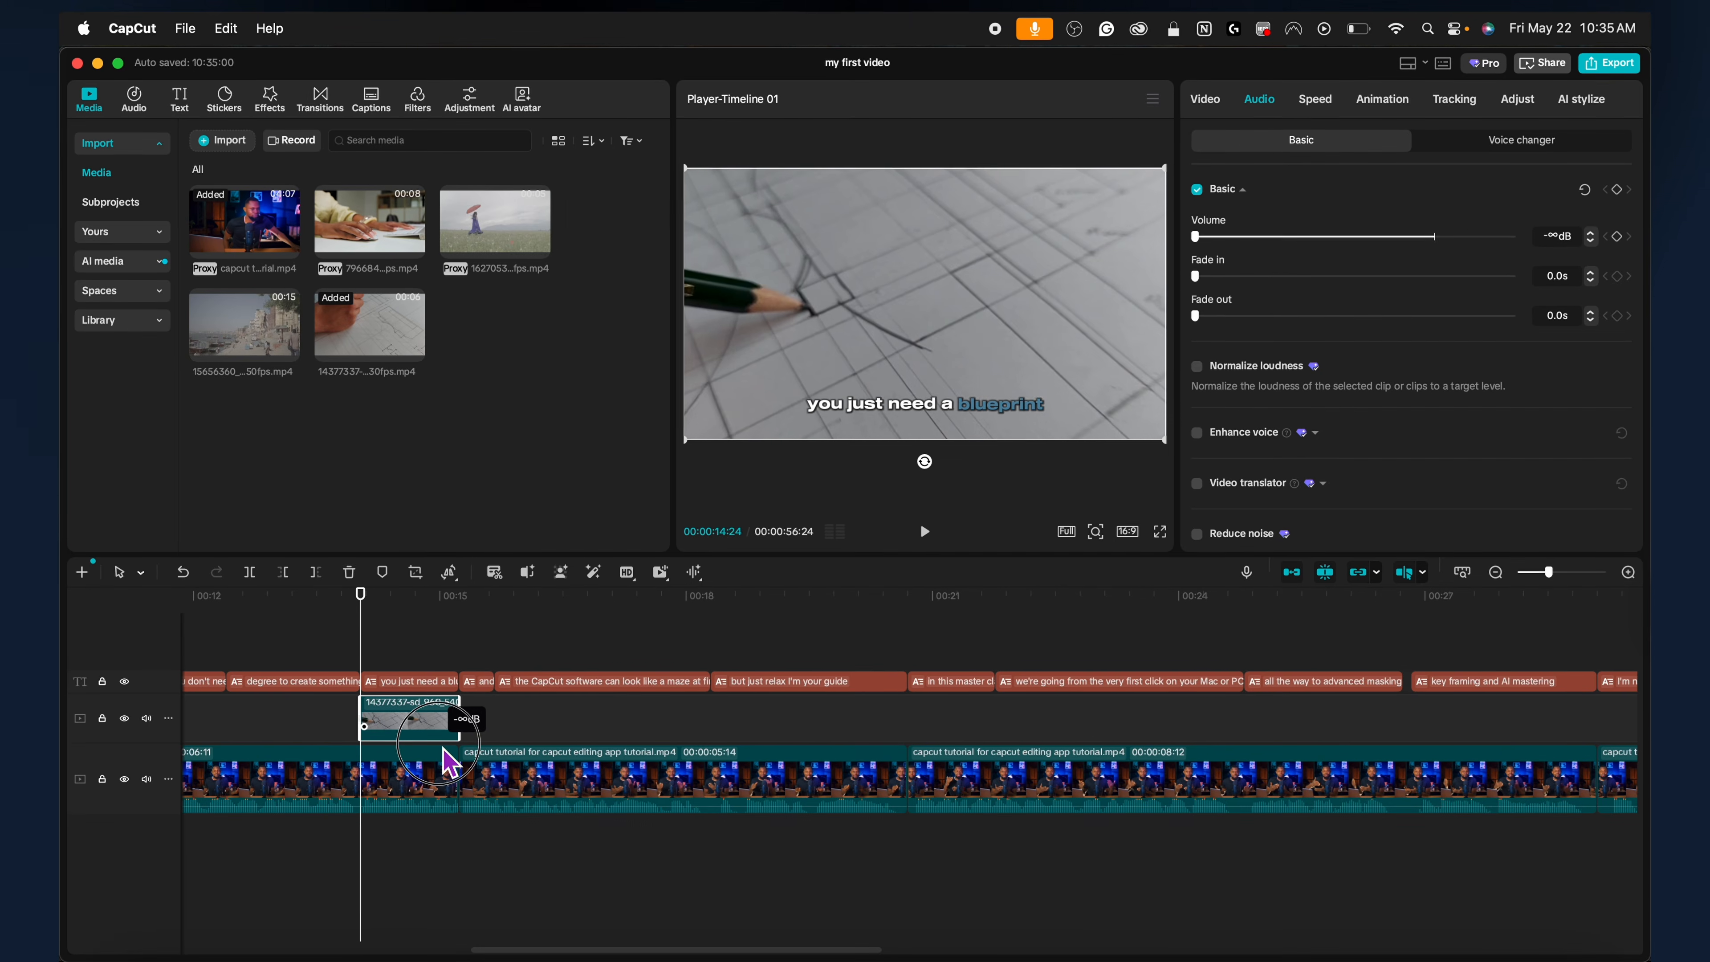
{"action": "left_click_drag", "start_coordinate": [449, 763], "coordinate": [446, 764]}
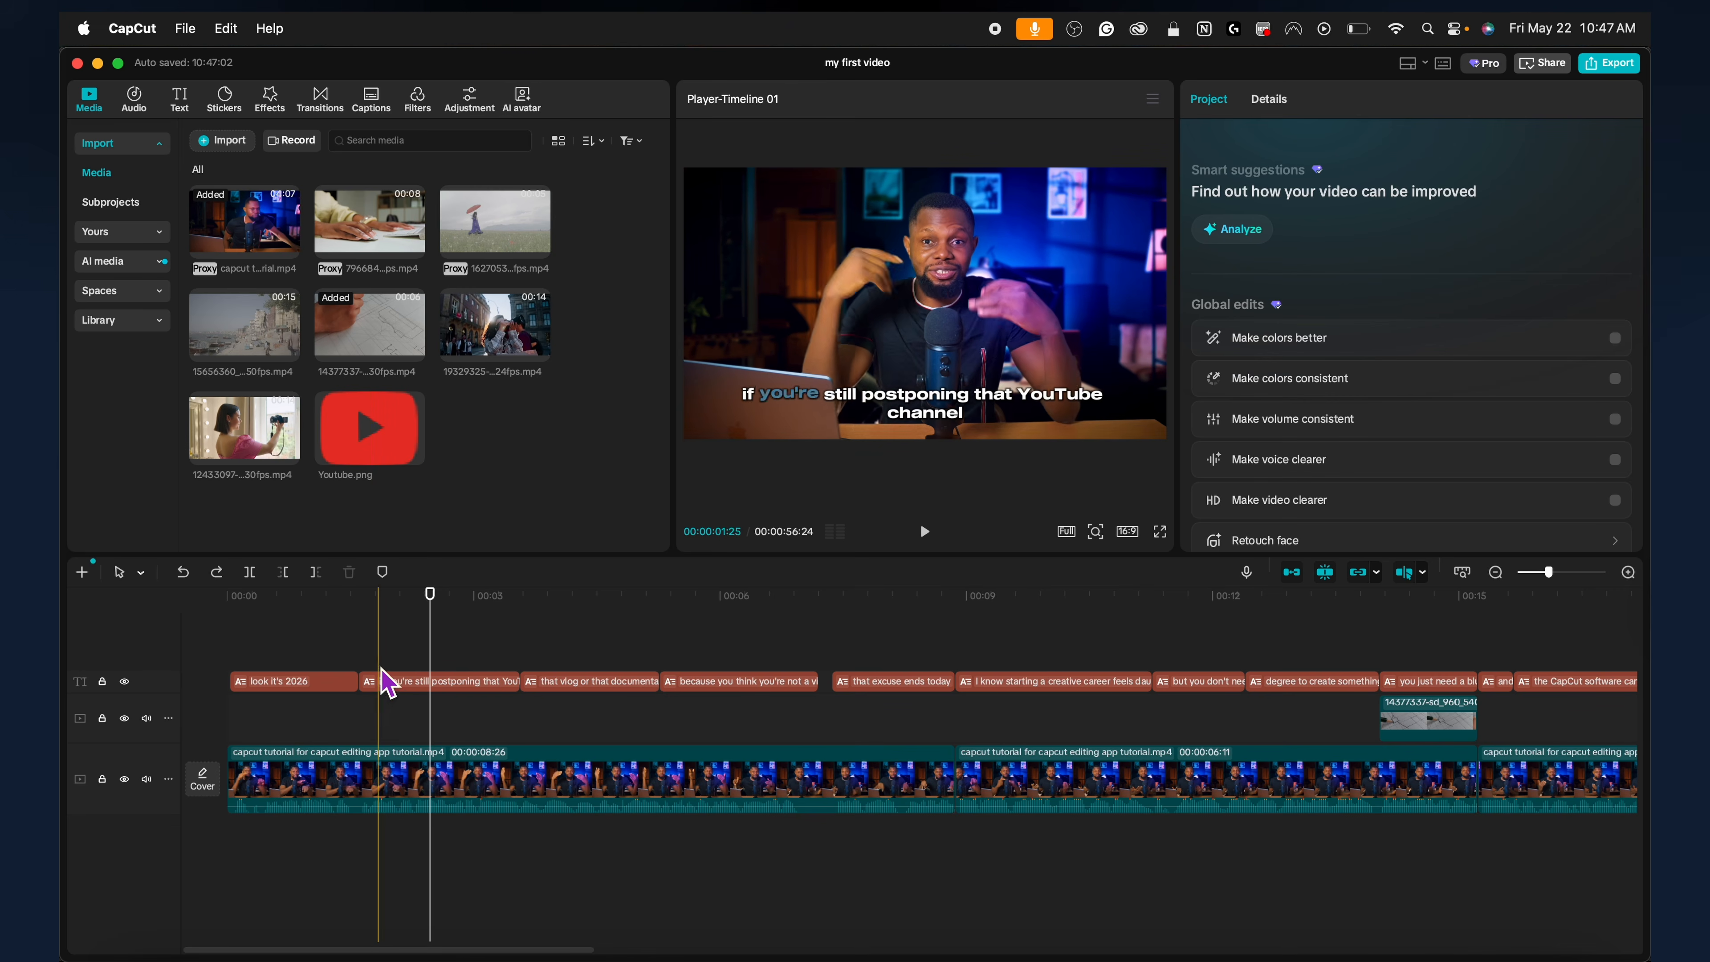
Stack Youtube.png, the 12433097 clip and the 19329325 clip on separate tracks from 00:00:02:08, adjust their end points, and play the overlap.
{"action": "left_click_drag", "start_coordinate": [378, 619], "coordinate": [424, 616]}
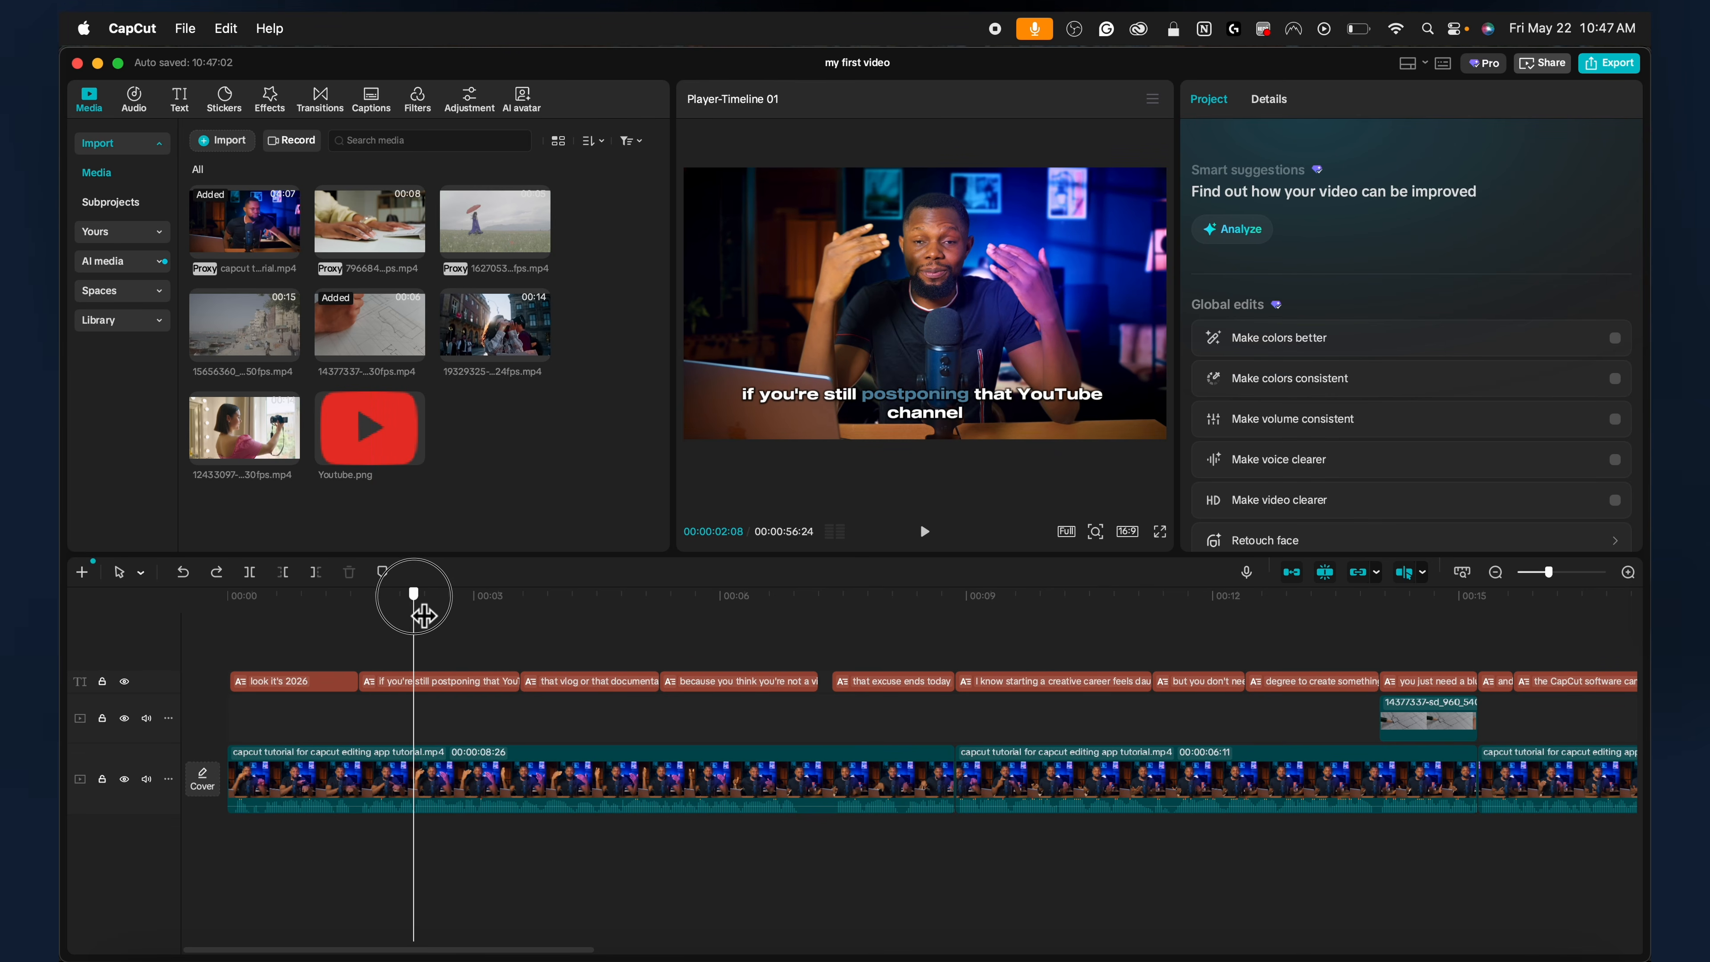
{"action": "left_click_drag", "start_coordinate": [347, 447], "coordinate": [423, 733]}
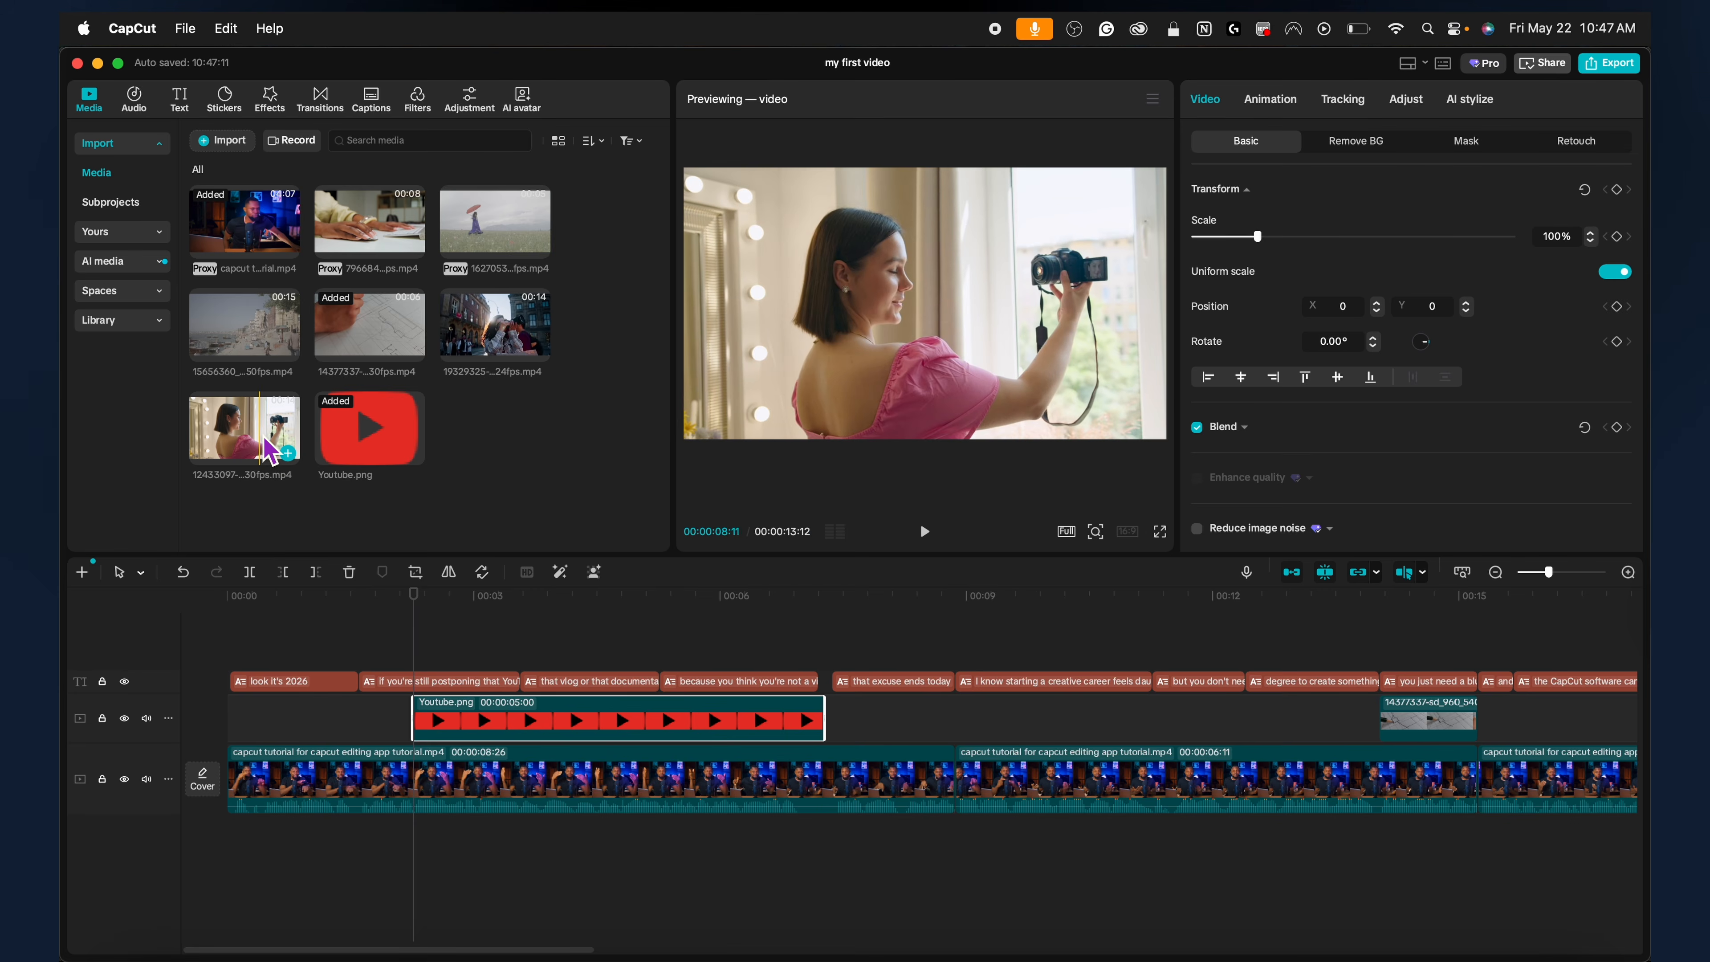
{"action": "left_click_drag", "start_coordinate": [268, 450], "coordinate": [431, 746]}
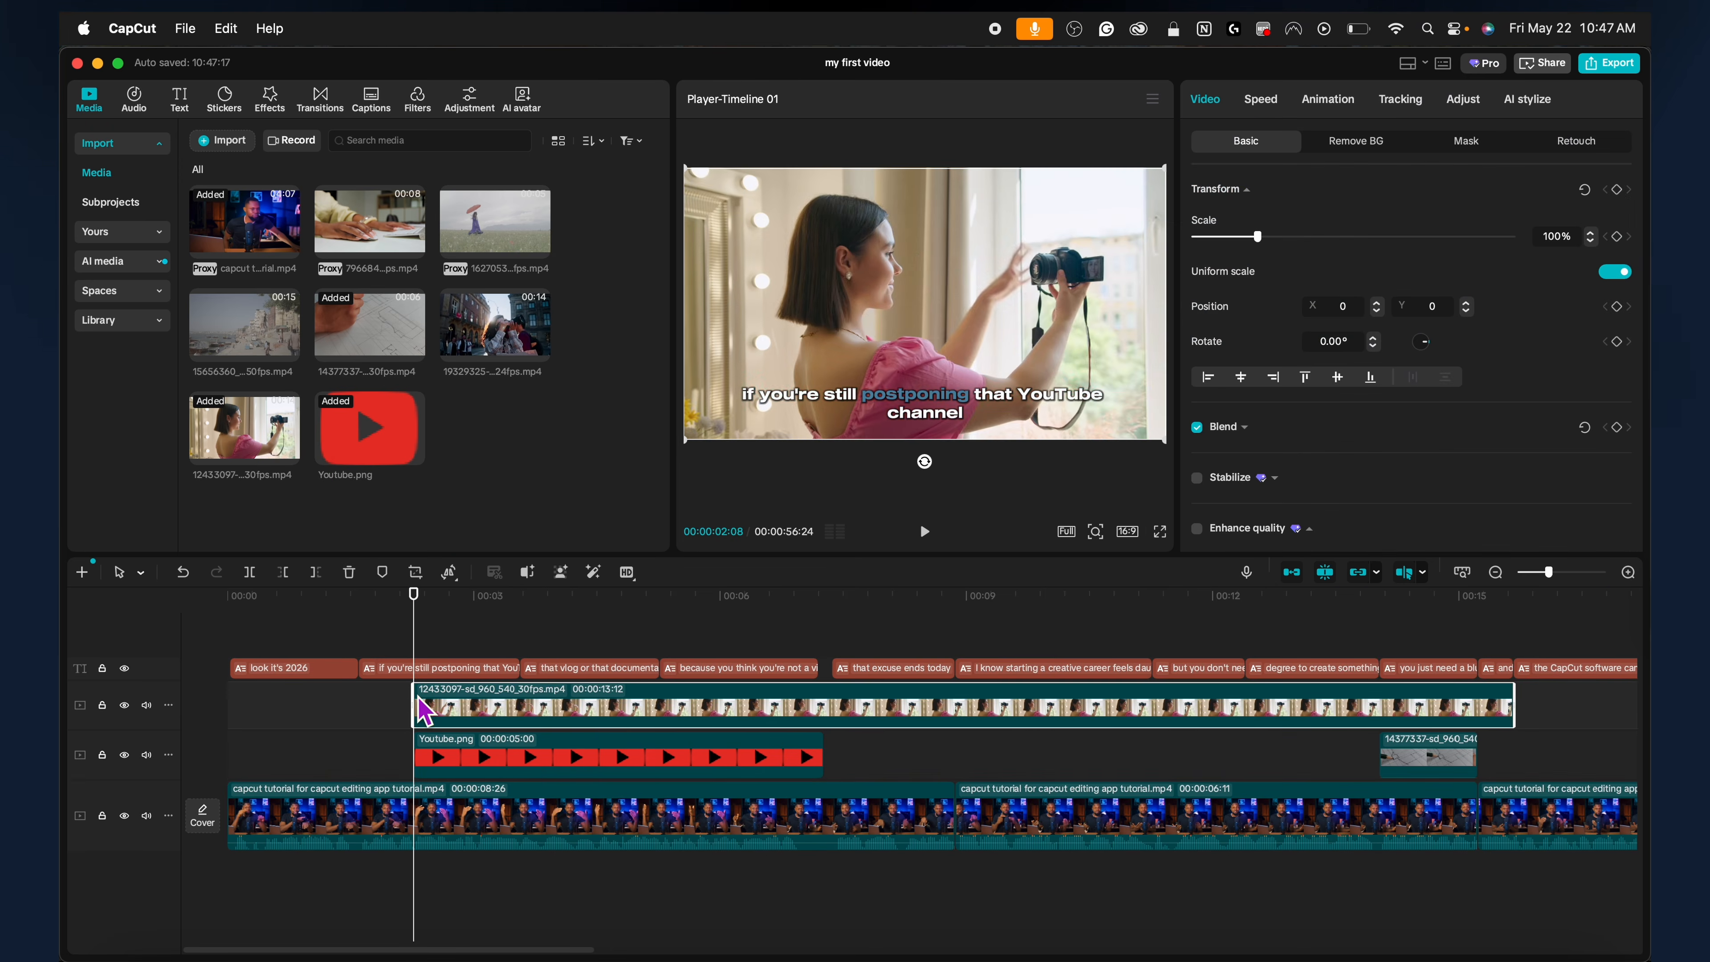
{"action": "left_click_drag", "start_coordinate": [495, 323], "coordinate": [420, 700]}
{"action": "left_click_drag", "start_coordinate": [1506, 706], "coordinate": [1159, 714]}
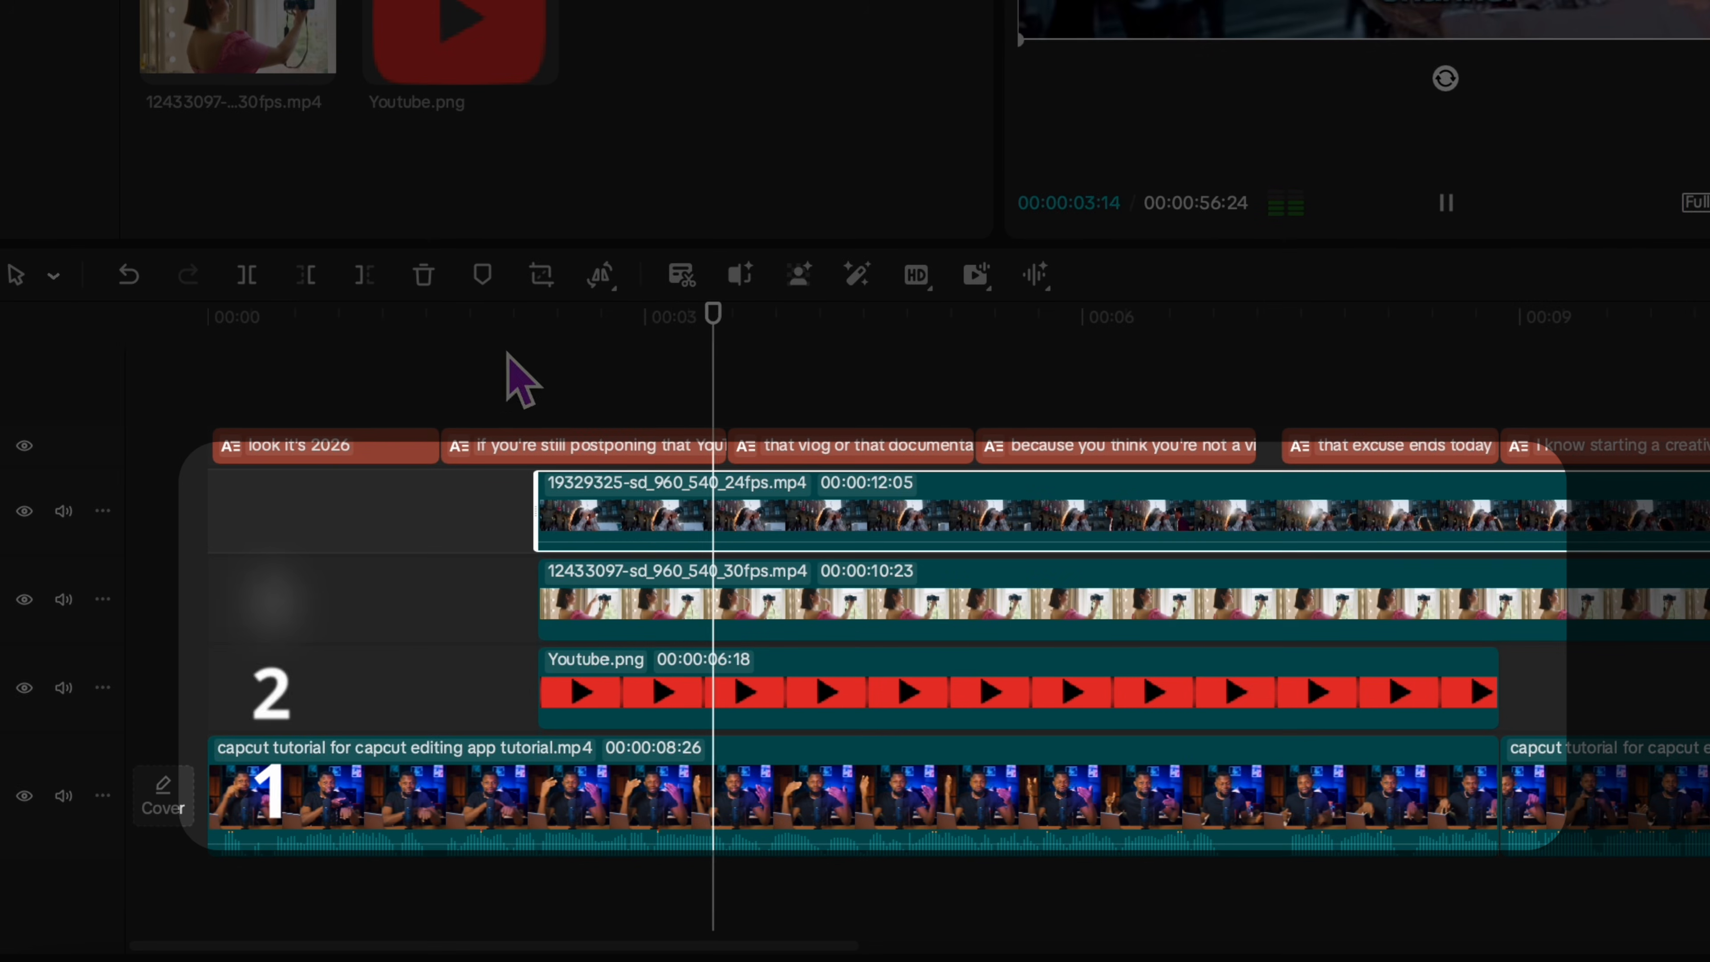
{"action": "key", "text": "space"}
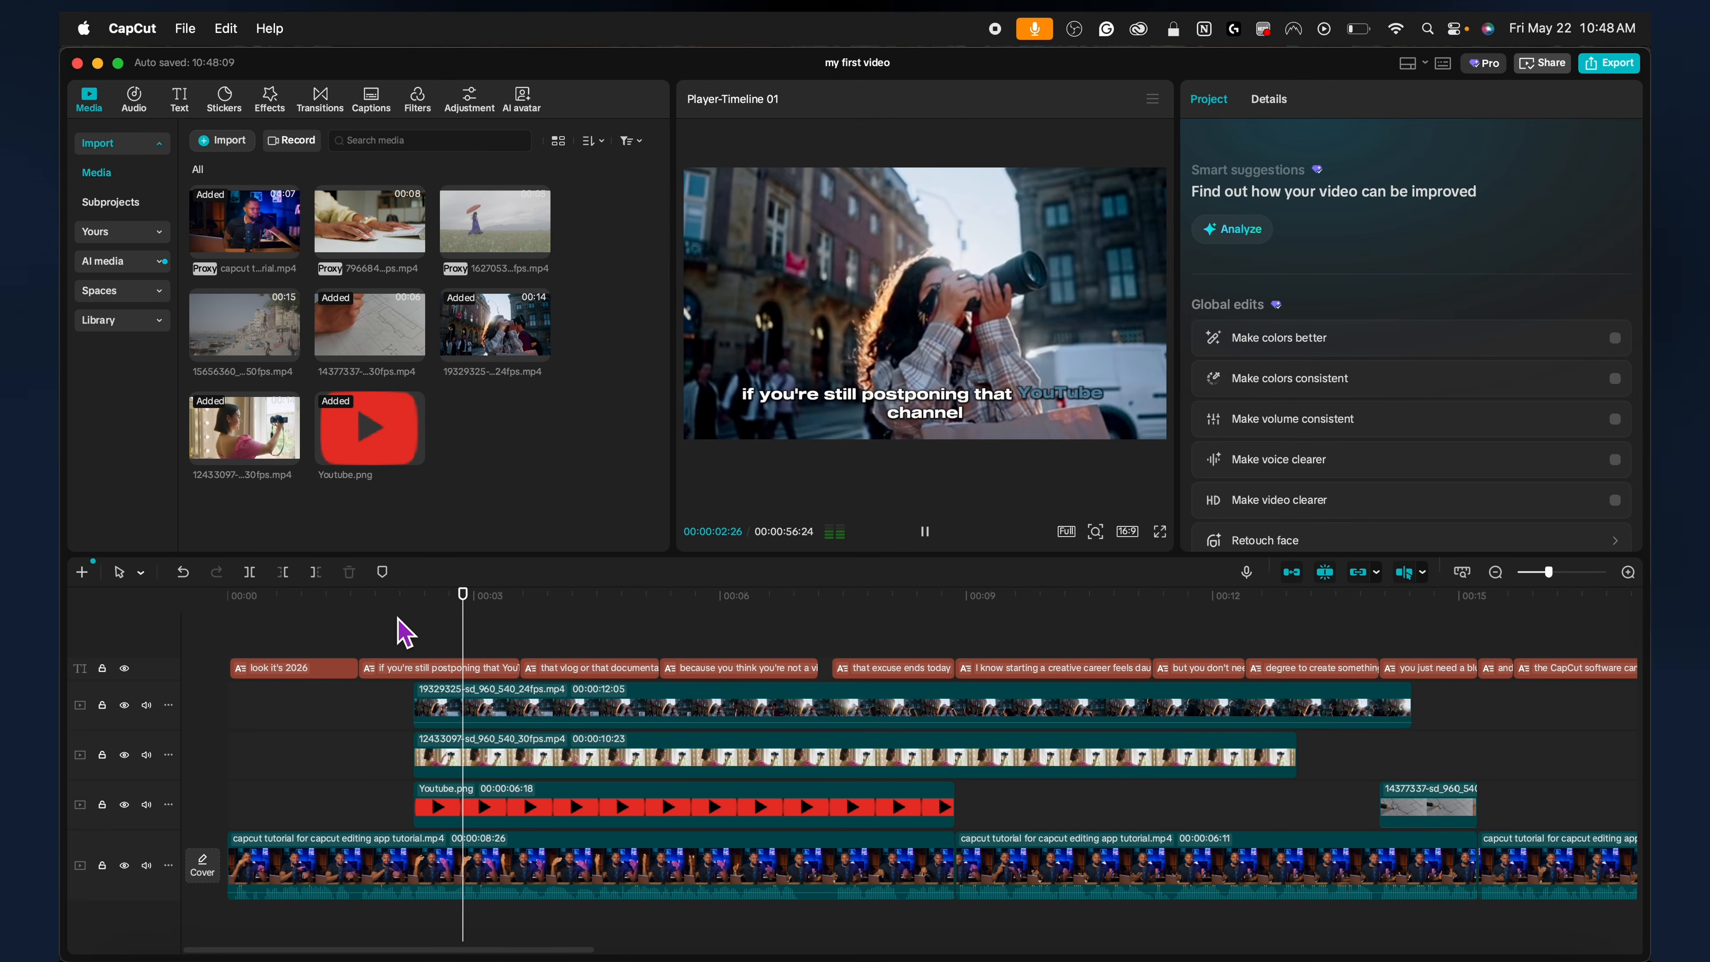
{"action": "key", "text": "space"}
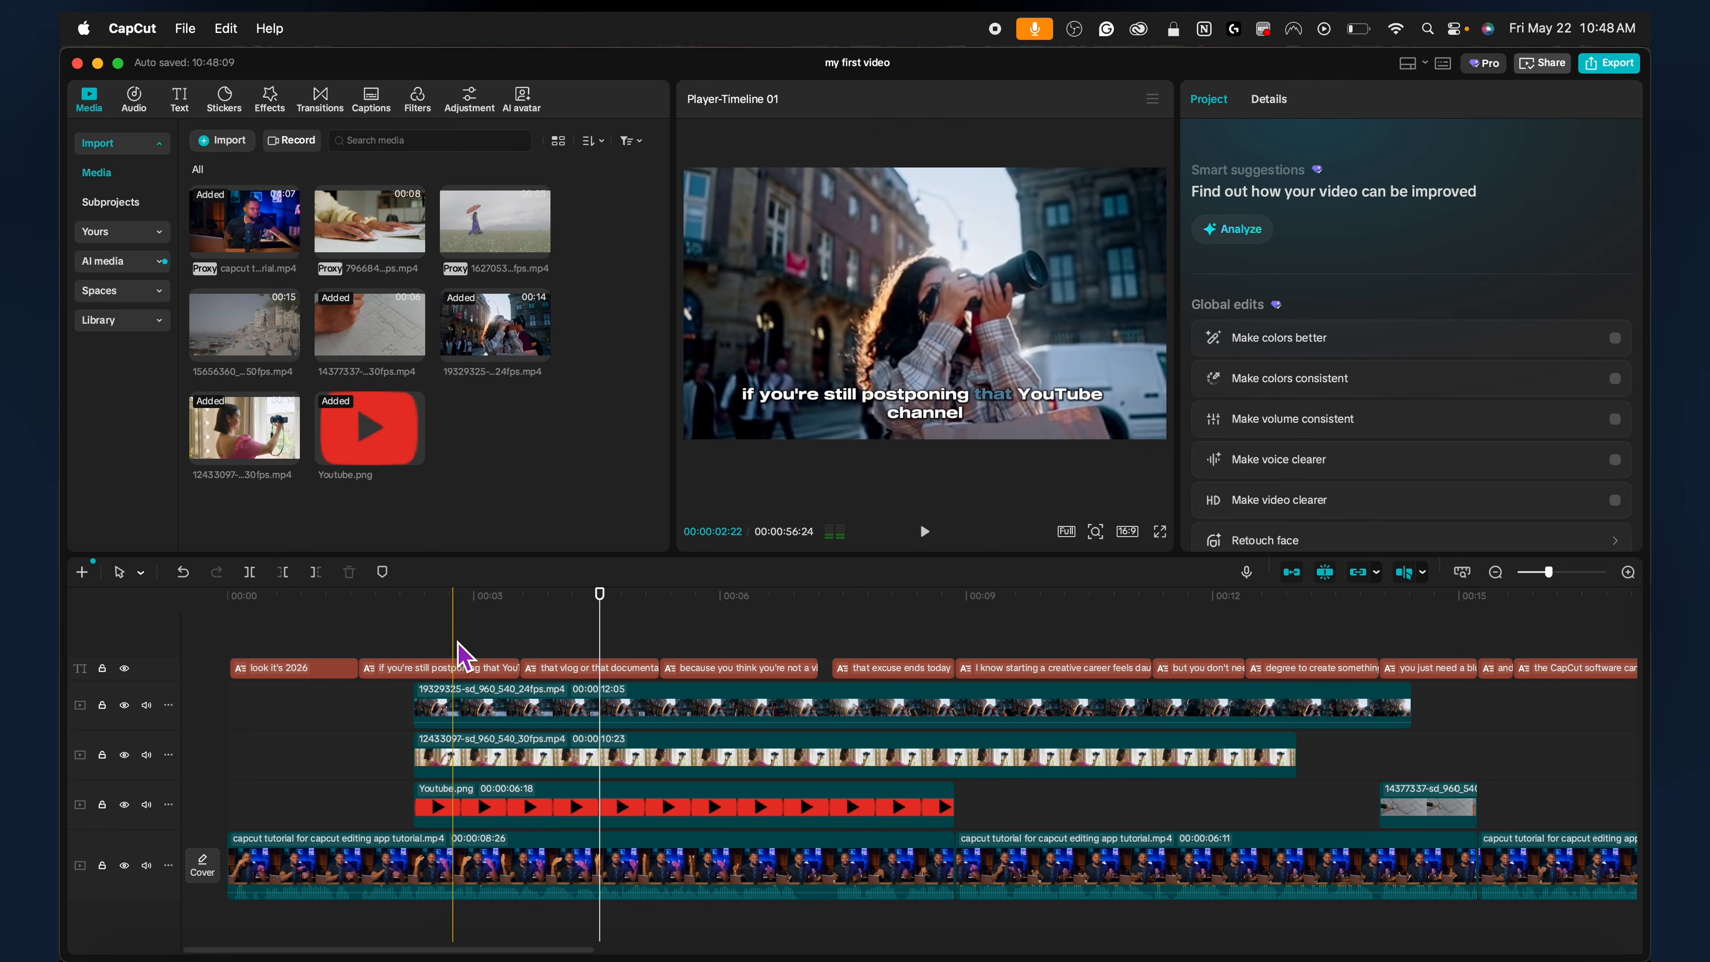
Scale the 19329325 street-photographer clip to 27% and position it in the frame's upper-right corner at X 1216, Y 681.
{"action": "left_click", "coordinate": [432, 630]}
{"action": "left_click", "coordinate": [520, 719]}
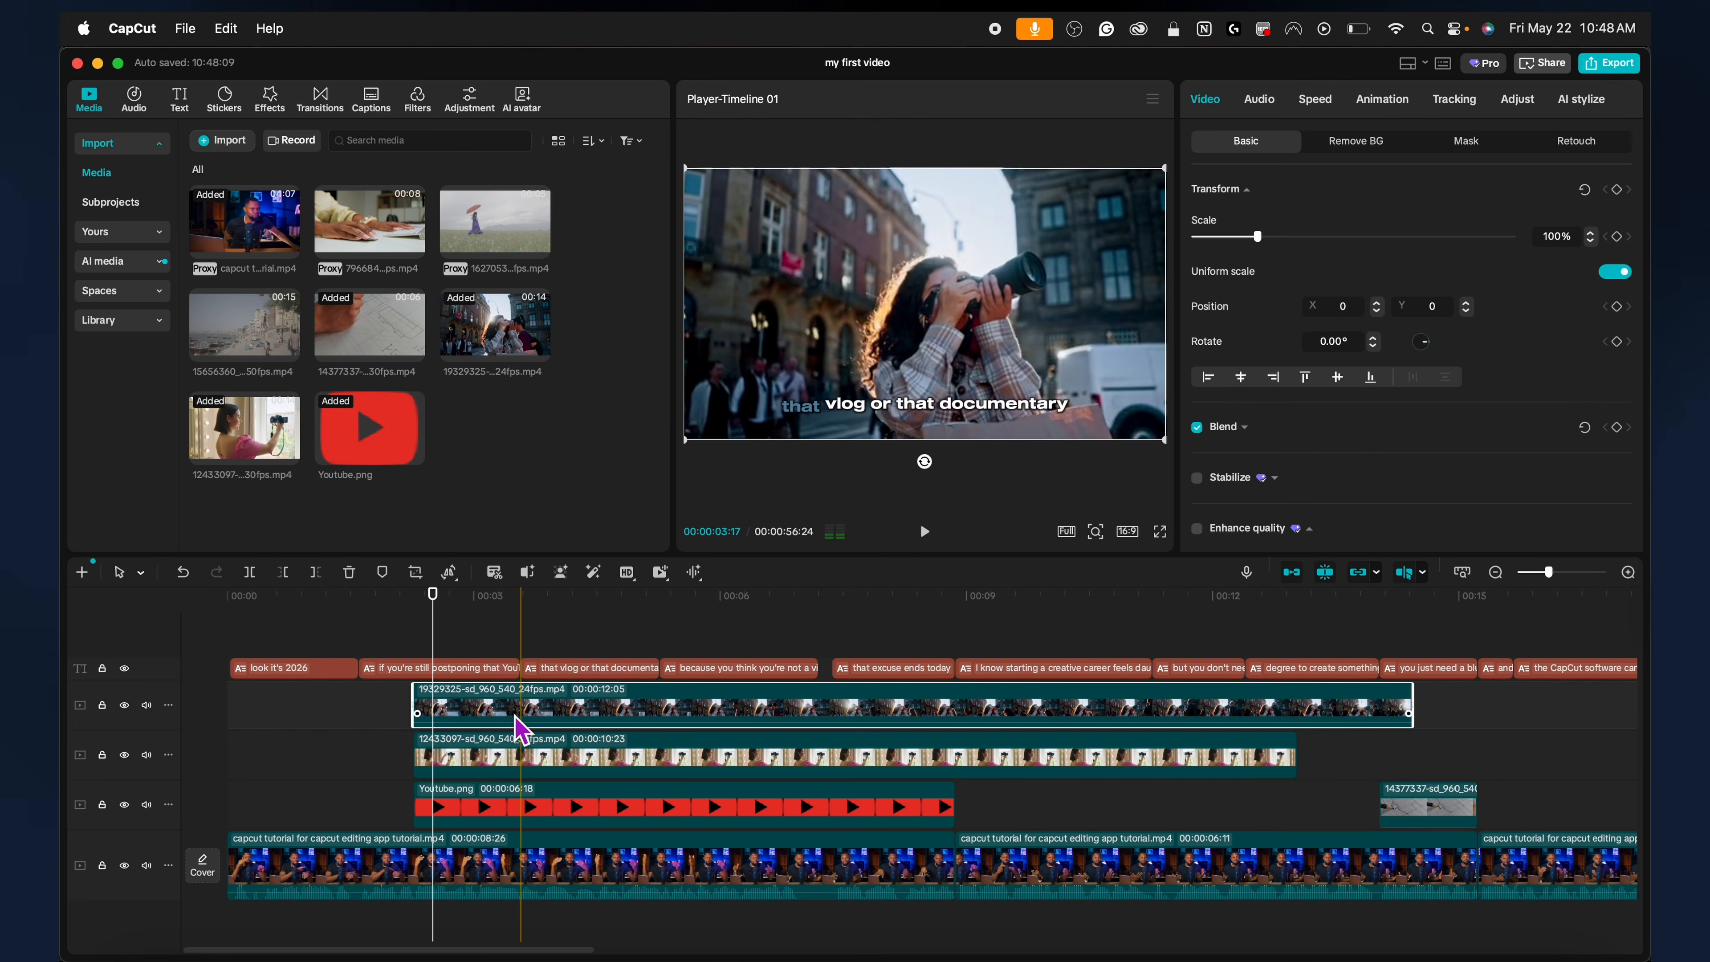
{"action": "left_click_drag", "start_coordinate": [1258, 237], "coordinate": [1227, 237]}
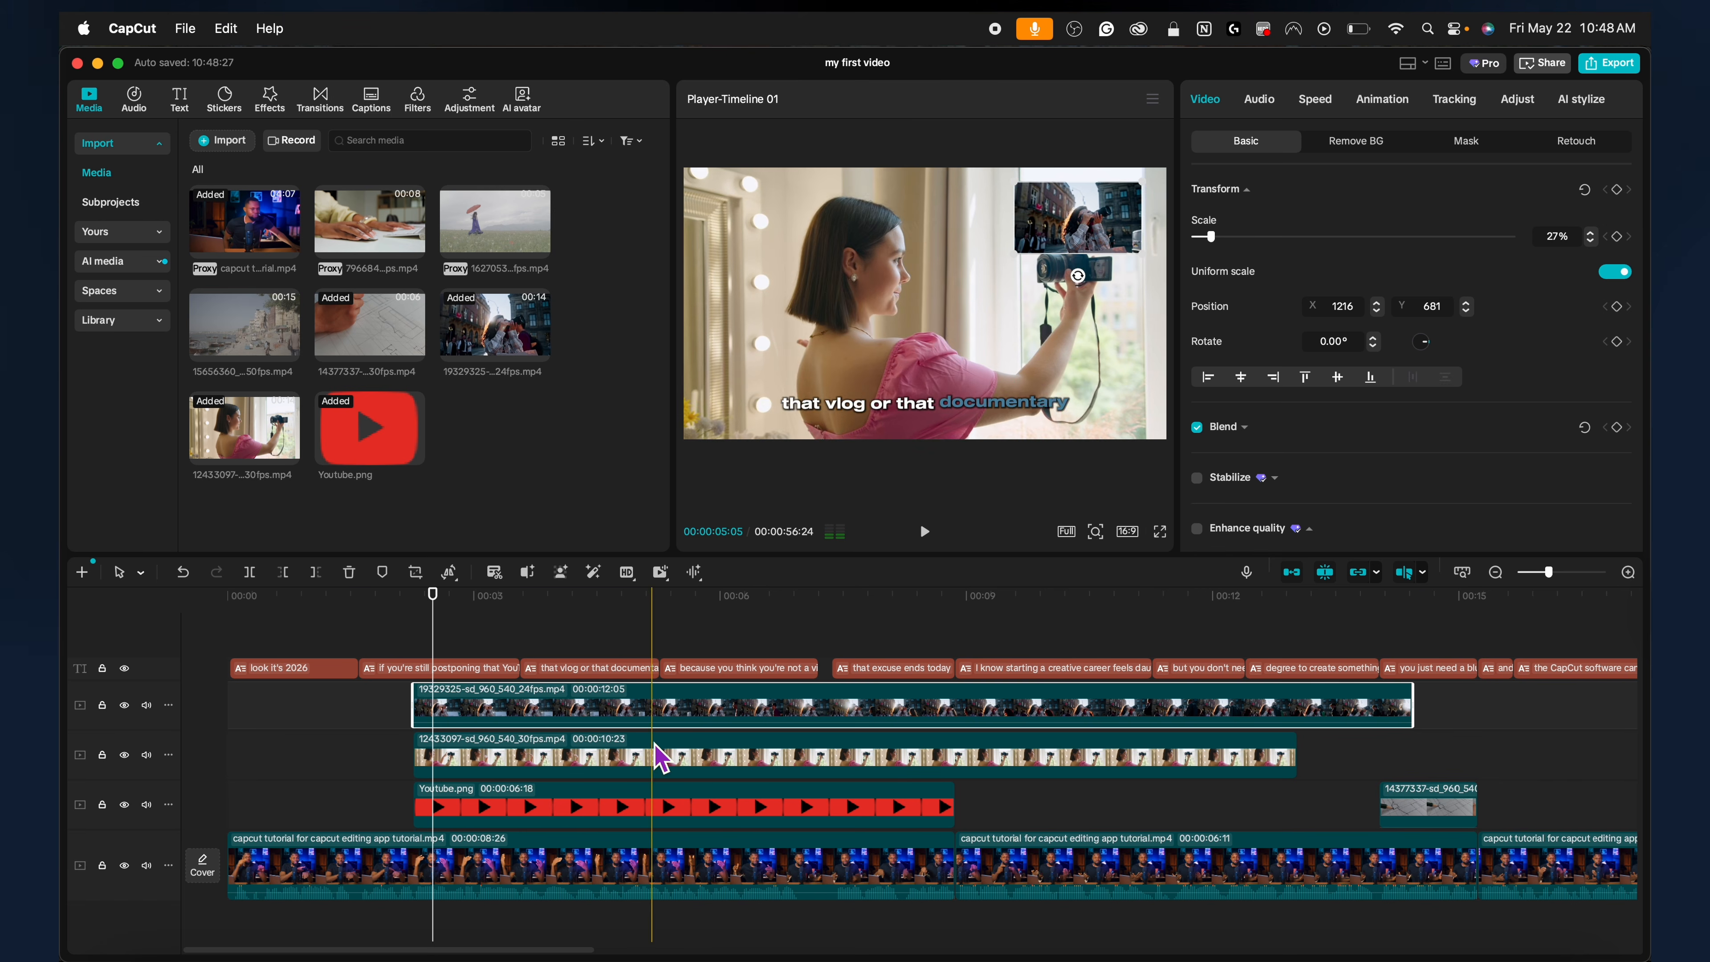
Scale the 12433097 clip of the woman holding a camera to 29% and move it to the upper centre of the frame.
{"action": "left_click", "coordinate": [1013, 312]}
{"action": "left_click_drag", "start_coordinate": [1258, 237], "coordinate": [1227, 236]}
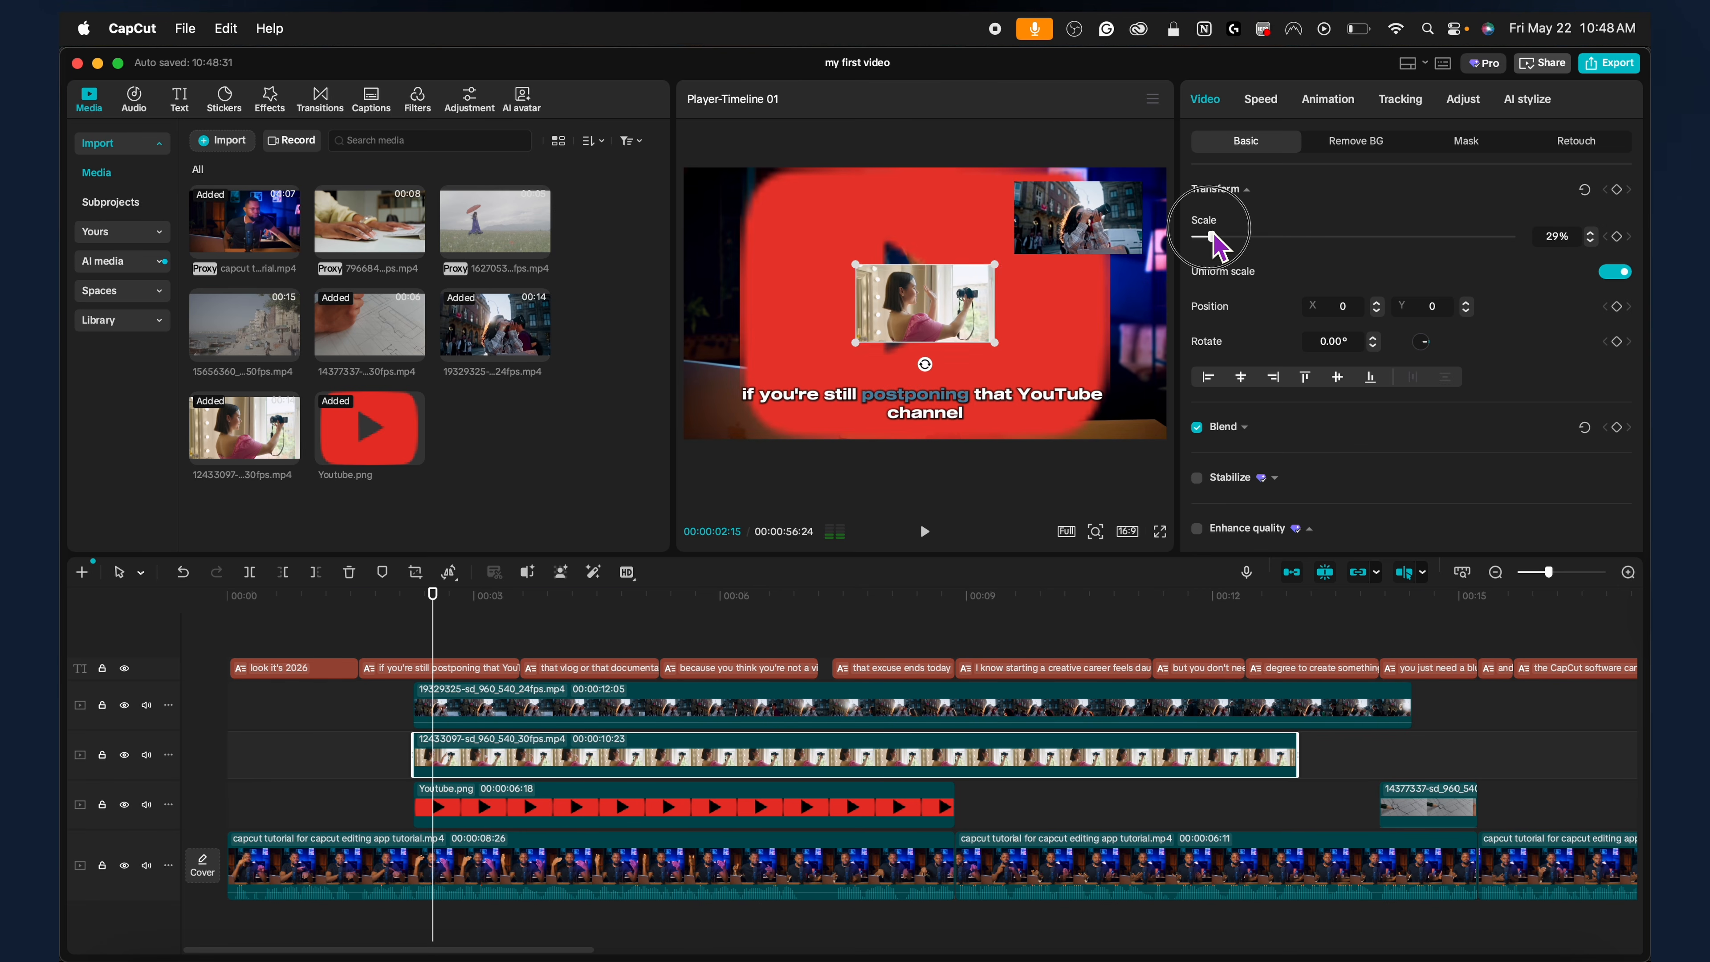
{"action": "left_click_drag", "start_coordinate": [956, 243], "coordinate": [955, 224]}
Scale Youtube.png to 34%, place it in the frame's upper-left corner, and fine-tune the two neighbouring overlay clips.
{"action": "left_click", "coordinate": [692, 809]}
{"action": "left_click_drag", "start_coordinate": [1257, 236], "coordinate": [1214, 237]}
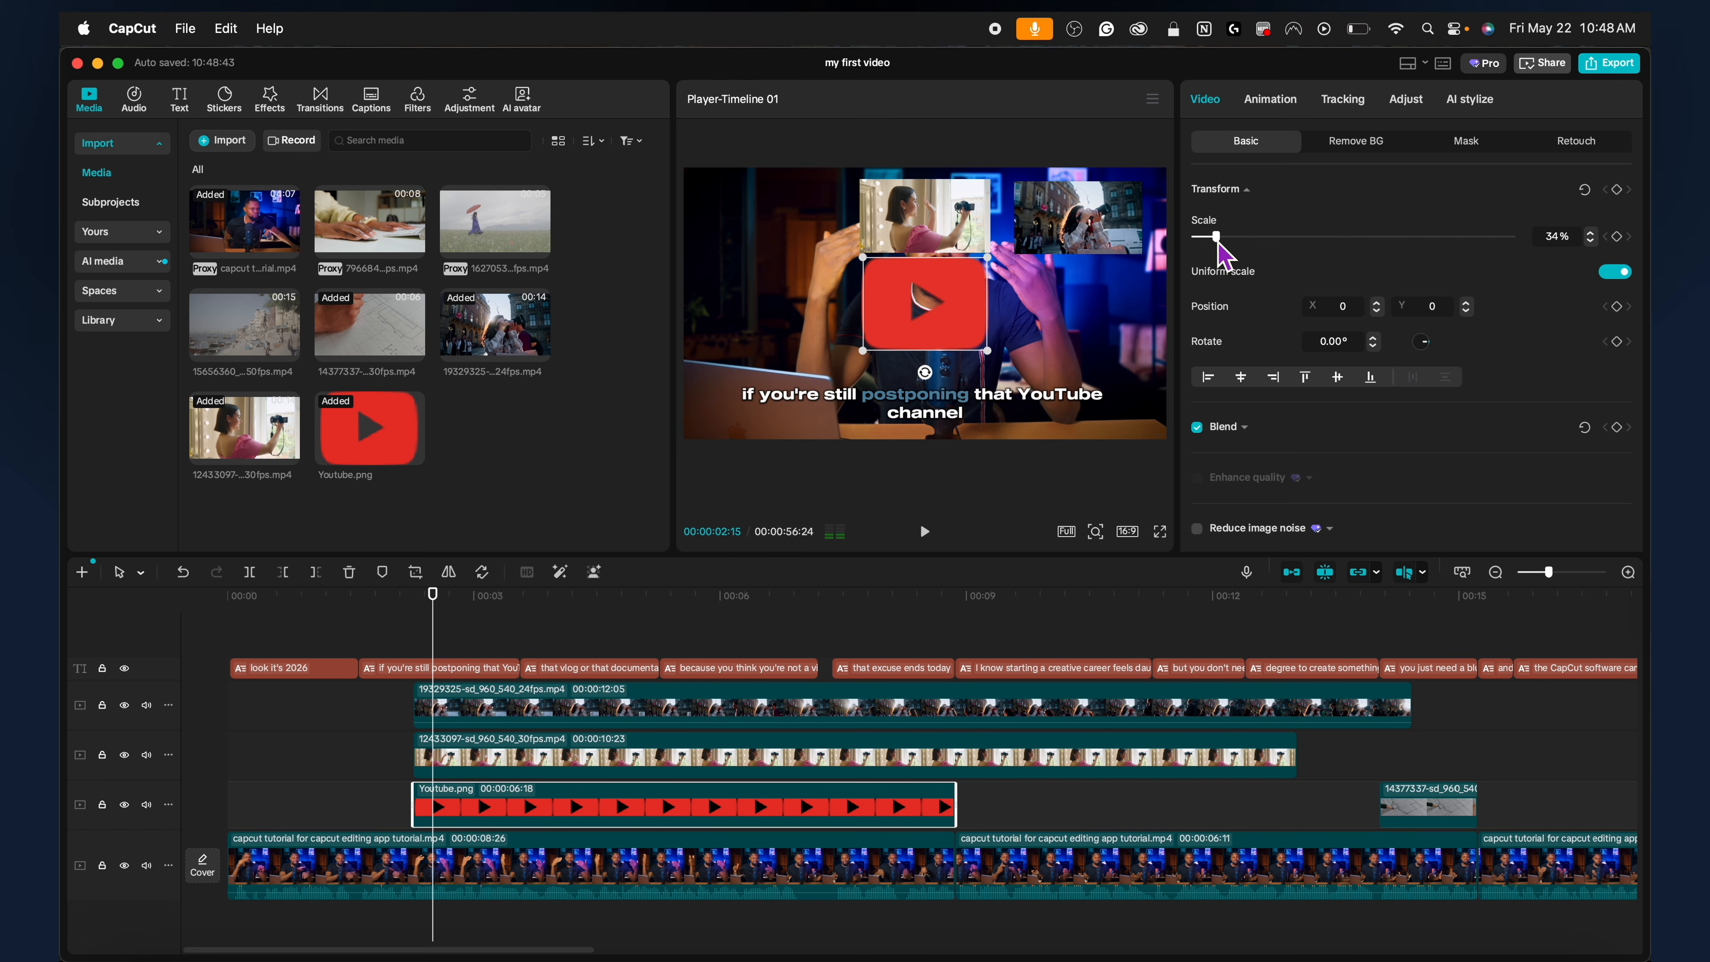
{"action": "left_click_drag", "start_coordinate": [951, 330], "coordinate": [786, 251]}
{"action": "left_click", "coordinate": [966, 244]}
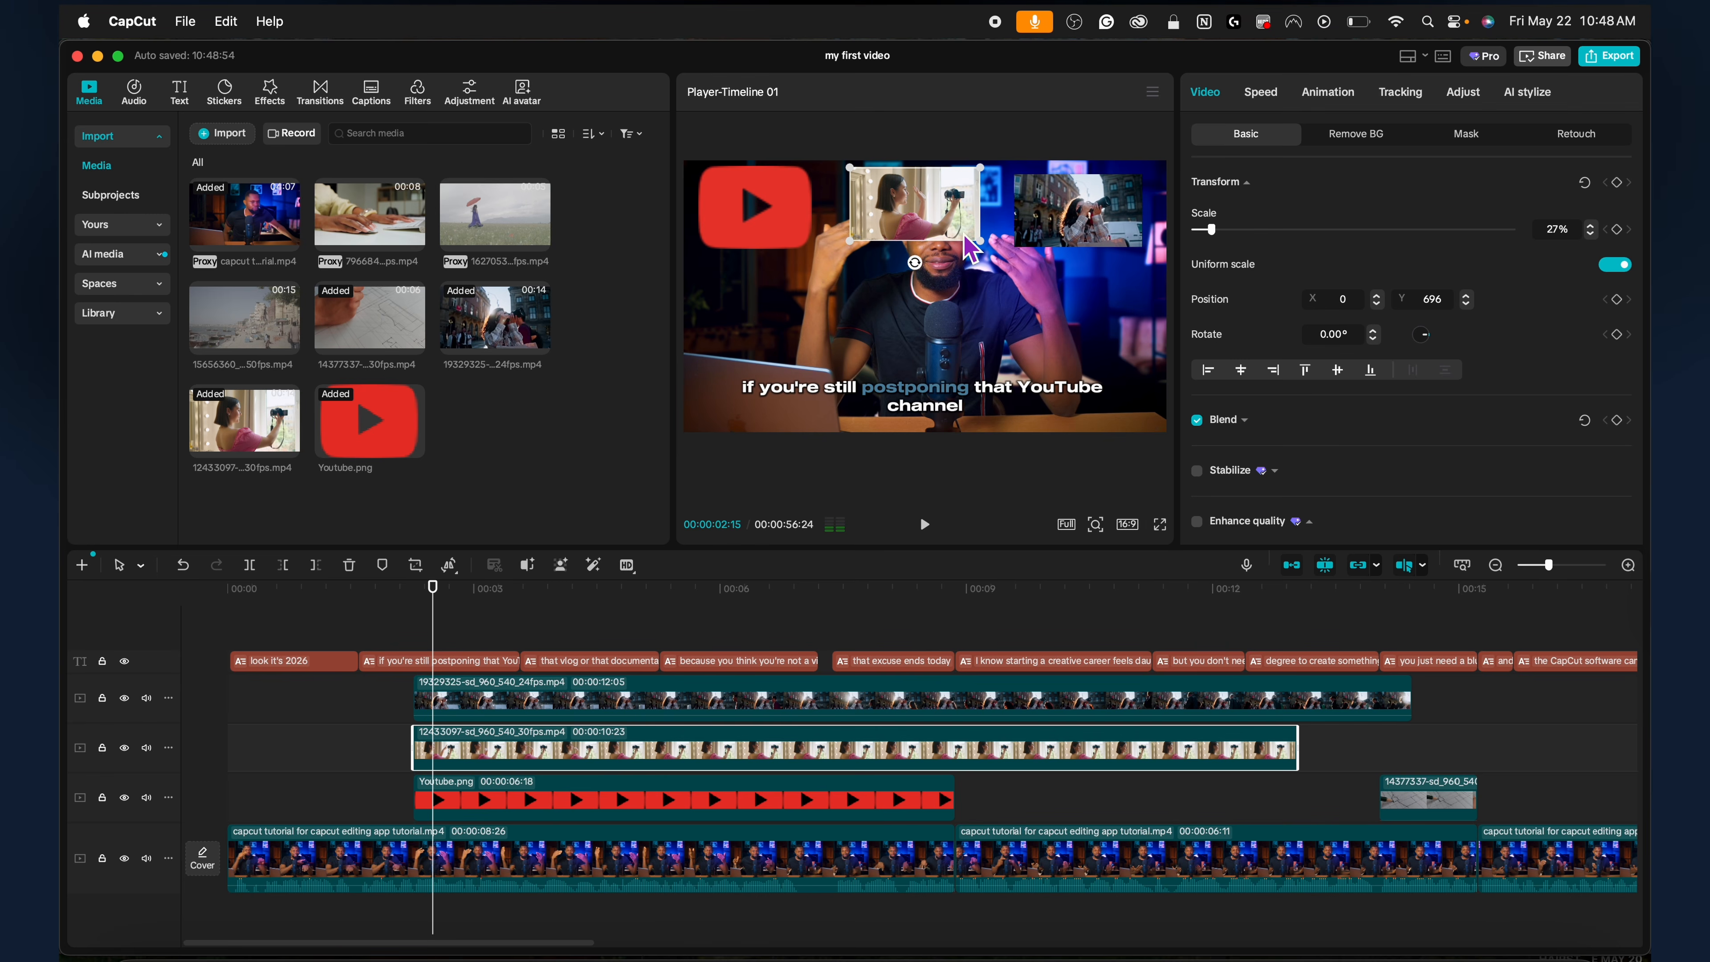
{"action": "left_click_drag", "start_coordinate": [1115, 228], "coordinate": [1126, 235]}
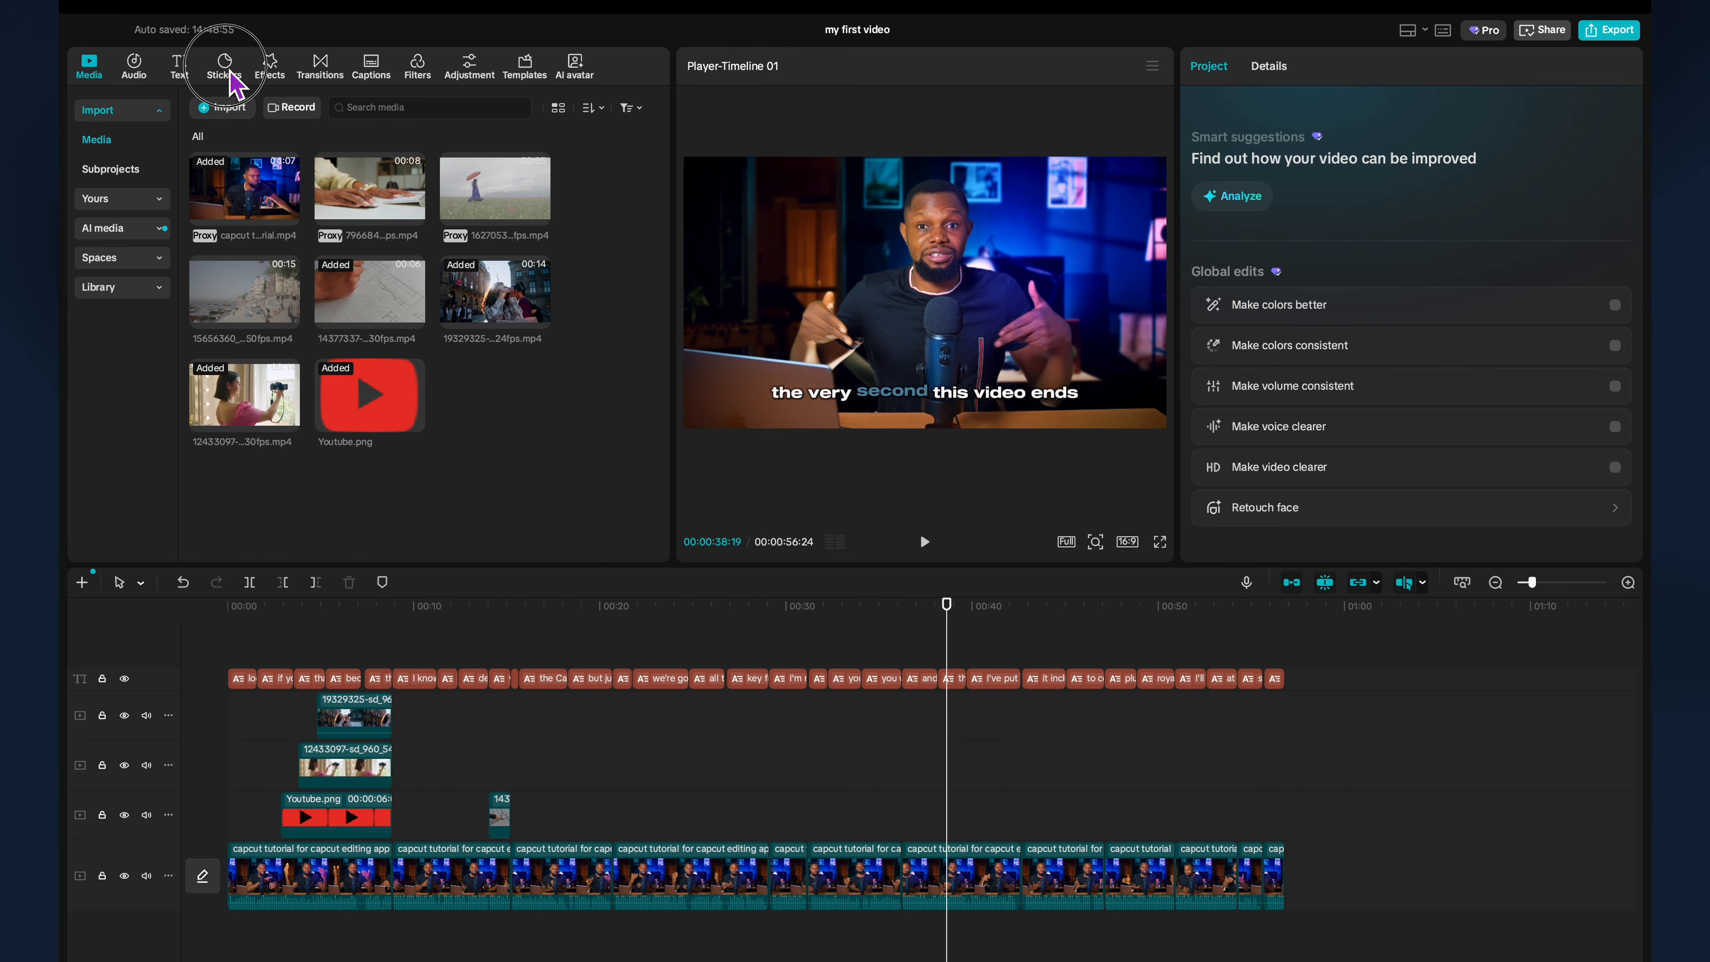
Search the stickers for video editing and add the computer-monitor sticker to the timeline right after the three overlay clips.
{"action": "left_click", "coordinate": [230, 73]}
{"action": "left_click", "coordinate": [332, 325]}
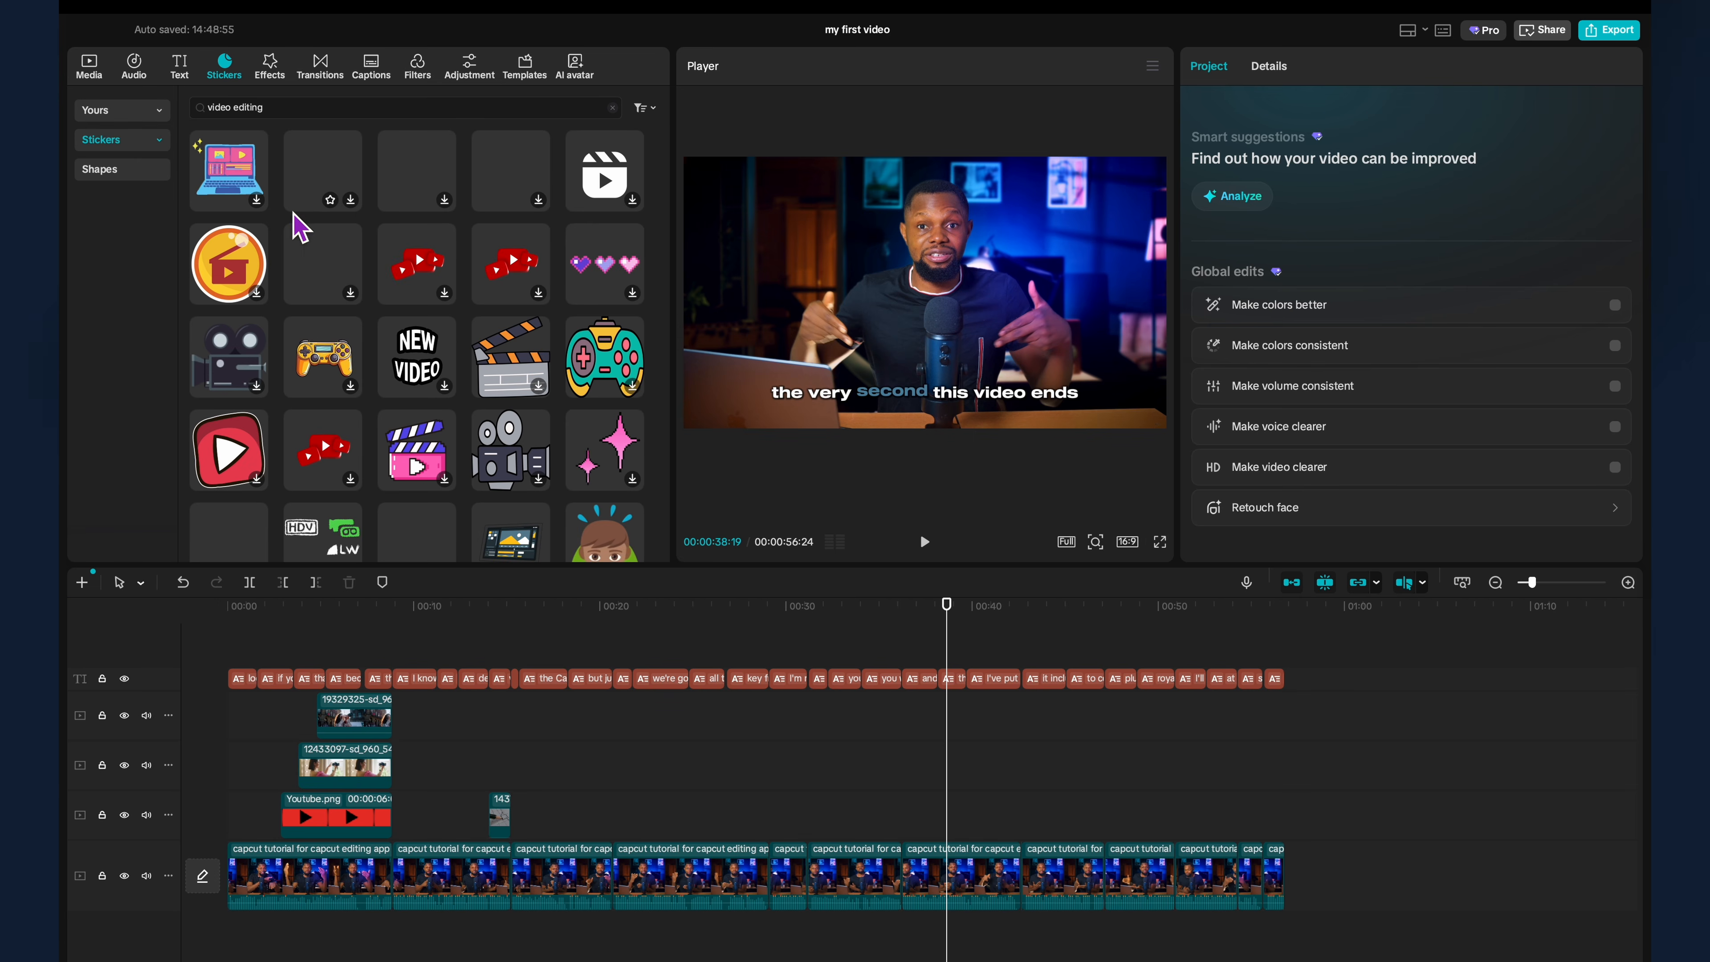
{"action": "left_click_drag", "start_coordinate": [497, 165], "coordinate": [524, 691]}
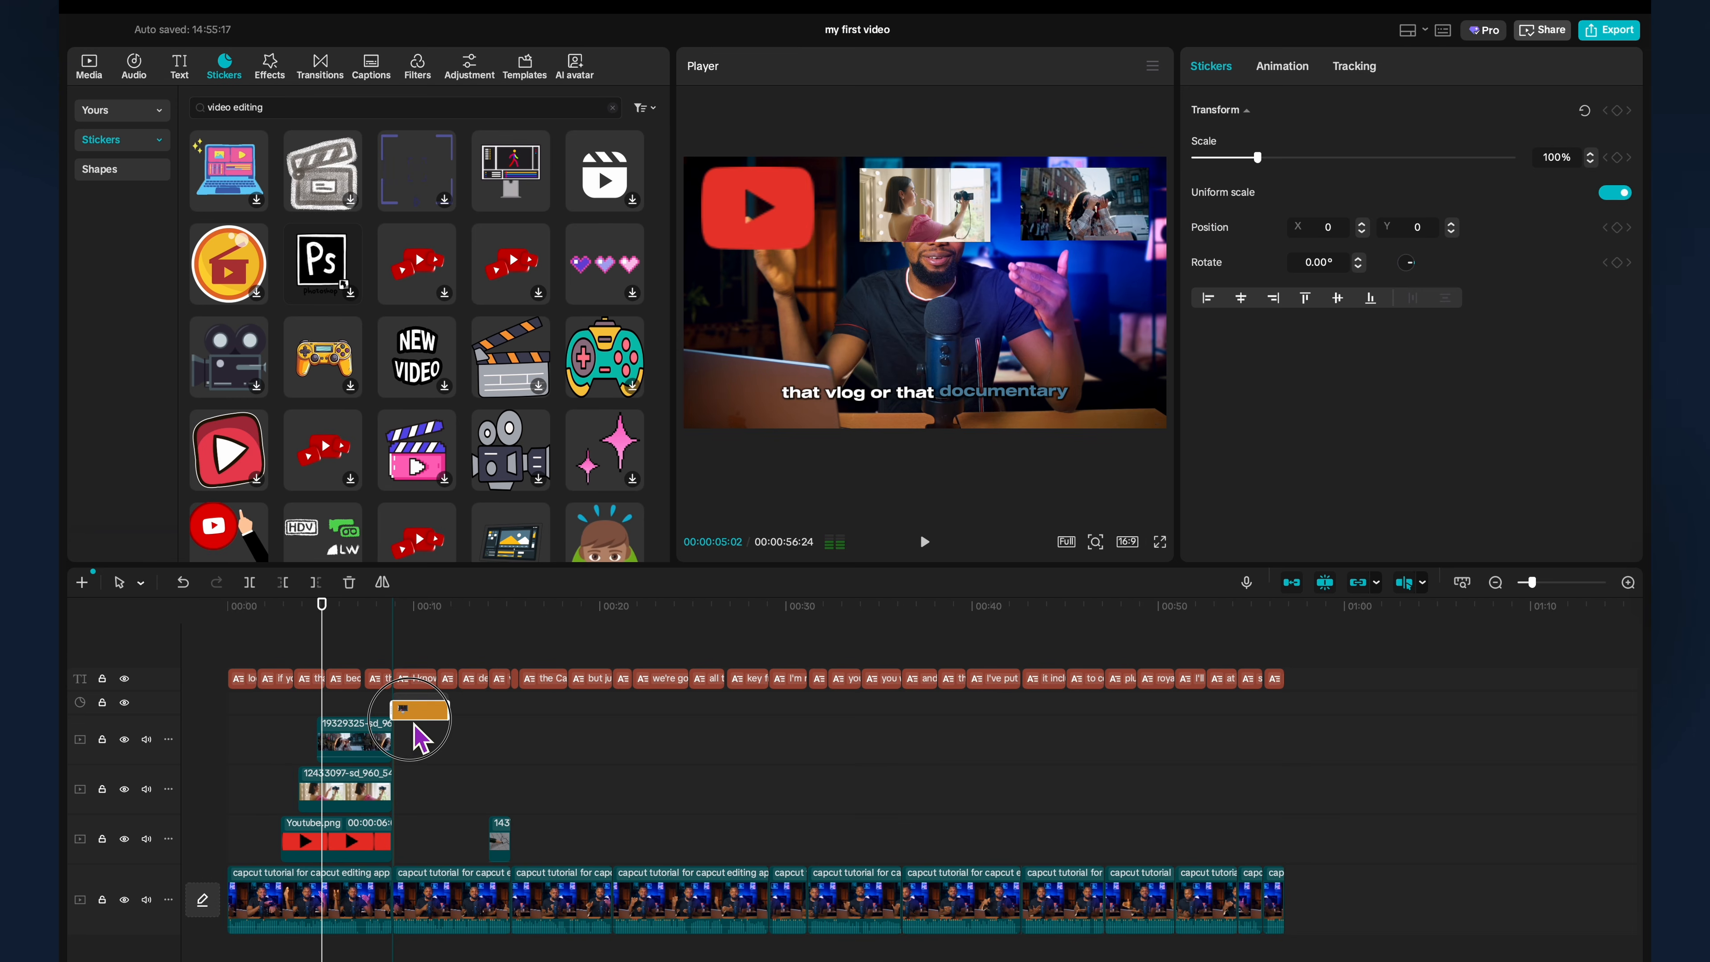
{"action": "left_click", "coordinate": [406, 709]}
Scale the monitor sticker to 87% and move it to the left of the speaker in the frame.
{"action": "key", "text": "space"}
{"action": "left_click_drag", "start_coordinate": [1257, 157], "coordinate": [1251, 158]}
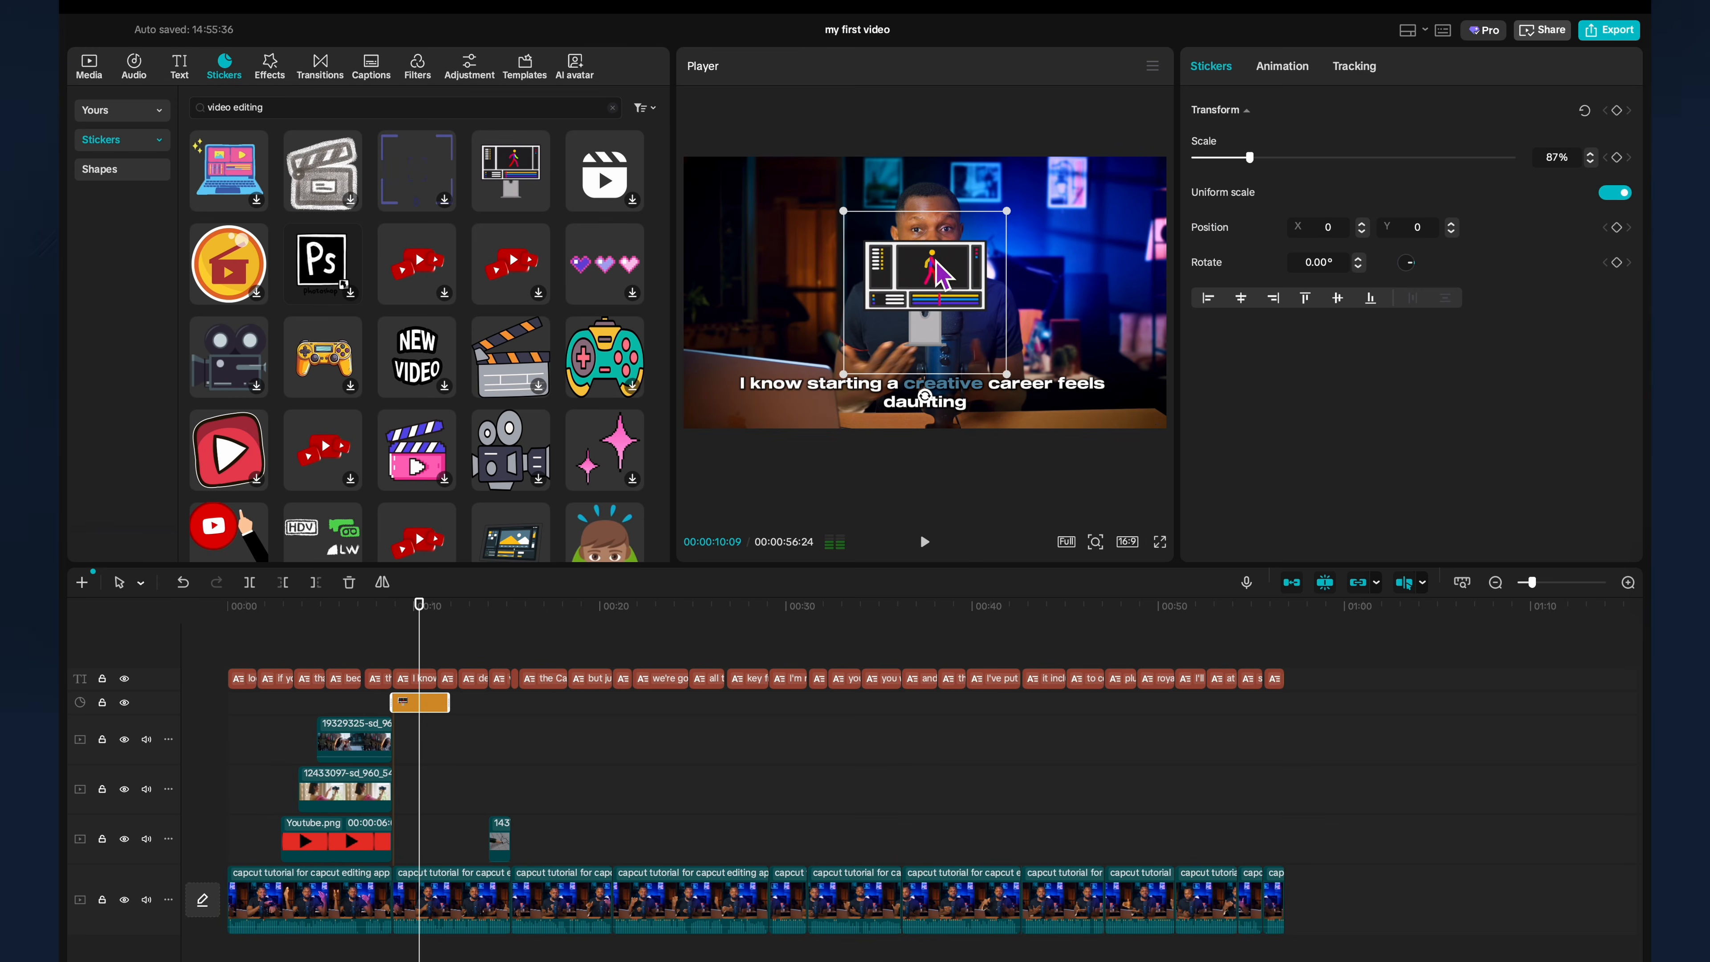
{"action": "left_click_drag", "start_coordinate": [942, 273], "coordinate": [827, 259]}
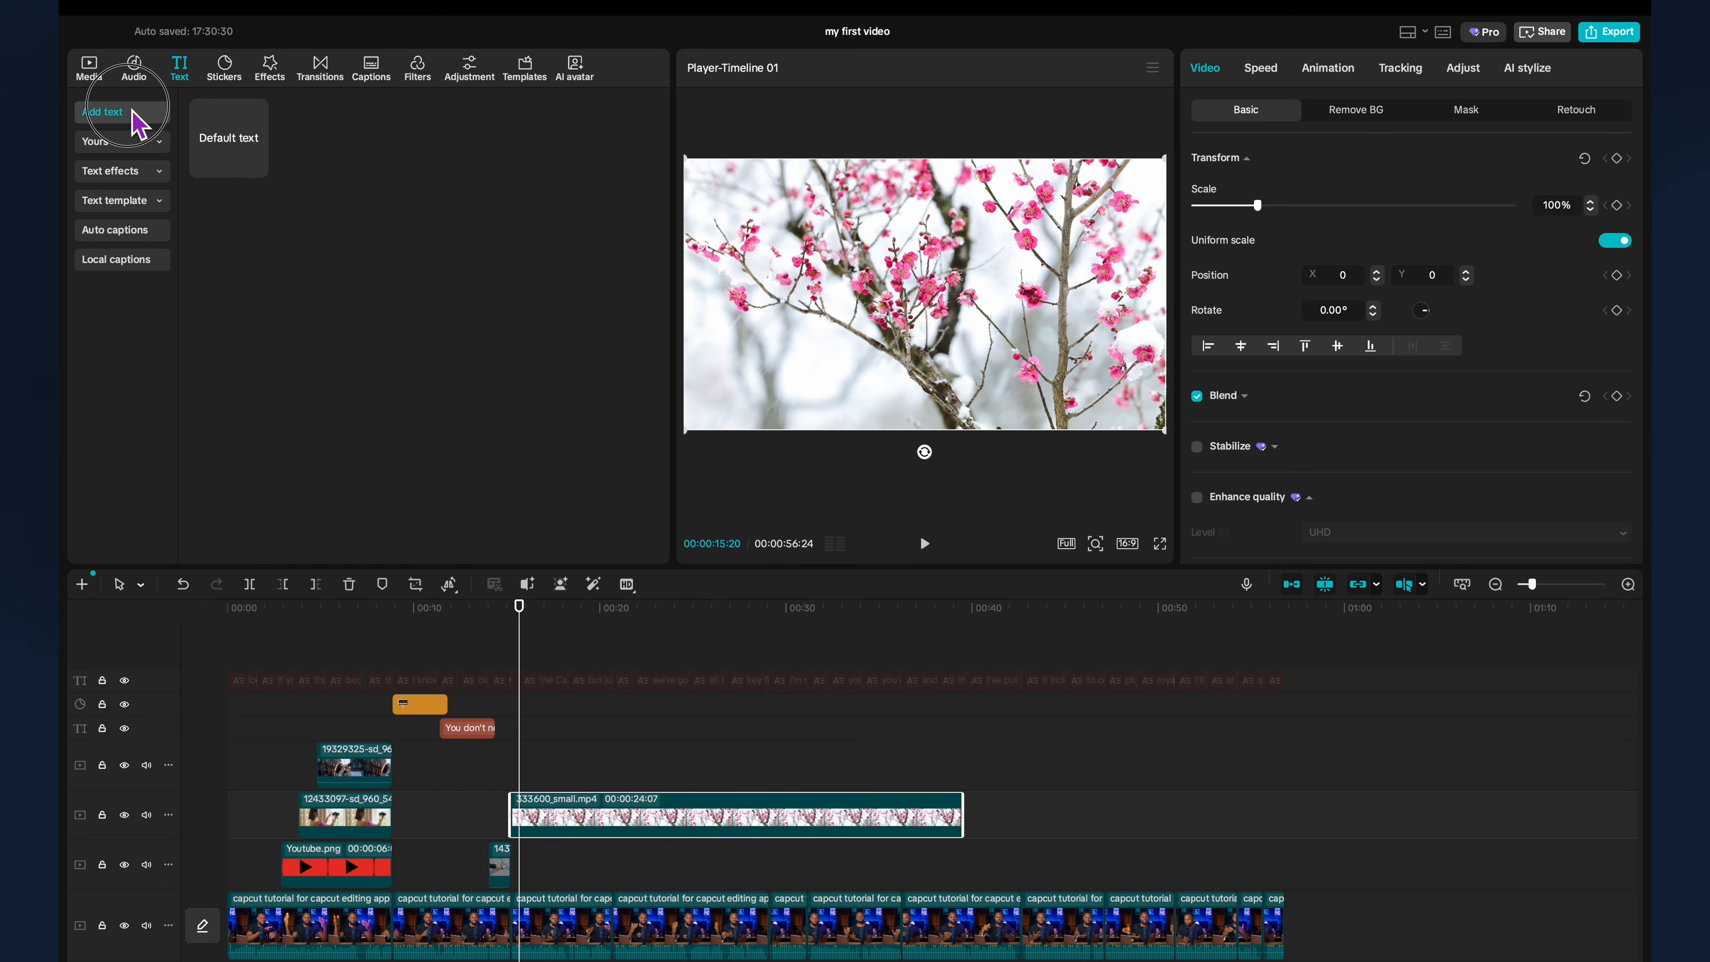
Add a default text clip above the 333600_small.mp4 blossom clip and change its wording to "Custom Text".
{"action": "left_click_drag", "start_coordinate": [198, 153], "coordinate": [530, 781]}
{"action": "left_click", "coordinate": [546, 735]}
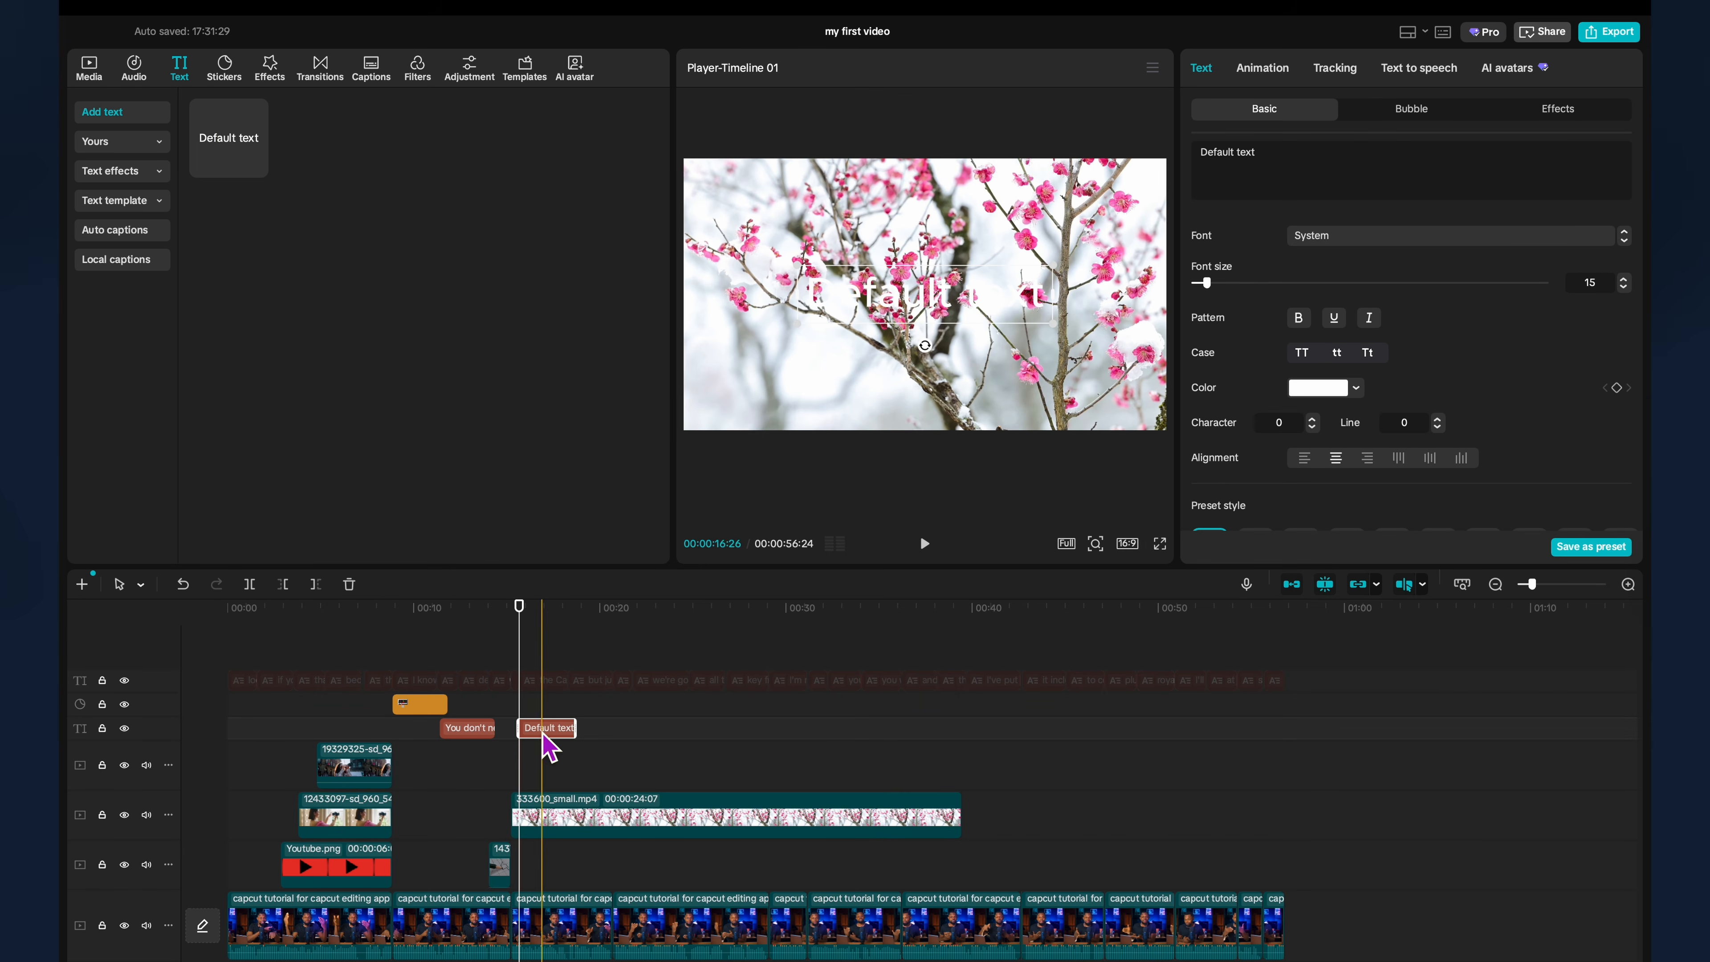
{"action": "left_click", "coordinate": [1222, 147]}
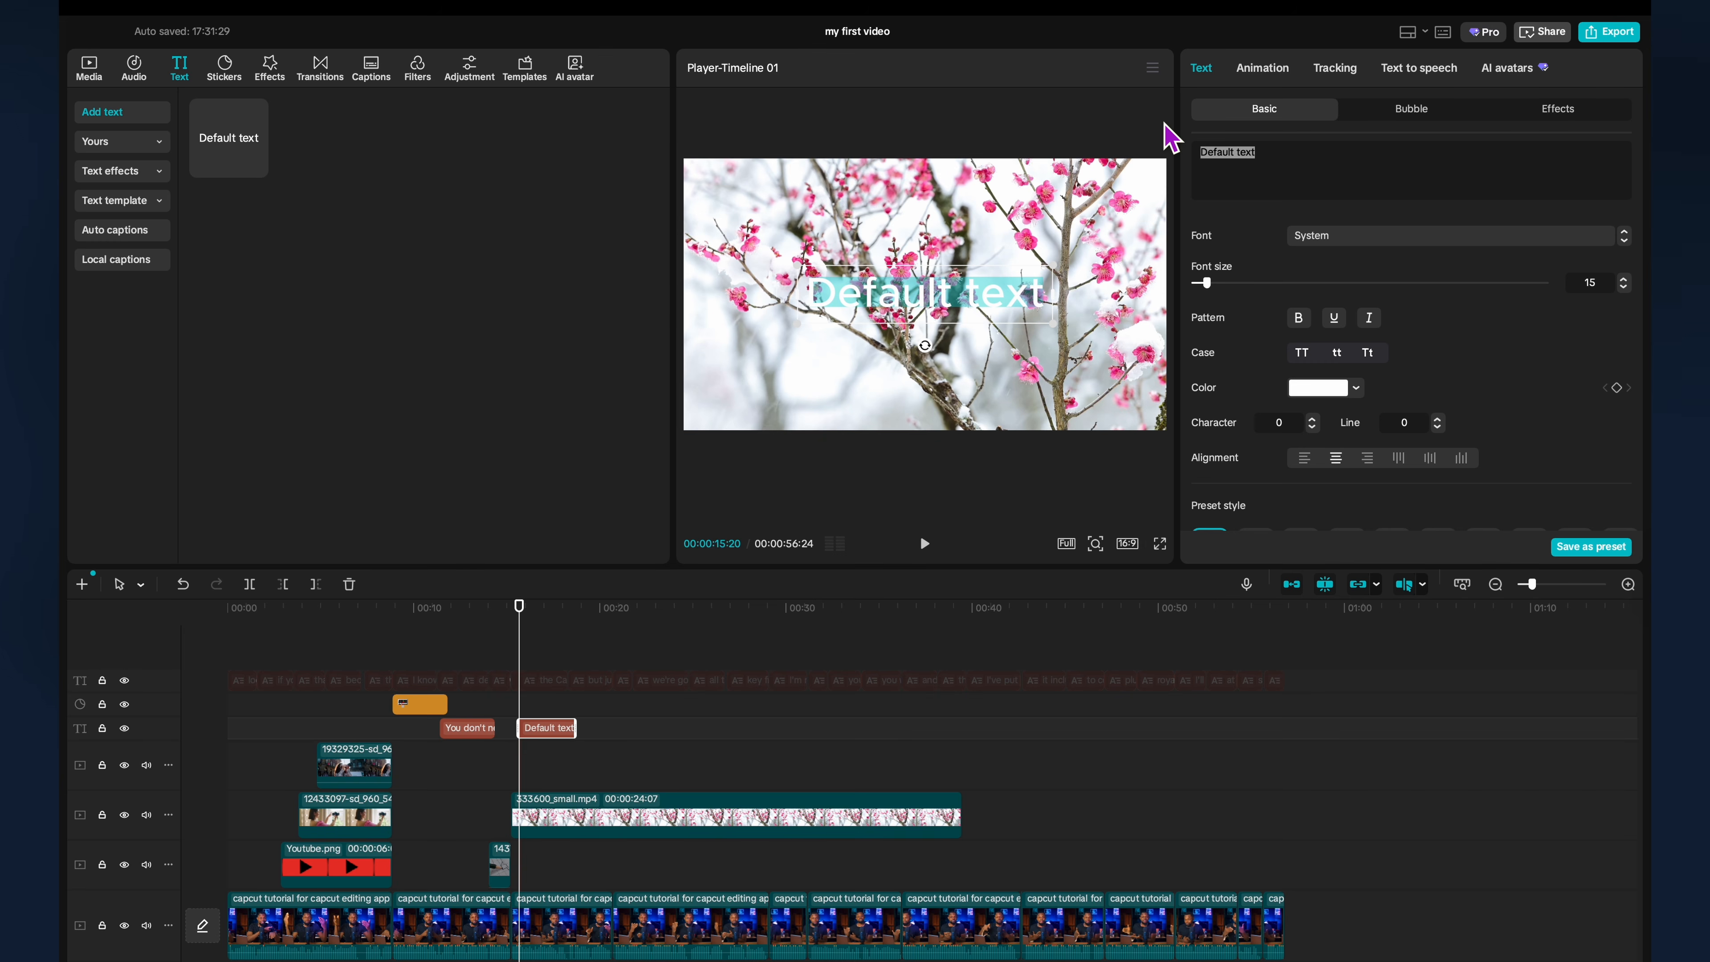
{"action": "type", "text": "C"}
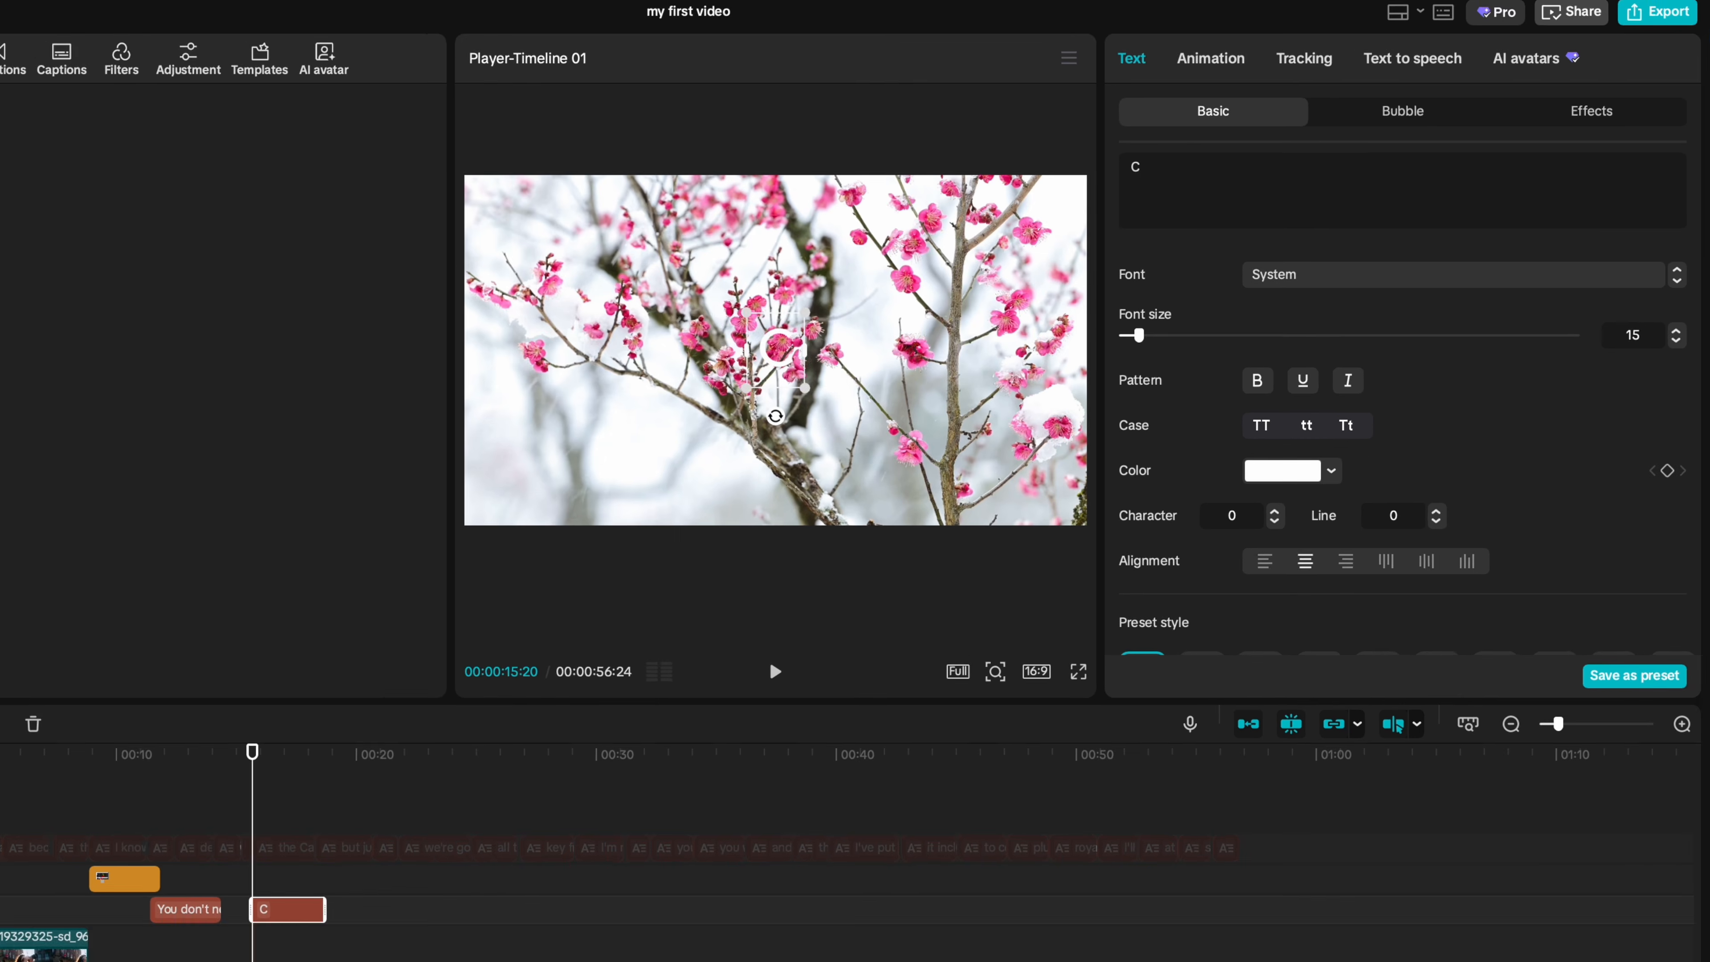
{"action": "type", "text": "ustom Text"}
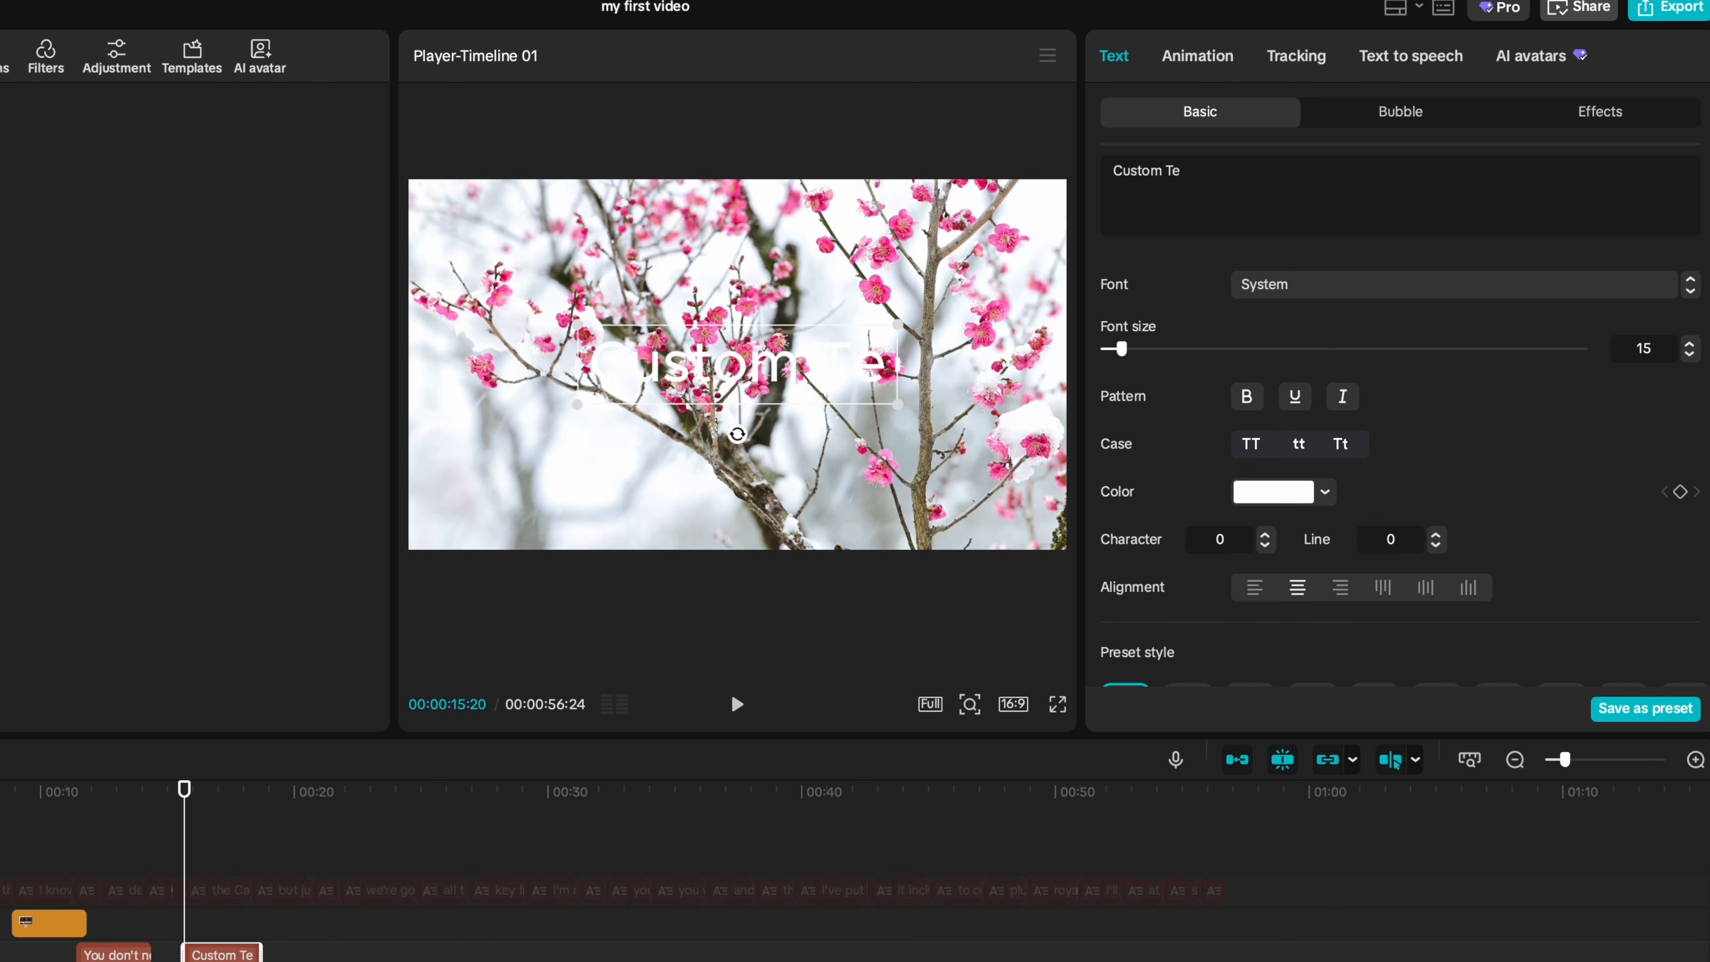
Set the custom text's font to Montserrat Alternates ExtraBold at size 15.
{"action": "left_click", "coordinate": [1340, 294]}
{"action": "left_click", "coordinate": [1455, 326]}
{"action": "type", "text": "mo"}
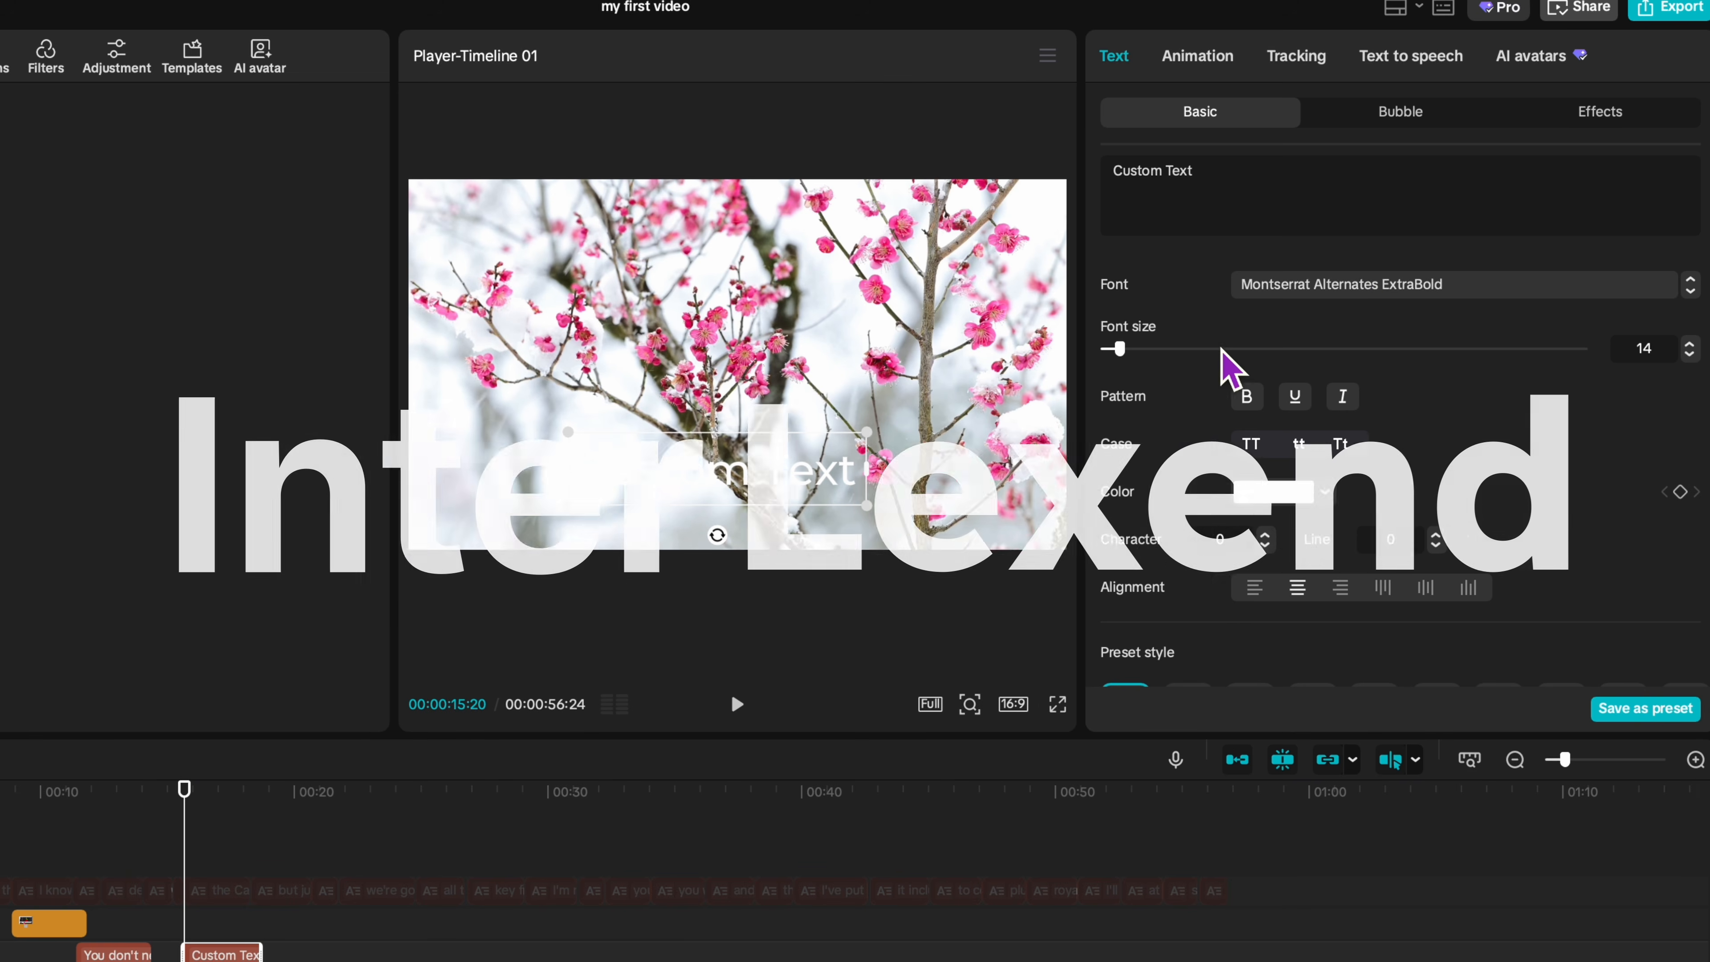
{"action": "mouse_move", "coordinate": [1119, 349]}
{"action": "left_mouse_down"}
{"action": "mouse_move", "coordinate": [1155, 354]}
{"action": "mouse_move", "coordinate": [1125, 352]}
{"action": "left_mouse_up"}
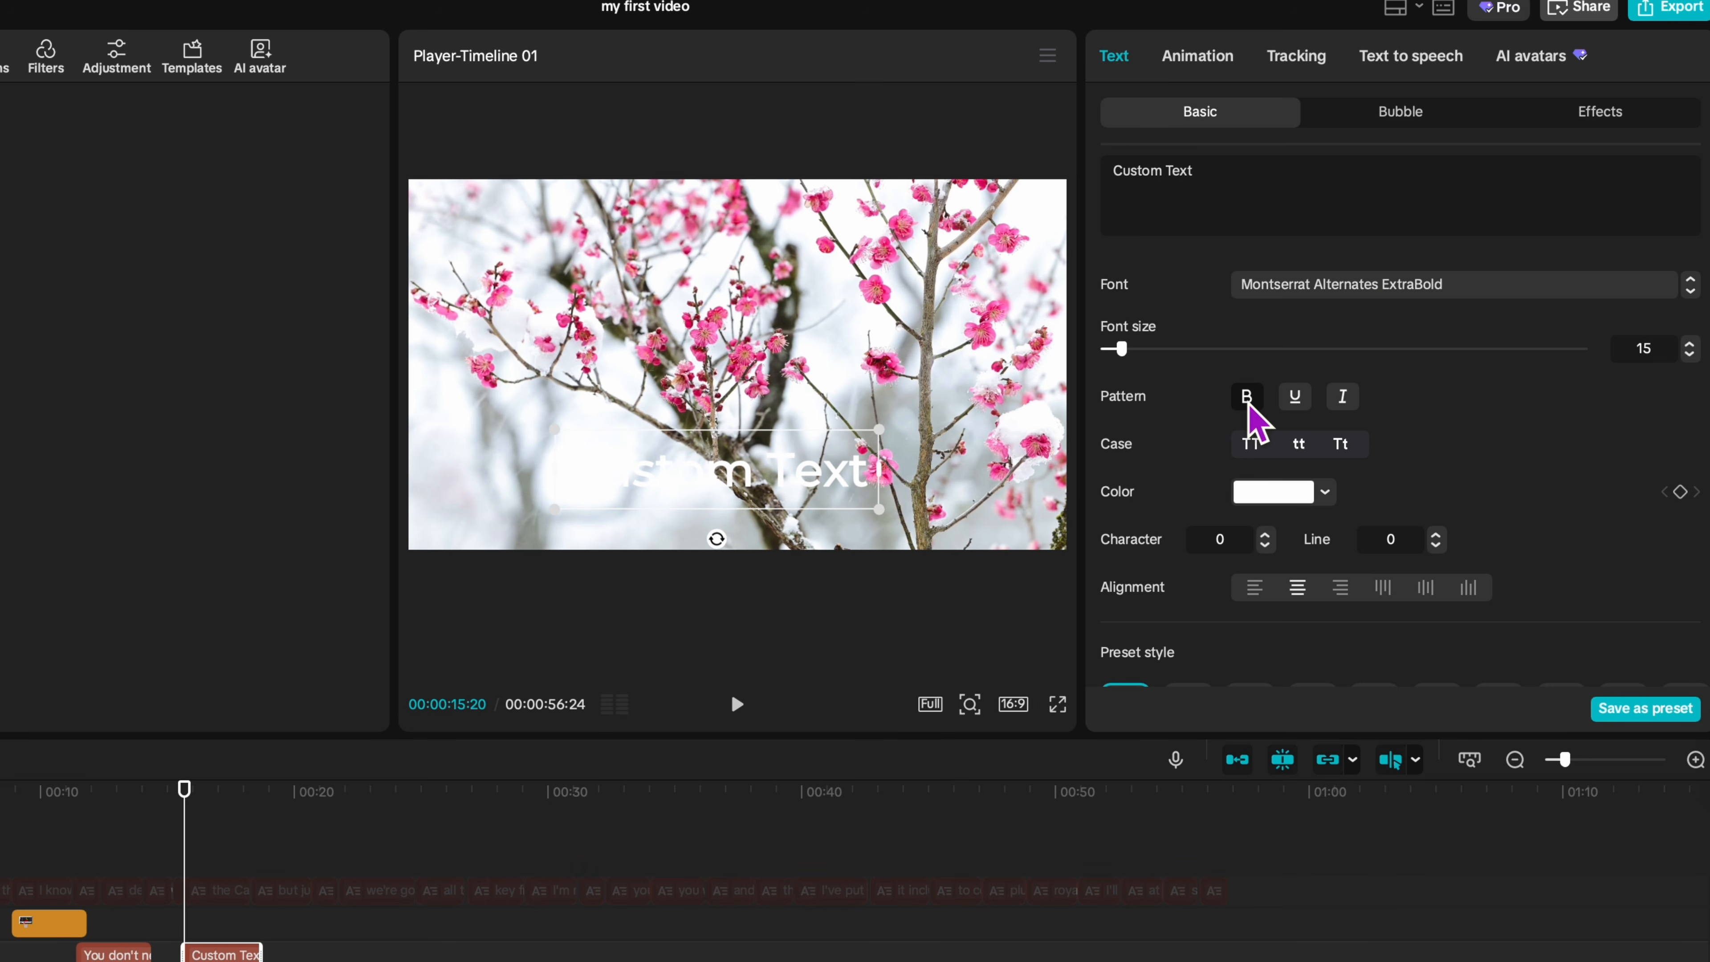
Try underline and italic styling on the custom text and switch both off again.
{"action": "left_click", "coordinate": [1295, 404]}
{"action": "left_click", "coordinate": [1342, 408]}
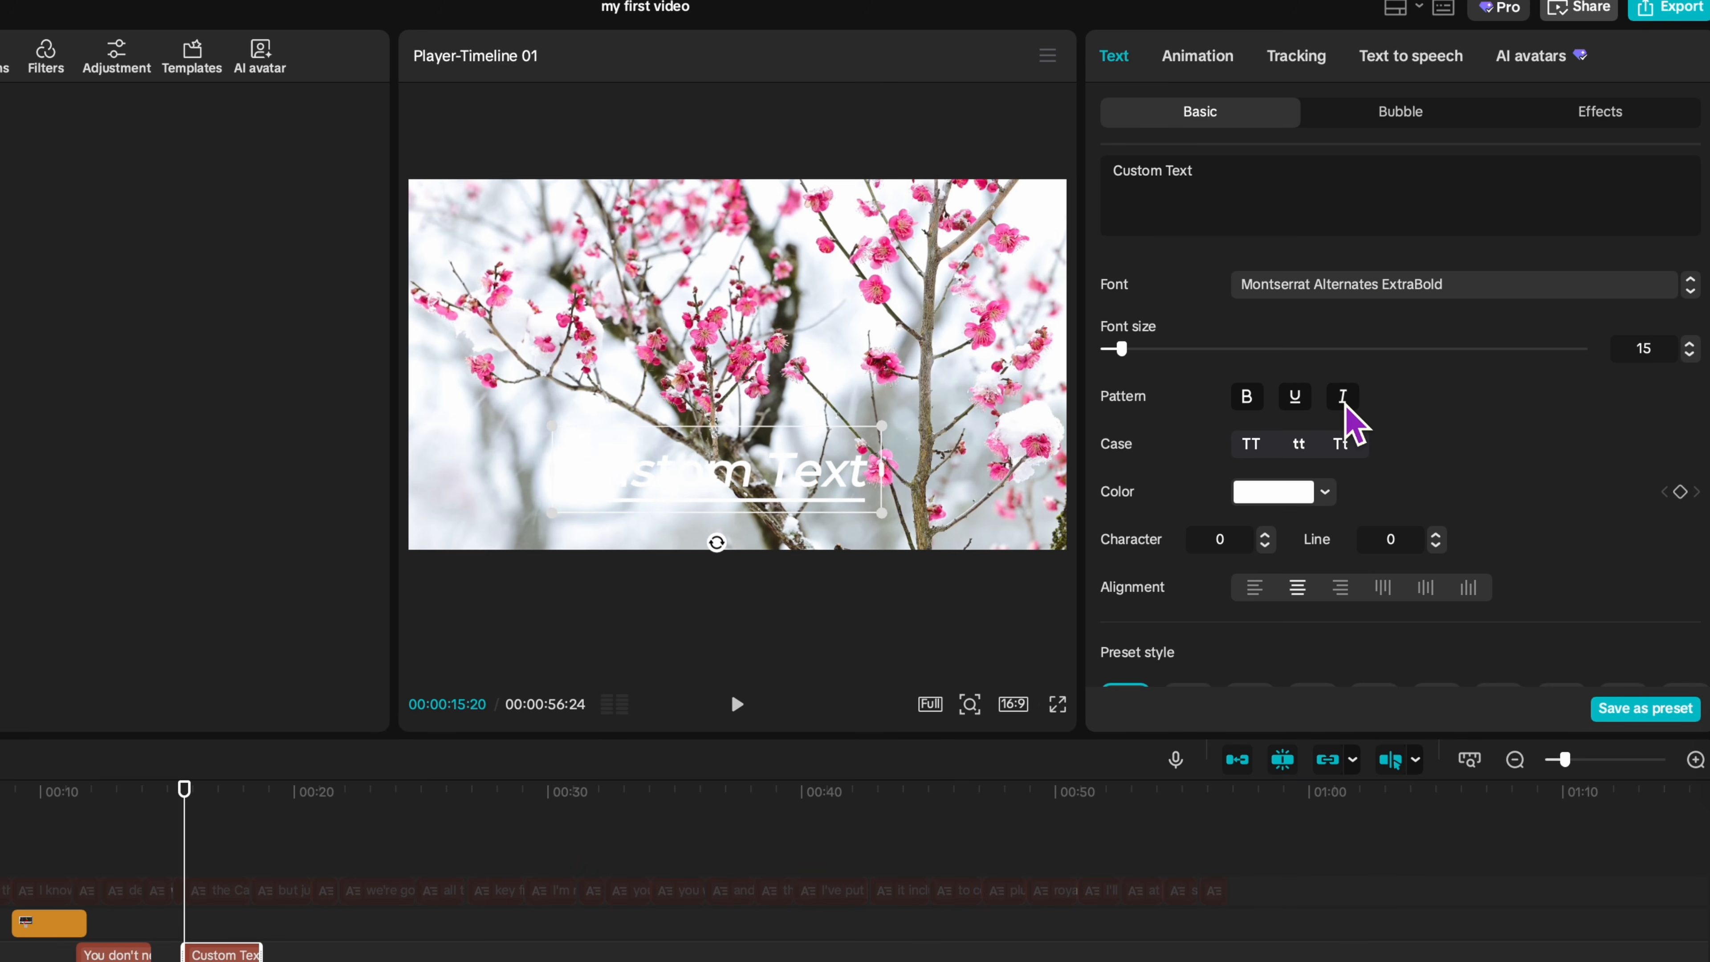
{"action": "left_click", "coordinate": [1340, 412]}
{"action": "left_click", "coordinate": [1310, 403]}
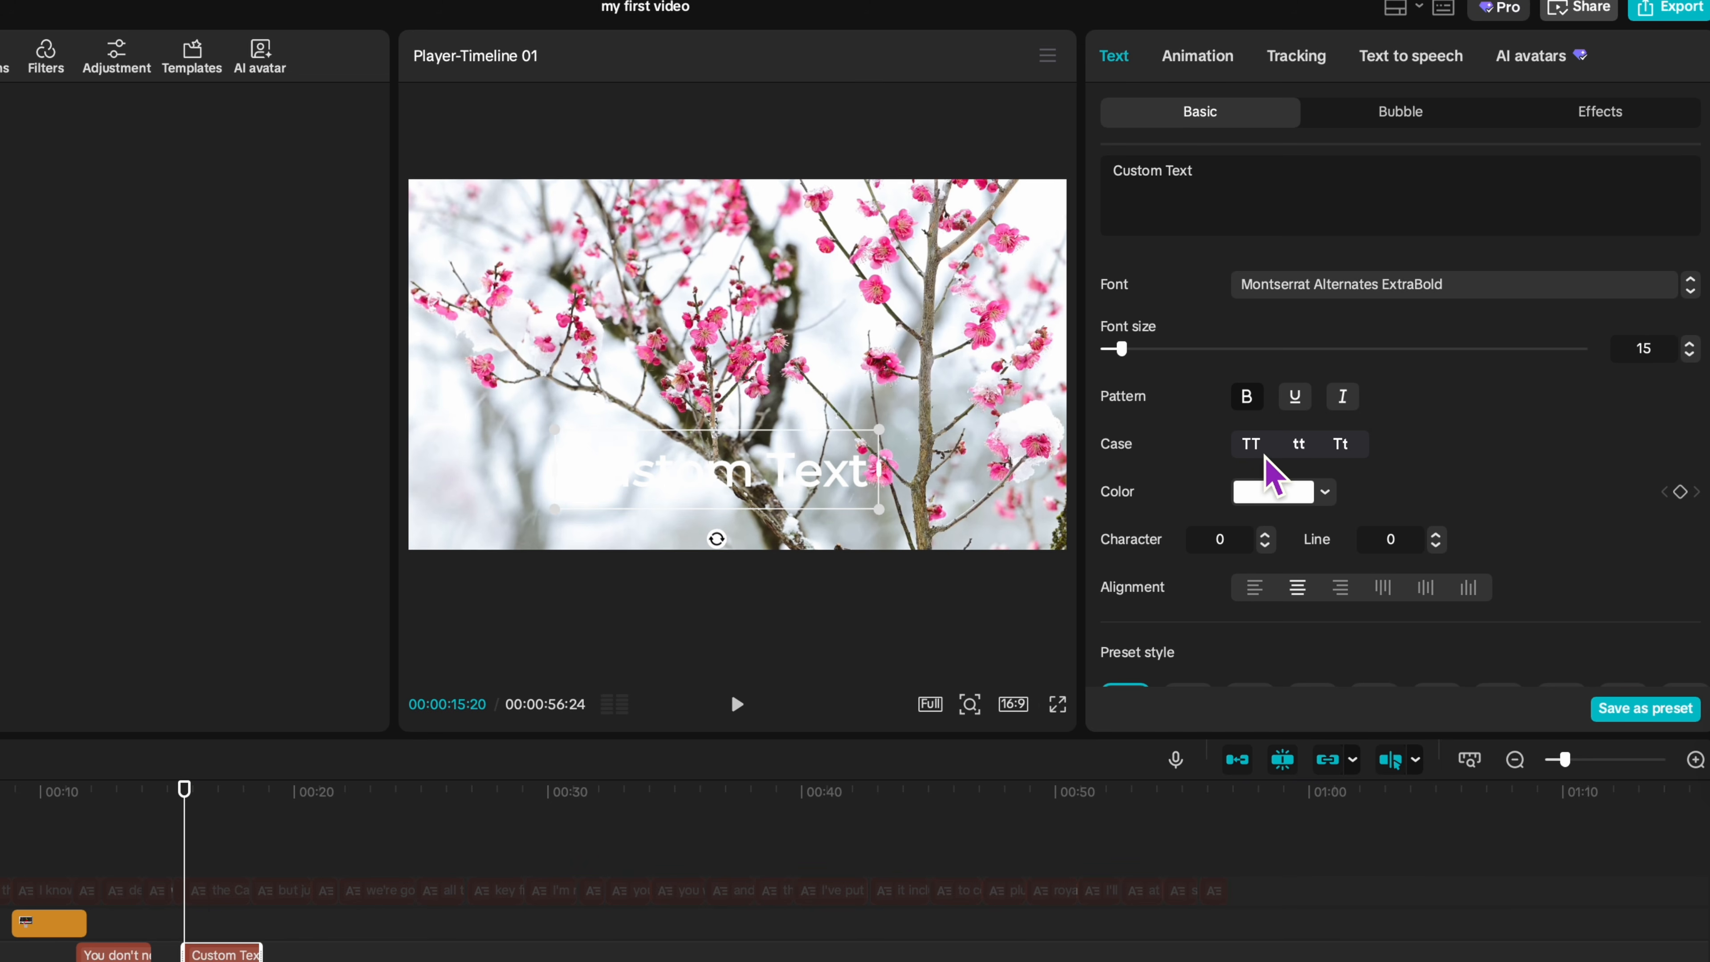
Compare uppercase and lowercase on the custom text and settle on title case.
{"action": "left_click", "coordinate": [1252, 447]}
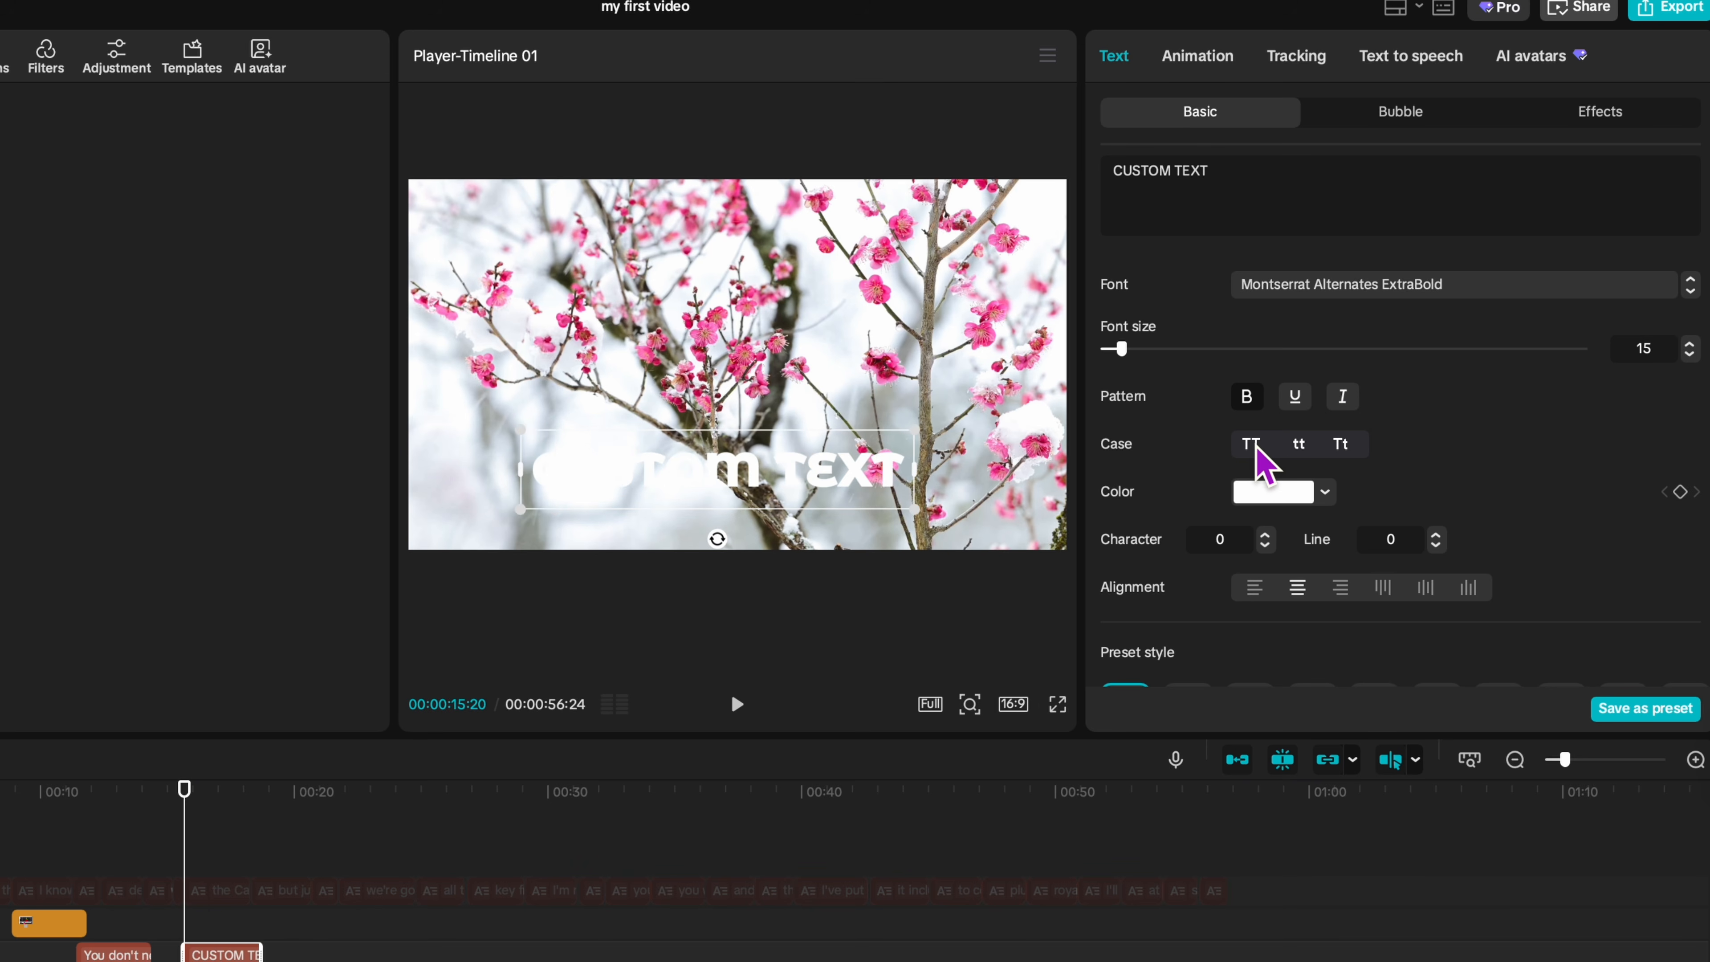
{"action": "left_click", "coordinate": [1297, 448]}
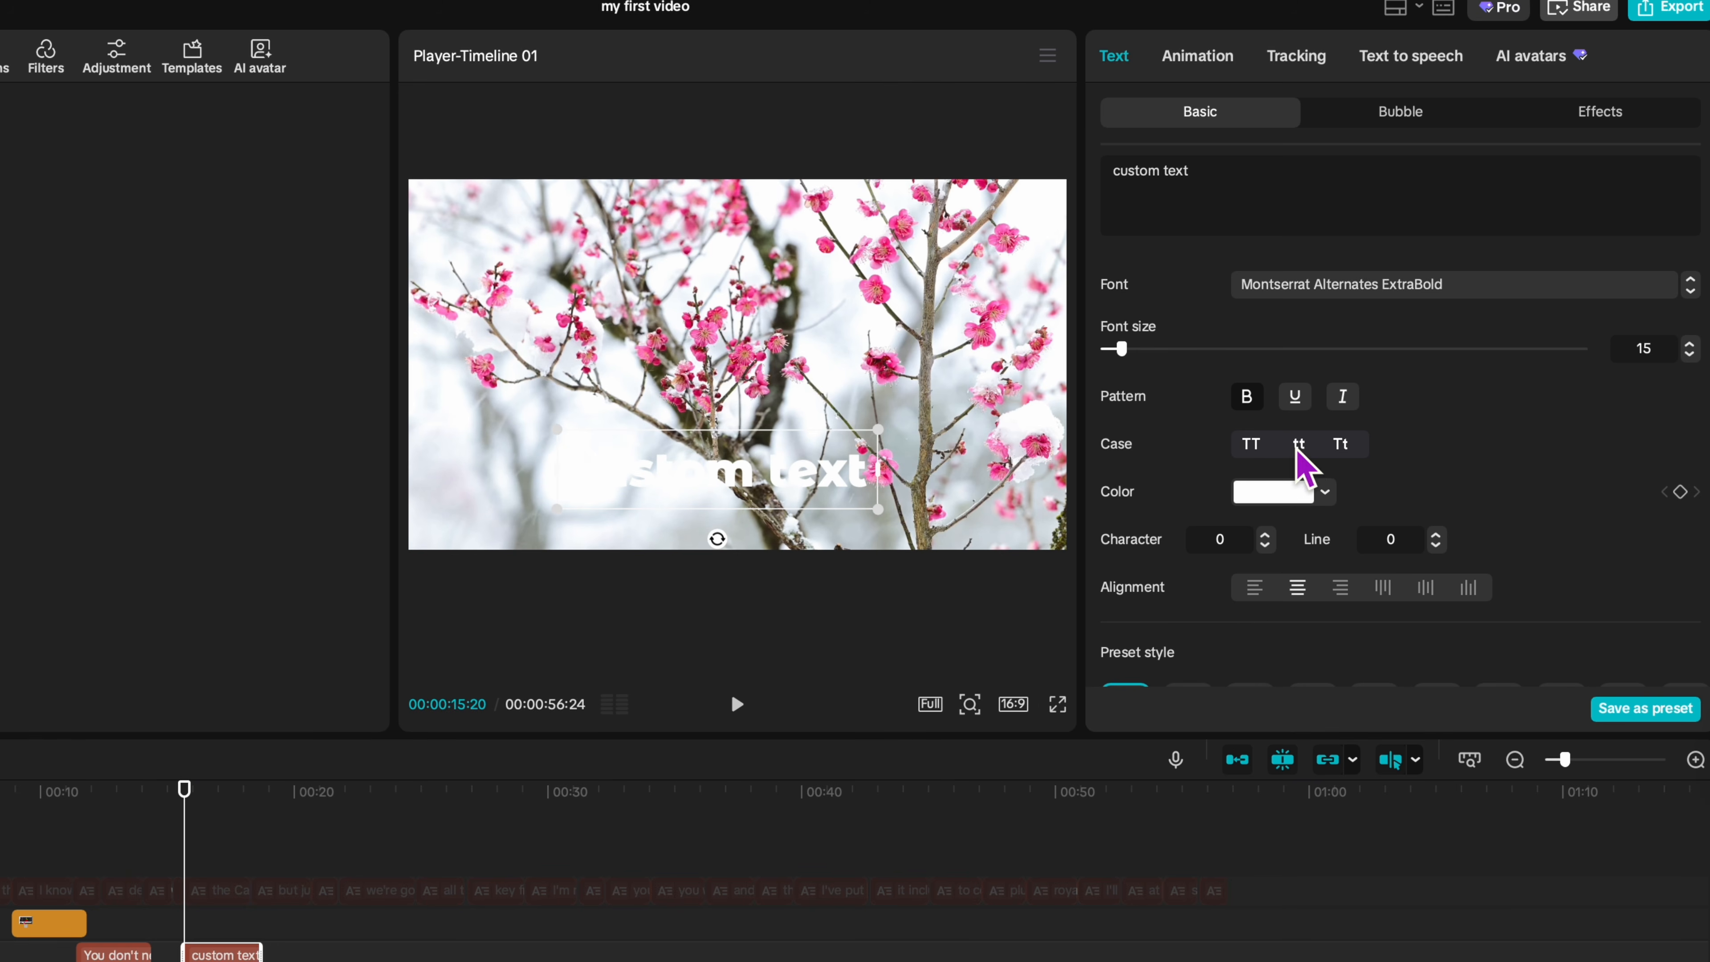
{"action": "left_click", "coordinate": [1341, 445]}
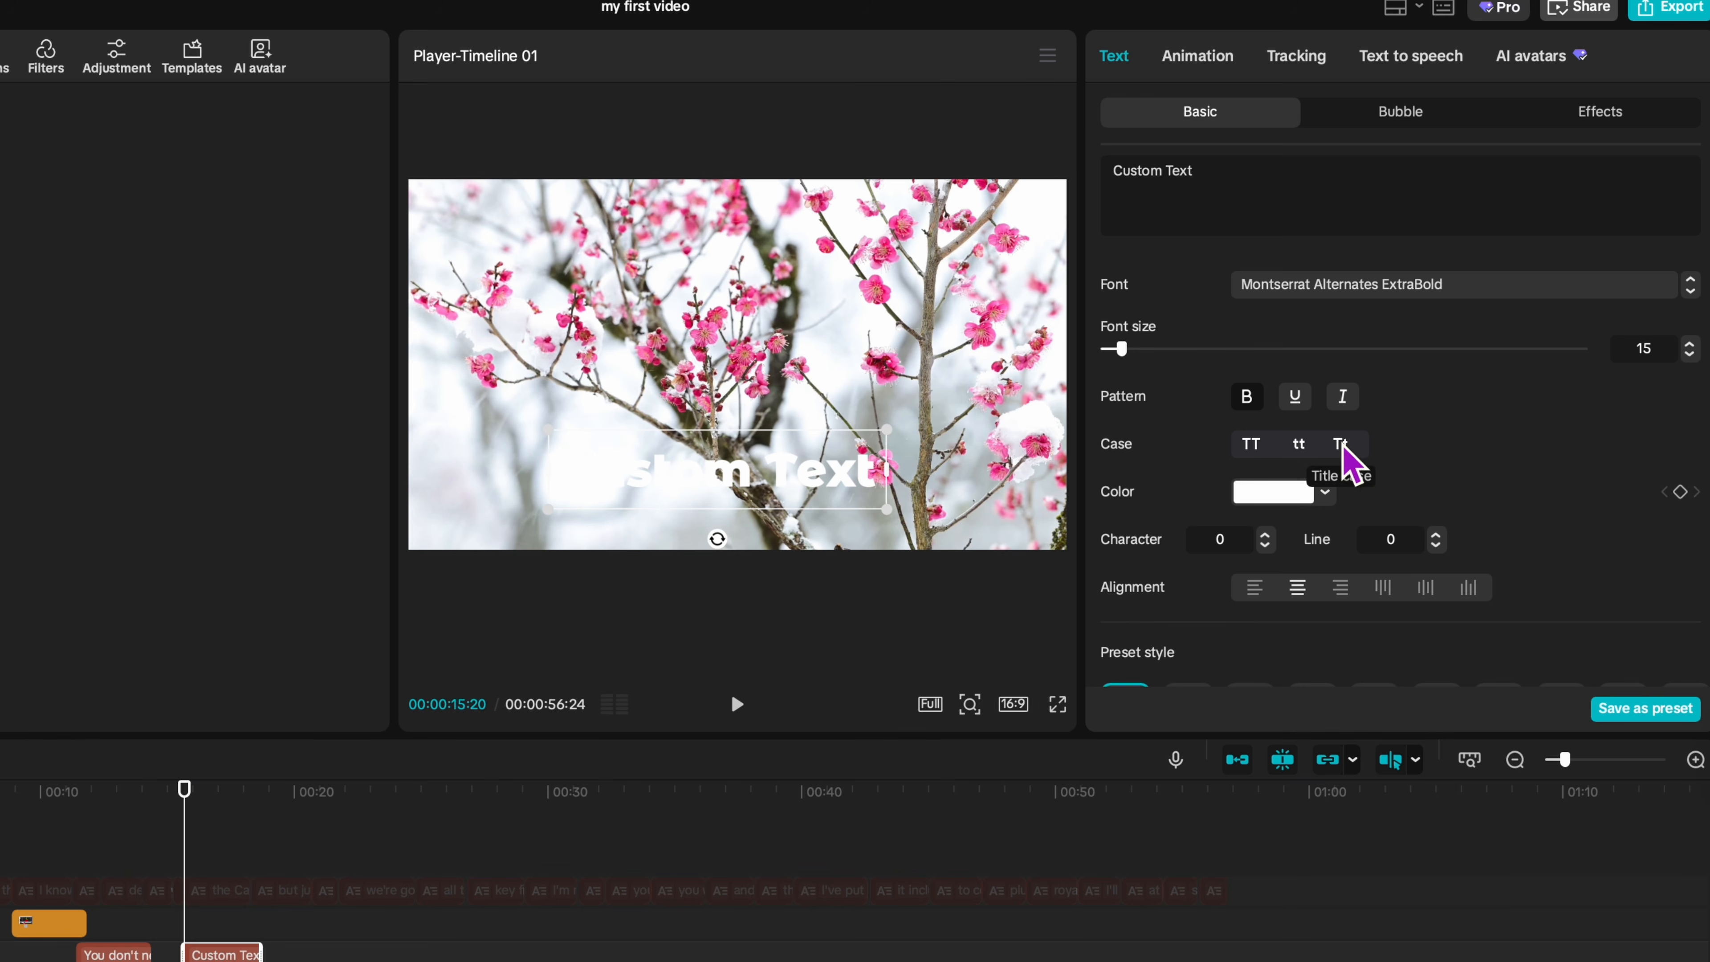
Try other fill colours for the custom text and keep it white.
{"action": "left_click", "coordinate": [1289, 506]}
{"action": "left_click_drag", "start_coordinate": [1299, 596], "coordinate": [1143, 528]}
{"action": "left_click", "coordinate": [1490, 478]}
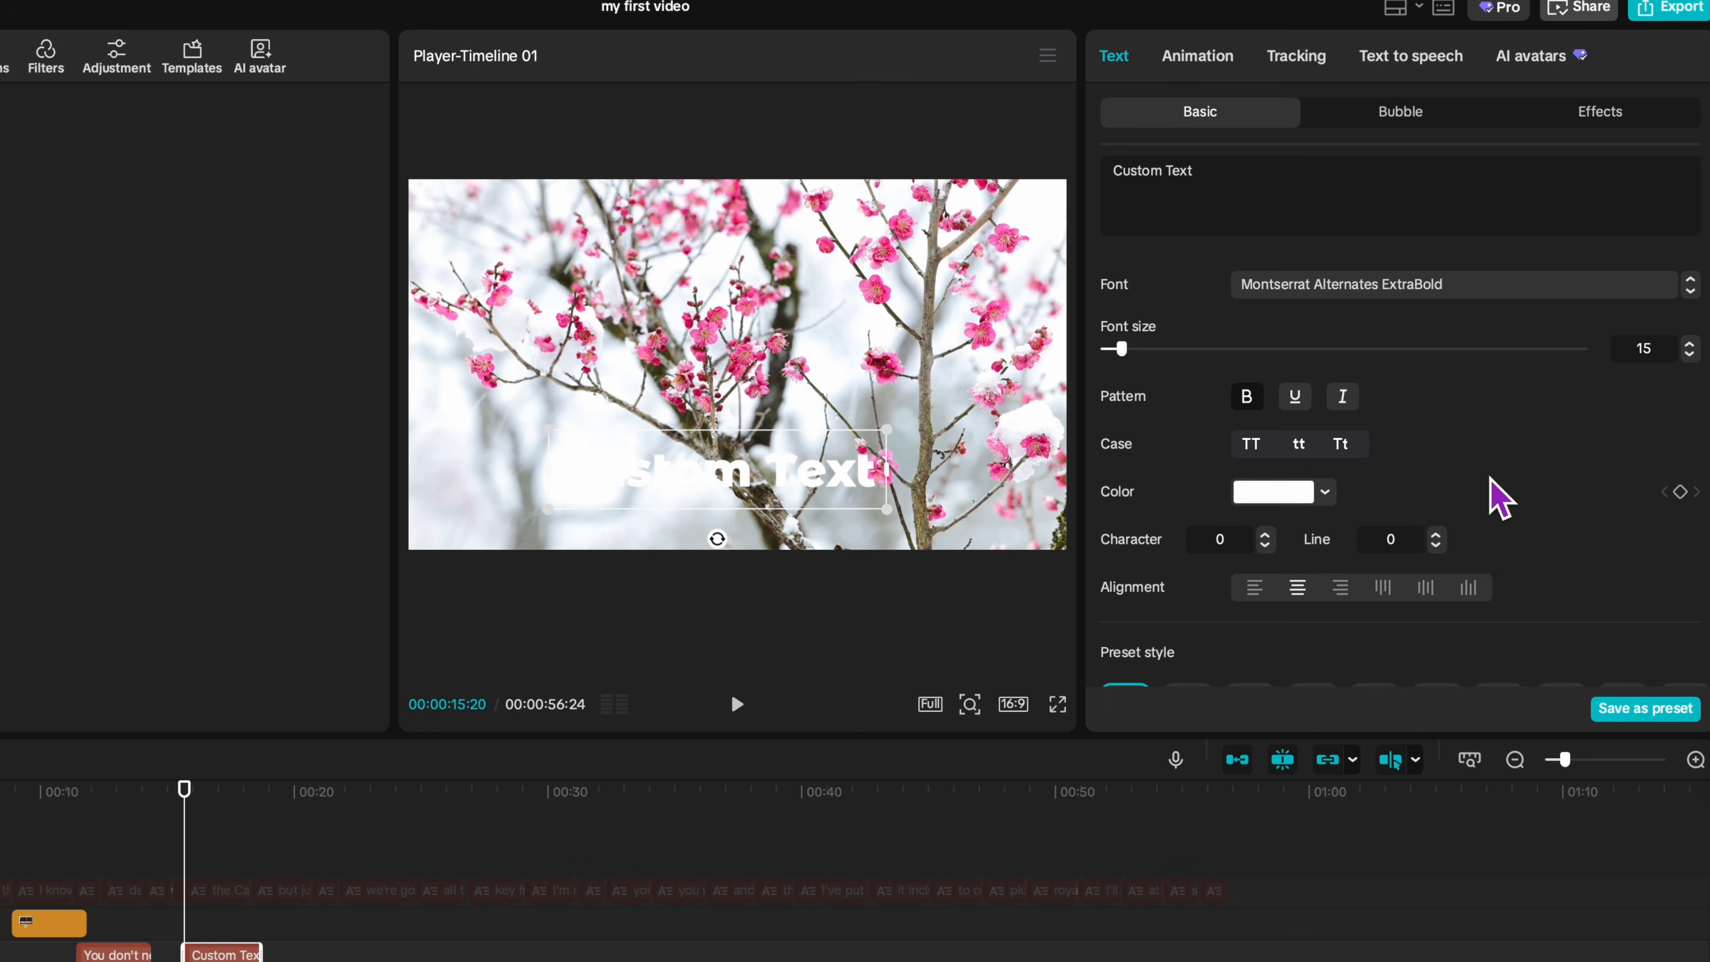
Try a character spacing of 5 on the custom text and return it to 0.
{"action": "left_click", "coordinate": [1265, 534]}
{"action": "left_click", "coordinate": [1265, 534]}
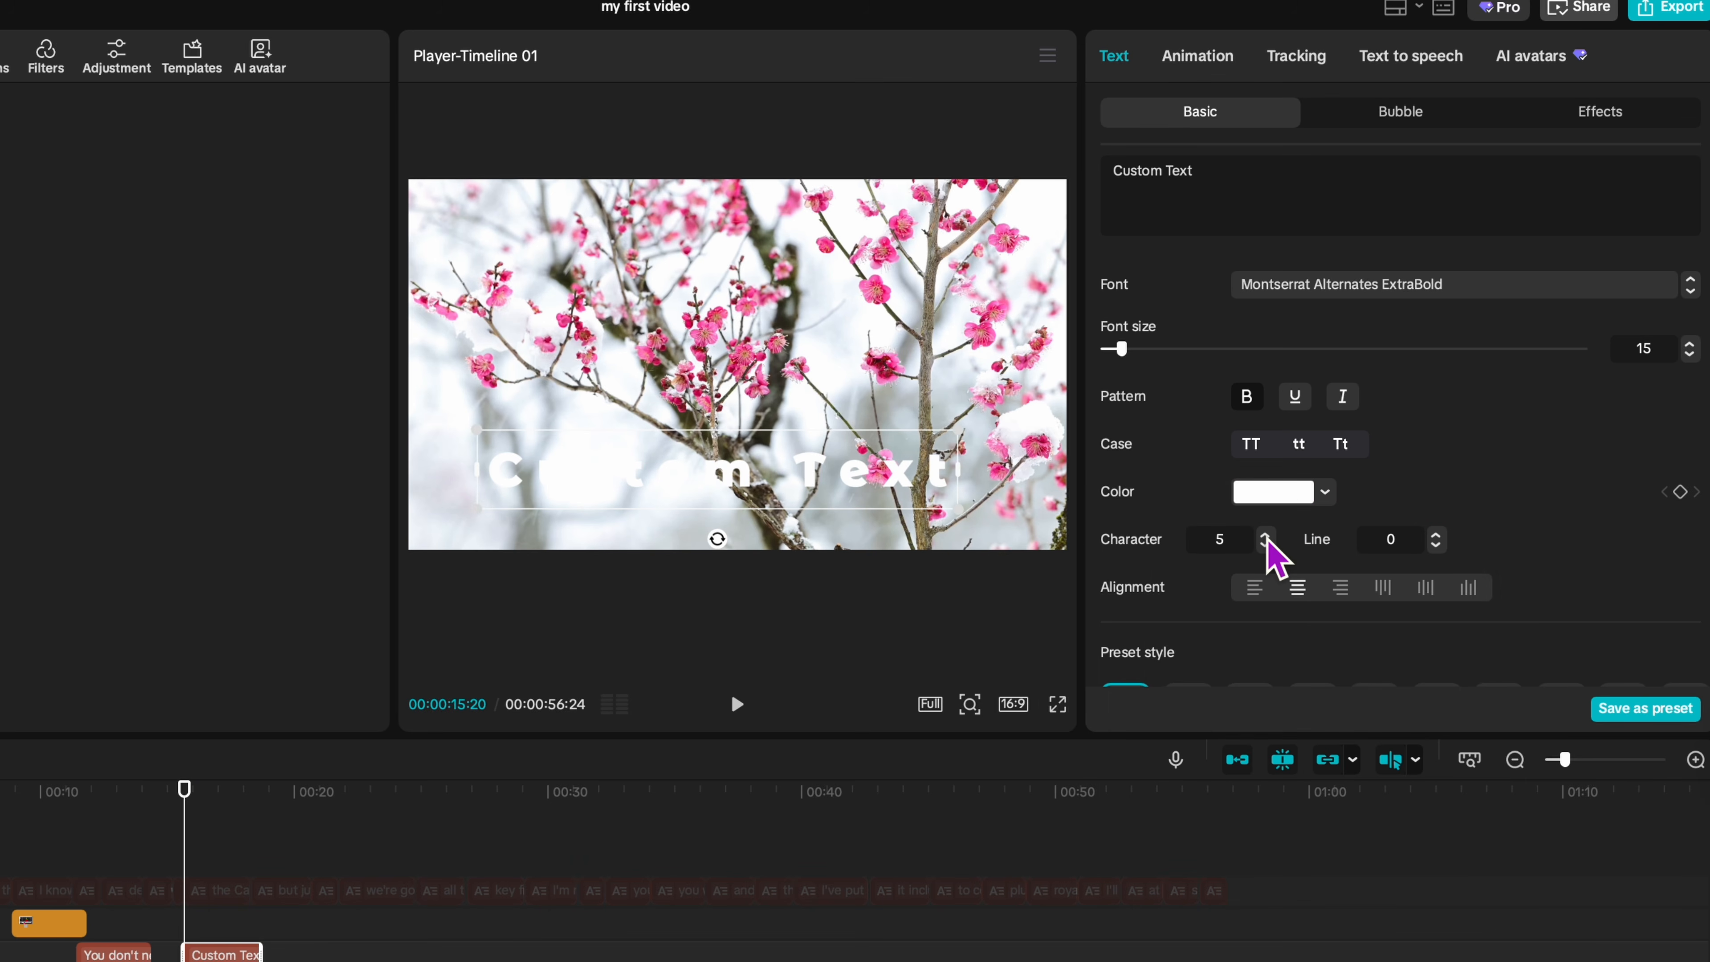
{"action": "left_click", "coordinate": [1266, 545]}
{"action": "left_click", "coordinate": [1265, 545]}
{"action": "left_click", "coordinate": [1266, 545]}
{"action": "left_click", "coordinate": [1265, 545]}
{"action": "left_click", "coordinate": [1266, 545]}
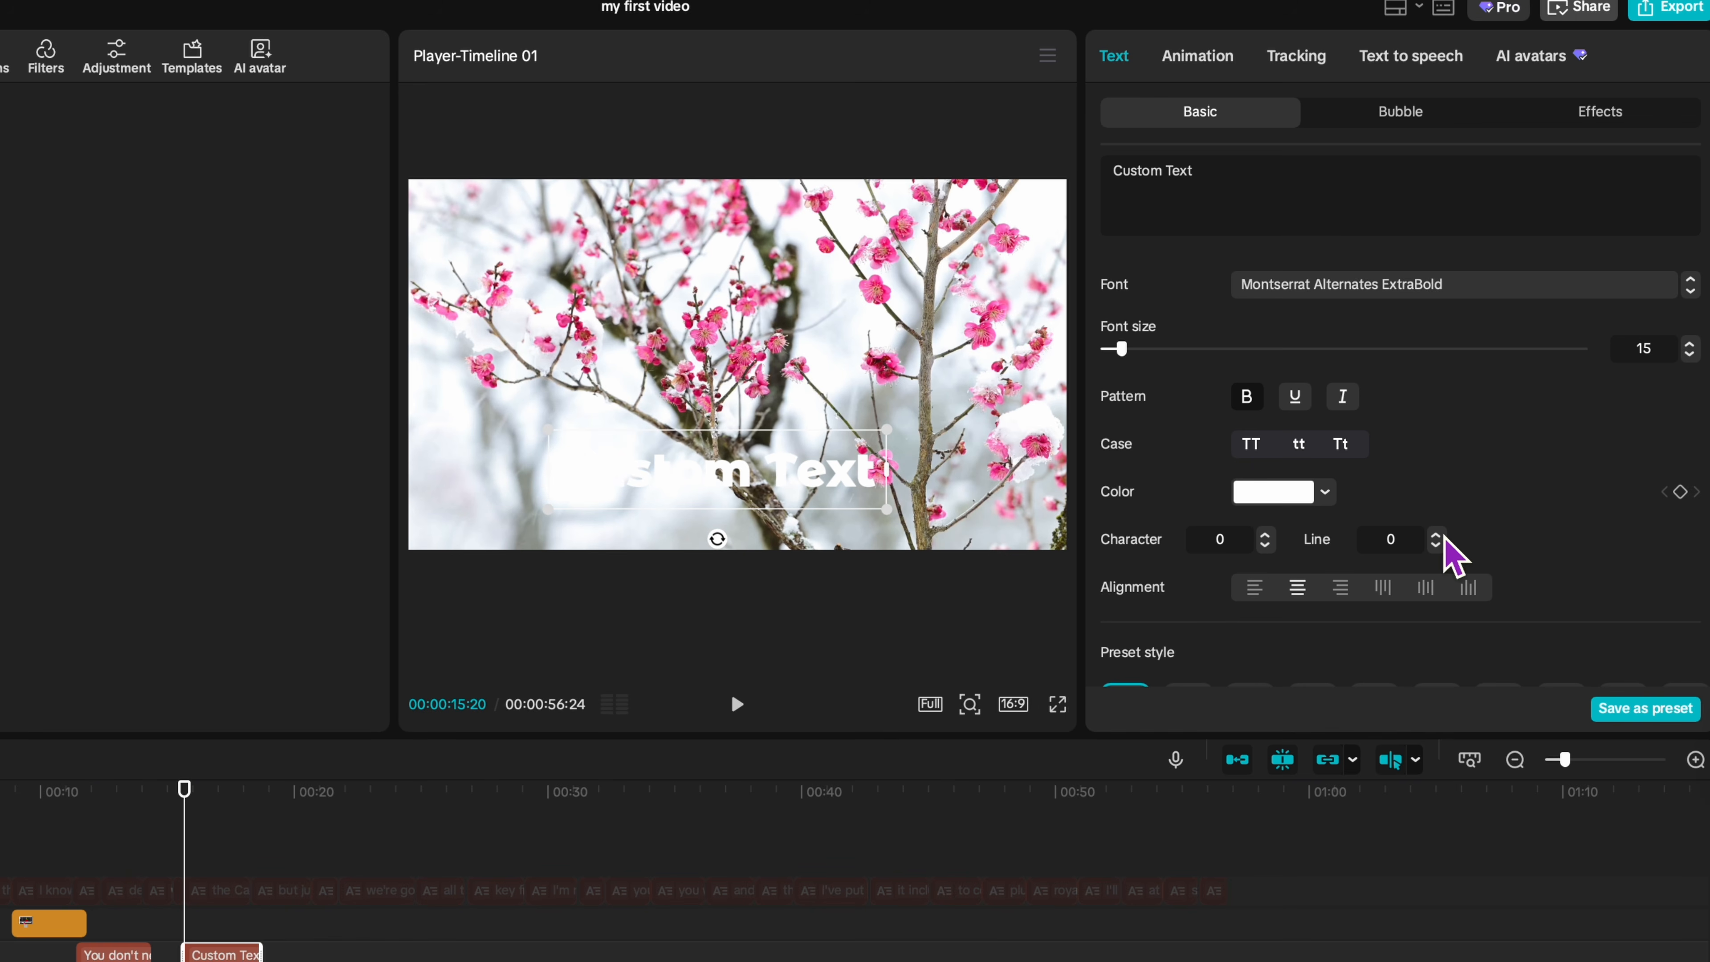
Add a second line reading "For CapCut" to the custom text.
{"action": "left_click", "coordinate": [1302, 199]}
{"action": "key", "text": "Return"}
{"action": "type", "text": "For CapCut"}
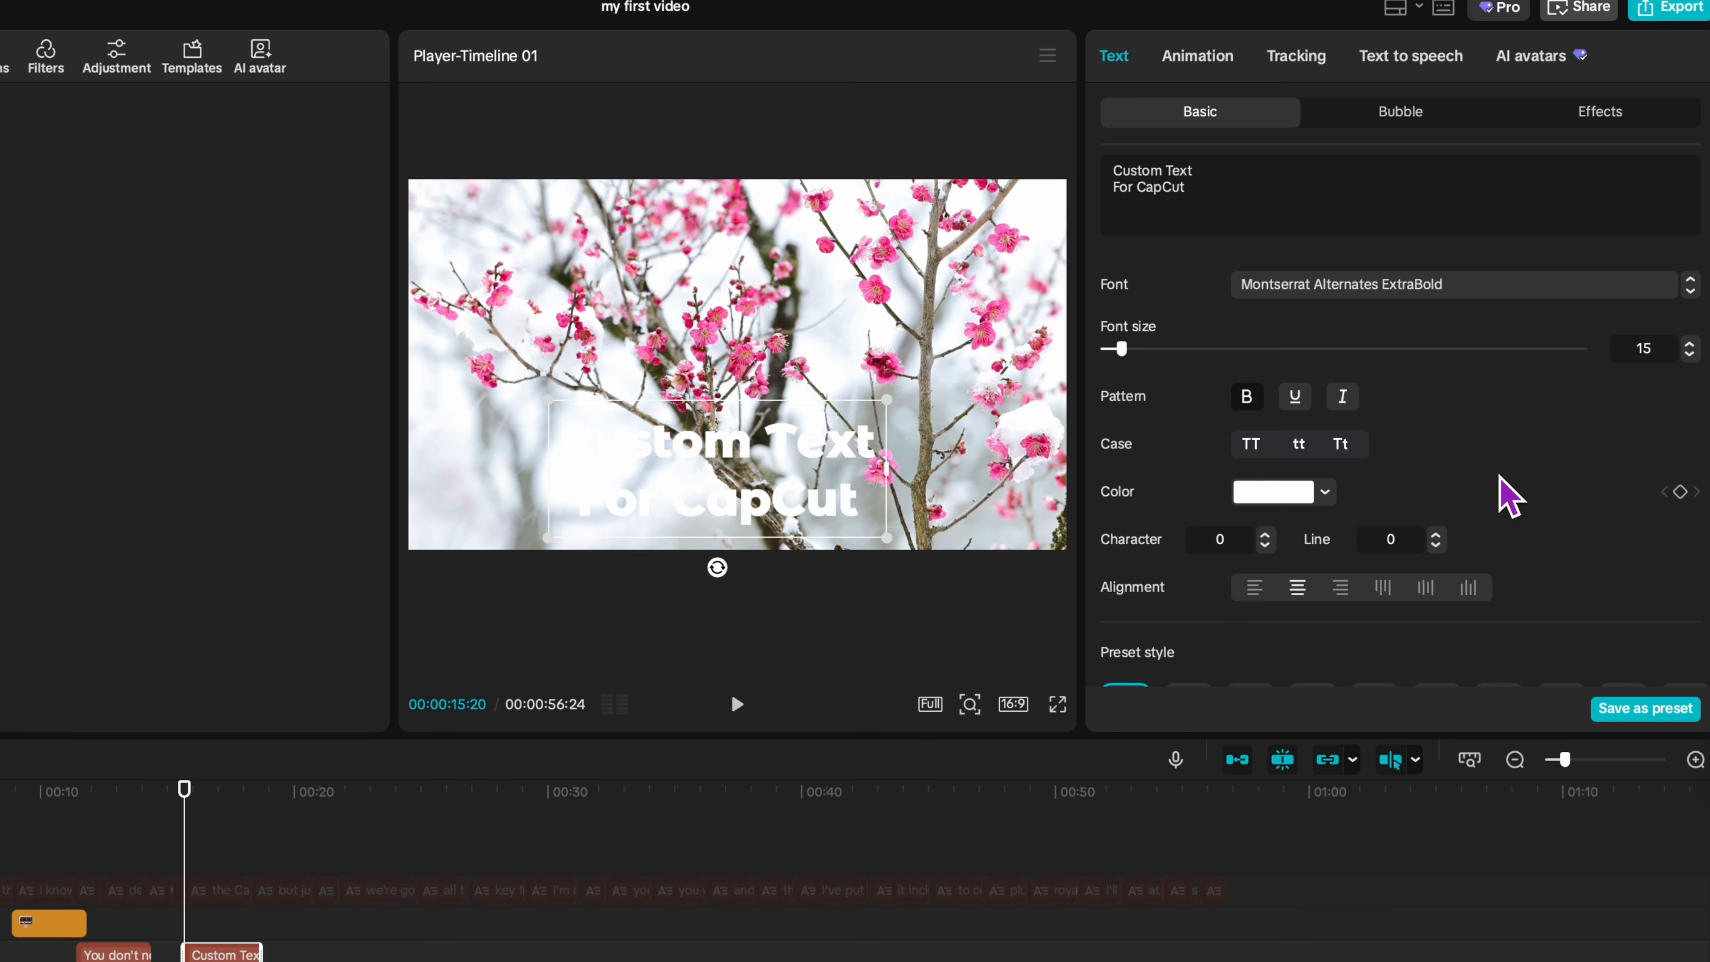
Try wider line spacing between the two text lines and set it to -2.
{"action": "left_click", "coordinate": [1436, 534]}
{"action": "left_click", "coordinate": [1436, 534]}
{"action": "left_click", "coordinate": [1436, 533]}
{"action": "left_click", "coordinate": [1435, 534]}
{"action": "left_click", "coordinate": [1438, 547]}
{"action": "left_click", "coordinate": [1436, 547]}
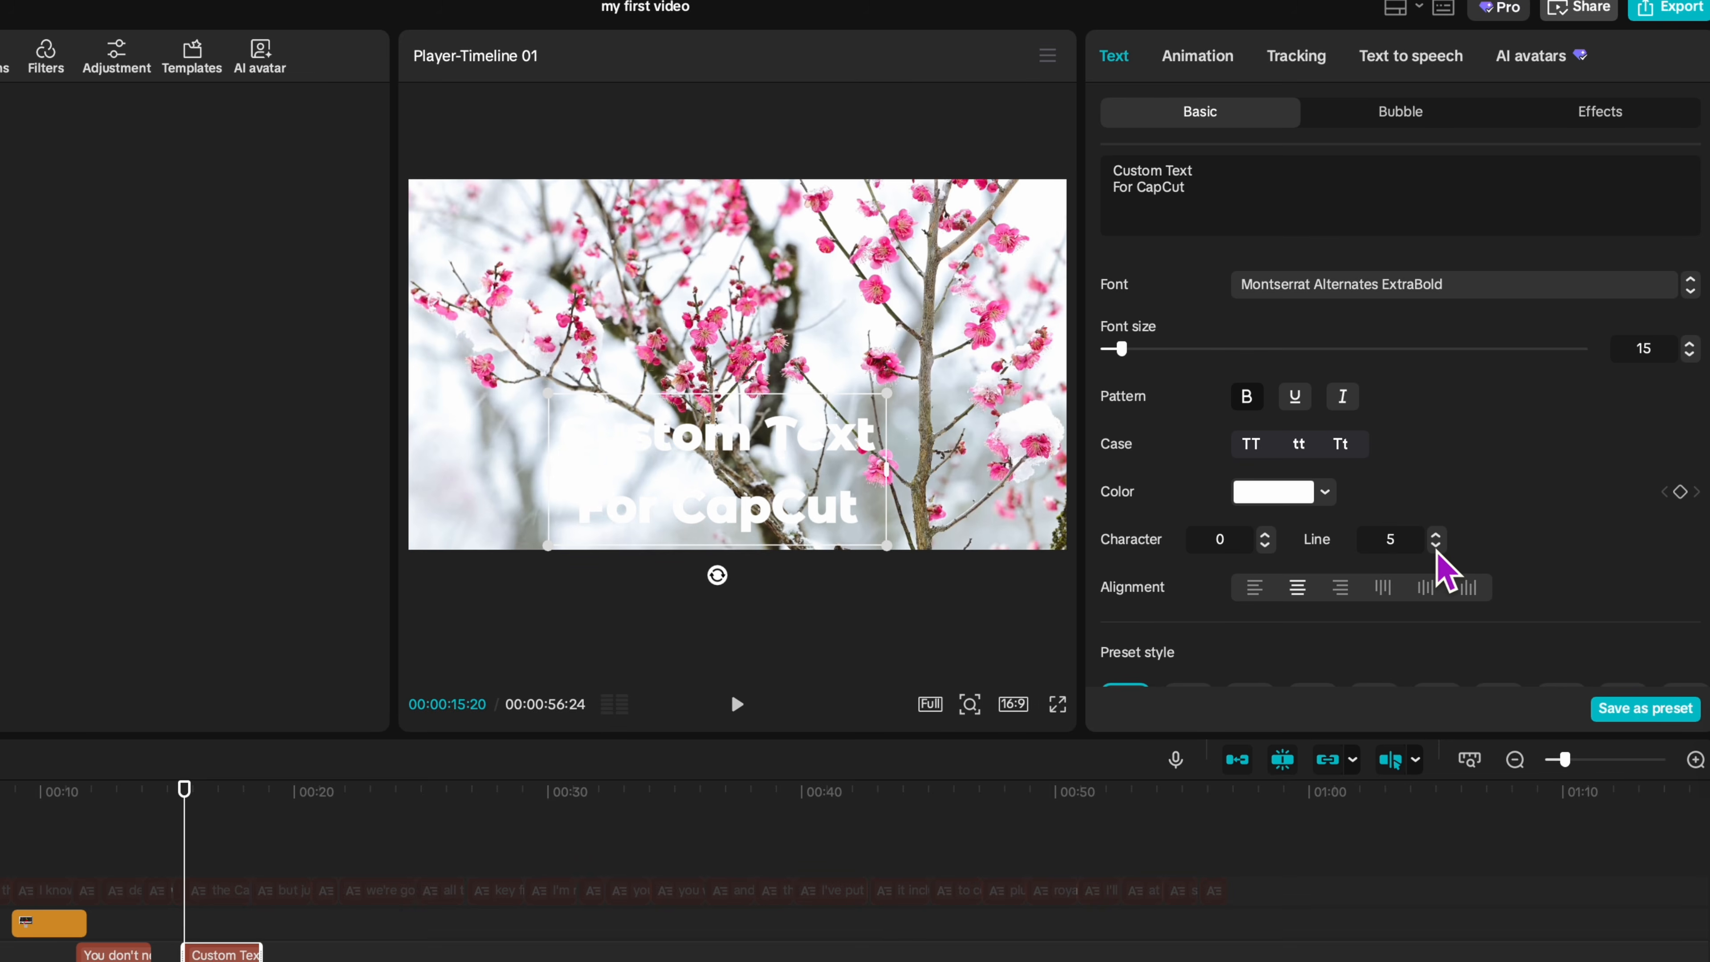
{"action": "left_click", "coordinate": [1436, 547]}
Try several preset styles on the two-line text and return to no preset.
{"action": "scroll", "coordinate": [1436, 549], "scroll_direction": "down", "scroll_amount": 5}
{"action": "scroll", "coordinate": [1246, 478], "scroll_direction": "down", "scroll_amount": 2}
{"action": "left_click", "coordinate": [1437, 397]}
{"action": "left_click", "coordinate": [1373, 394]}
{"action": "left_click", "coordinate": [1142, 392]}
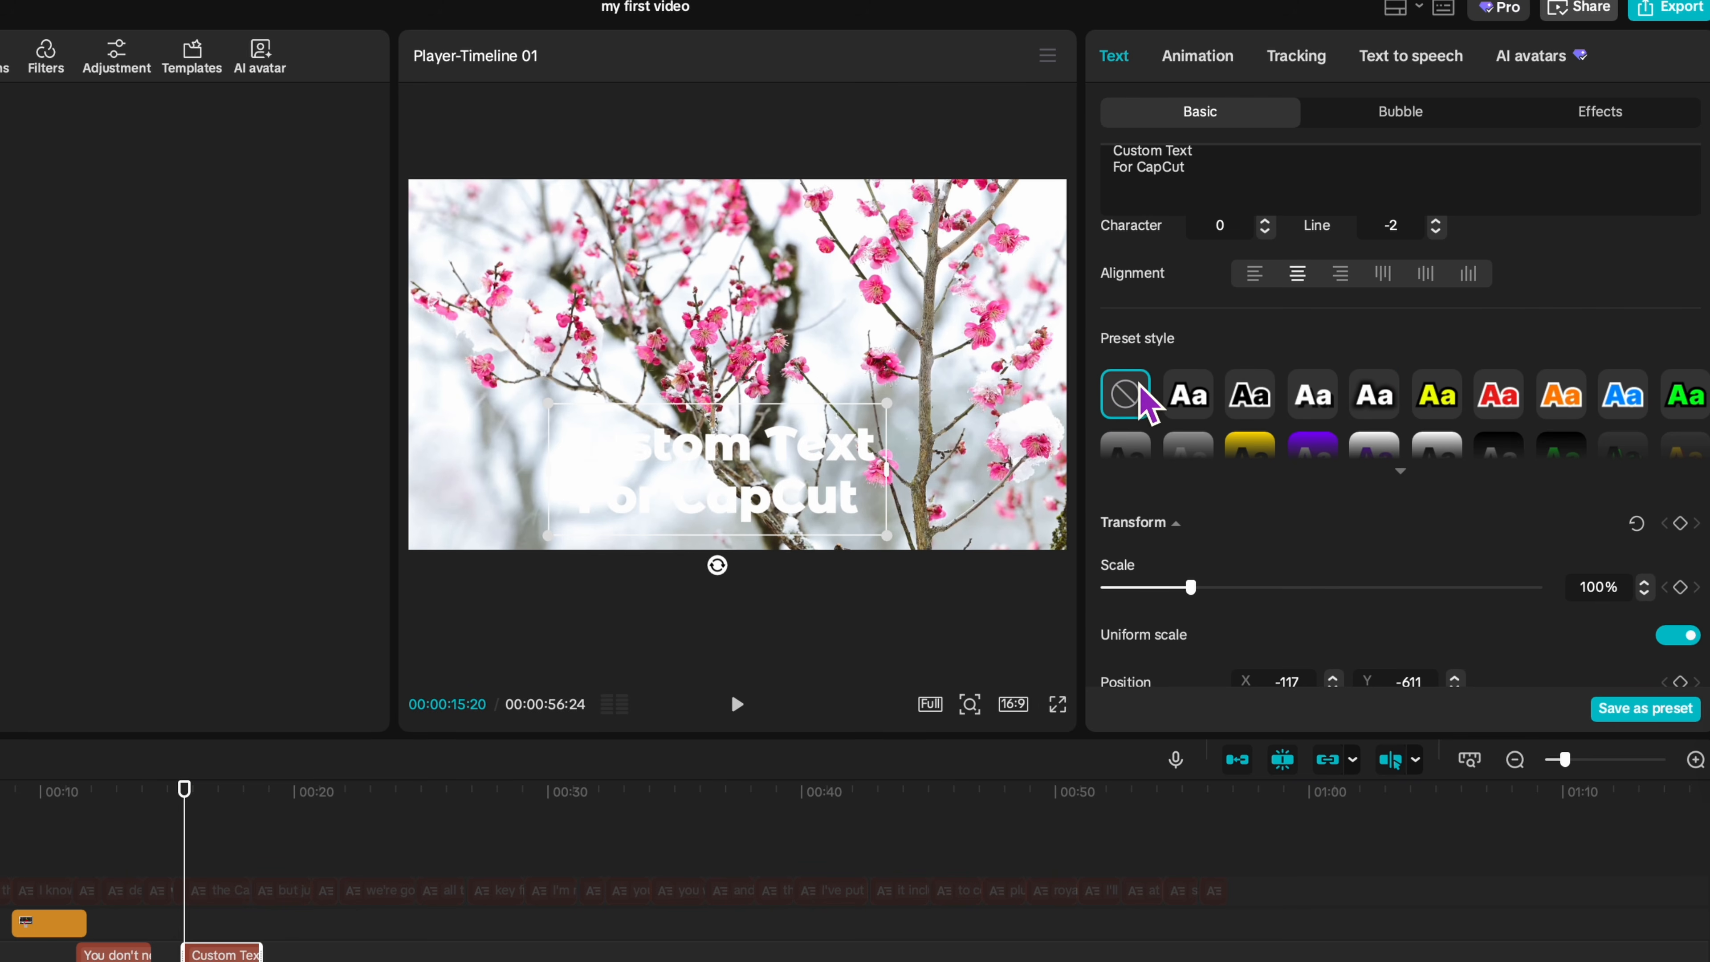
Give the text a white glow in the second, non-Pro style with intensity 33 and range 36.
{"action": "scroll", "coordinate": [1307, 455], "scroll_direction": "down", "scroll_amount": 3}
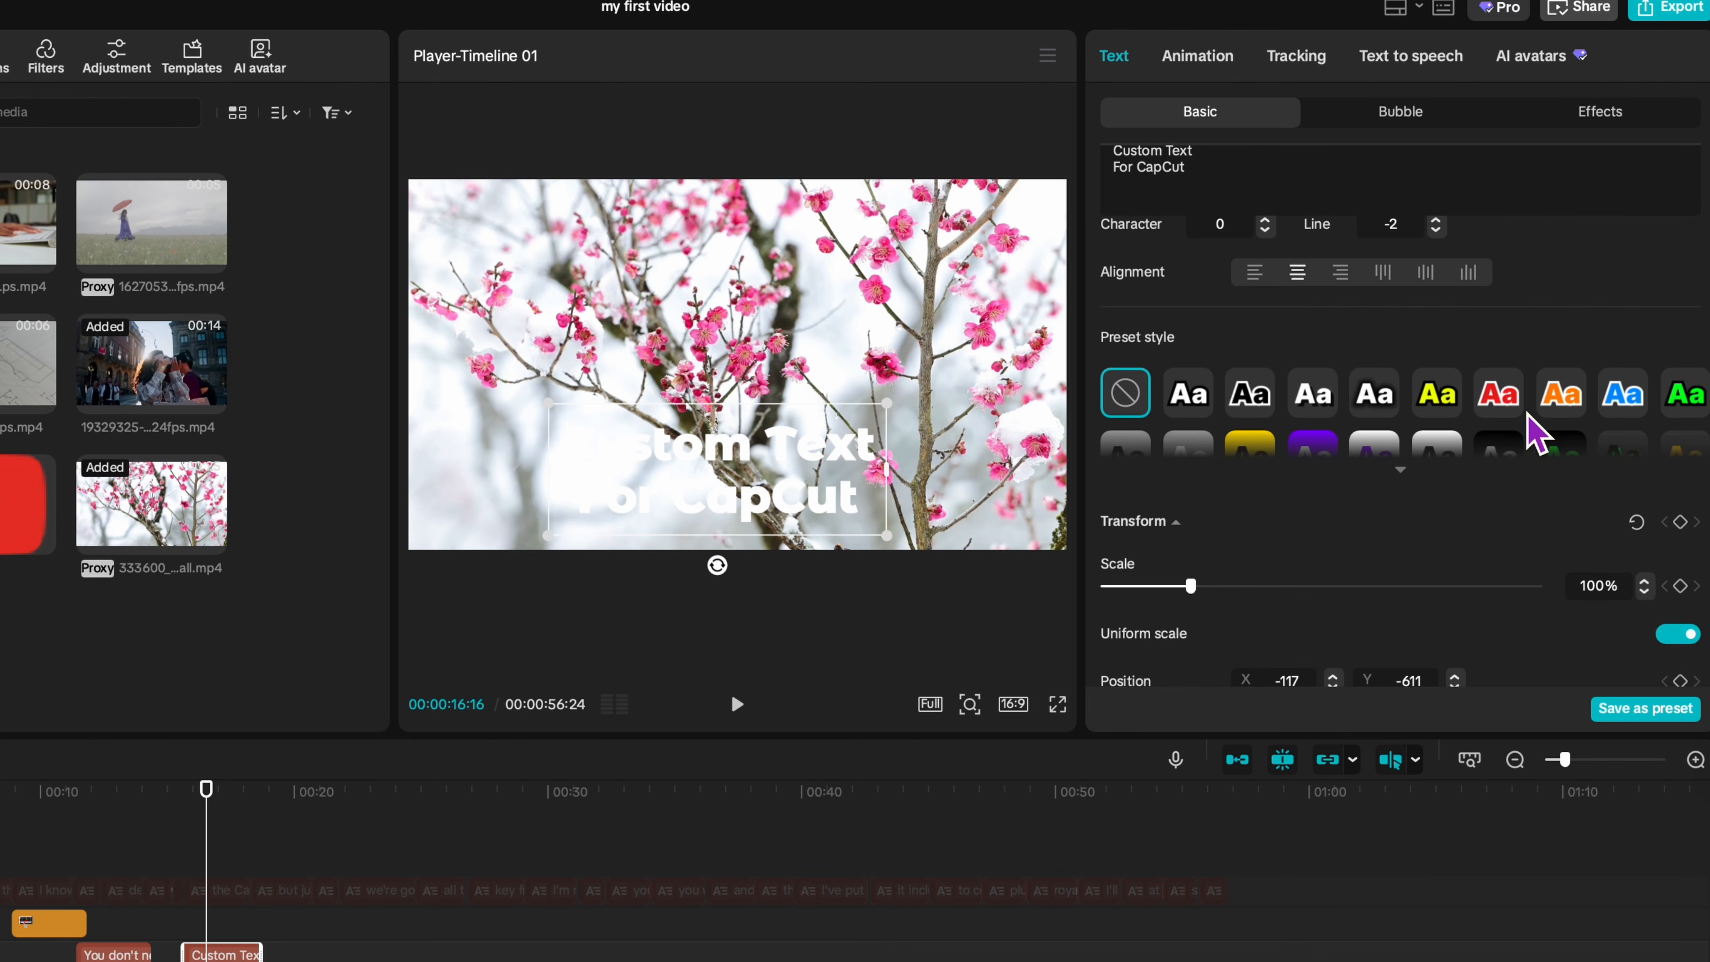
{"action": "scroll", "coordinate": [1527, 428], "scroll_direction": "down", "scroll_amount": 6}
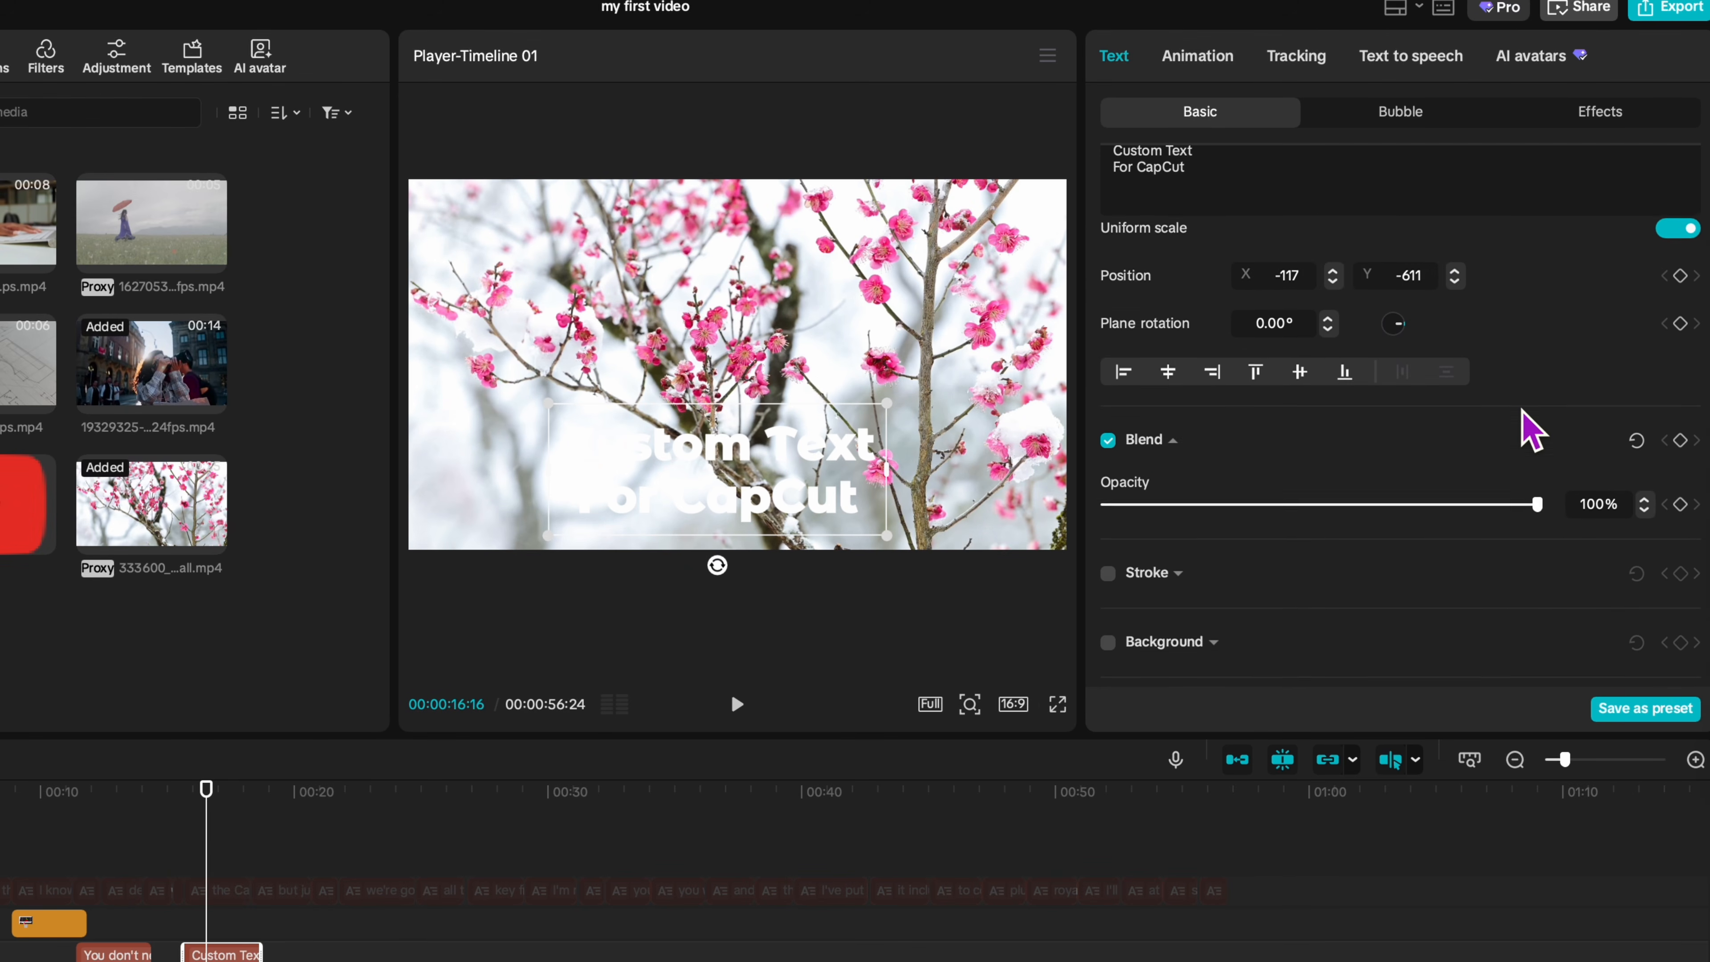
{"action": "scroll", "coordinate": [1530, 430], "scroll_direction": "down", "scroll_amount": 3}
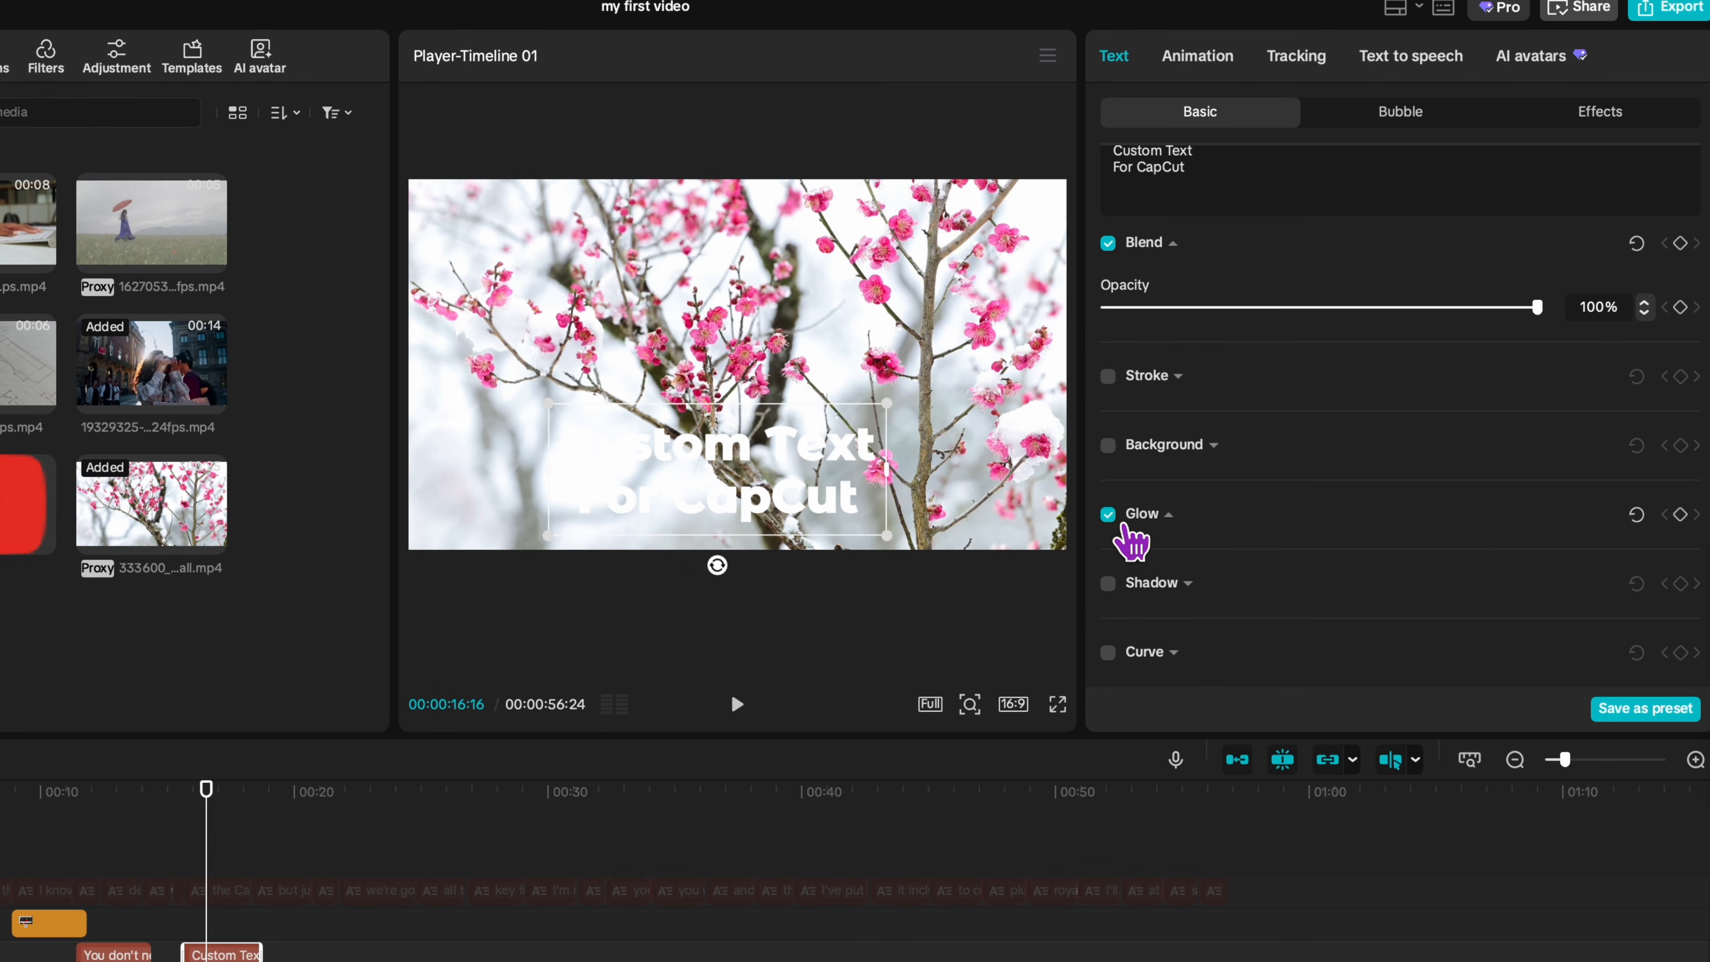
{"action": "left_click", "coordinate": [1127, 515]}
{"action": "scroll", "coordinate": [1320, 465], "scroll_direction": "down", "scroll_amount": 2}
{"action": "scroll", "coordinate": [1317, 461], "scroll_direction": "down", "scroll_amount": 1}
{"action": "left_click", "coordinate": [1157, 437]}
{"action": "left_click", "coordinate": [1251, 434]}
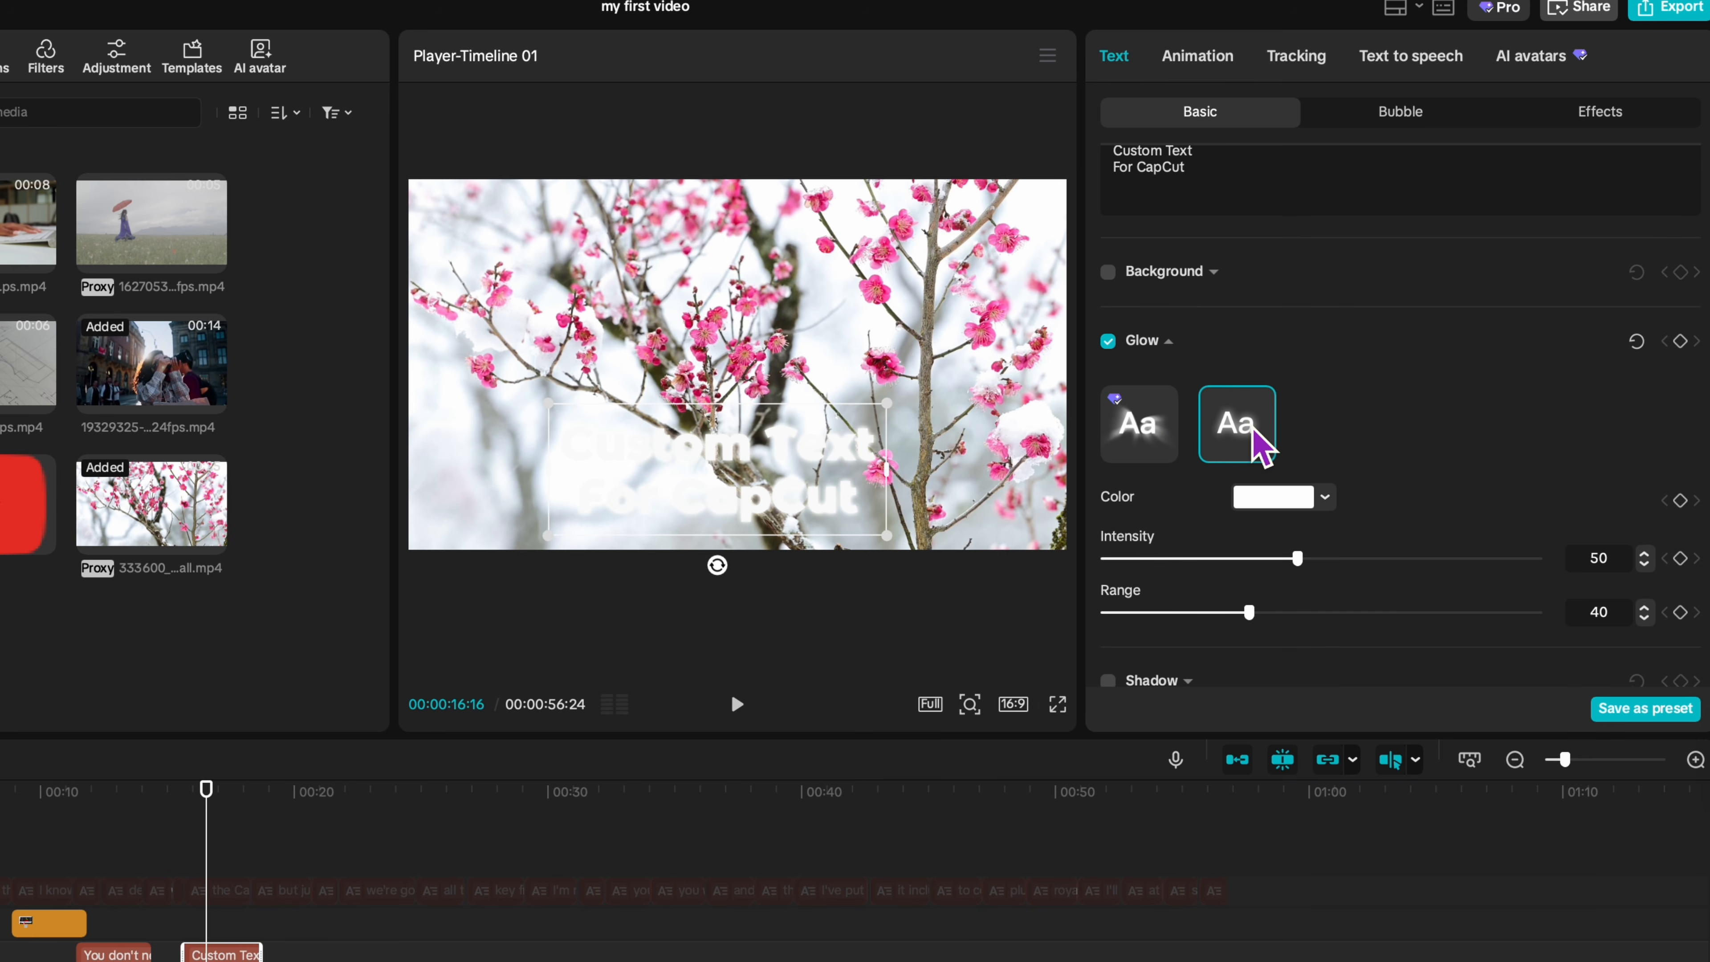
{"action": "left_click_drag", "start_coordinate": [1296, 568], "coordinate": [1223, 567]}
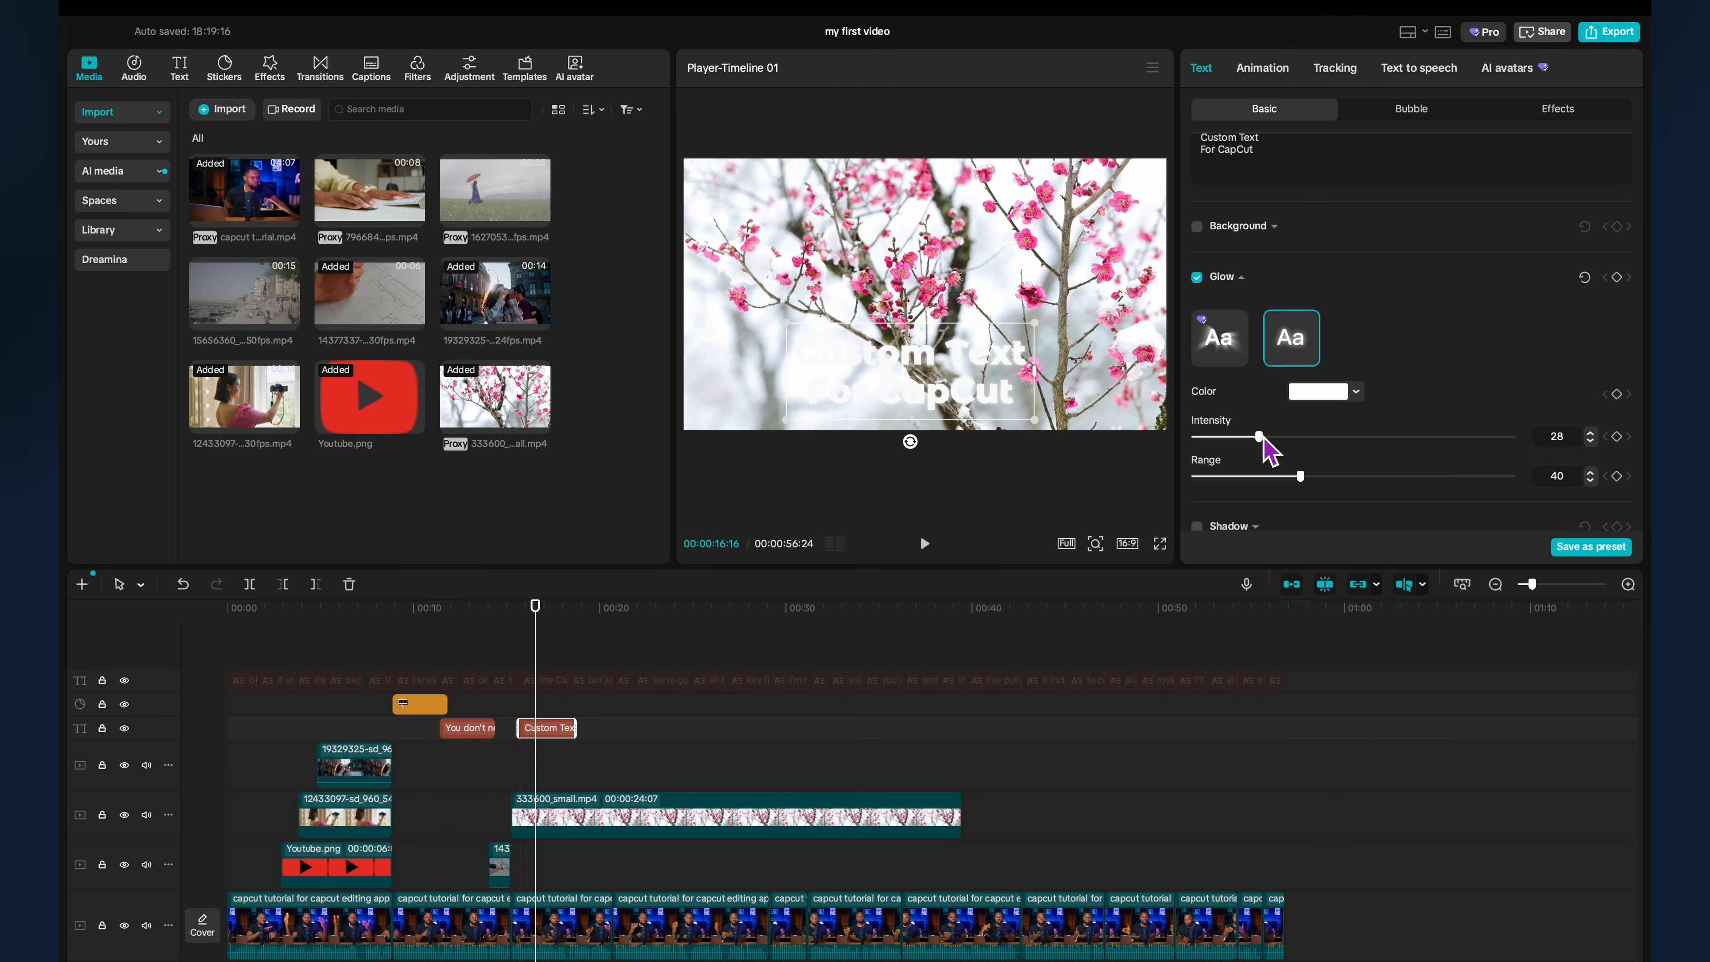
Place the black stock image from the media library above the blossom clip and beneath the custom text.
{"action": "left_click", "coordinate": [115, 233]}
{"action": "left_click", "coordinate": [398, 301]}
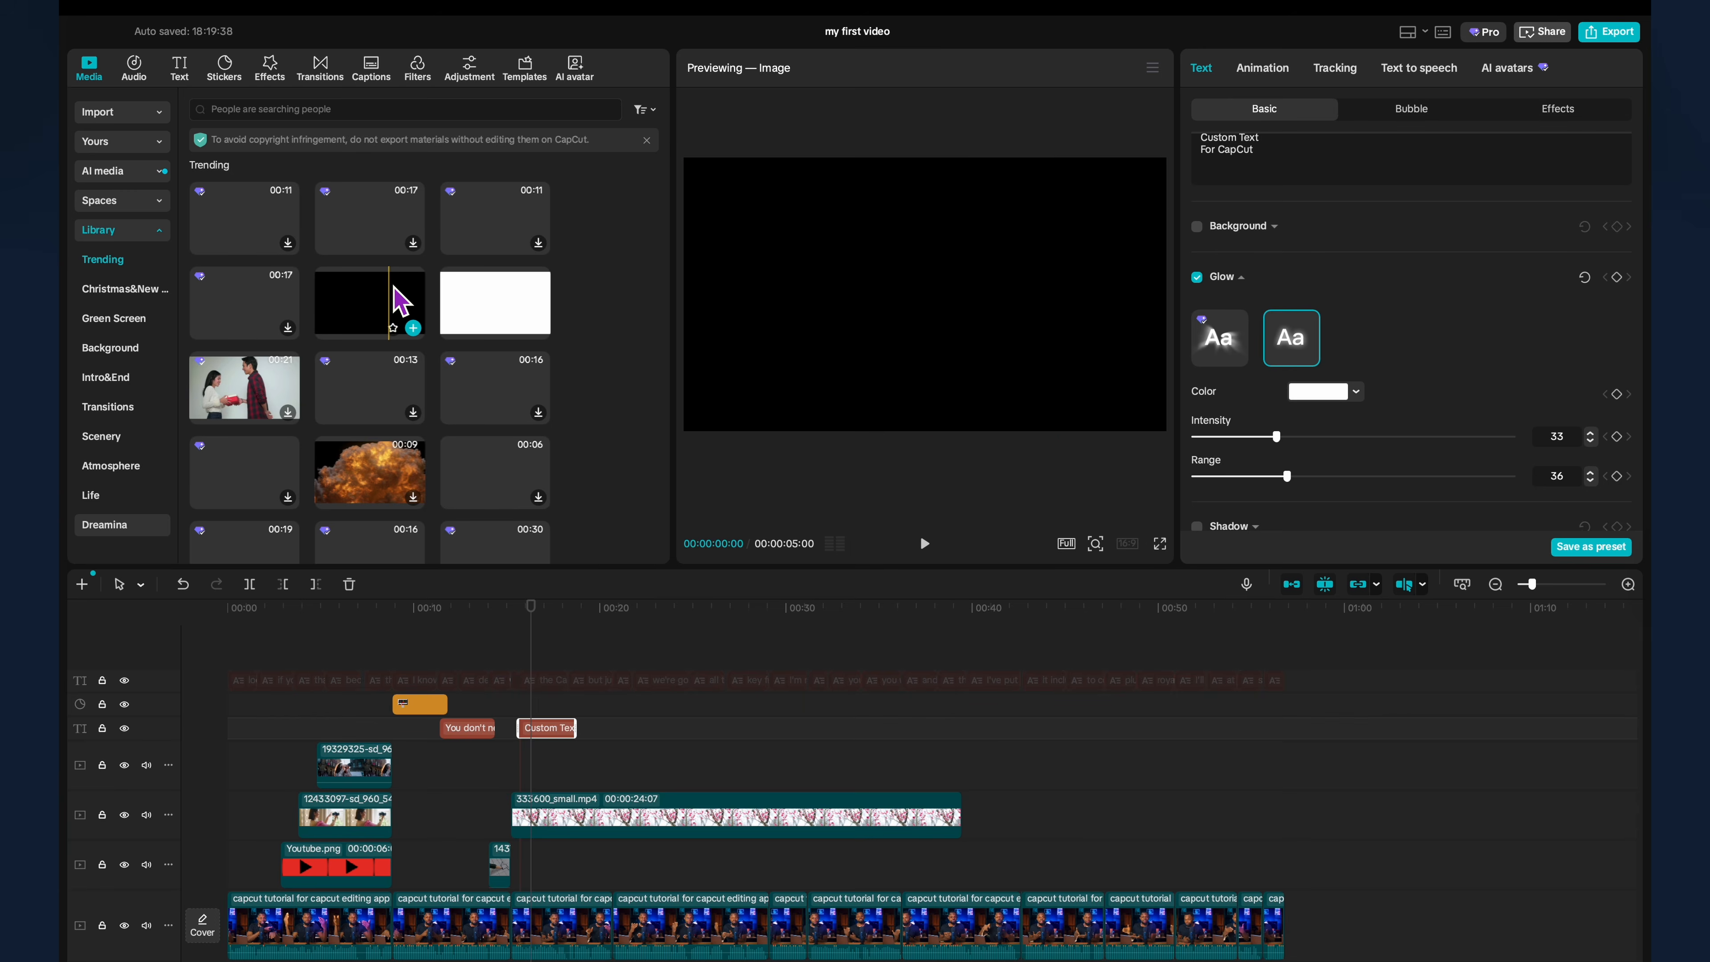
{"action": "left_click_drag", "start_coordinate": [399, 301], "coordinate": [514, 775]}
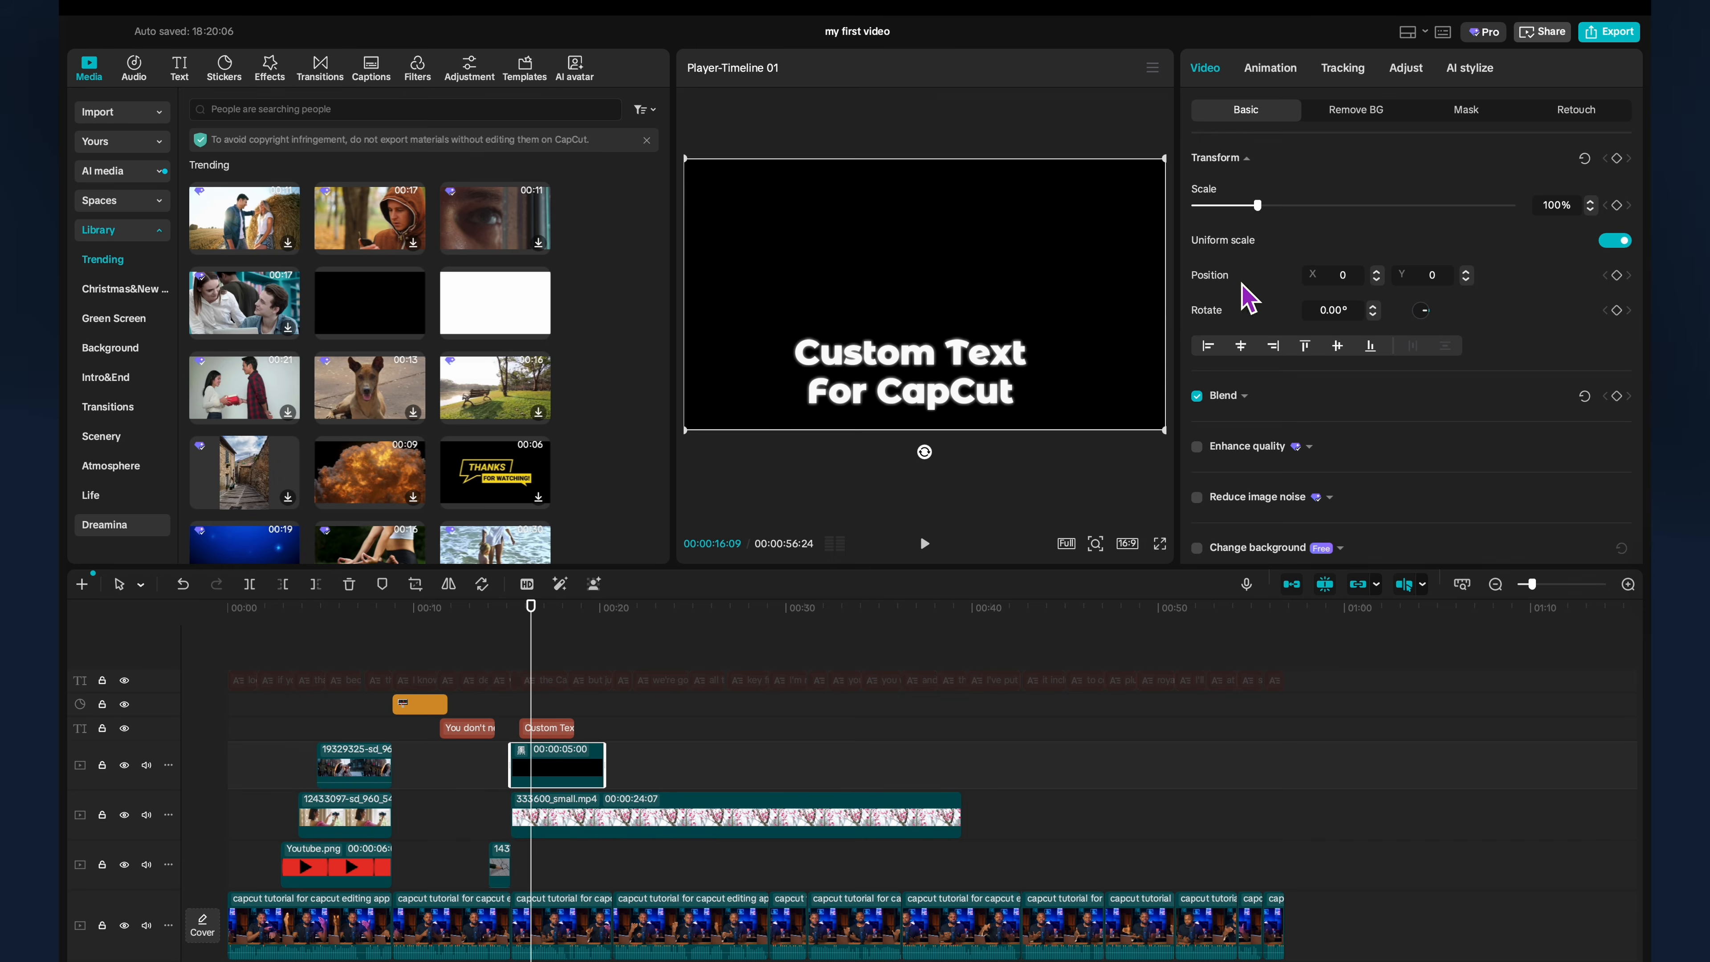
Apply a Split mask to the black image clip.
{"action": "left_click", "coordinate": [1447, 114]}
{"action": "left_click", "coordinate": [1239, 188]}
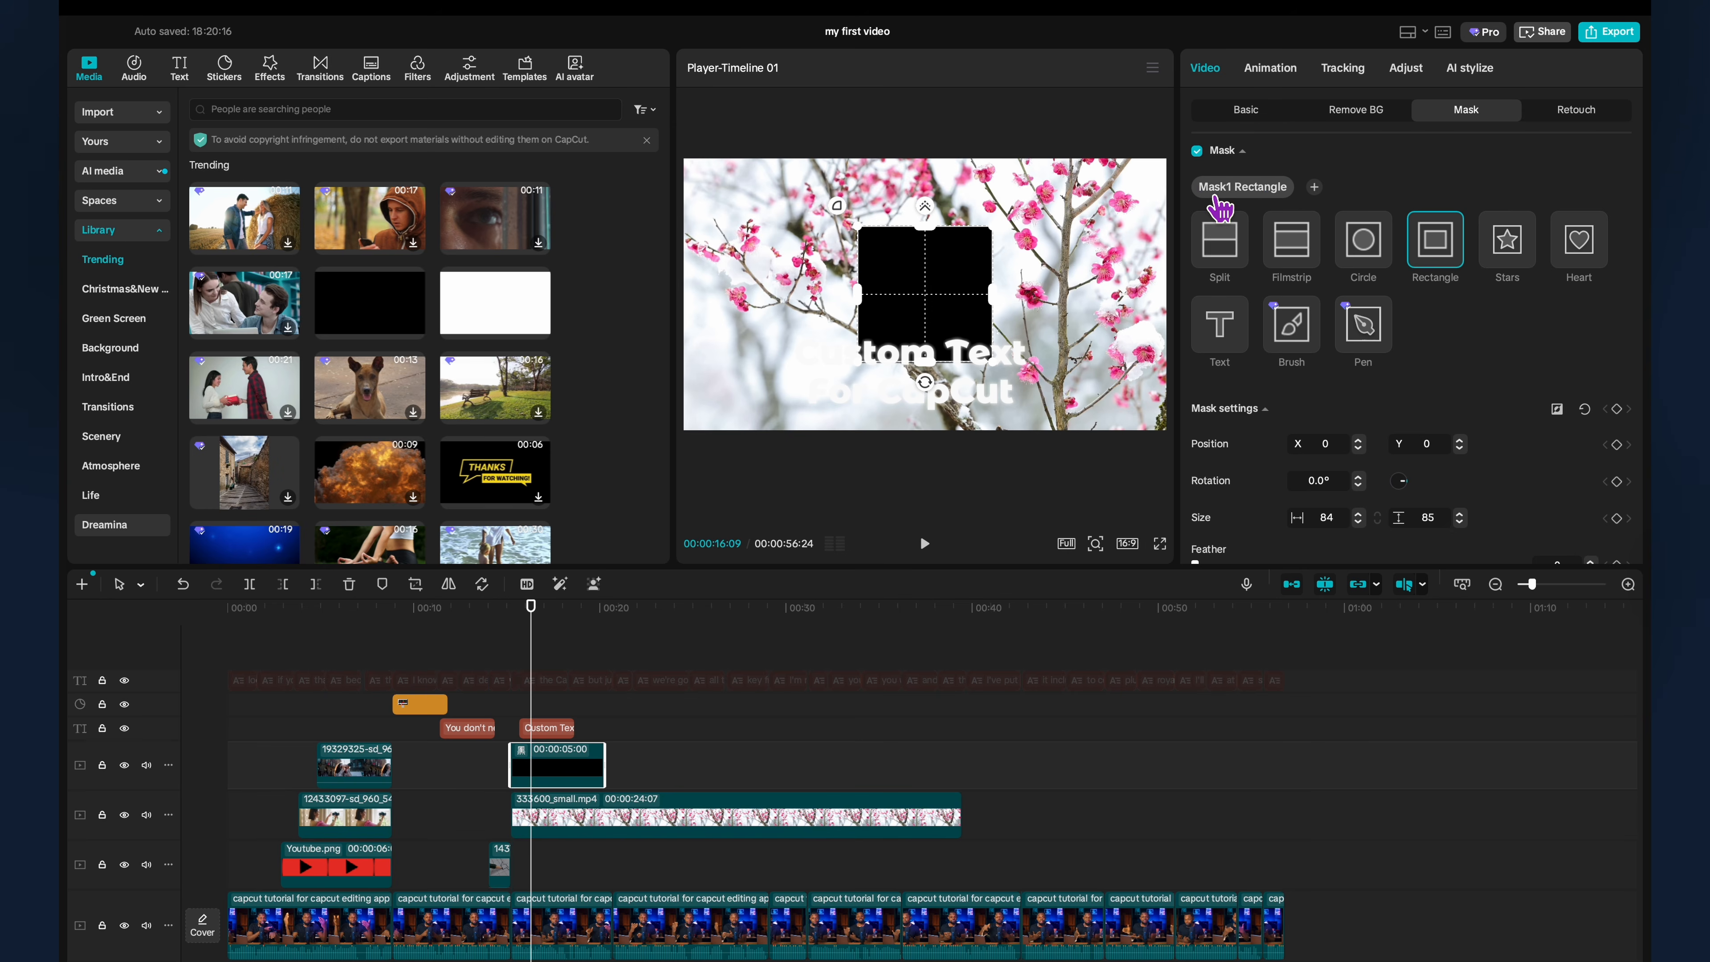
{"action": "left_click", "coordinate": [1245, 263]}
Rotate the split mask to 180°, set its feather to 100 and move it to X -24, Y -24 behind the text.
{"action": "left_click_drag", "start_coordinate": [919, 307], "coordinate": [838, 322]}
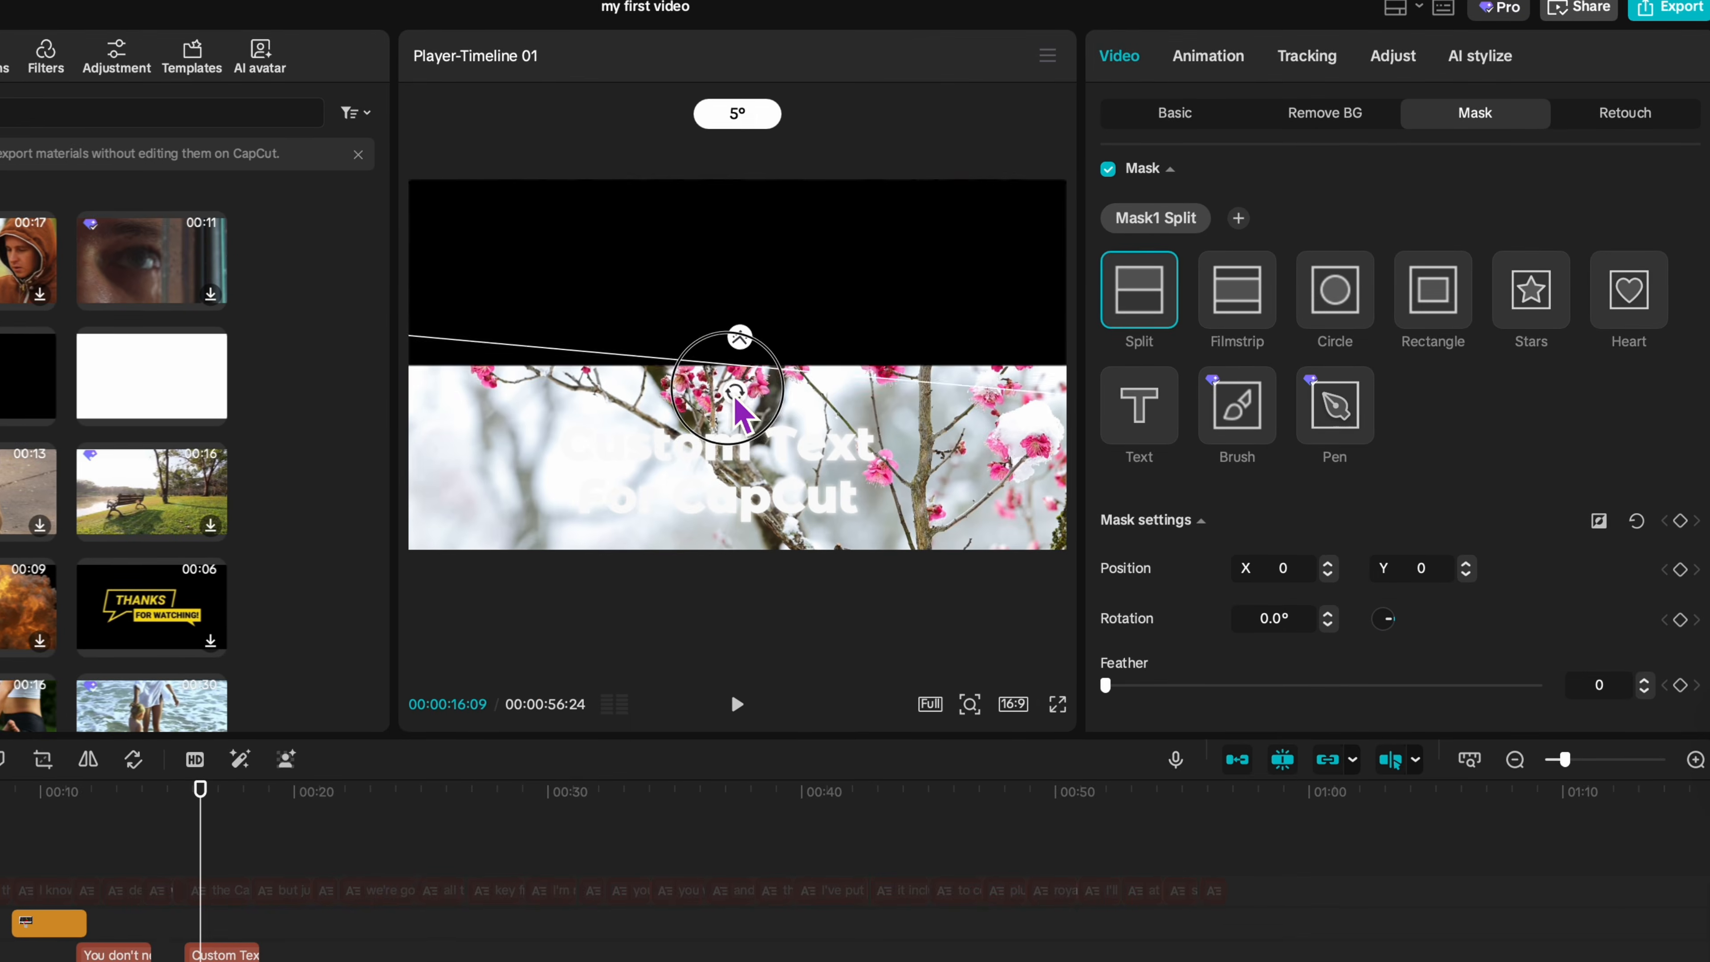
{"action": "left_click_drag", "start_coordinate": [612, 385], "coordinate": [702, 177]}
{"action": "left_click_drag", "start_coordinate": [1106, 685], "coordinate": [866, 714]}
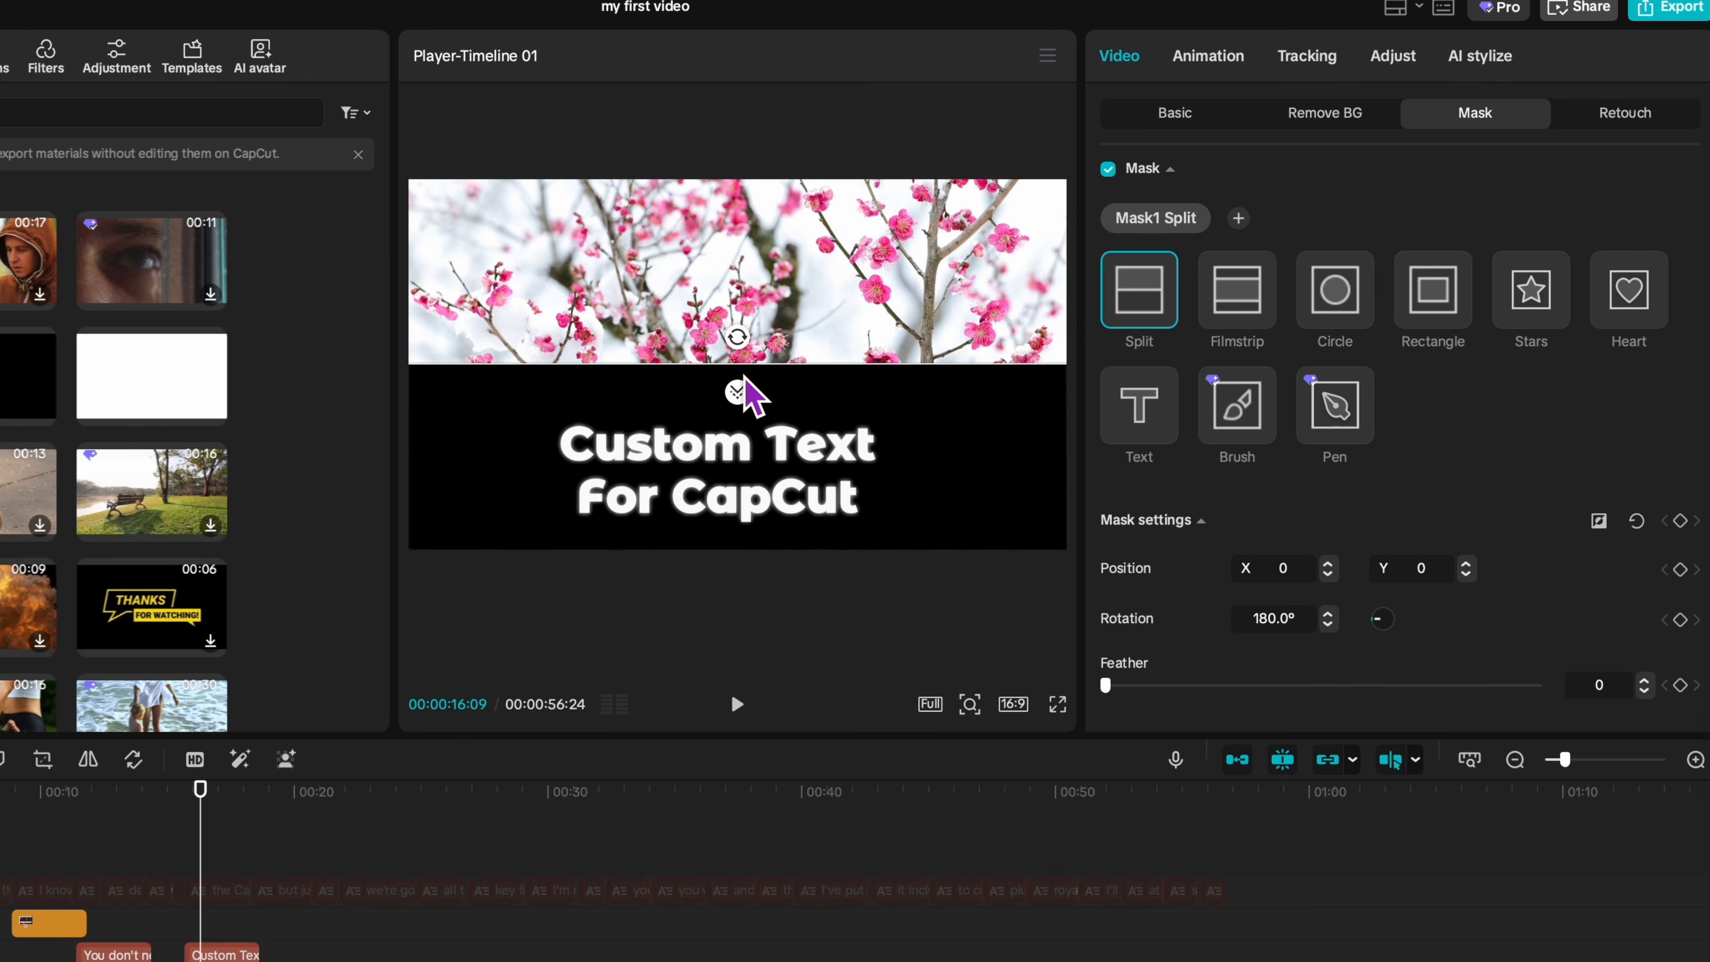
{"action": "left_click_drag", "start_coordinate": [736, 392], "coordinate": [734, 680]}
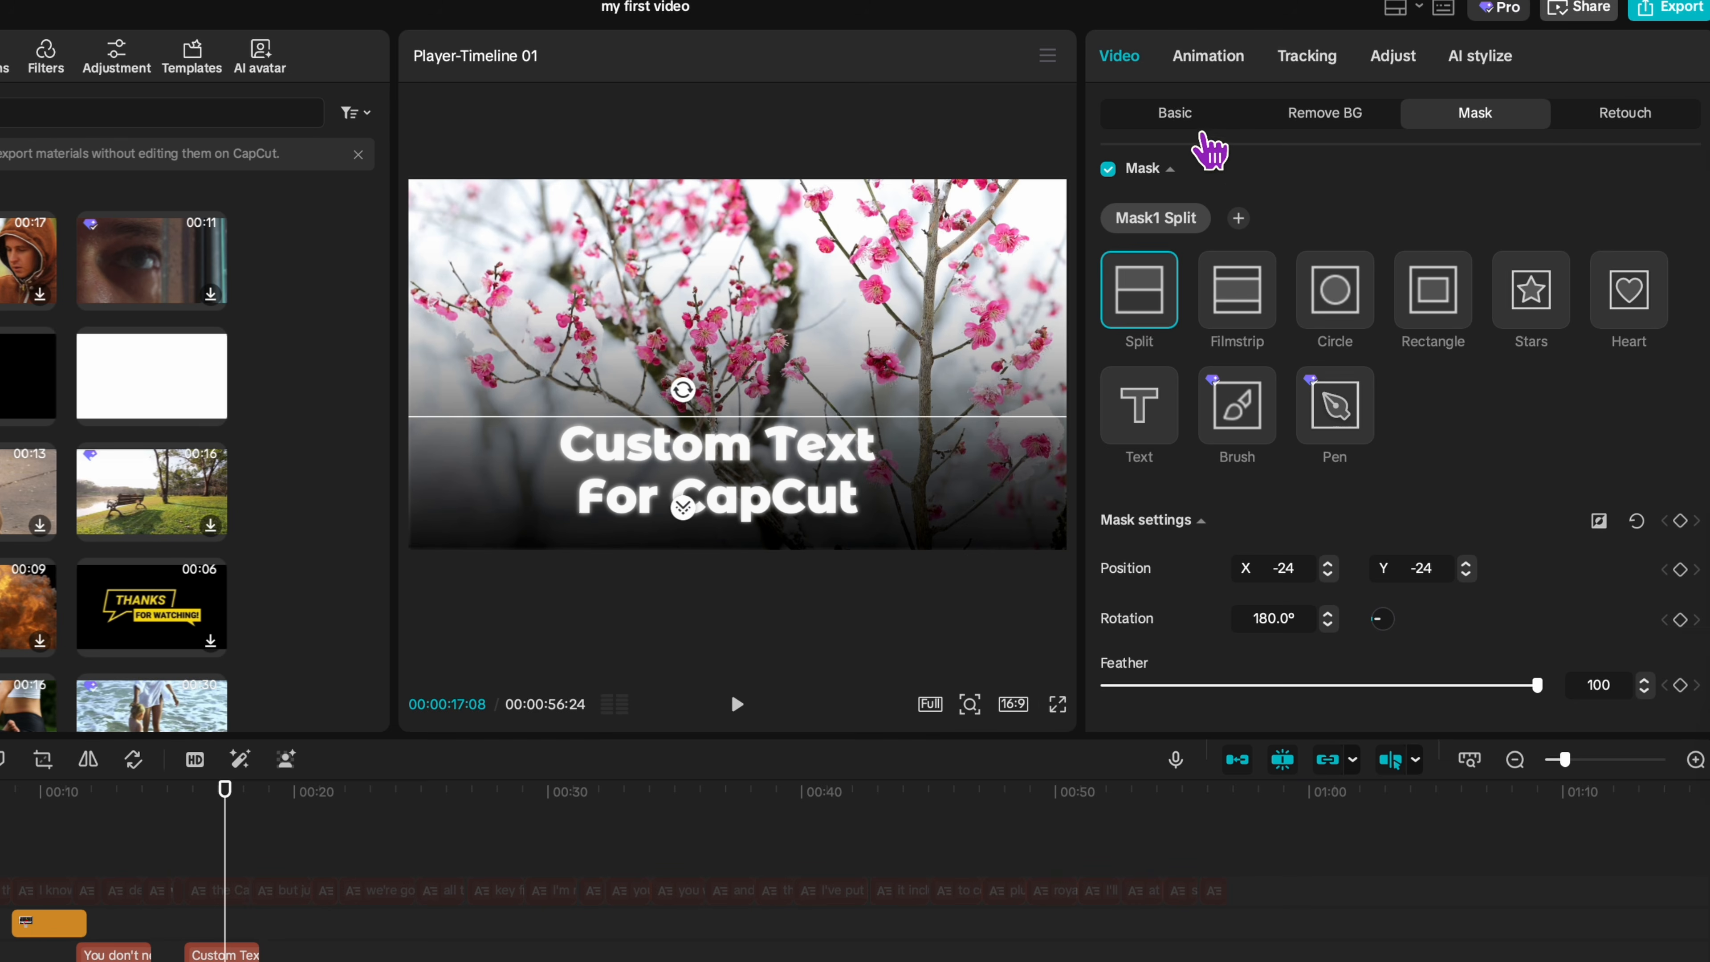
Lower the black image clip's opacity to 40% and play back the custom text section.
{"action": "left_click", "coordinate": [1192, 120]}
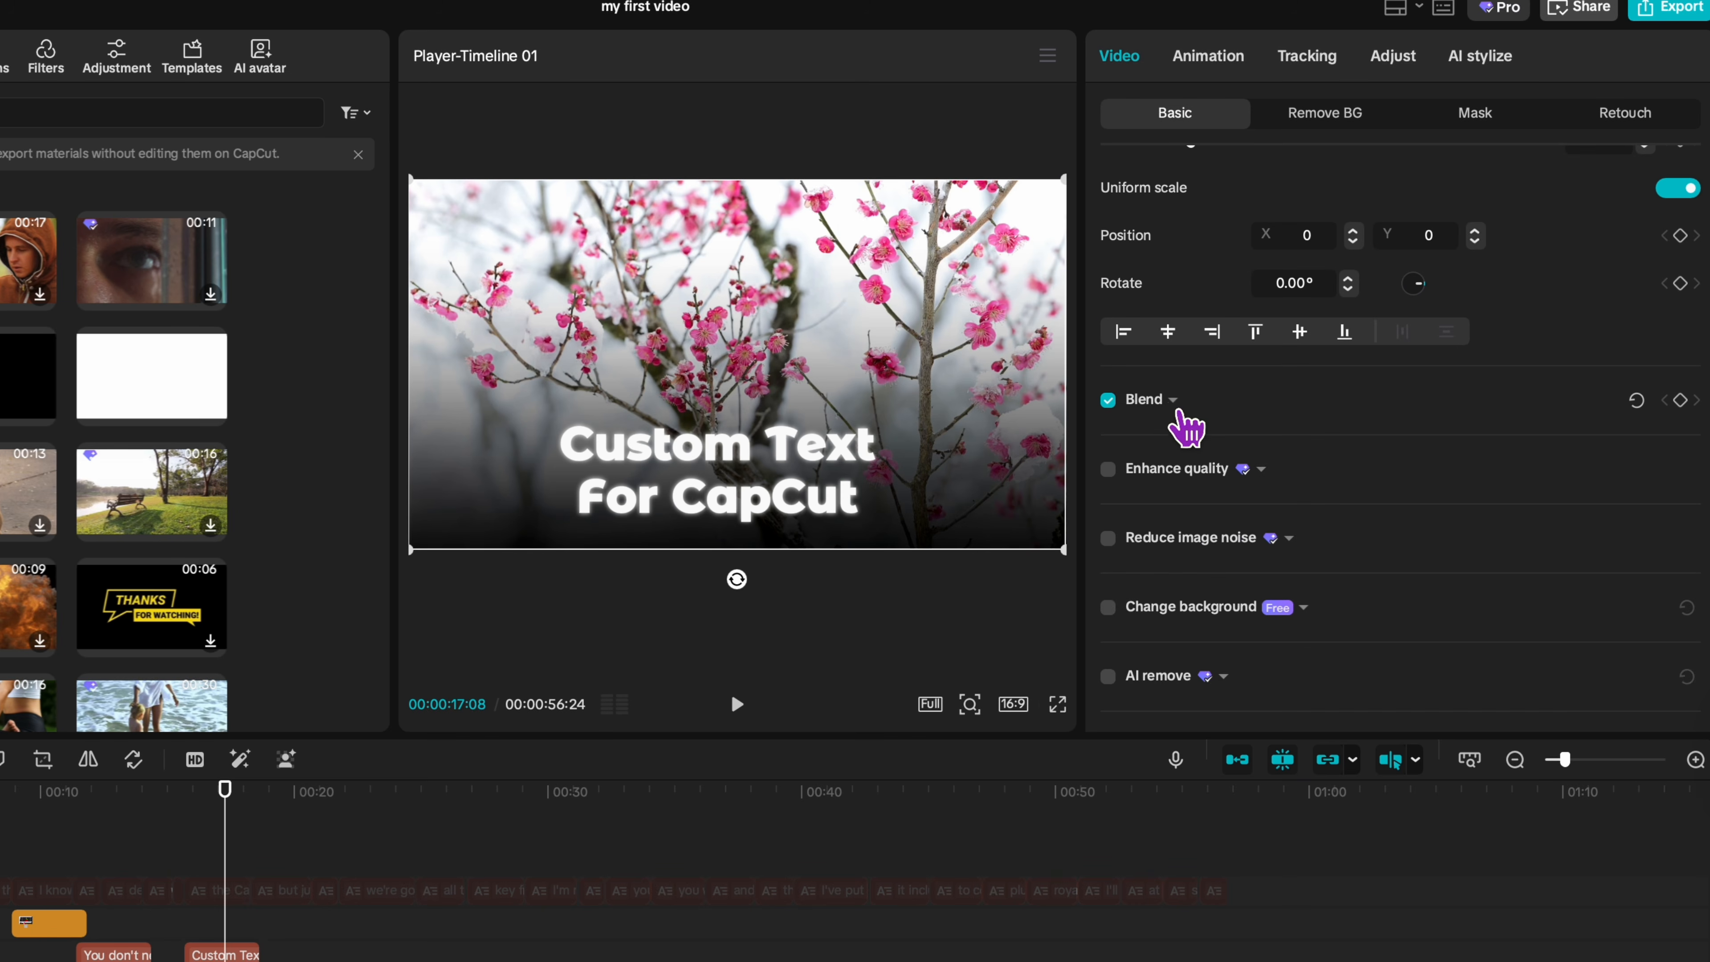
{"action": "left_click", "coordinate": [1172, 400]}
{"action": "left_click_drag", "start_coordinate": [1539, 515], "coordinate": [1278, 510]}
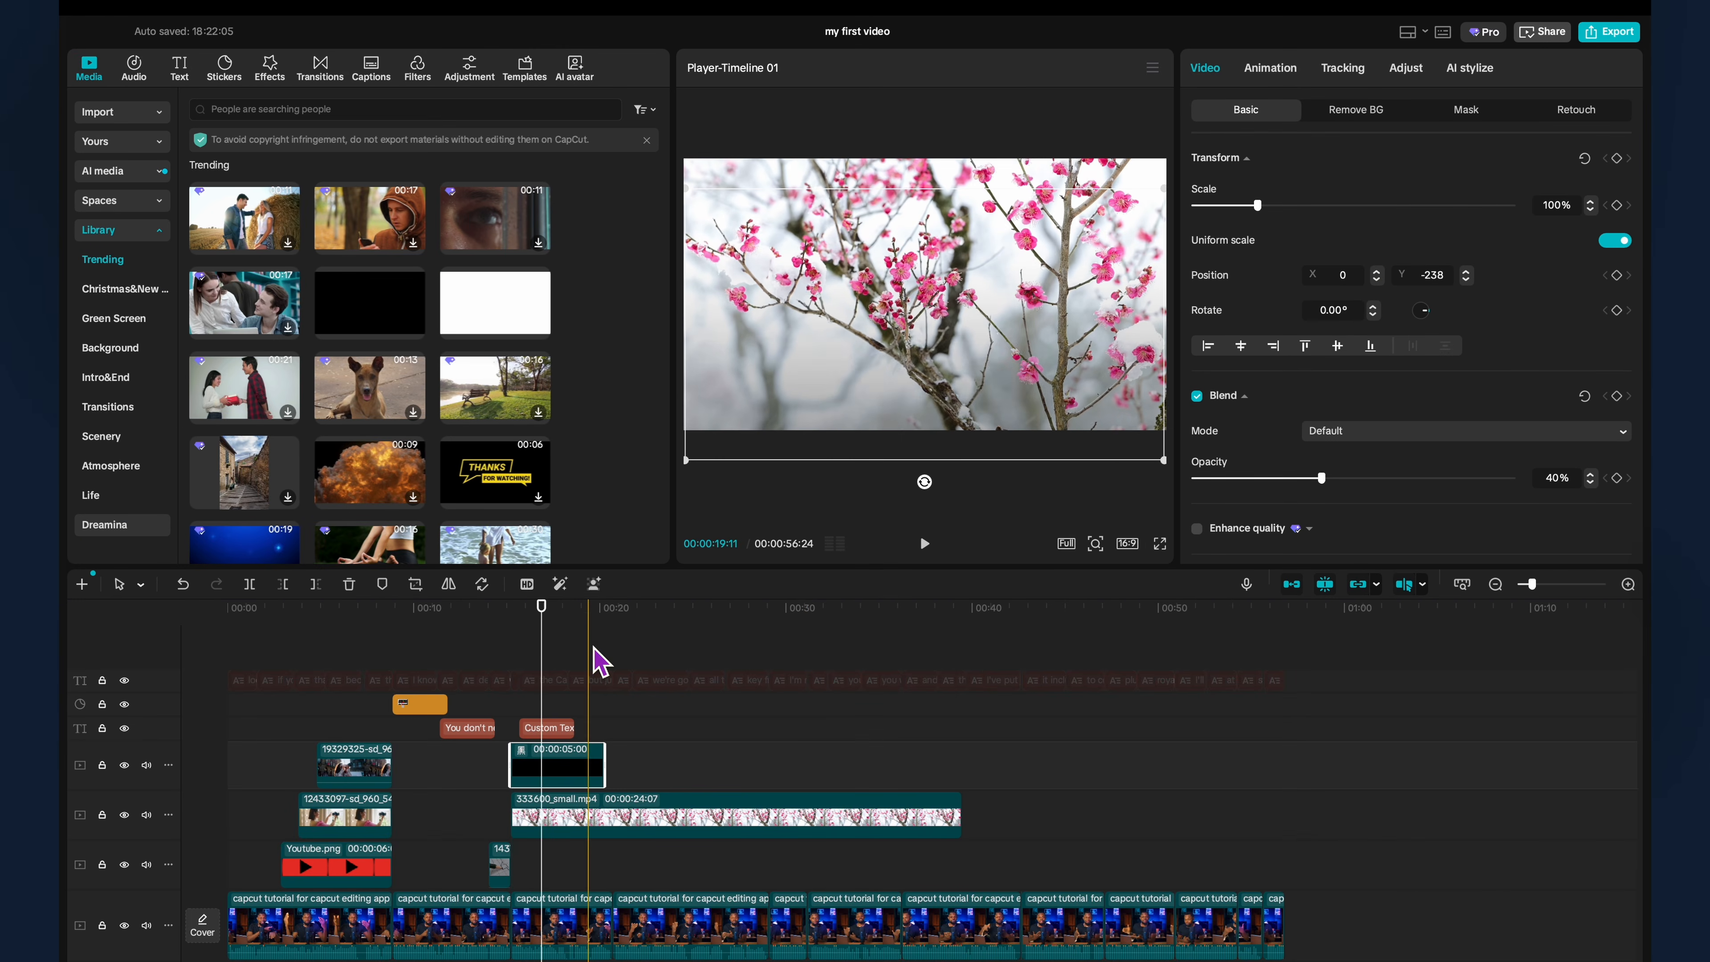
{"action": "left_click", "coordinate": [532, 609]}
{"action": "key", "text": "space"}
{"action": "key", "text": "space"}
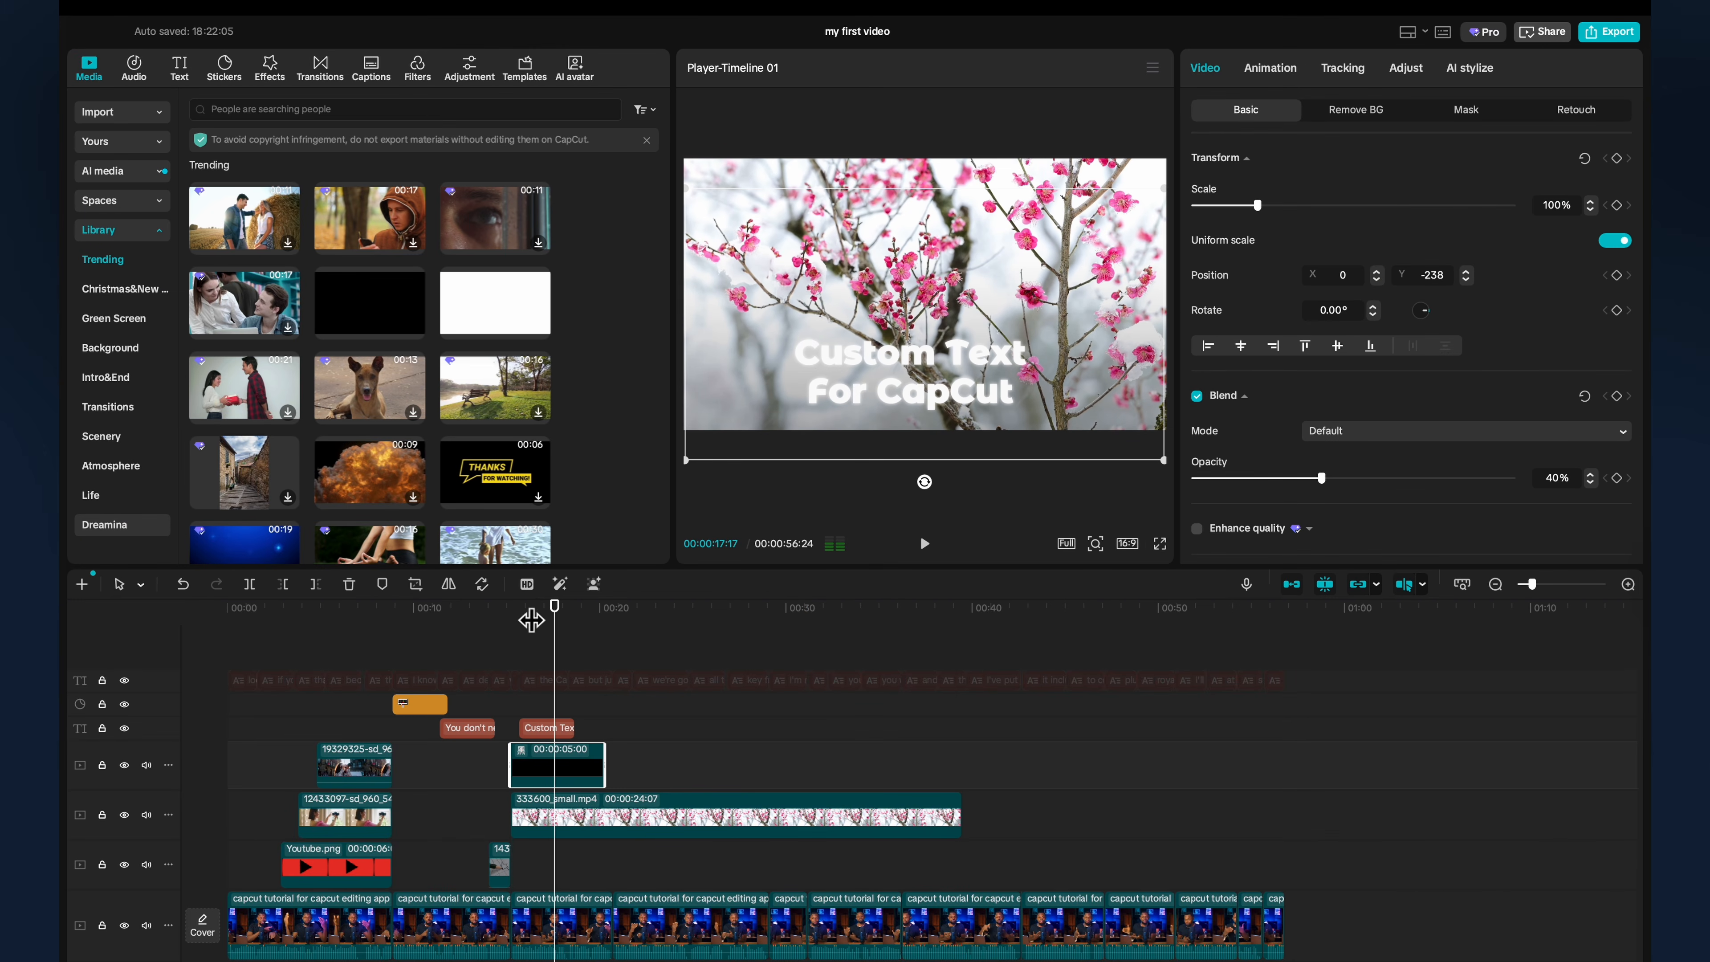
Deactivate and reactivate the black image clip to compare the text with and without its dark gradient.
{"action": "left_click", "coordinate": [564, 727]}
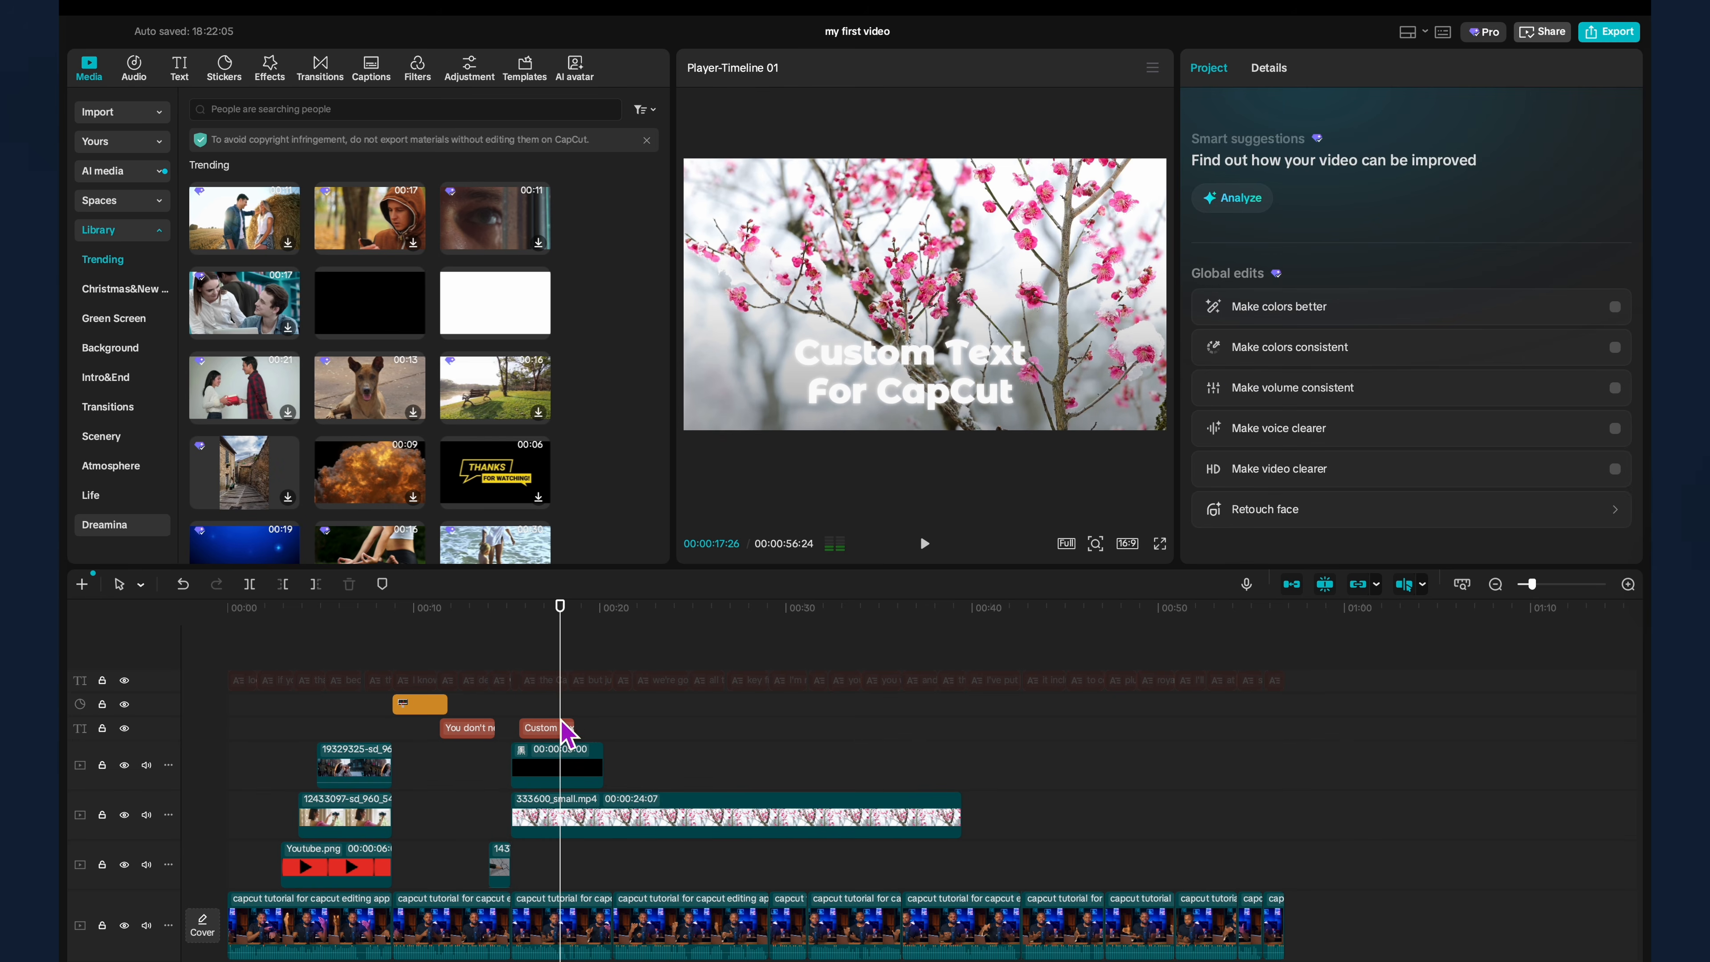
{"action": "left_click", "coordinate": [562, 778]}
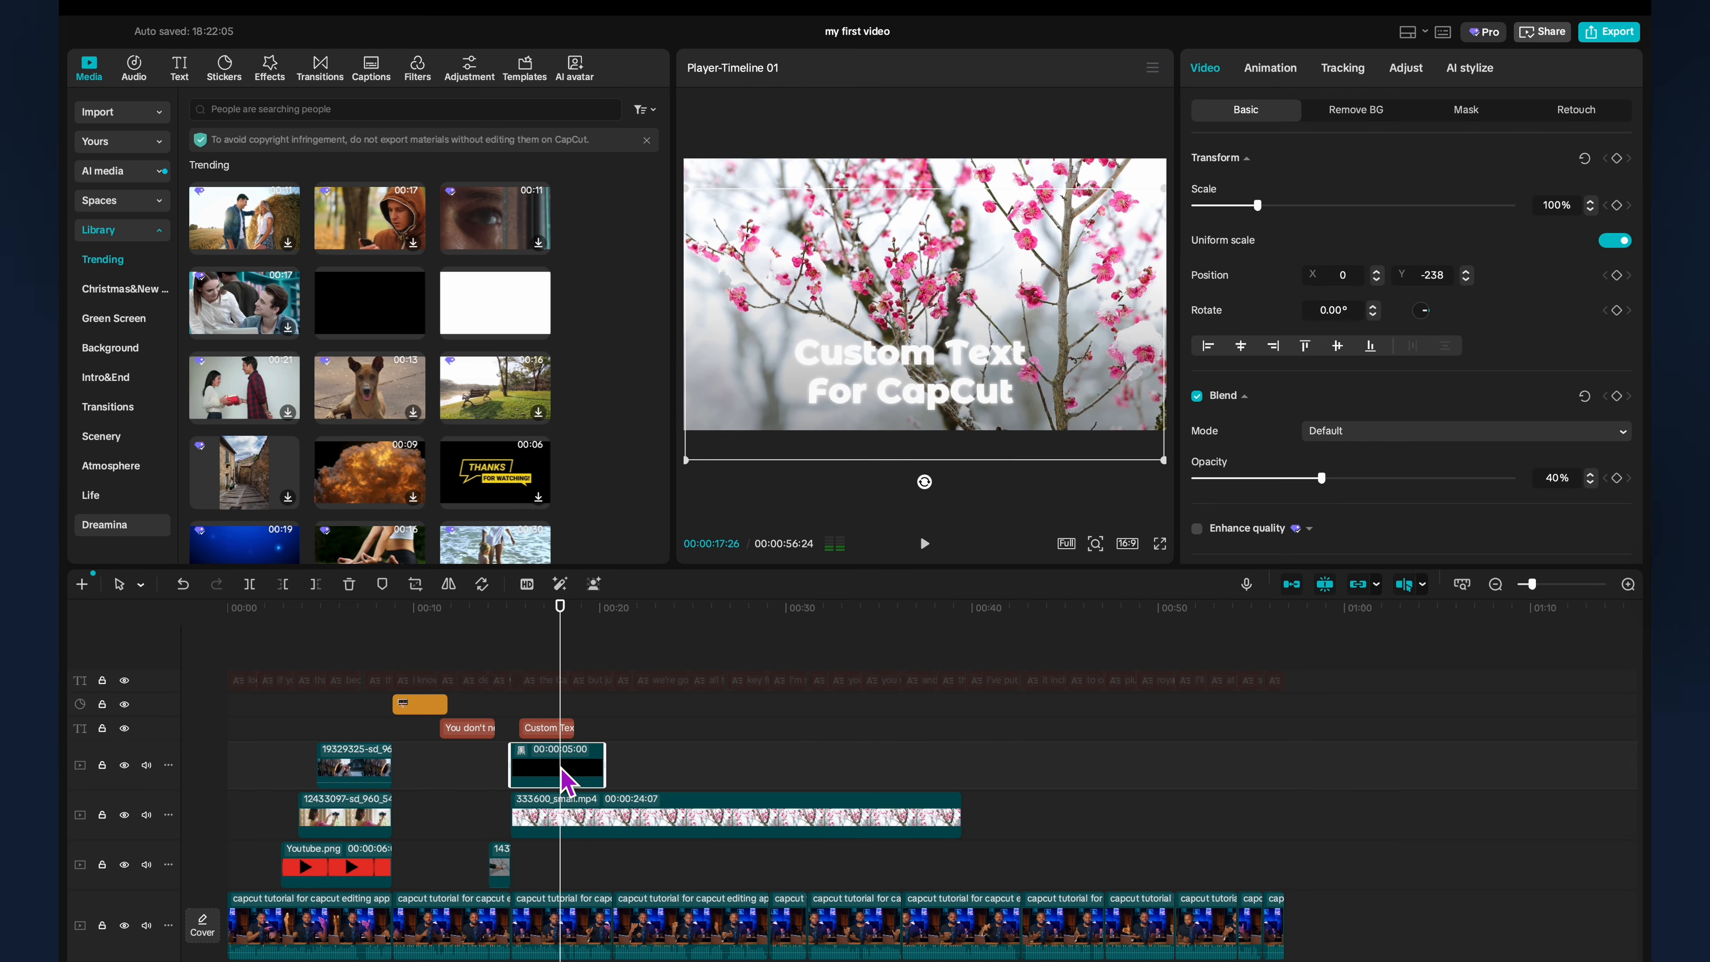
{"action": "key", "text": "v"}
{"action": "key", "text": "v"}
{"action": "key", "text": "v"}
{"action": "key", "text": "v"}
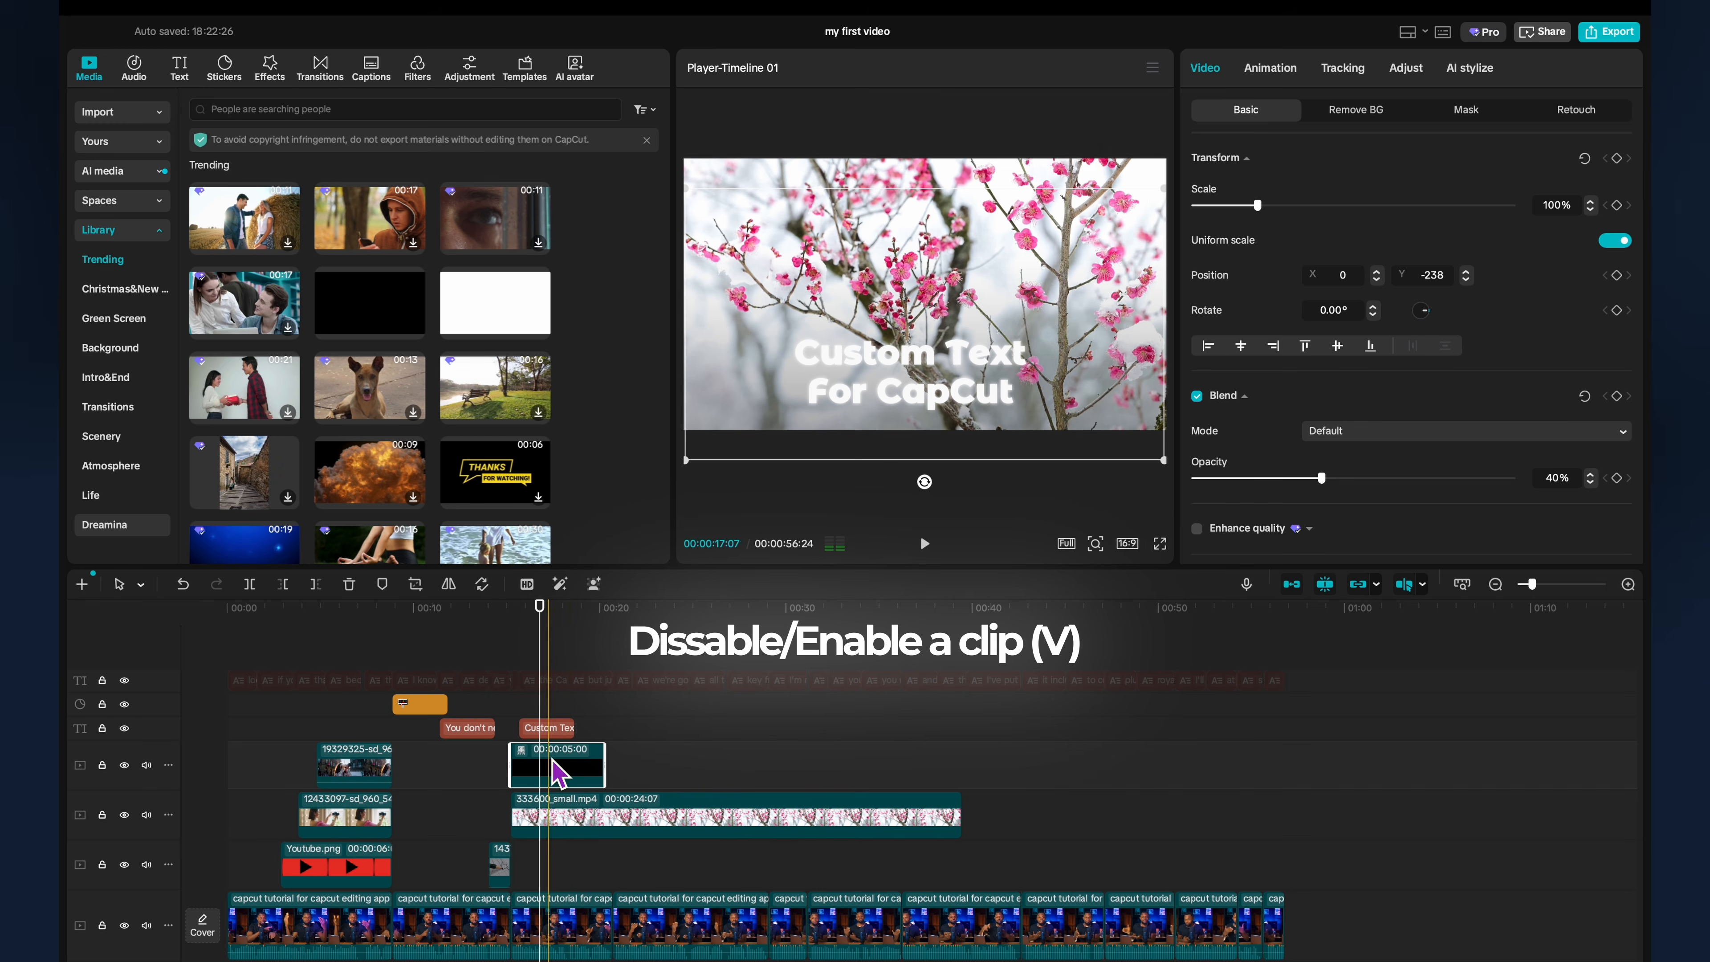
Save the masked black clip as a preset and delete the clip from the timeline.
{"action": "right_click", "coordinate": [553, 768]}
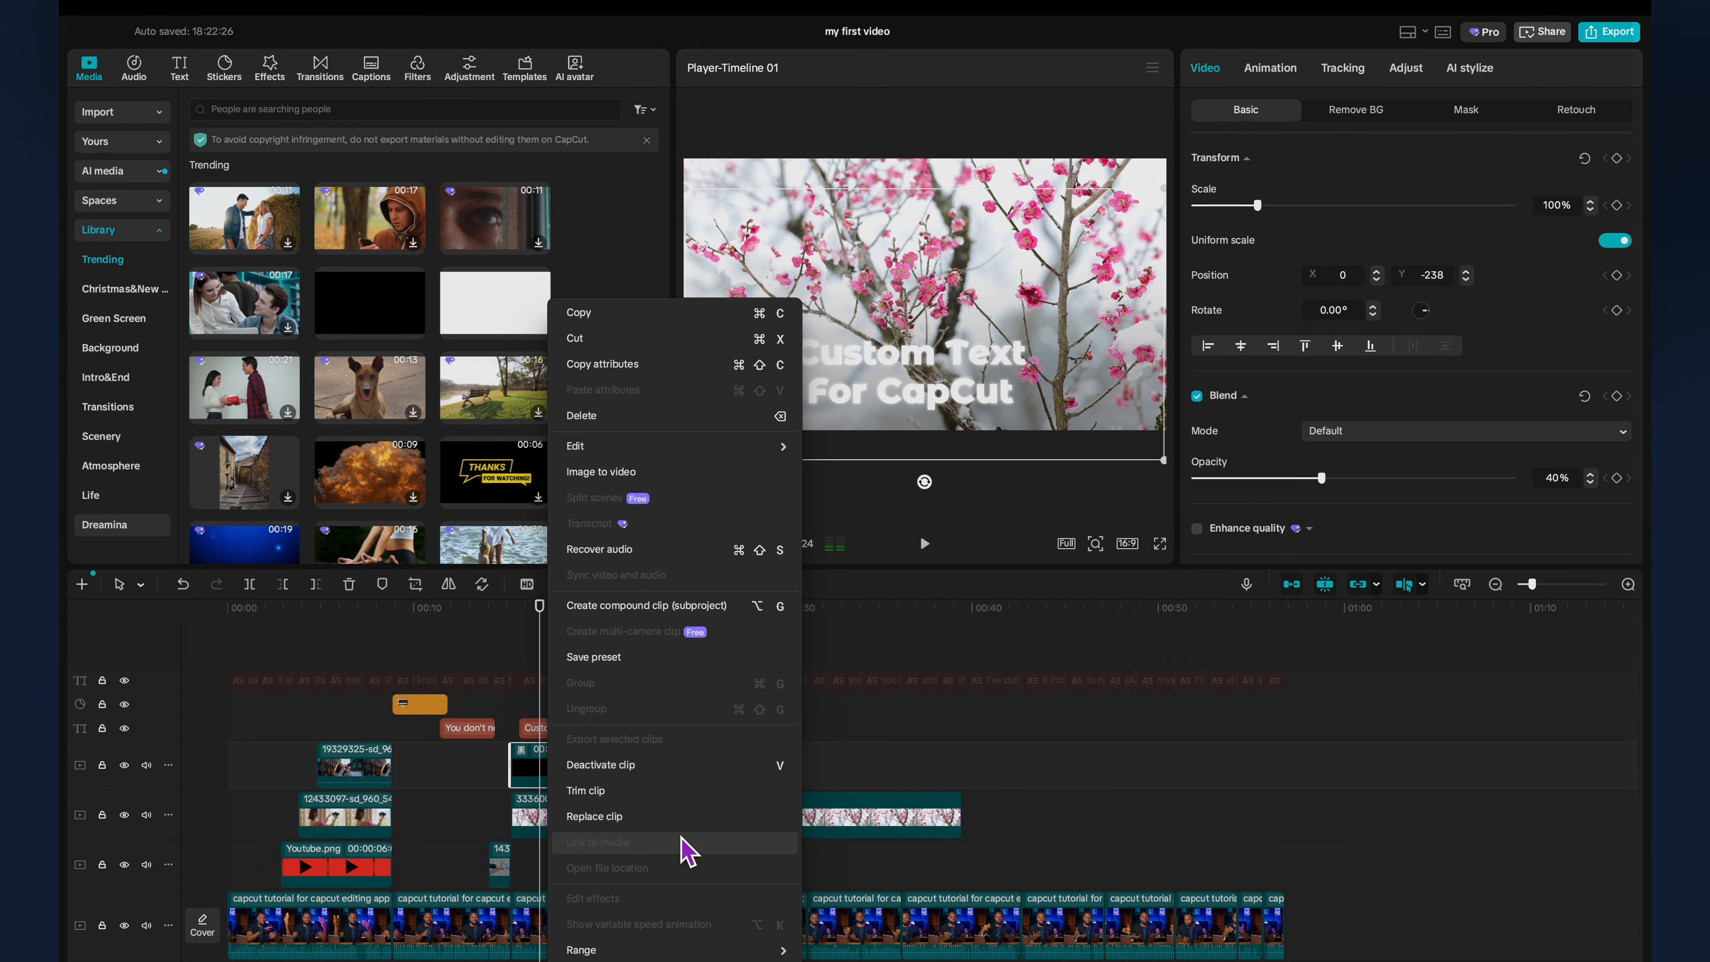
{"action": "left_click", "coordinate": [698, 658]}
{"action": "key", "text": "Delete"}
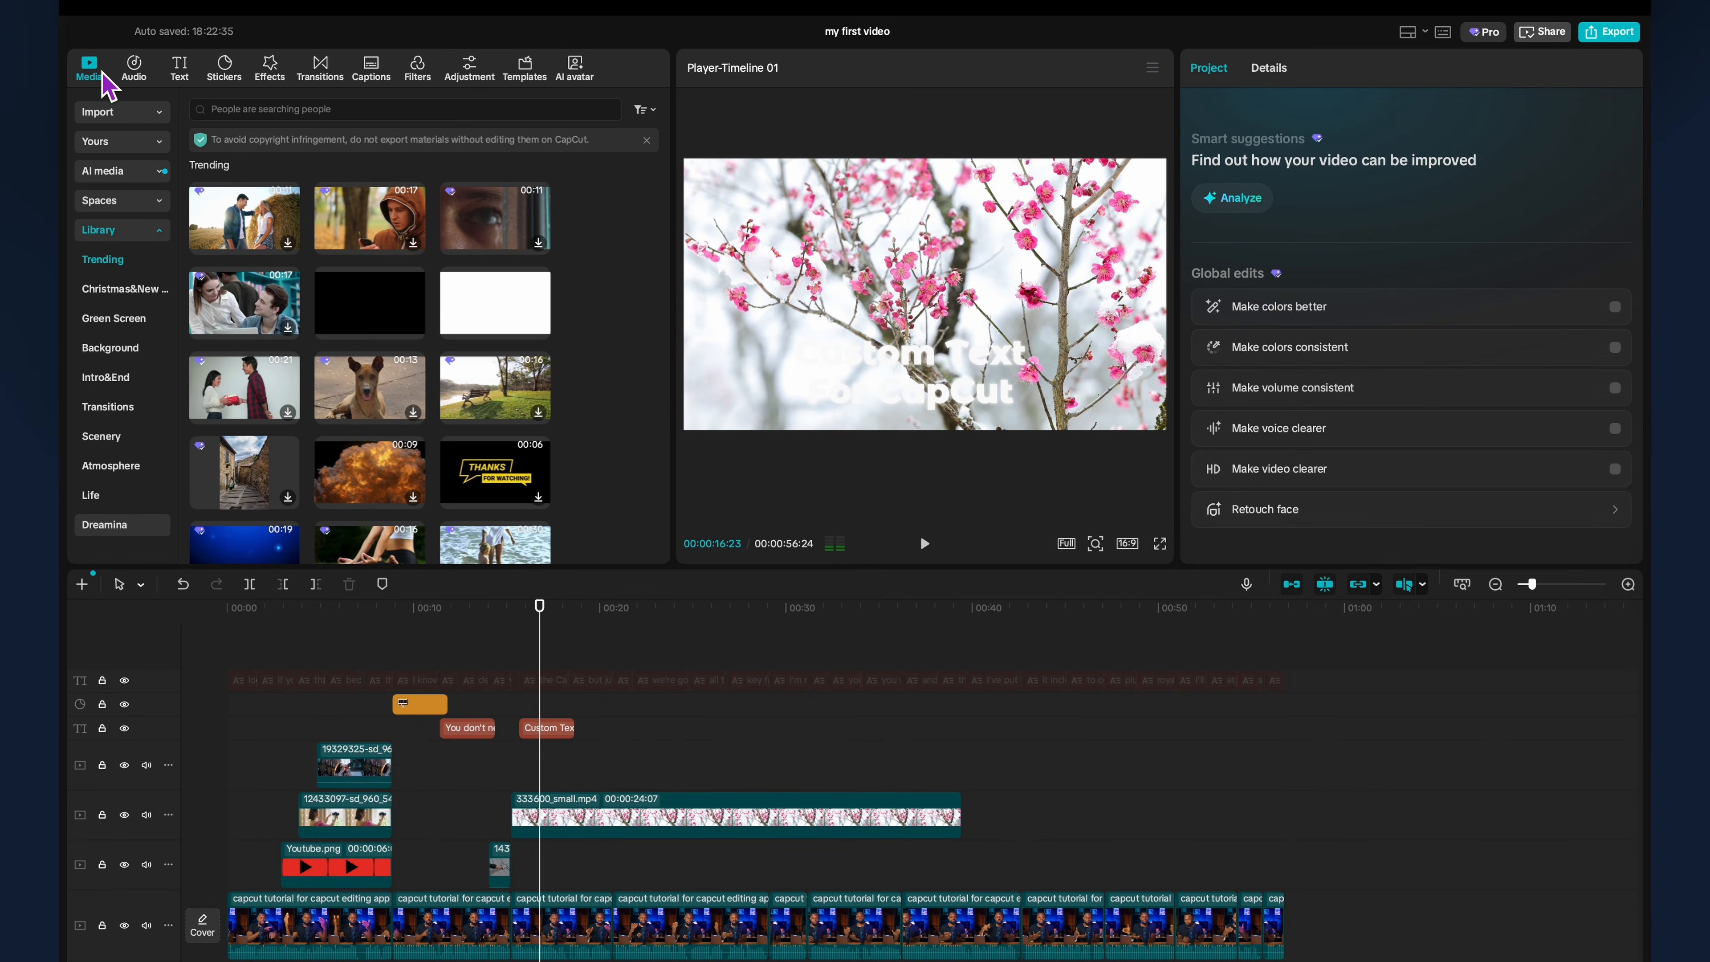
Place the saved black preset above the blossom clip, beneath the custom text, and play it back.
{"action": "left_click", "coordinate": [116, 143]}
{"action": "left_click", "coordinate": [128, 202]}
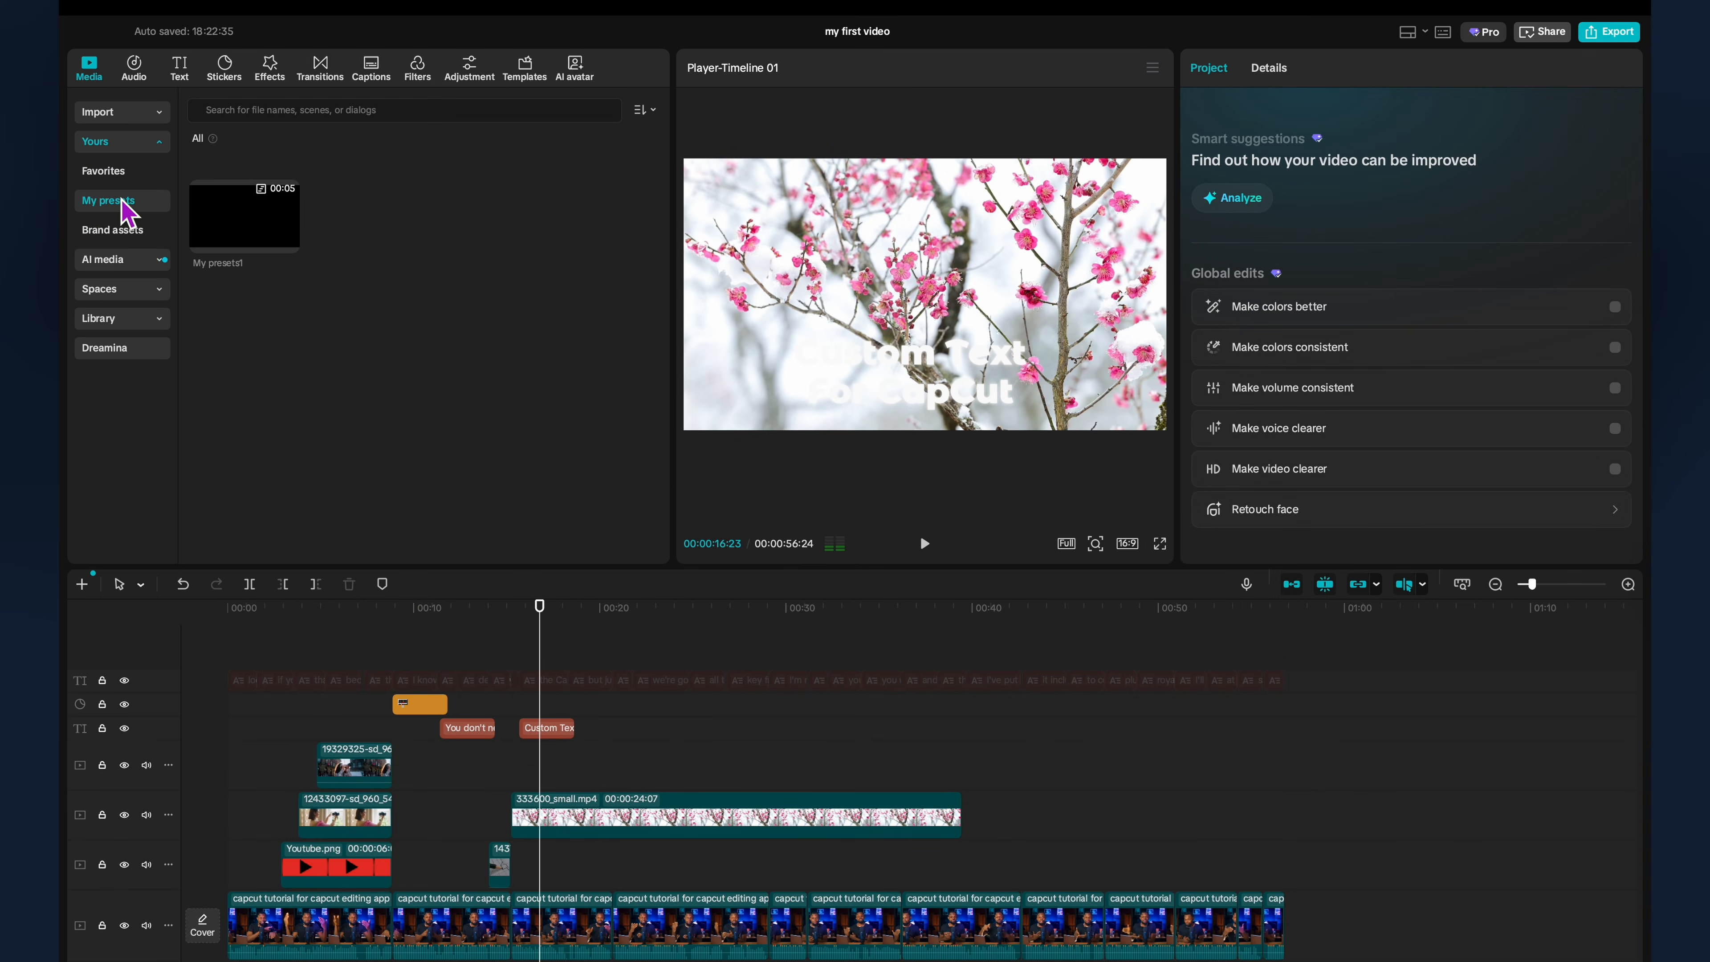
{"action": "left_click_drag", "start_coordinate": [218, 218], "coordinate": [564, 768]}
{"action": "left_click", "coordinate": [534, 633]}
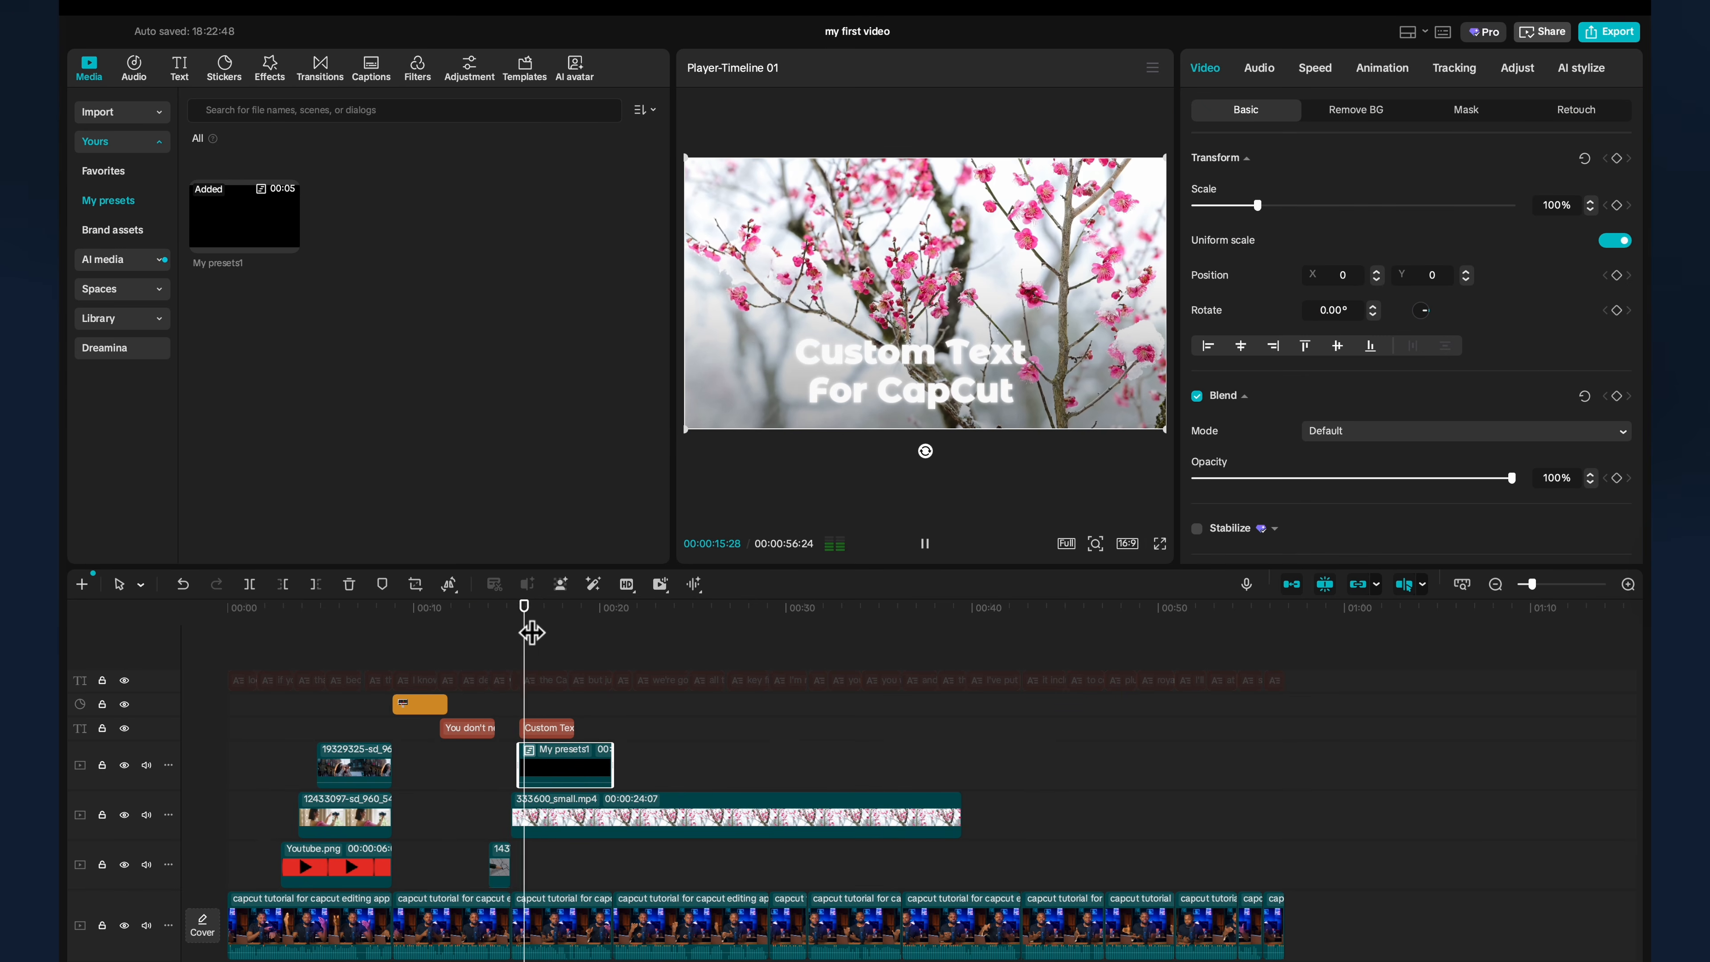
Apply the Wave in entrance animation to the custom text with a 0.5 s duration, preview it, and open the exit animations.
{"action": "left_click", "coordinate": [555, 728]}
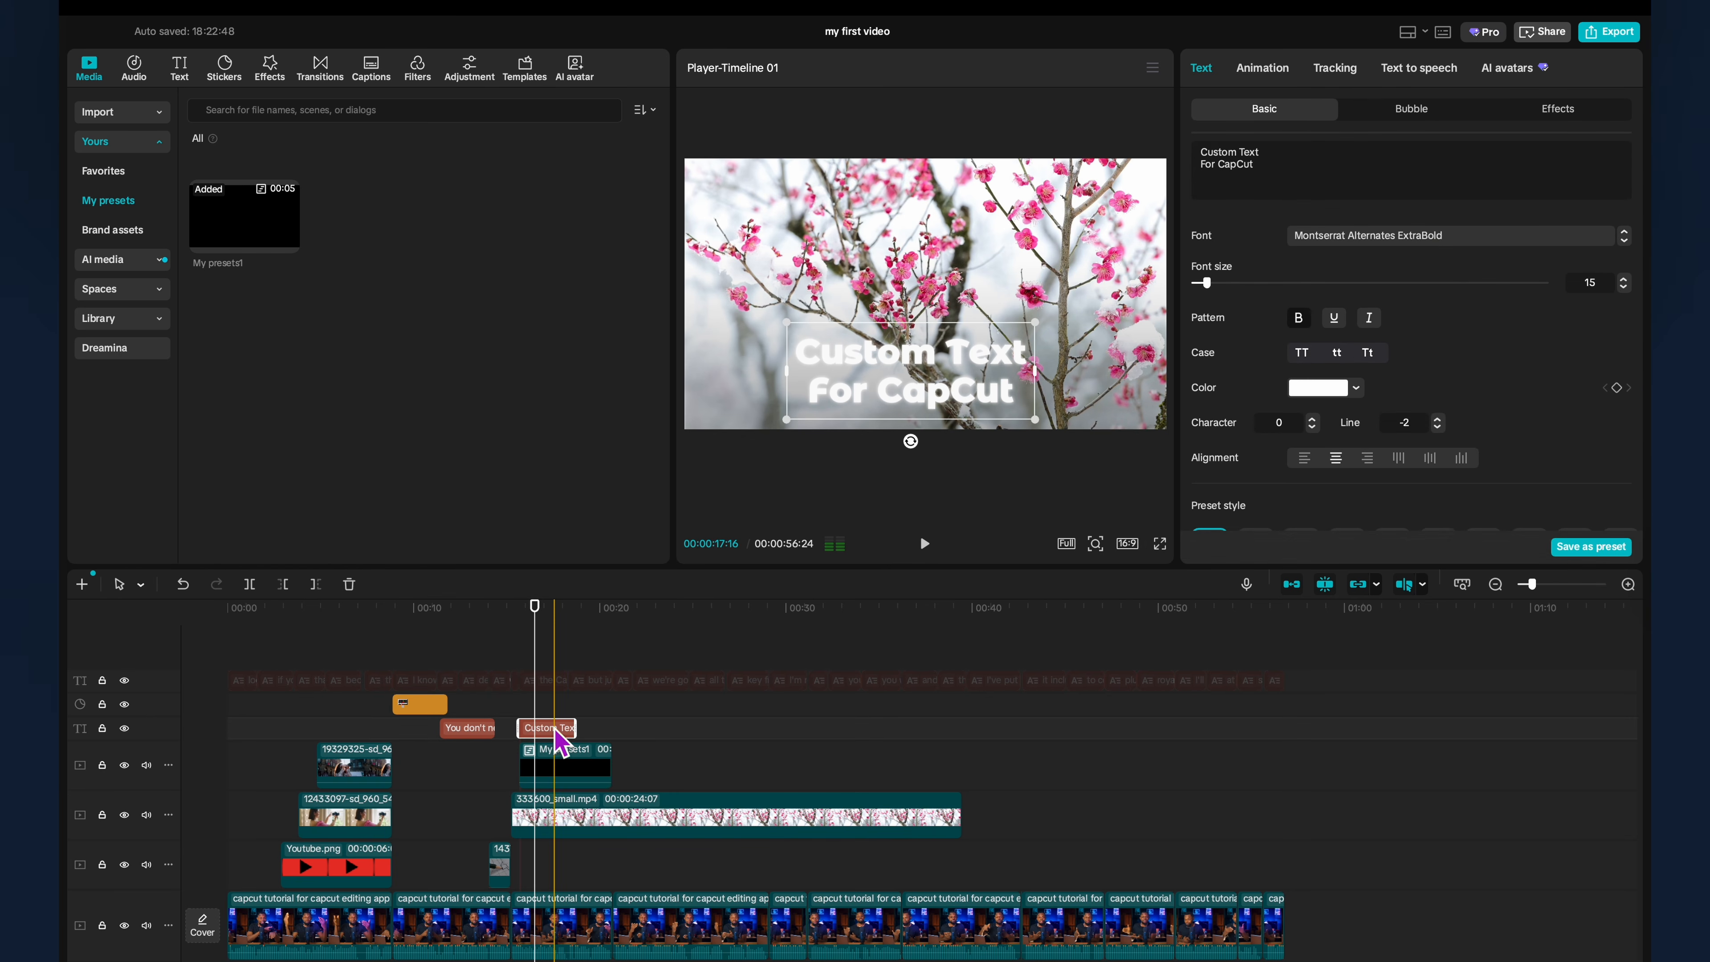
{"action": "left_click", "coordinate": [1276, 74]}
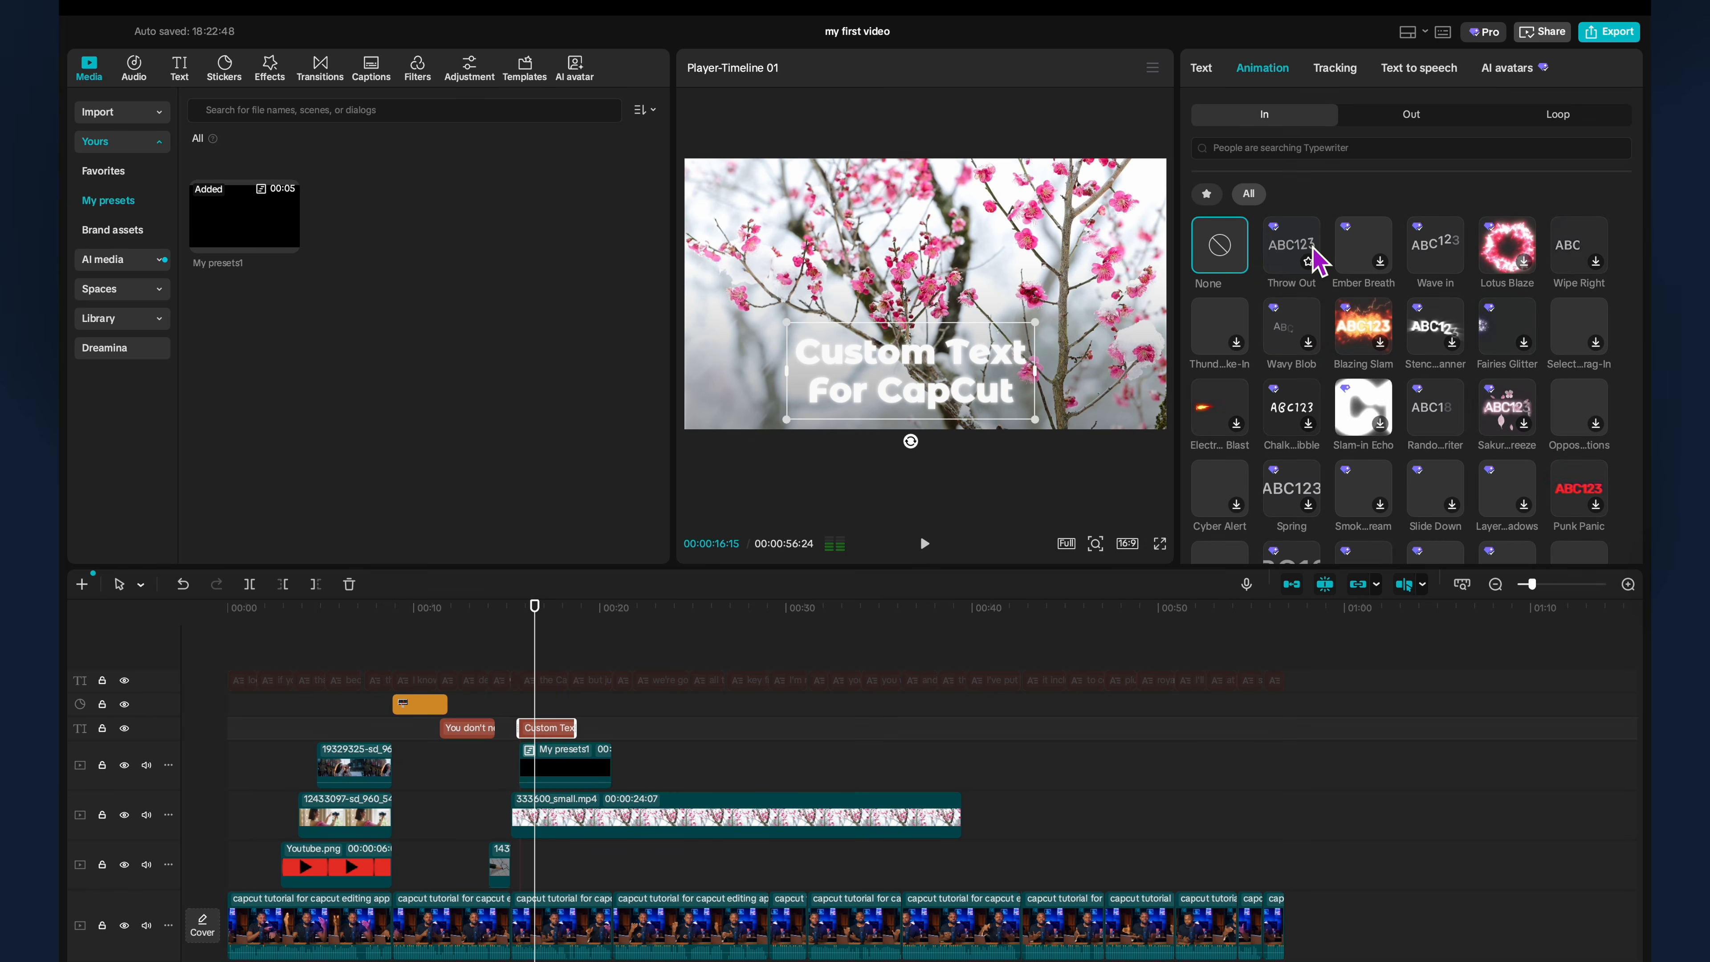
{"action": "left_click", "coordinate": [1435, 316]}
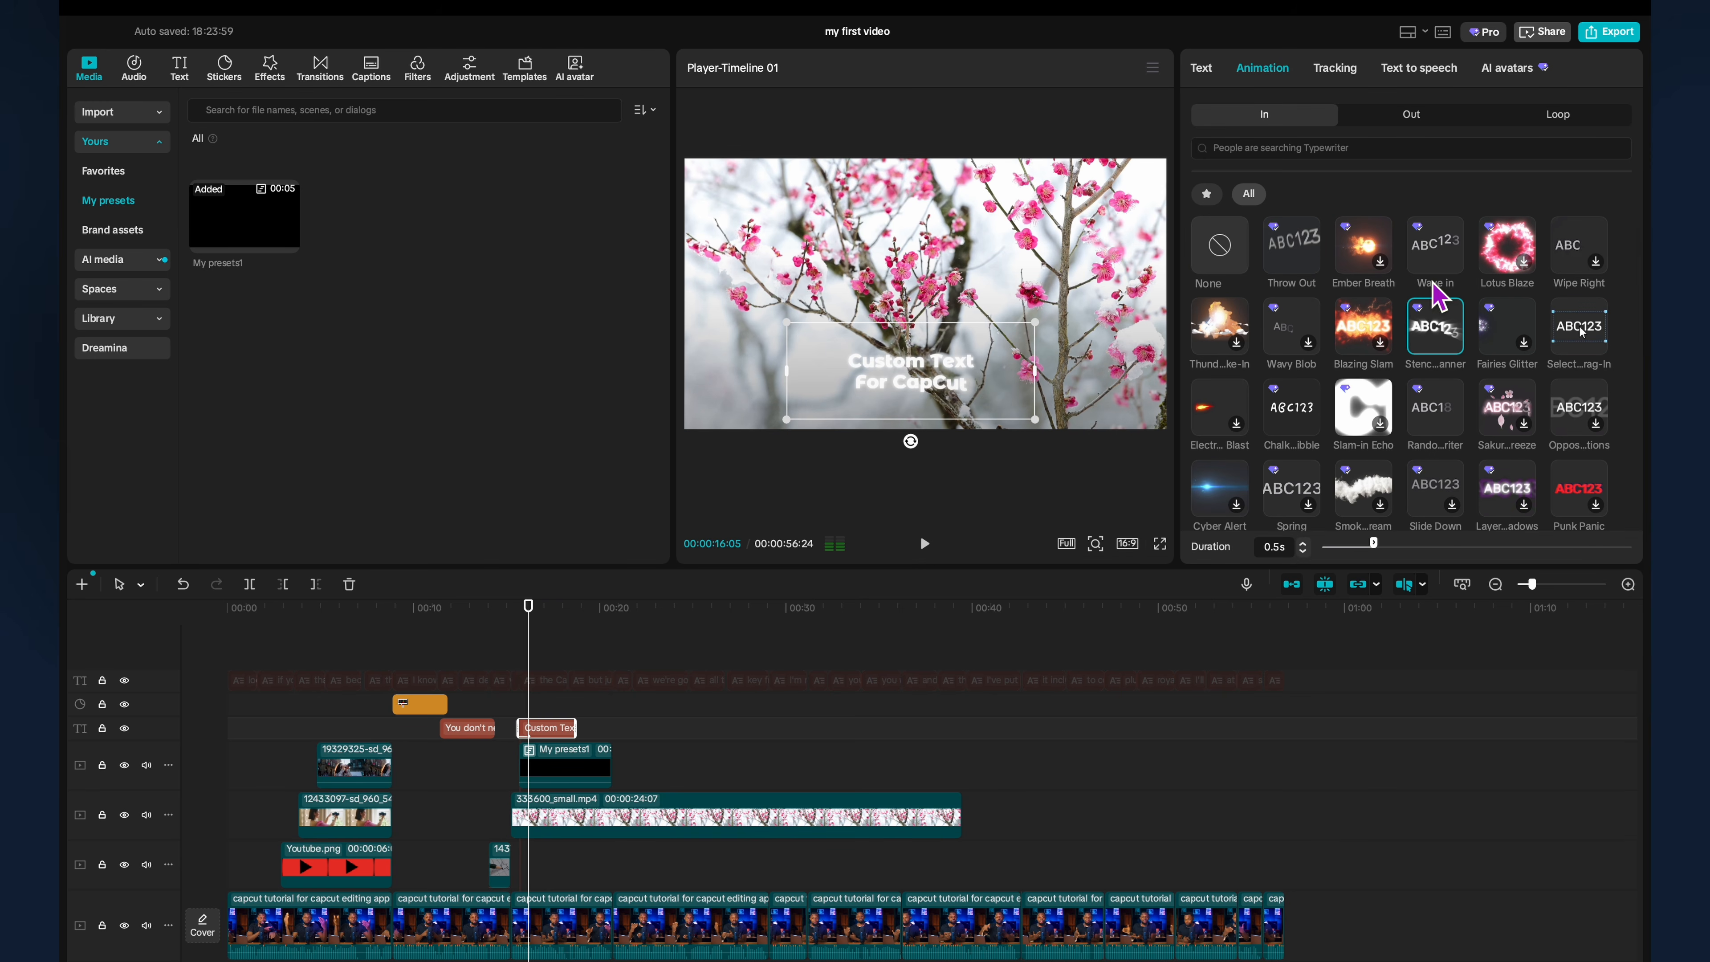
{"action": "left_click", "coordinate": [1448, 257]}
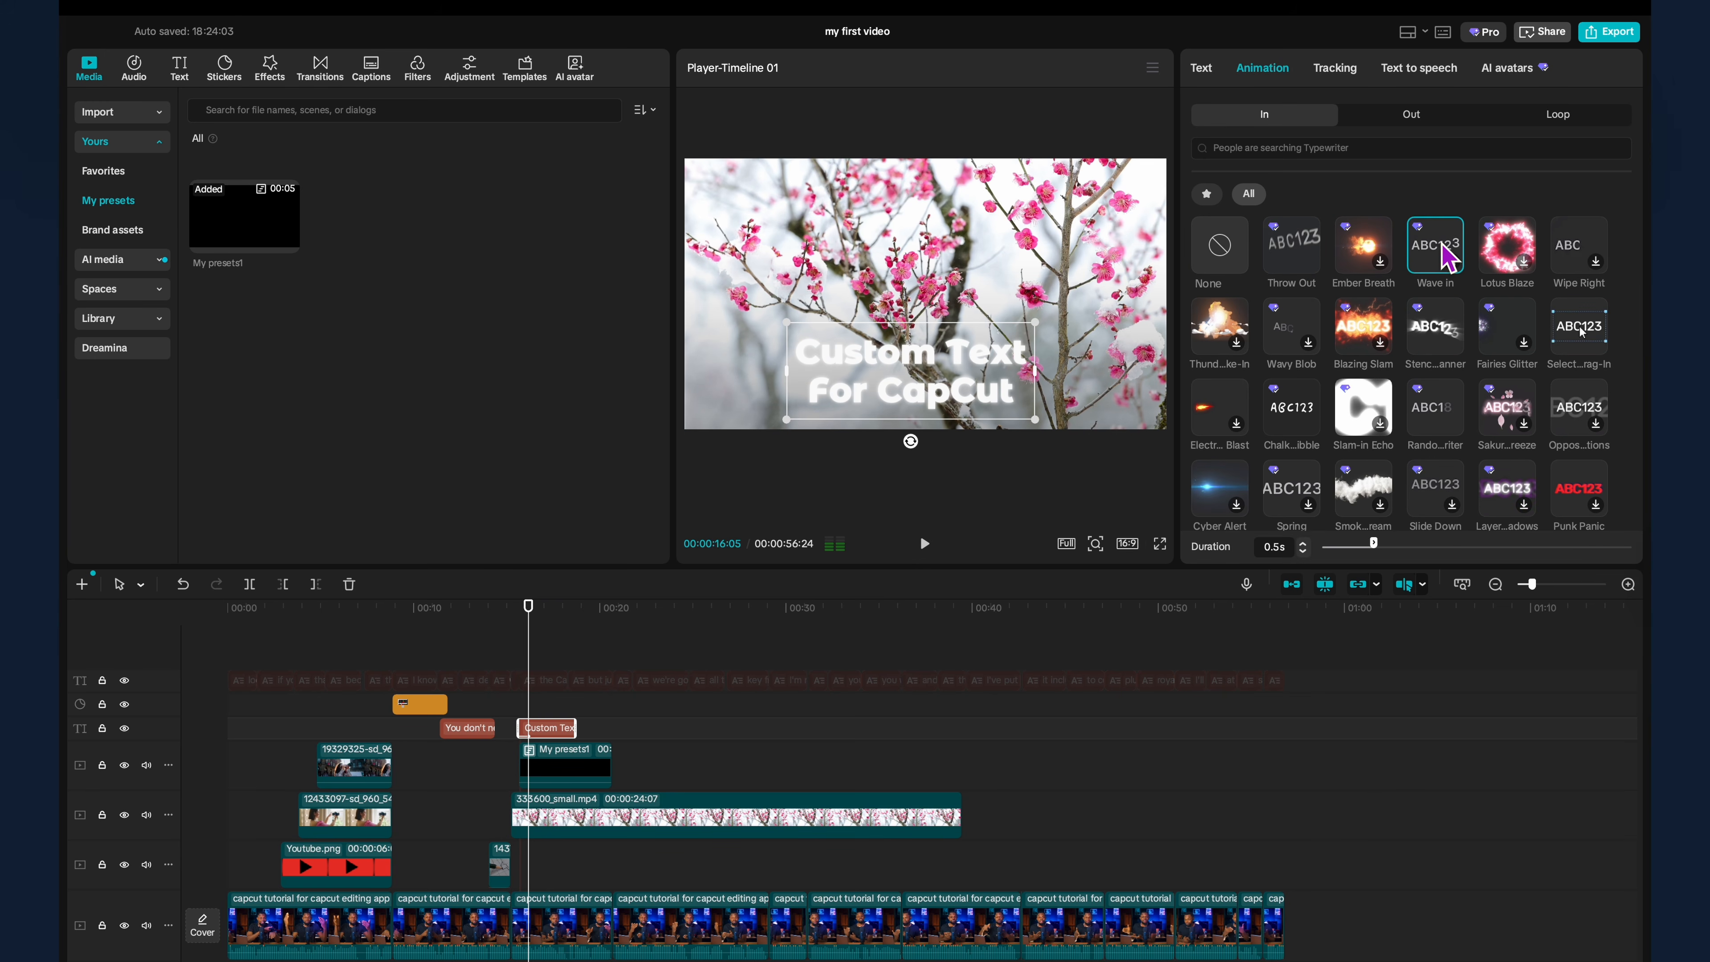
{"action": "left_click", "coordinate": [522, 620]}
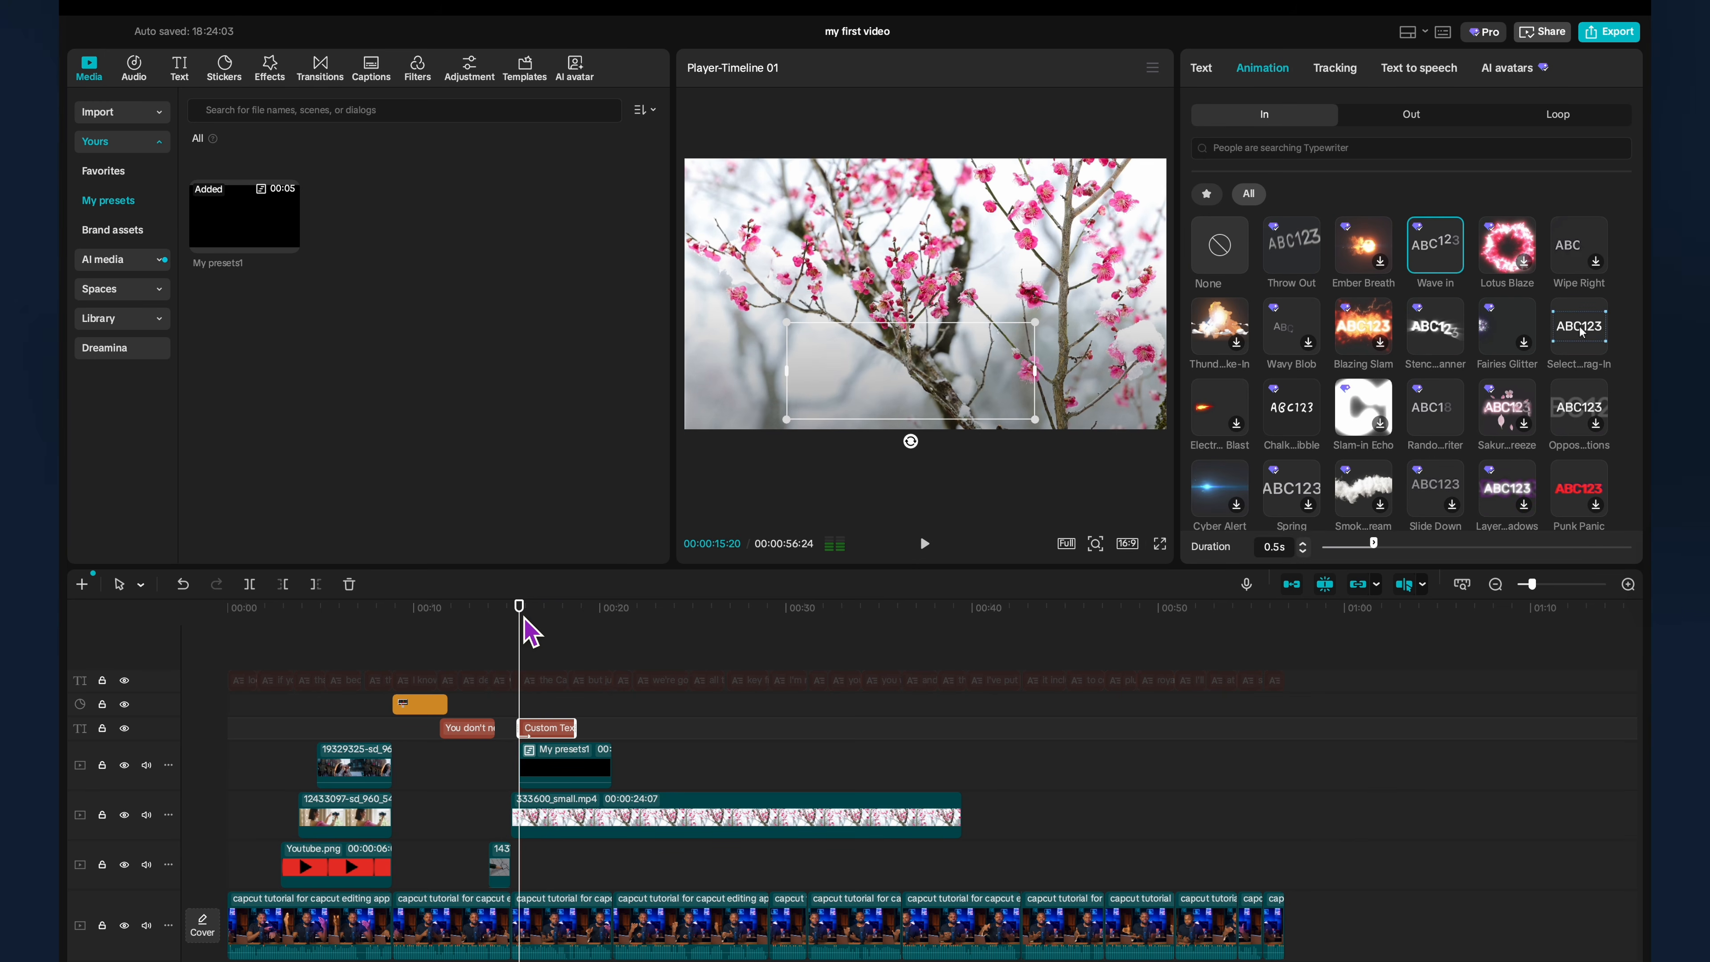
{"action": "key", "text": "space"}
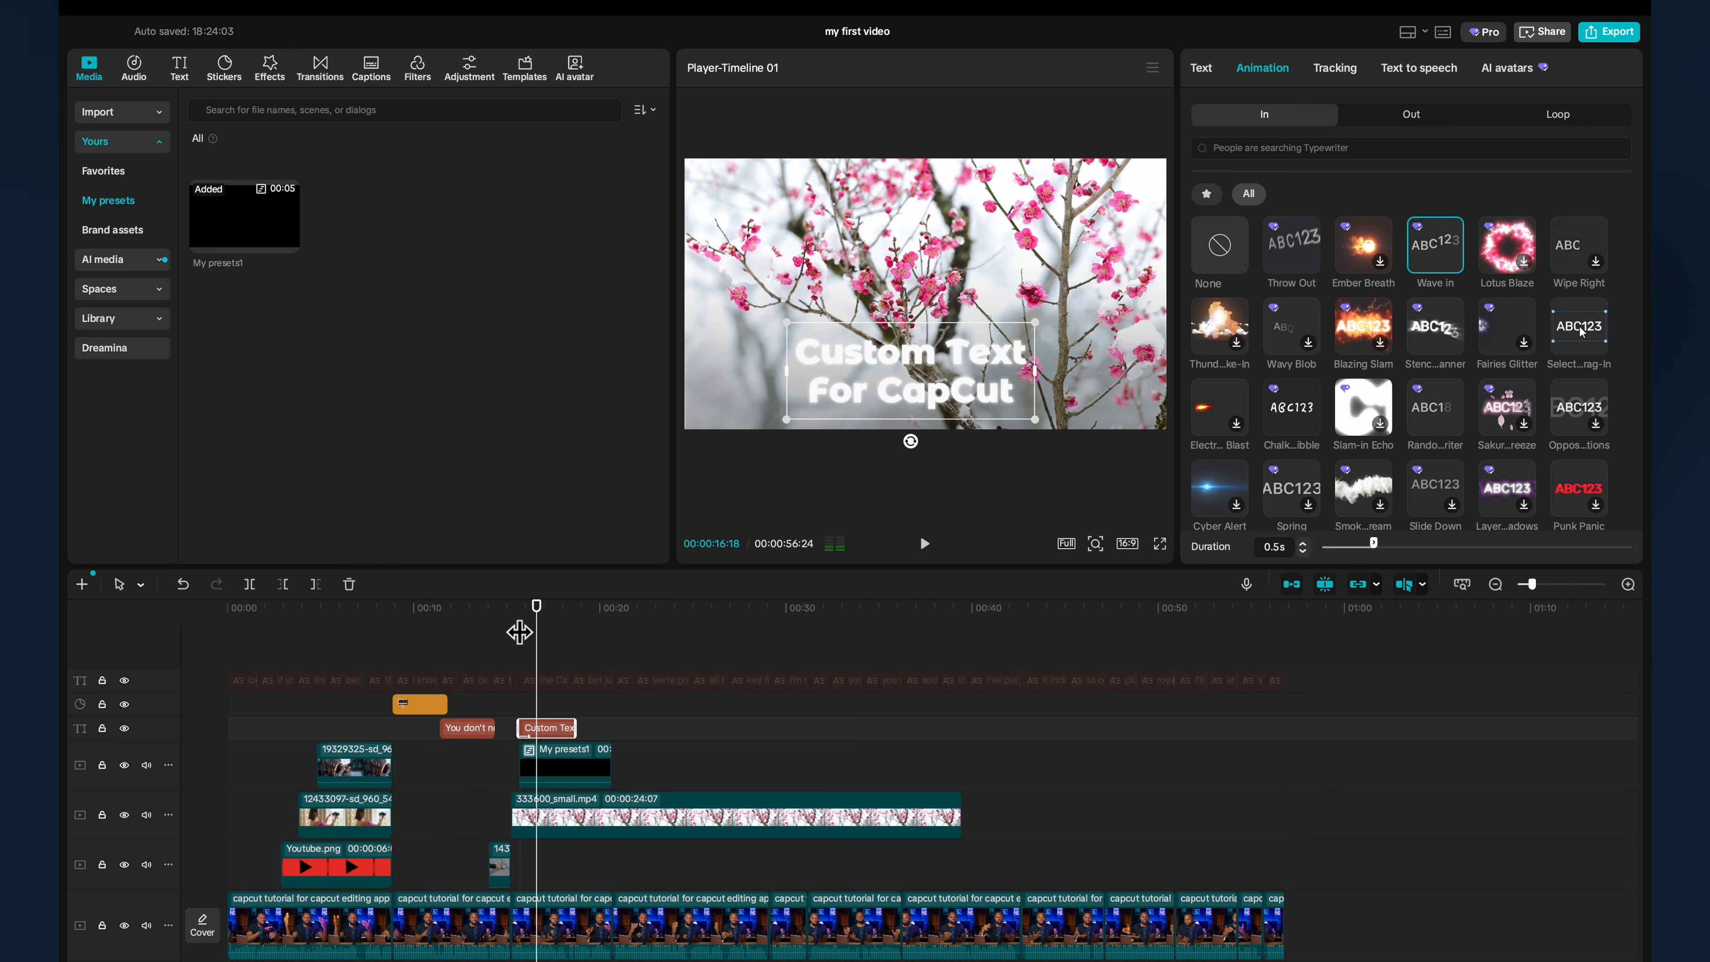
{"action": "left_click_drag", "start_coordinate": [1373, 547], "coordinate": [1377, 542]}
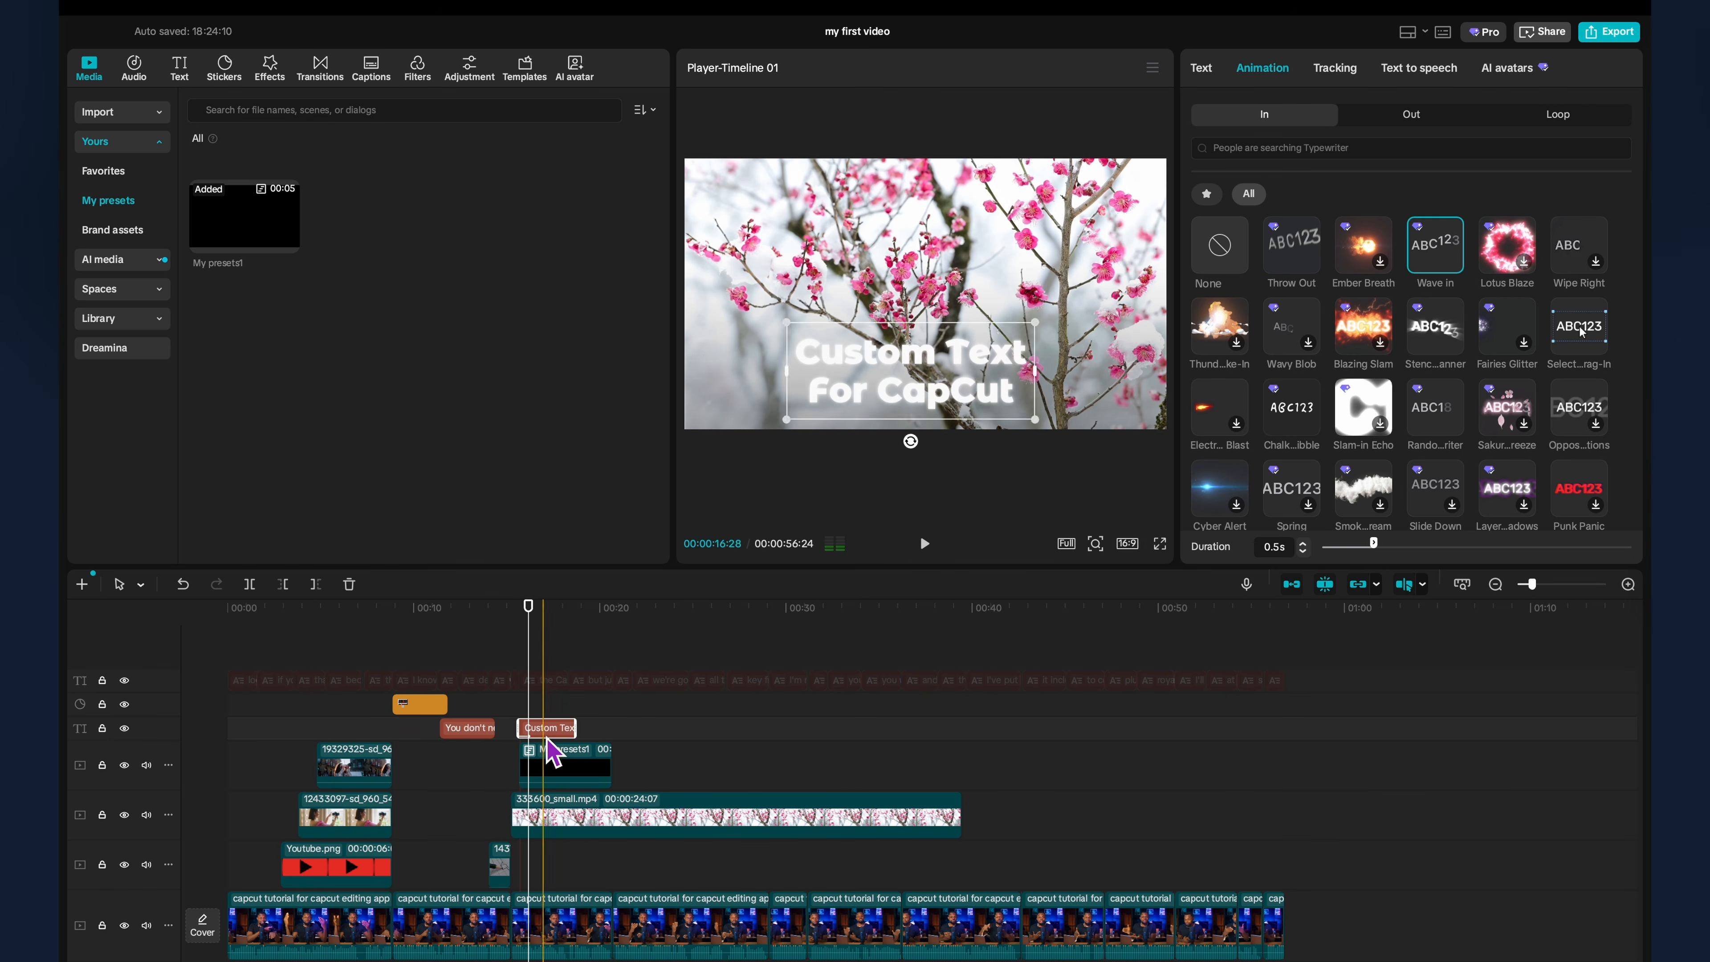
{"action": "left_click", "coordinate": [1411, 114]}
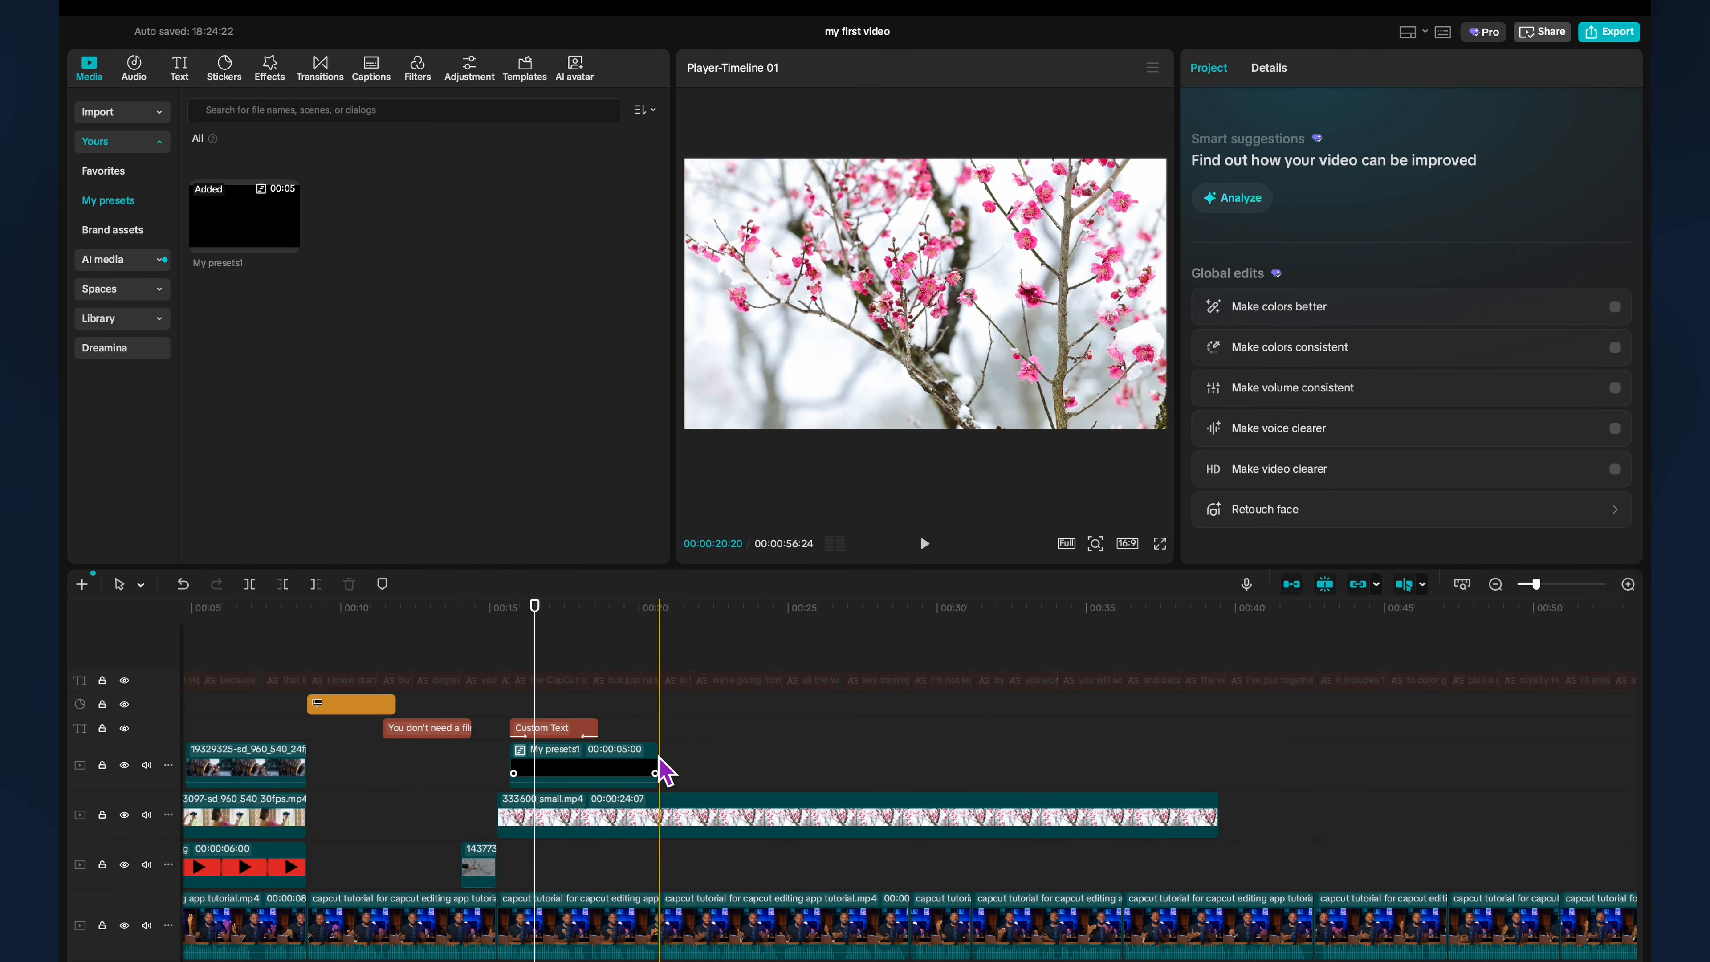
Trim the end of the black preset clip to match the end of the custom text.
{"action": "left_click", "coordinate": [658, 760]}
{"action": "left_click_drag", "start_coordinate": [663, 768], "coordinate": [599, 757]}
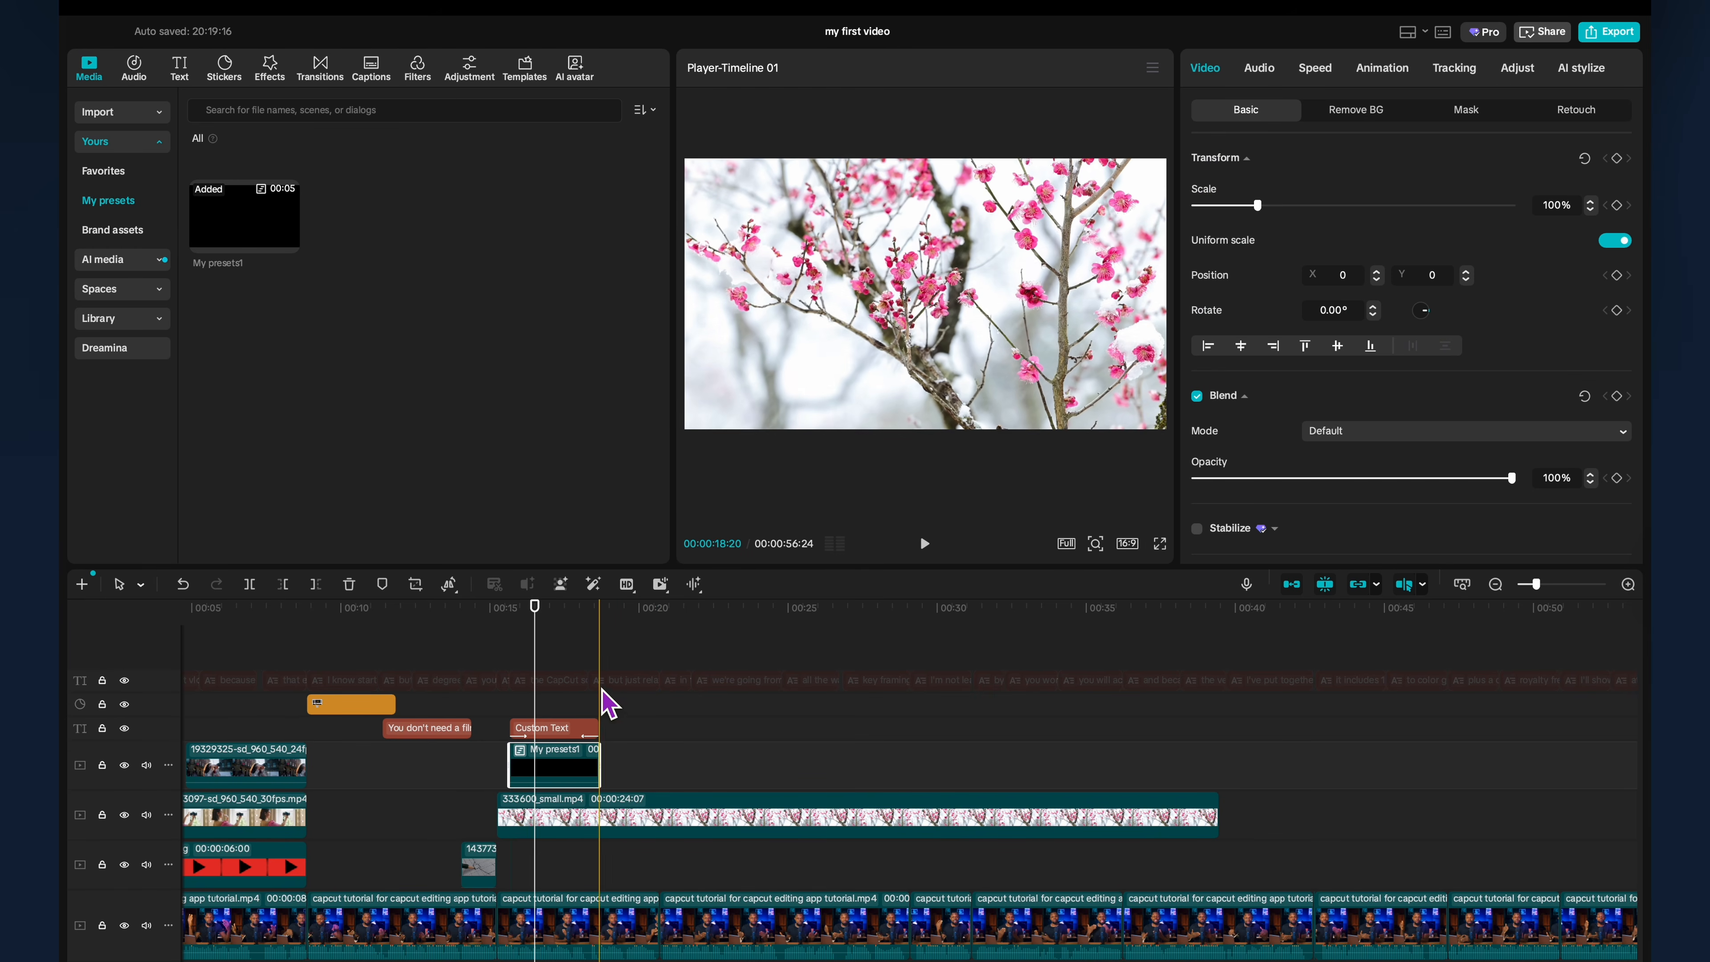
{"action": "left_click_drag", "start_coordinate": [561, 610], "coordinate": [635, 640]}
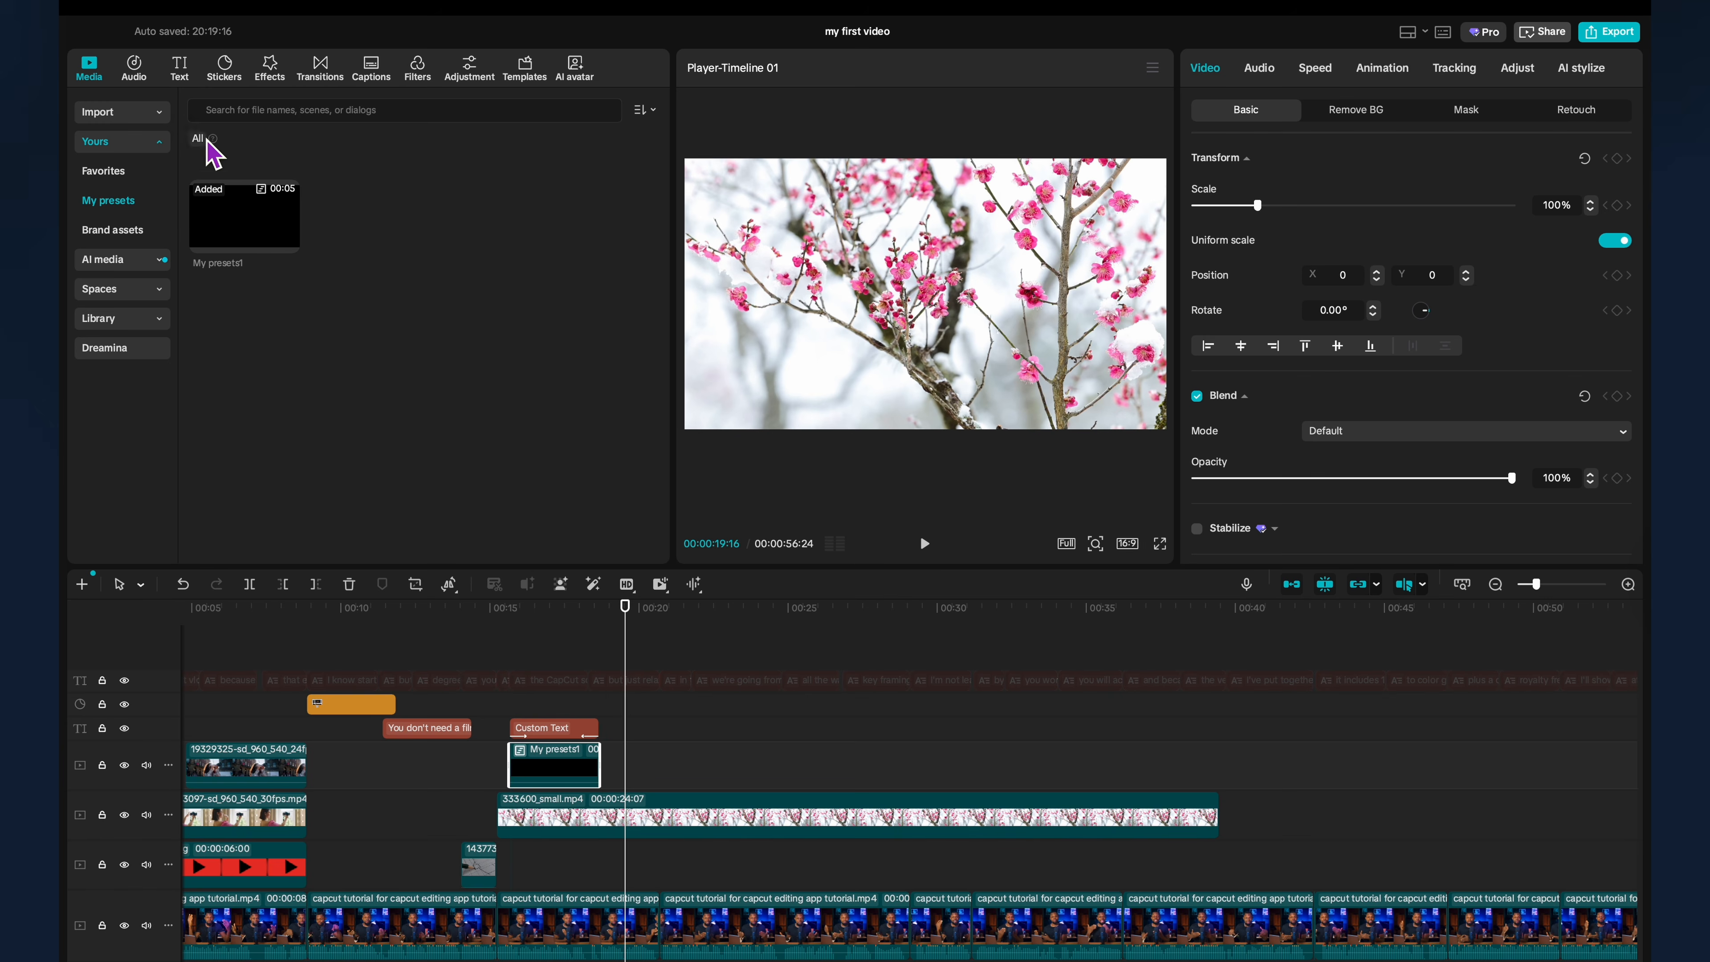
Add the Classic "TITLE HERE" text template with the white box to the text track after the custom text.
{"action": "left_click", "coordinate": [187, 76]}
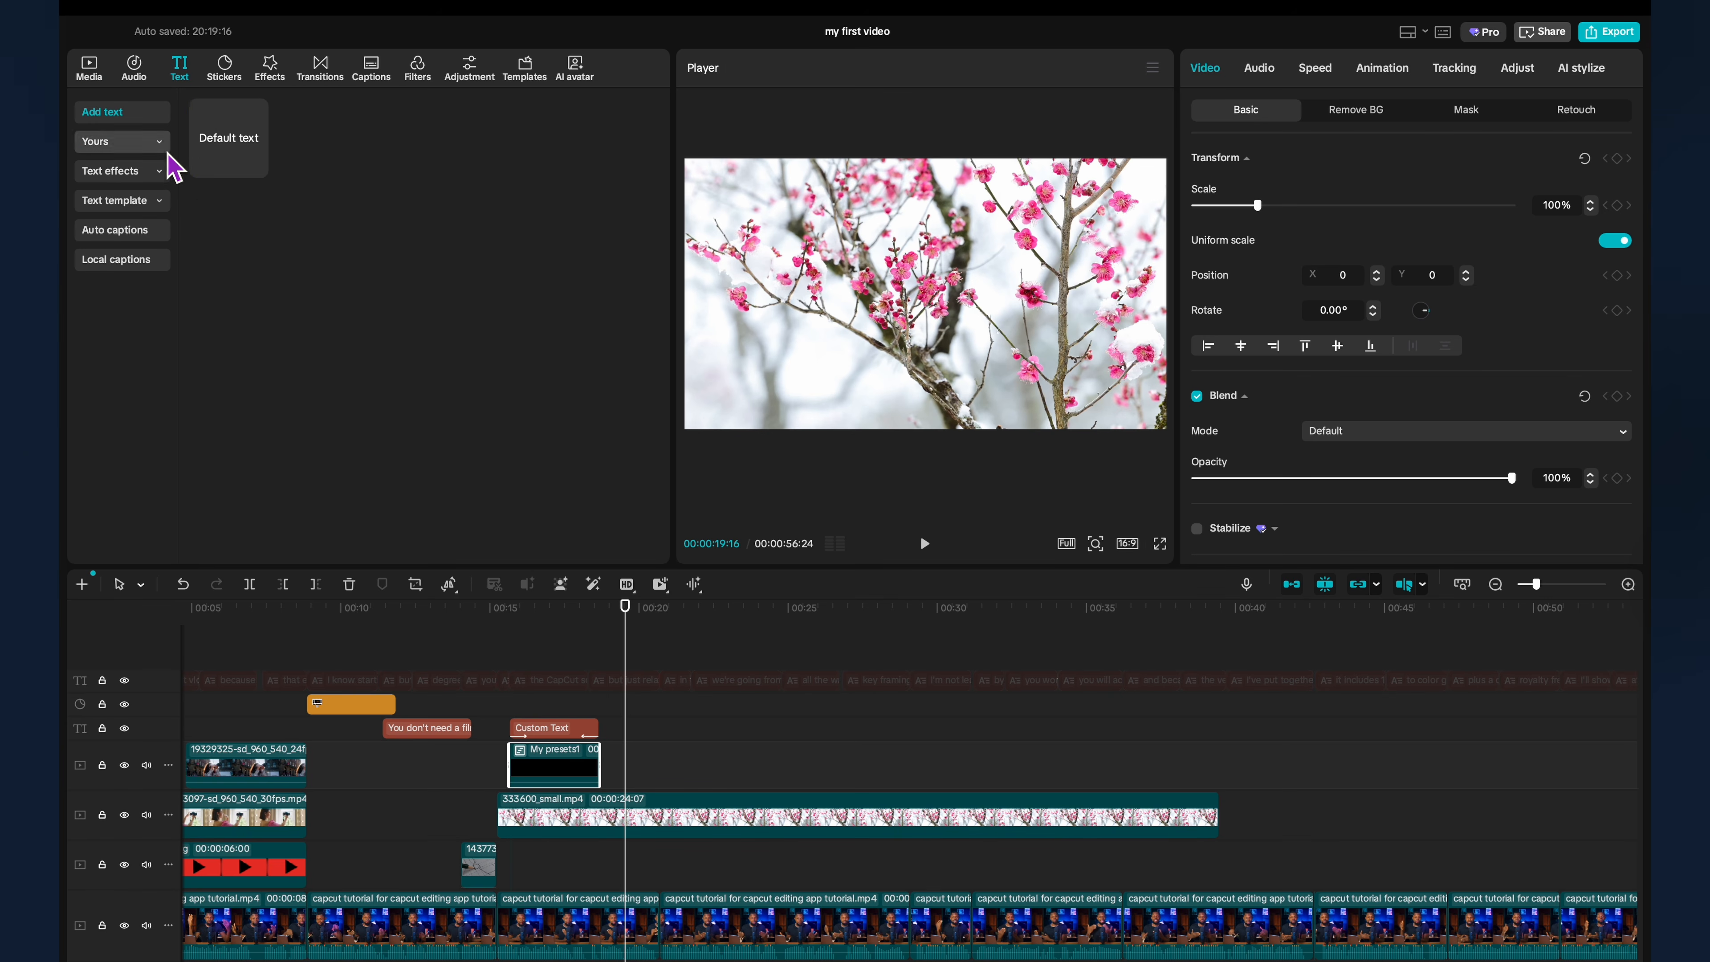
{"action": "left_click", "coordinate": [137, 201]}
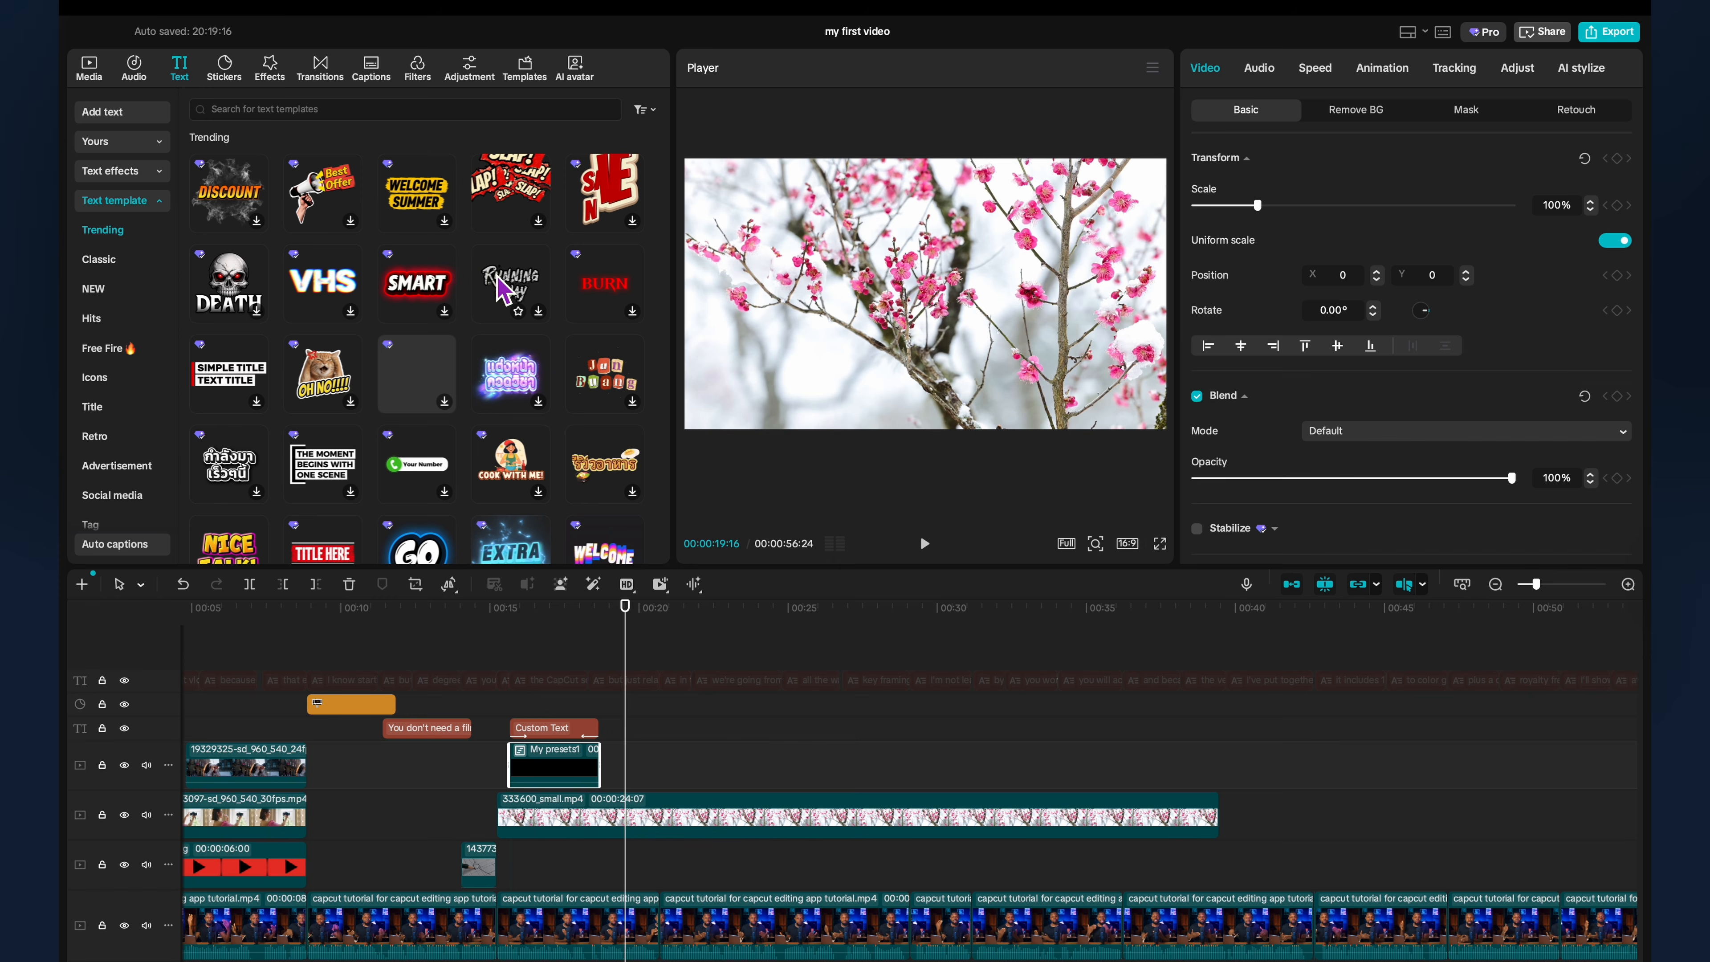
{"action": "scroll", "coordinate": [450, 346], "scroll_direction": "down", "scroll_amount": 5}
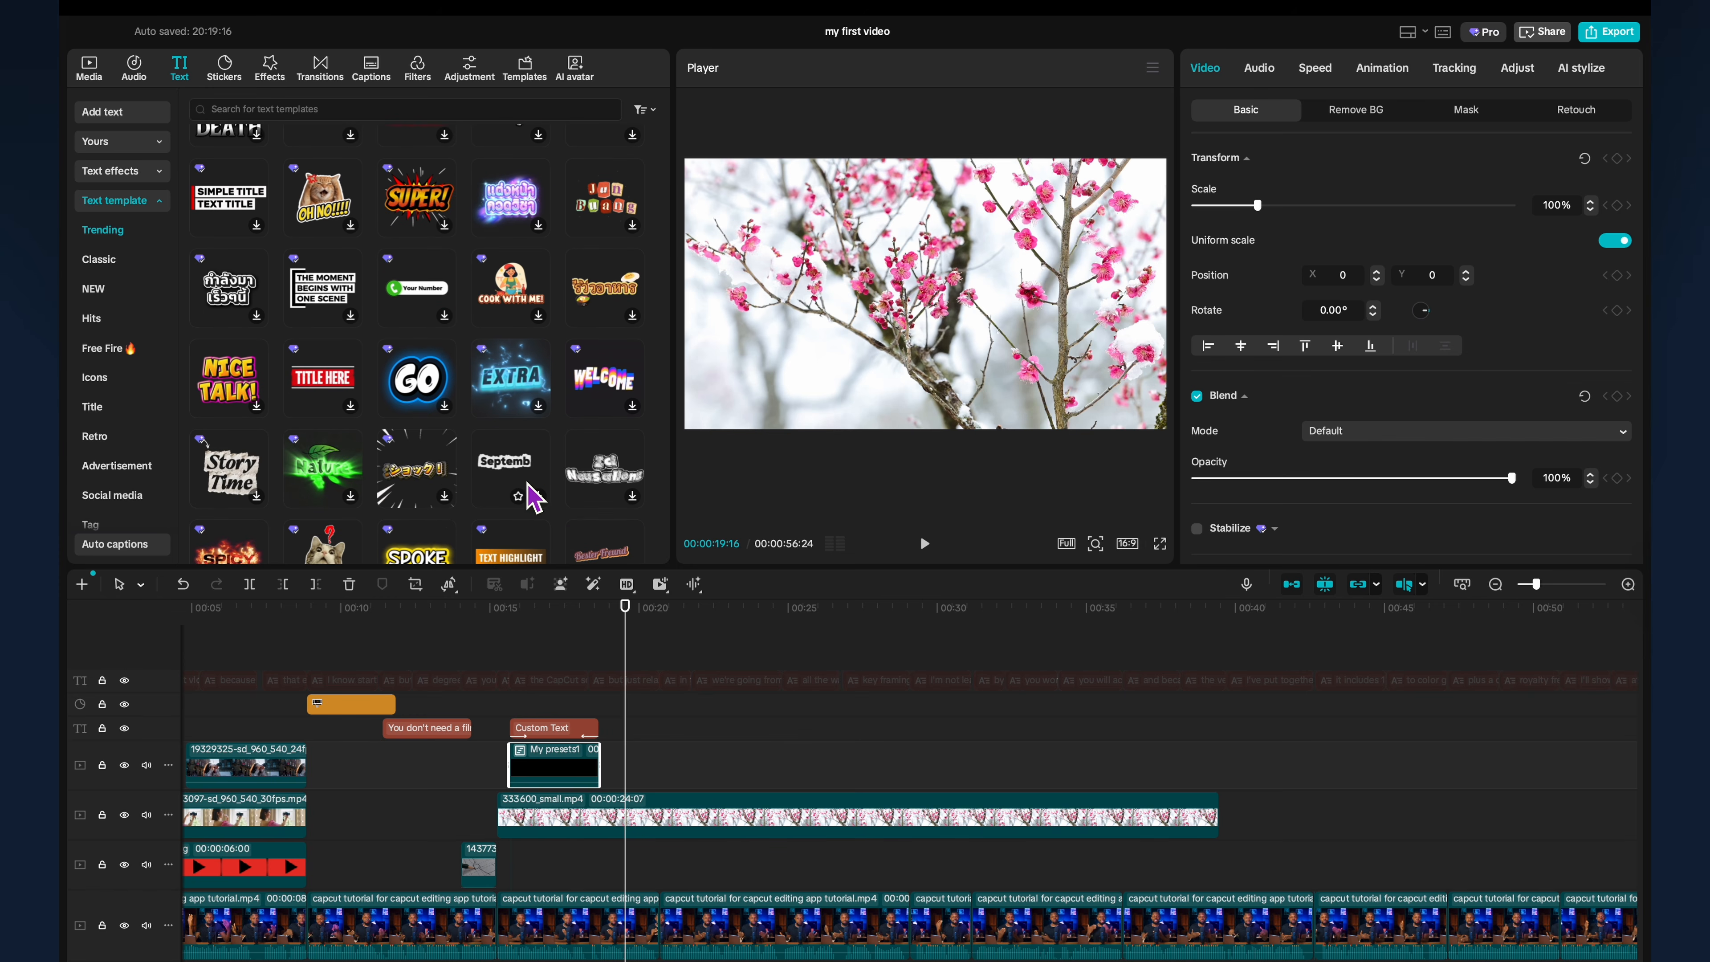
{"action": "scroll", "coordinate": [530, 497], "scroll_direction": "down", "scroll_amount": 3}
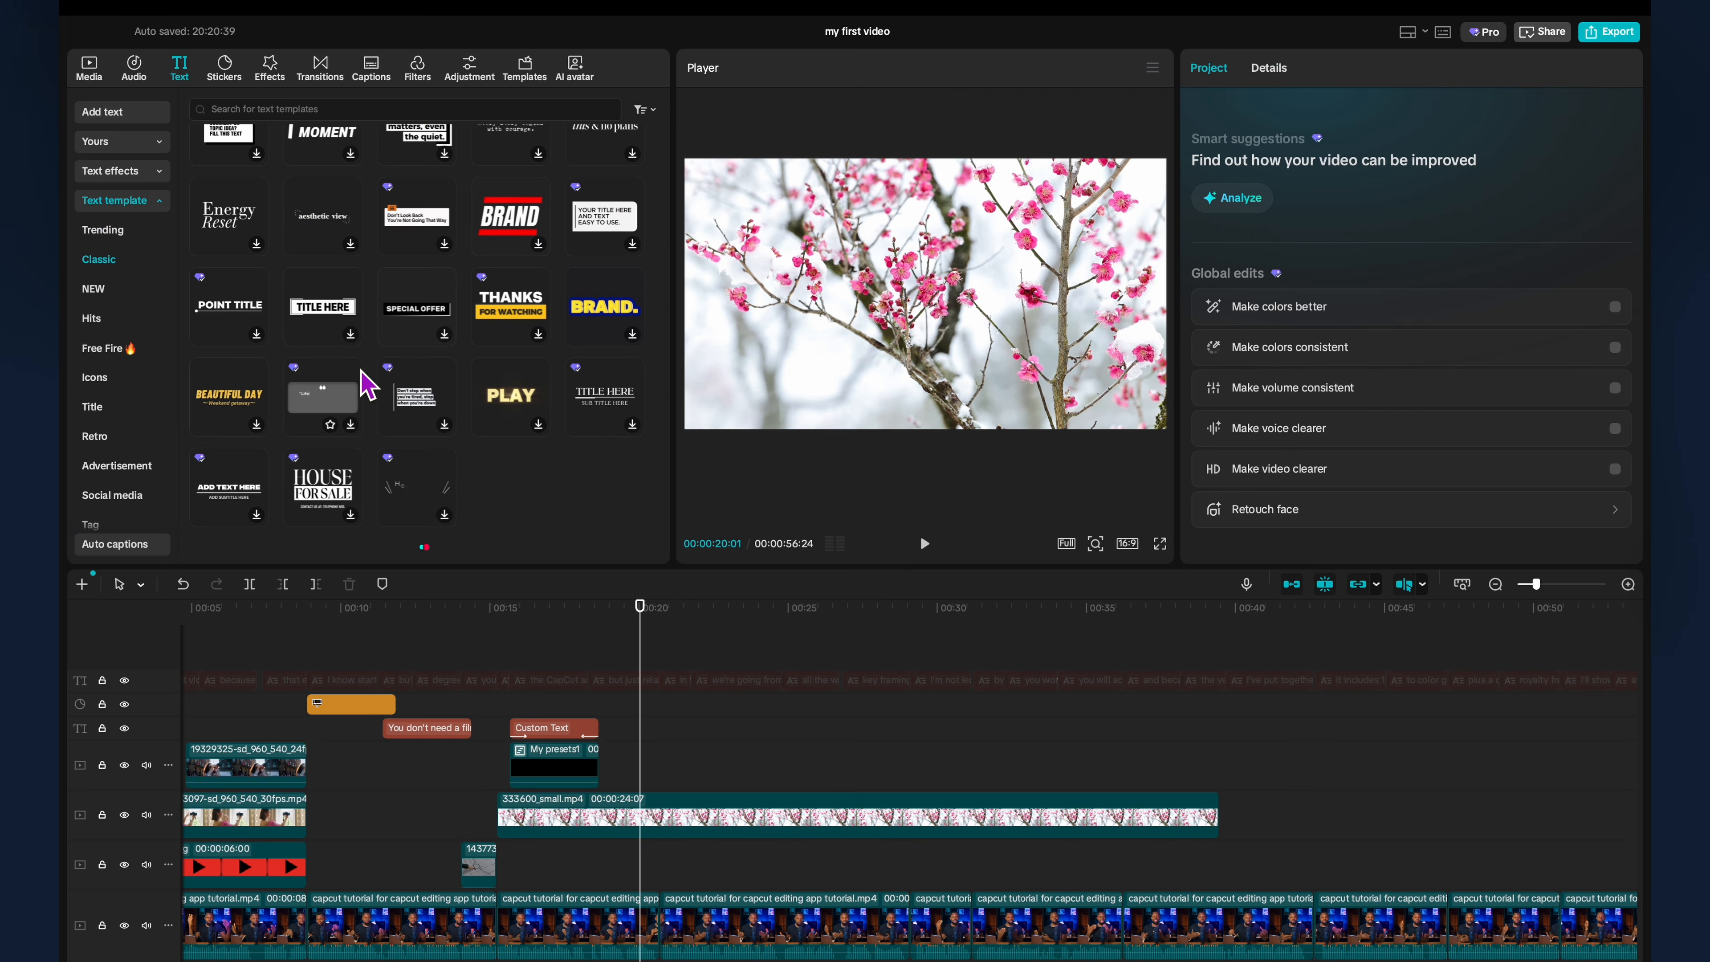
{"action": "scroll", "coordinate": [360, 371], "scroll_direction": "up", "scroll_amount": 1}
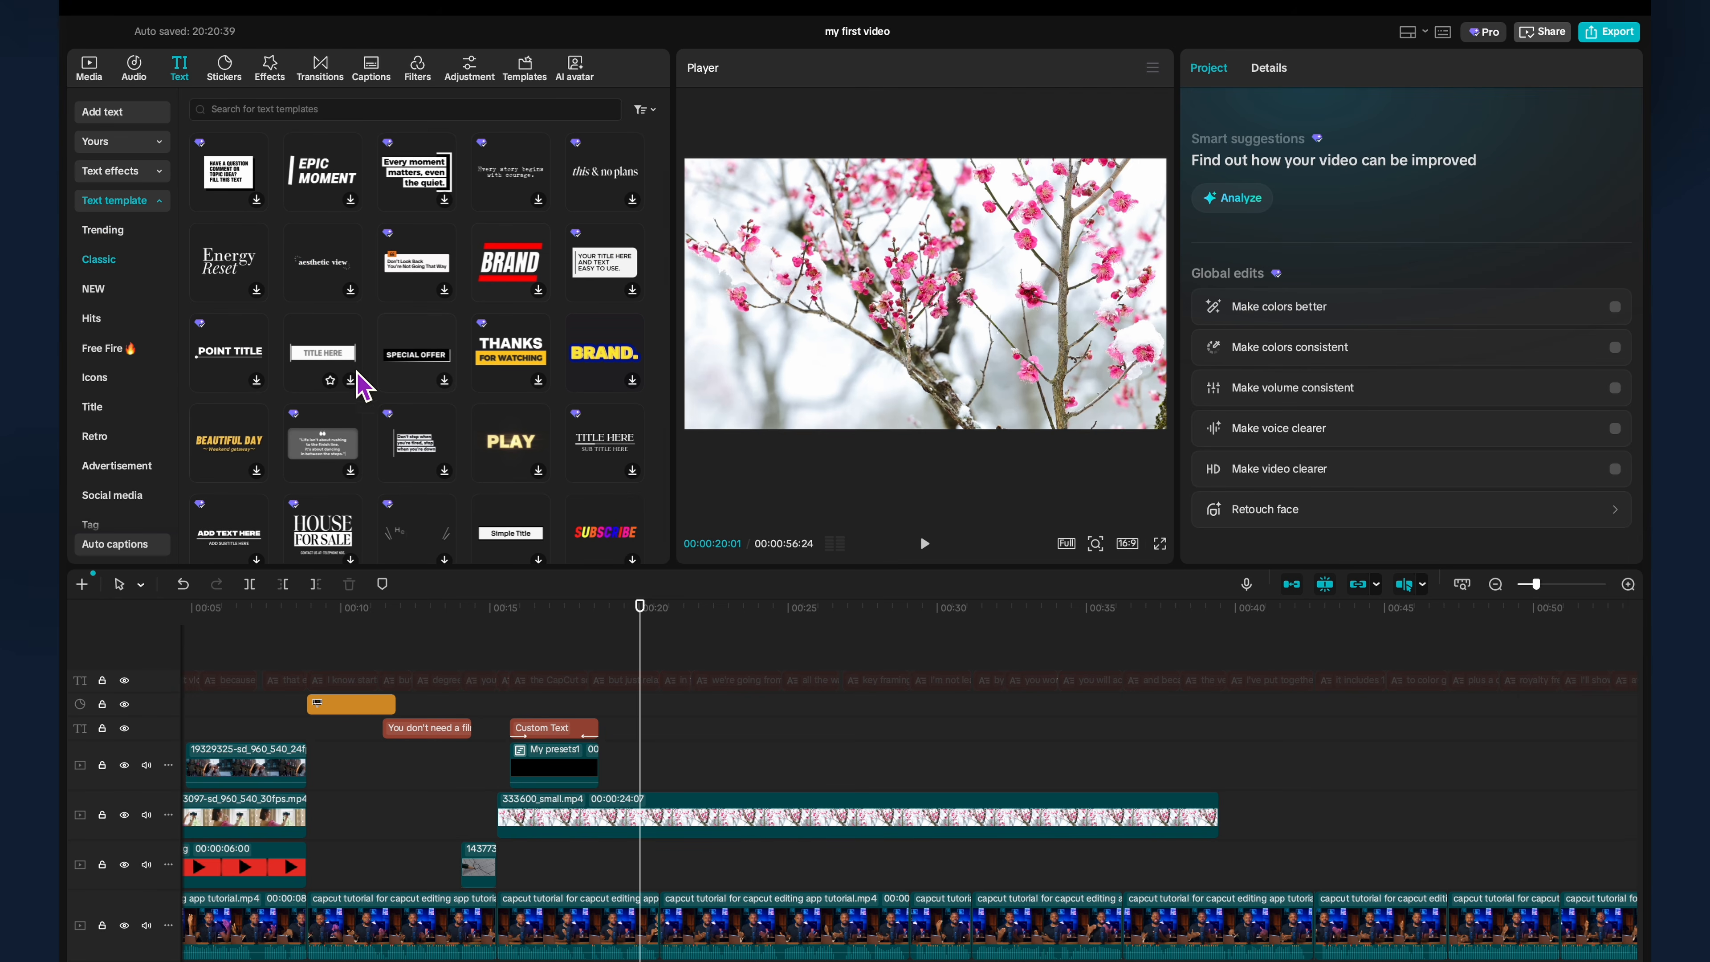
{"action": "left_click_drag", "start_coordinate": [333, 370], "coordinate": [673, 731]}
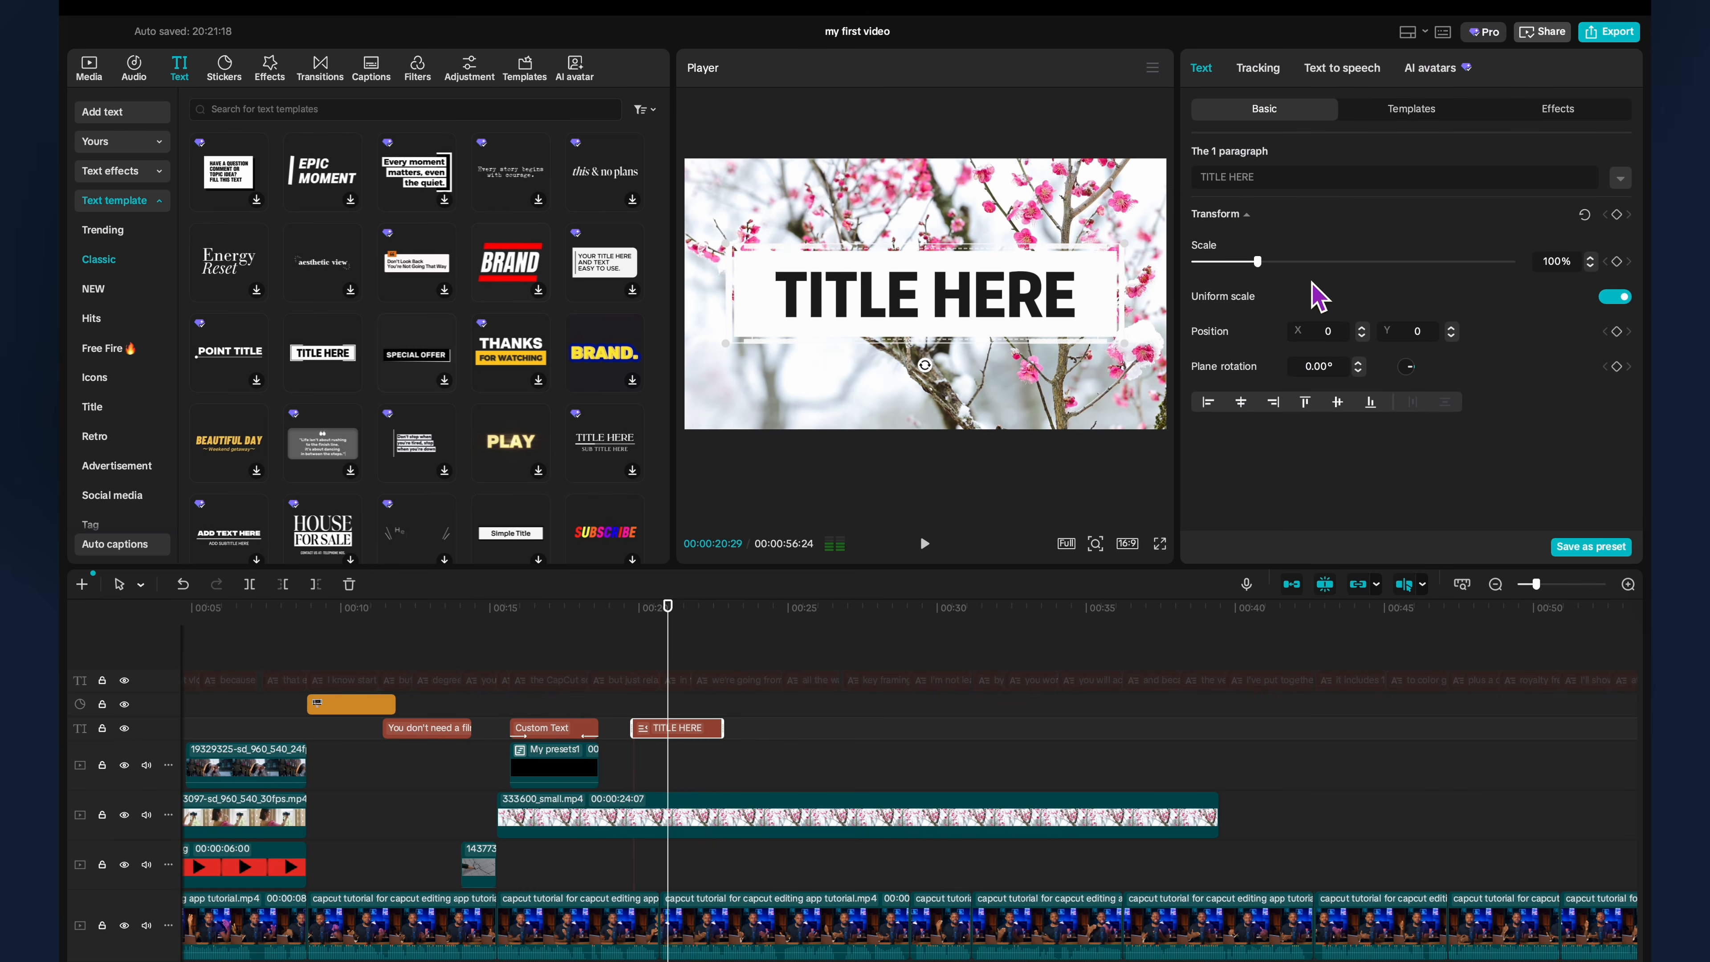
Replace the title template's wording with "SUBSCRIBE".
{"action": "left_click_drag", "start_coordinate": [1305, 179], "coordinate": [1146, 173]}
{"action": "type", "text": "SUBSCRIBE"}
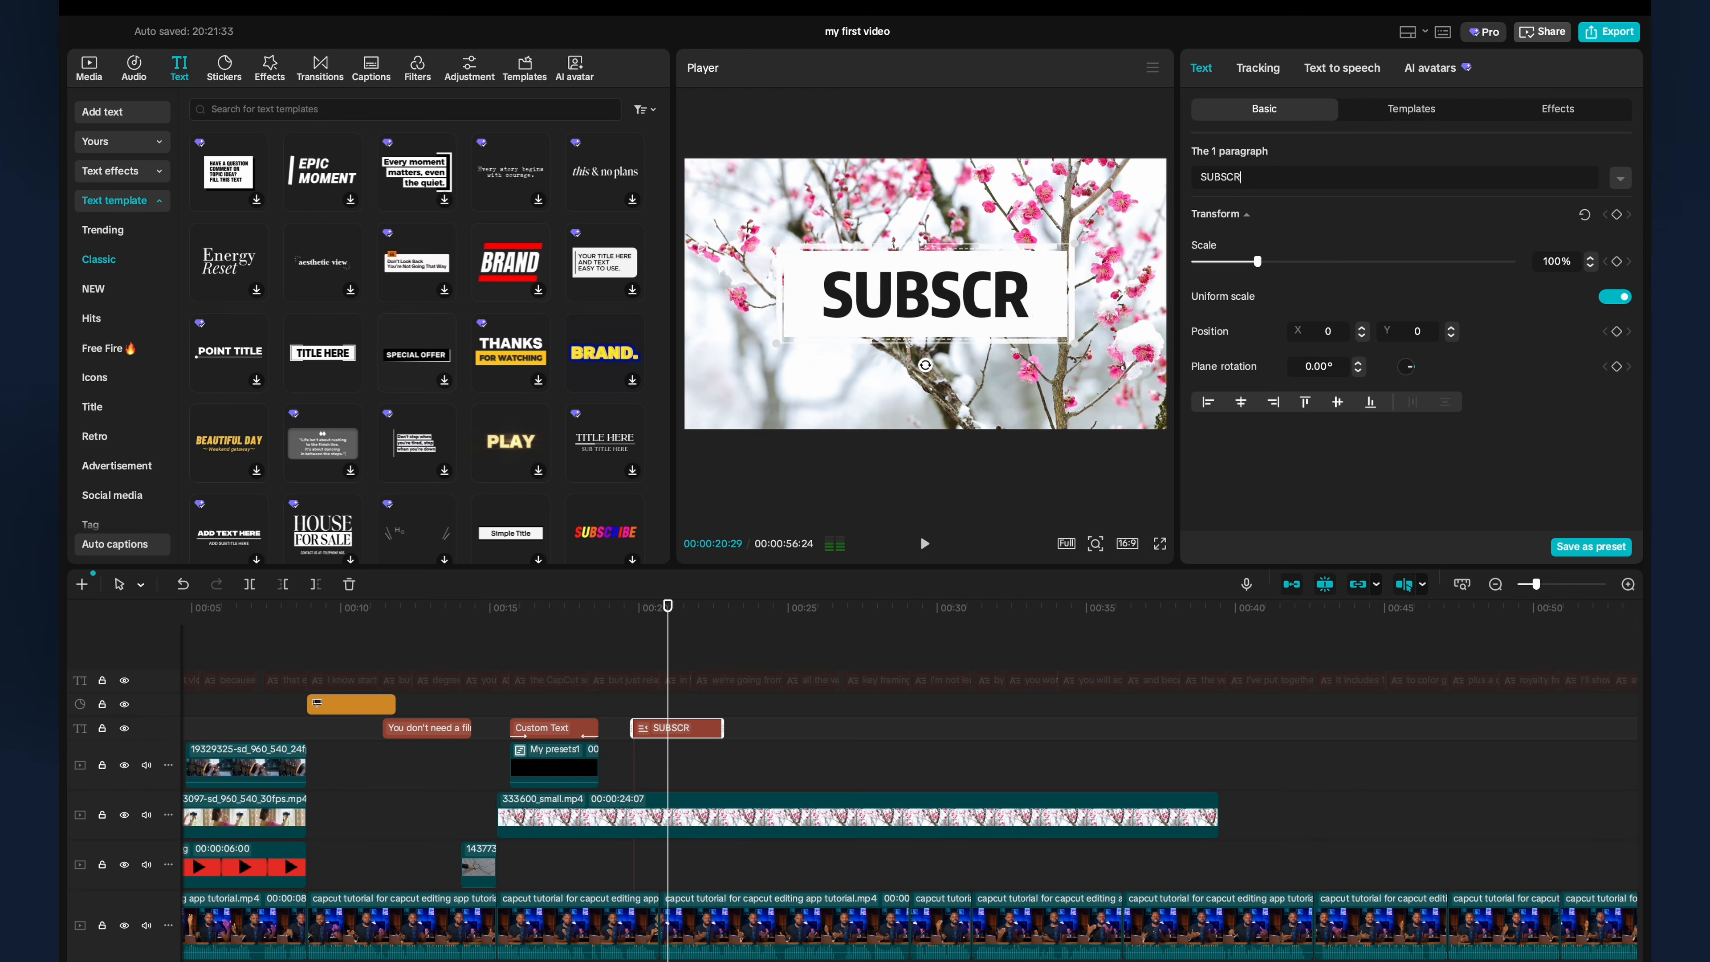
{"action": "left_click", "coordinate": [694, 702]}
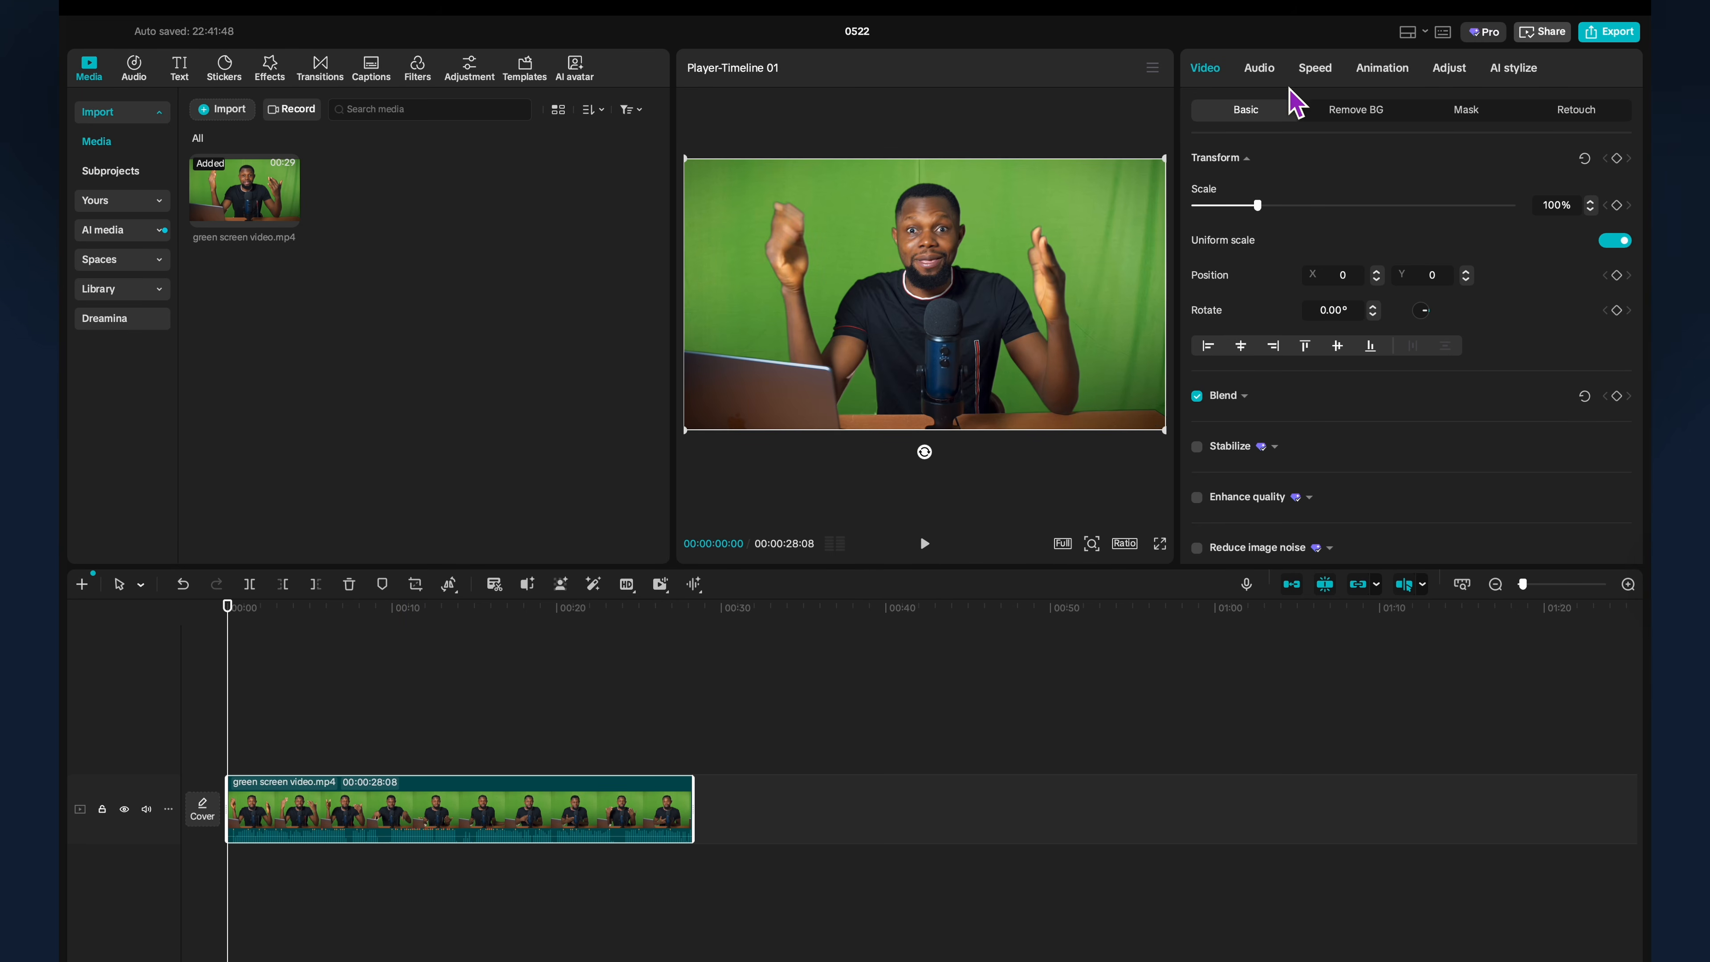
Enable the chroma key on the green screen video and pick the green backdrop as the key color.
{"action": "left_click", "coordinate": [1388, 116]}
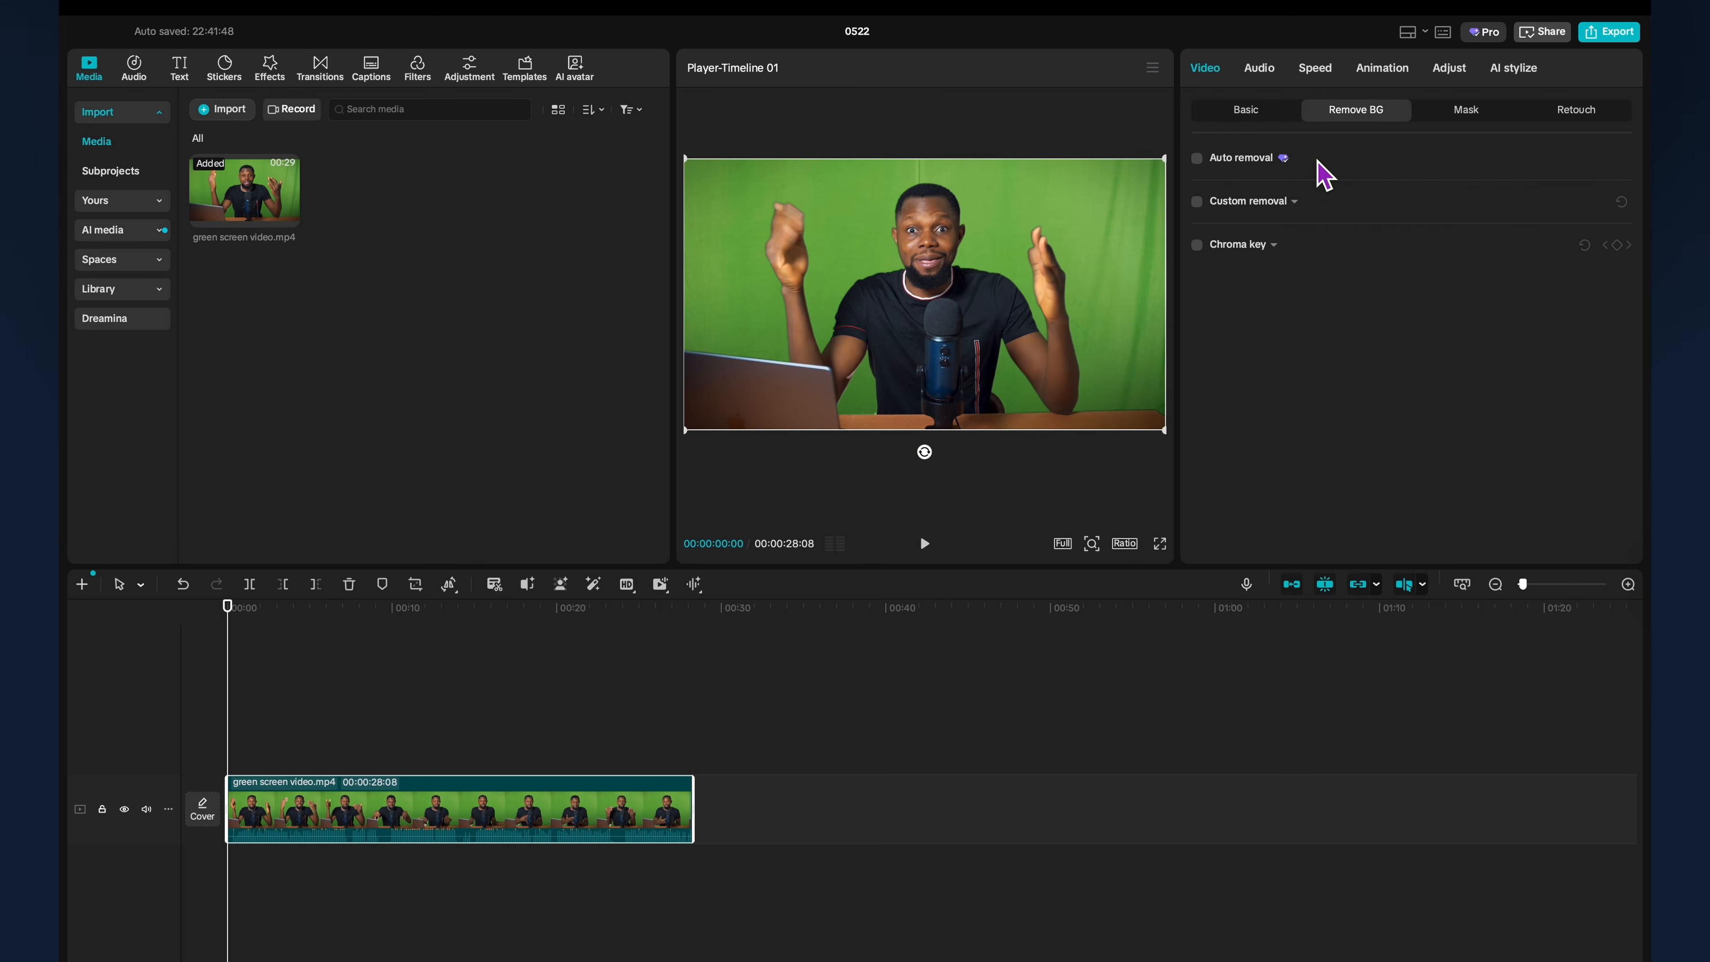
{"action": "left_click", "coordinate": [1198, 246]}
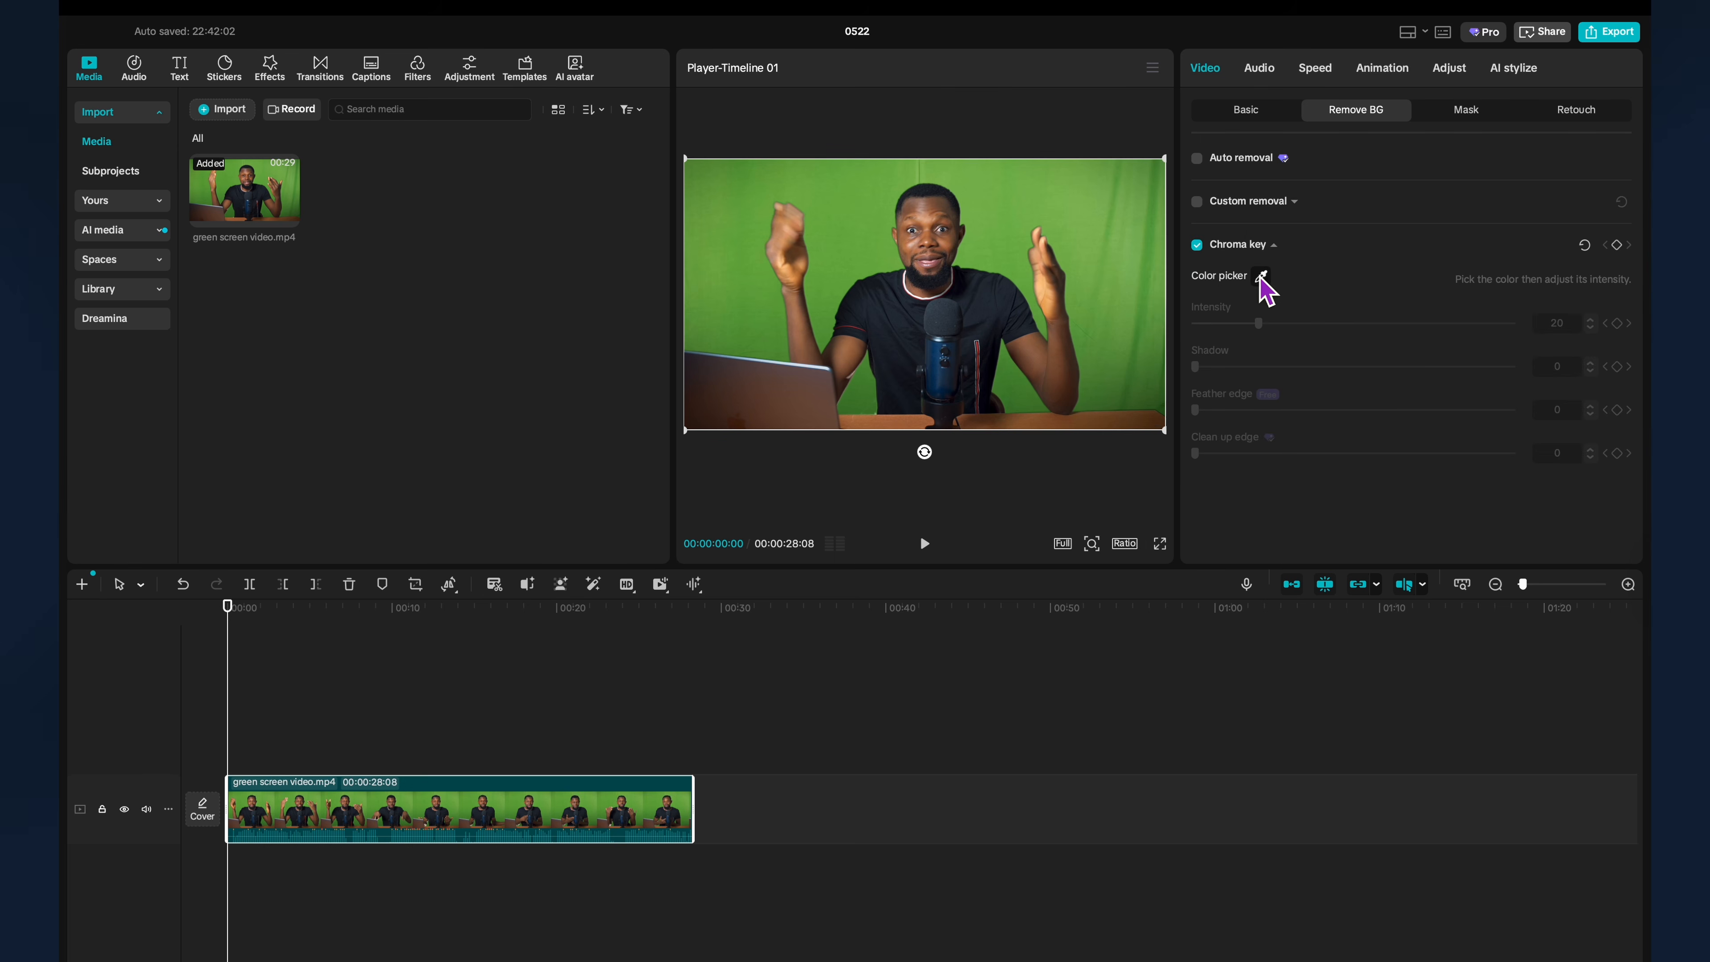
{"action": "left_click", "coordinate": [1260, 277]}
{"action": "left_click", "coordinate": [1054, 205]}
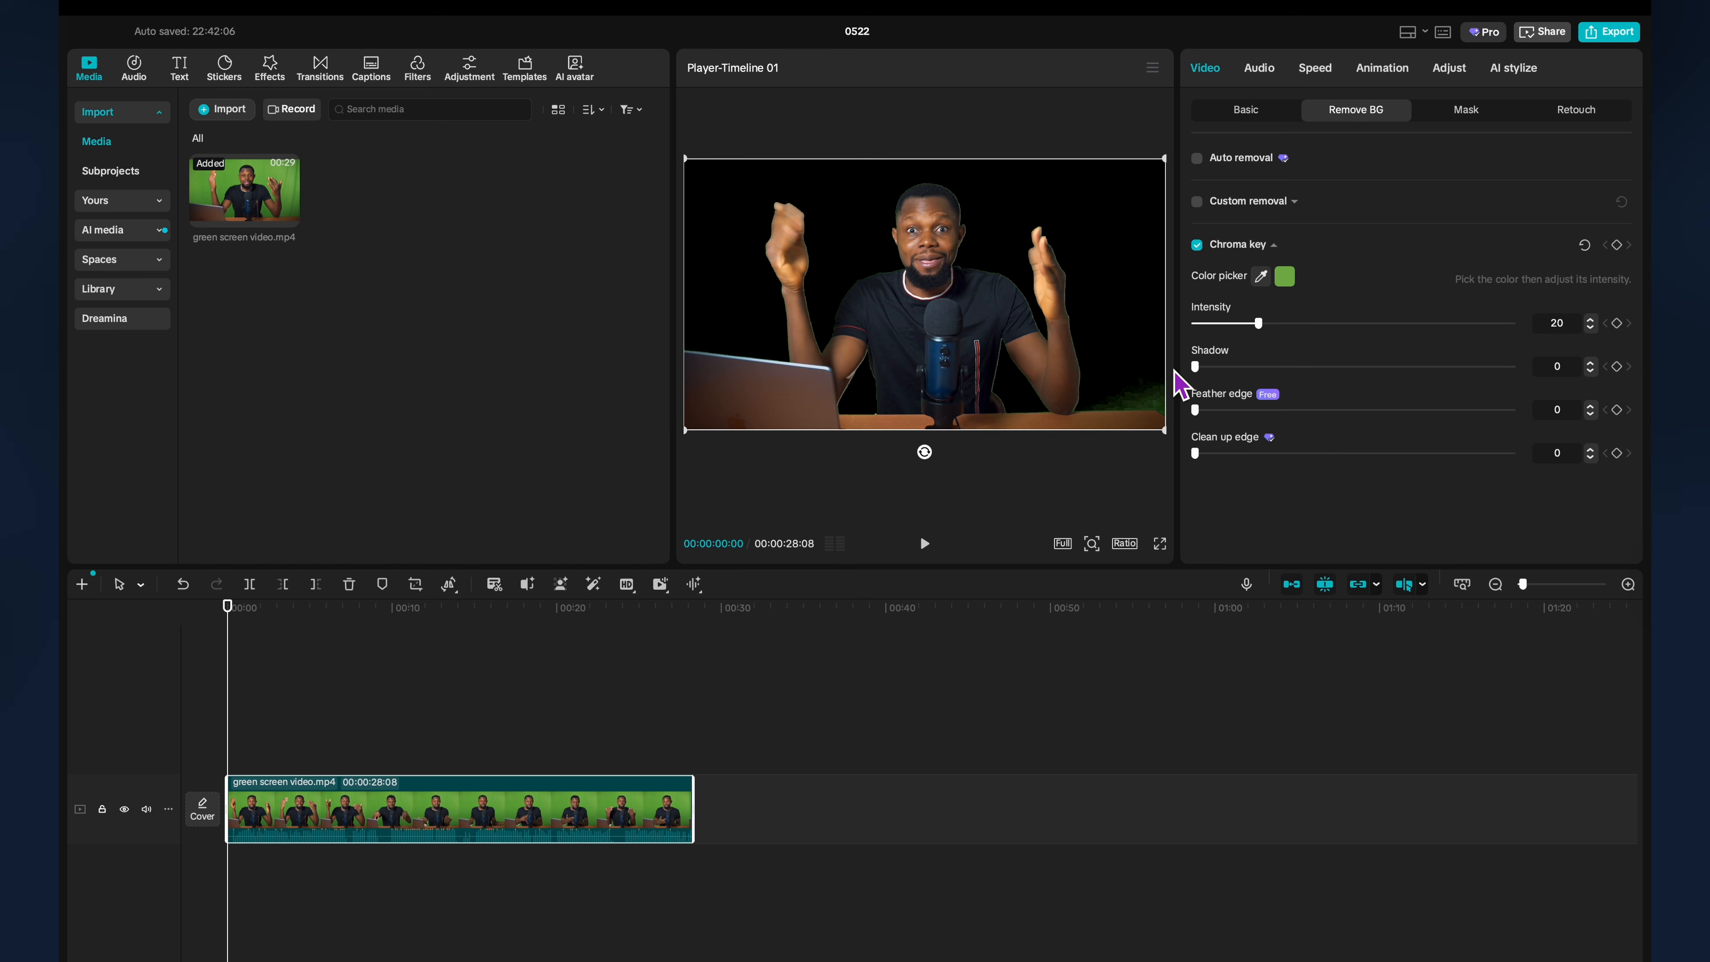
Set the chroma key intensity to 33 and adjust its shadow, feather edge and clean up edge.
{"action": "left_click_drag", "start_coordinate": [1259, 325], "coordinate": [1297, 325]}
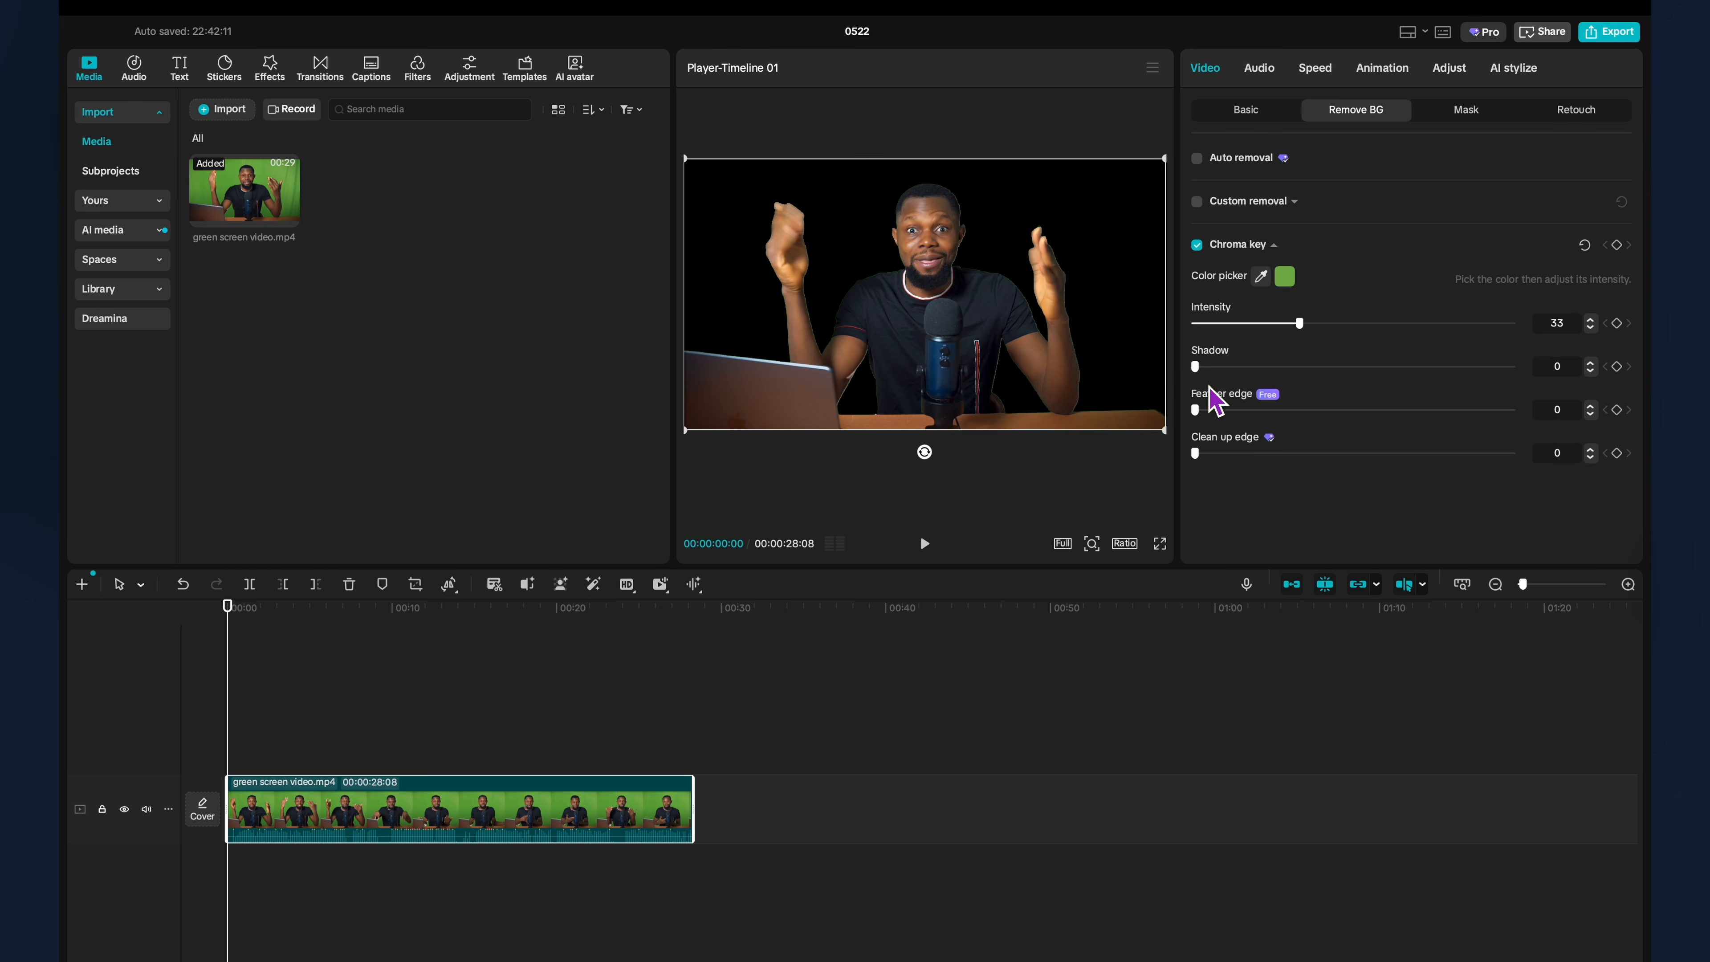
{"action": "left_click_drag", "start_coordinate": [1220, 371], "coordinate": [1233, 372]}
{"action": "mouse_move", "coordinate": [1195, 414]}
{"action": "left_mouse_down"}
{"action": "mouse_move", "coordinate": [1240, 412]}
{"action": "mouse_move", "coordinate": [1217, 407]}
{"action": "left_mouse_up"}
{"action": "left_click_drag", "start_coordinate": [1203, 465], "coordinate": [1217, 467]}
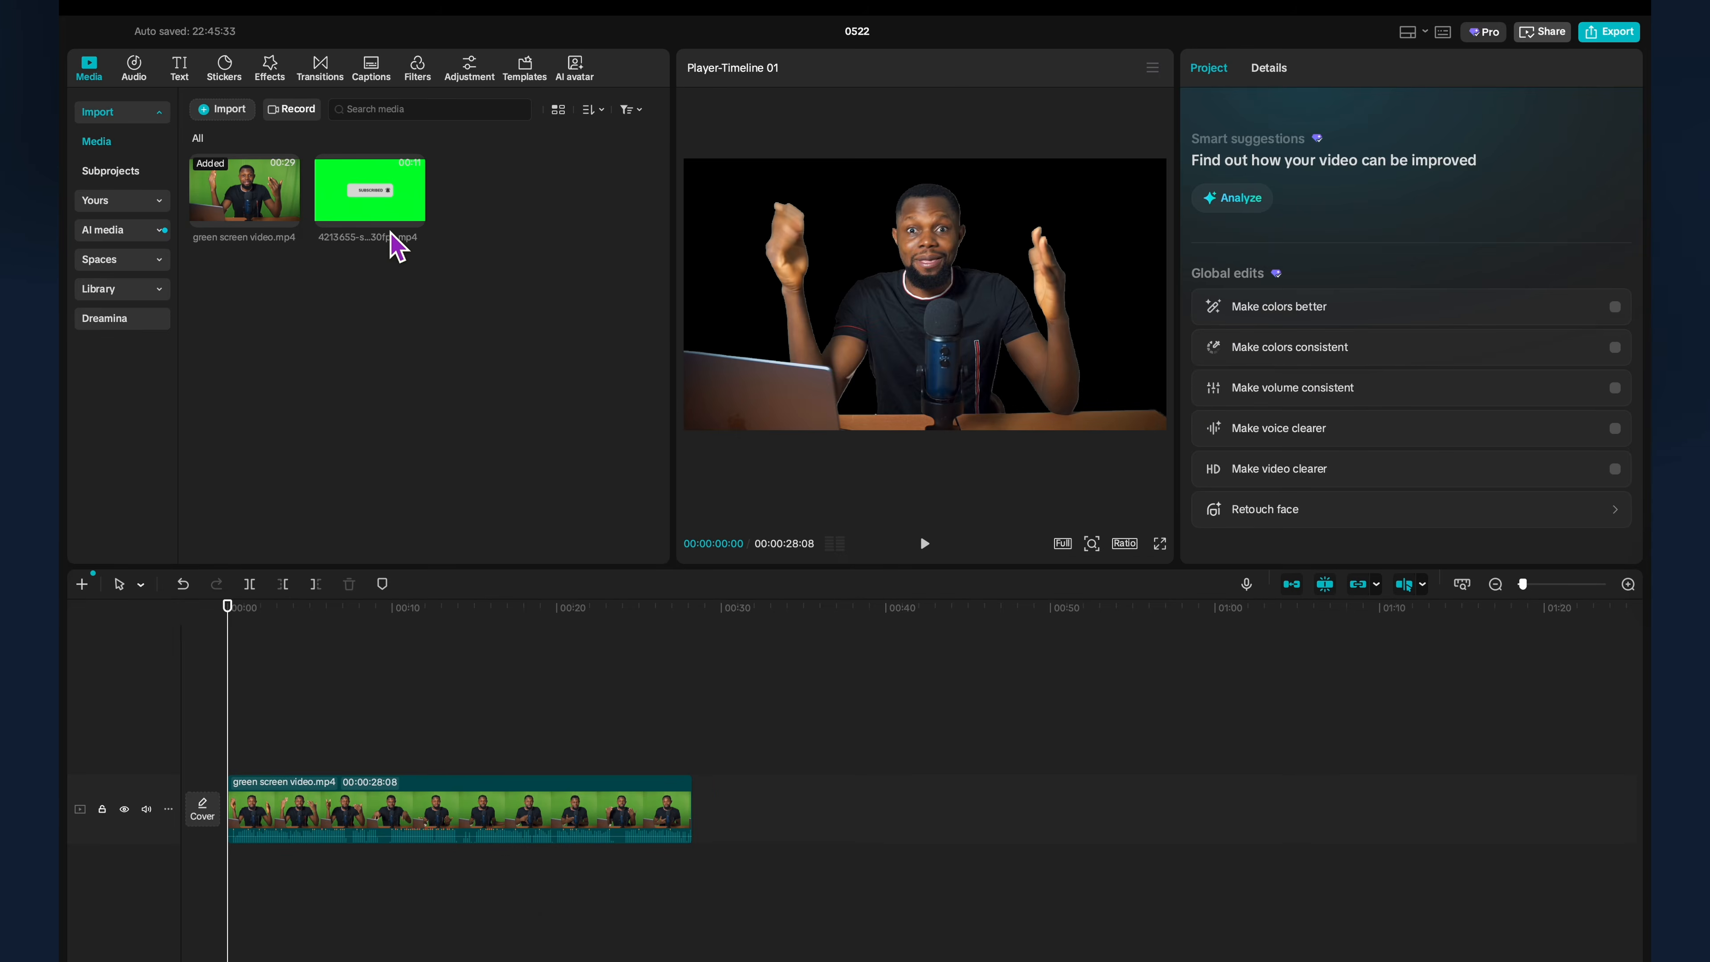
Overlay the subscribe button clip above the green screen video, chroma-key out its green, raise the key intensity and preview the overlay.
{"action": "left_click_drag", "start_coordinate": [389, 196], "coordinate": [296, 768]}
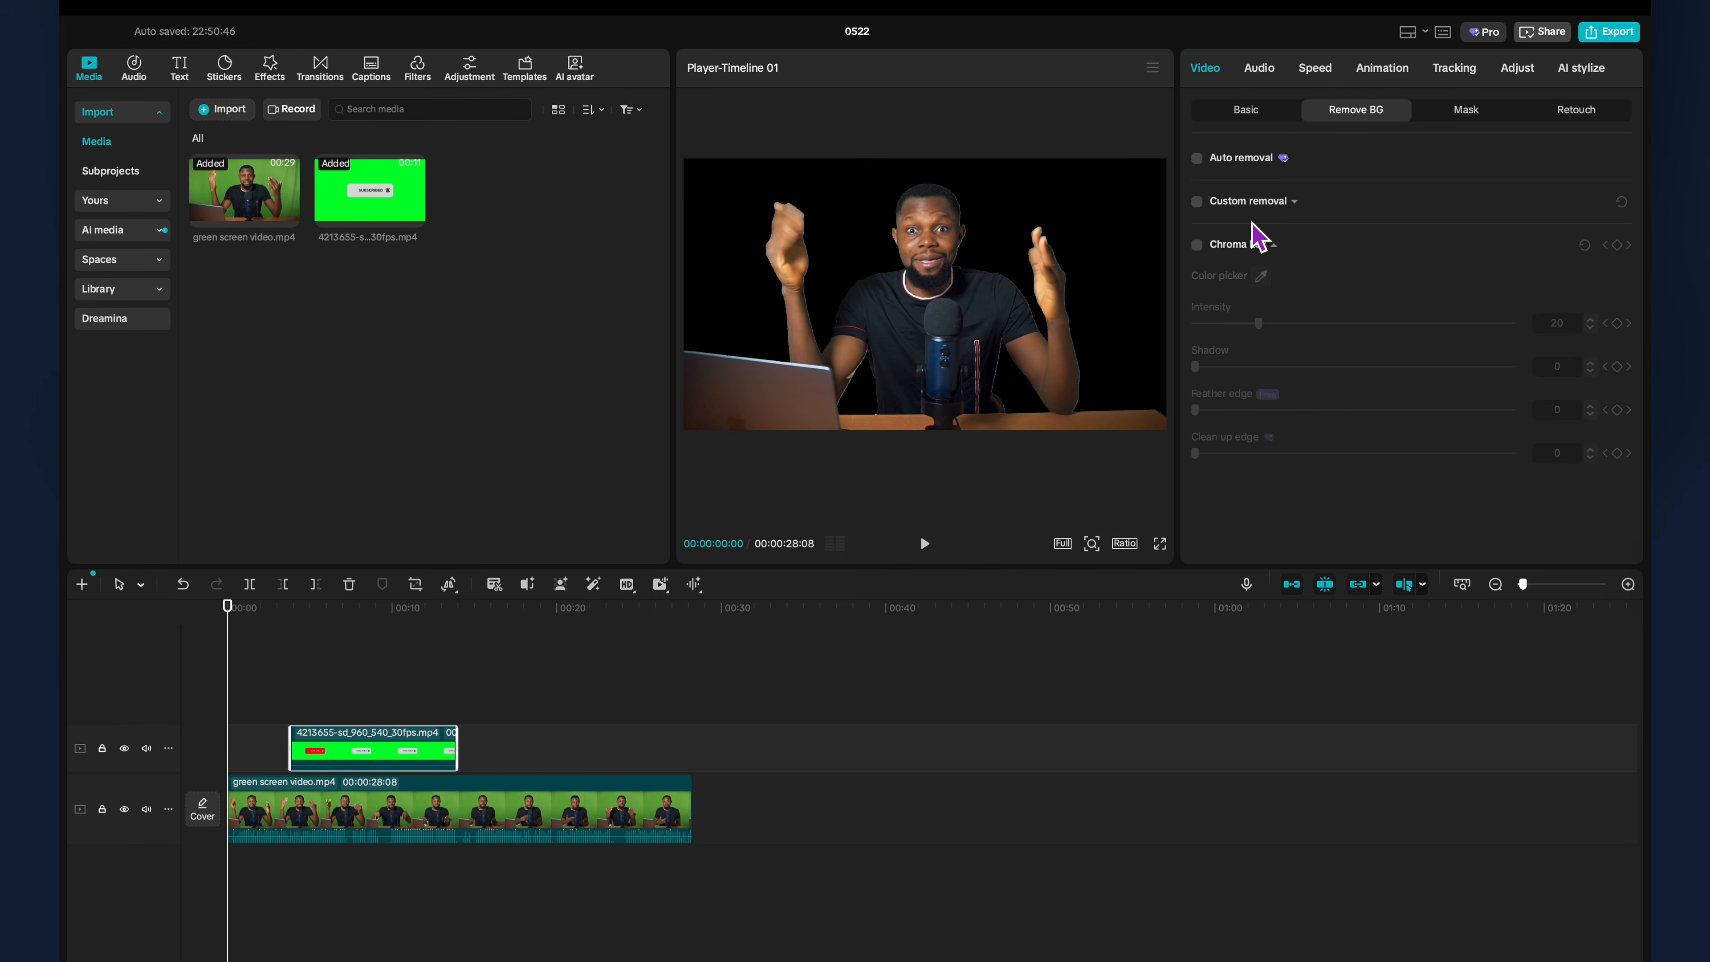
{"action": "left_click", "coordinate": [1202, 244]}
{"action": "left_click", "coordinate": [1261, 276]}
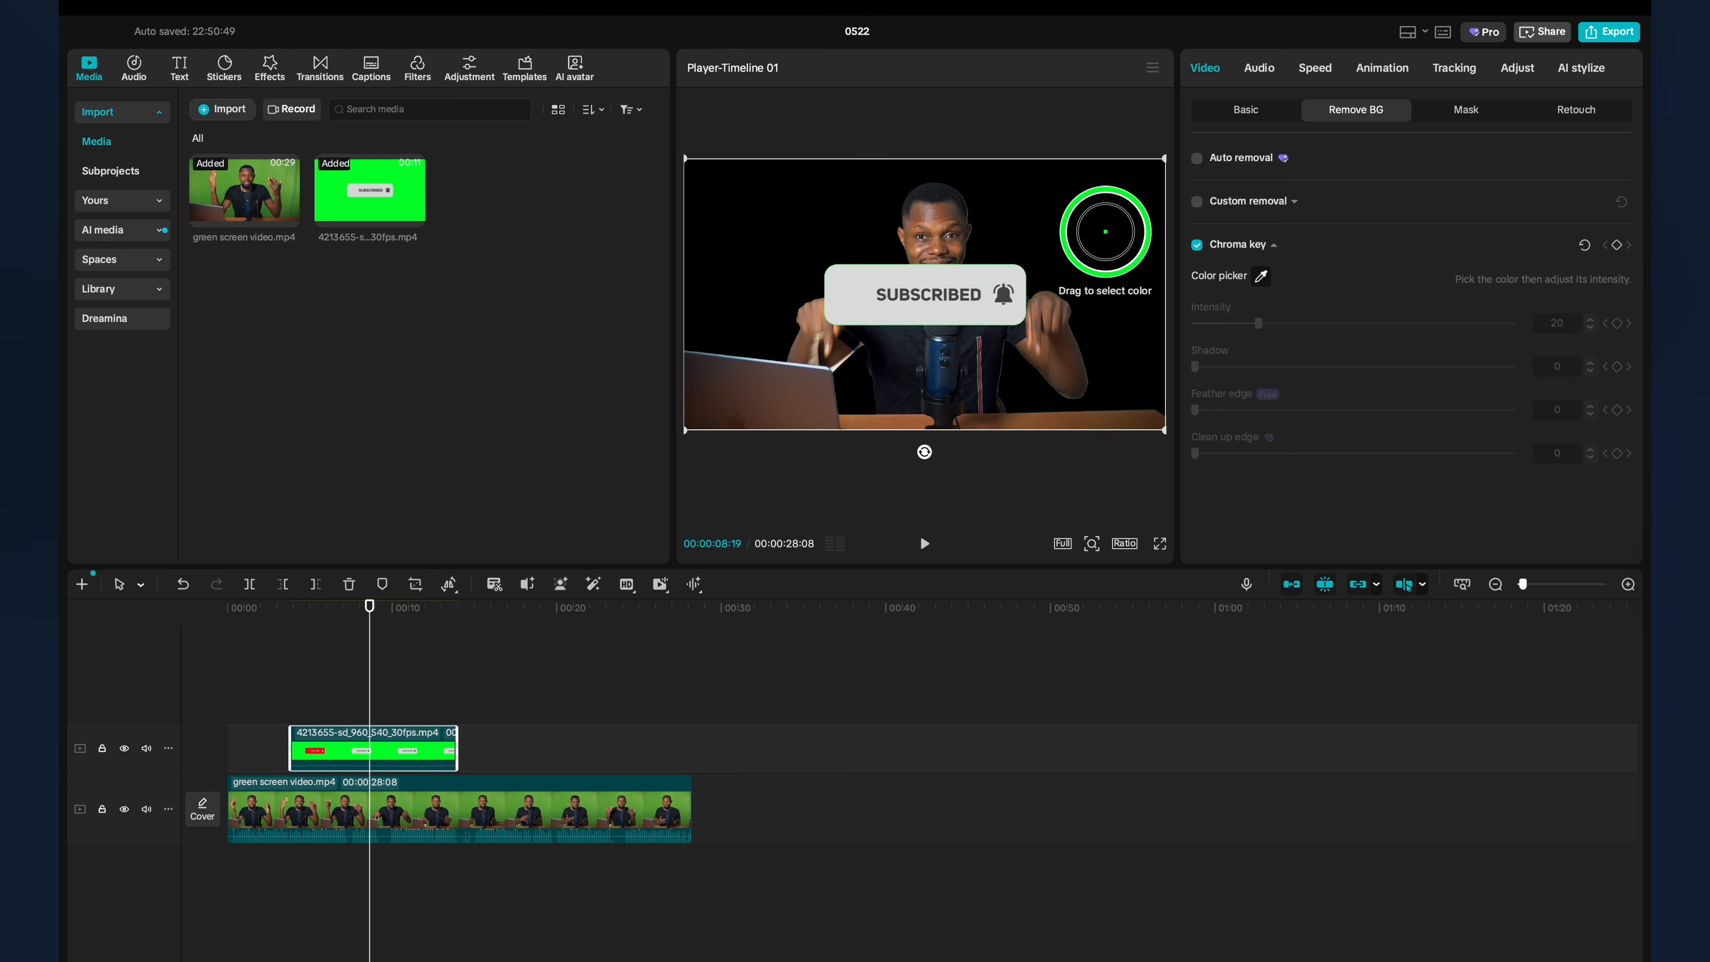
{"action": "left_click", "coordinate": [1109, 235]}
{"action": "left_click_drag", "start_coordinate": [1263, 326], "coordinate": [1345, 321]}
{"action": "left_click", "coordinate": [312, 624]}
{"action": "key", "text": "space"}
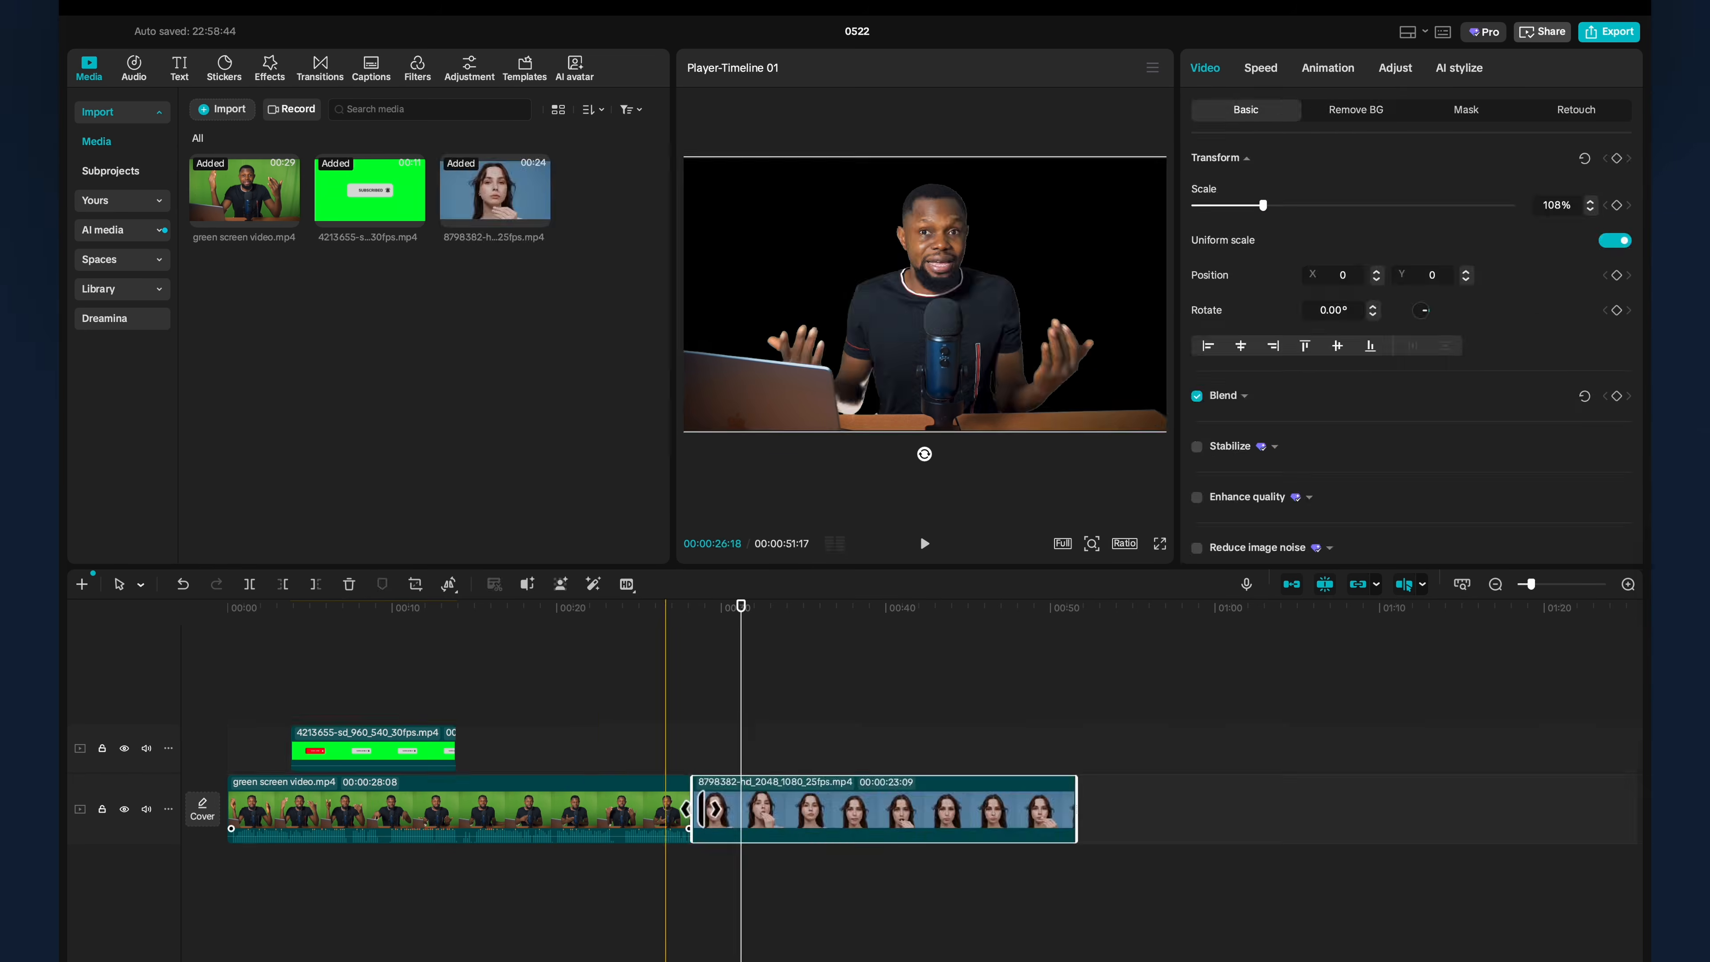
Apply auto background removal to the clip of the woman and enable its stroke option.
{"action": "left_click_drag", "start_coordinate": [739, 626], "coordinate": [812, 641]}
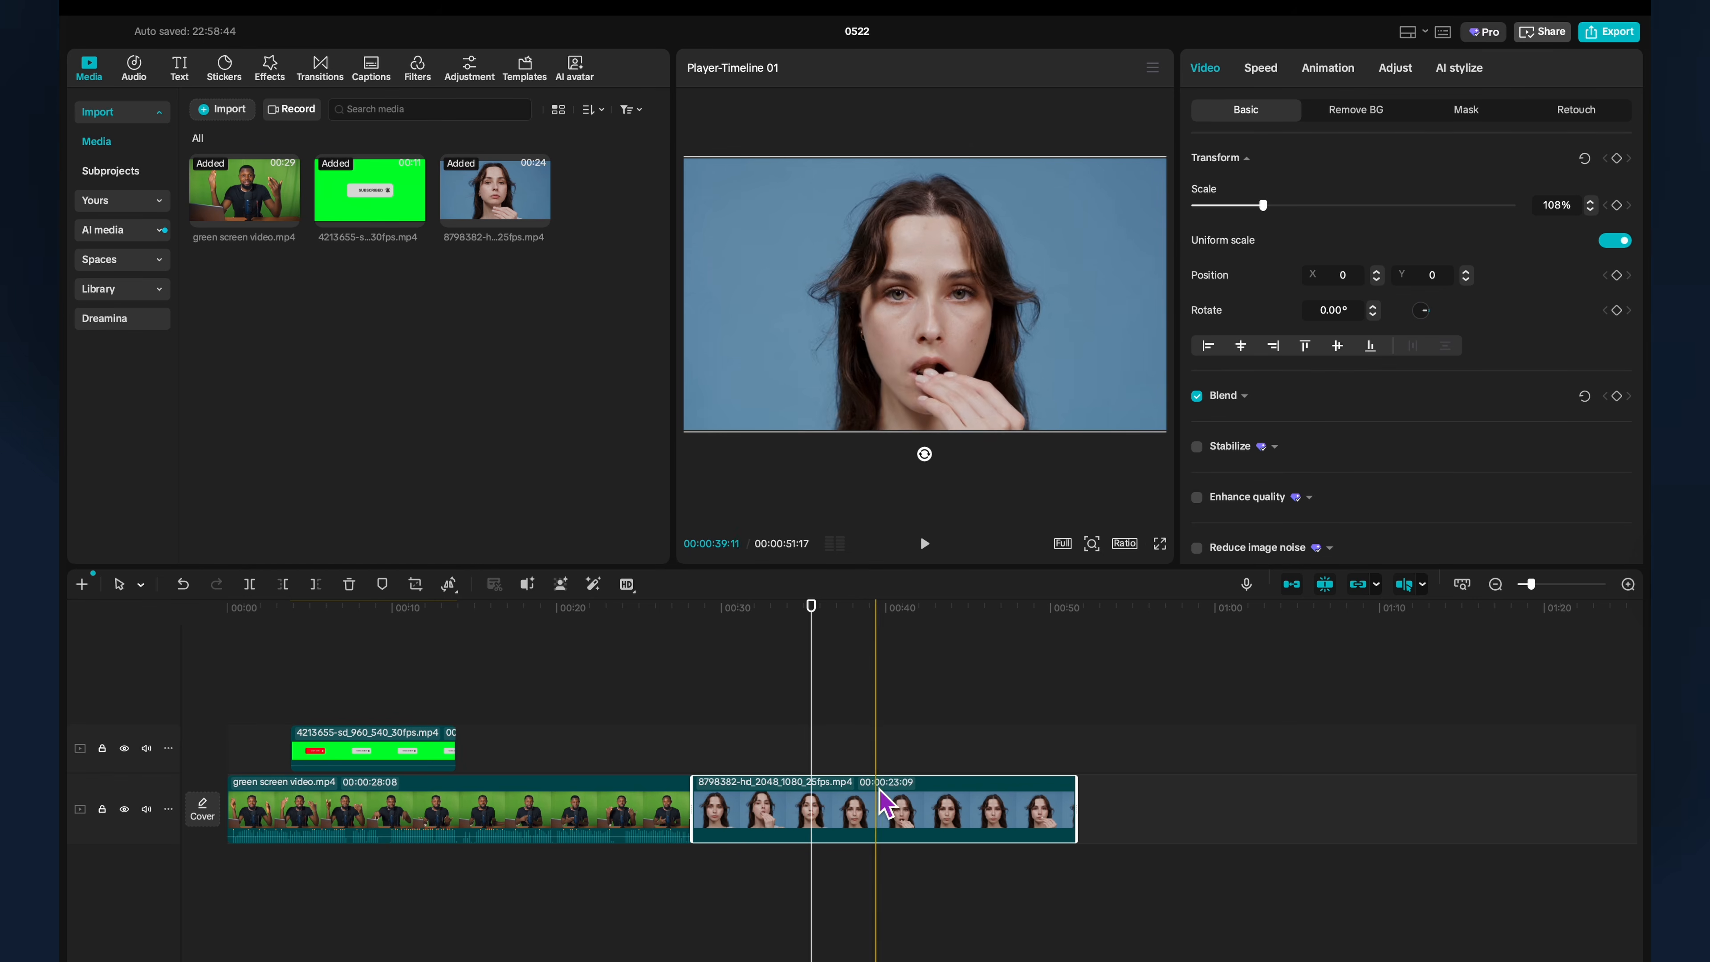
{"action": "left_click", "coordinate": [1367, 115]}
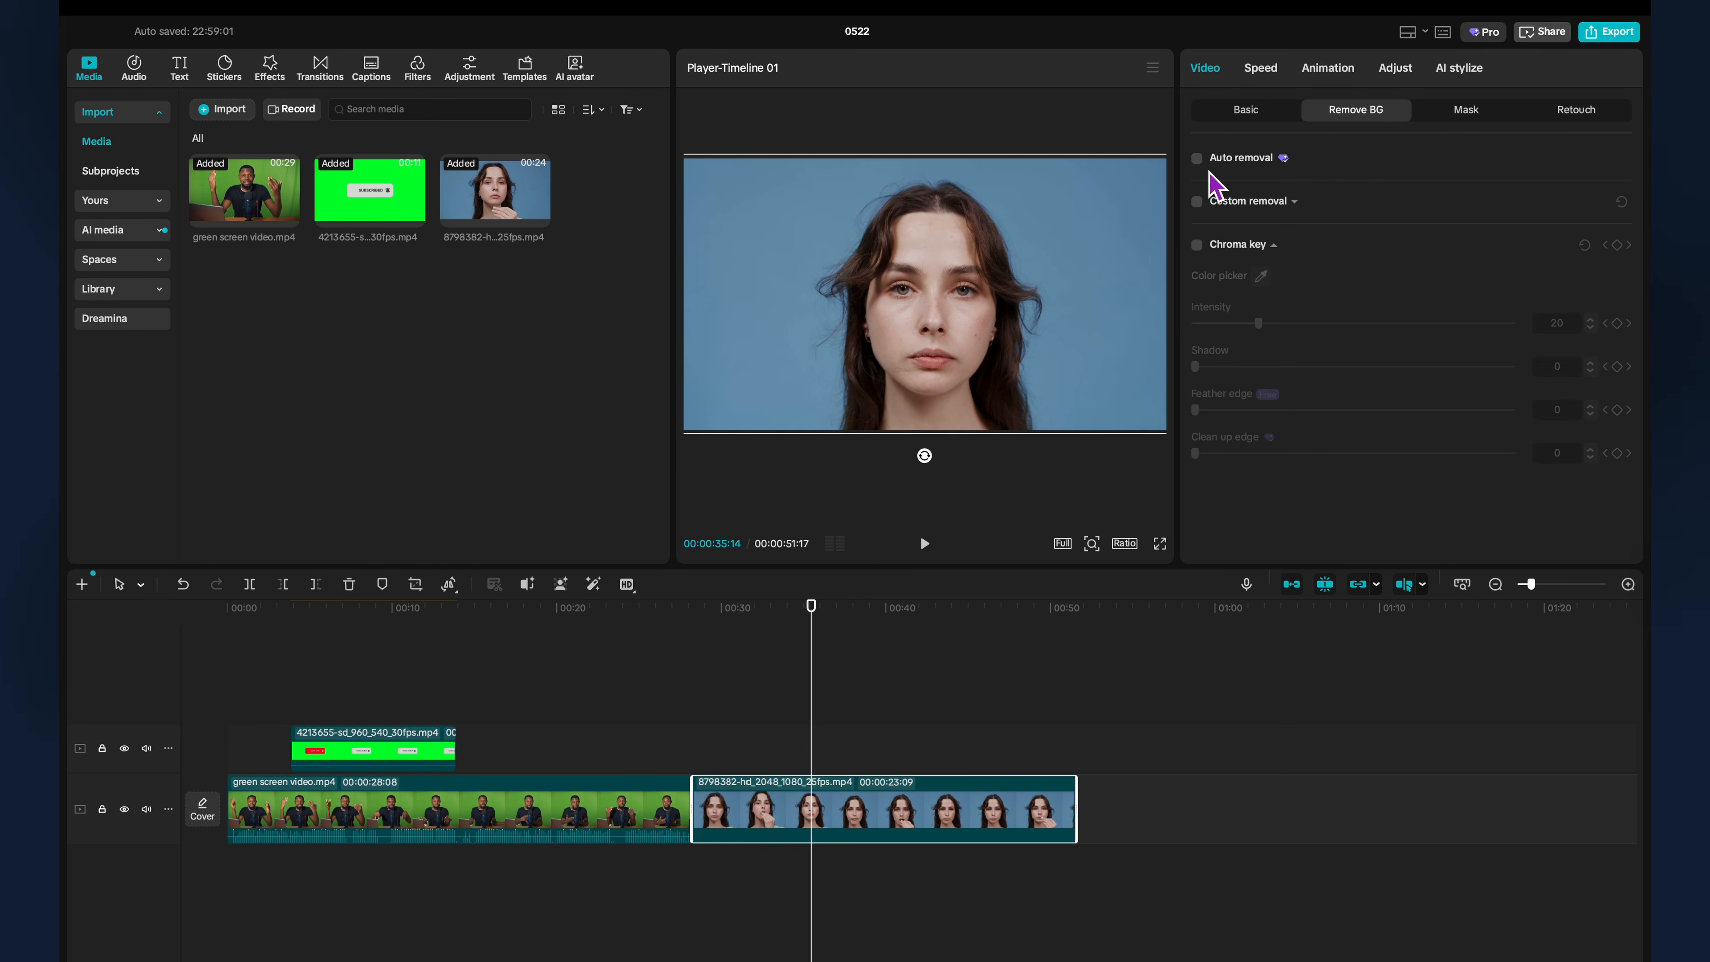
{"action": "left_click", "coordinate": [1198, 161]}
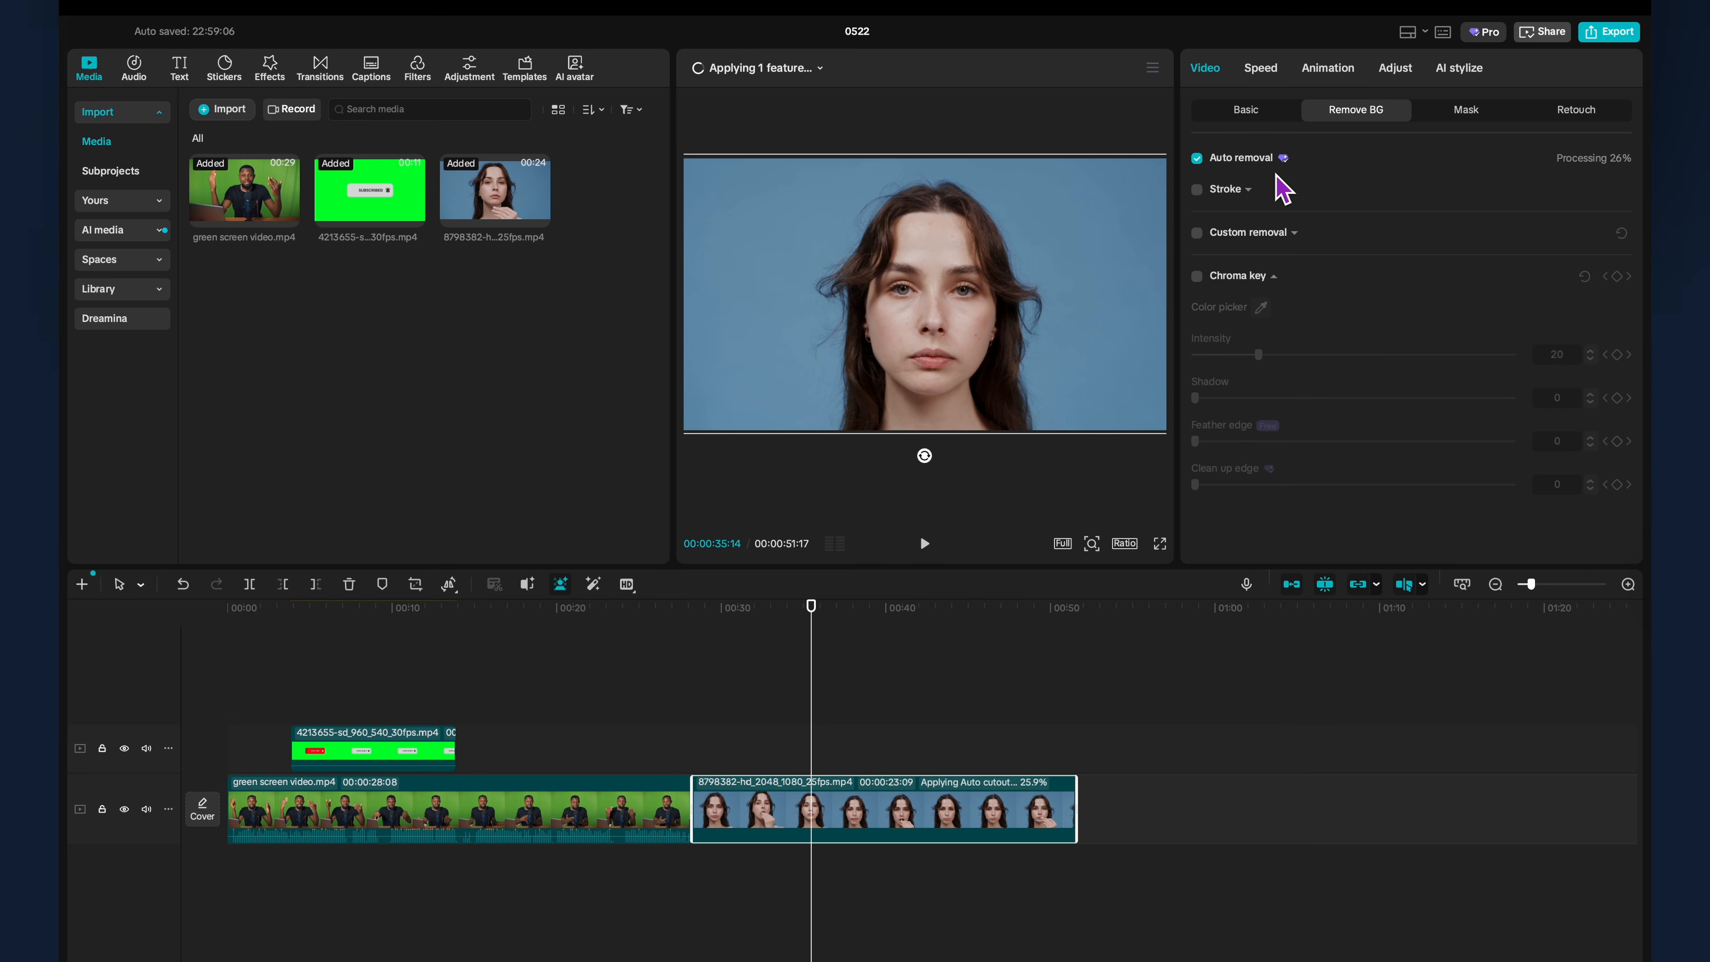
{"action": "left_click", "coordinate": [1215, 189]}
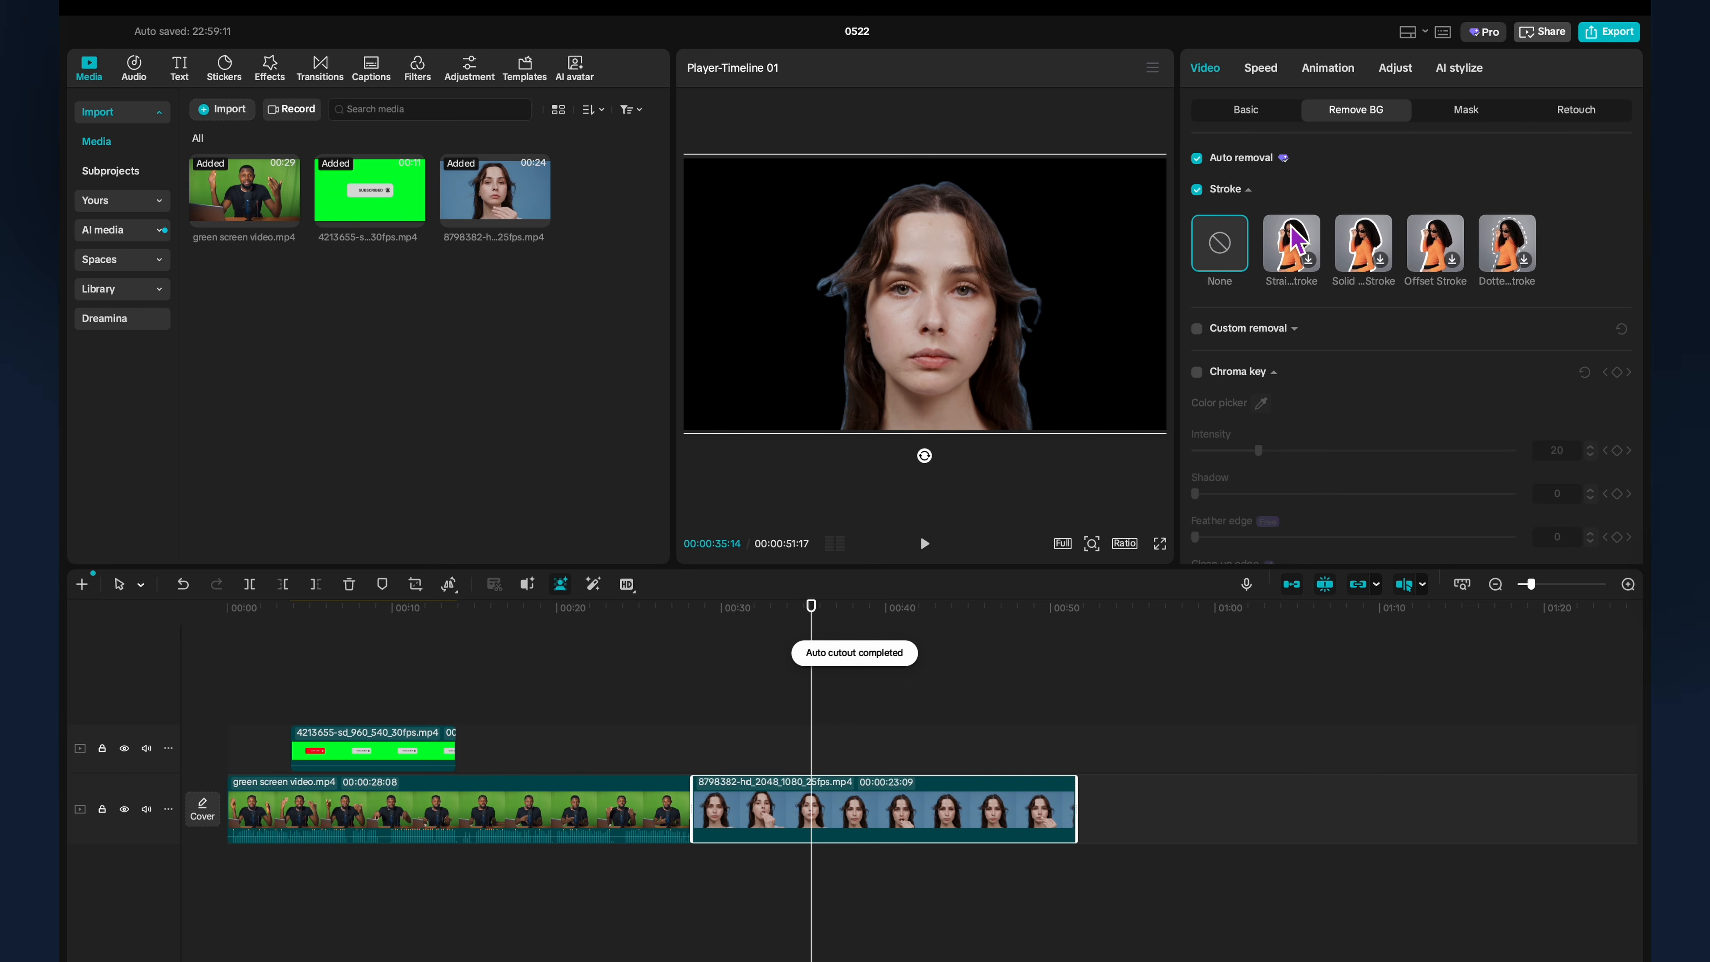
Play through several points of the woman's clip to examine the cutout edges around her hair.
{"action": "left_click", "coordinate": [734, 614]}
{"action": "key", "text": "space"}
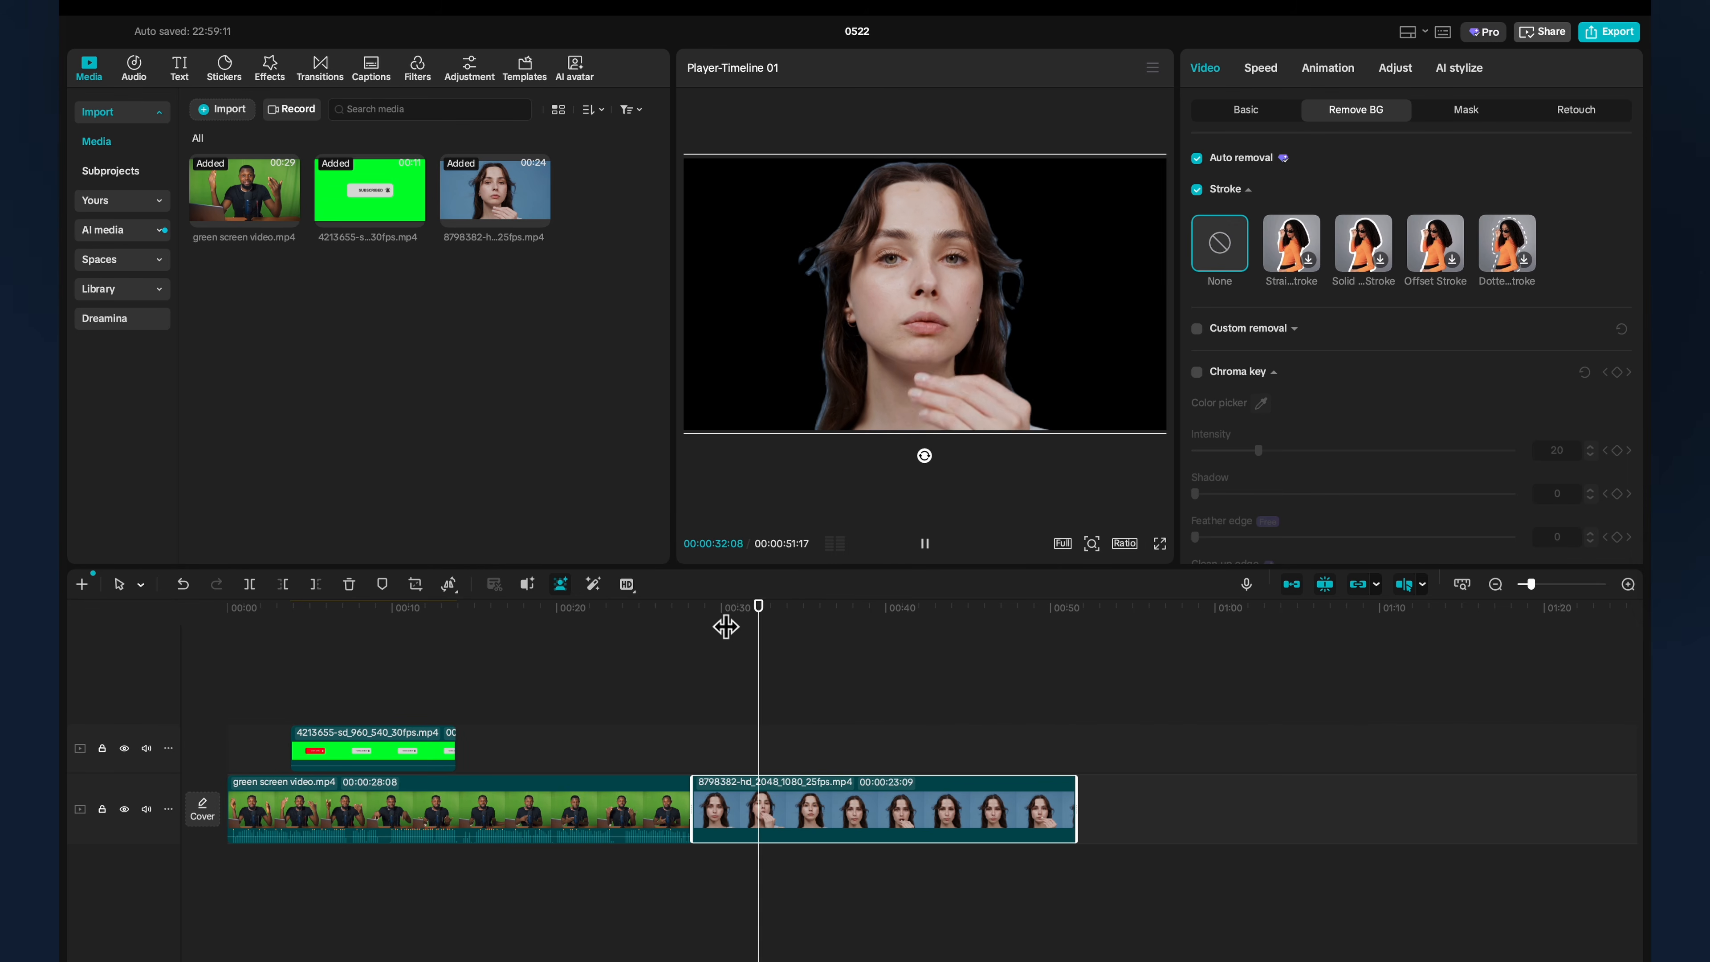
{"action": "left_click", "coordinate": [797, 608]}
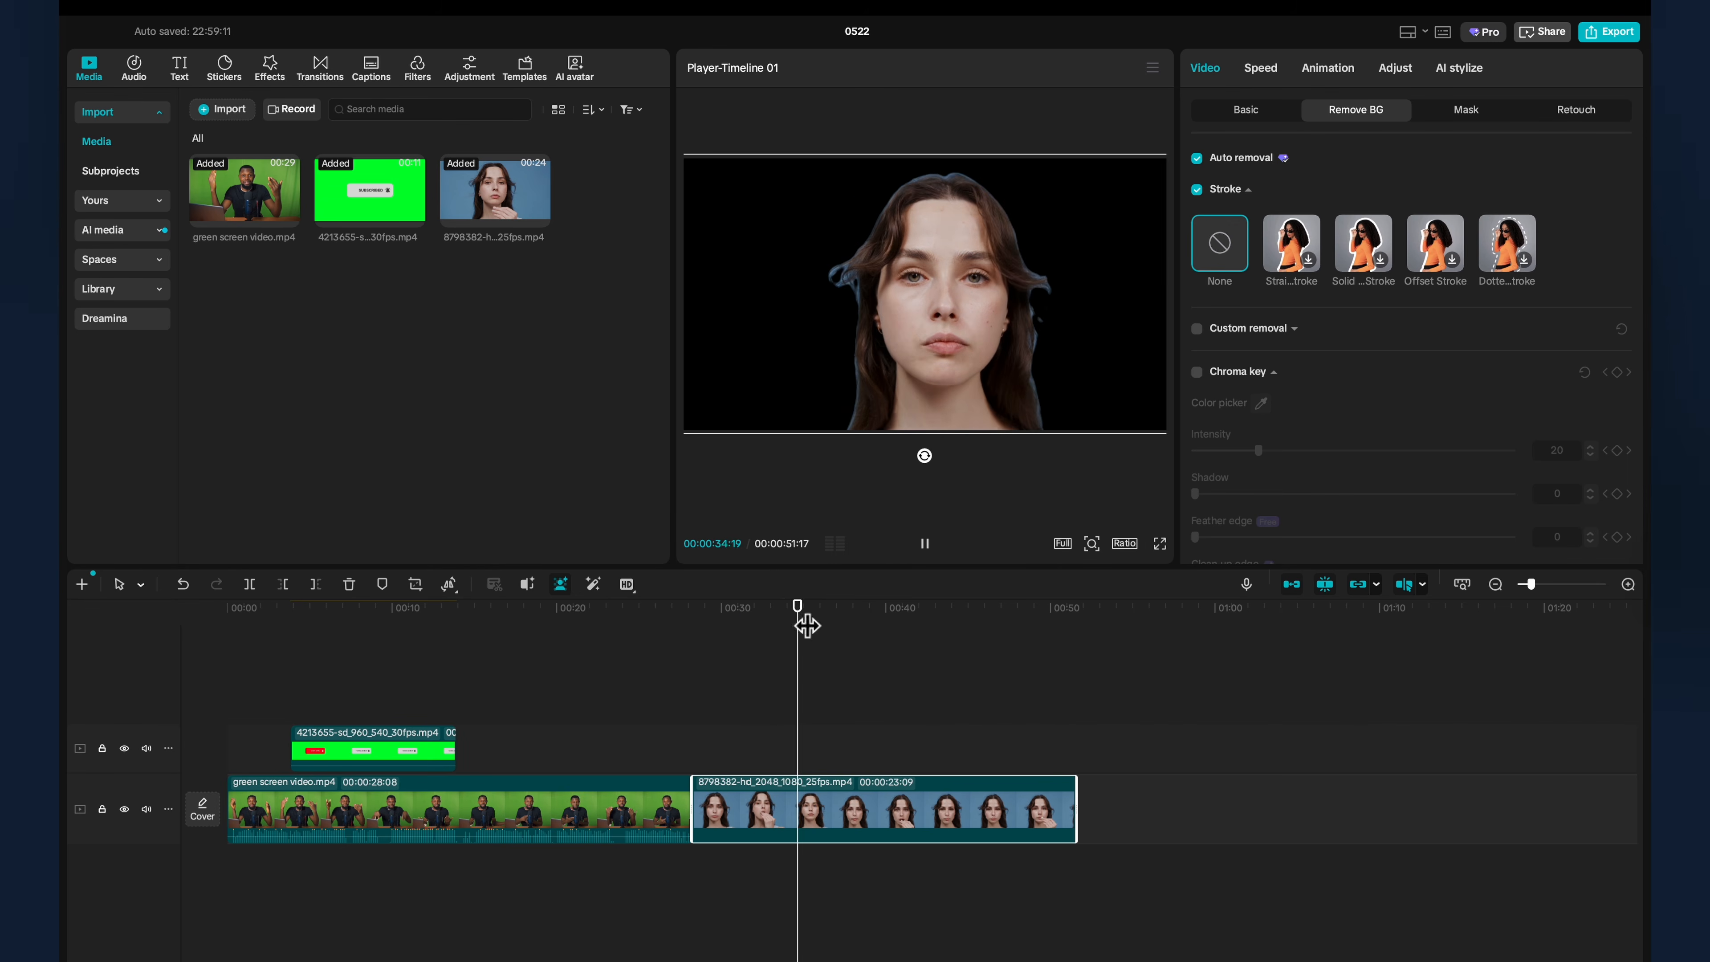
{"action": "left_click", "coordinate": [858, 613]}
{"action": "left_click", "coordinate": [918, 614]}
{"action": "key", "text": "space"}
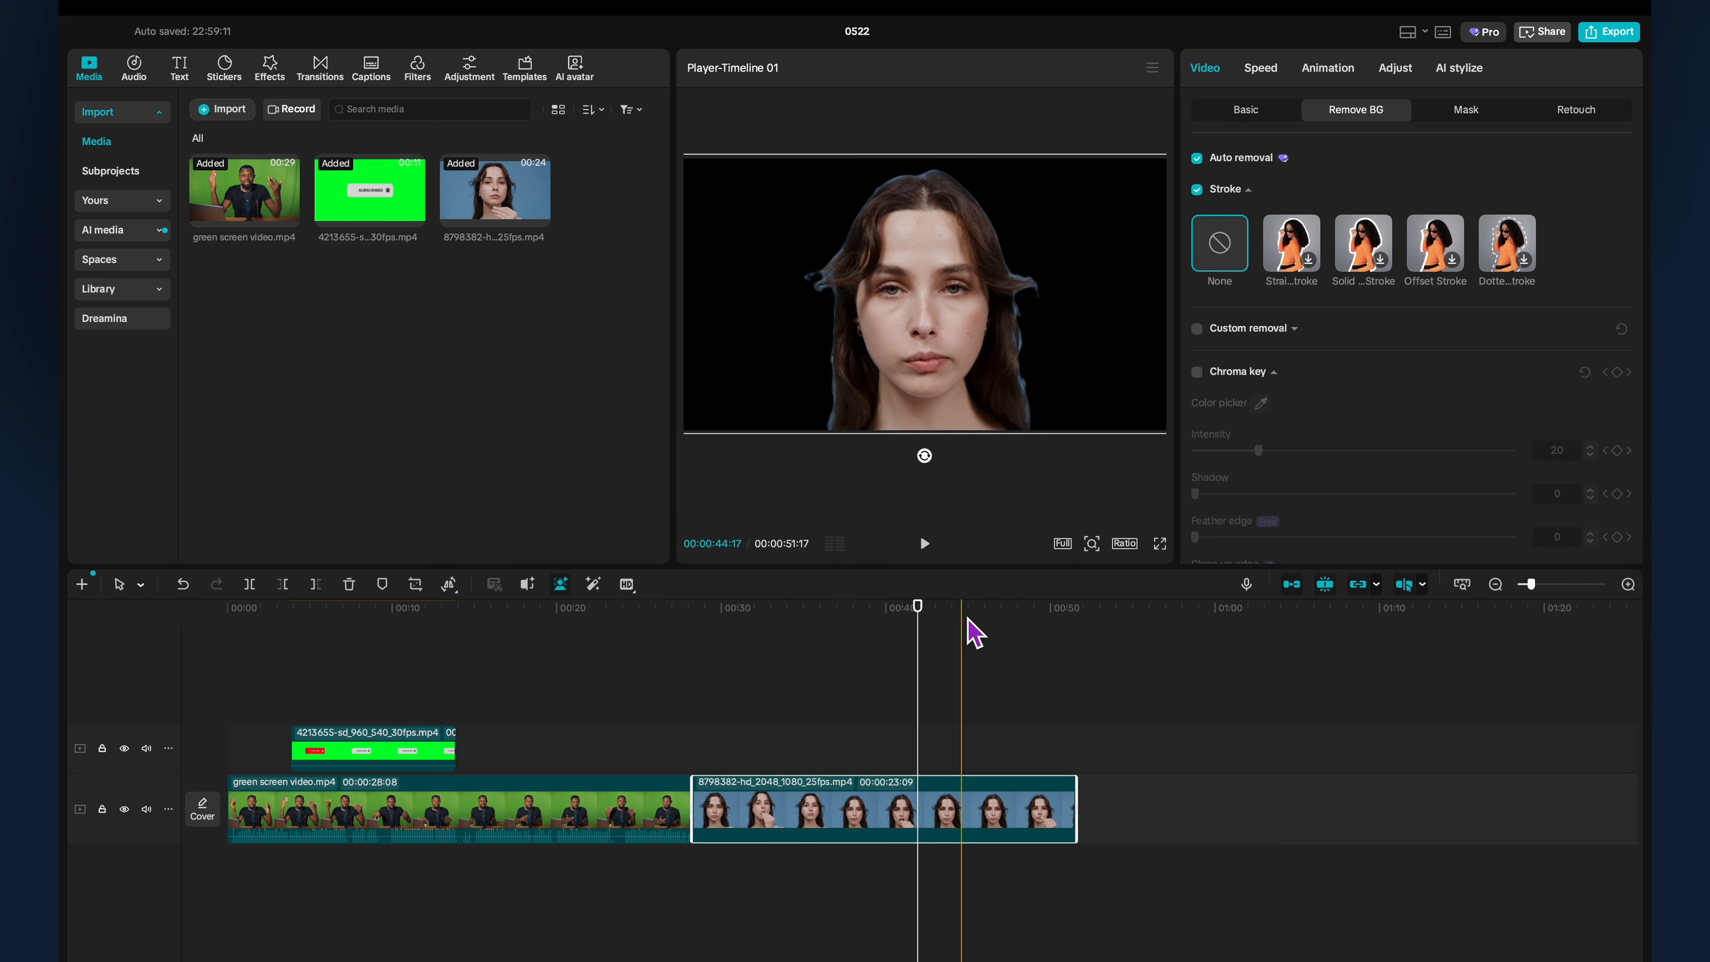
{"action": "key", "text": "space"}
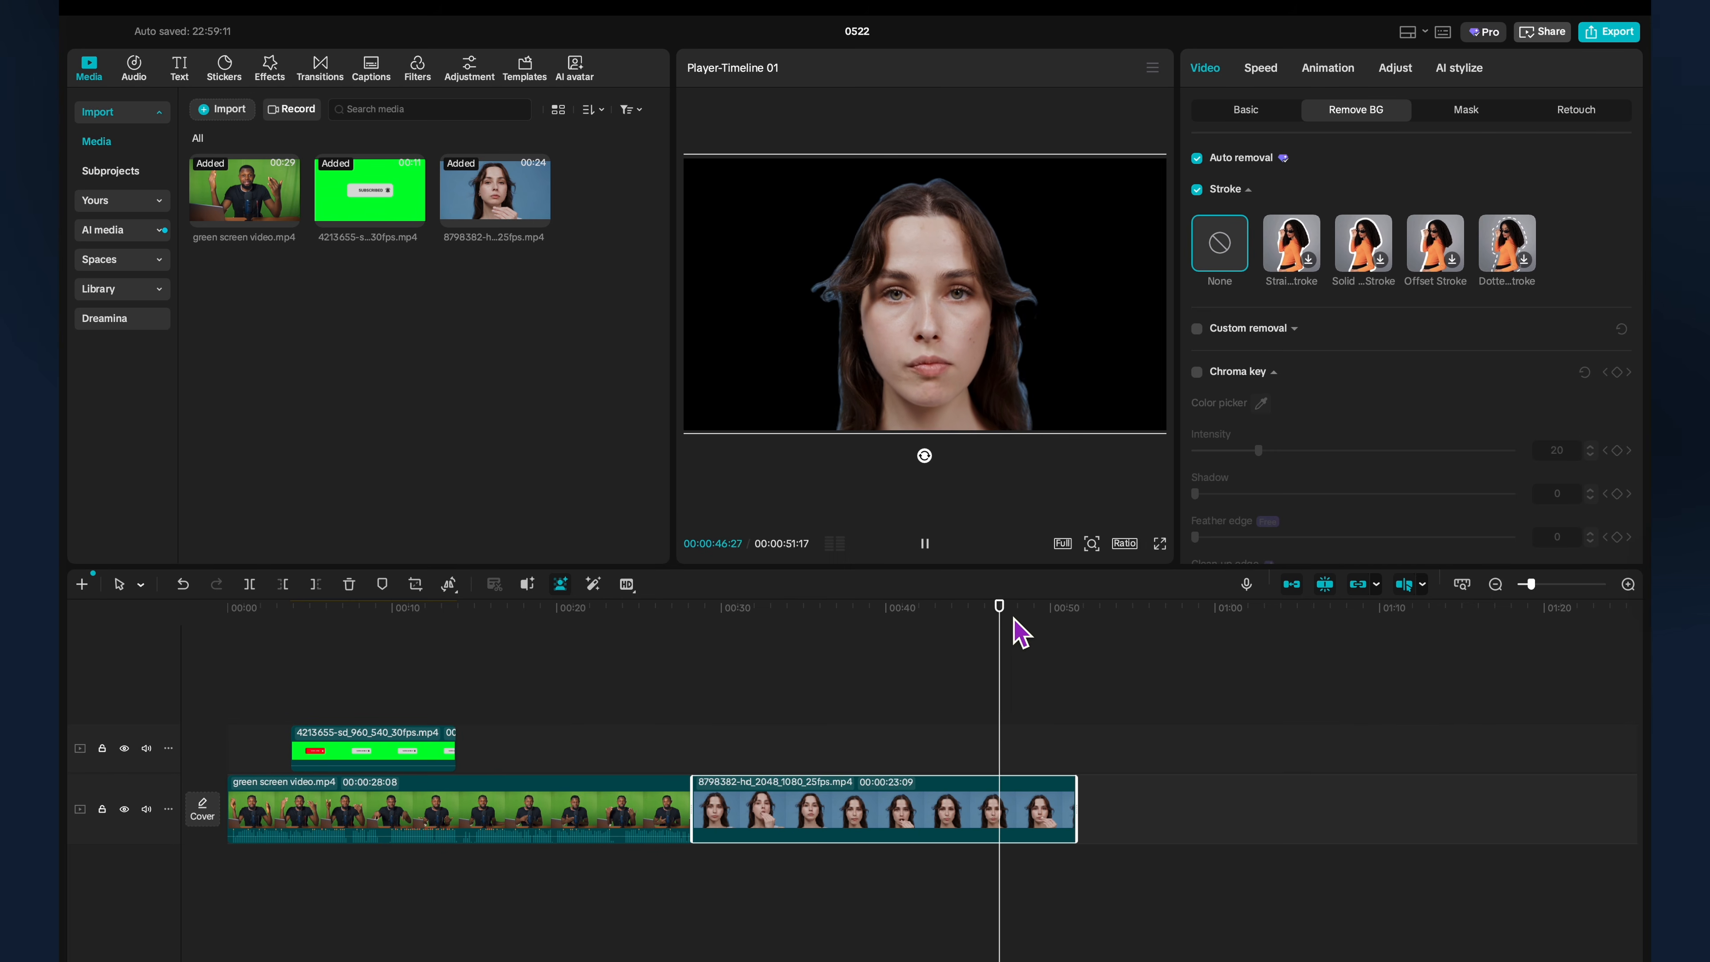
{"action": "left_click", "coordinate": [1027, 617]}
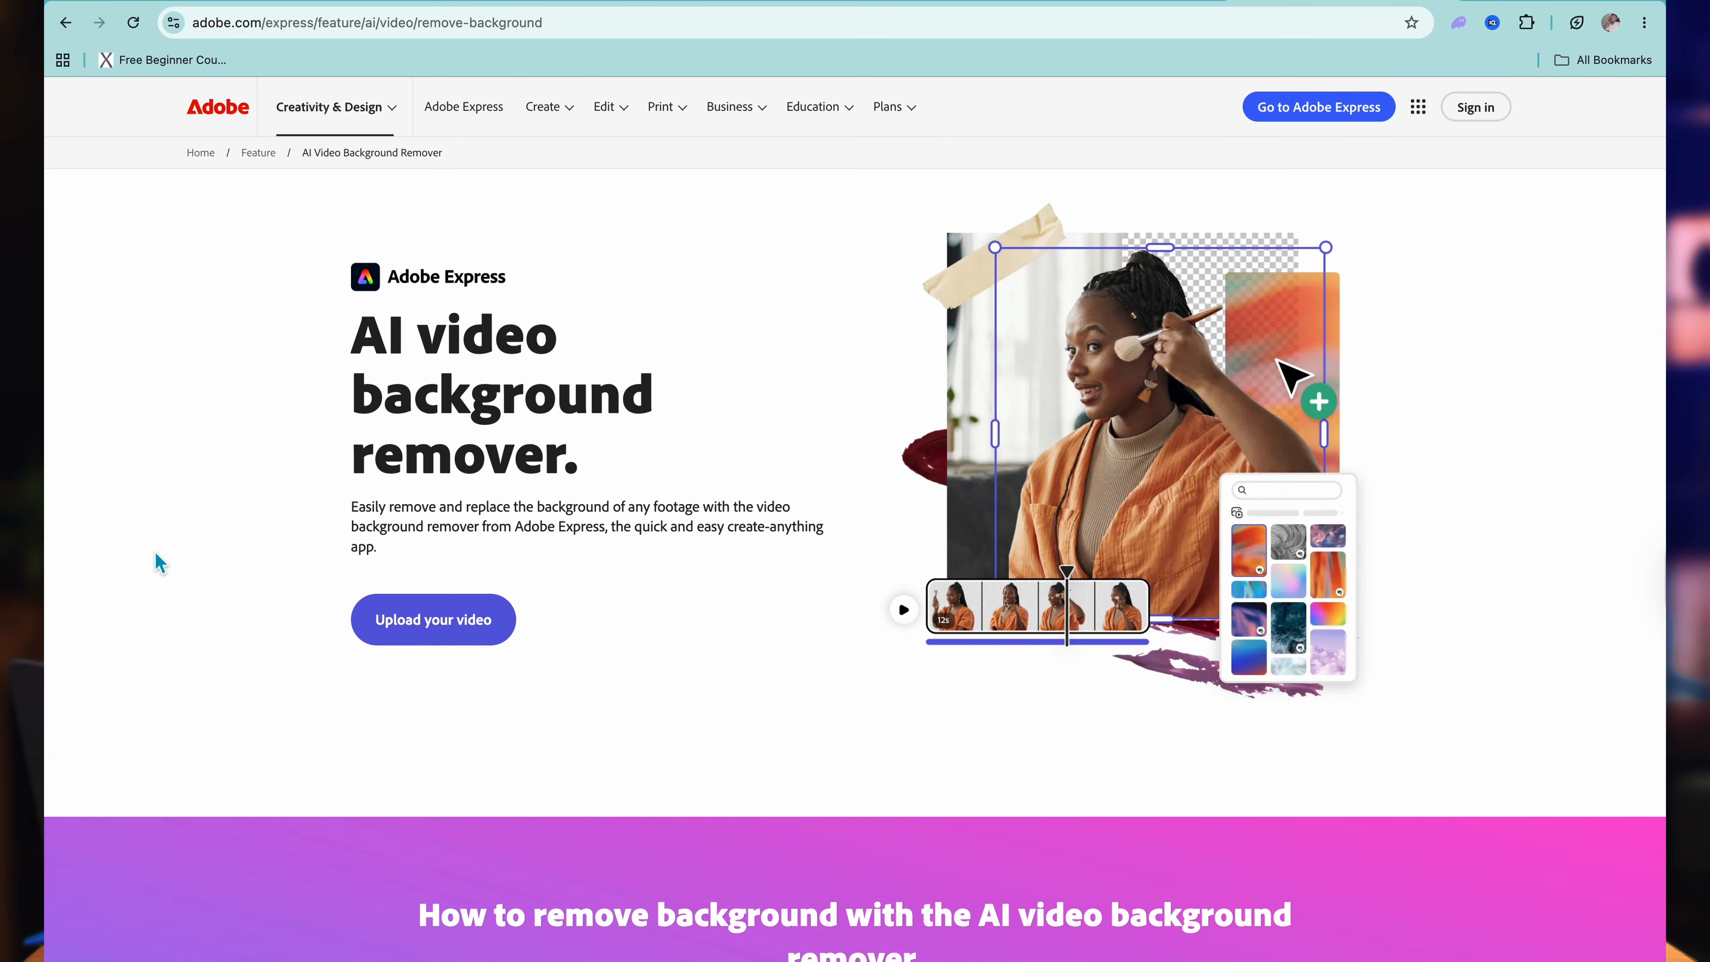
Switch to the browser and read through the Adobe Express AI video background remover page.
{"action": "scroll", "coordinate": [160, 563], "scroll_direction": "down", "scroll_amount": 6}
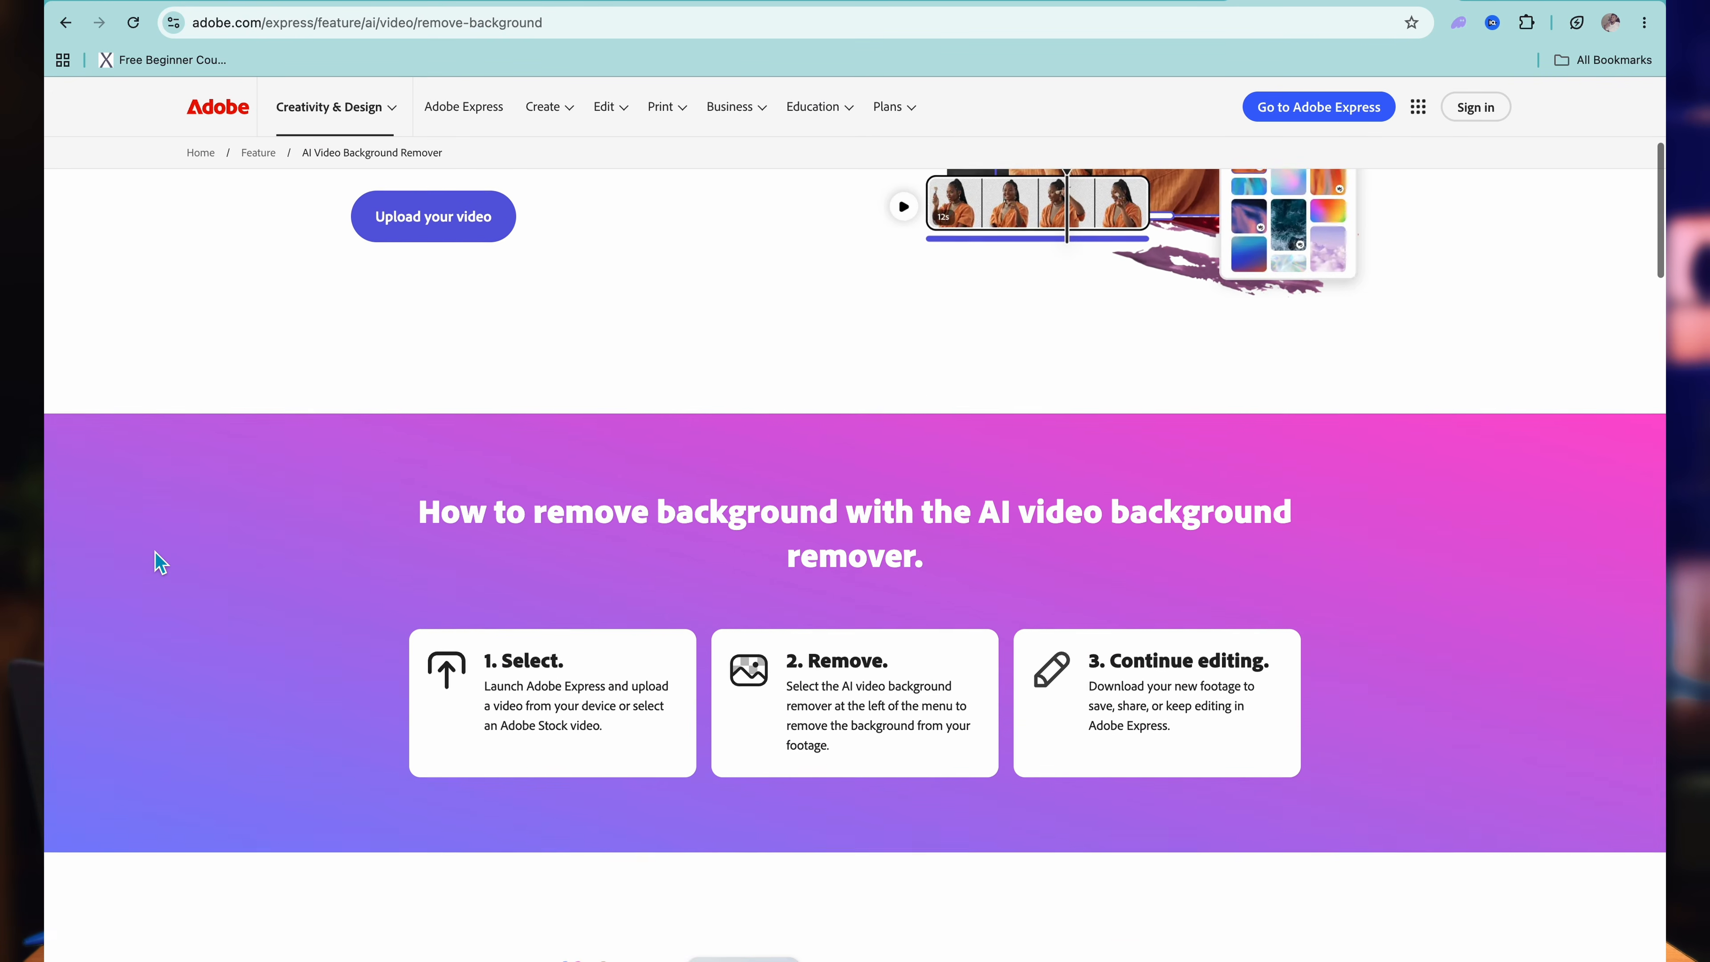
{"action": "scroll", "coordinate": [160, 562], "scroll_direction": "down", "scroll_amount": 4}
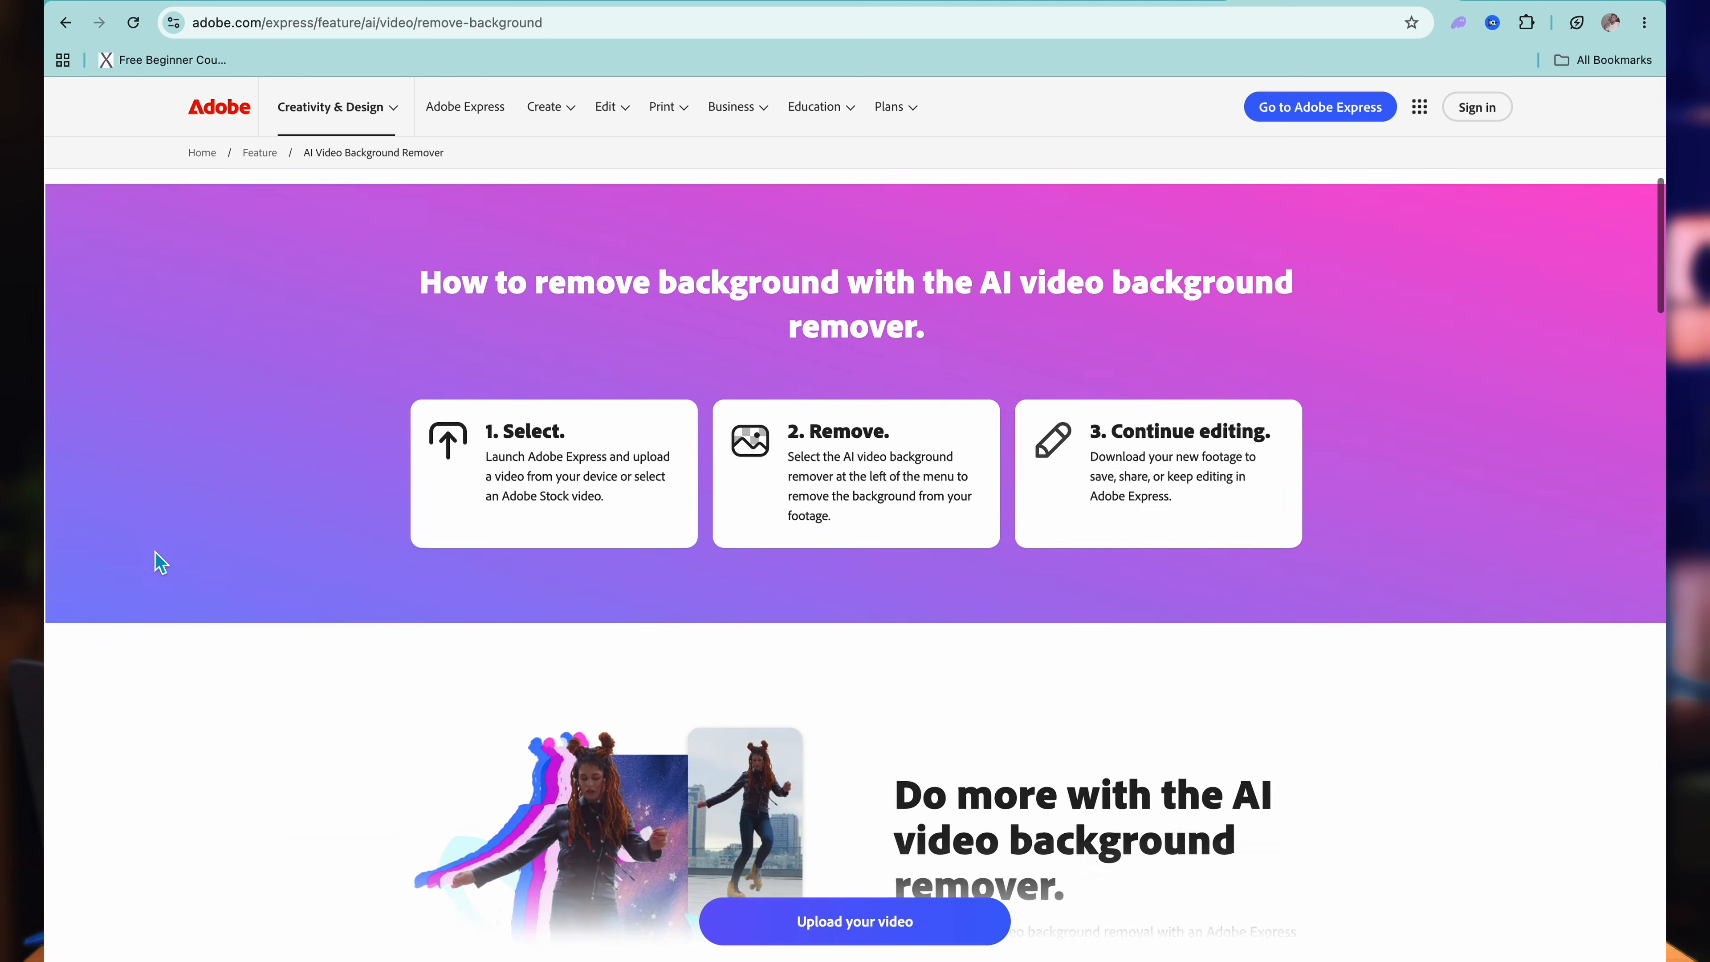
{"action": "scroll", "coordinate": [159, 563], "scroll_direction": "down", "scroll_amount": 3}
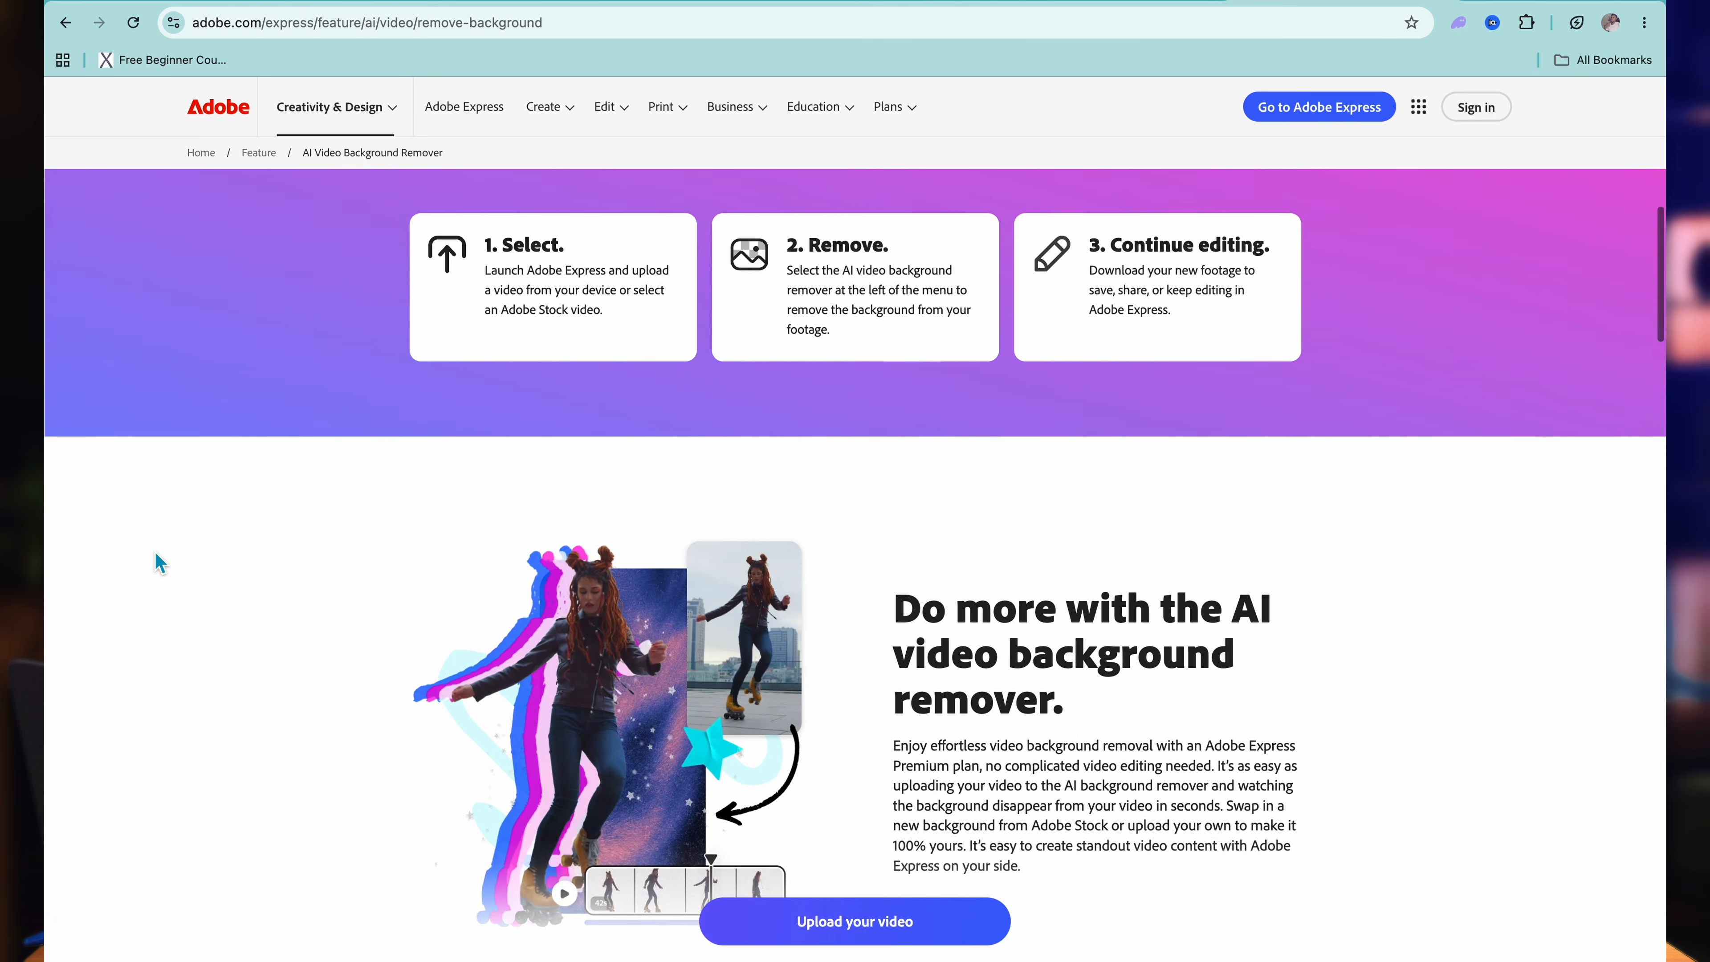
{"action": "scroll", "coordinate": [159, 562], "scroll_direction": "down", "scroll_amount": 2}
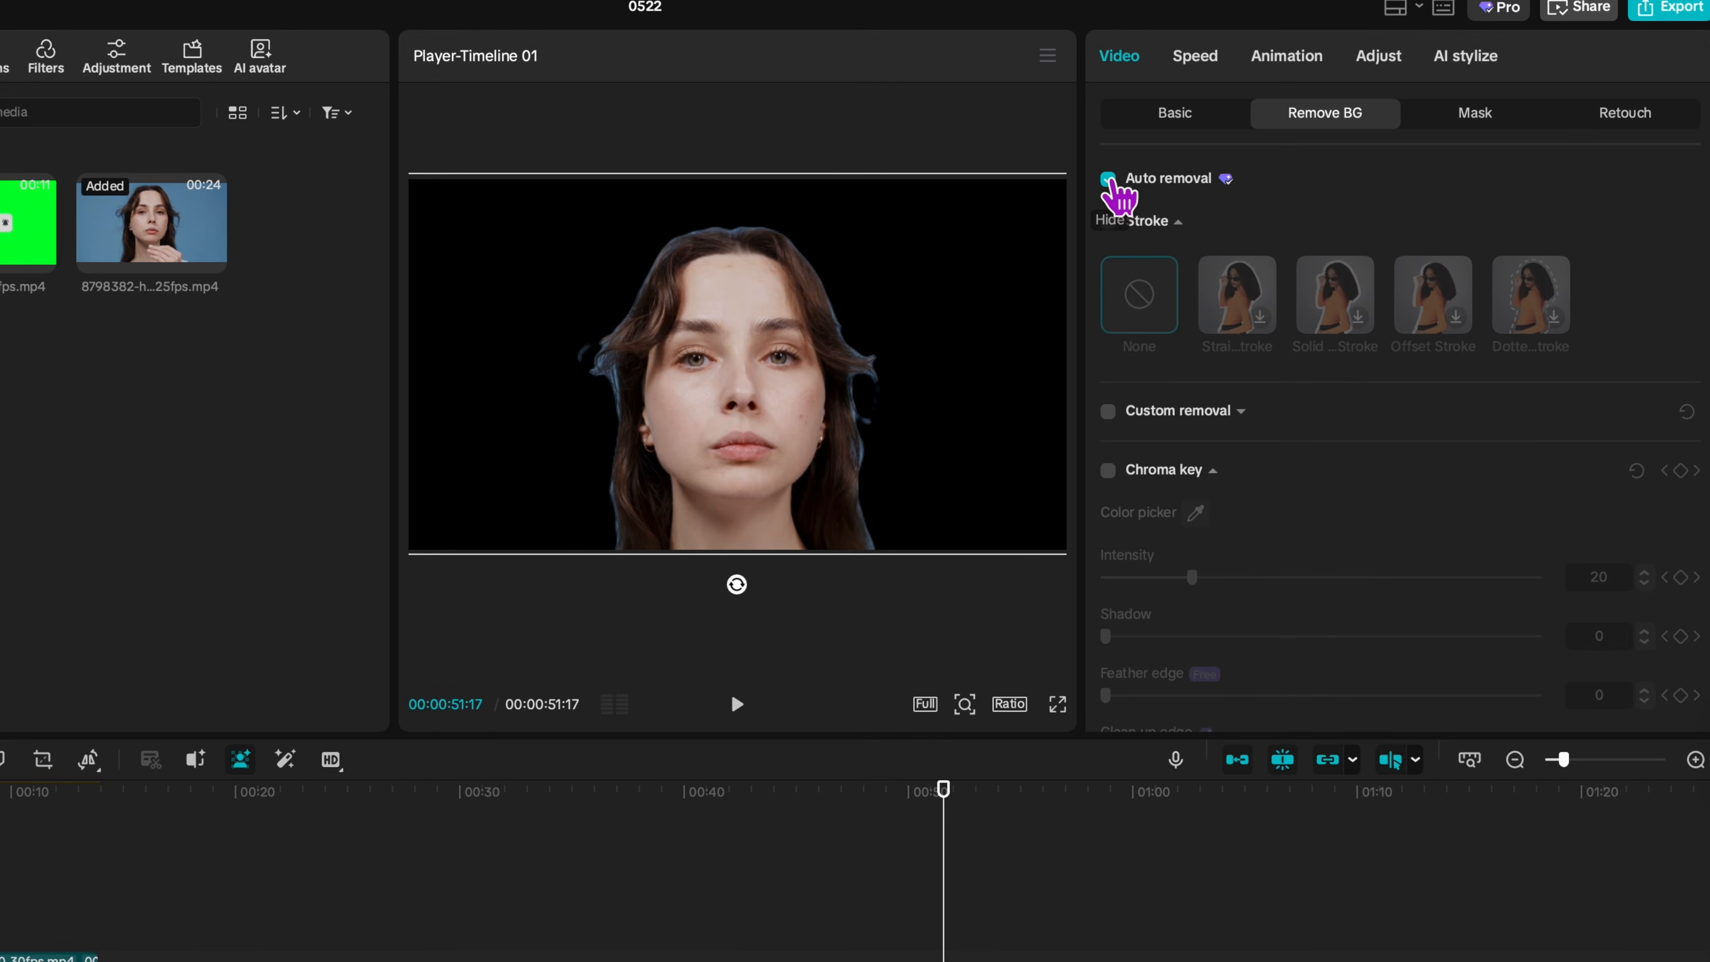
In CapCut, replace auto removal on the woman's clip with custom removal, smart-brushing her, smart-erasing the backdrop at size 20, and apply it.
{"action": "left_click", "coordinate": [1198, 159]}
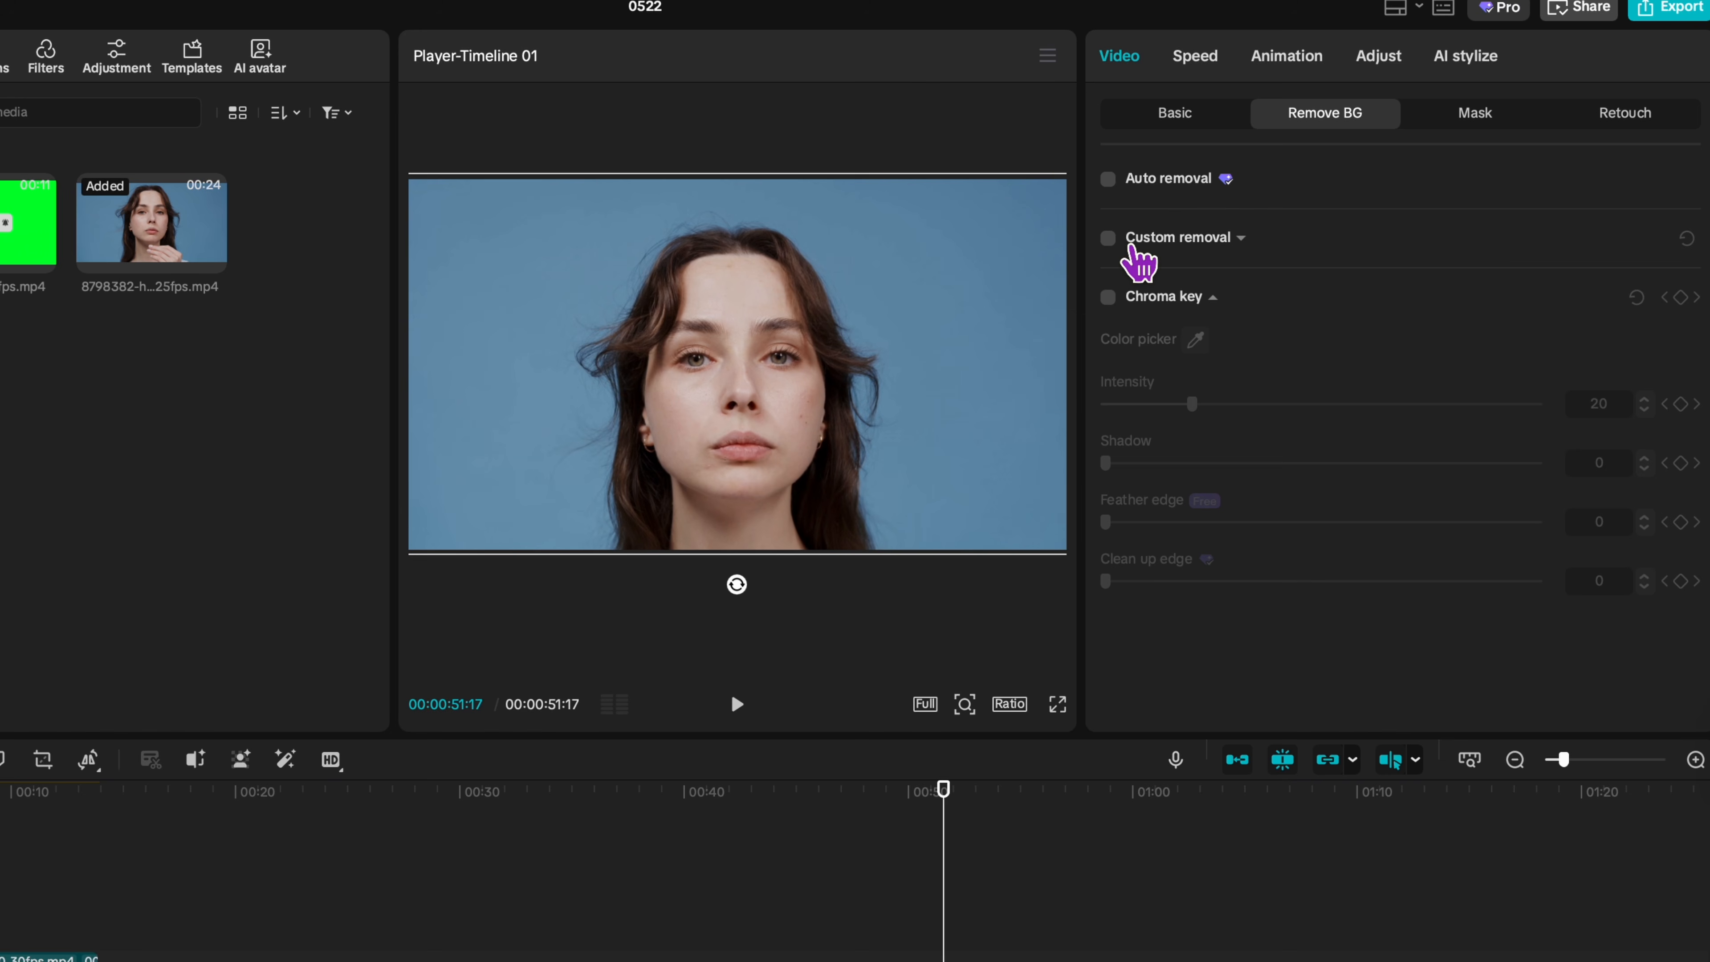
{"action": "left_click", "coordinate": [1133, 247]}
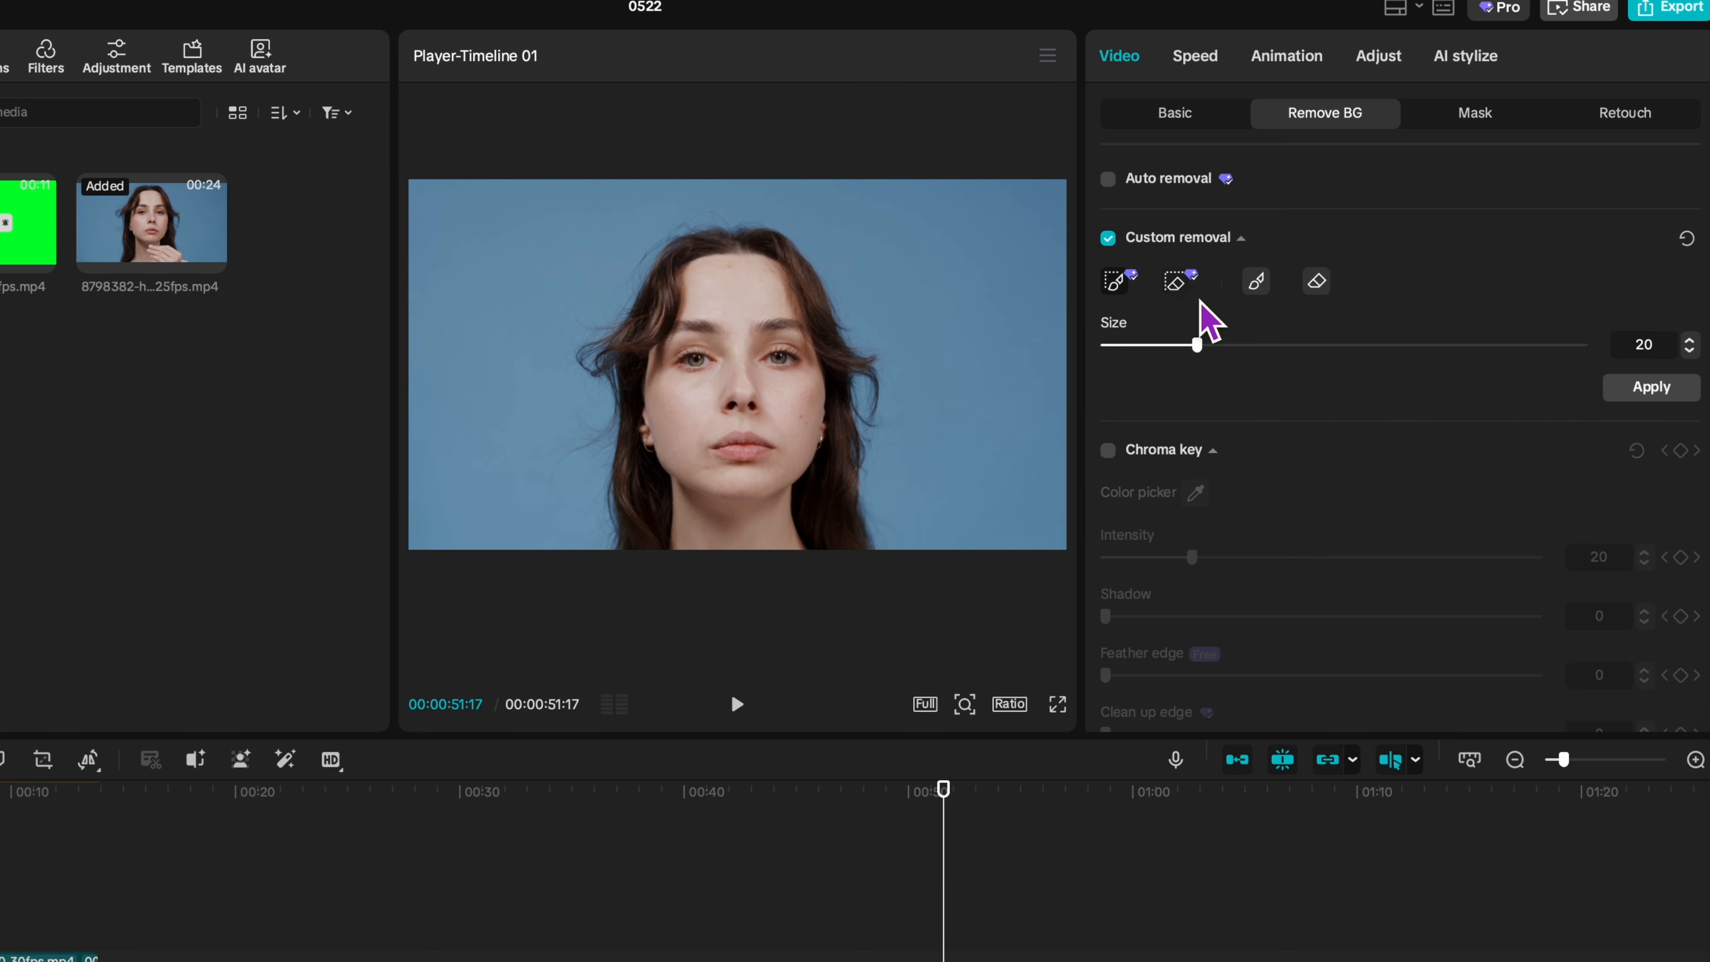
{"action": "left_click", "coordinate": [1115, 281]}
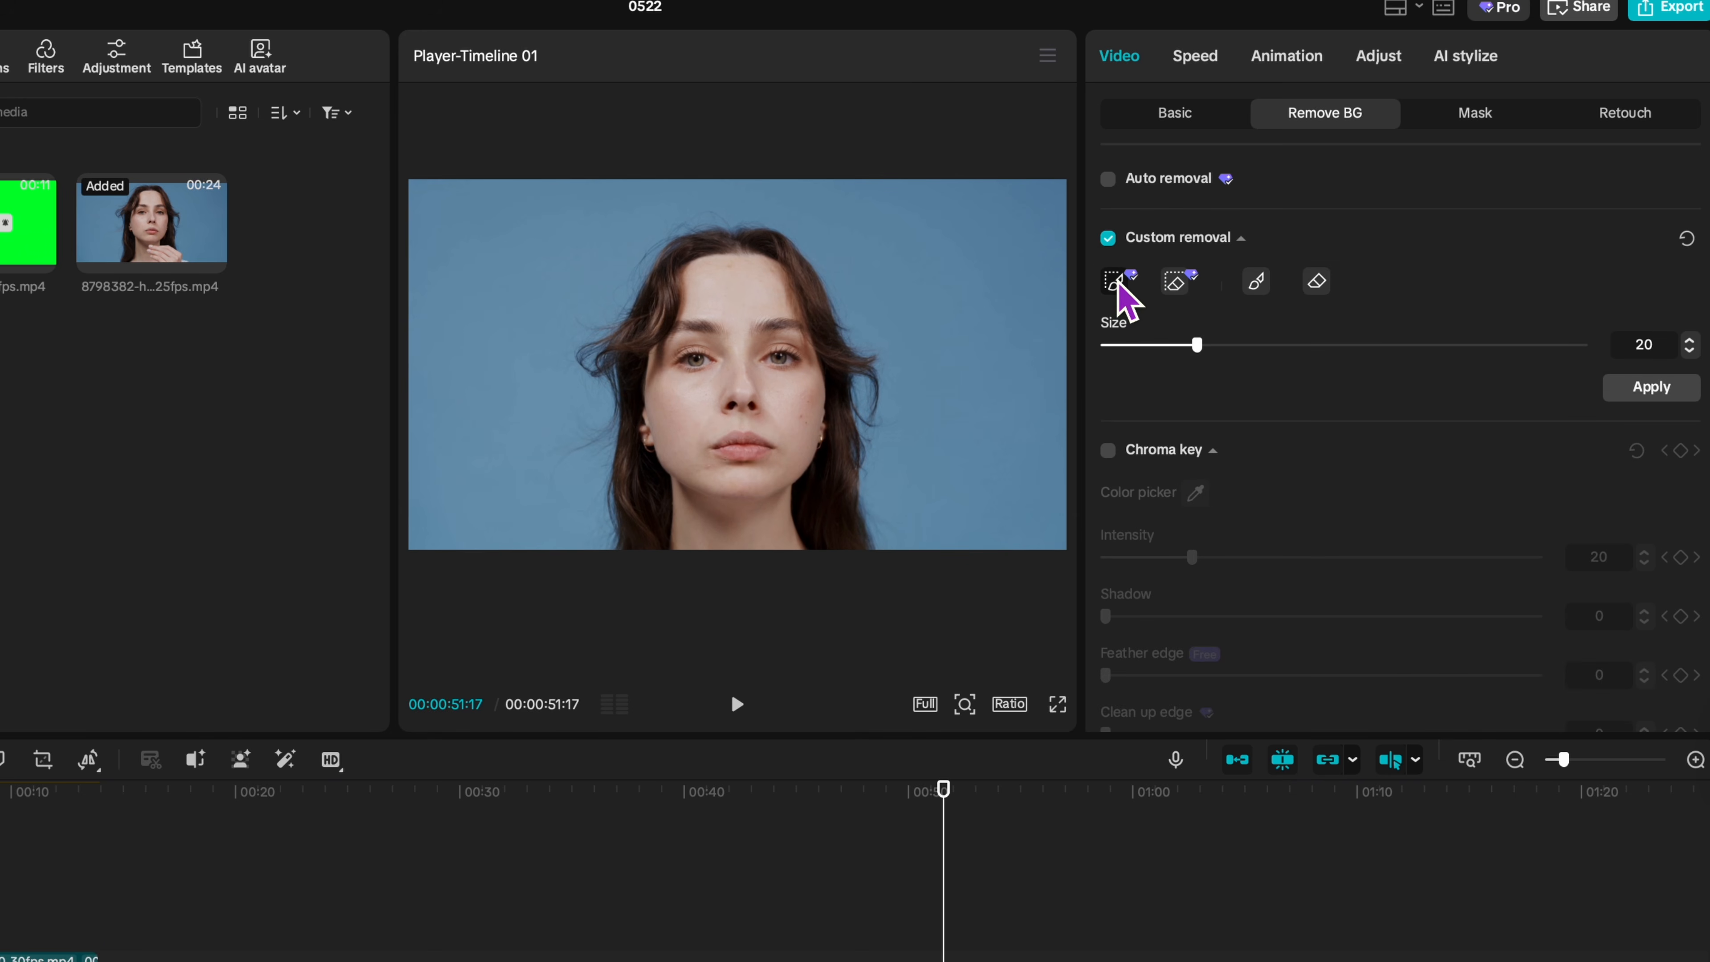
{"action": "left_click_drag", "start_coordinate": [765, 259], "coordinate": [747, 352]}
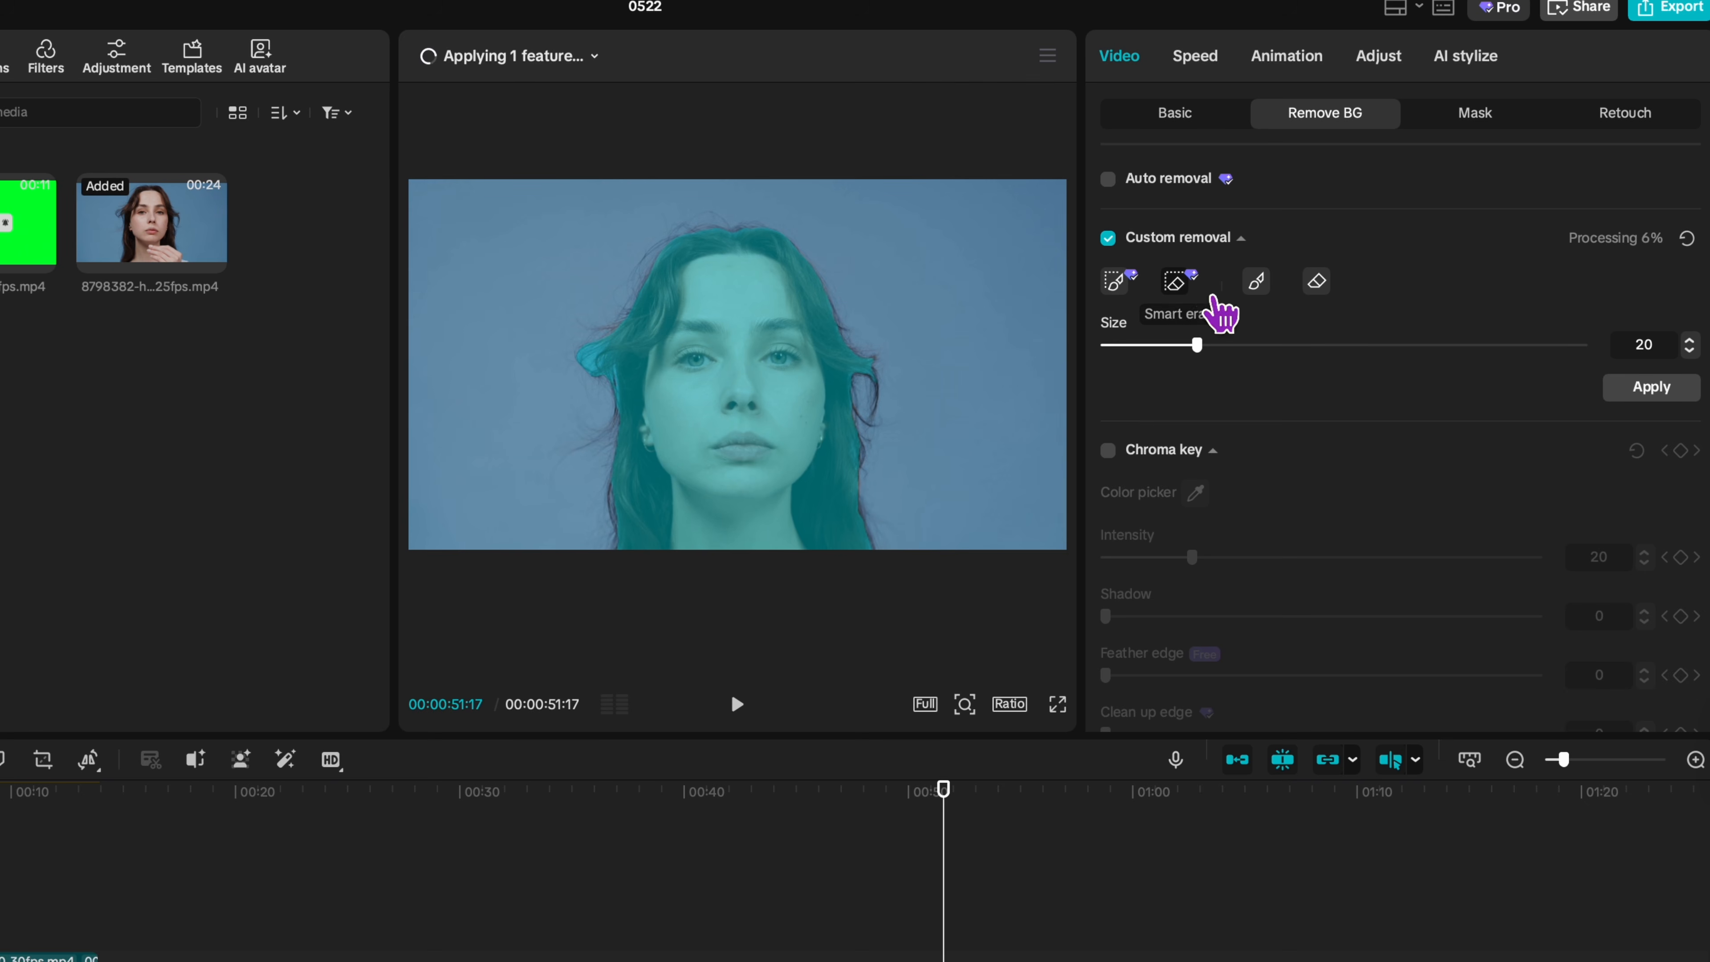
{"action": "left_click_drag", "start_coordinate": [914, 298], "coordinate": [956, 371]}
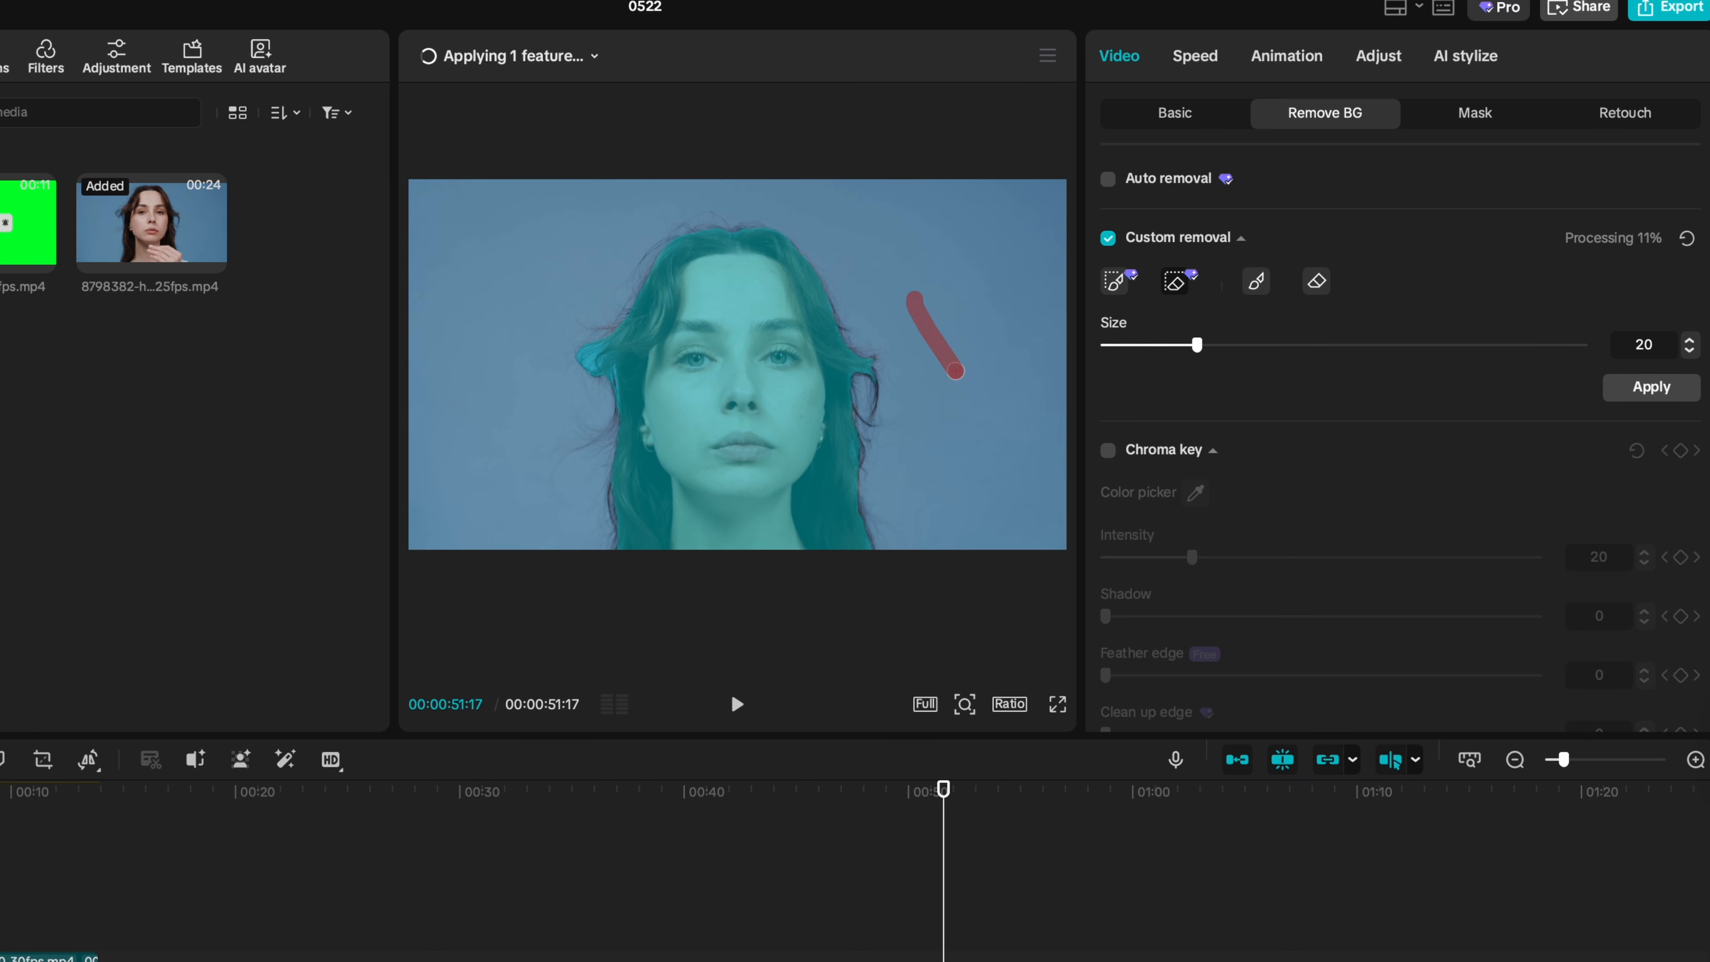
{"action": "mouse_move", "coordinate": [897, 297]}
{"action": "left_mouse_down"}
{"action": "mouse_move", "coordinate": [820, 235]}
{"action": "mouse_move", "coordinate": [648, 194]}
{"action": "mouse_move", "coordinate": [591, 223]}
{"action": "mouse_move", "coordinate": [553, 393]}
{"action": "left_mouse_up"}
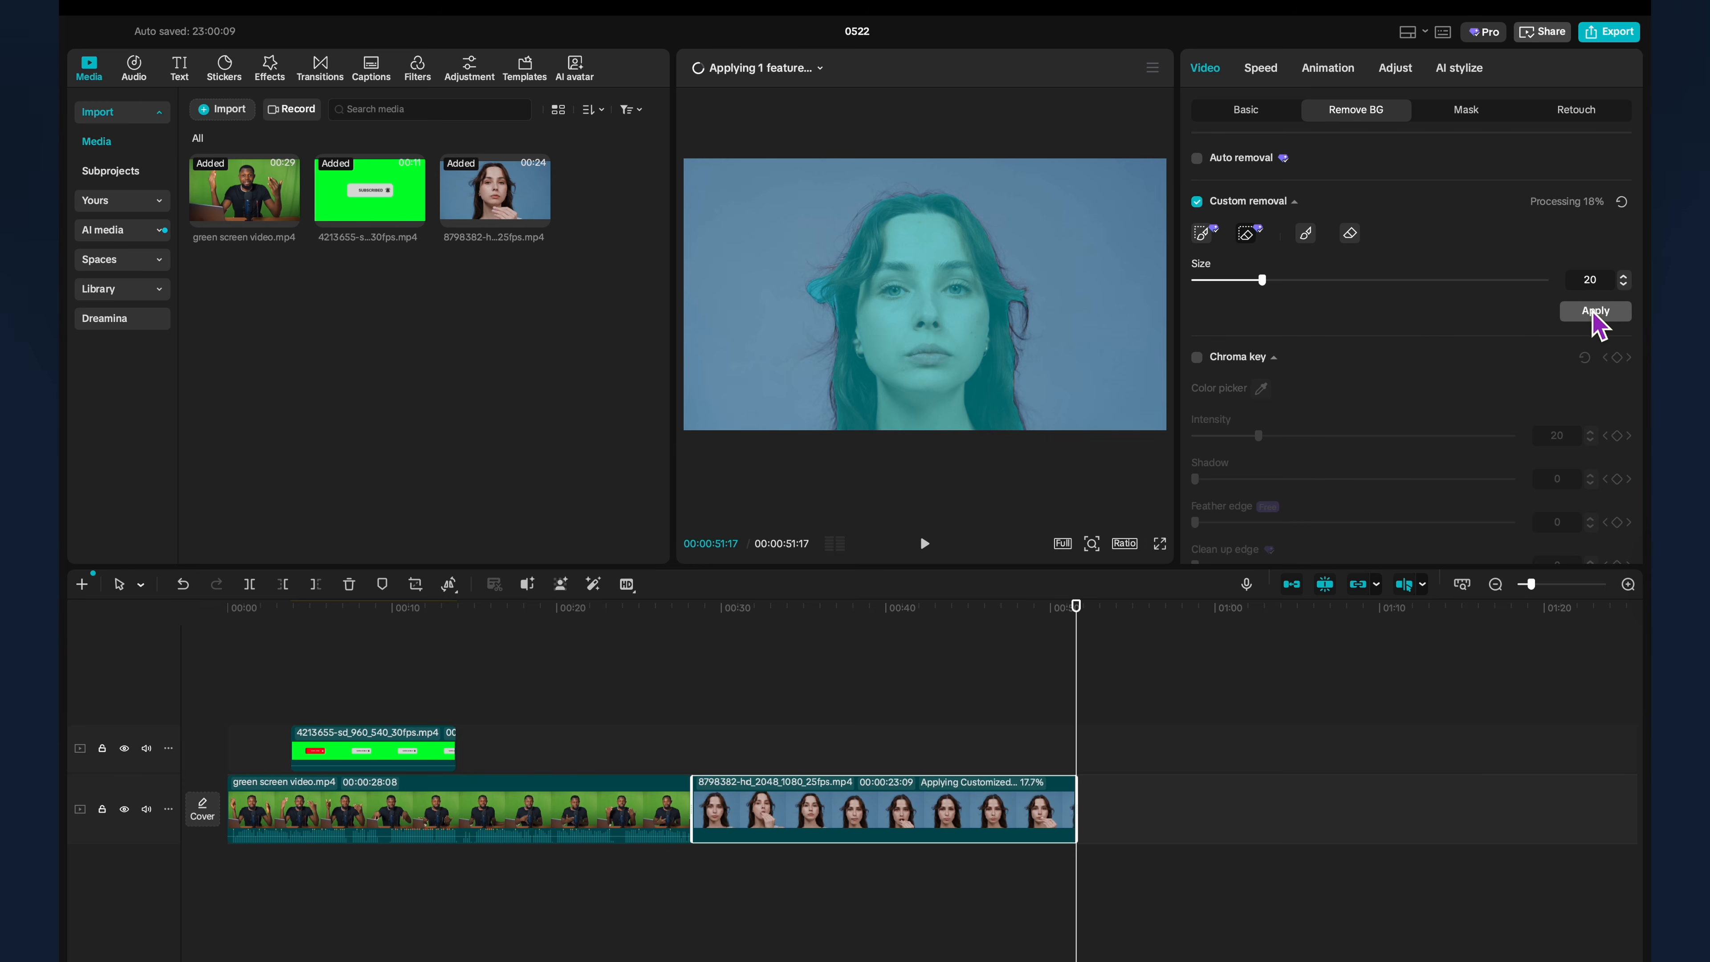
{"action": "left_click", "coordinate": [1595, 312]}
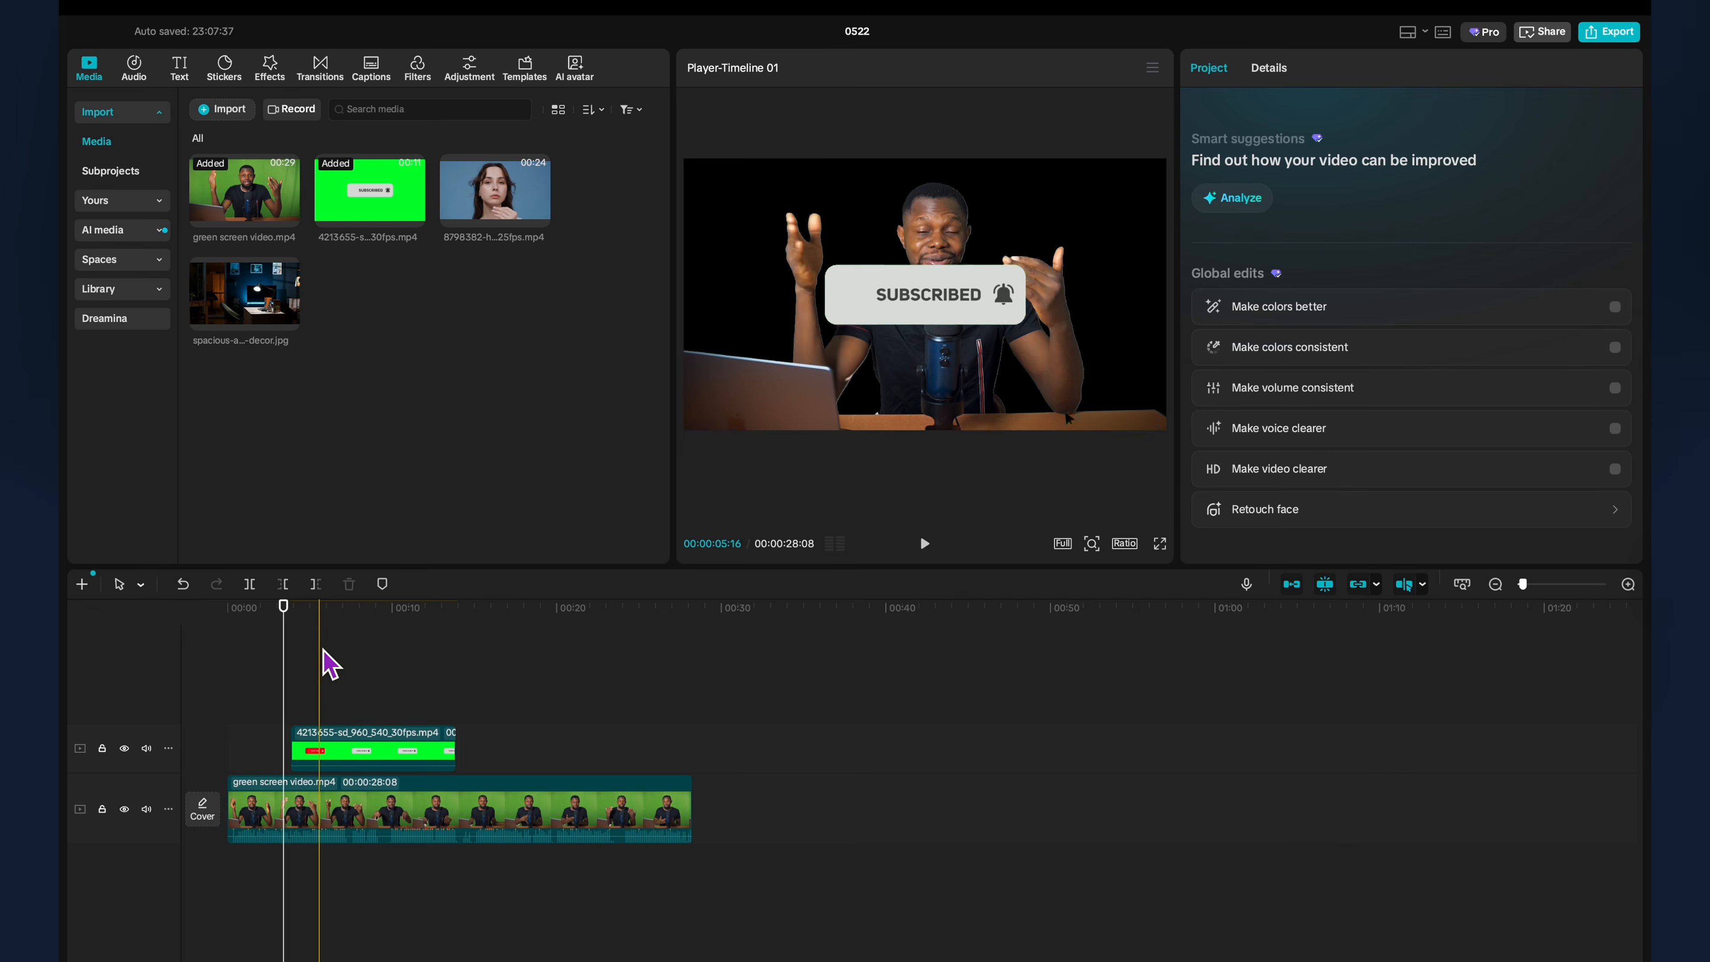
Move the subscribe and green screen clips up one track each and place the apartment image beneath them on the main track.
{"action": "left_click", "coordinate": [305, 646]}
{"action": "left_click_drag", "start_coordinate": [300, 609], "coordinate": [546, 679]}
{"action": "left_click", "coordinate": [783, 840]}
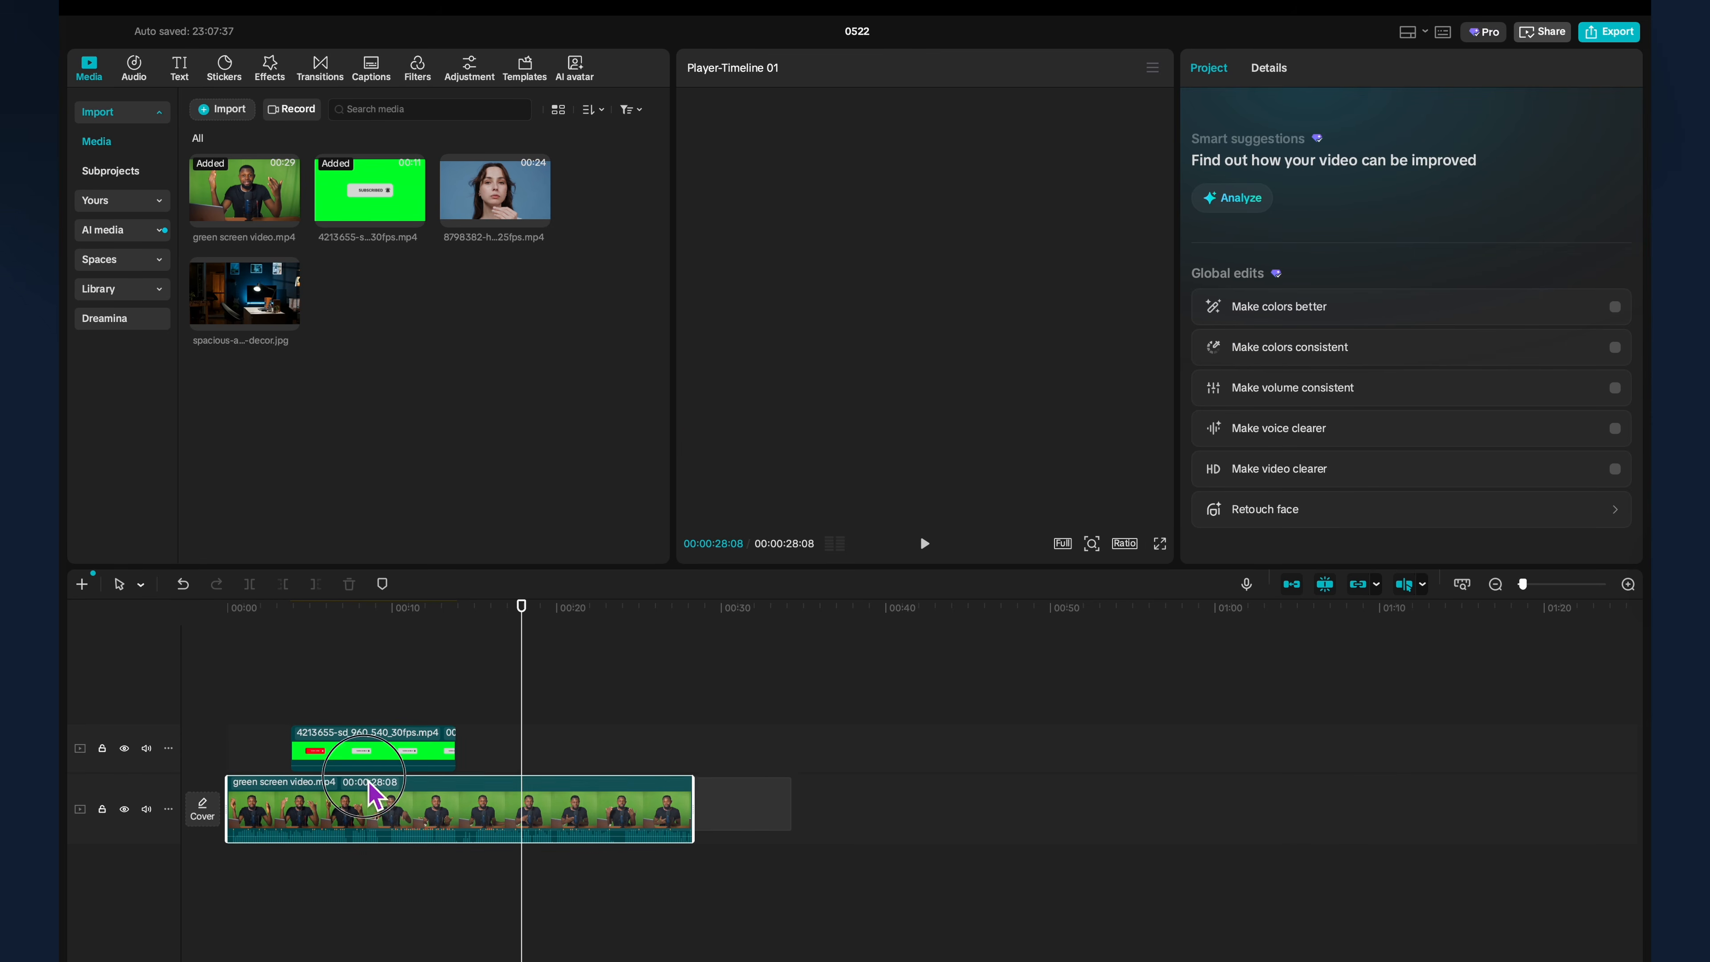
{"action": "left_click", "coordinate": [352, 751]}
{"action": "left_click_drag", "start_coordinate": [356, 761], "coordinate": [352, 695]}
{"action": "left_click_drag", "start_coordinate": [249, 294], "coordinate": [694, 839]}
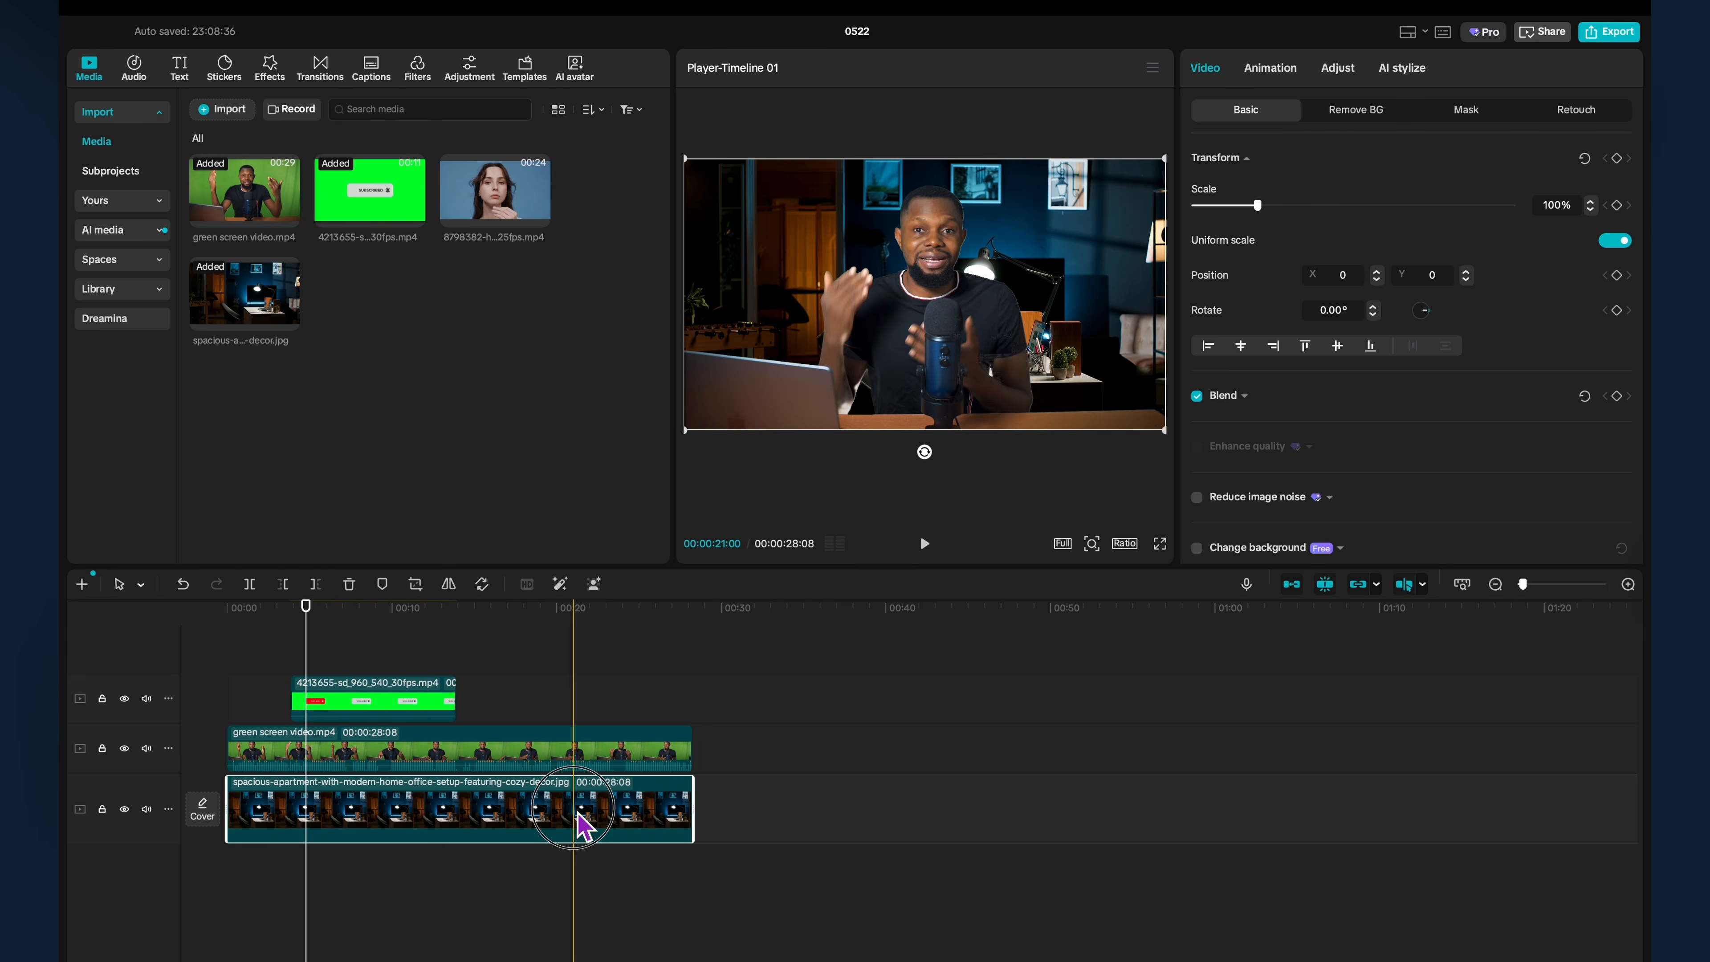
Search the effects for "BLUR" and apply the first Blur video effect to the apartment background image.
{"action": "left_click", "coordinate": [276, 72]}
{"action": "left_click", "coordinate": [286, 111]}
{"action": "type", "text": "UR"}
{"action": "key", "text": "Return"}
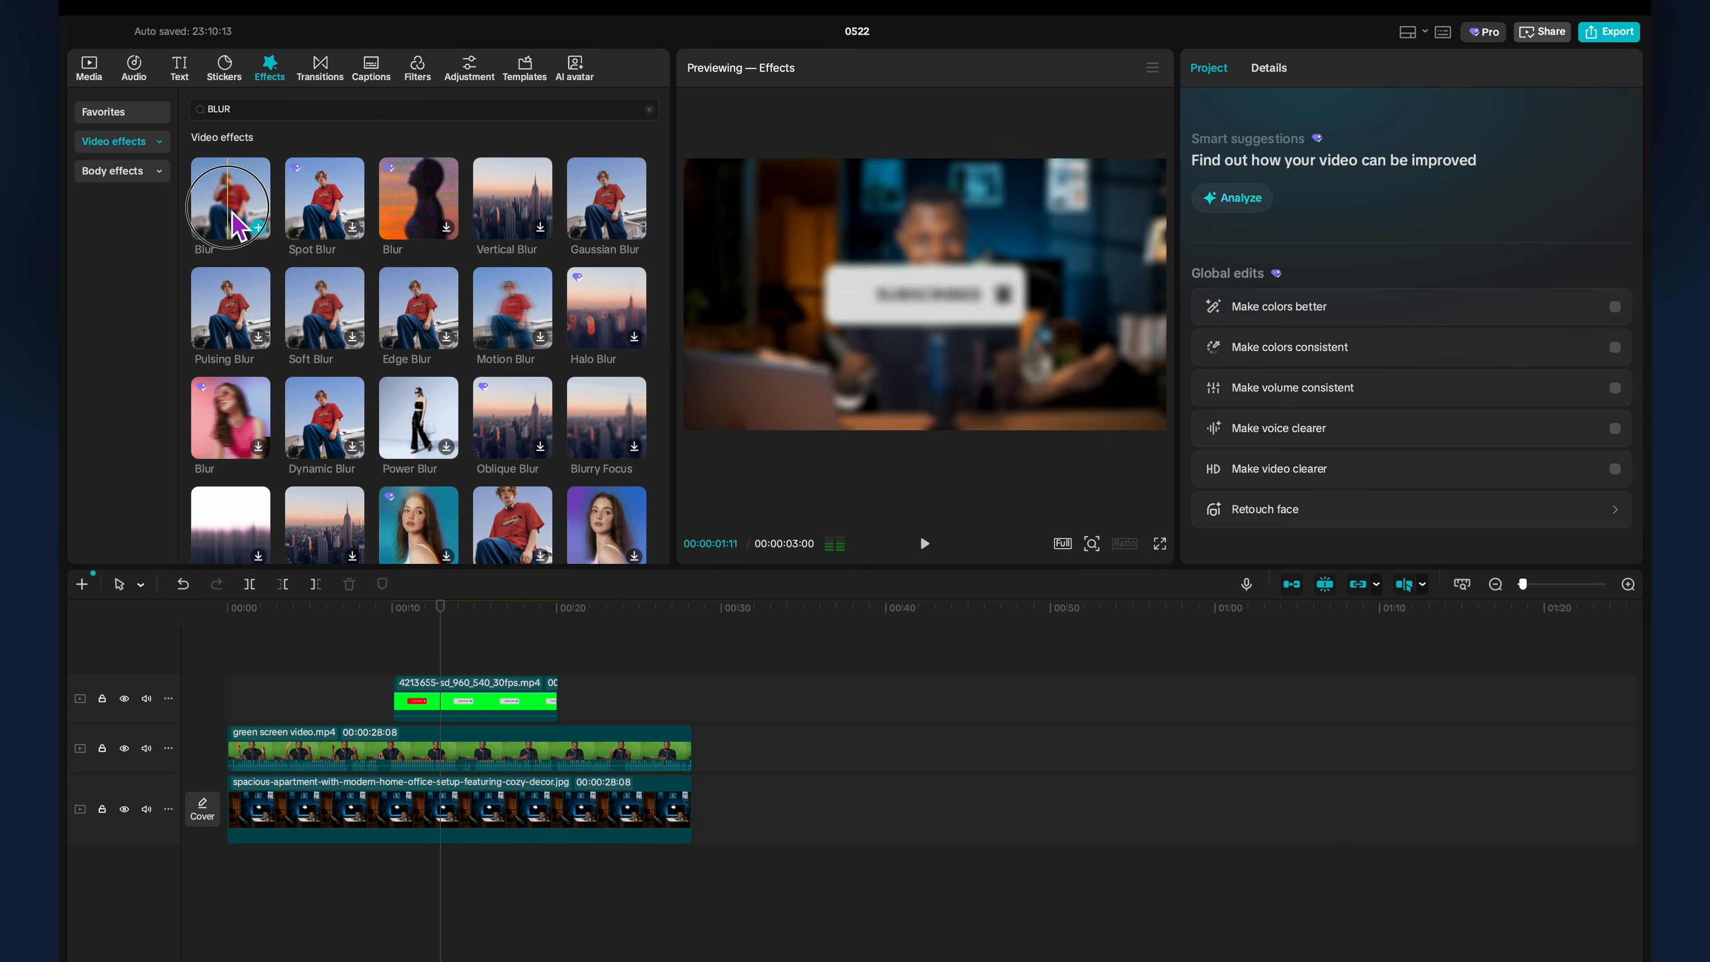
{"action": "left_click_drag", "start_coordinate": [230, 198], "coordinate": [320, 798]}
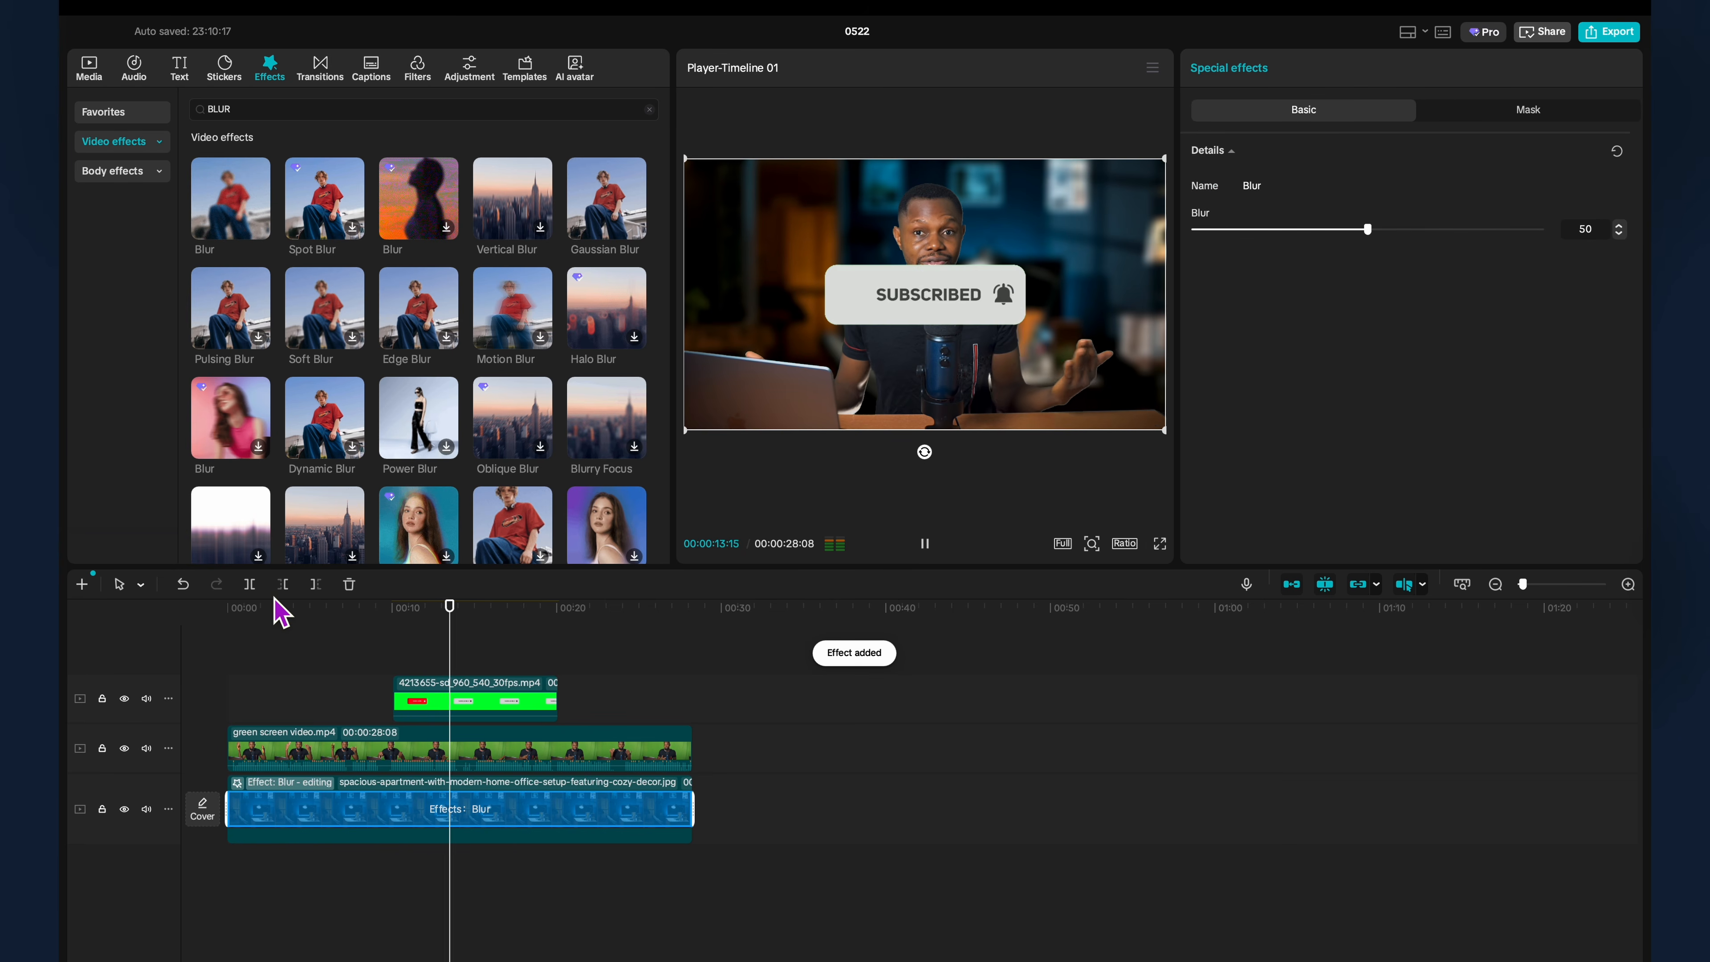
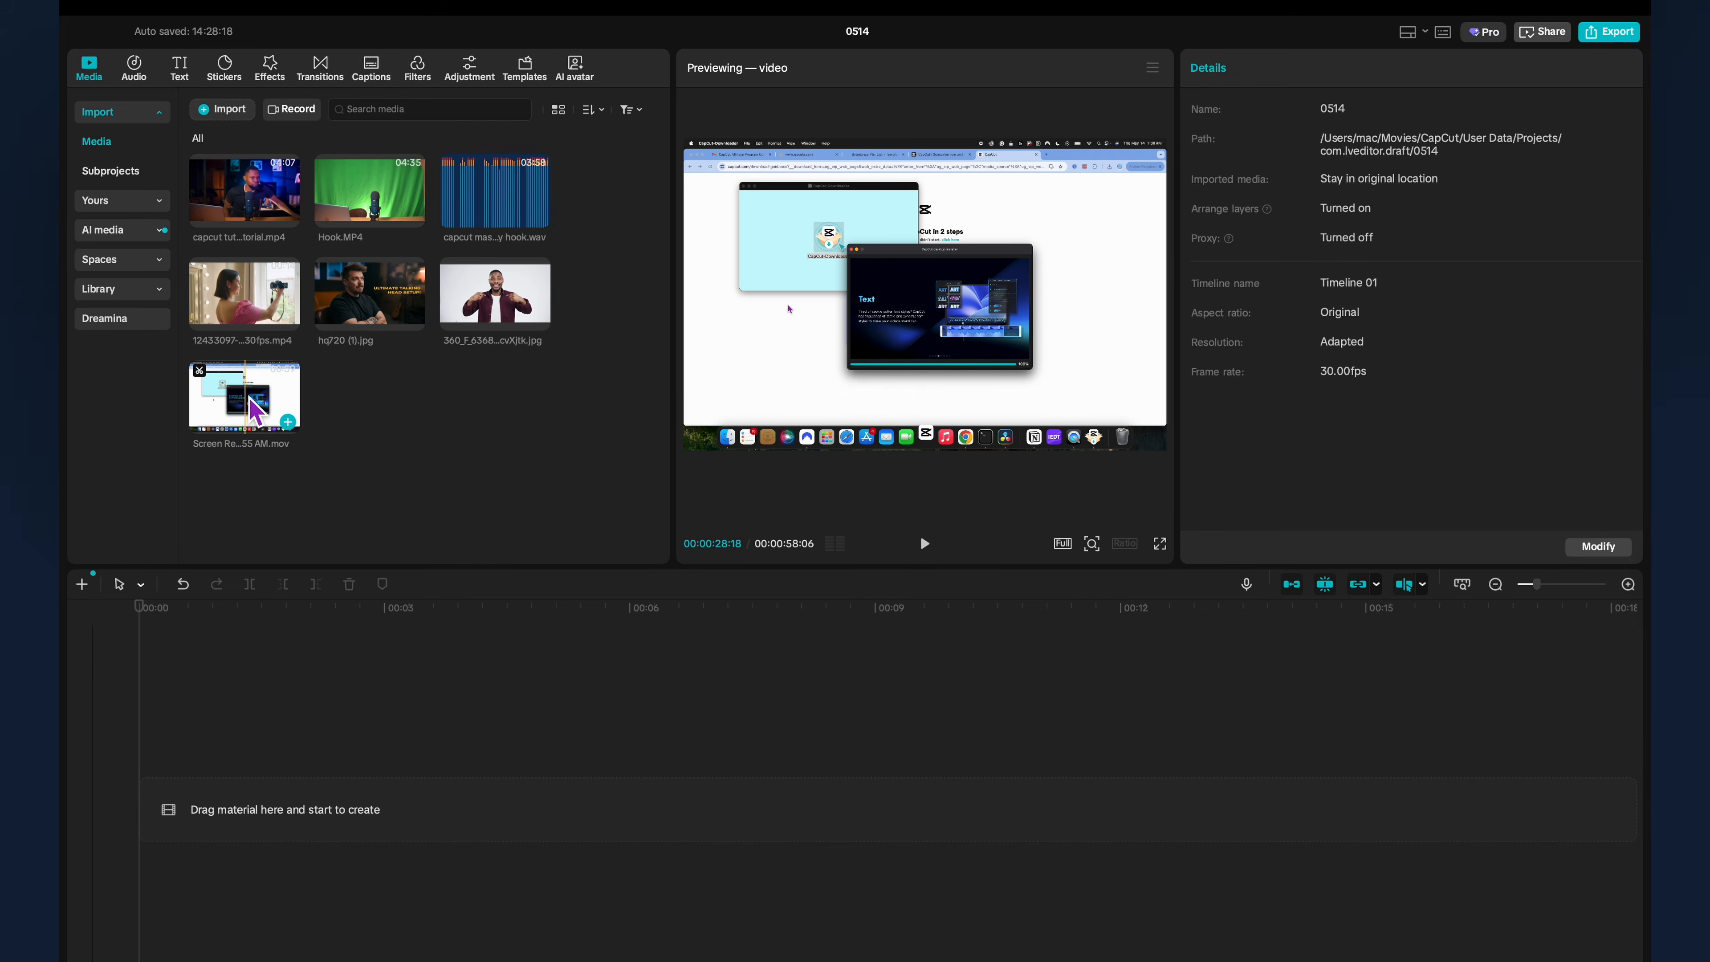
In project 0514, place the screen recording on the main track and the CapCut tutorial clip on the track above it.
{"action": "left_click_drag", "start_coordinate": [265, 413], "coordinate": [214, 833]}
{"action": "left_click_drag", "start_coordinate": [242, 192], "coordinate": [229, 755]}
{"action": "left_click", "coordinate": [693, 617]}
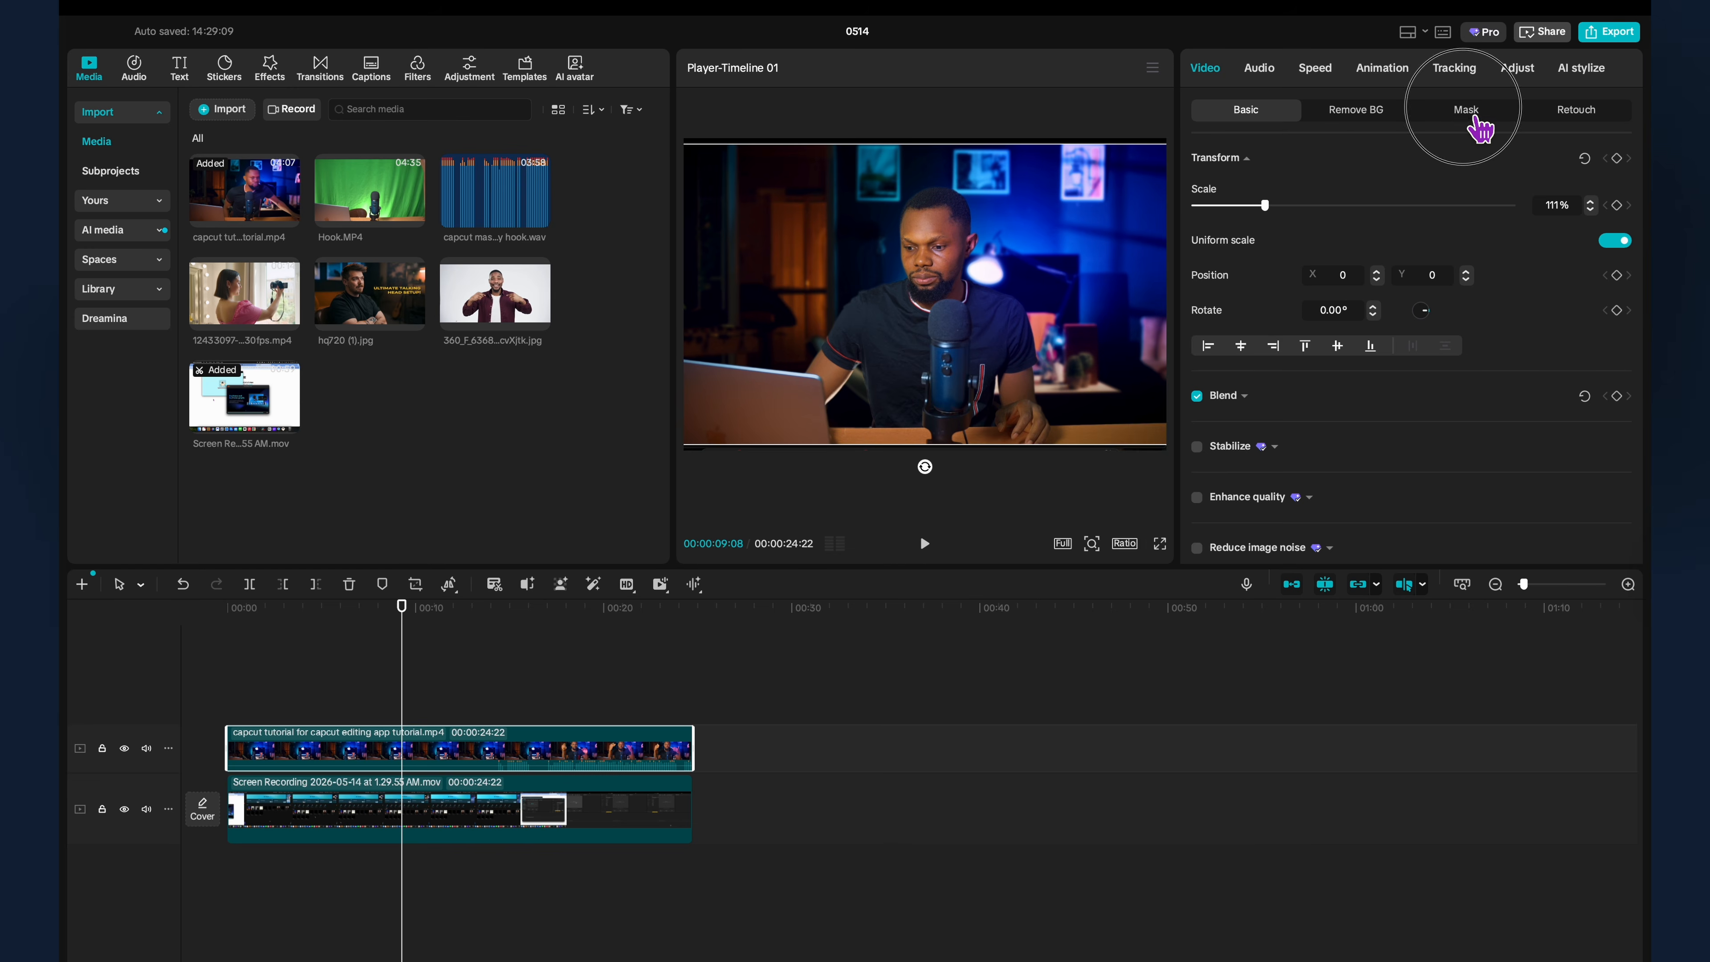
Add a mask to the overlaid tutorial clip, try the Split, Filmstrip, Rectangle, Stars, Heart, Text, Brush and Pen shapes, and settle on Circle.
{"action": "left_click", "coordinate": [1474, 120]}
{"action": "left_click", "coordinate": [1239, 195]}
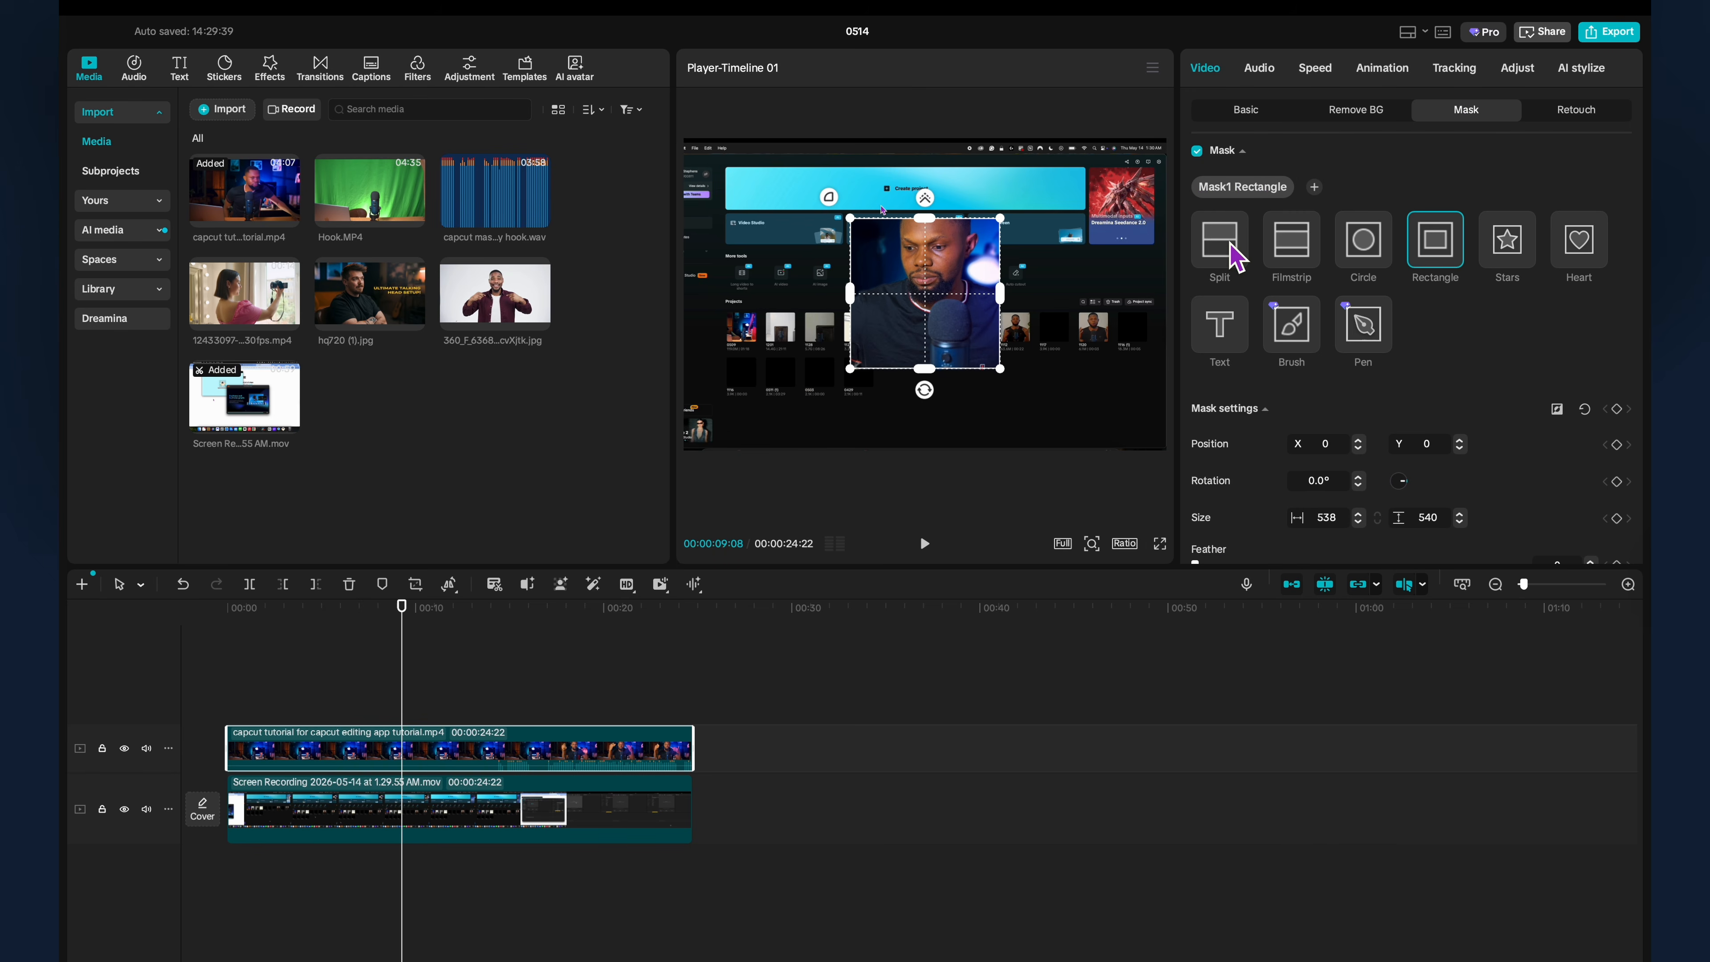
{"action": "left_click", "coordinate": [1234, 256]}
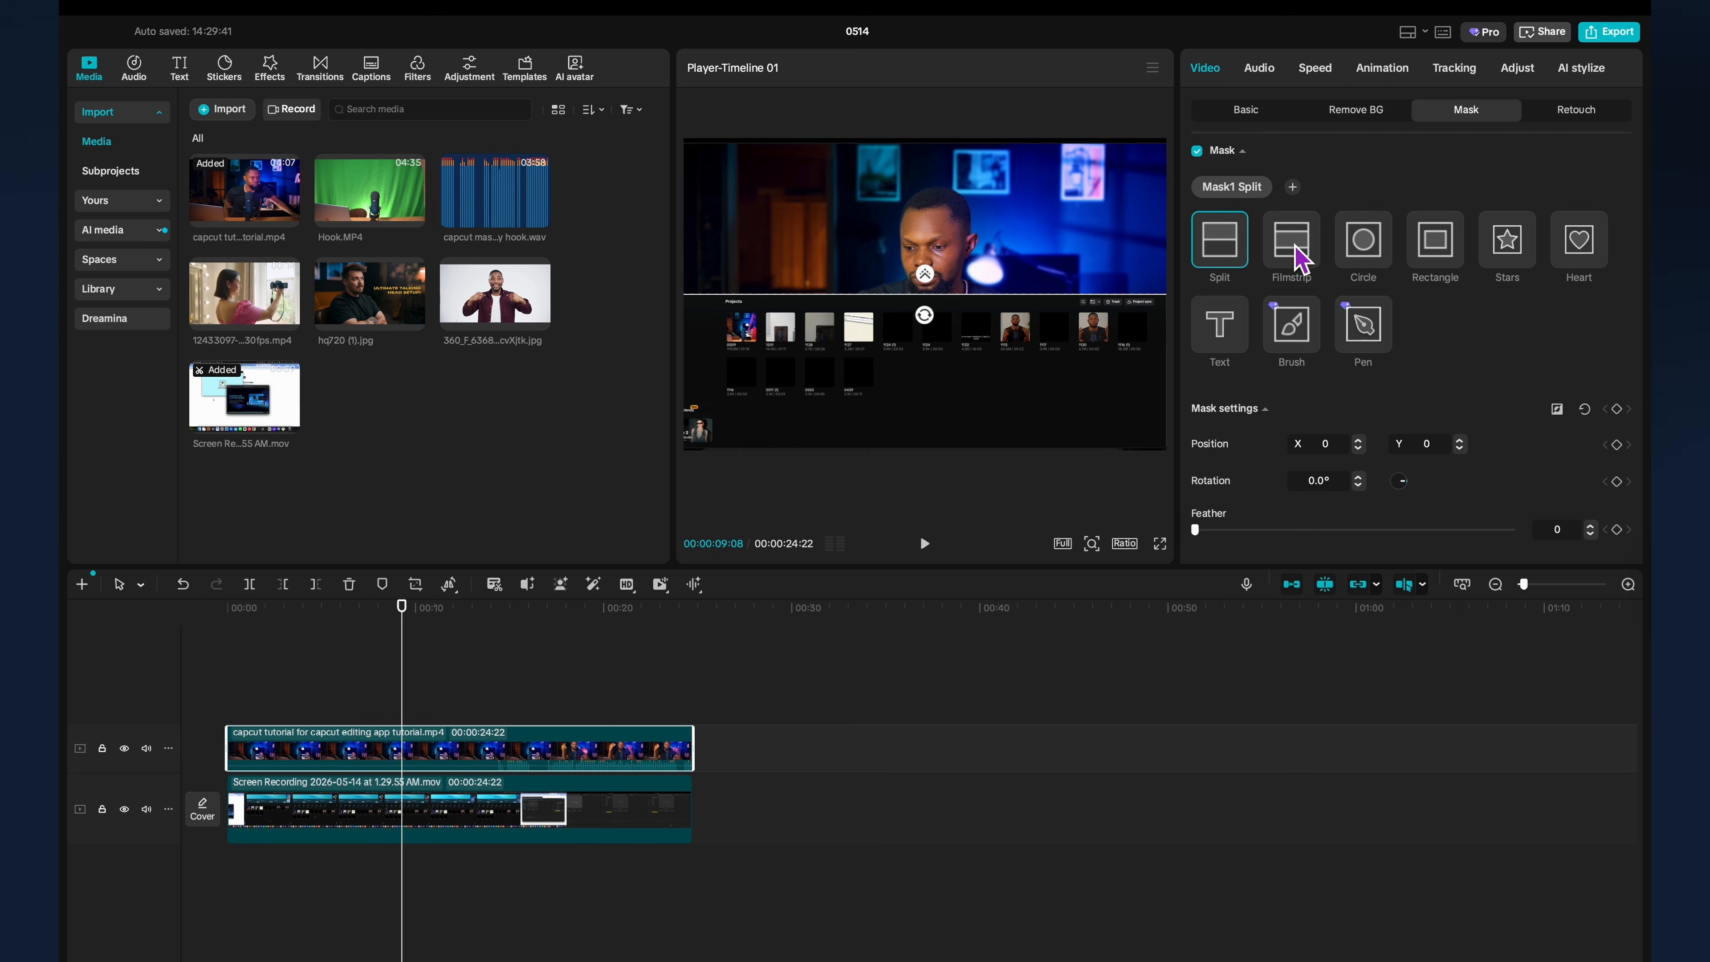
{"action": "left_click", "coordinate": [1296, 256]}
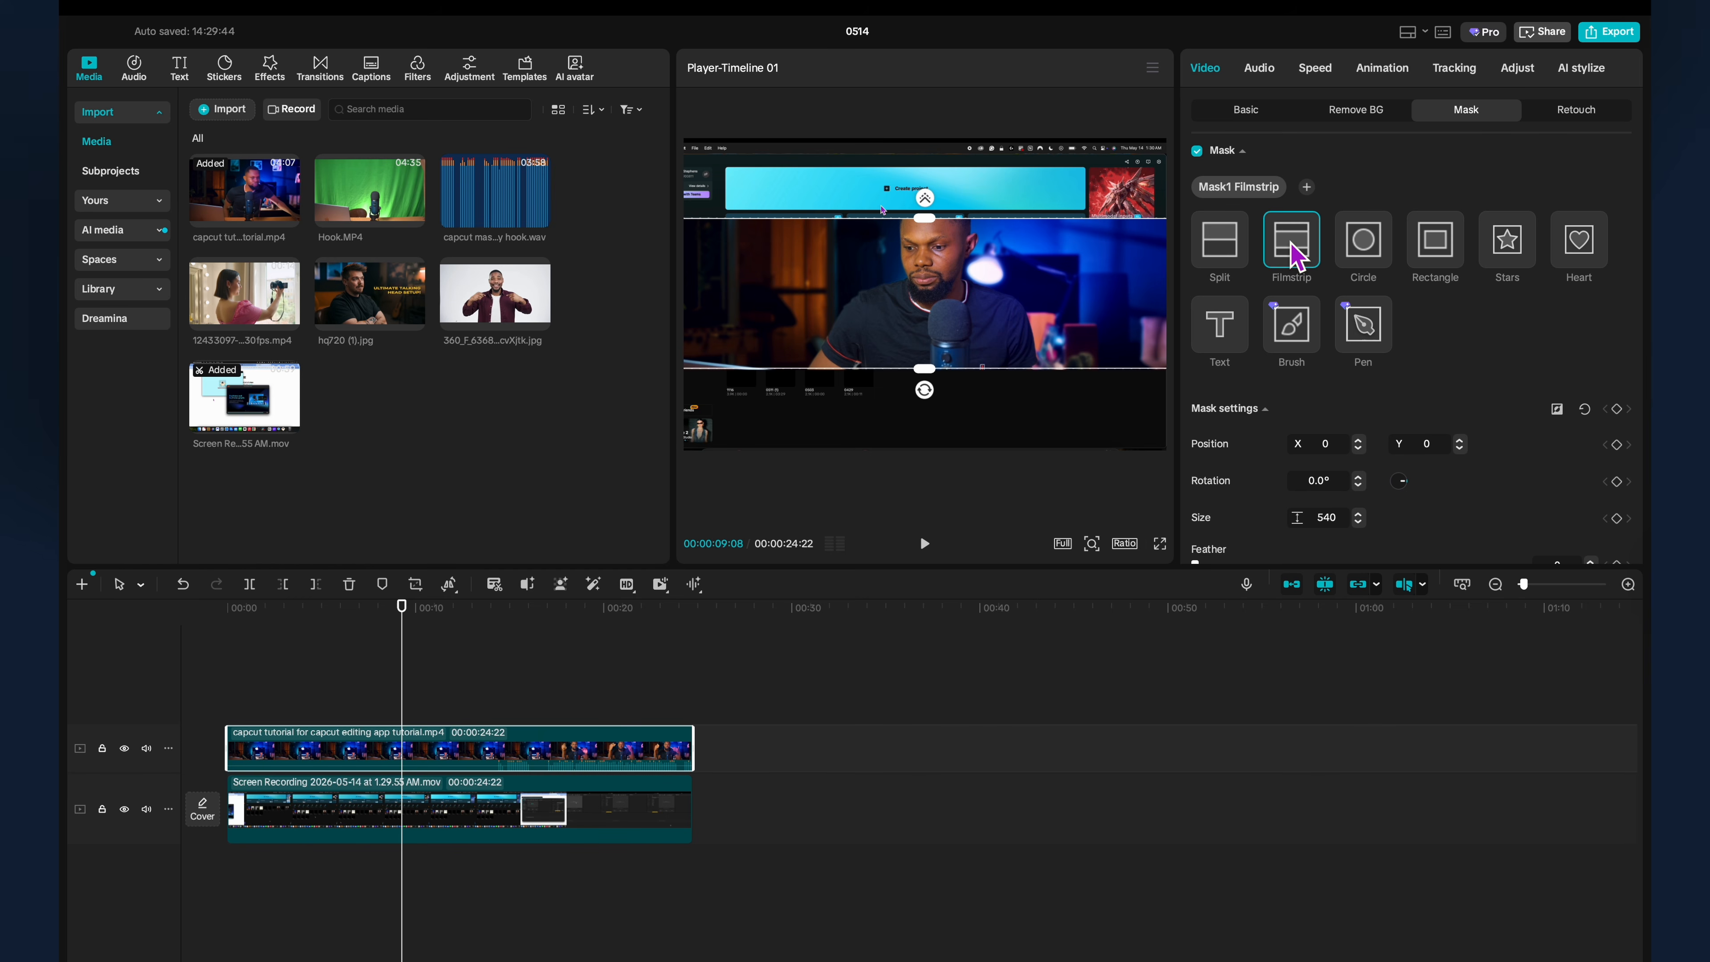
{"action": "left_click", "coordinate": [1366, 256]}
{"action": "left_click", "coordinate": [1438, 253]}
{"action": "left_click", "coordinate": [1508, 245]}
{"action": "left_click", "coordinate": [1594, 256]}
{"action": "left_click", "coordinate": [1232, 342]}
{"action": "left_click", "coordinate": [1303, 340]}
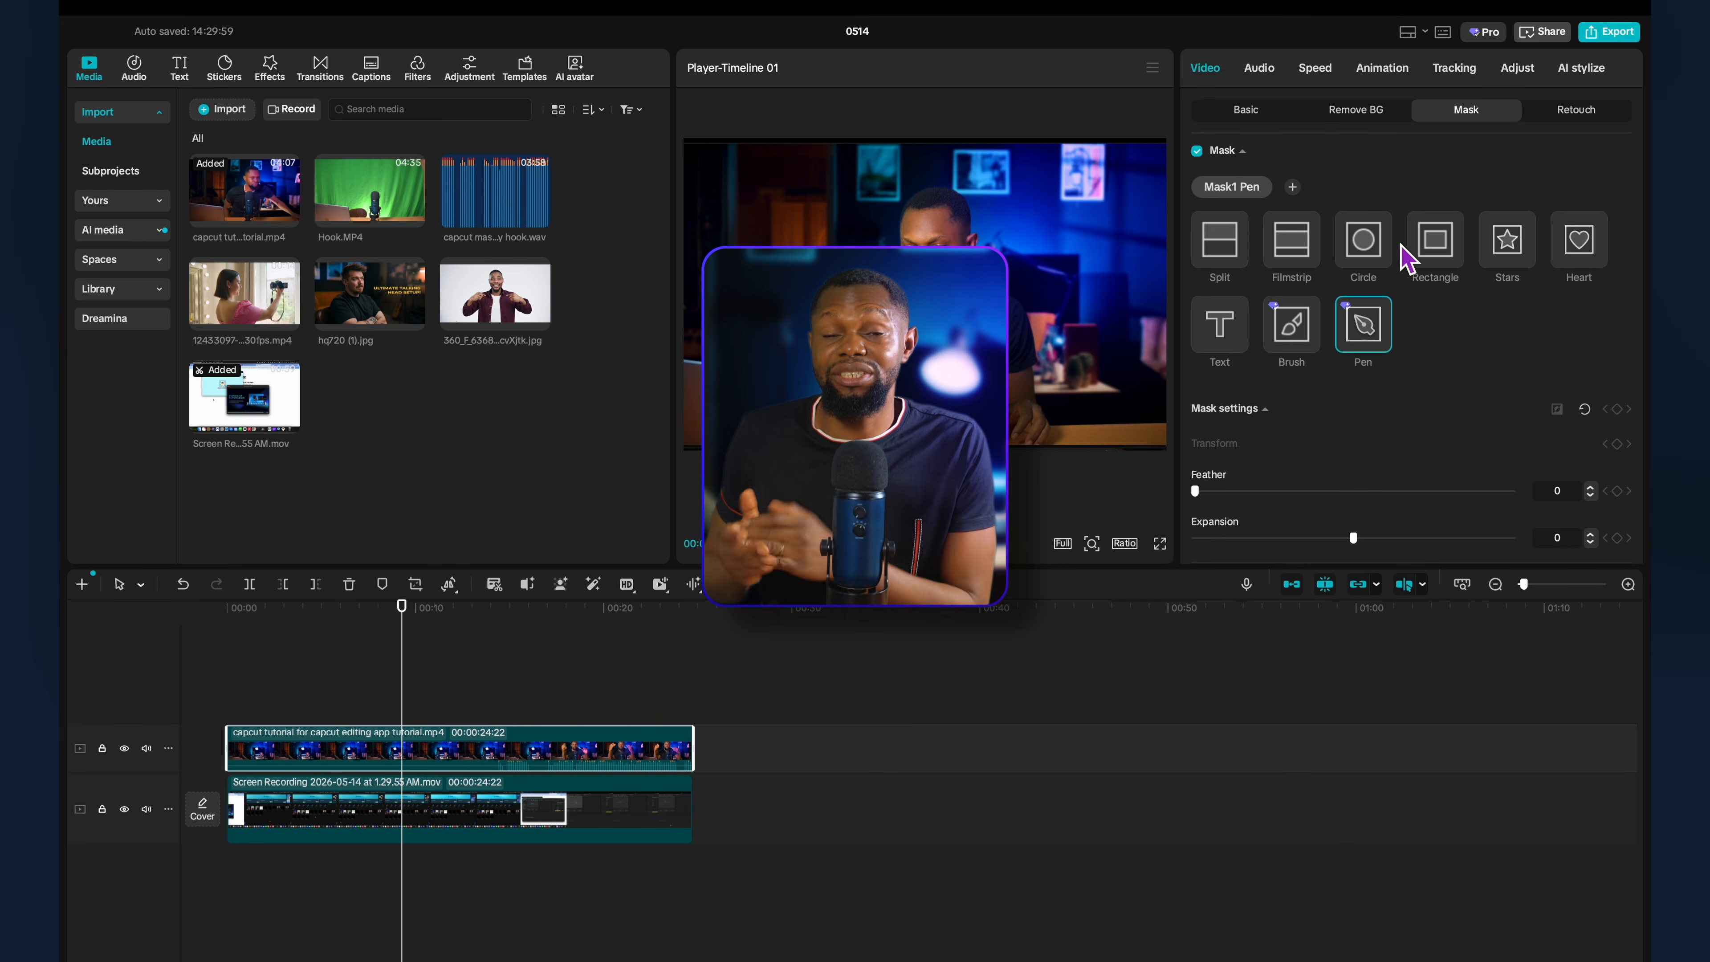
{"action": "left_click", "coordinate": [1437, 247]}
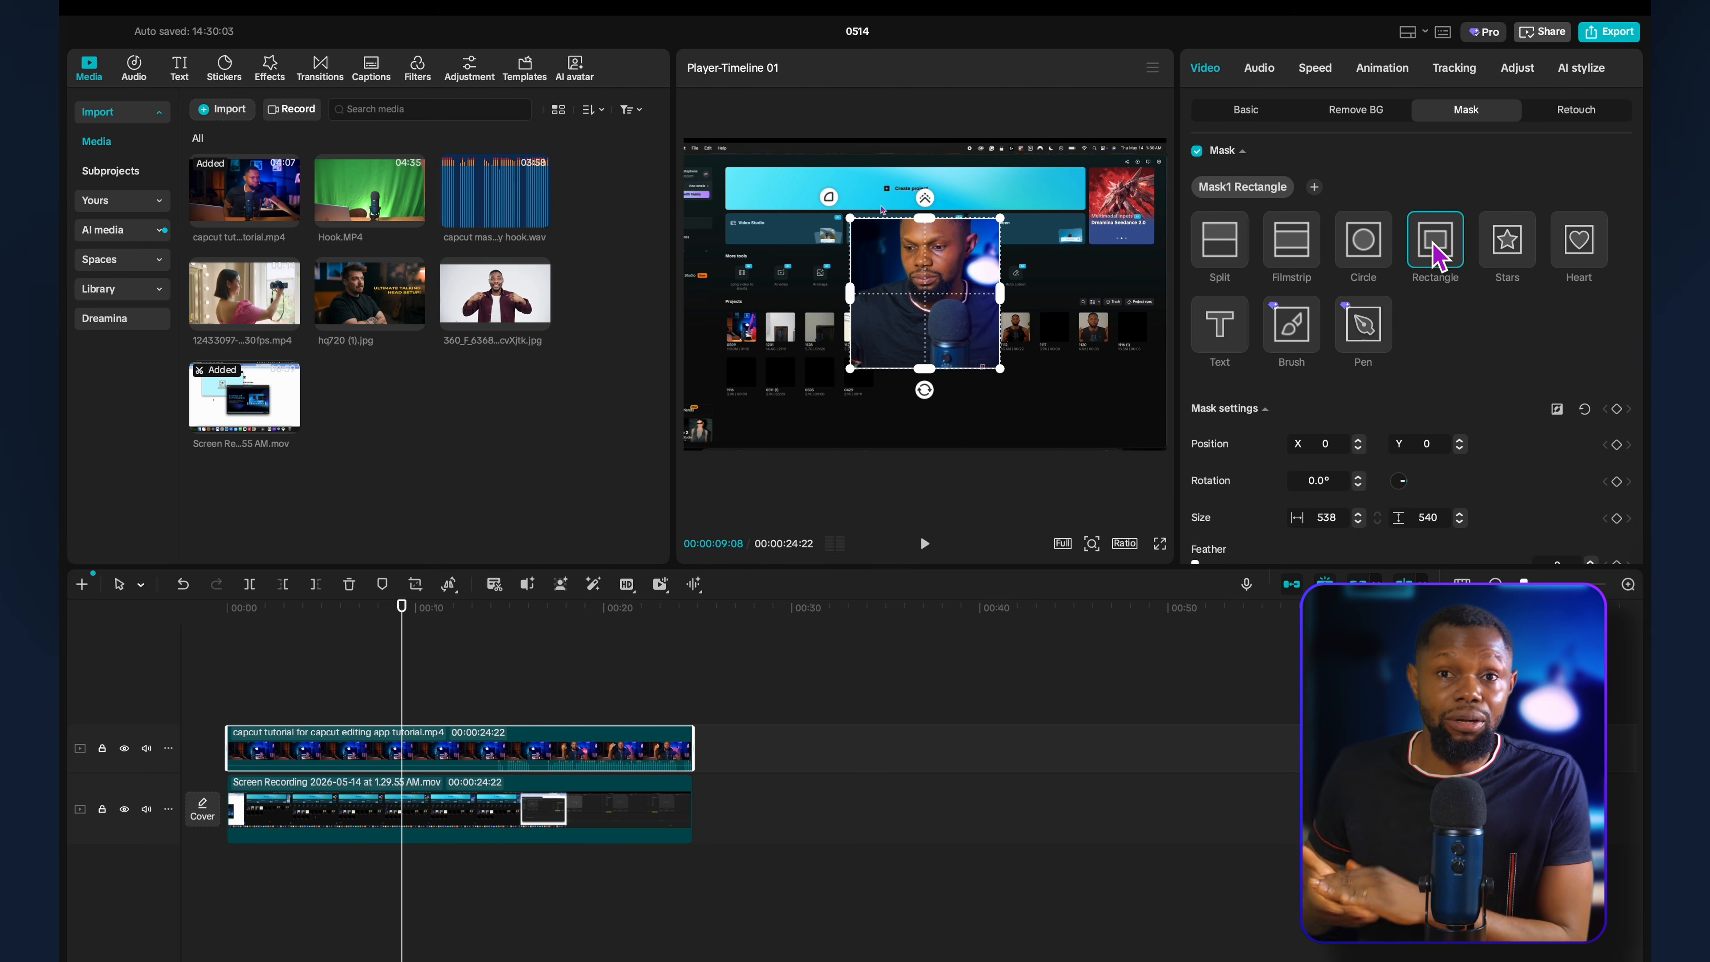
{"action": "left_click", "coordinate": [1365, 245]}
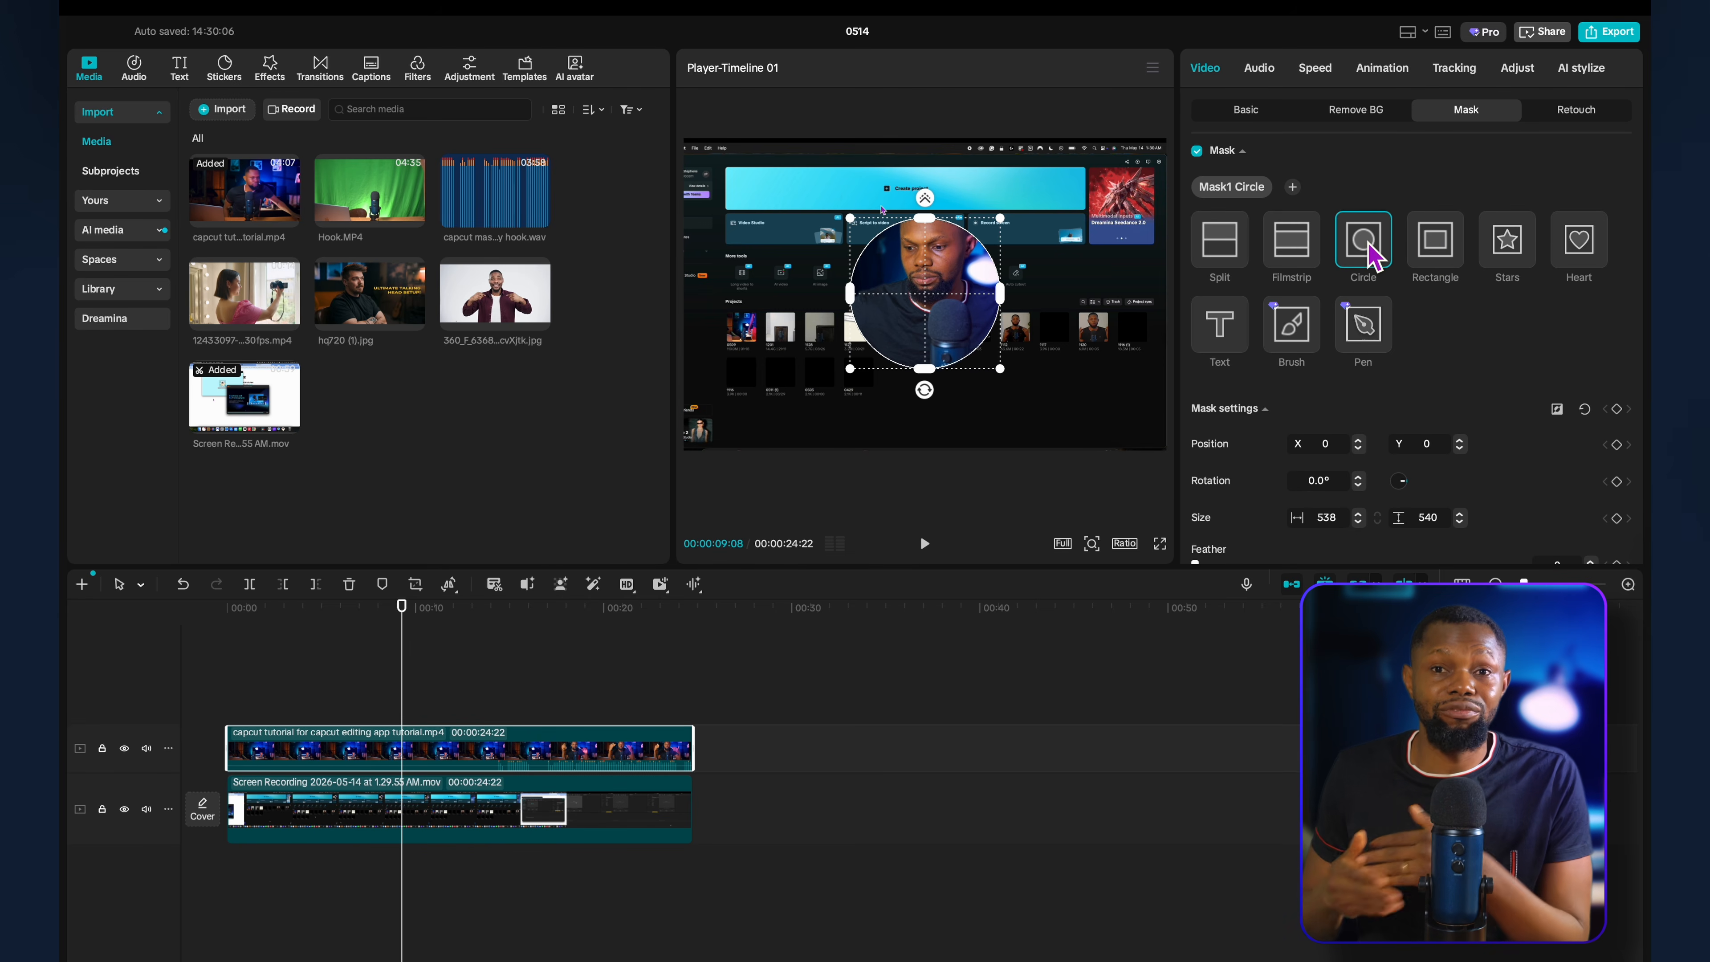
Switch the tutorial clip's mask to Rectangle, centre it over the speaker's face, and enlarge it to about 595 by 640.
{"action": "left_click_drag", "start_coordinate": [943, 317], "coordinate": [937, 271]}
{"action": "left_click", "coordinate": [1441, 256]}
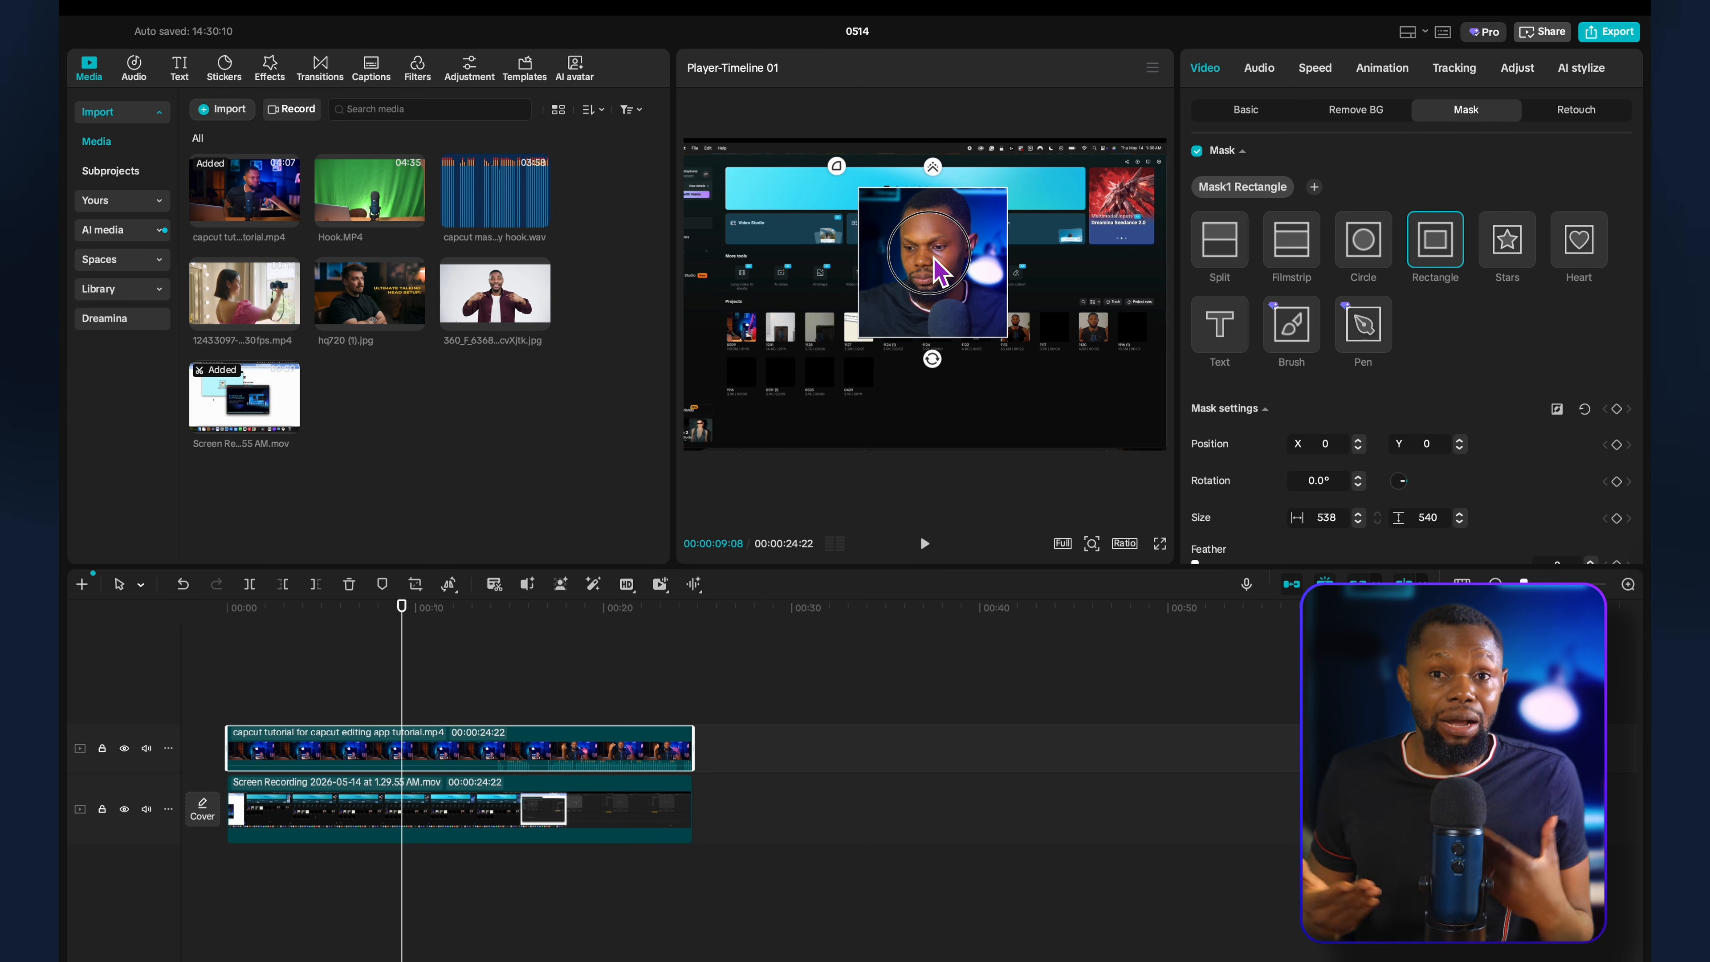
{"action": "mouse_move", "coordinate": [935, 272]}
{"action": "left_mouse_down"}
{"action": "mouse_move", "coordinate": [931, 322]}
{"action": "mouse_move", "coordinate": [932, 252]}
{"action": "left_mouse_up"}
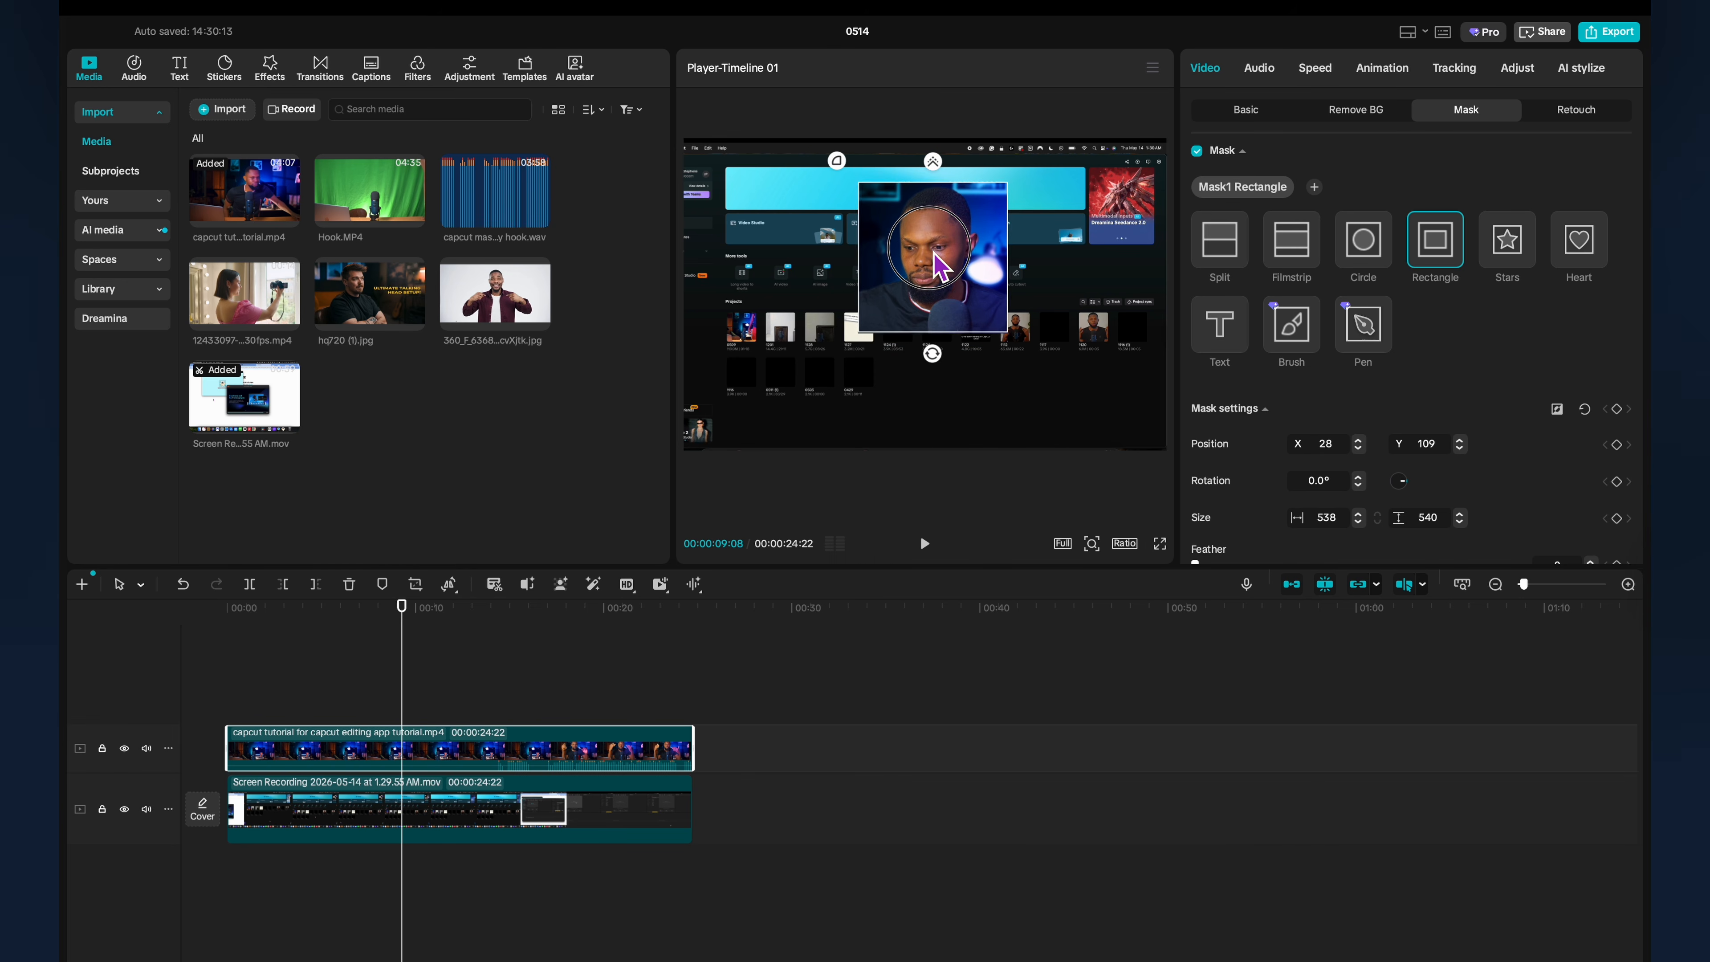
{"action": "left_click_drag", "start_coordinate": [869, 331], "coordinate": [853, 355]}
Round the rectangle mask's corners to 21 and keep its feather at 0.
{"action": "scroll", "coordinate": [1367, 404], "scroll_direction": "down", "scroll_amount": 3}
{"action": "left_click_drag", "start_coordinate": [1196, 475], "coordinate": [1259, 474]}
{"action": "left_click_drag", "start_coordinate": [1196, 428], "coordinate": [1156, 421]}
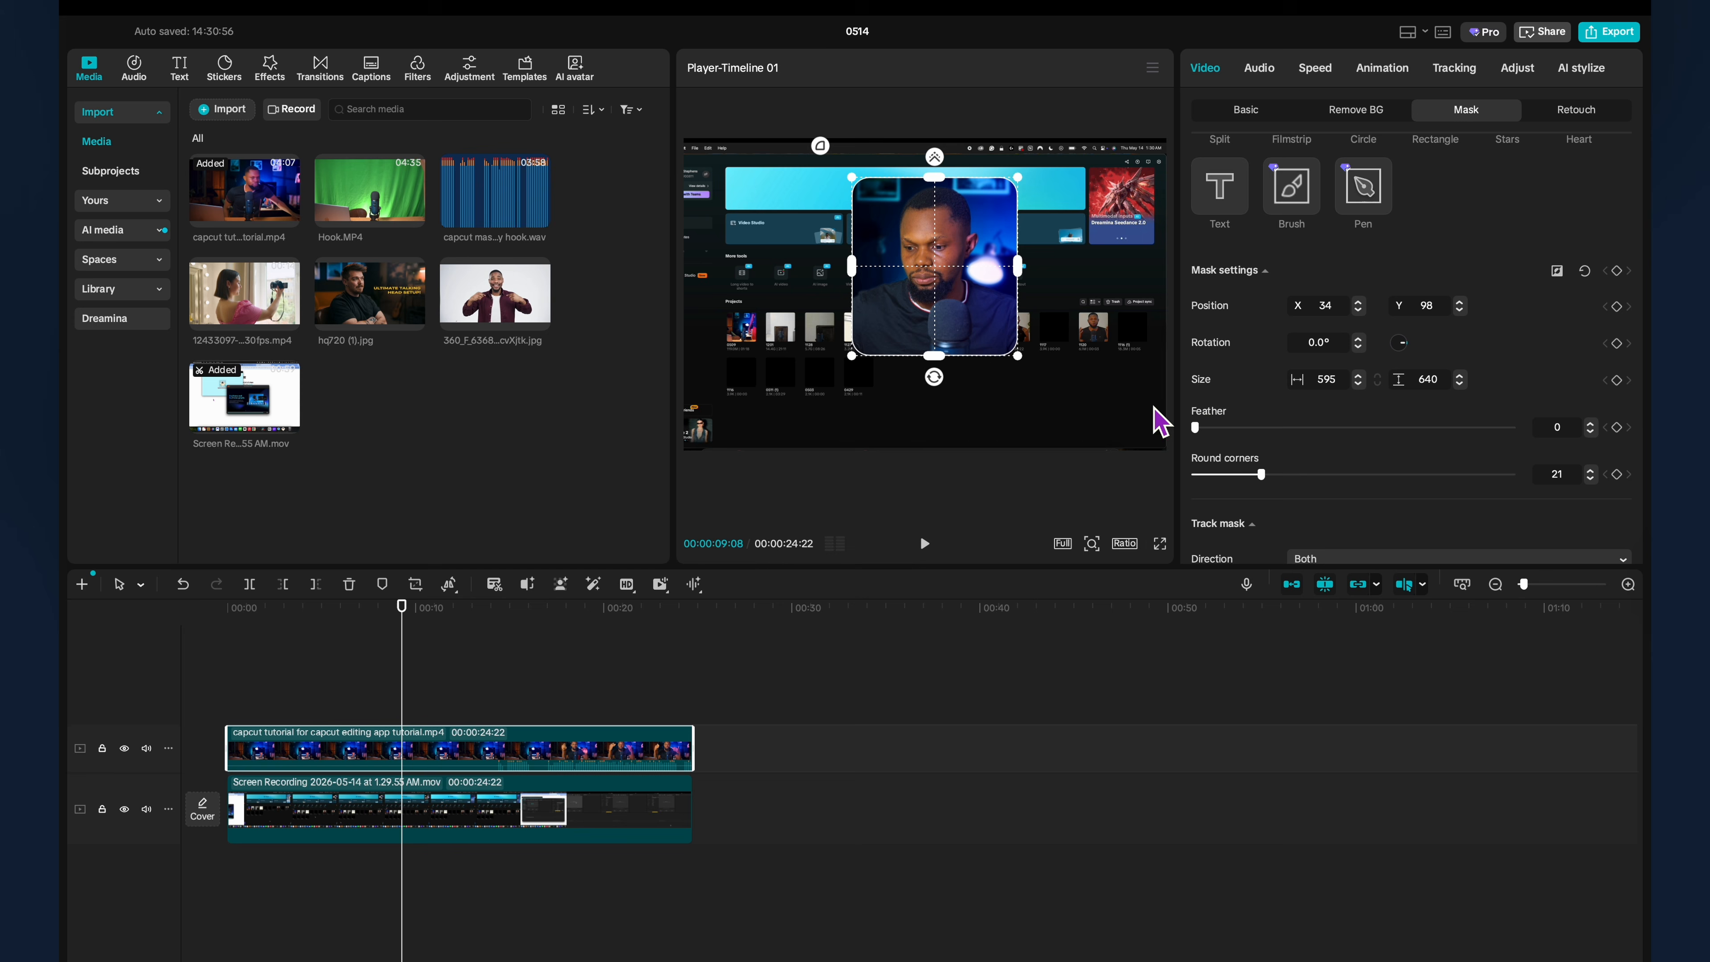
{"action": "scroll", "coordinate": [1319, 373], "scroll_direction": "down", "scroll_amount": 2}
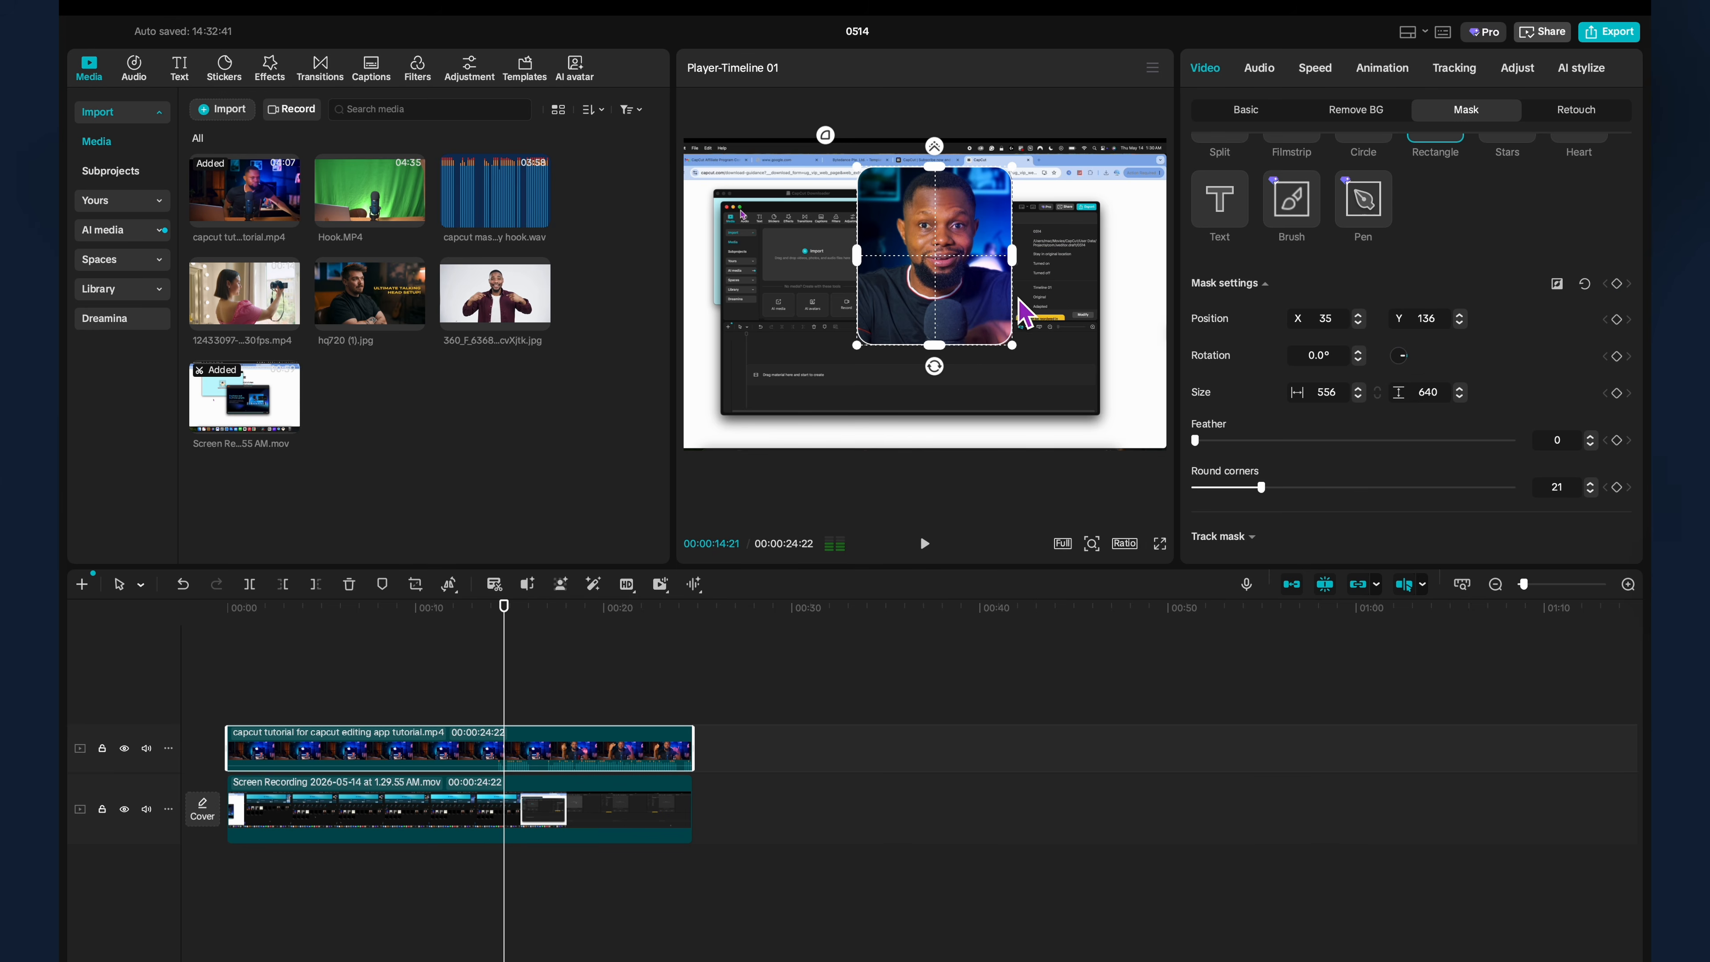
Convert the masked tutorial clip into a compound clip, move it lower over the screen recording, and reduce its scale.
{"action": "left_click_drag", "start_coordinate": [504, 607], "coordinate": [445, 674]}
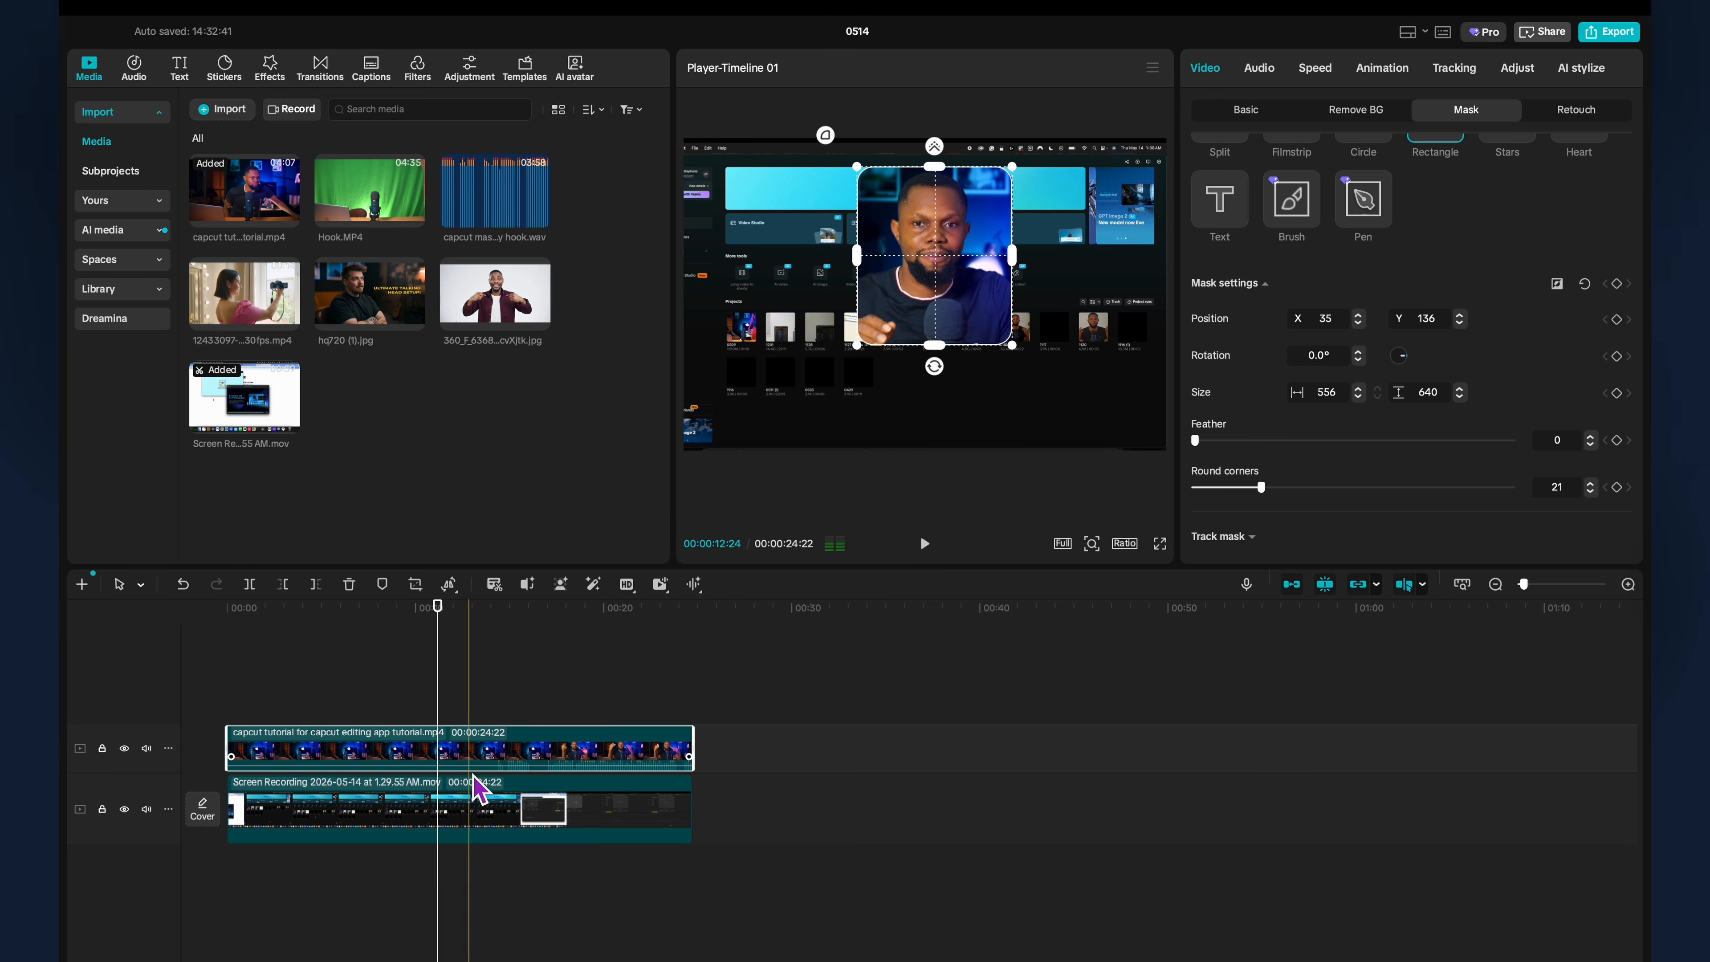
{"action": "right_click", "coordinate": [482, 746]}
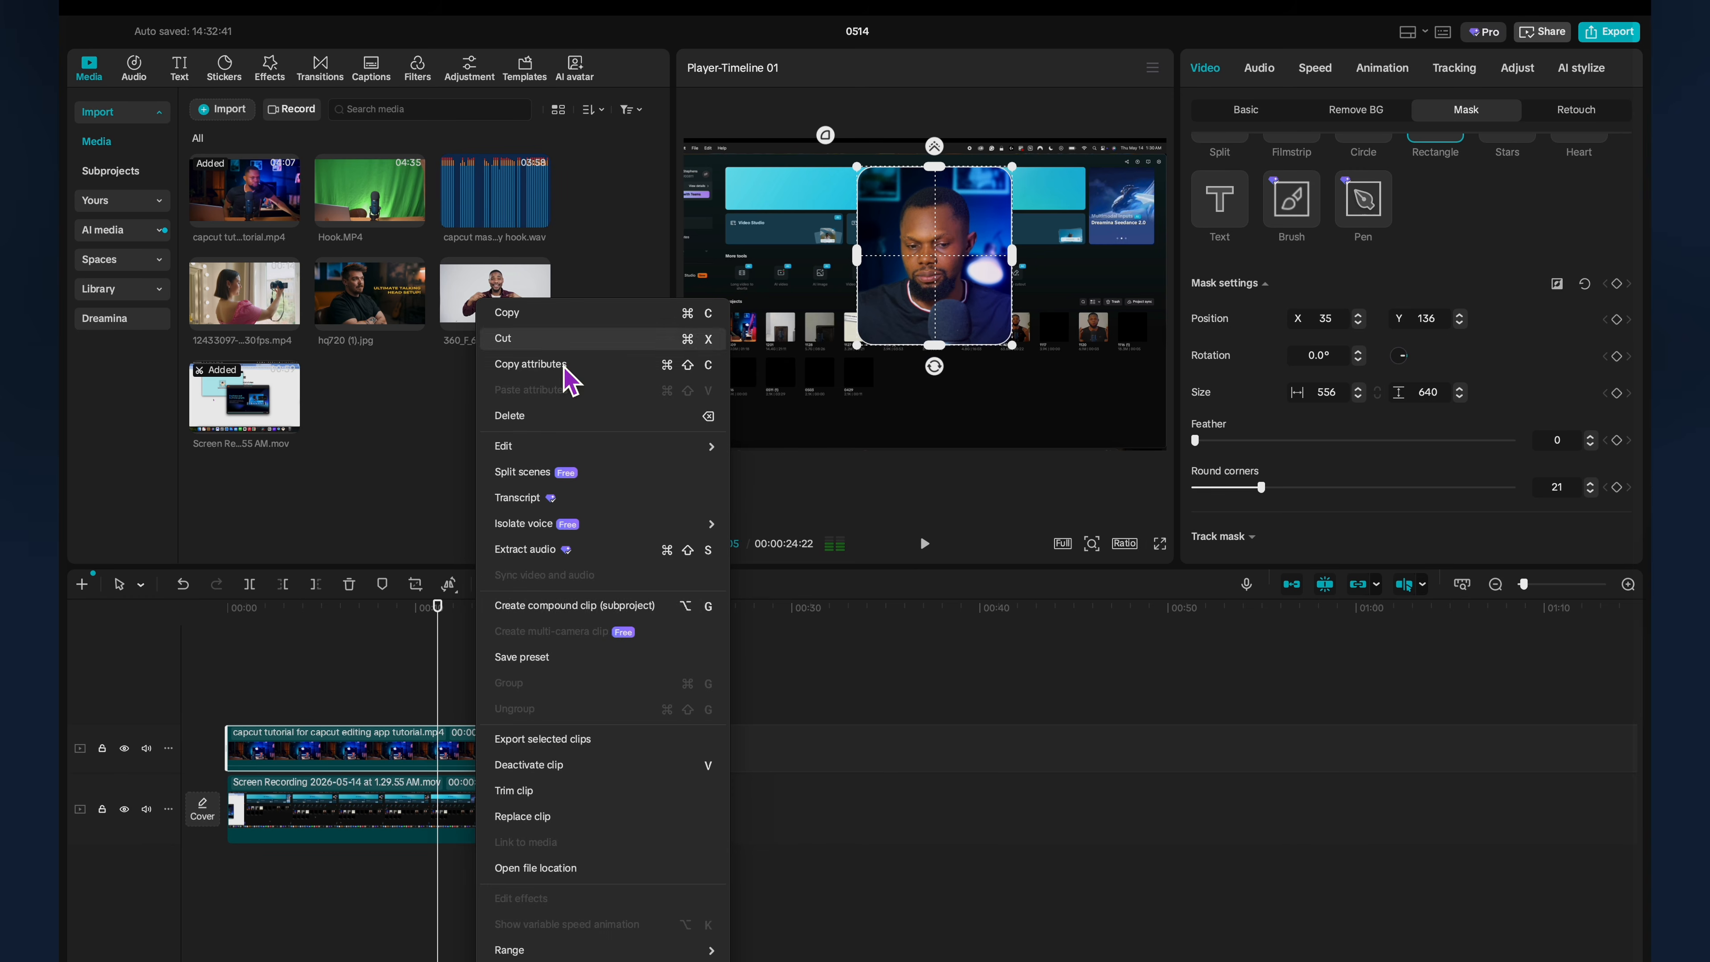
{"action": "left_click", "coordinate": [603, 610]}
{"action": "left_click_drag", "start_coordinate": [961, 292], "coordinate": [979, 352]}
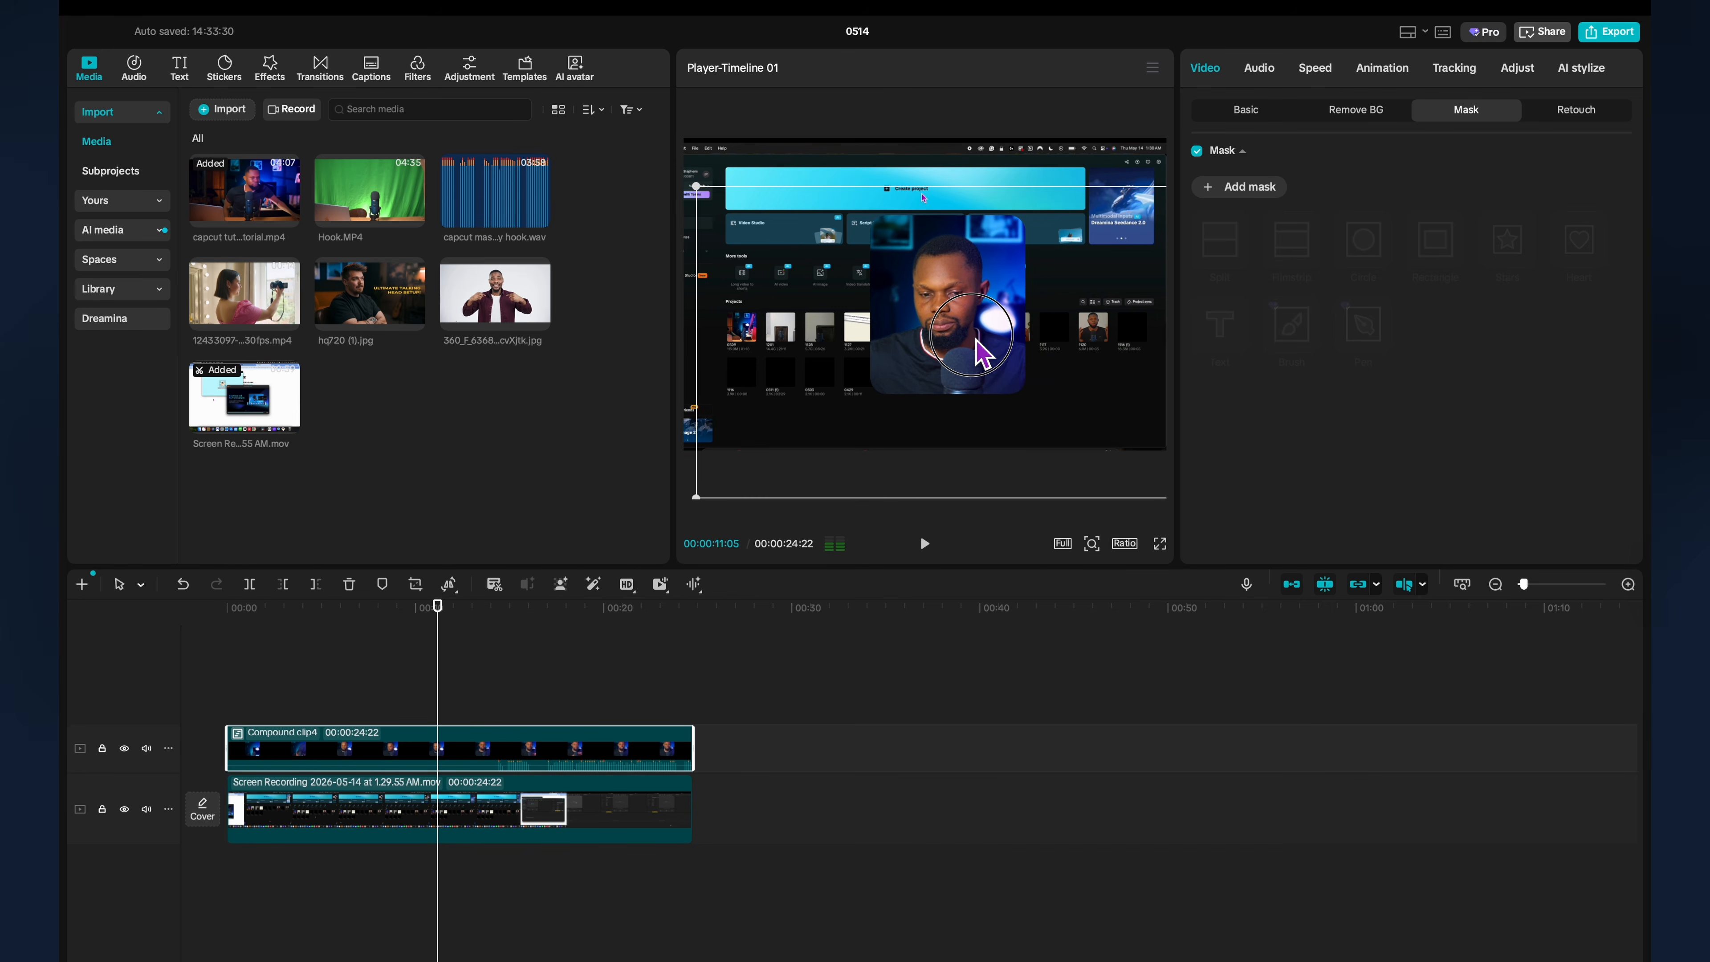
{"action": "left_click", "coordinate": [1245, 110]}
{"action": "left_click_drag", "start_coordinate": [1271, 206], "coordinate": [1246, 215]}
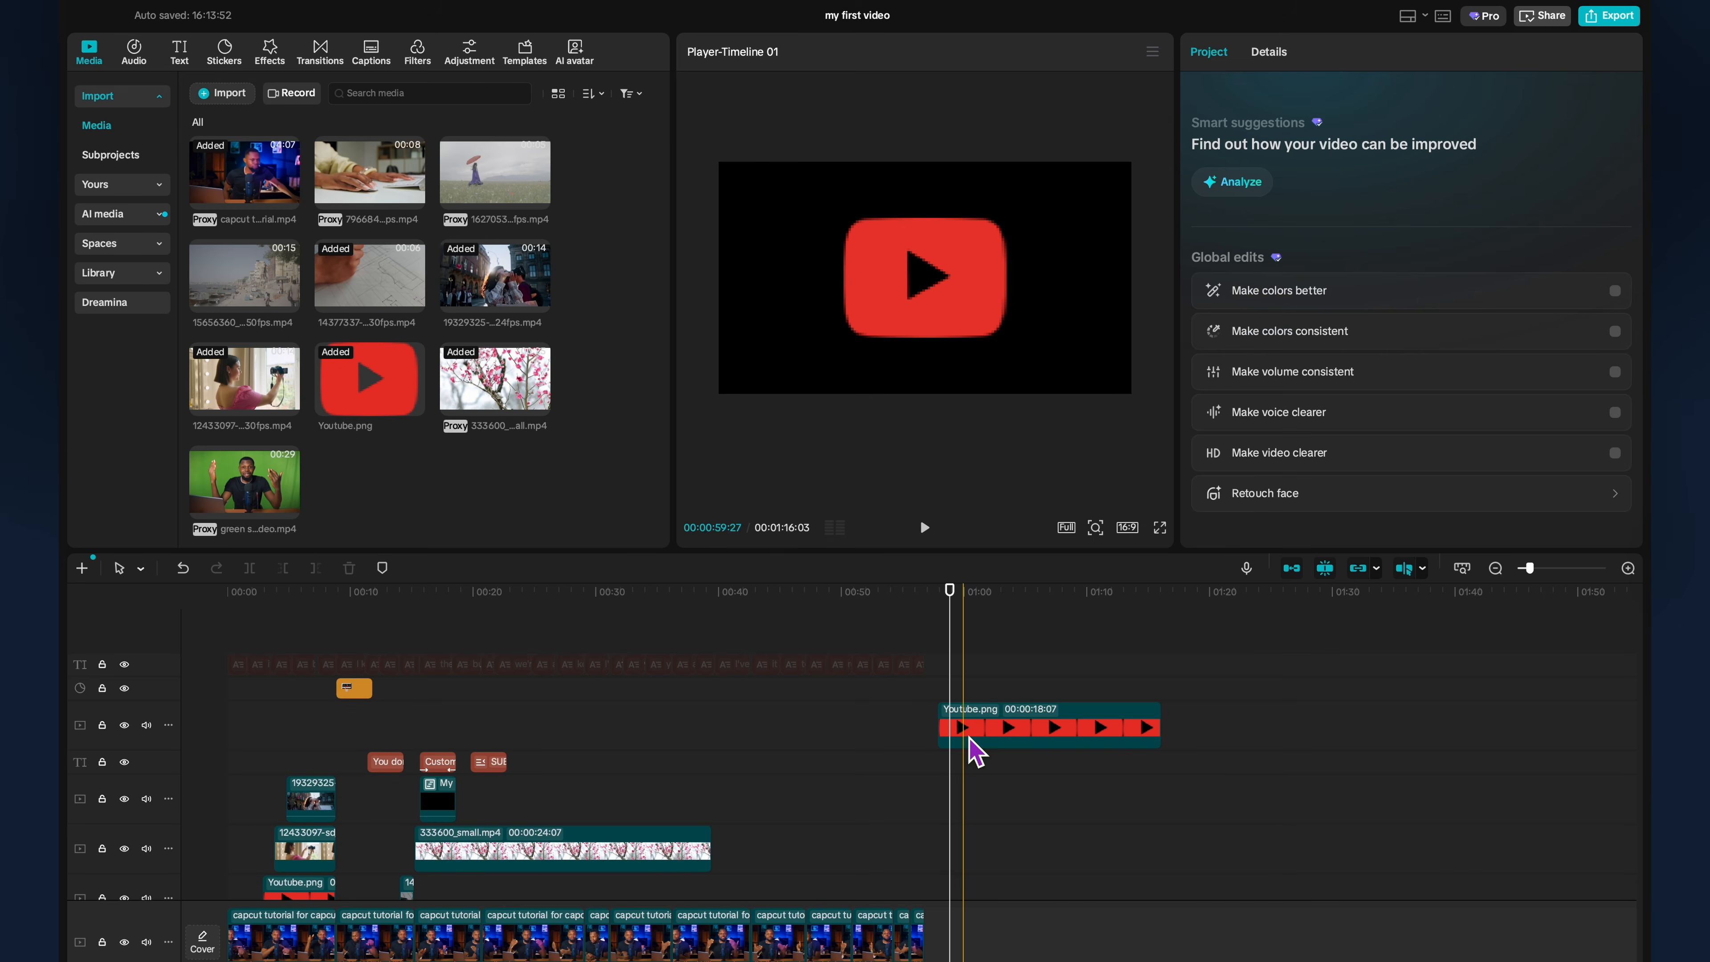
In the project "my first video", keyframe the Youtube.png opacity from 0% at 00:00:57:26 to 100% at 00:00:59:15.
{"action": "left_click", "coordinate": [975, 750]}
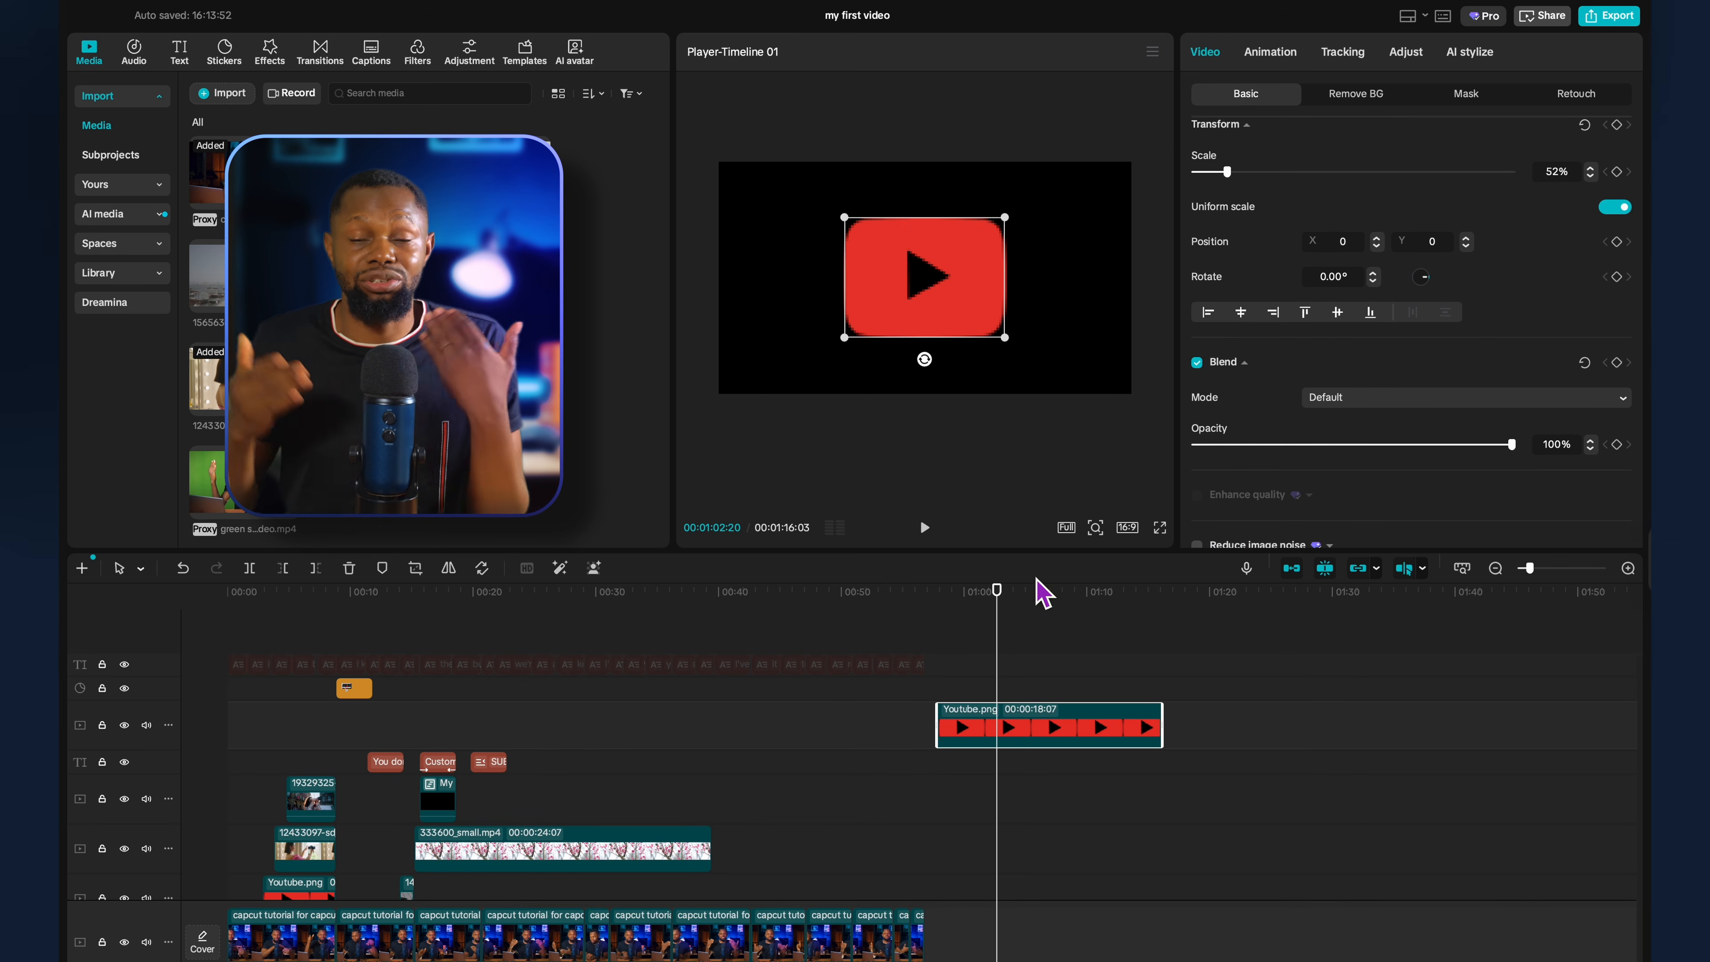
{"action": "left_click_drag", "start_coordinate": [995, 591], "coordinate": [941, 592]}
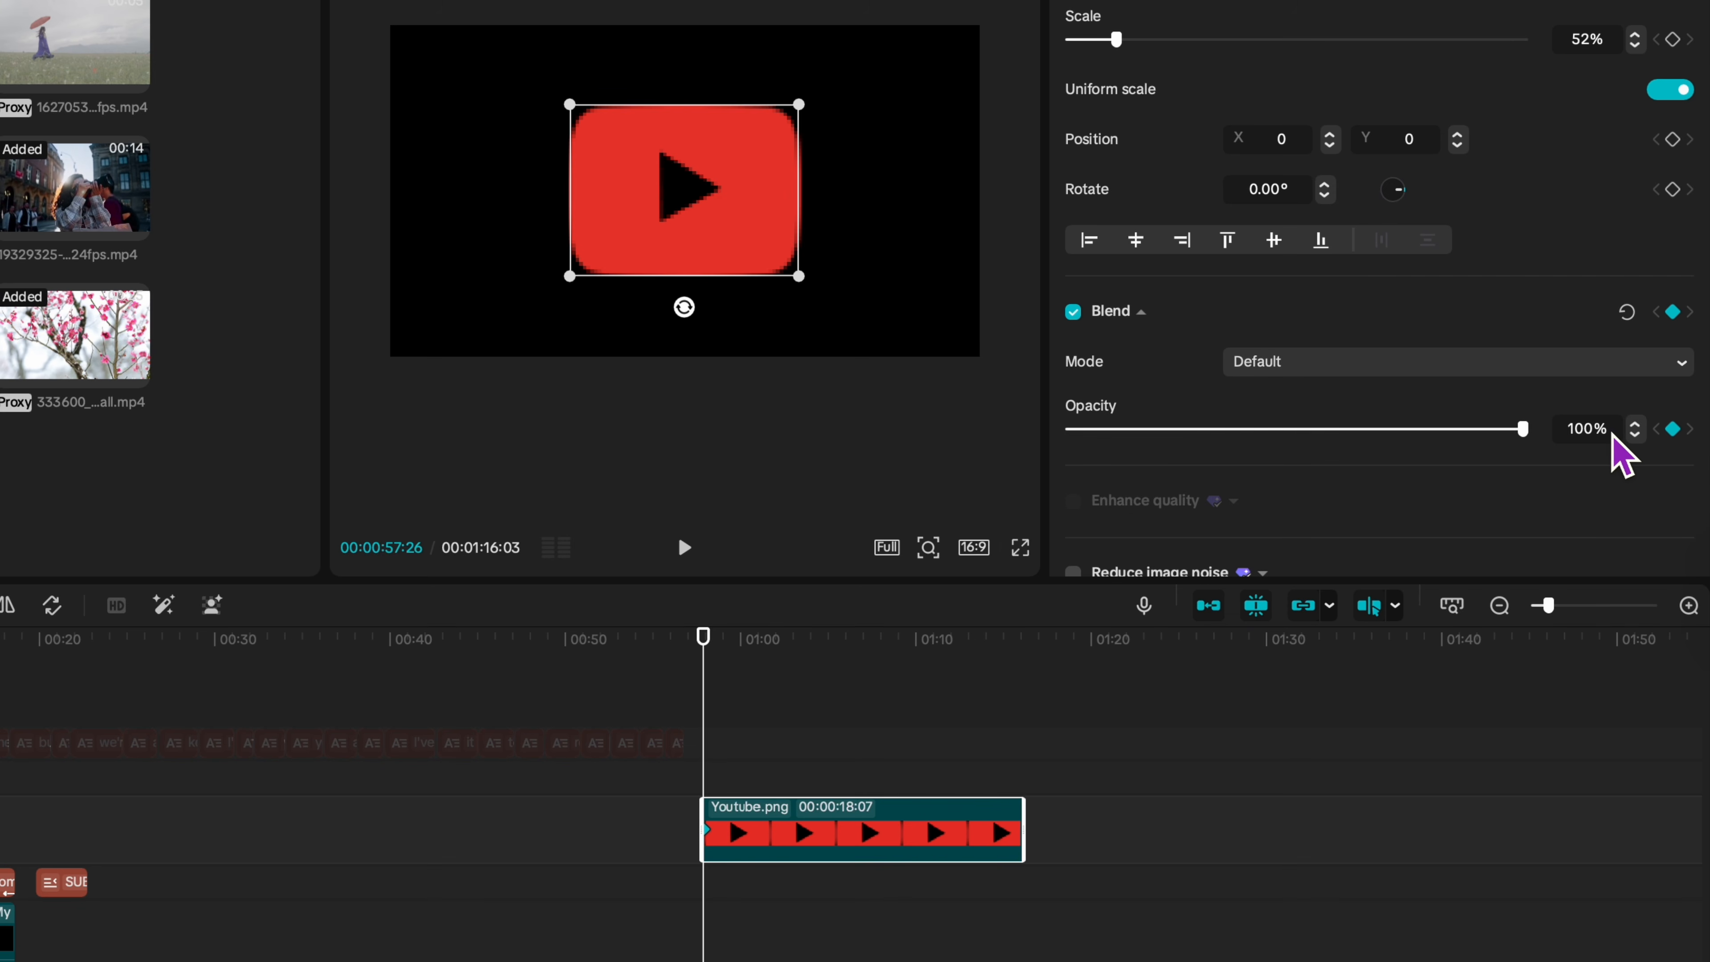
{"action": "left_click_drag", "start_coordinate": [1523, 429], "coordinate": [1052, 420]}
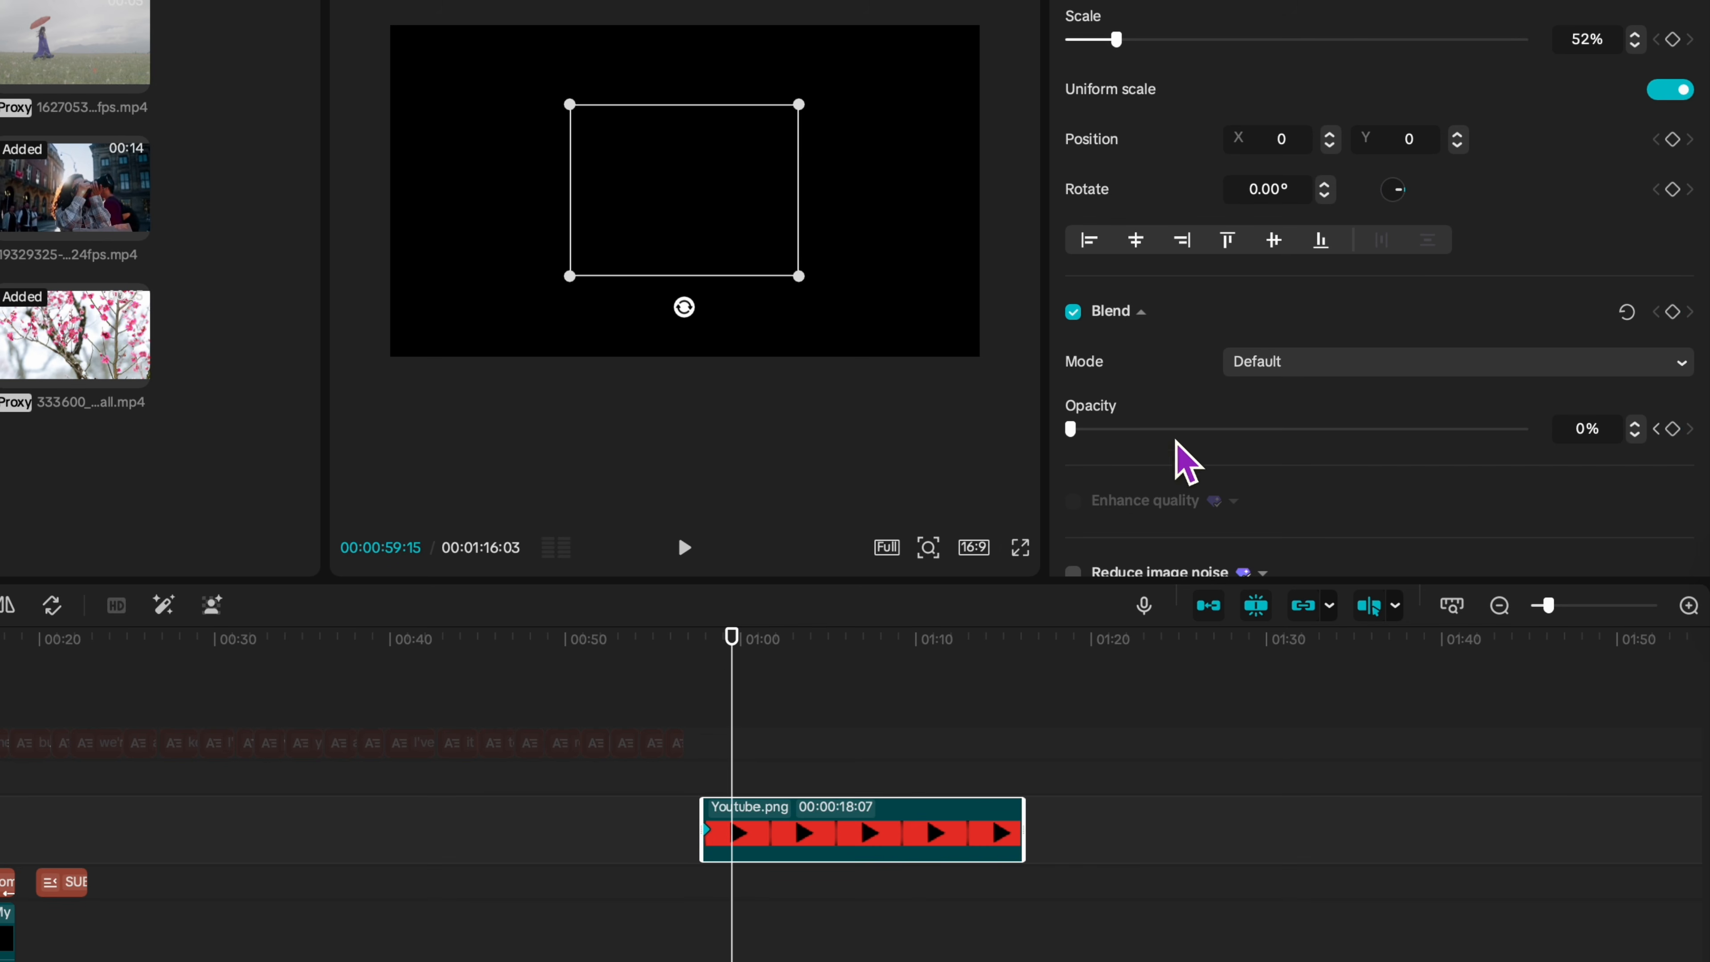
{"action": "left_click_drag", "start_coordinate": [1121, 437], "coordinate": [1434, 438]}
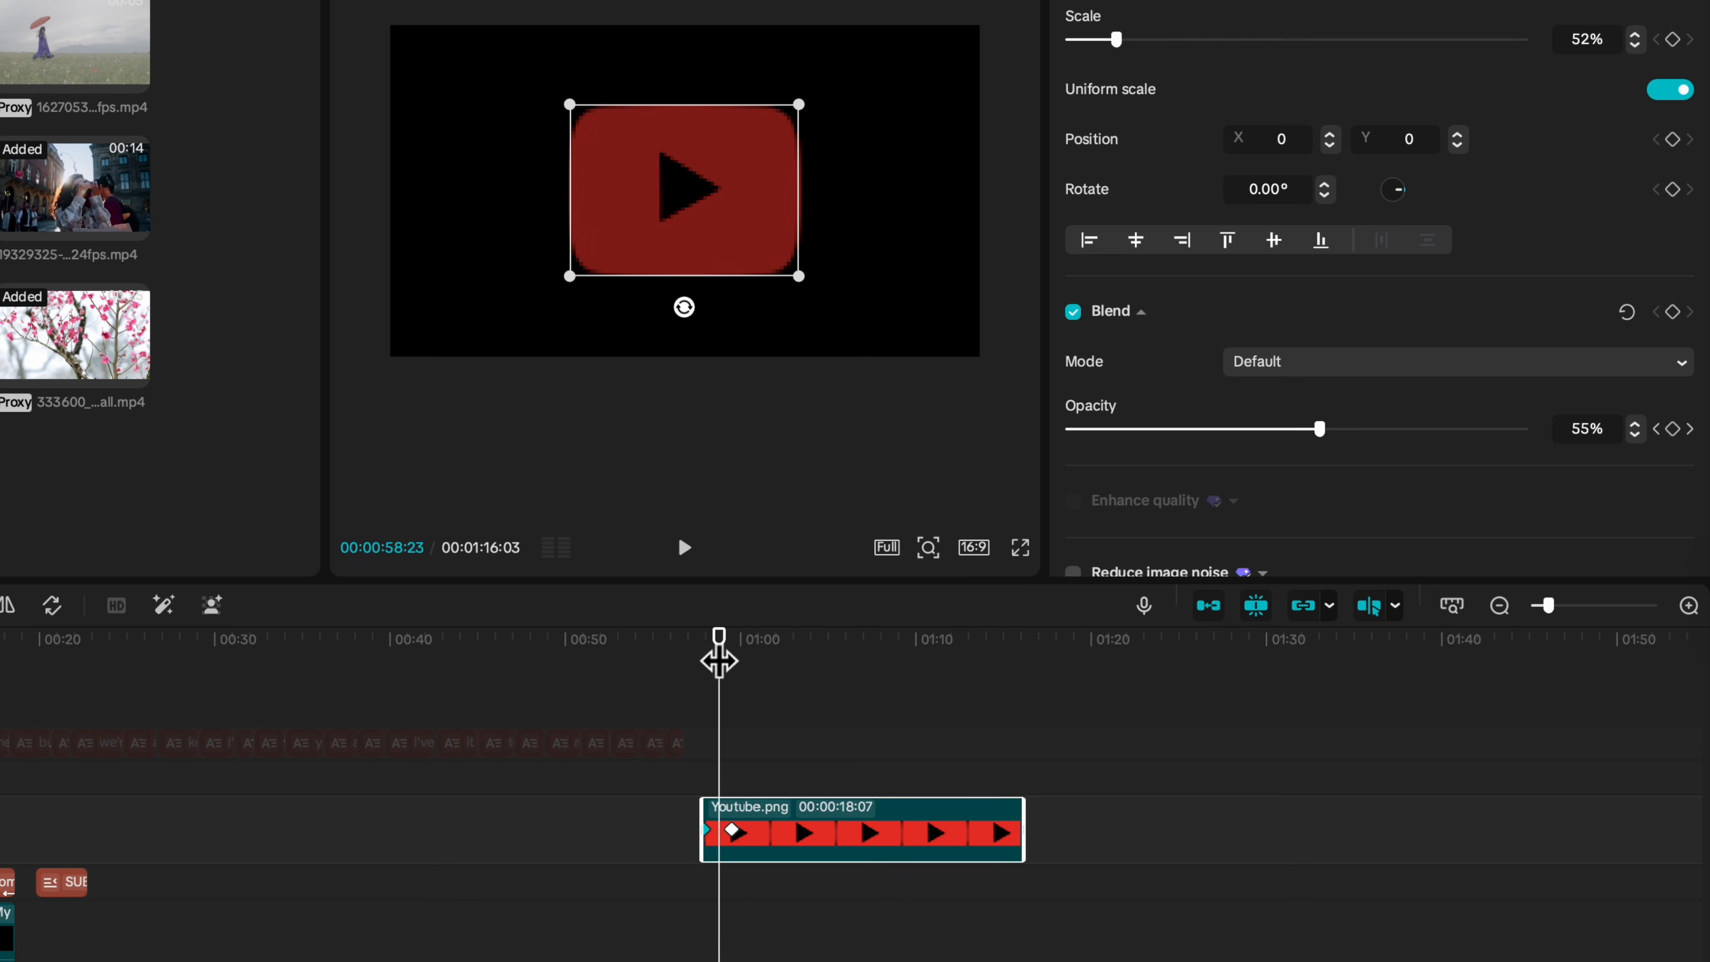
Play back the YouTube logo's fade-in across its two opacity keyframes.
{"action": "left_click", "coordinate": [707, 638]}
{"action": "key", "text": "space"}
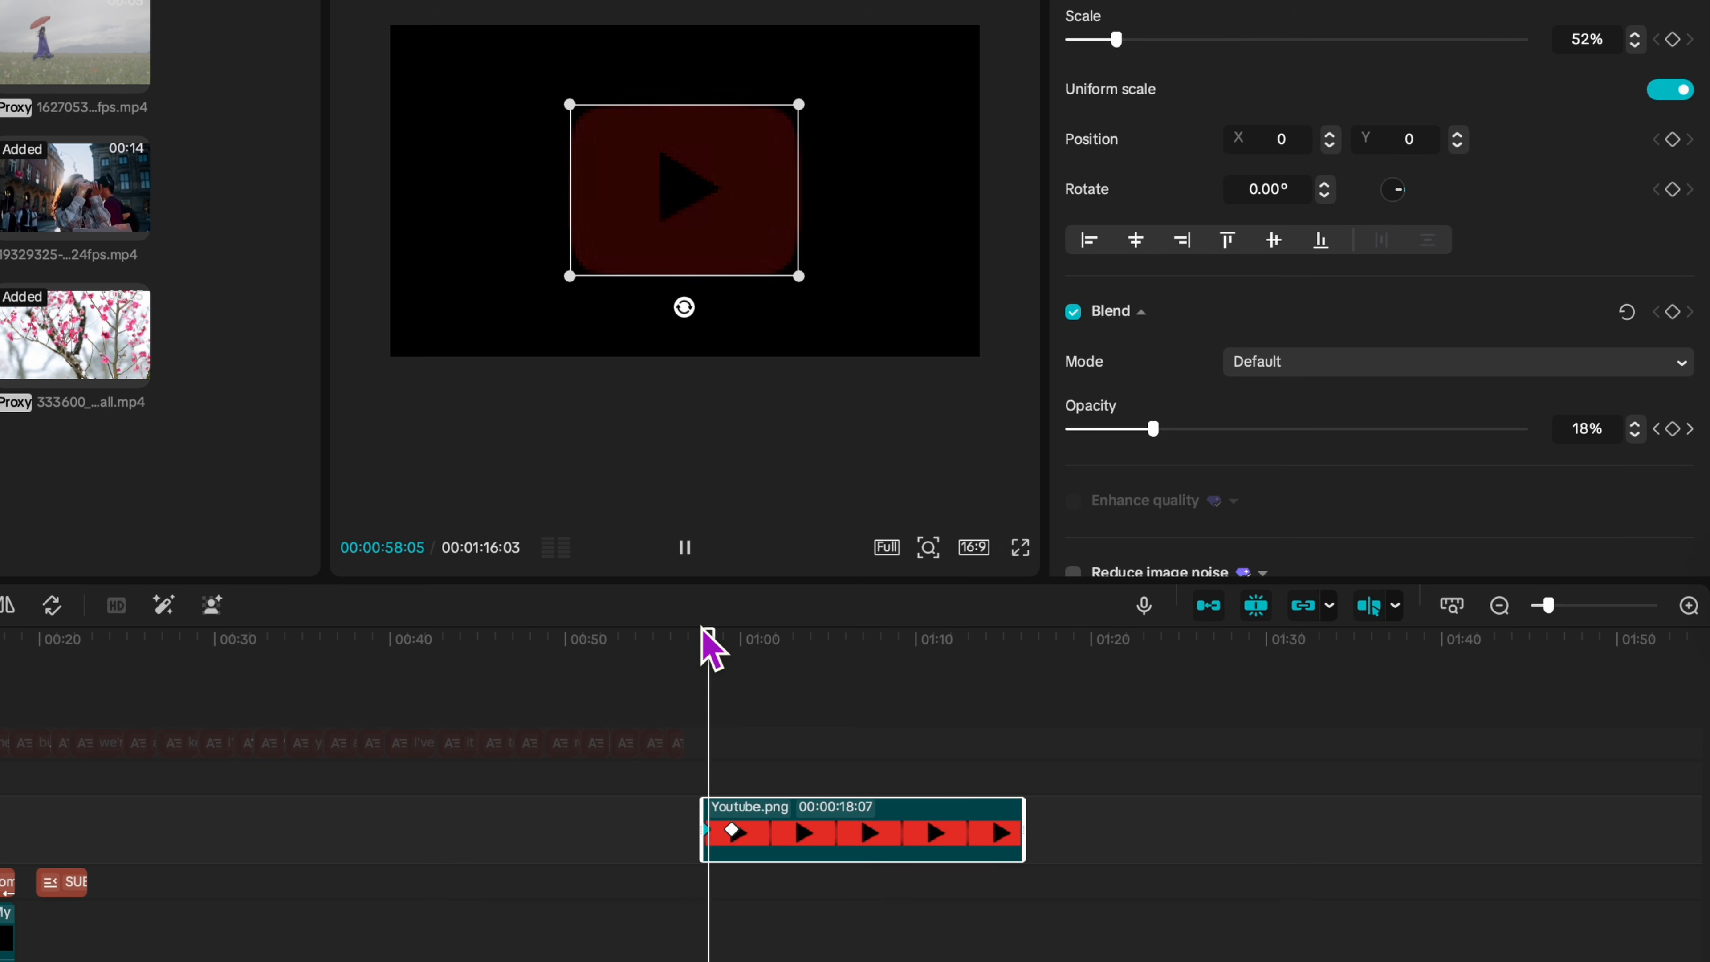
{"action": "key", "text": "space"}
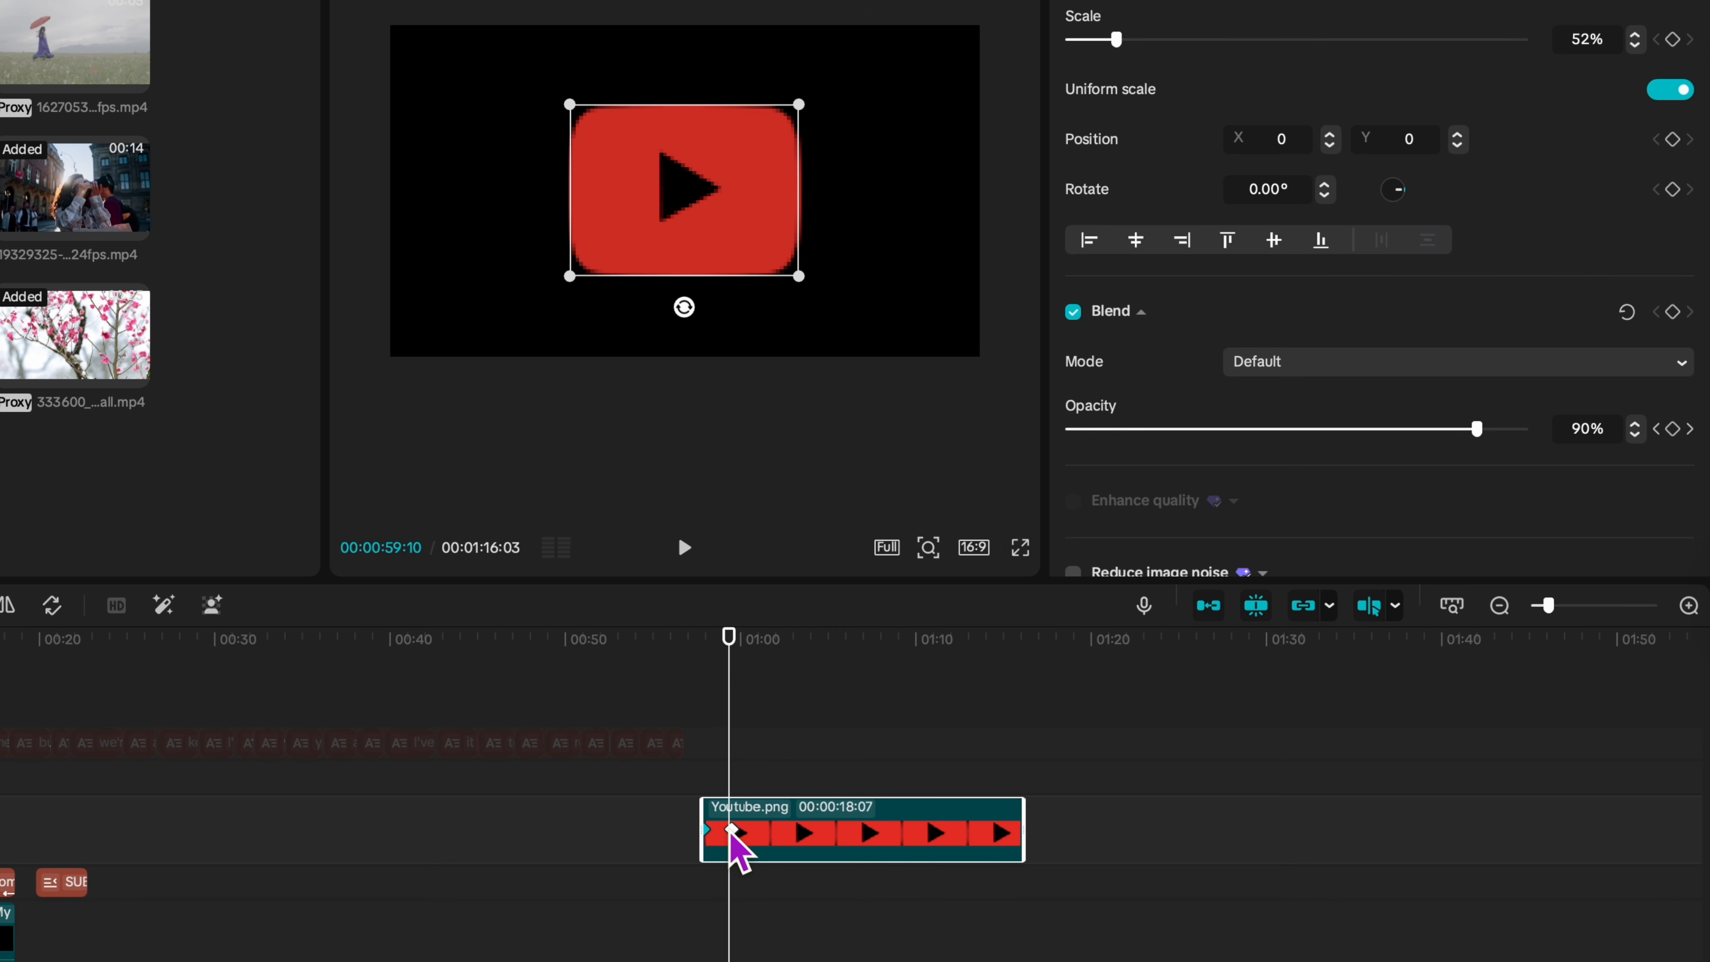
{"action": "key", "text": "space"}
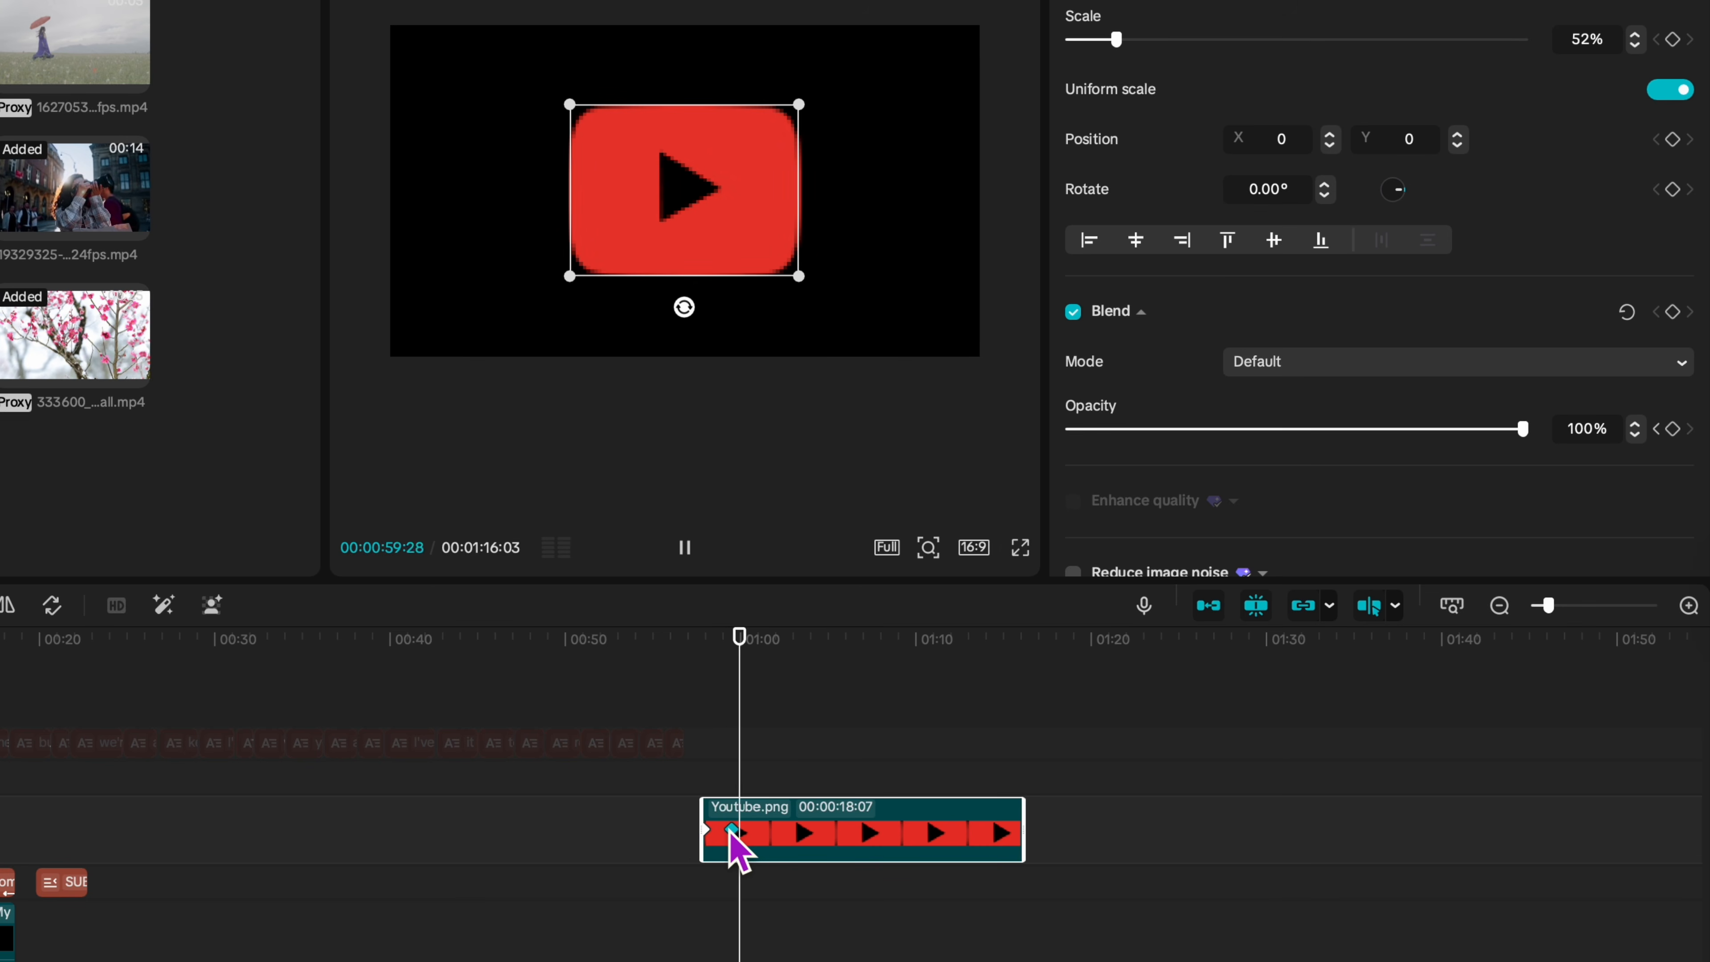
Move the logo's second opacity keyframe out to about 00:01:02:15 and play the slower fade-in.
{"action": "left_click_drag", "start_coordinate": [729, 831], "coordinate": [786, 832]}
{"action": "key", "text": "space"}
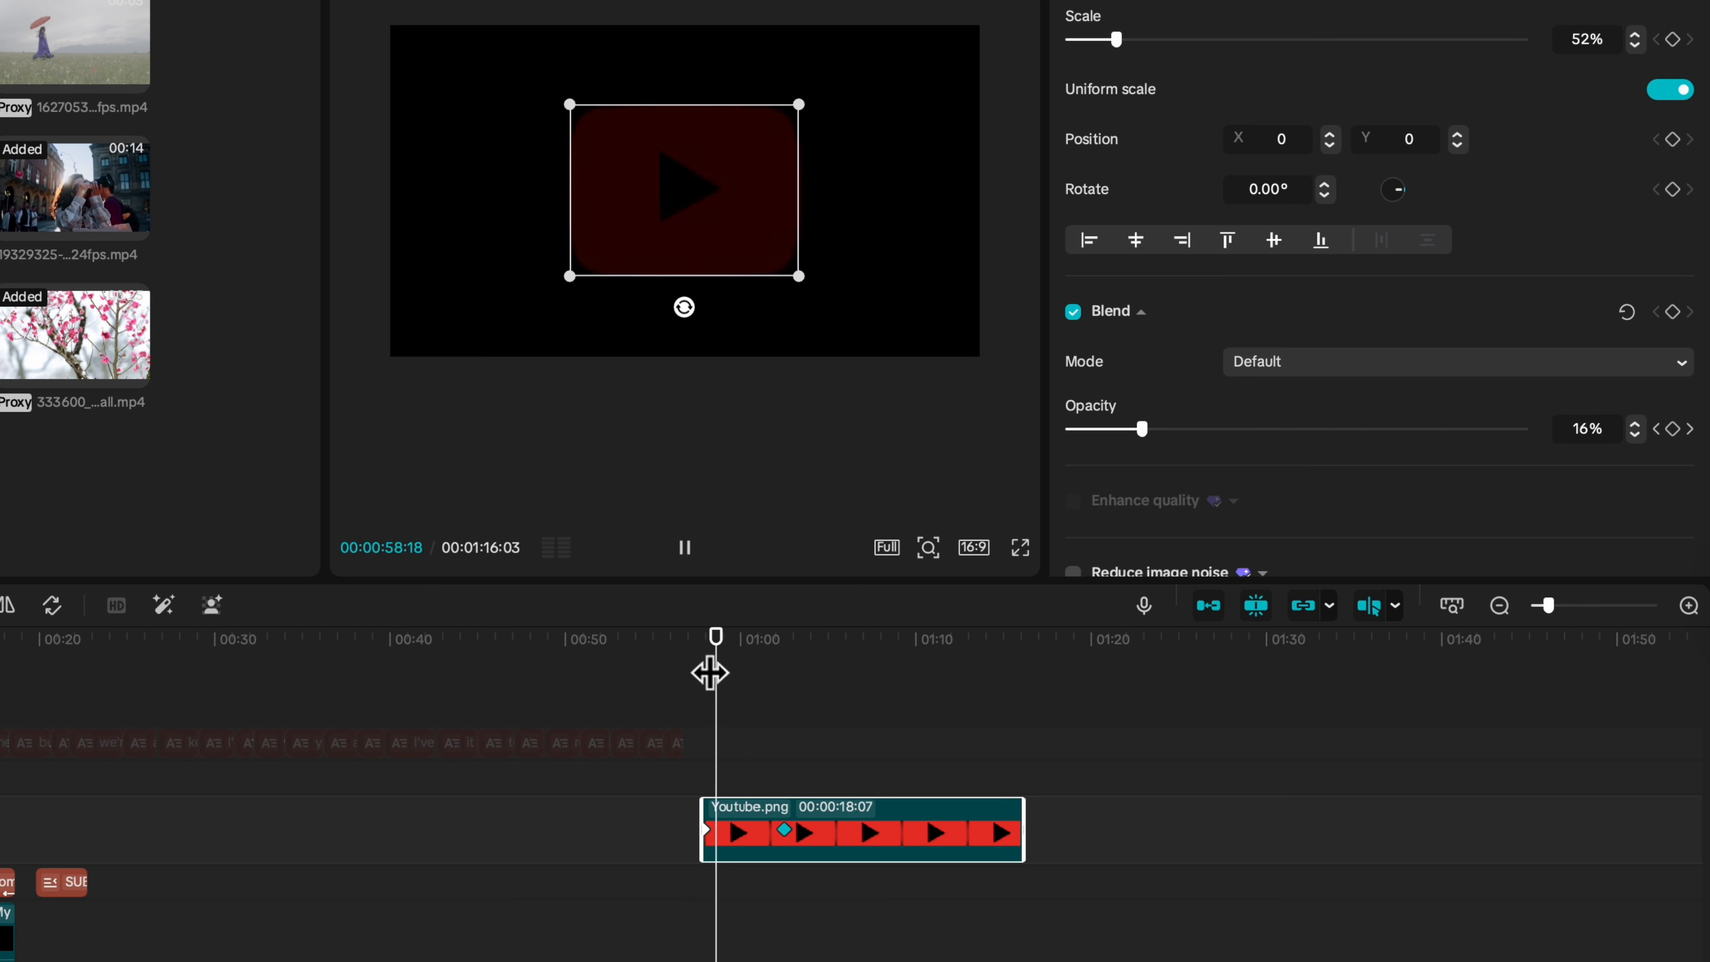
{"action": "key", "text": "space"}
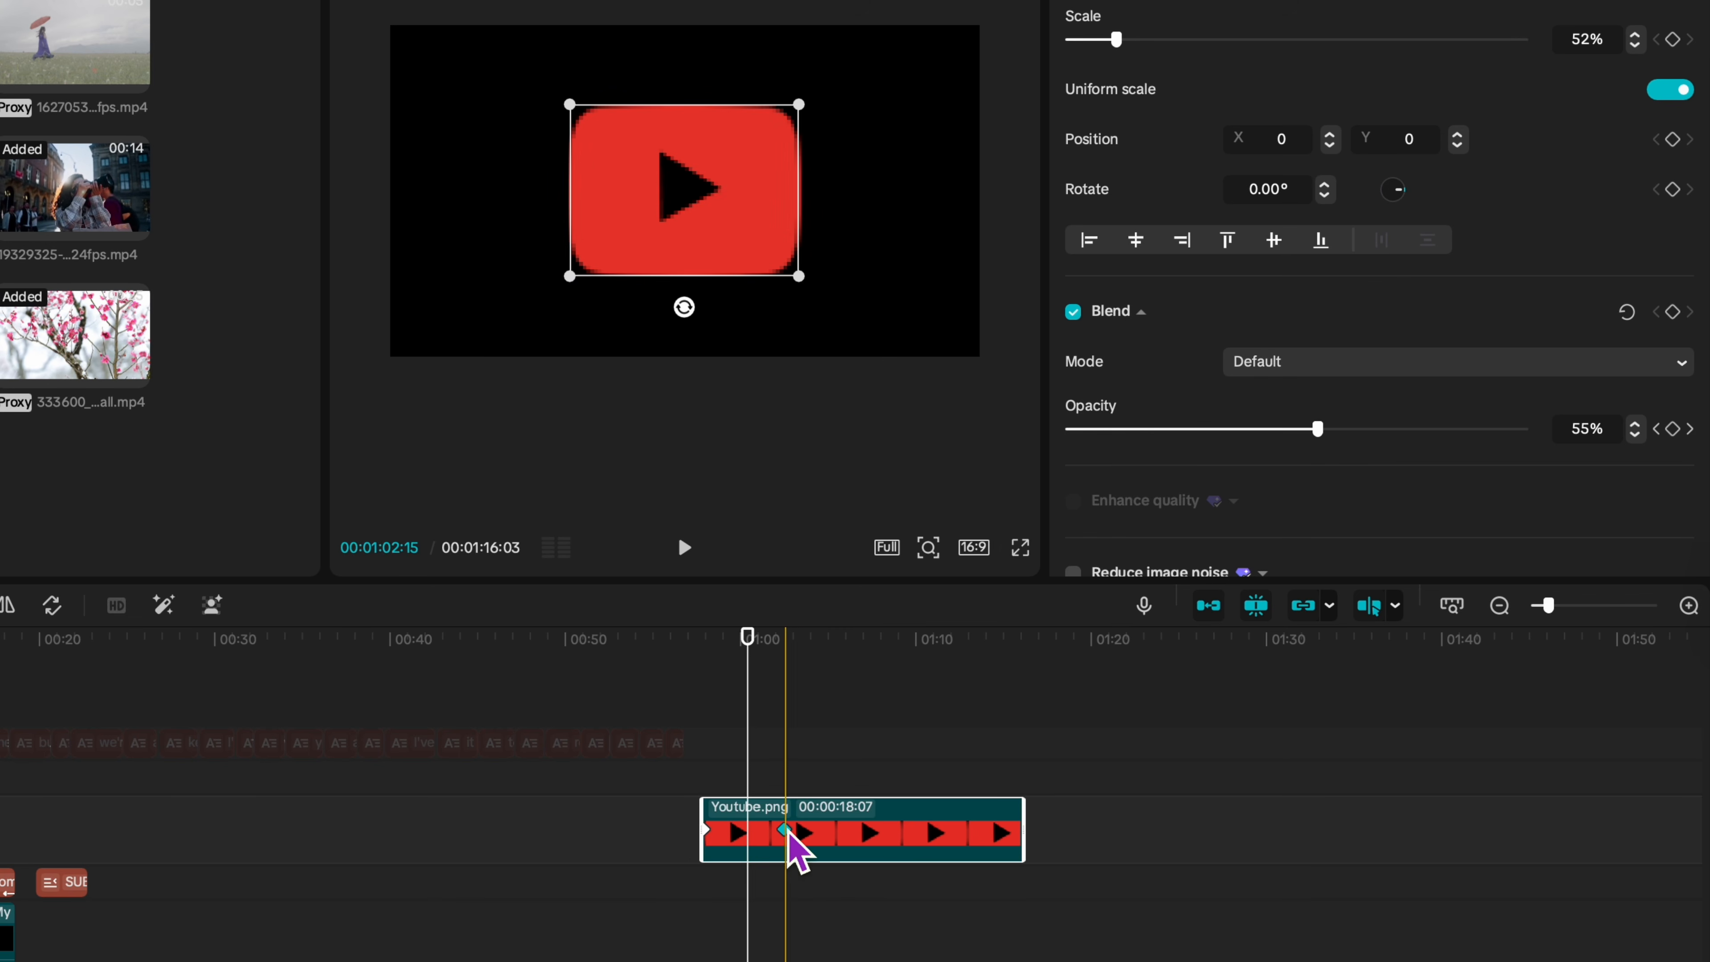
Move the logo's second opacity keyframe in to about 00:00:58:27 and play the quicker fade-in.
{"action": "left_click_drag", "start_coordinate": [722, 830], "coordinate": [724, 830]}
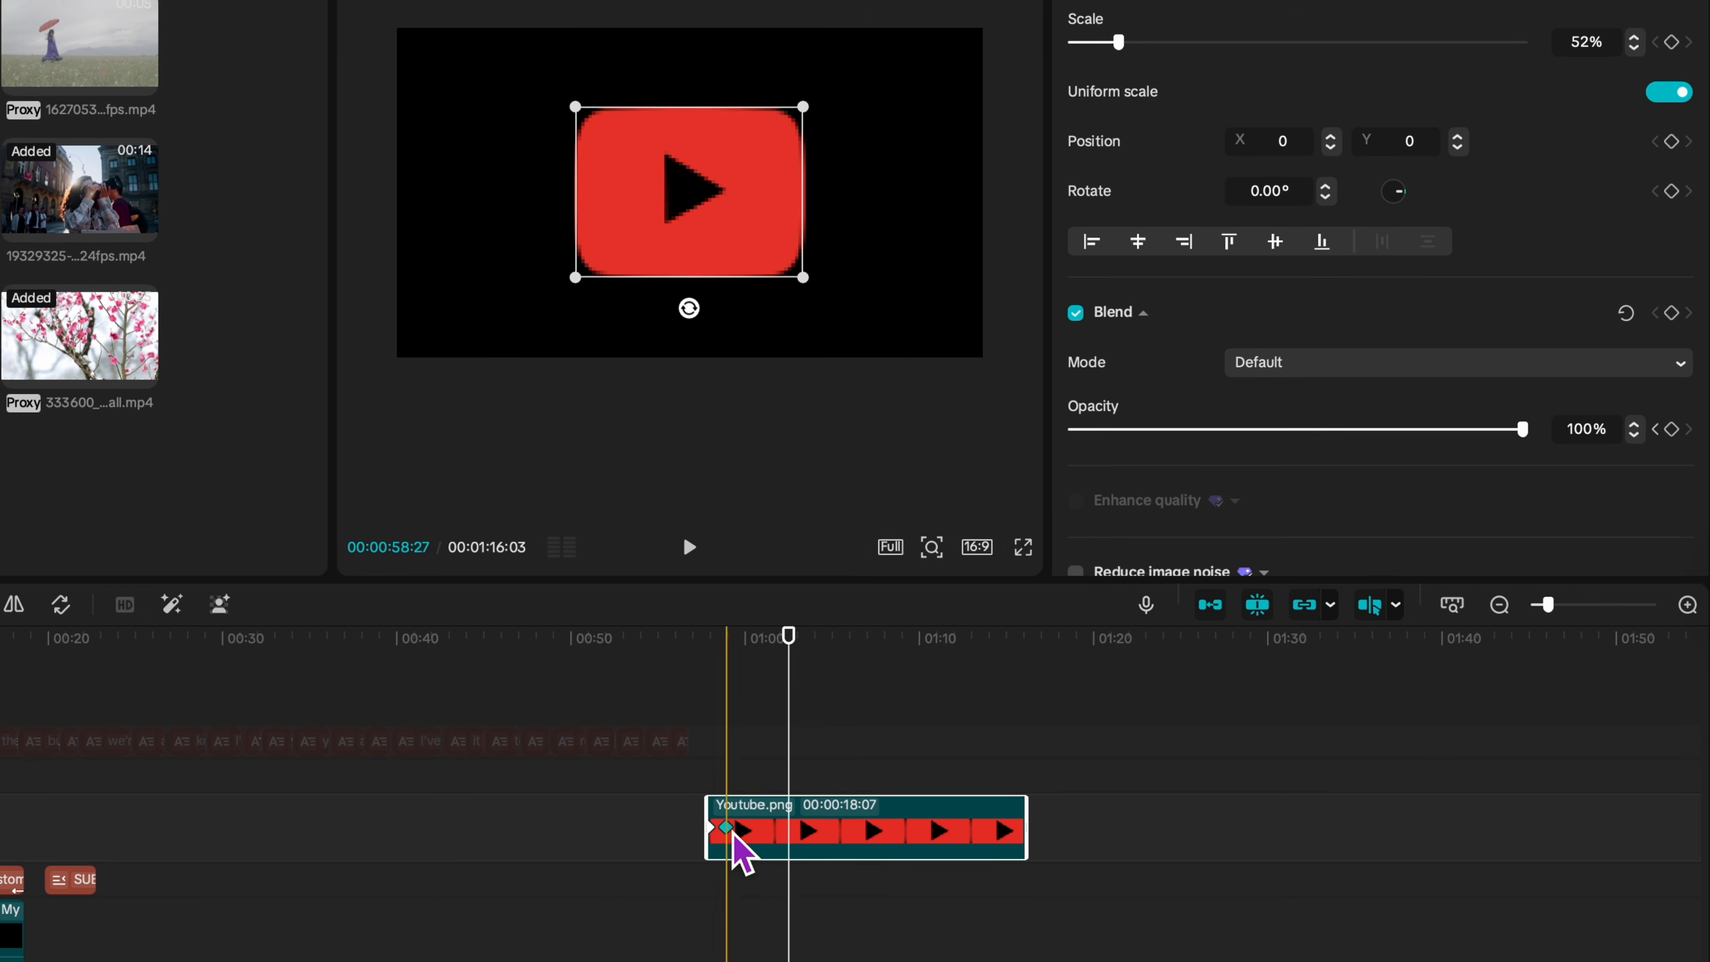
{"action": "left_click", "coordinate": [713, 643]}
{"action": "left_click_drag", "start_coordinate": [713, 644], "coordinate": [698, 639]}
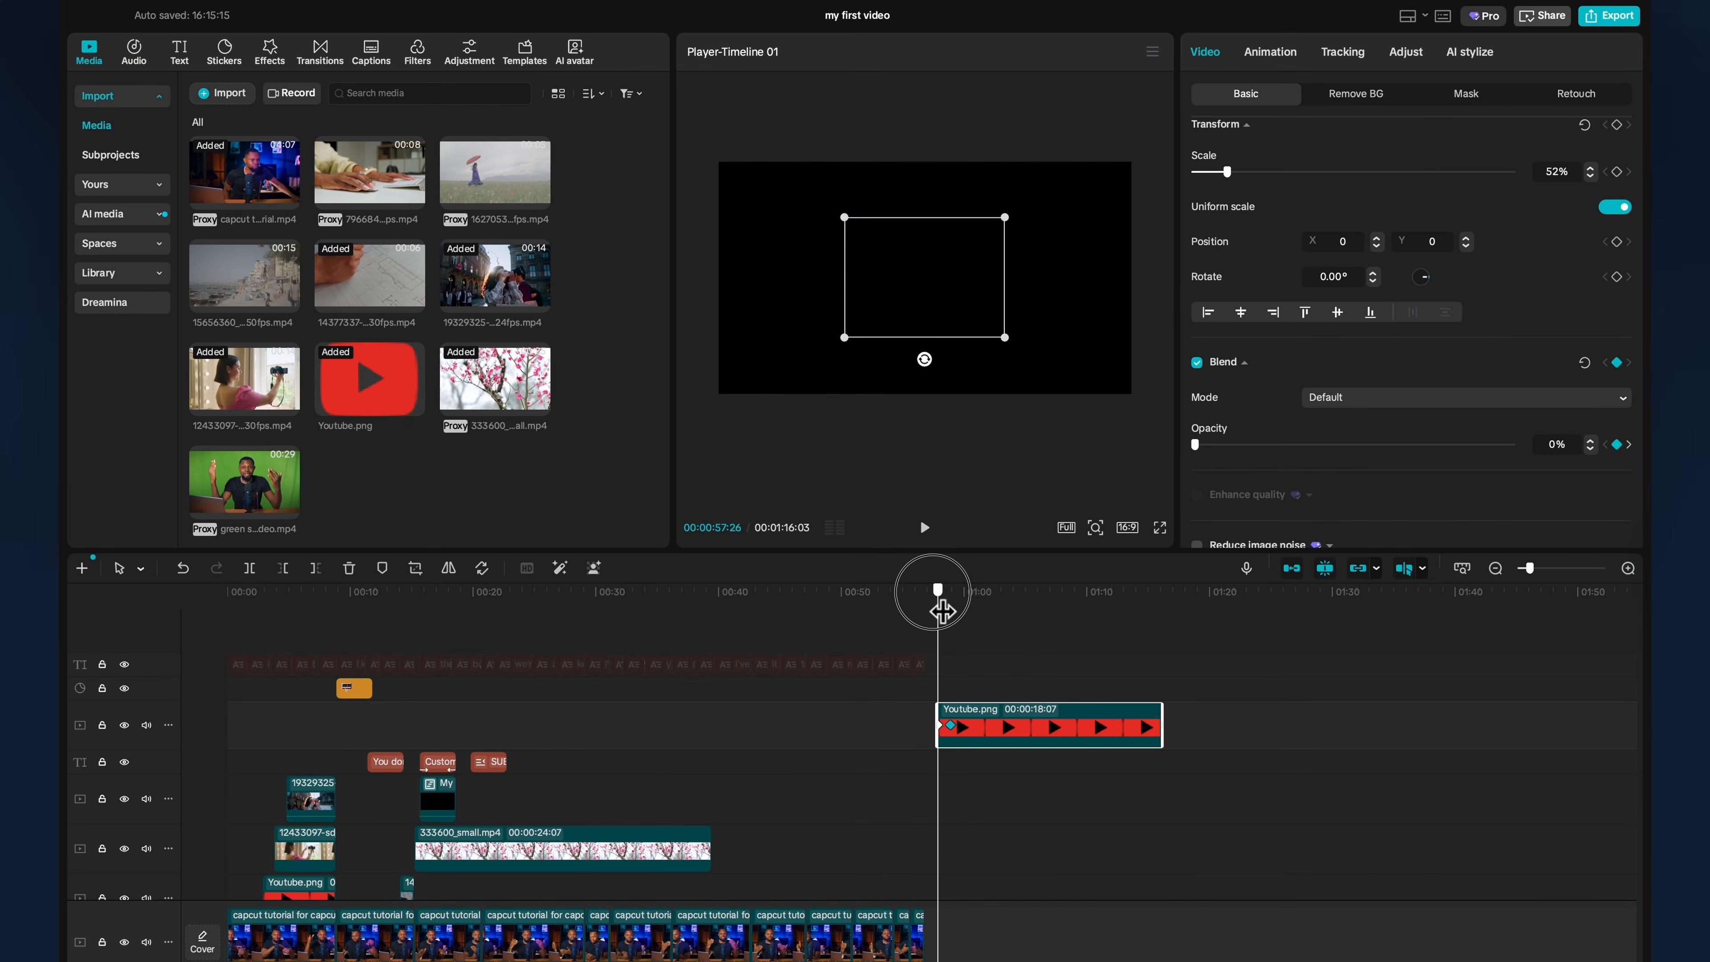
{"action": "key", "text": "space"}
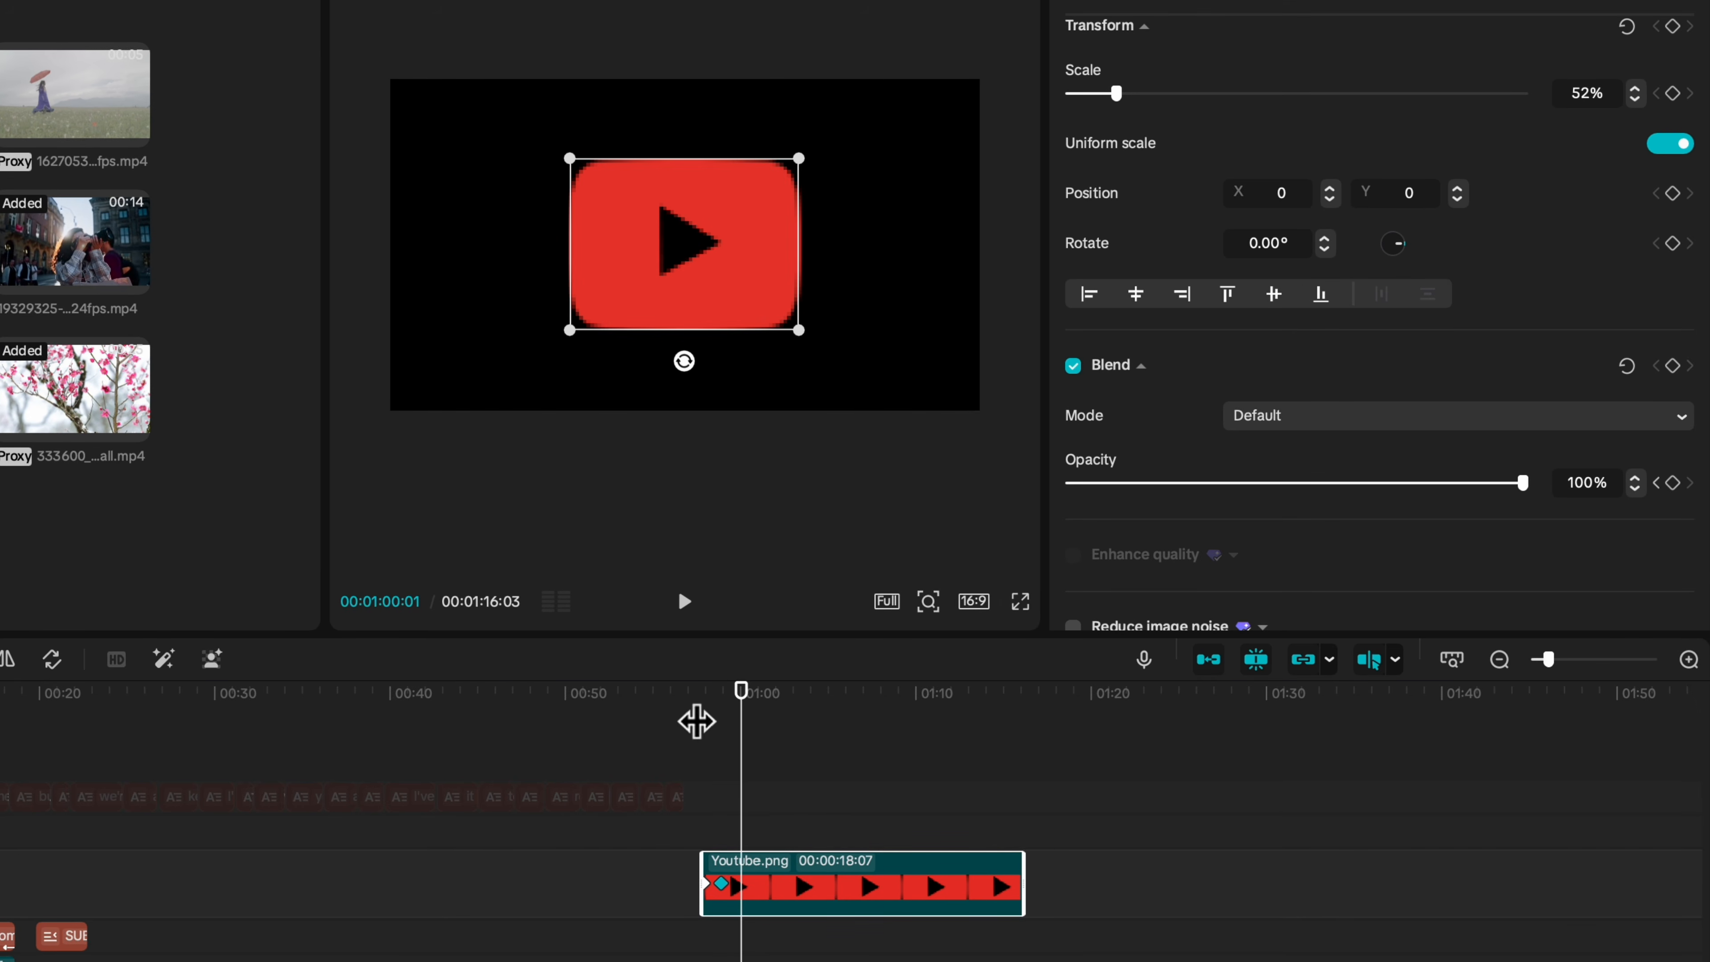
Keyframe the logo's scale from 52% at about 00:01:00:01 to a larger size at about 00:01:01:10, and play the zoom.
{"action": "left_click_drag", "start_coordinate": [711, 721], "coordinate": [755, 729]}
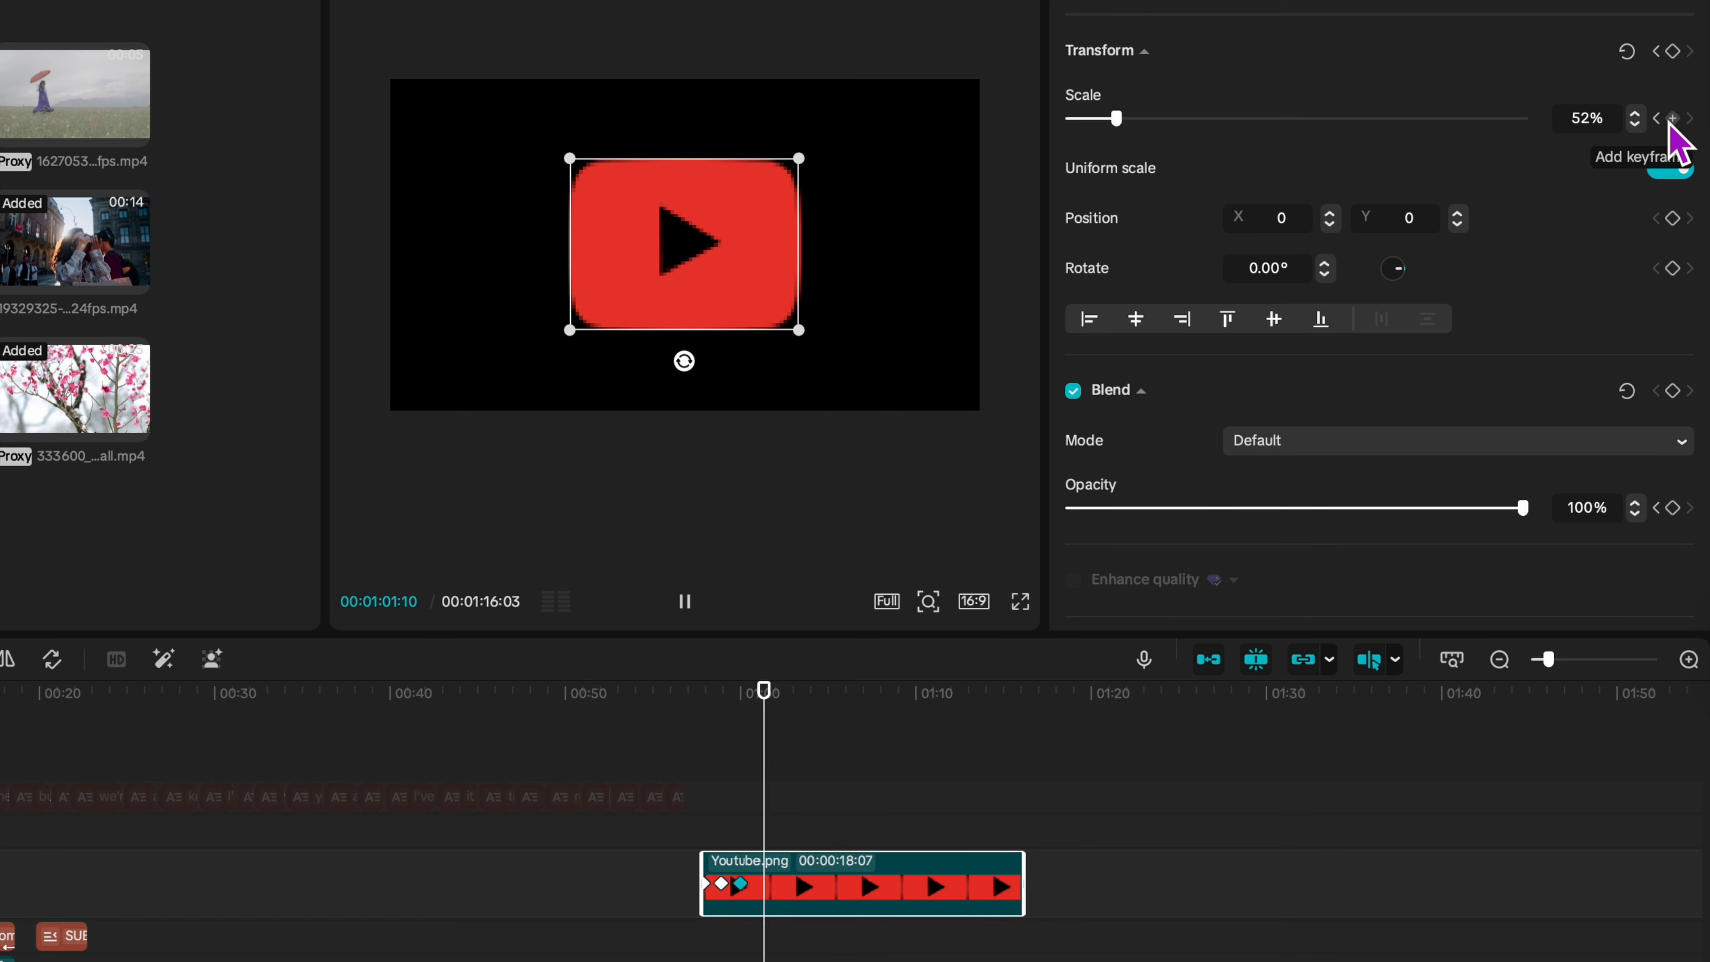
{"action": "left_click_drag", "start_coordinate": [1123, 127], "coordinate": [1141, 128]}
{"action": "left_click_drag", "start_coordinate": [774, 687], "coordinate": [754, 730]}
{"action": "key", "text": "space"}
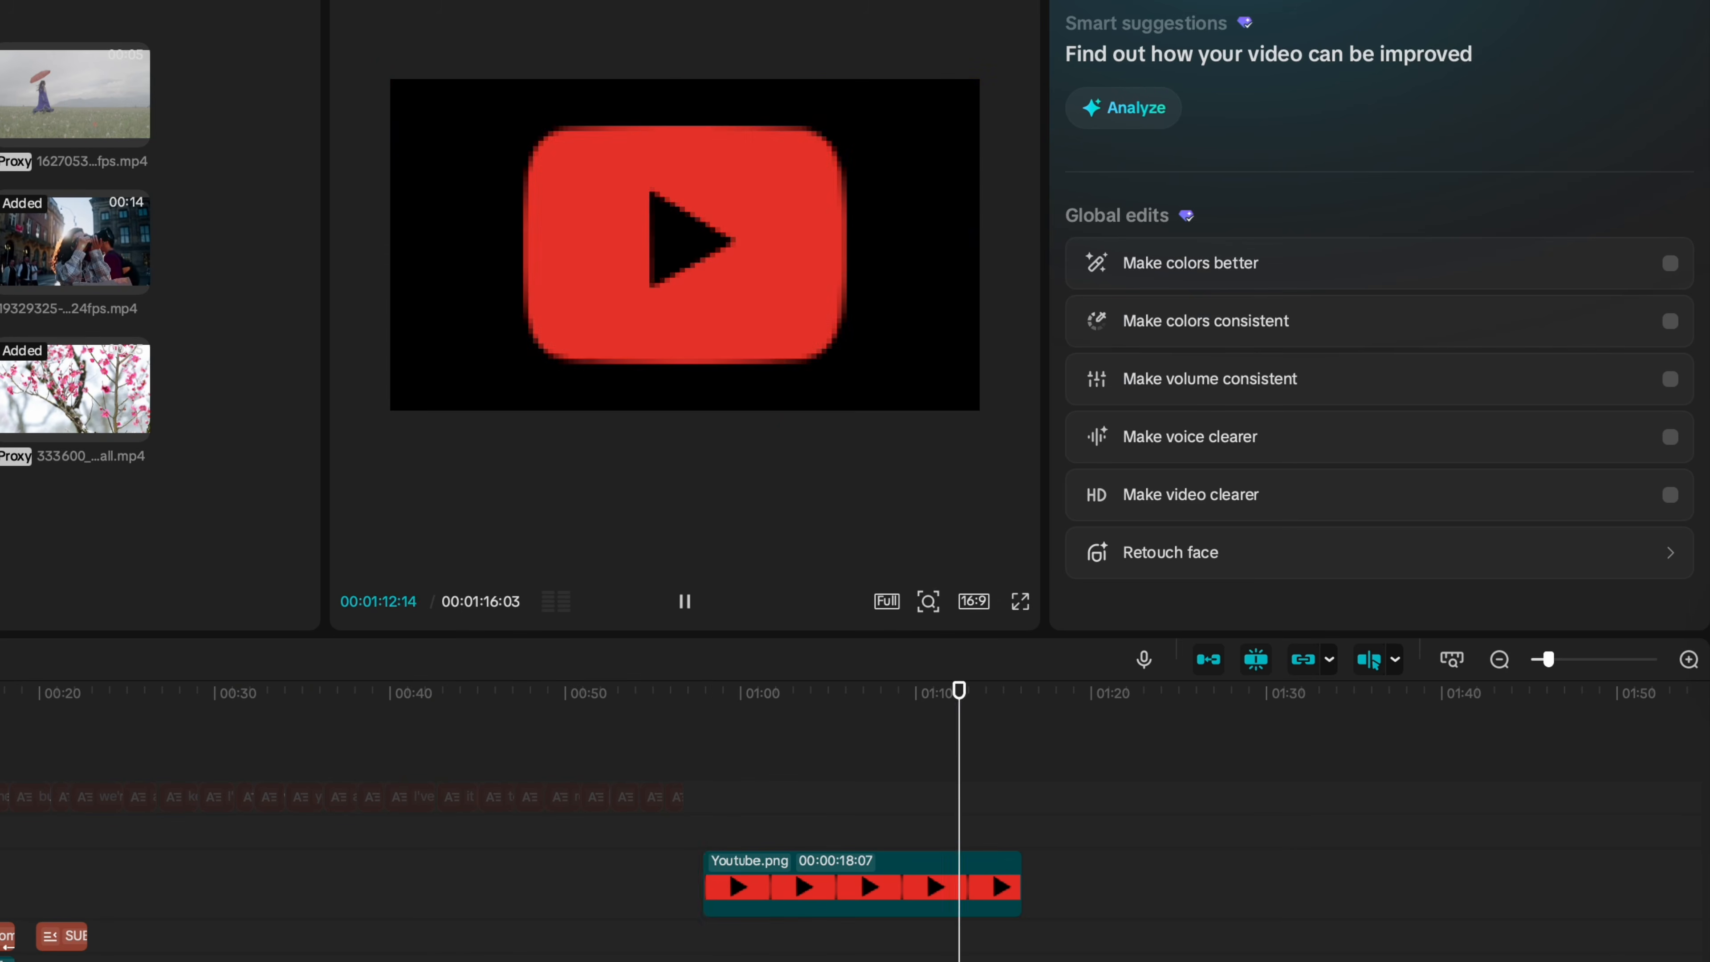
{"action": "key", "text": "space"}
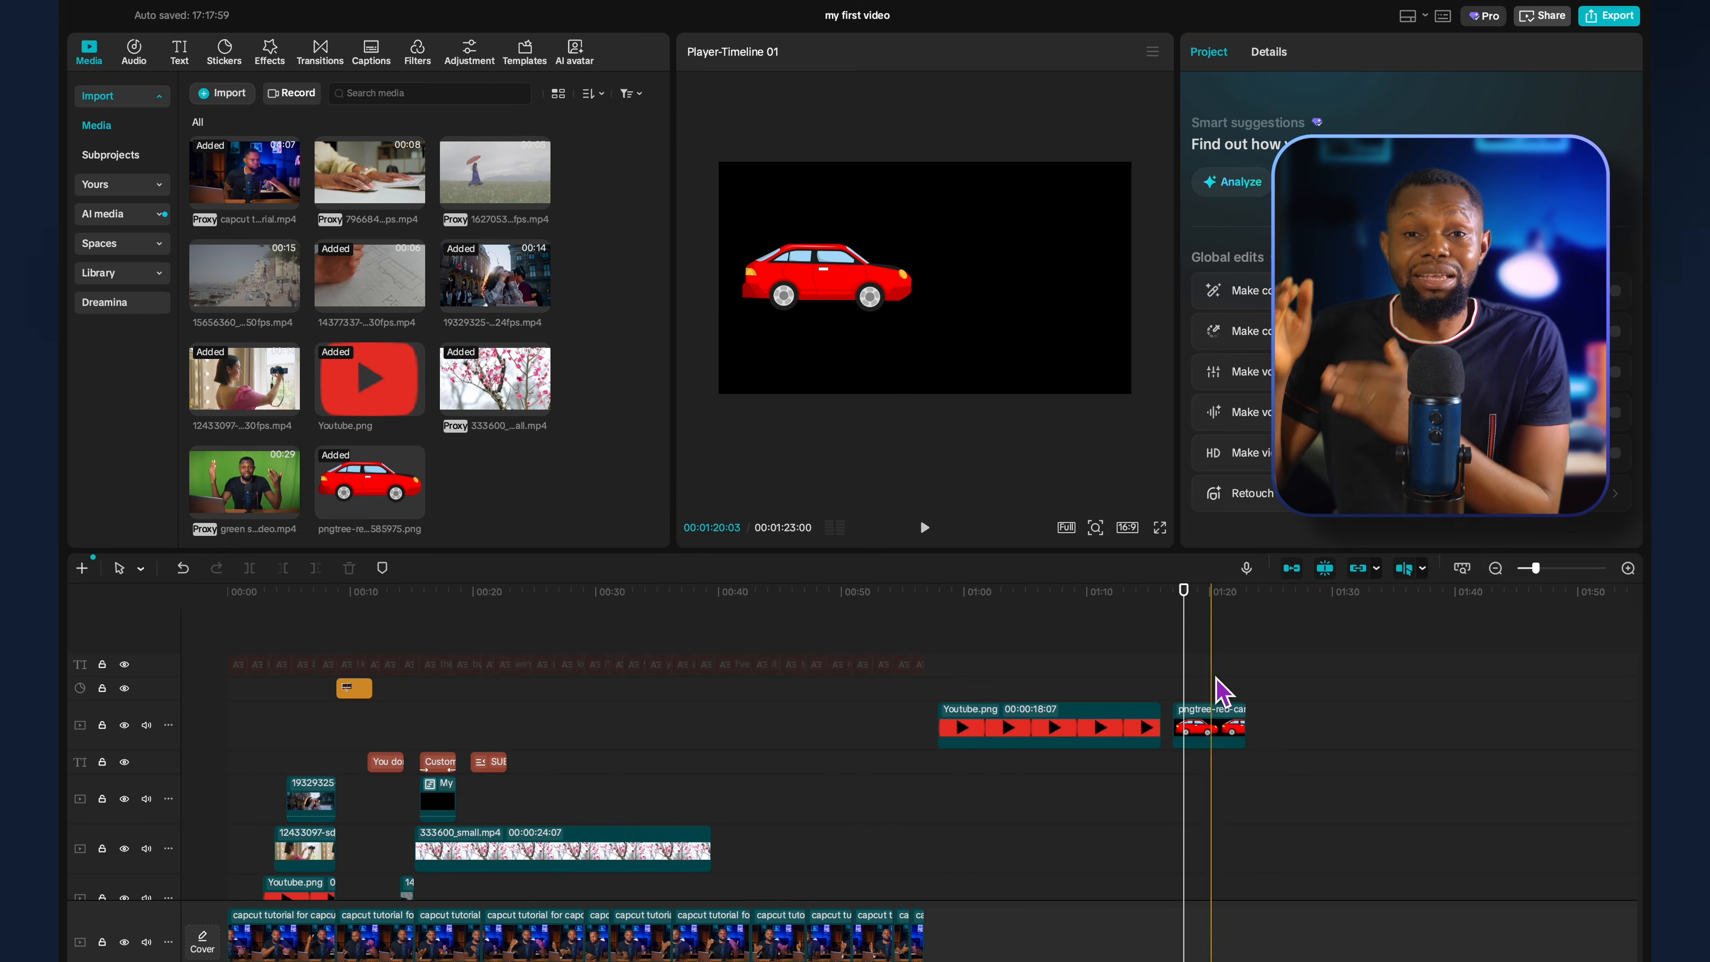
Scale the red car image to 26%, place it at X -1307, and add a position keyframe at 00:01:16:24.
{"action": "left_click", "coordinate": [1212, 724]}
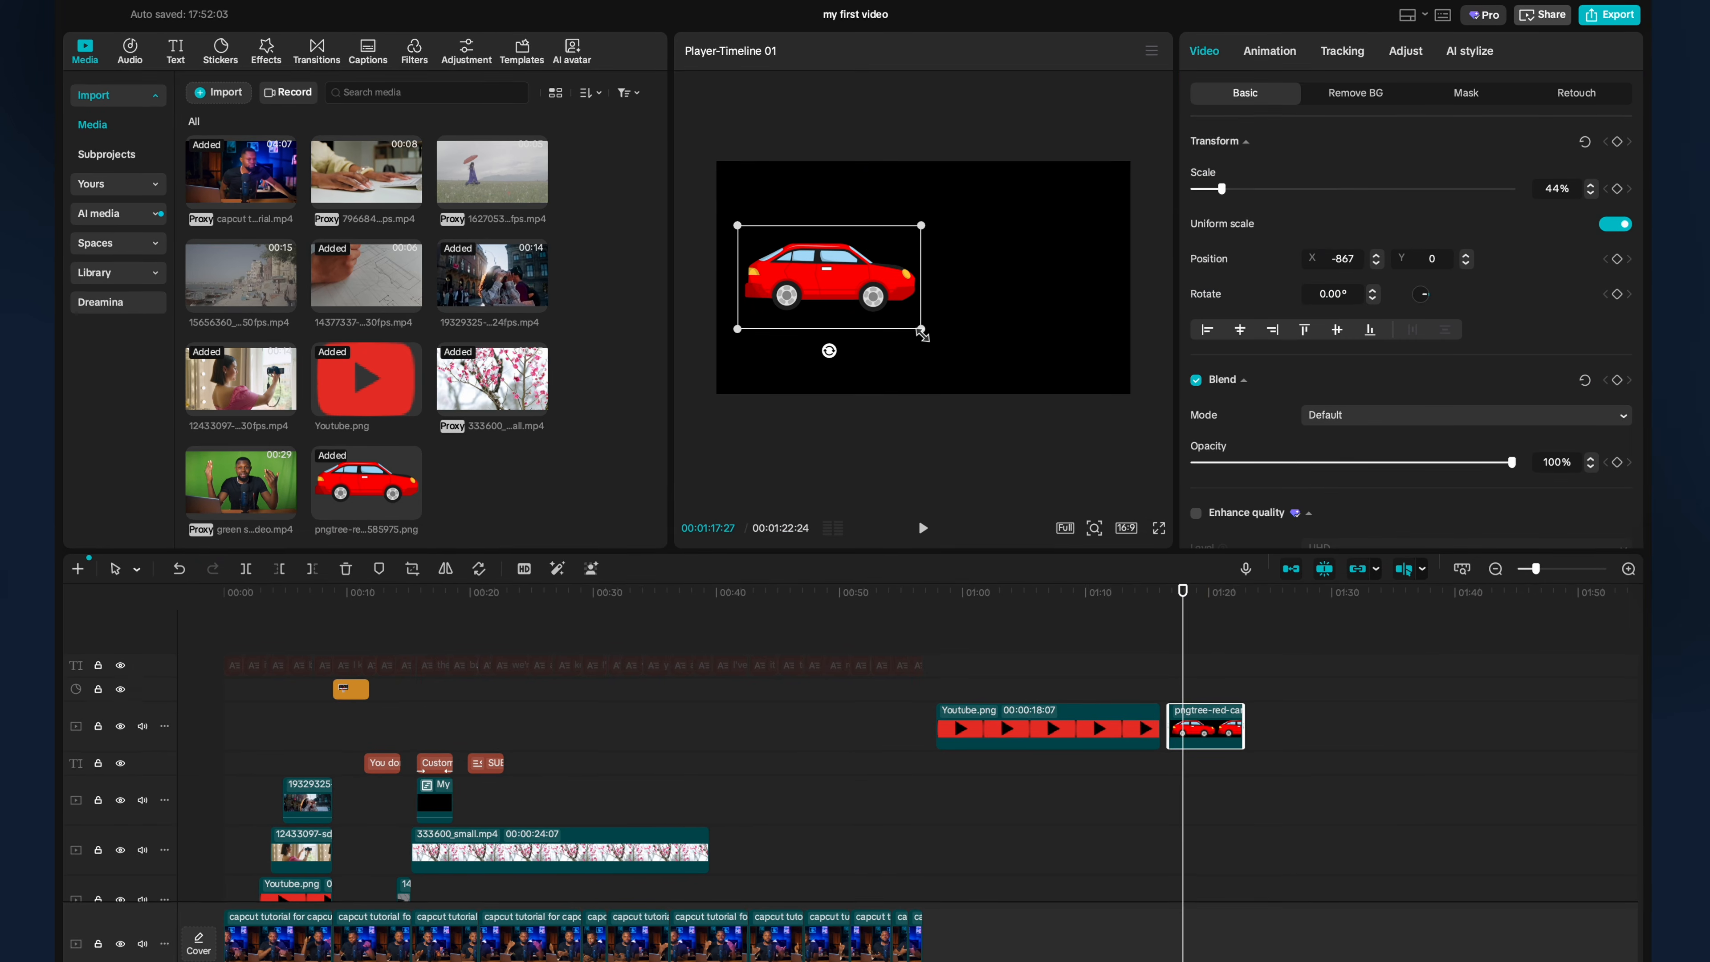
{"action": "left_click_drag", "start_coordinate": [921, 331], "coordinate": [850, 300]}
{"action": "left_click", "coordinate": [814, 281]}
{"action": "left_click_drag", "start_coordinate": [539, 266], "coordinate": [523, 271]}
{"action": "left_click", "coordinate": [1053, 694]}
{"action": "left_click_drag", "start_coordinate": [1063, 716], "coordinate": [1053, 711]}
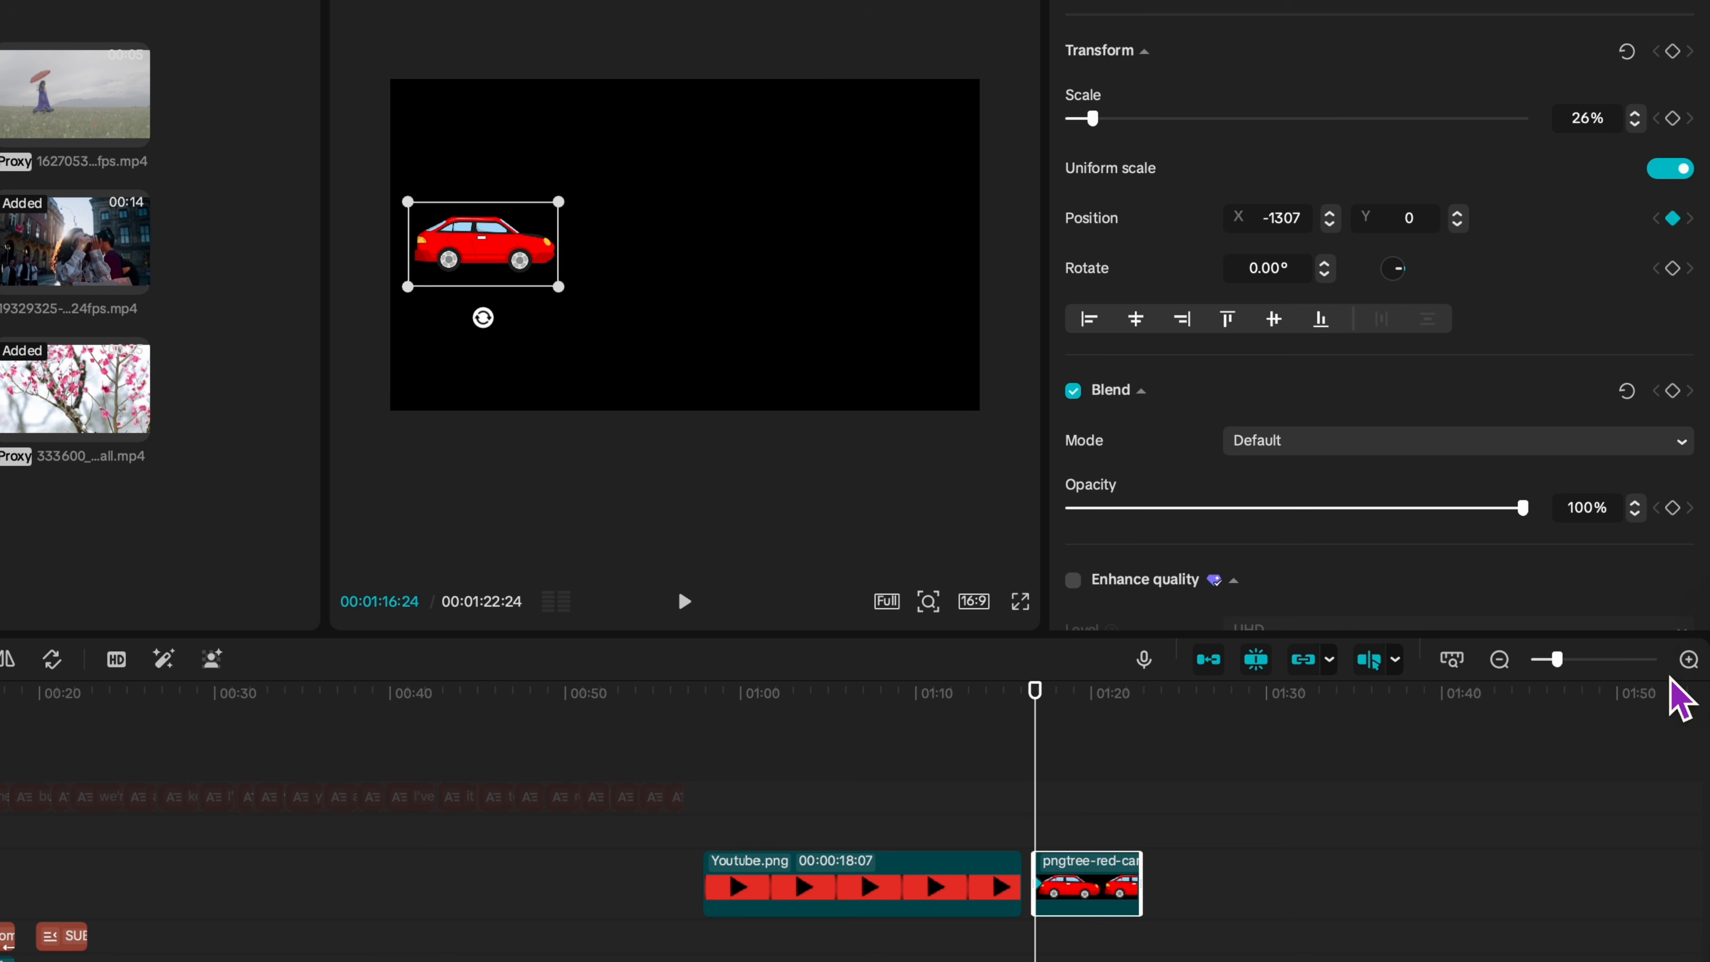
Move the car to X 1361 at 00:01:22:06 to keyframe its drive across the frame, and play it back.
{"action": "left_click", "coordinate": [1689, 659]}
{"action": "left_click", "coordinate": [1689, 659]}
{"action": "left_click", "coordinate": [1269, 713]}
{"action": "left_click_drag", "start_coordinate": [1271, 716], "coordinate": [1429, 760]}
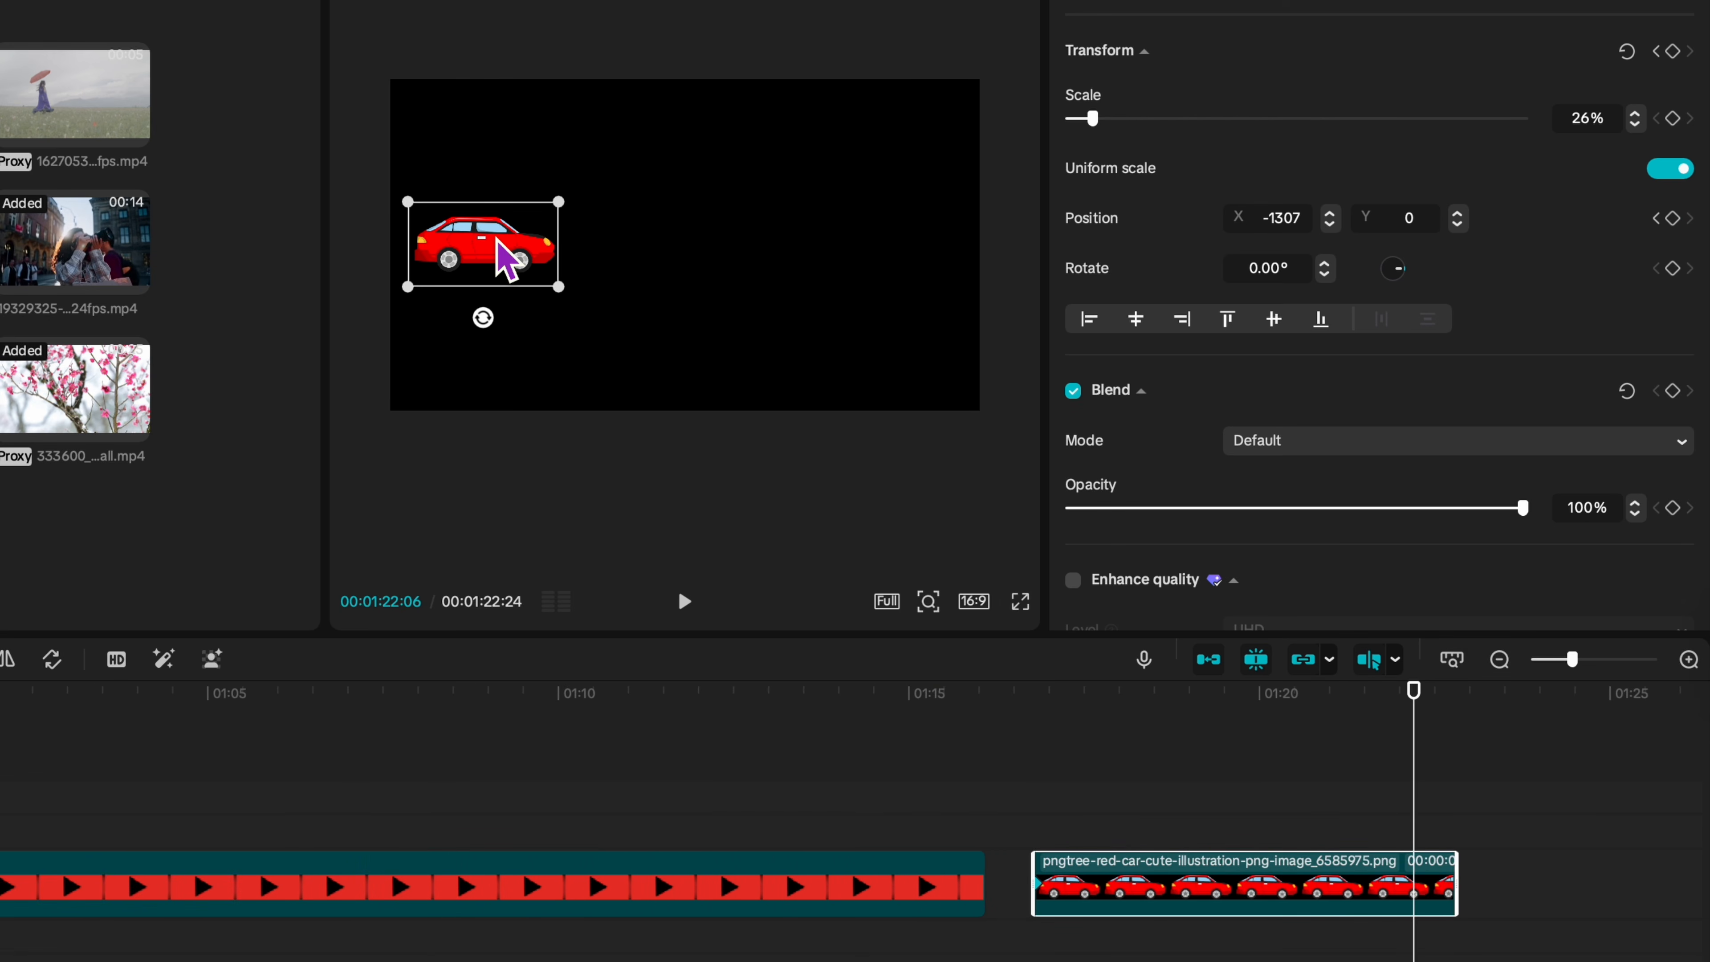
{"action": "left_click_drag", "start_coordinate": [498, 256], "coordinate": [909, 259]}
{"action": "left_click", "coordinate": [1062, 707]}
{"action": "key", "text": "space"}
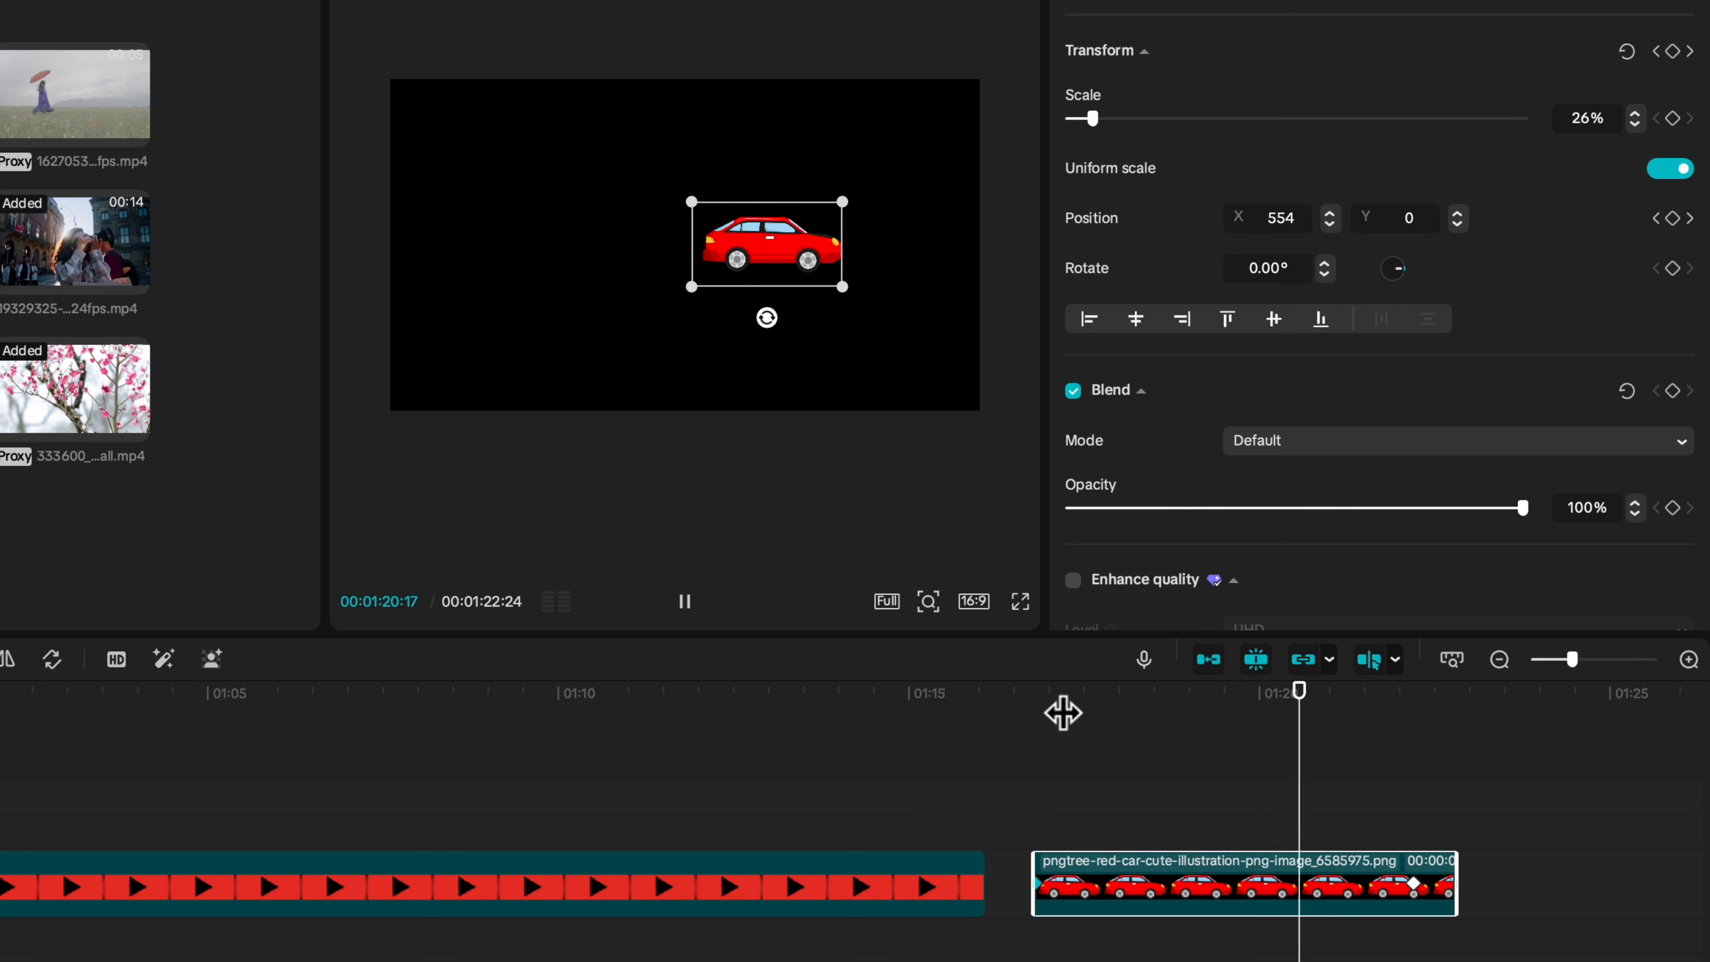
Move the car's second position keyframe earlier, to about 00:01:18:15, and play the faster motion.
{"action": "left_click", "coordinate": [1419, 881]}
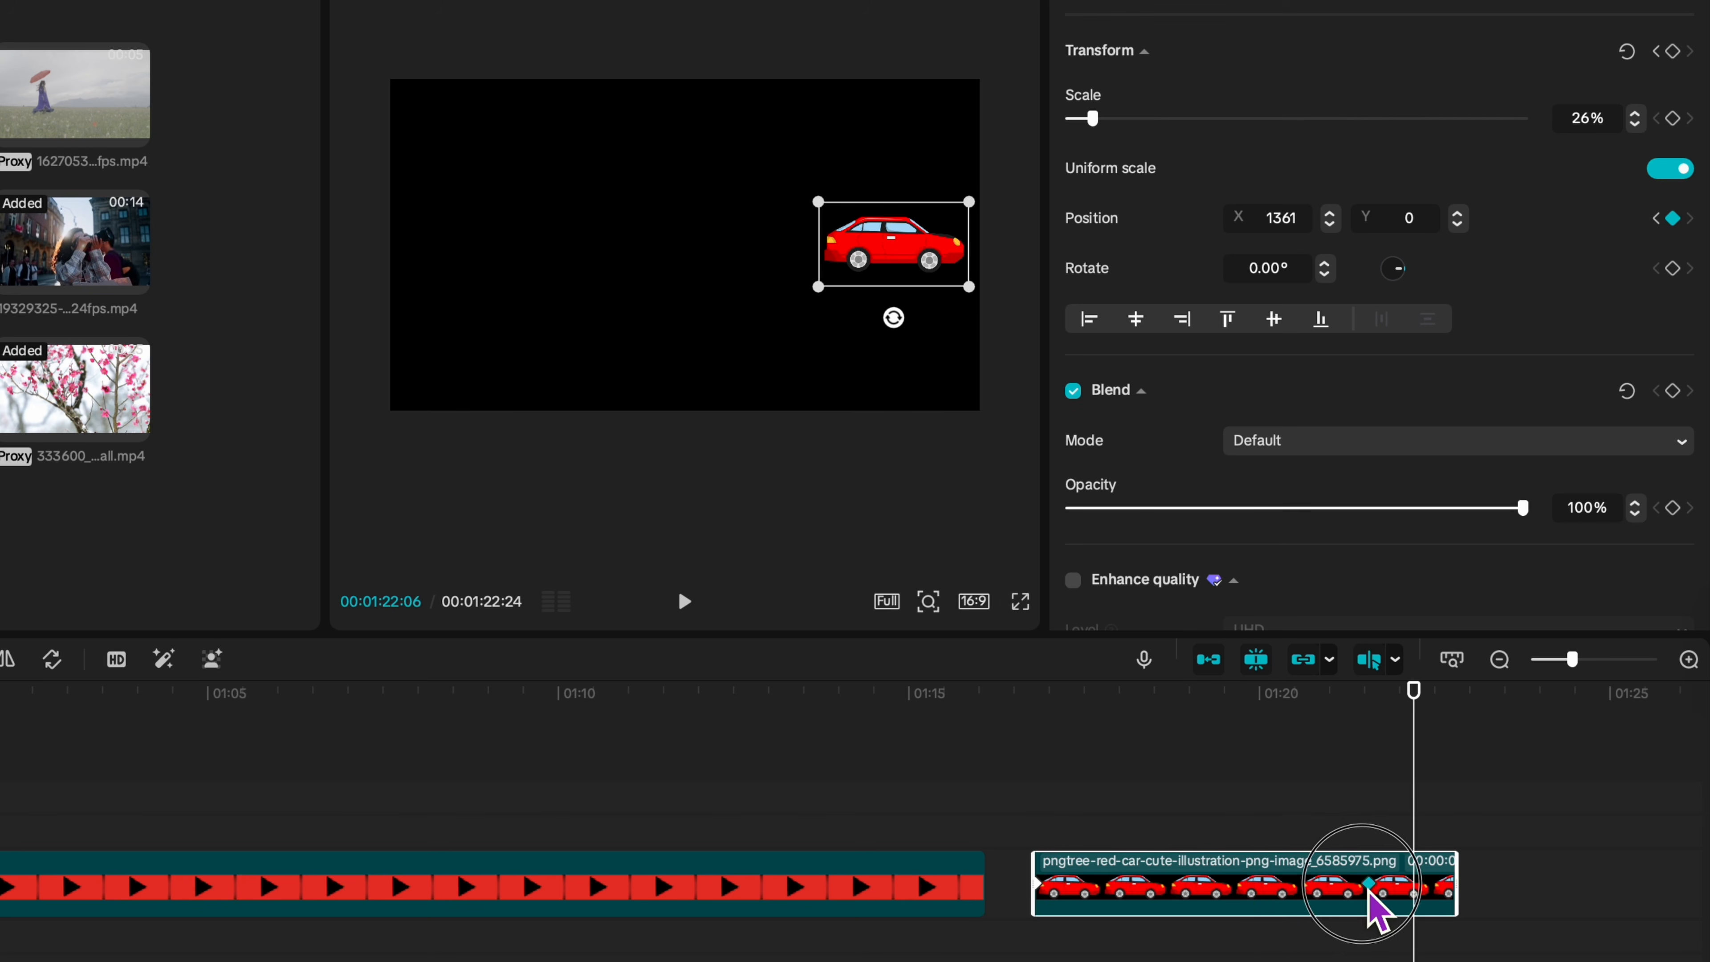
{"action": "left_click_drag", "start_coordinate": [1214, 887], "coordinate": [1156, 867]}
{"action": "left_click", "coordinate": [1058, 711]}
{"action": "key", "text": "space"}
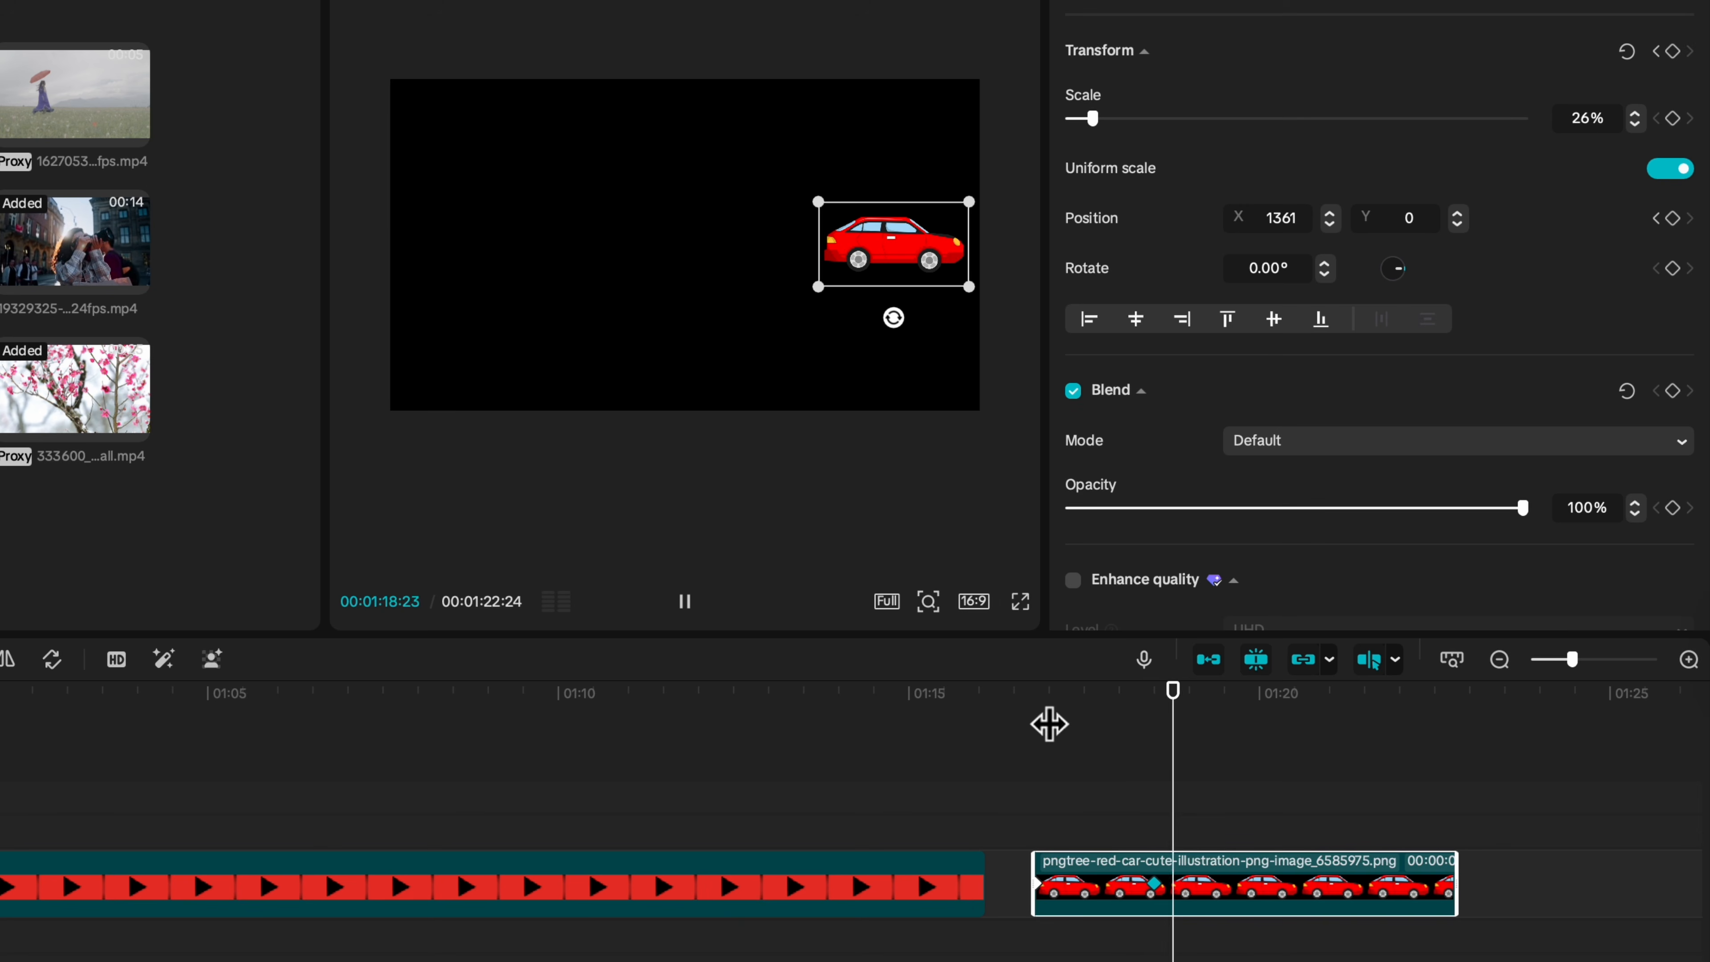
Replay the car's movement several times from the start of its clip to examine the motion.
{"action": "left_click", "coordinate": [1049, 724]}
{"action": "left_click", "coordinate": [1037, 724]}
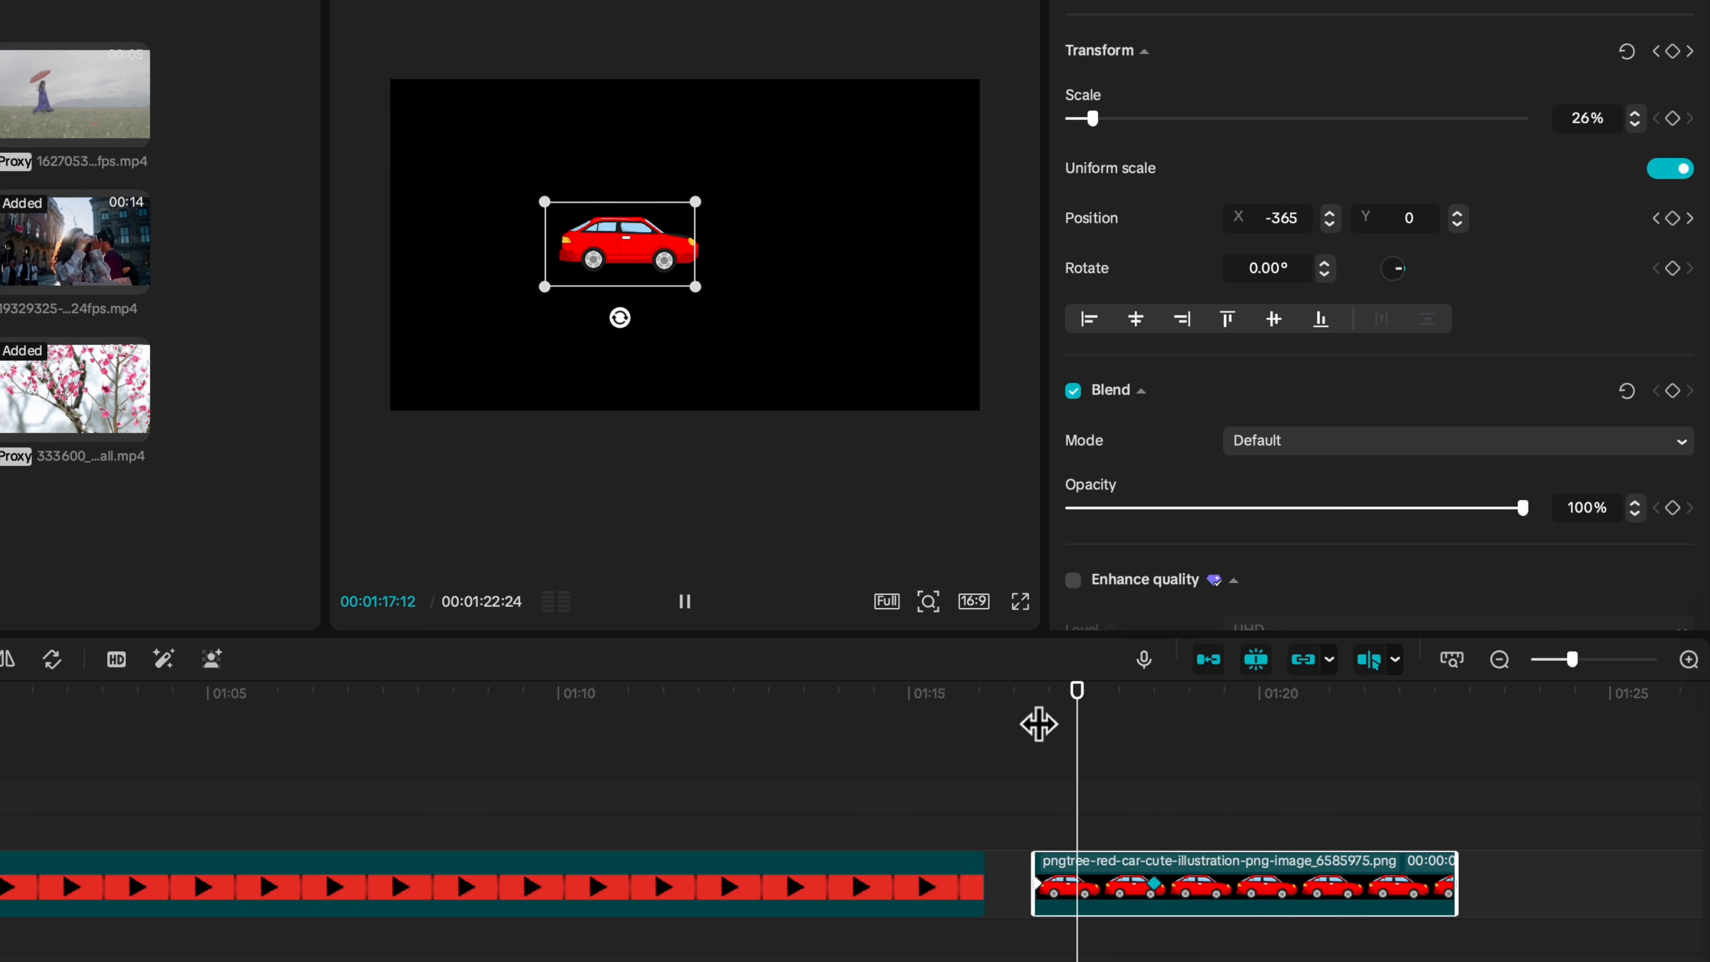
{"action": "key", "text": "space"}
{"action": "left_click", "coordinate": [1241, 921]}
{"action": "left_click", "coordinate": [1037, 715]}
{"action": "key", "text": "space"}
{"action": "left_click", "coordinate": [1033, 719]}
{"action": "key", "text": "space"}
{"action": "key", "text": "space"}
Set the car clip's first position keyframe to Ease in and its second position keyframe to Ease out.
{"action": "left_click", "coordinate": [1045, 888]}
{"action": "scroll", "coordinate": [1044, 888], "scroll_direction": "up", "scroll_amount": 3}
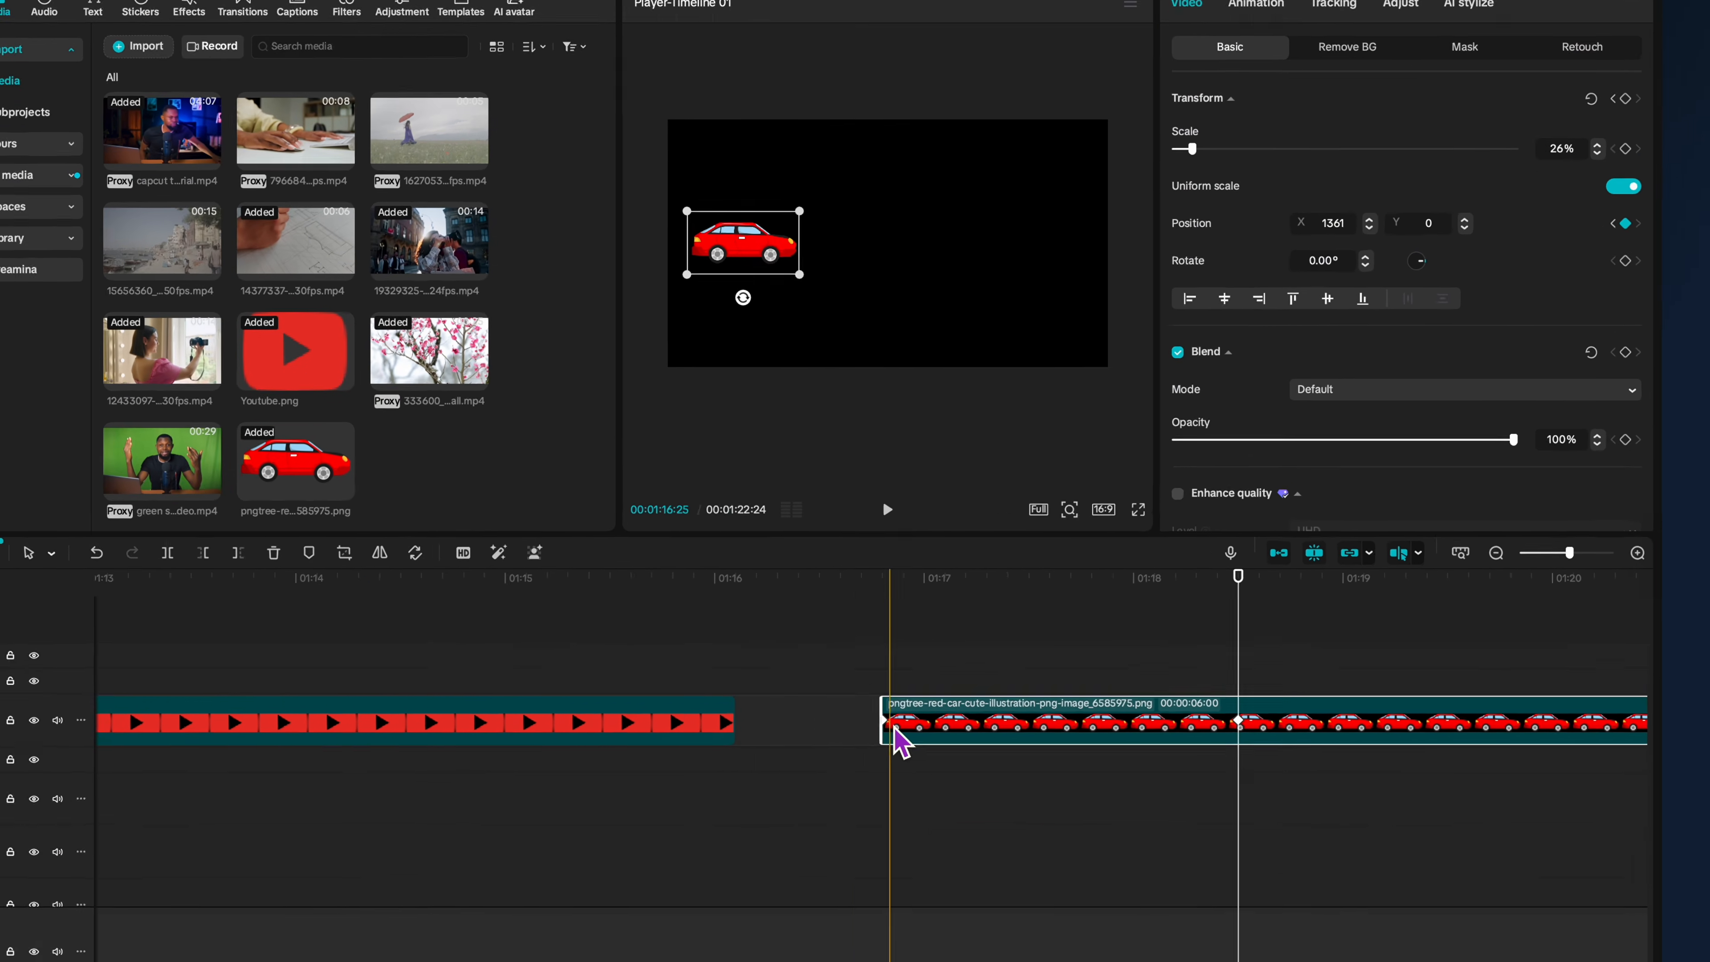
{"action": "left_click", "coordinate": [896, 729]}
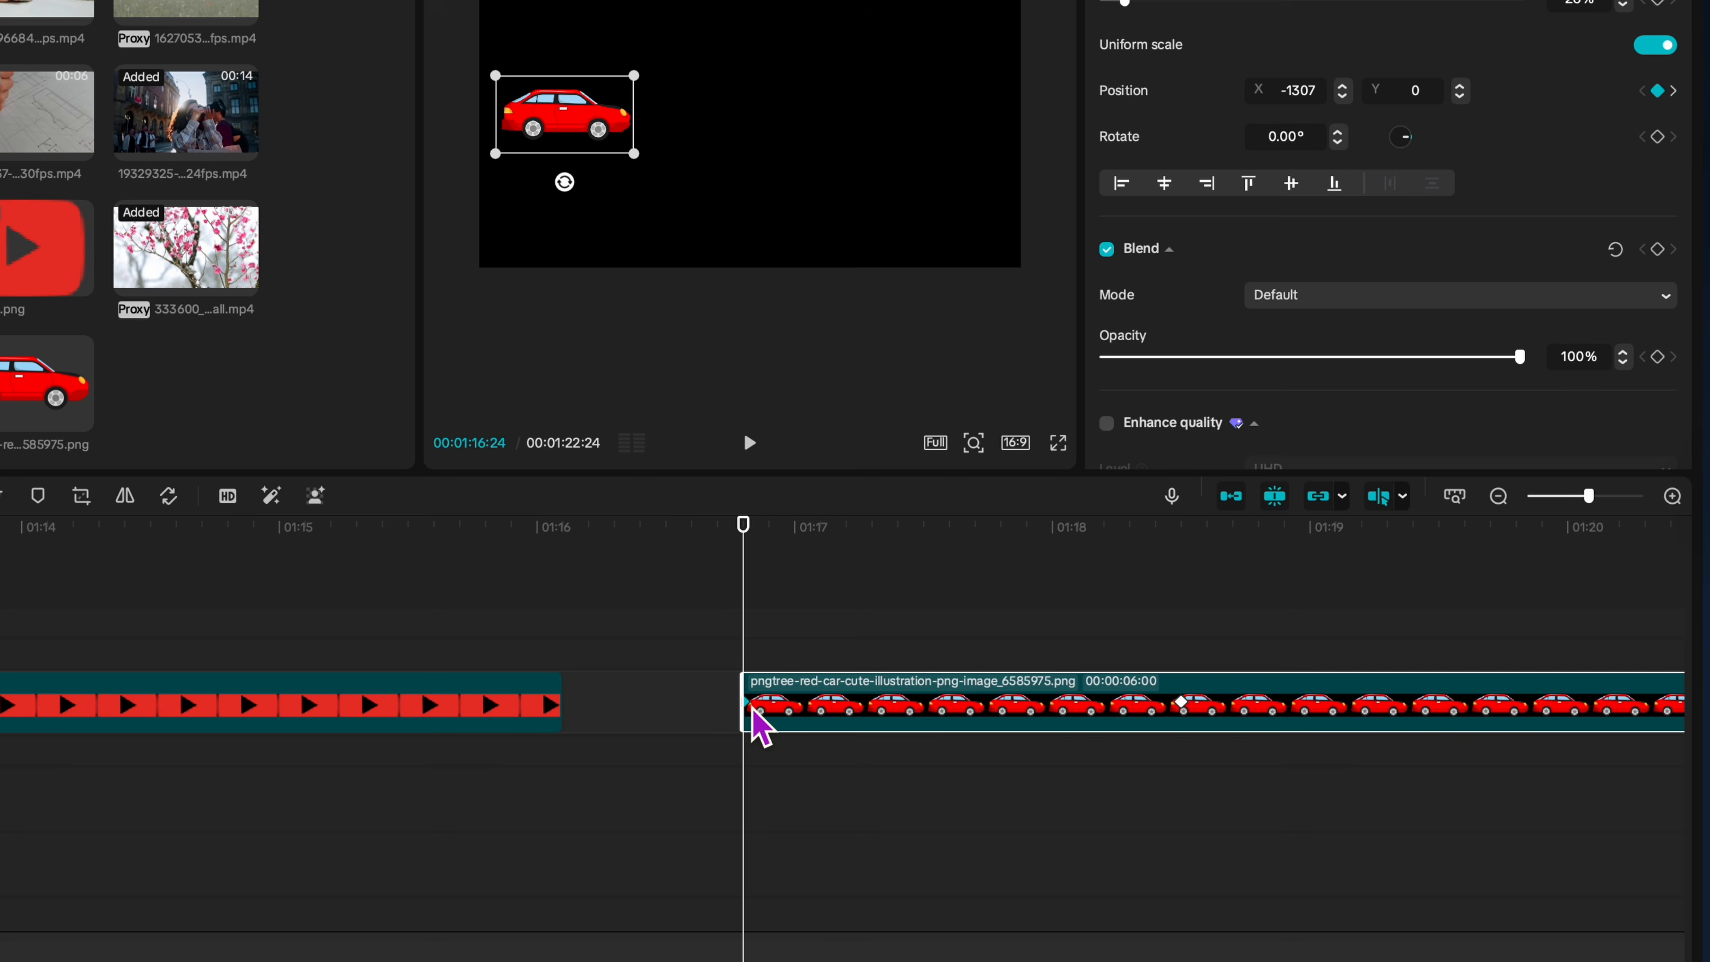
{"action": "right_click", "coordinate": [753, 710]}
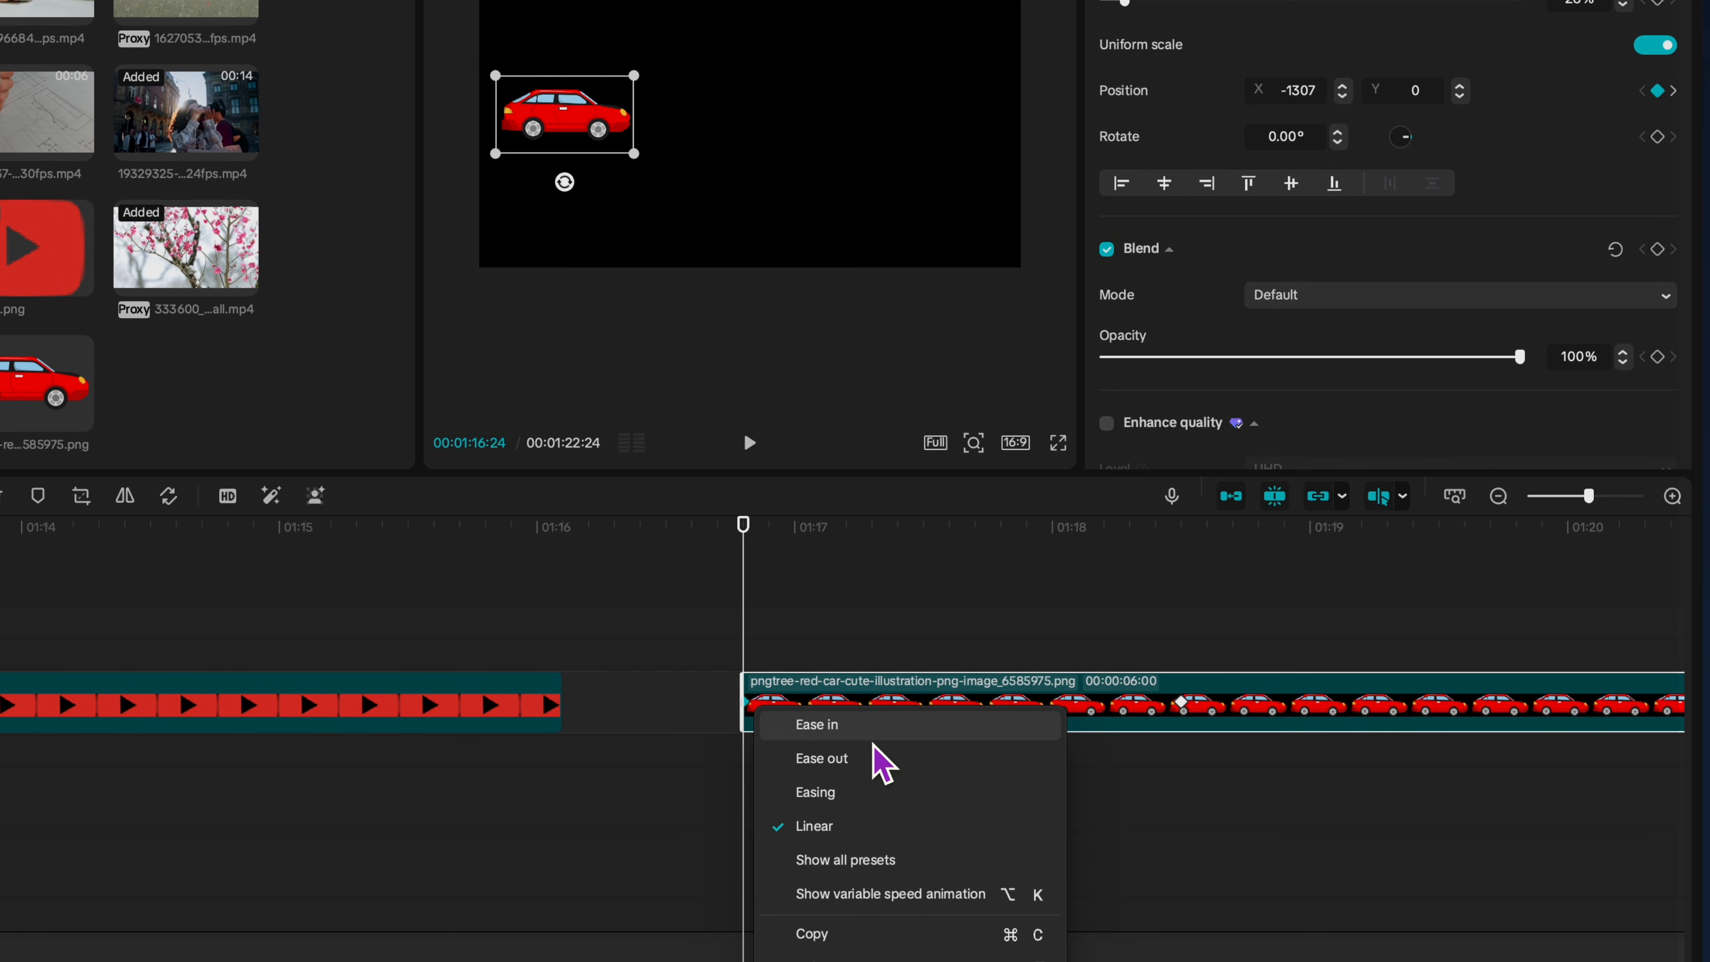
{"action": "left_click", "coordinate": [874, 733]}
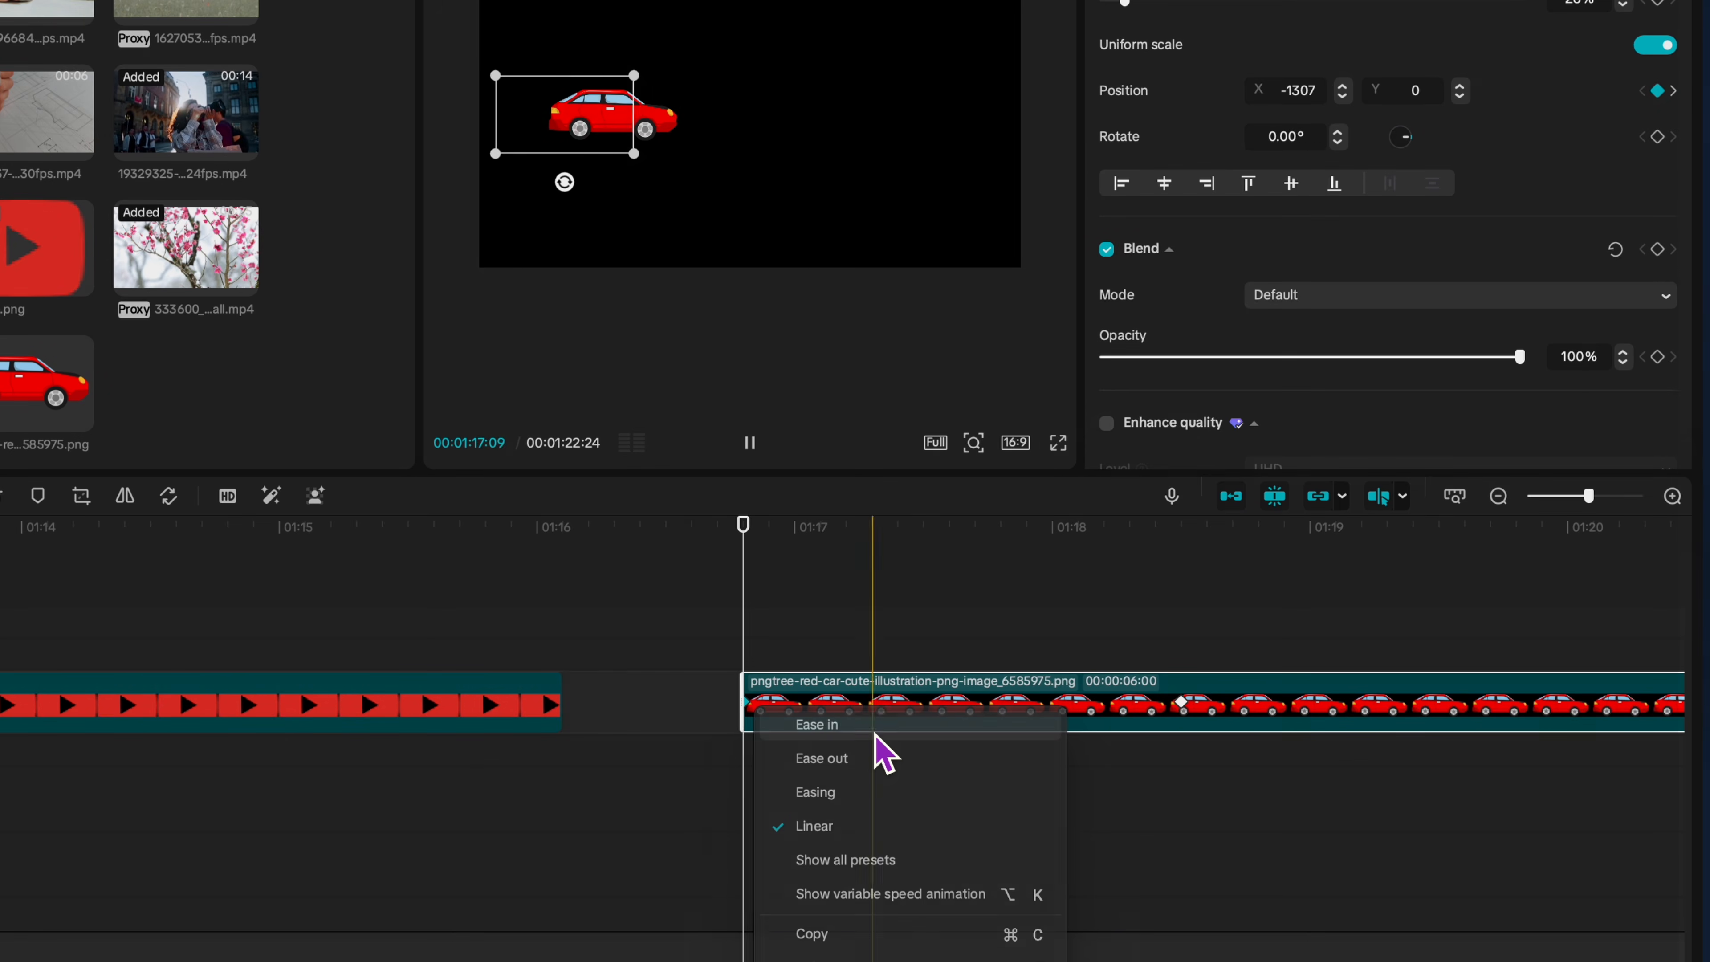
{"action": "right_click", "coordinate": [1182, 704]}
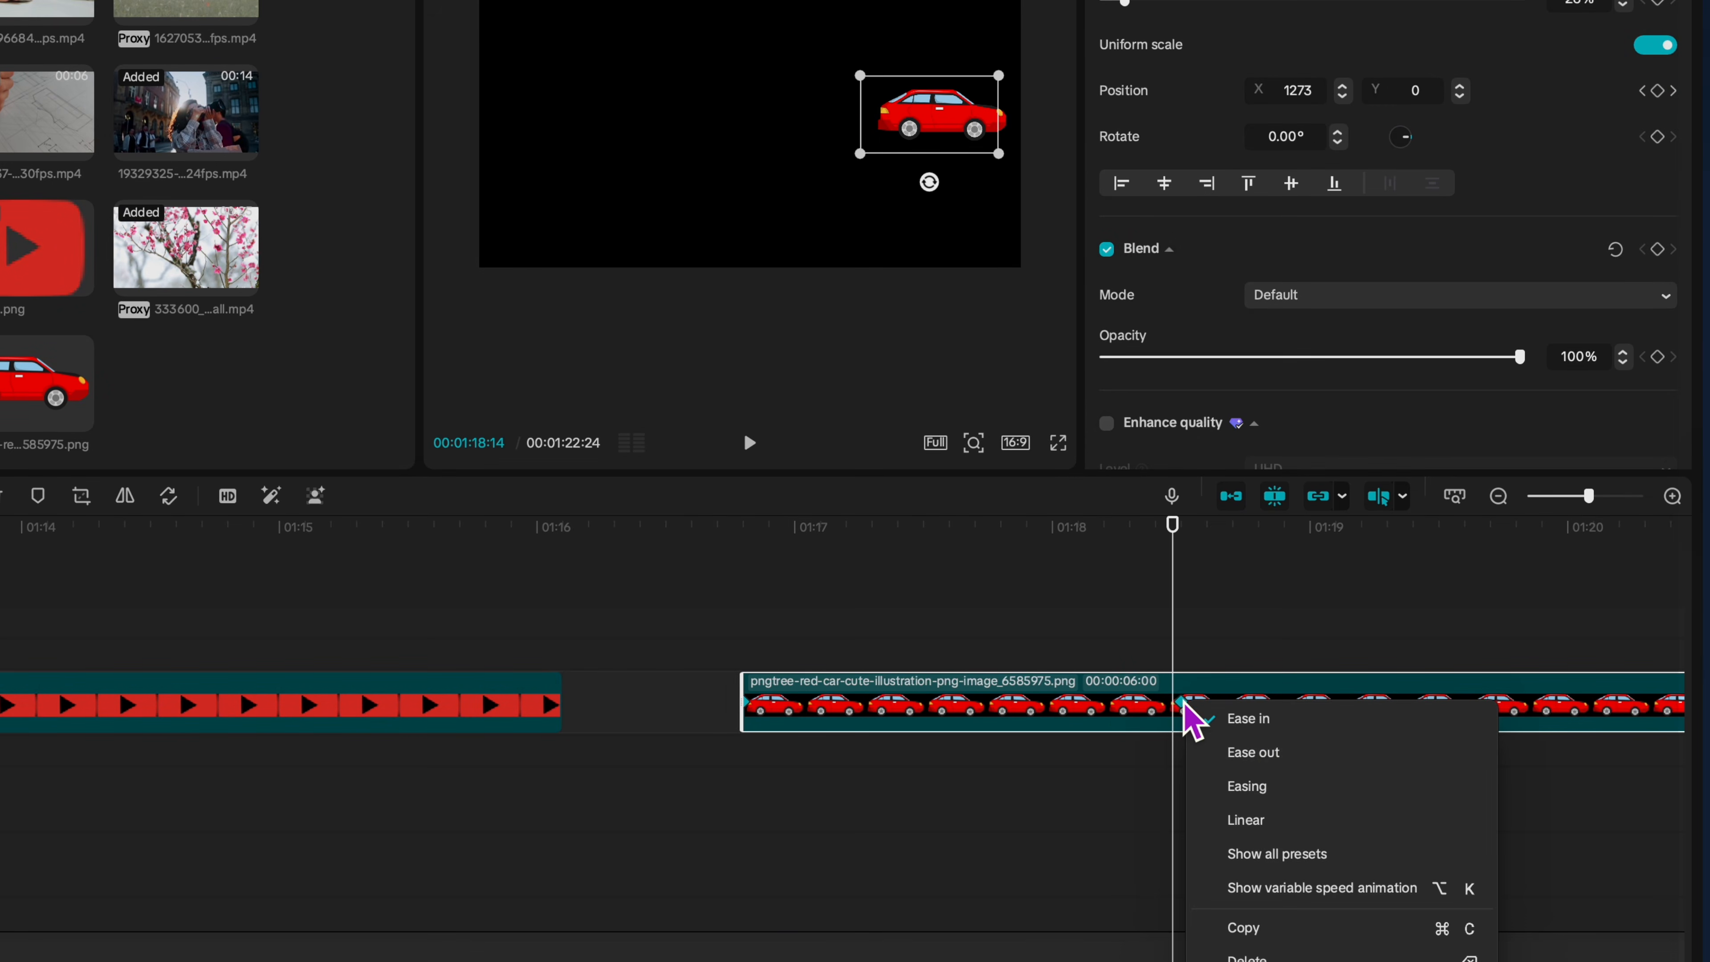
{"action": "left_click", "coordinate": [1266, 753]}
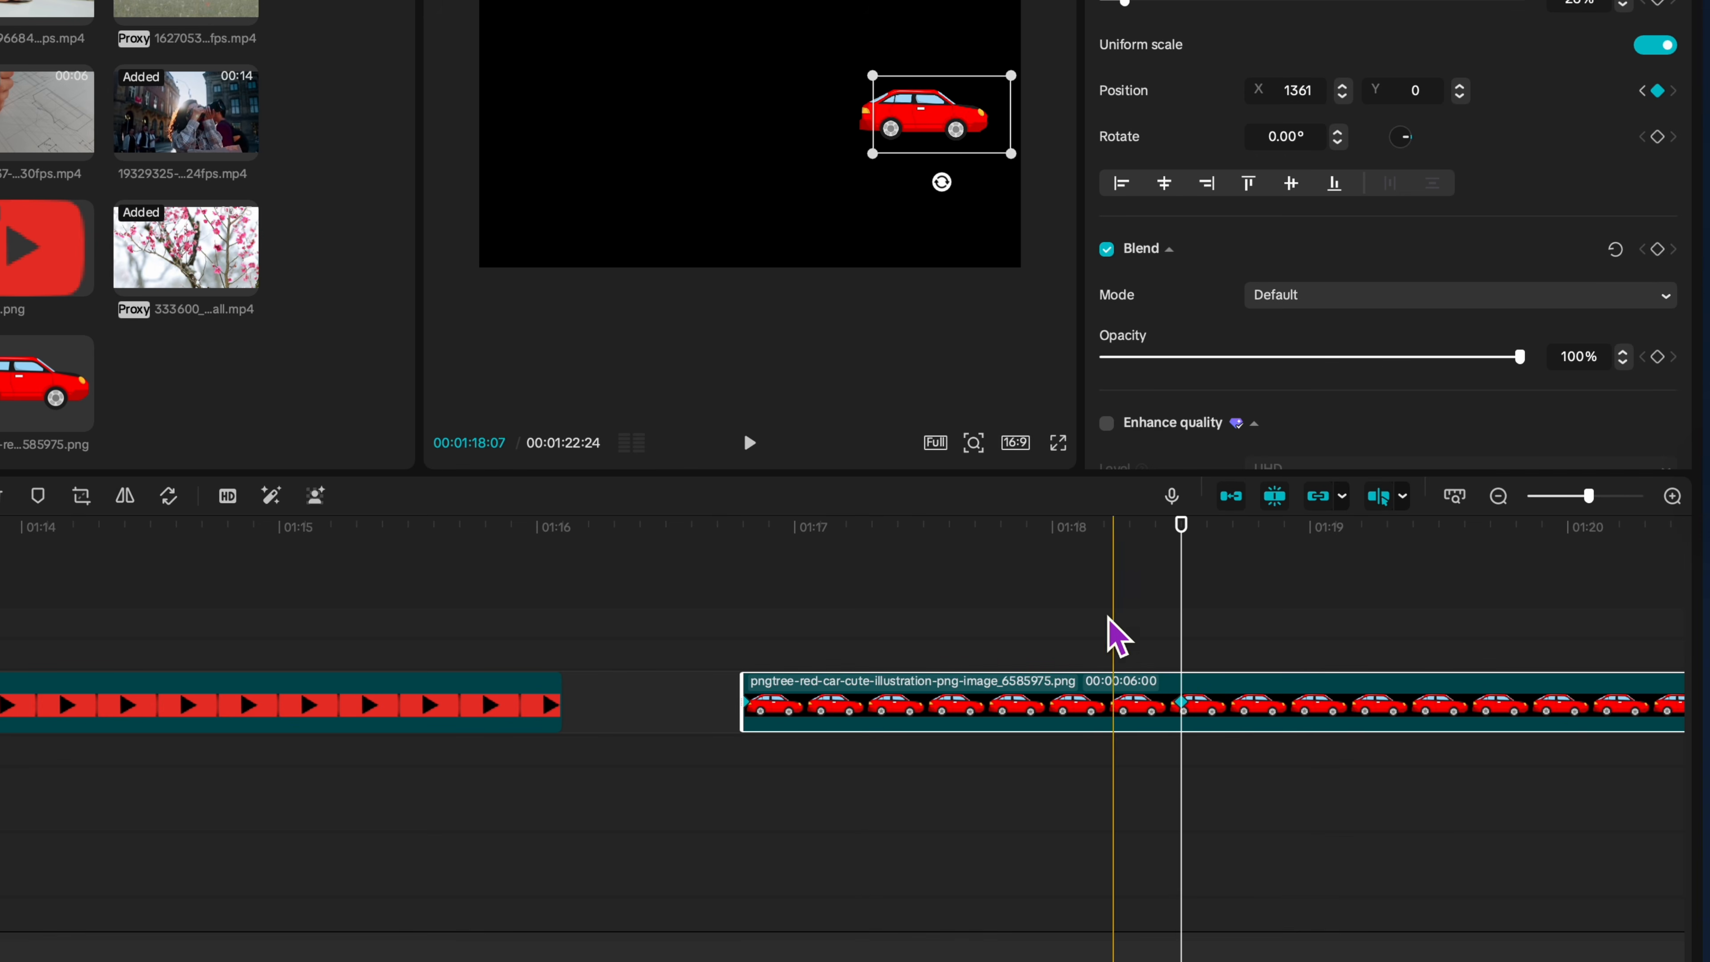
Play the eased car movement several times from the start of its clip to examine the motion.
{"action": "left_click", "coordinate": [779, 563]}
{"action": "left_click", "coordinate": [748, 561]}
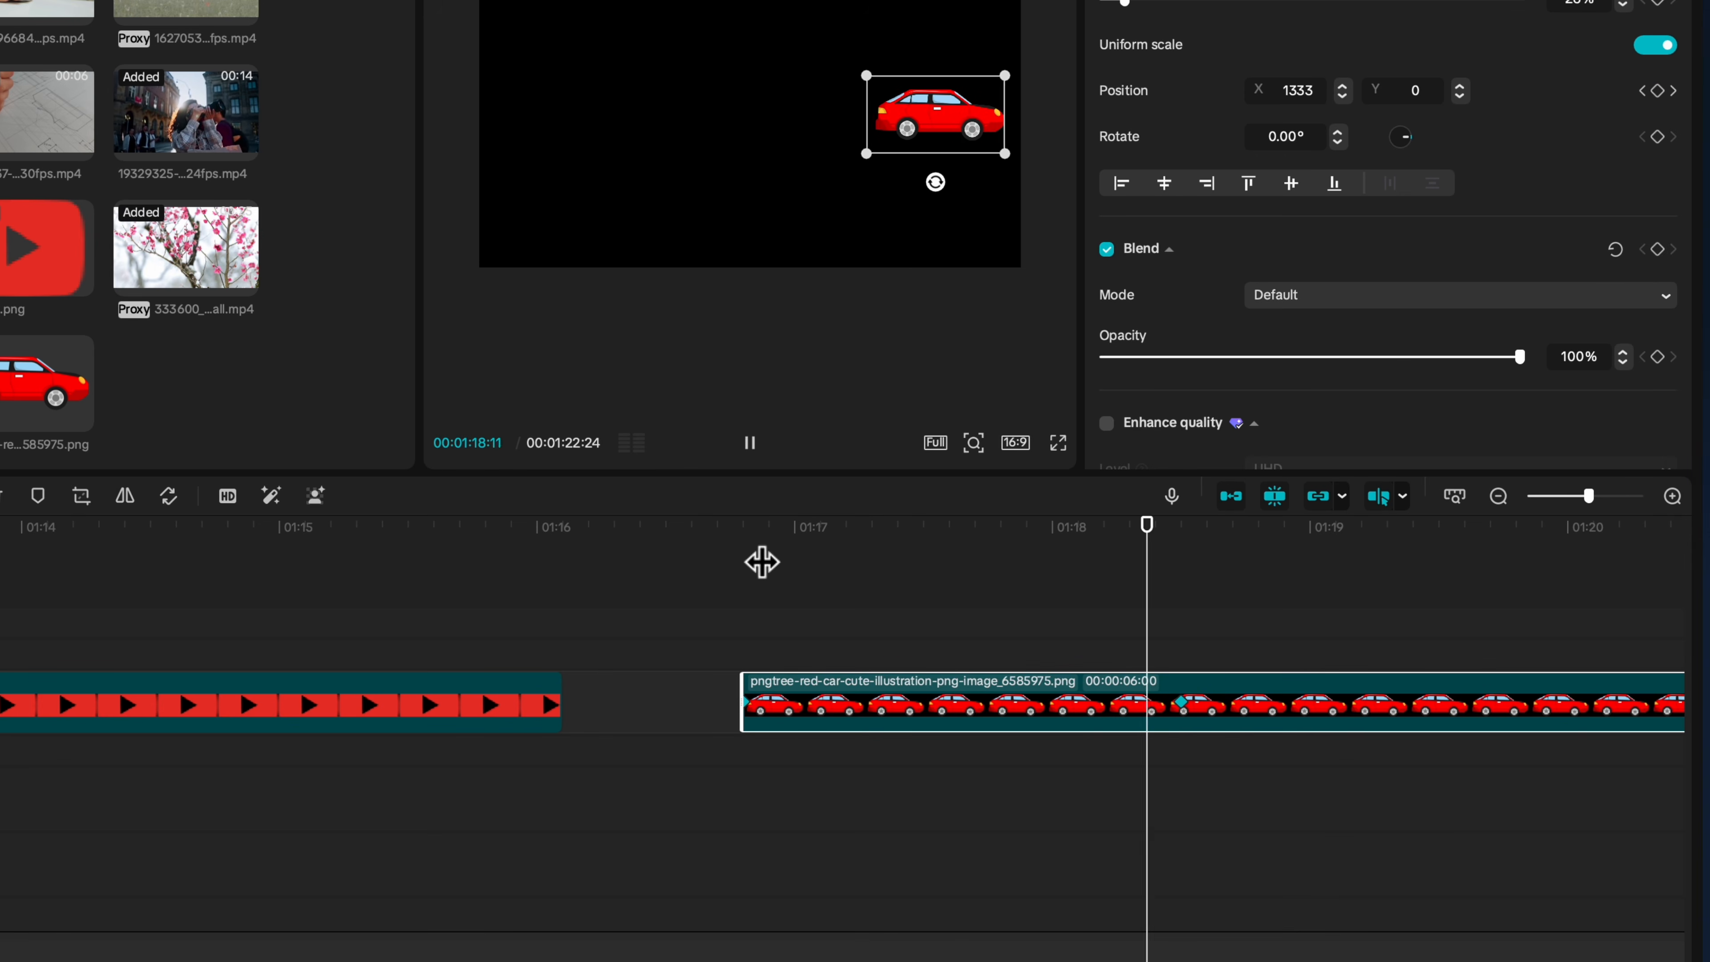
{"action": "left_click", "coordinate": [907, 926]}
{"action": "left_click", "coordinate": [767, 569]}
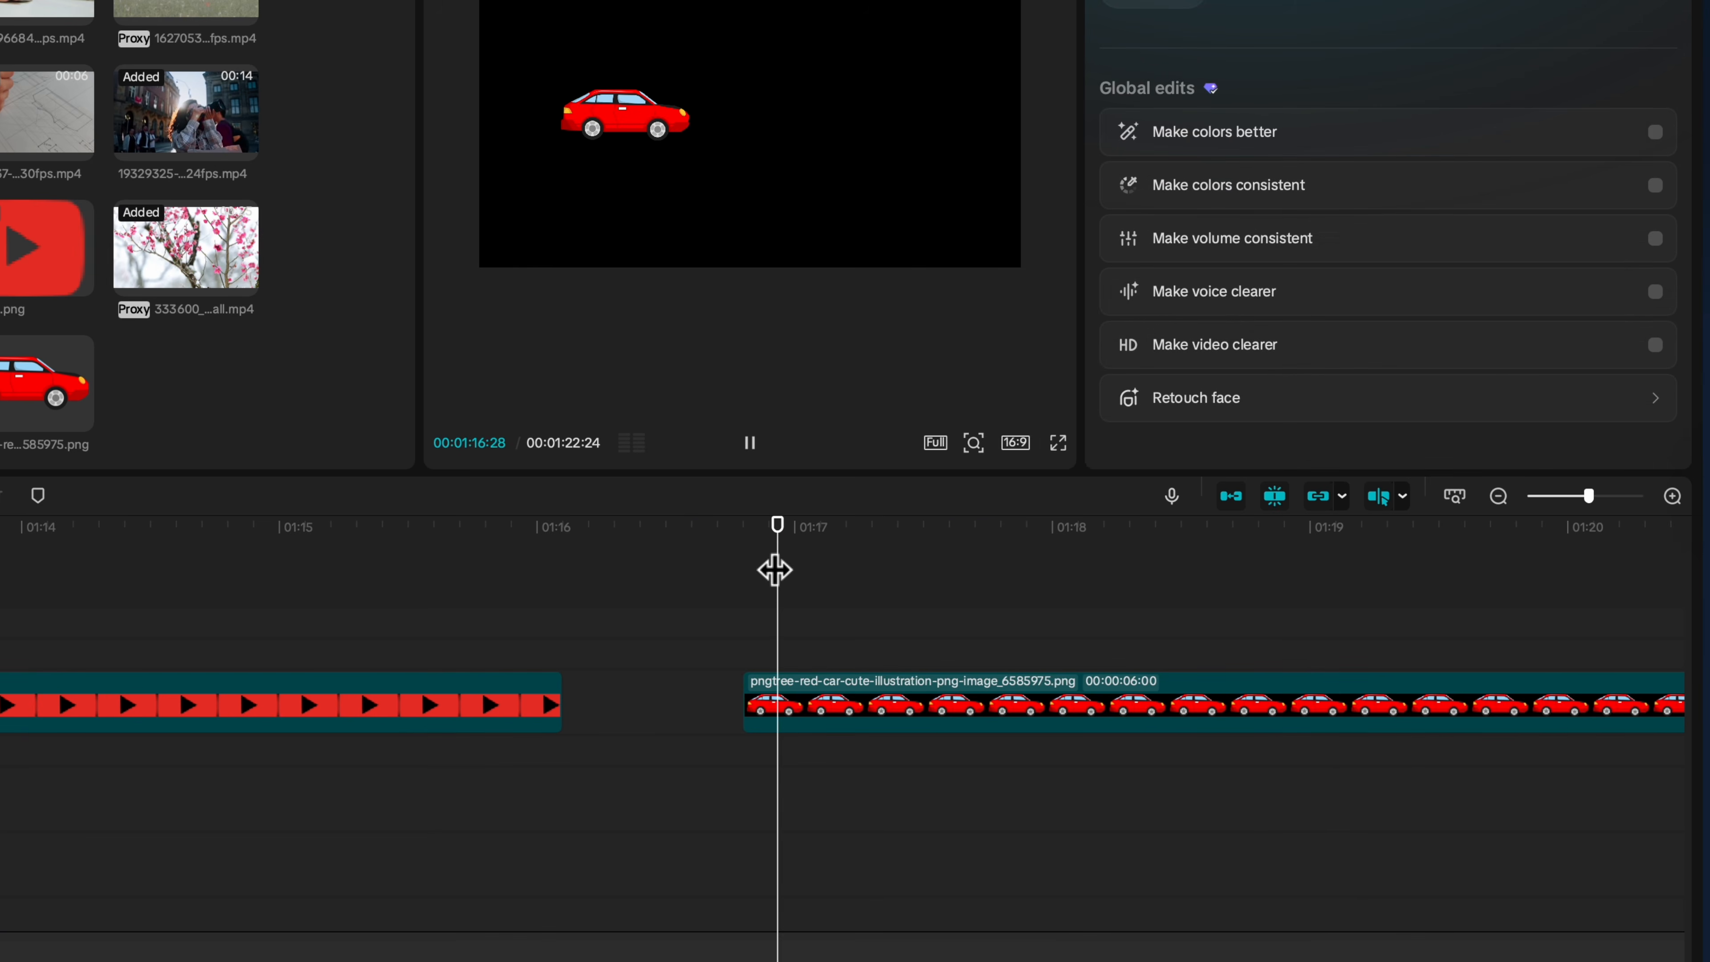
{"action": "left_click", "coordinate": [762, 571]}
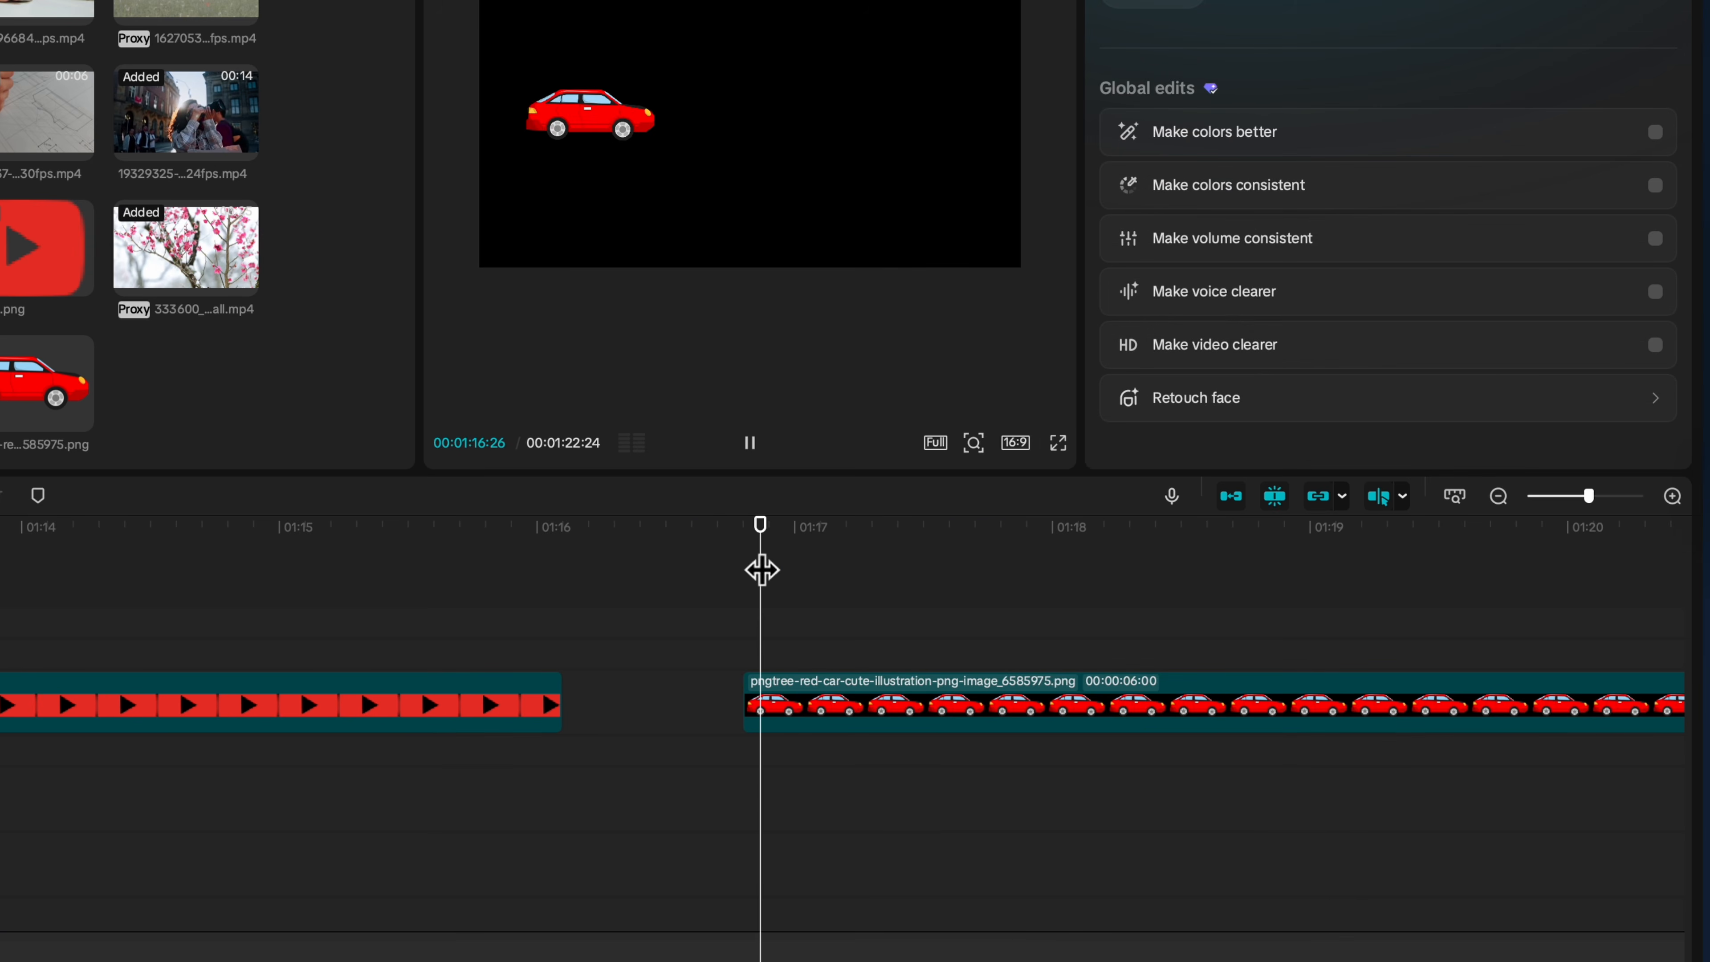
{"action": "key", "text": "space"}
Open the car clip's keyframe graph and apply the Quad Ease preset curve between its two X position keyframes.
{"action": "left_click", "coordinate": [992, 704]}
{"action": "left_click", "coordinate": [183, 568]}
{"action": "left_click", "coordinate": [183, 567]}
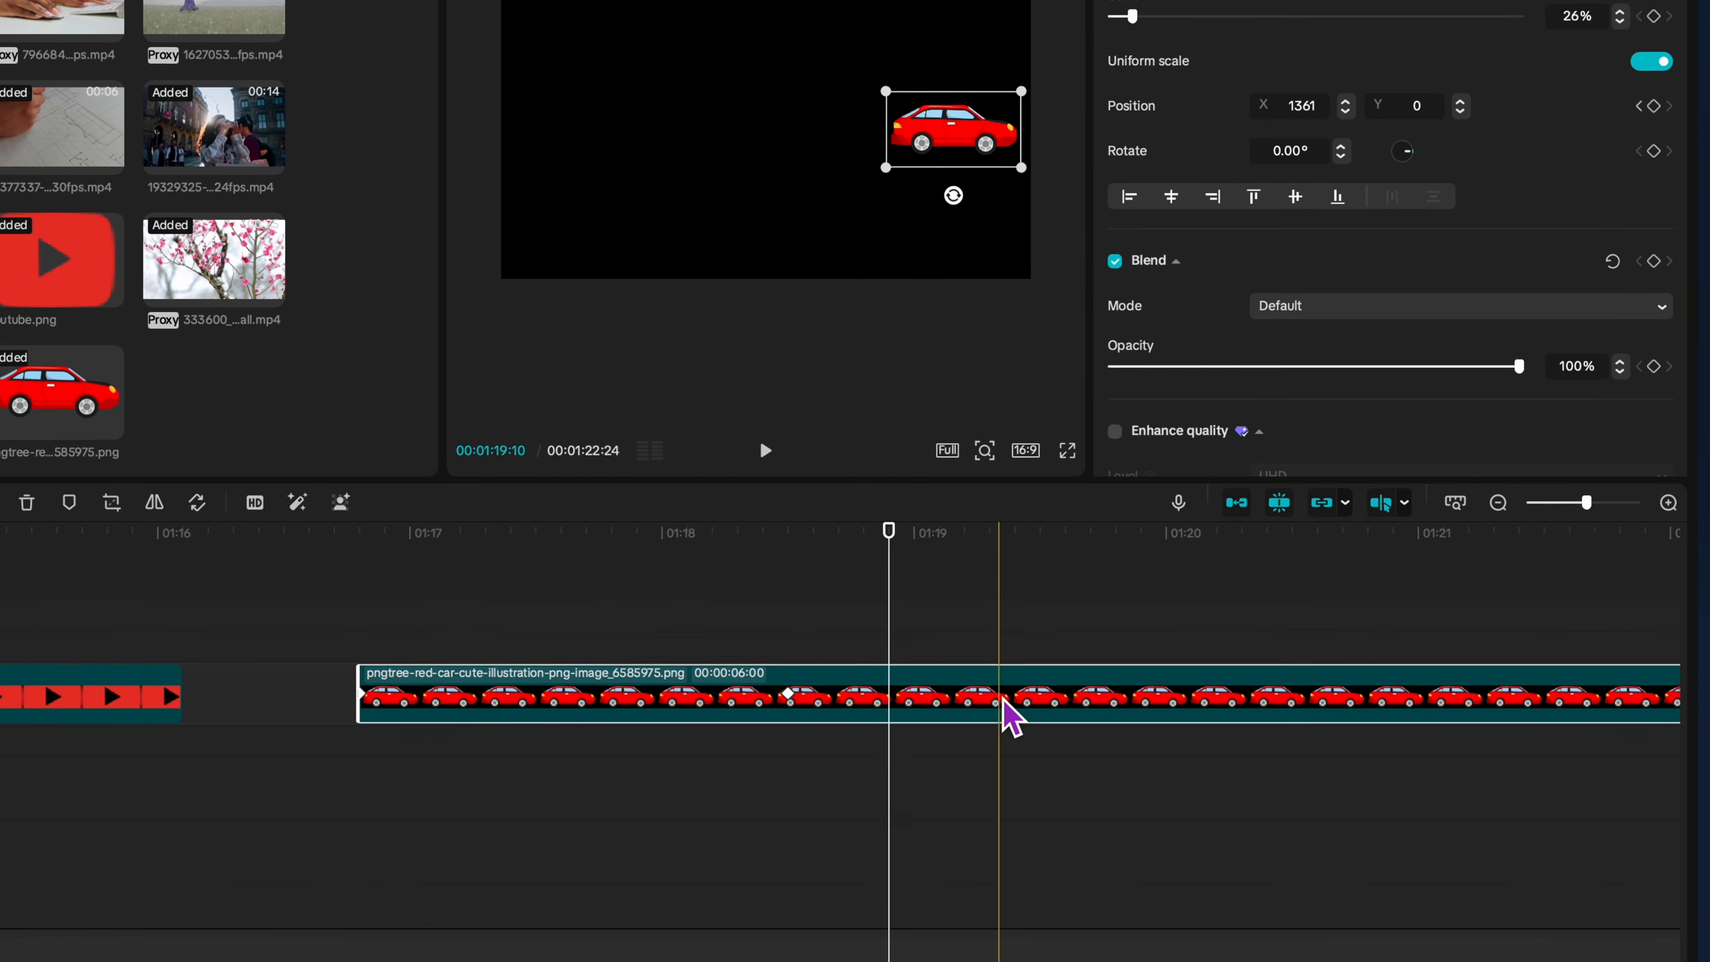
{"action": "double_click", "coordinate": [1106, 719]}
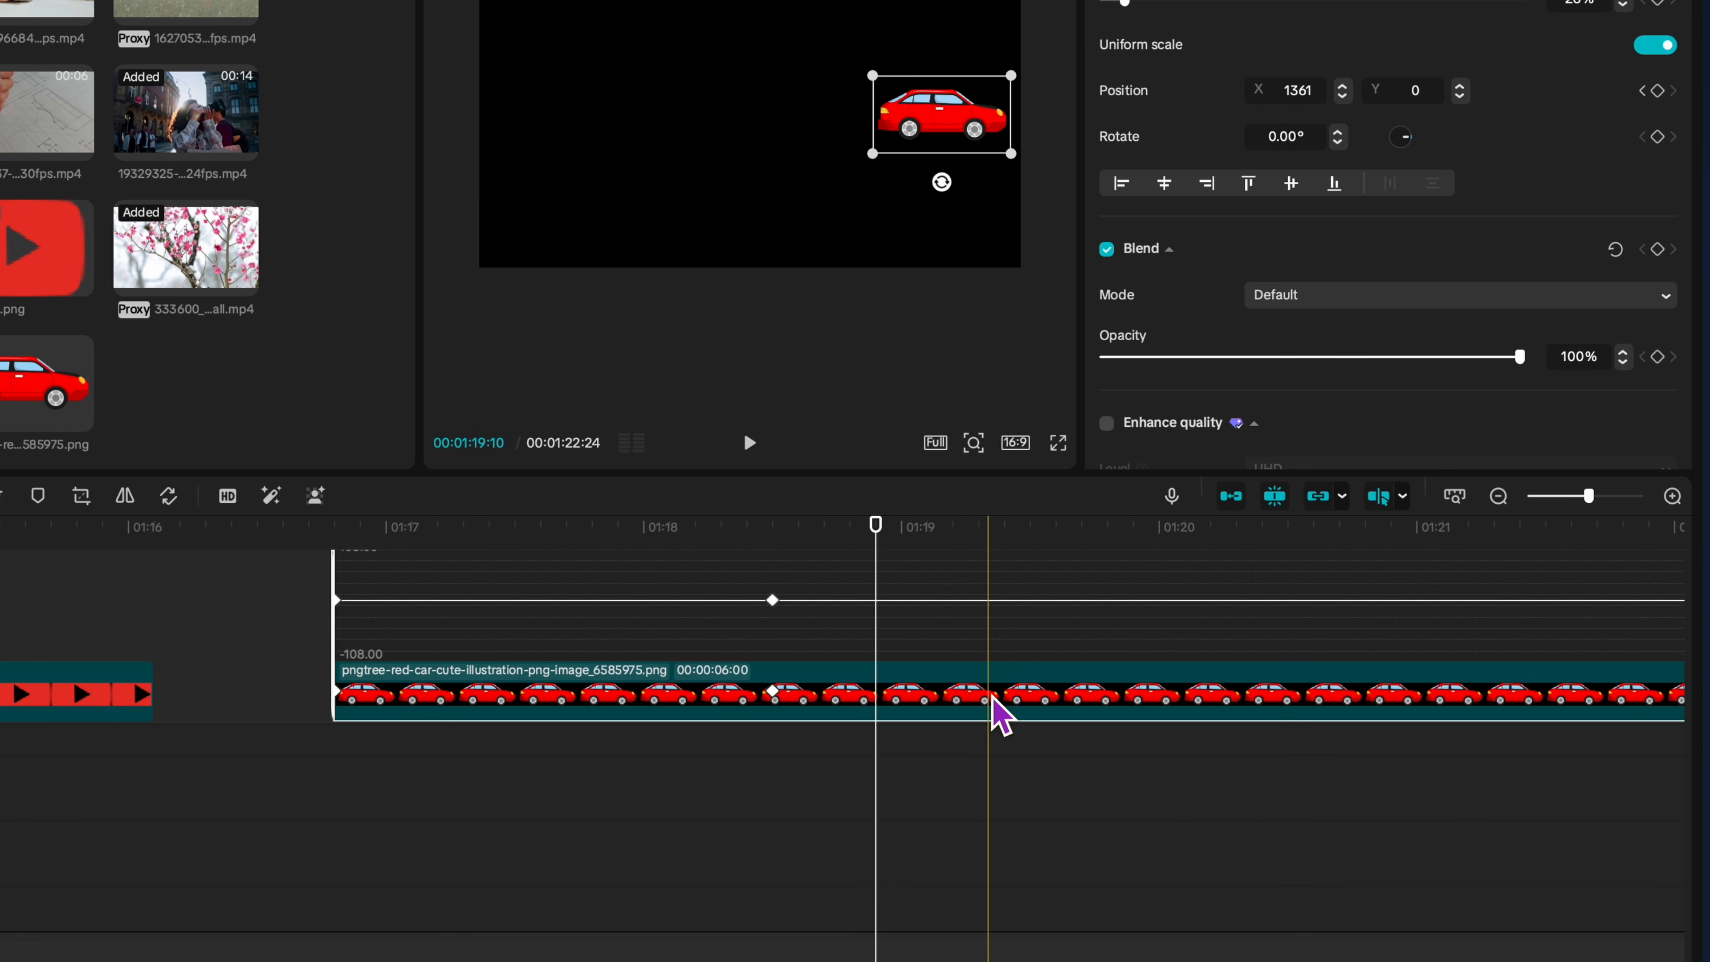
{"action": "scroll", "coordinate": [983, 704], "scroll_direction": "up", "scroll_amount": 3}
{"action": "scroll", "coordinate": [965, 684], "scroll_direction": "down", "scroll_amount": 5}
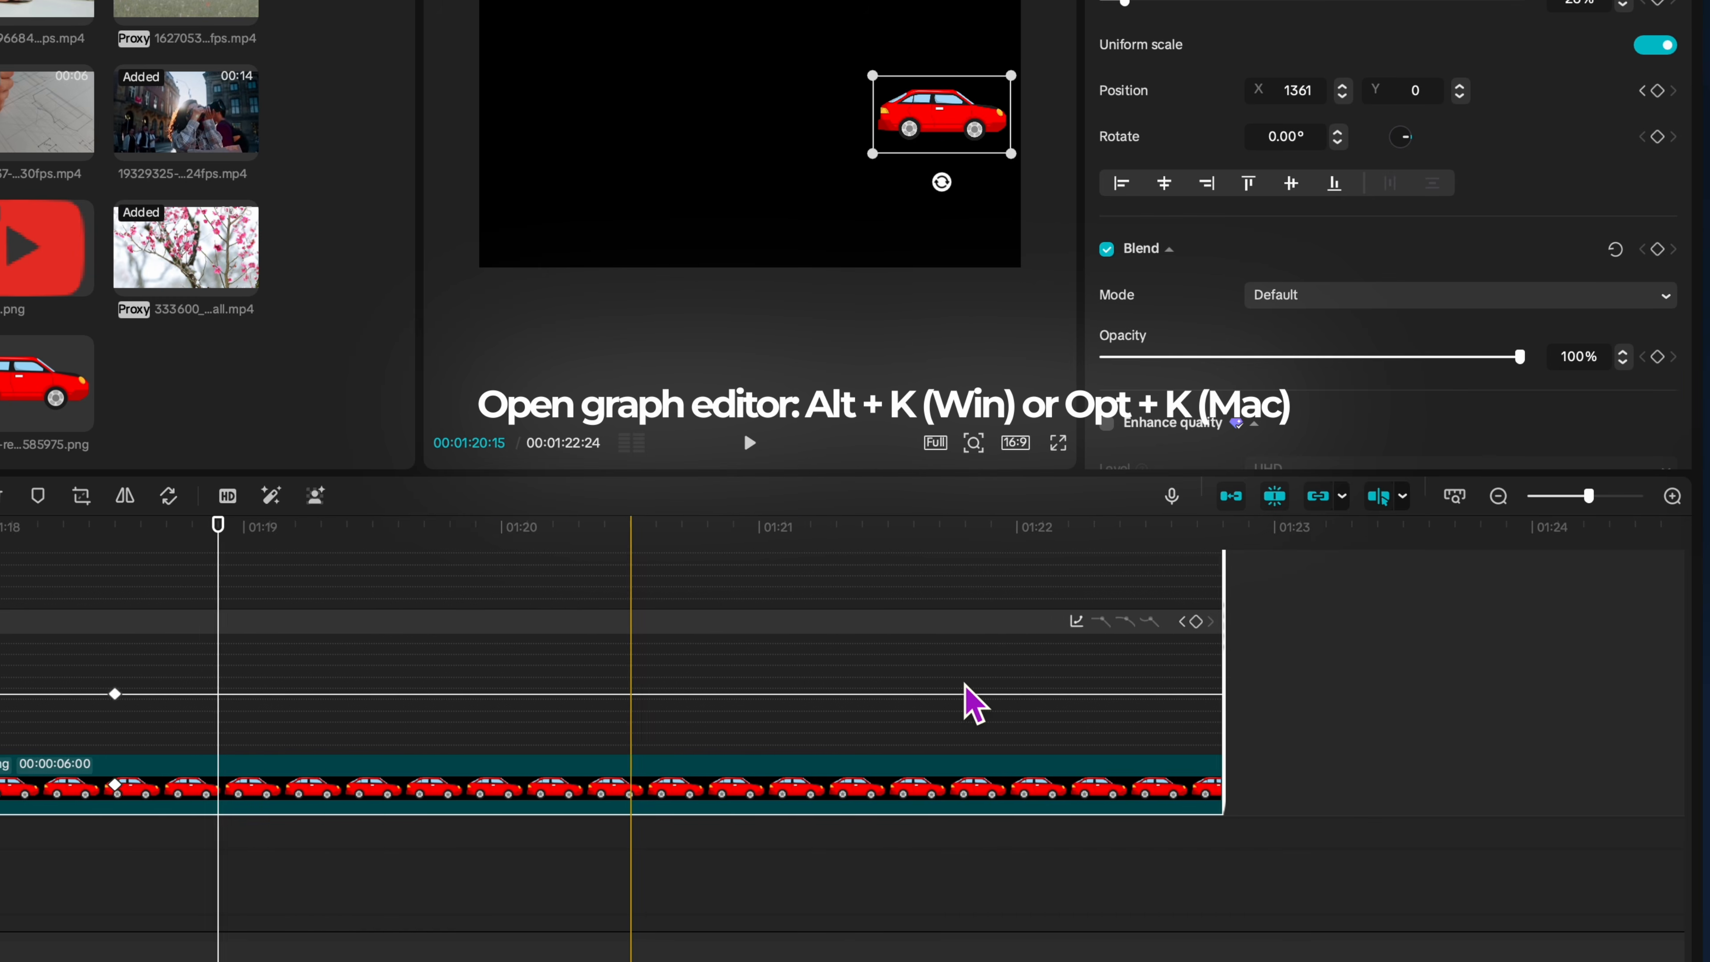
{"action": "scroll", "coordinate": [969, 688], "scroll_direction": "up", "scroll_amount": 1}
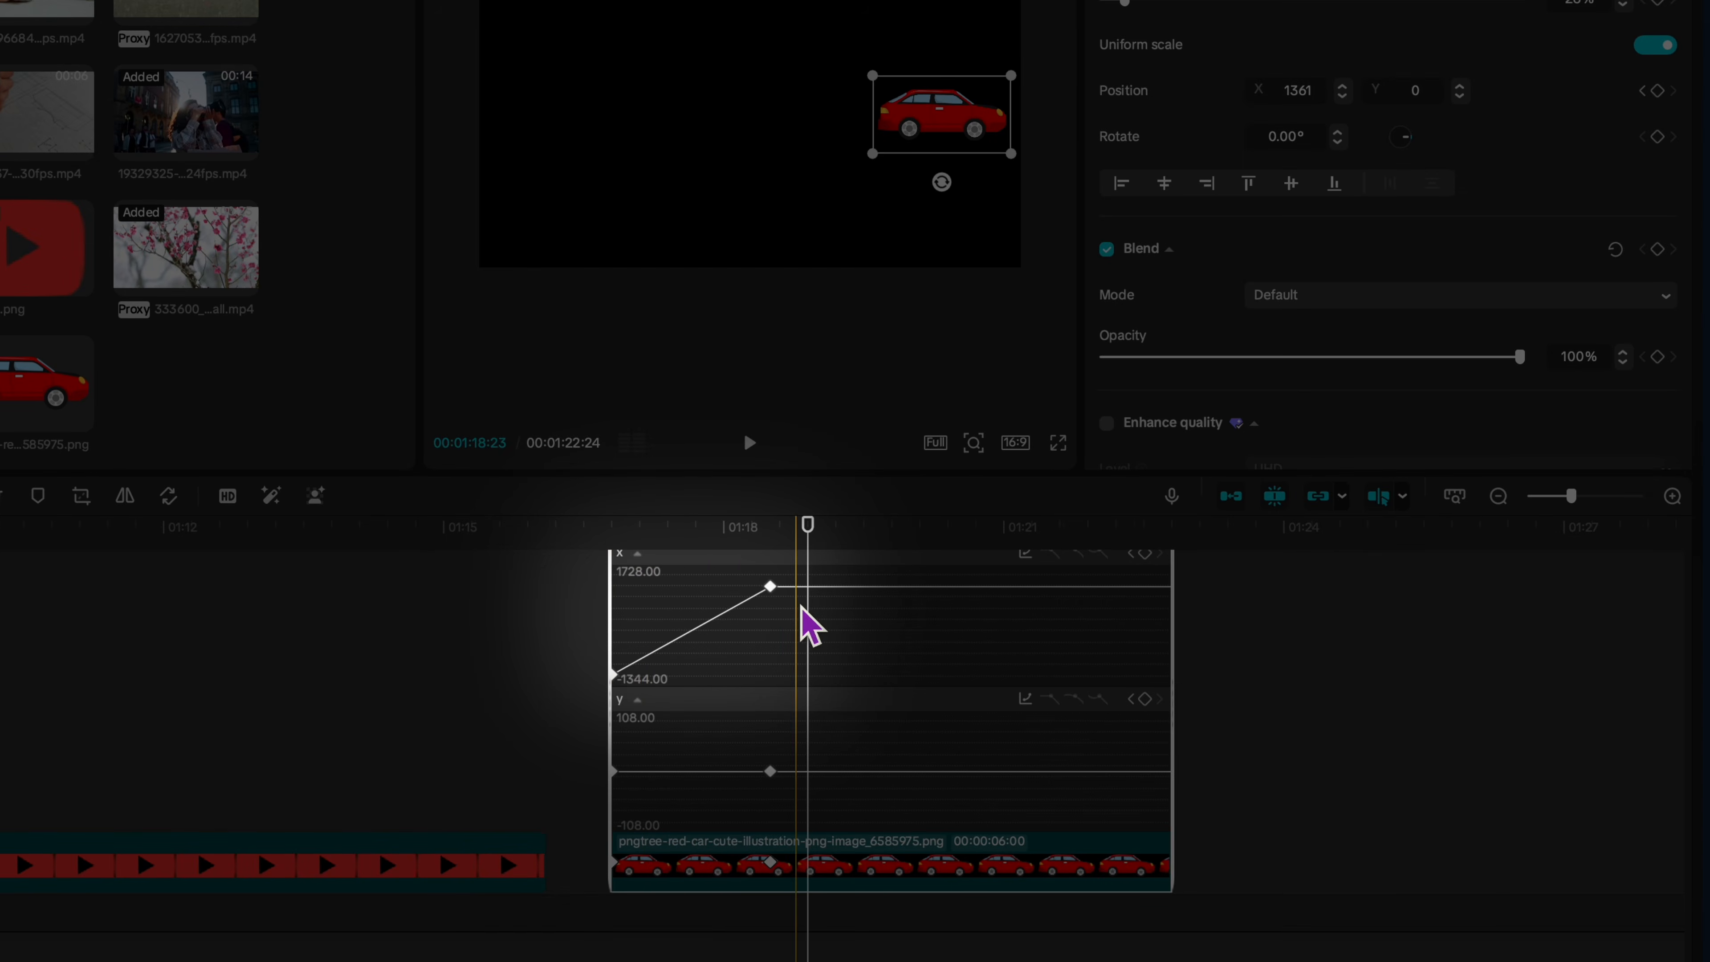
{"action": "scroll", "coordinate": [805, 620], "scroll_direction": "up", "scroll_amount": 1}
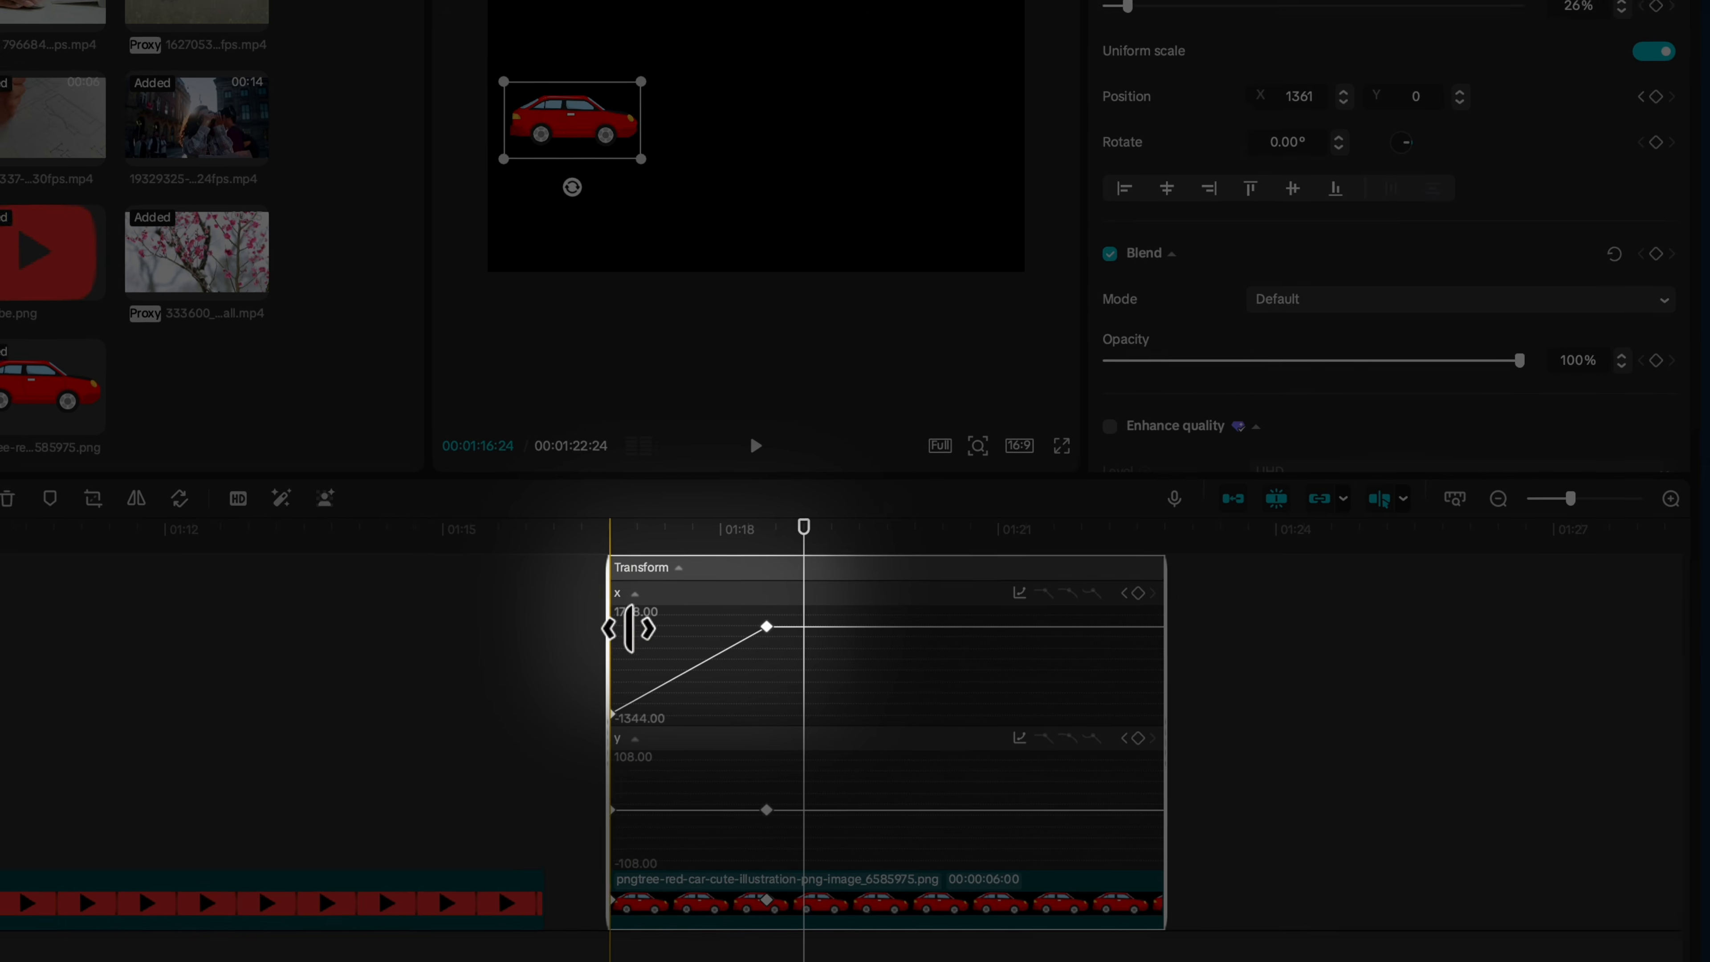
{"action": "left_click_drag", "start_coordinate": [941, 823], "coordinate": [791, 733]}
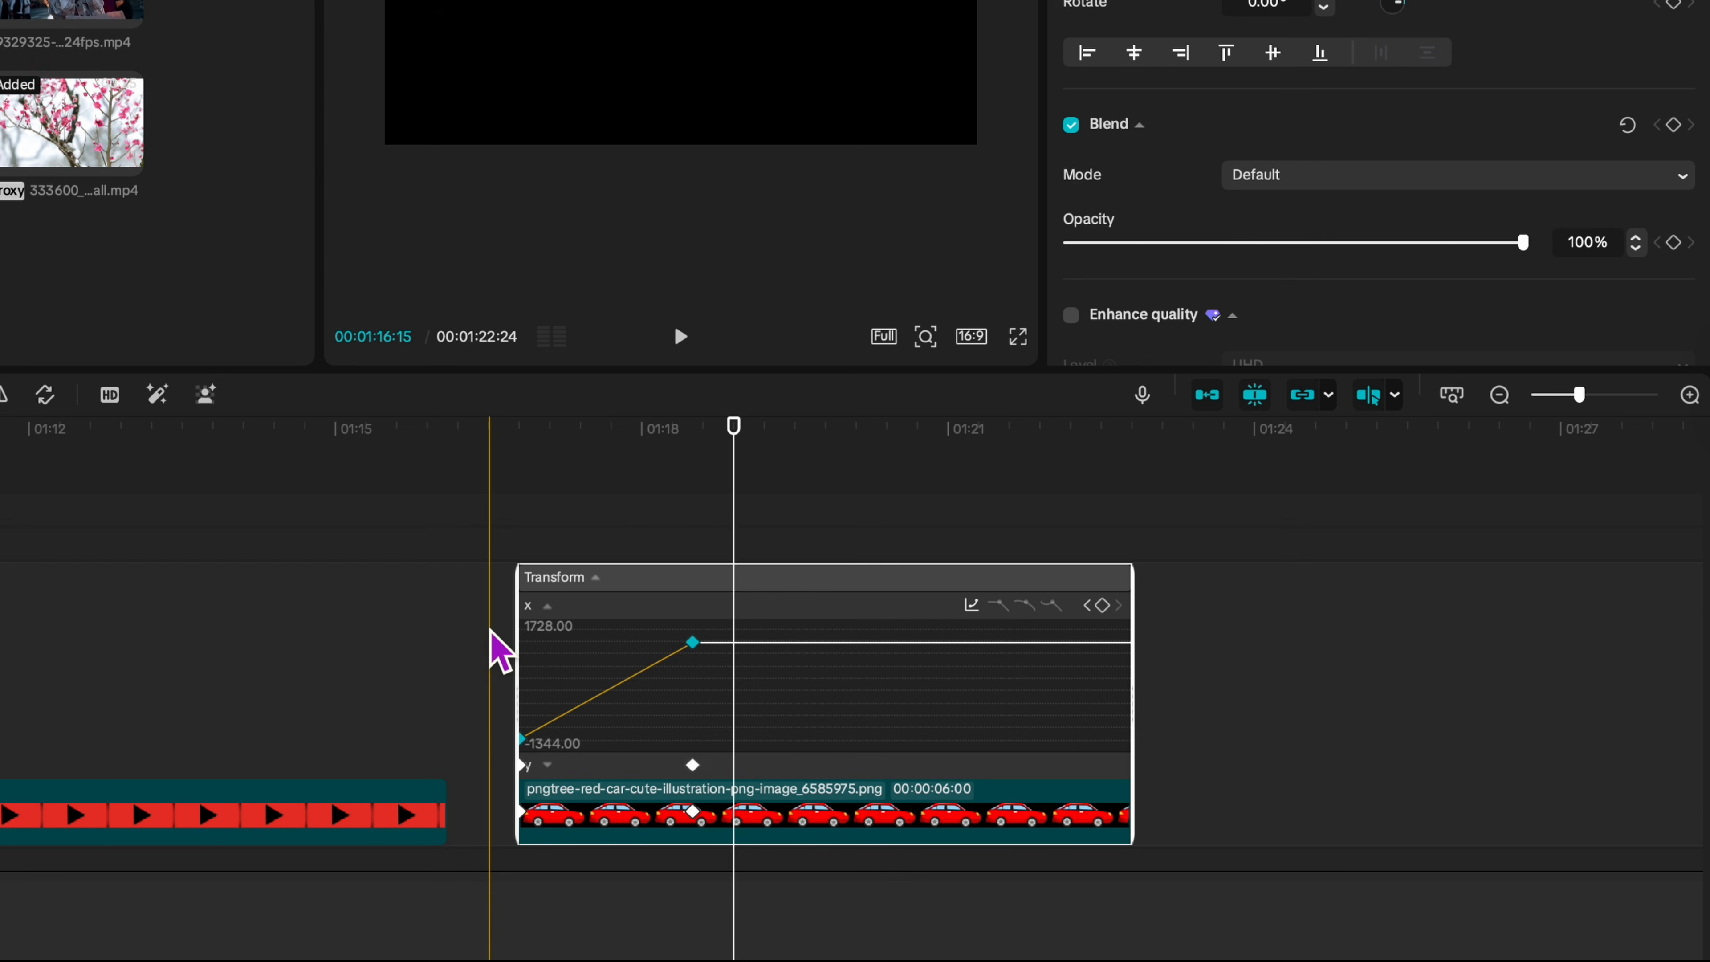
{"action": "left_click", "coordinate": [982, 609]}
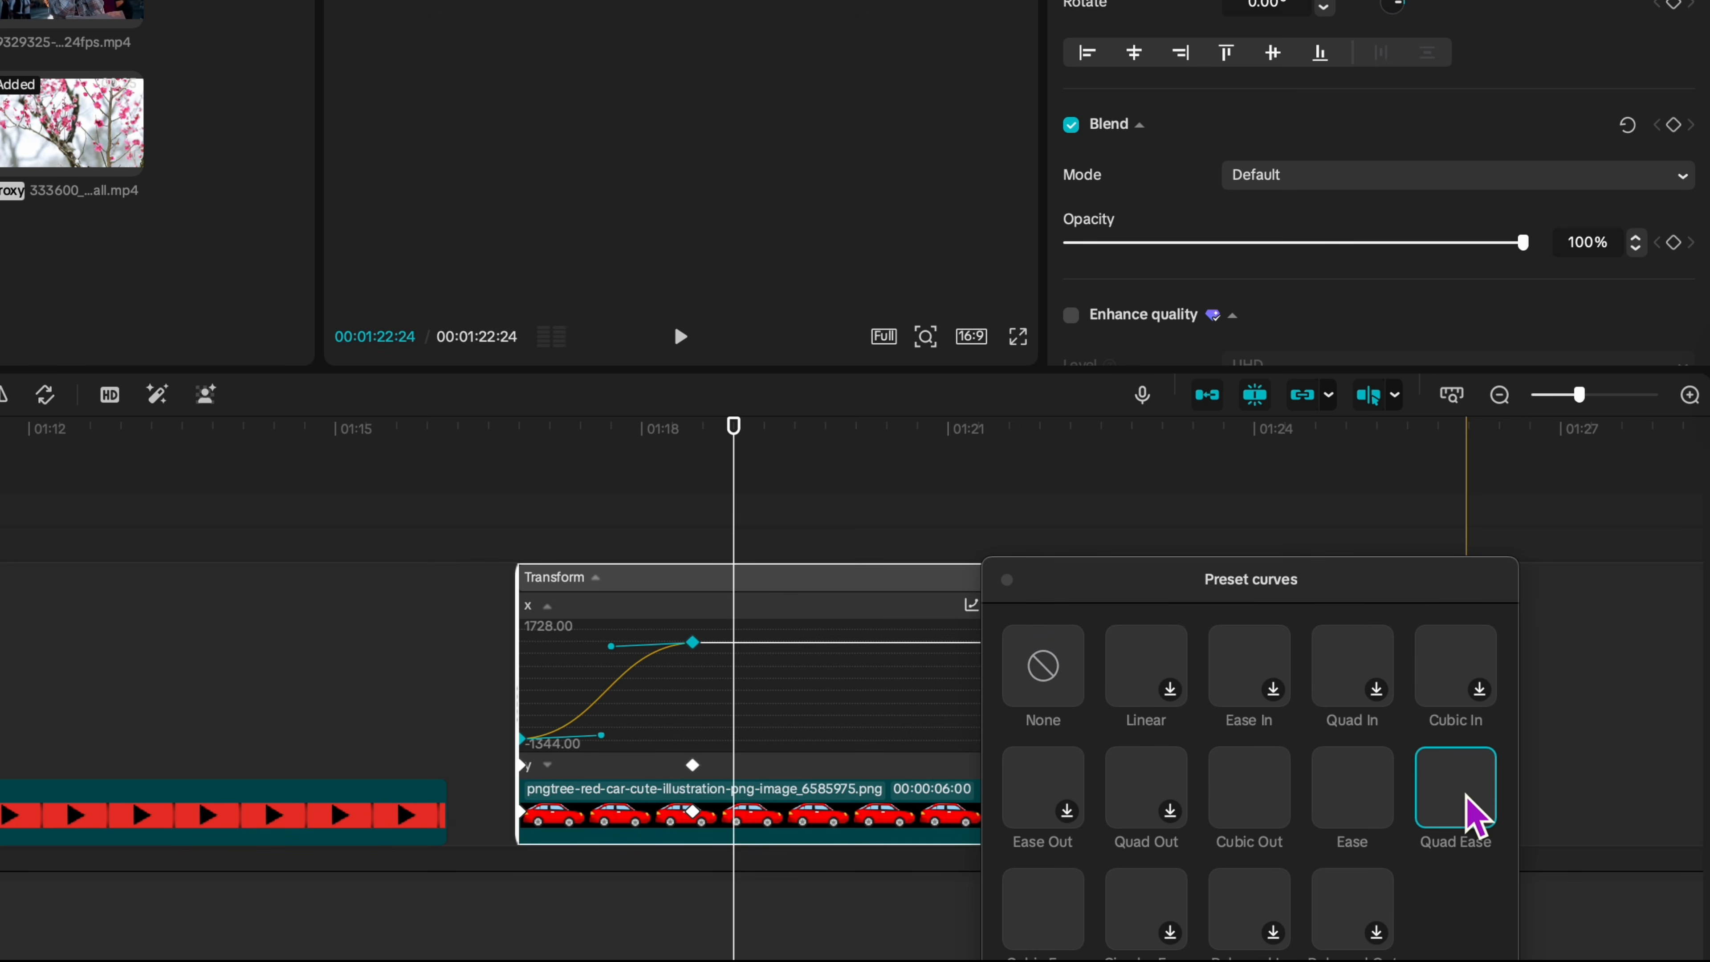
Play the car's movement from the start of its clip to check the Quad Ease motion.
{"action": "left_click_drag", "start_coordinate": [754, 453], "coordinate": [519, 431]}
{"action": "key", "text": "space"}
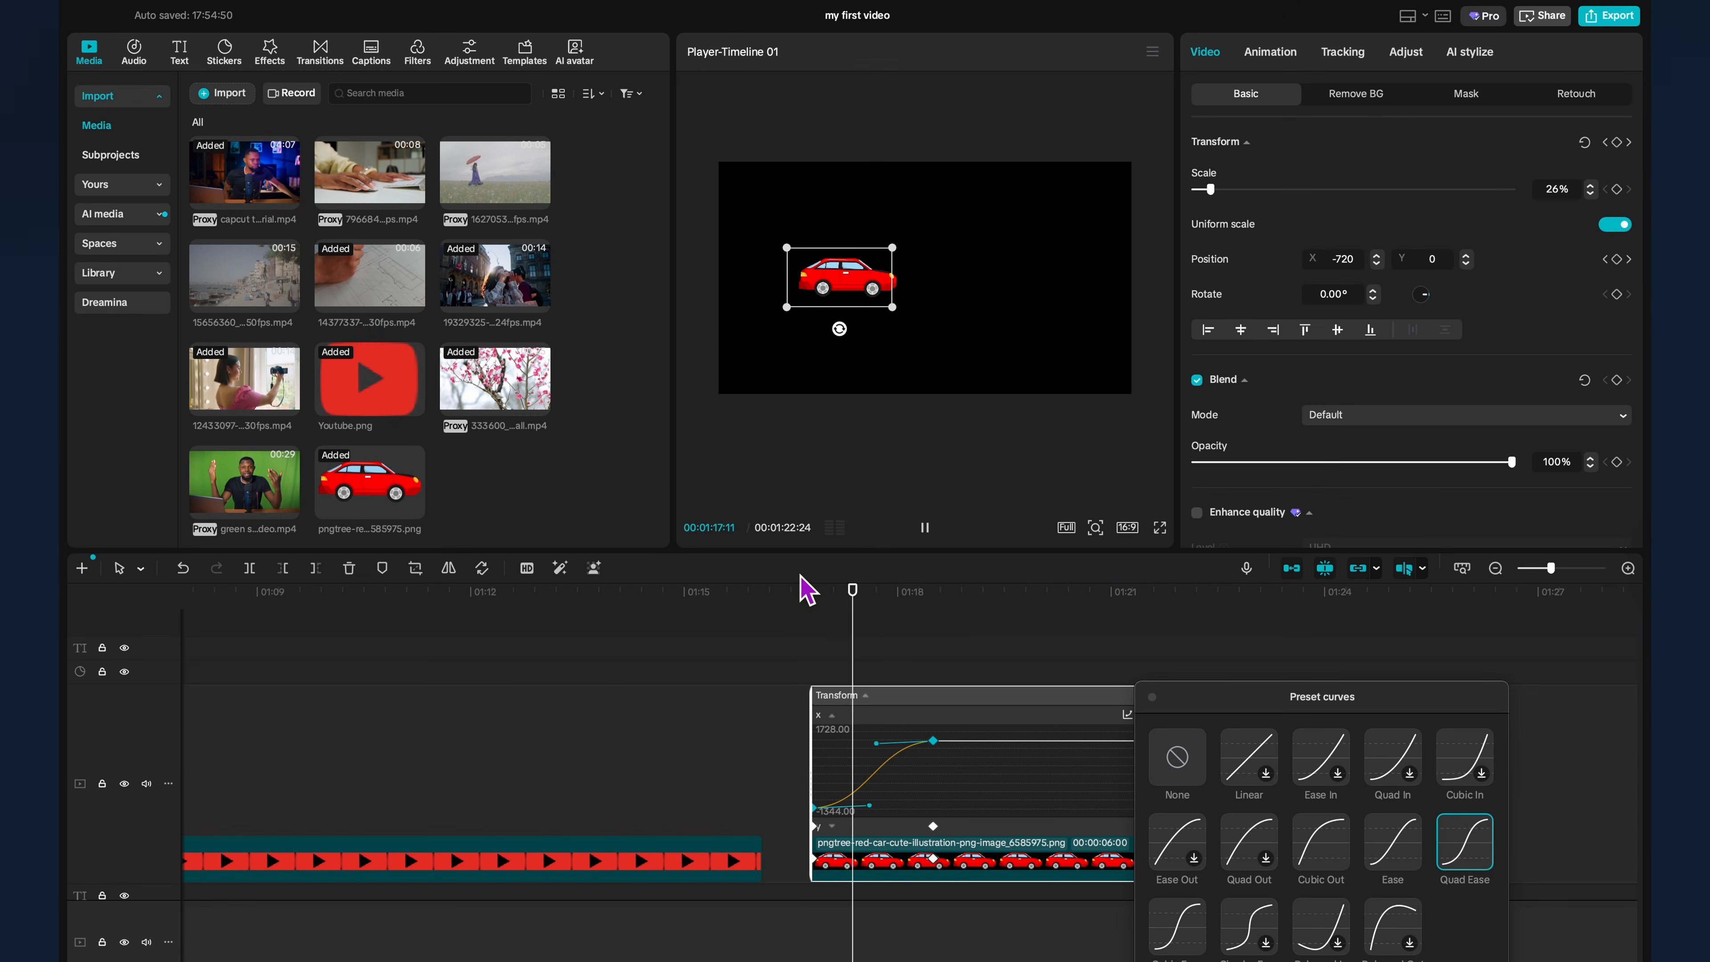
{"action": "left_click", "coordinate": [806, 590]}
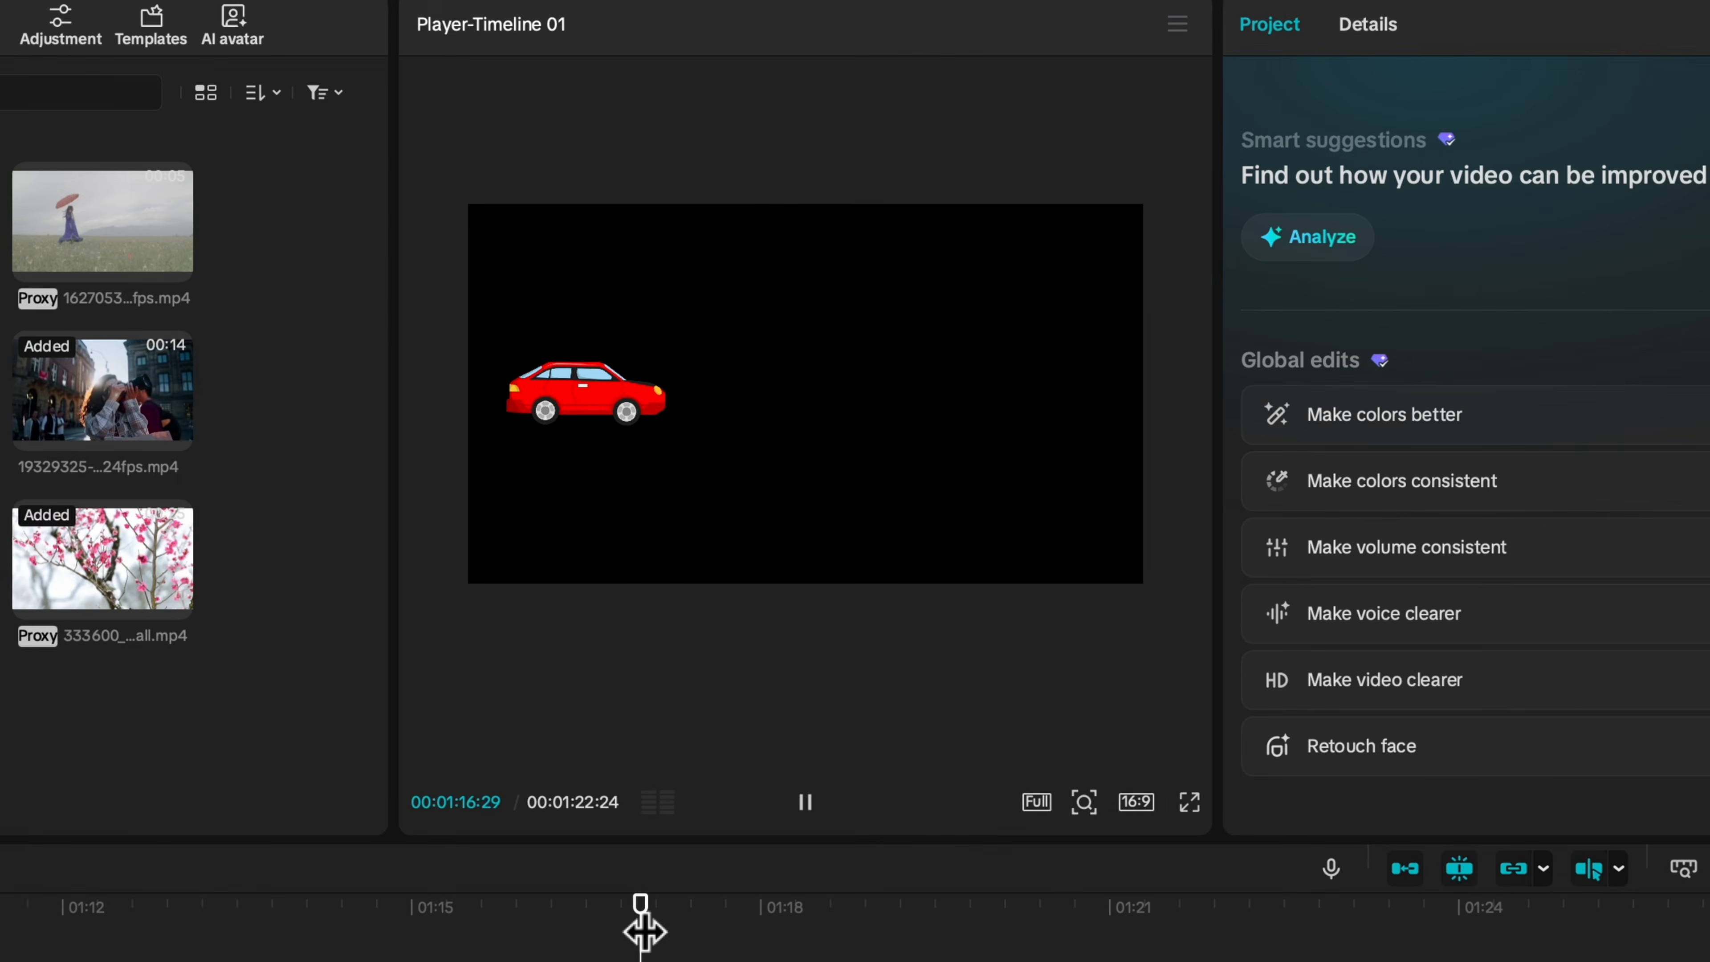
{"action": "left_click", "coordinate": [617, 947]}
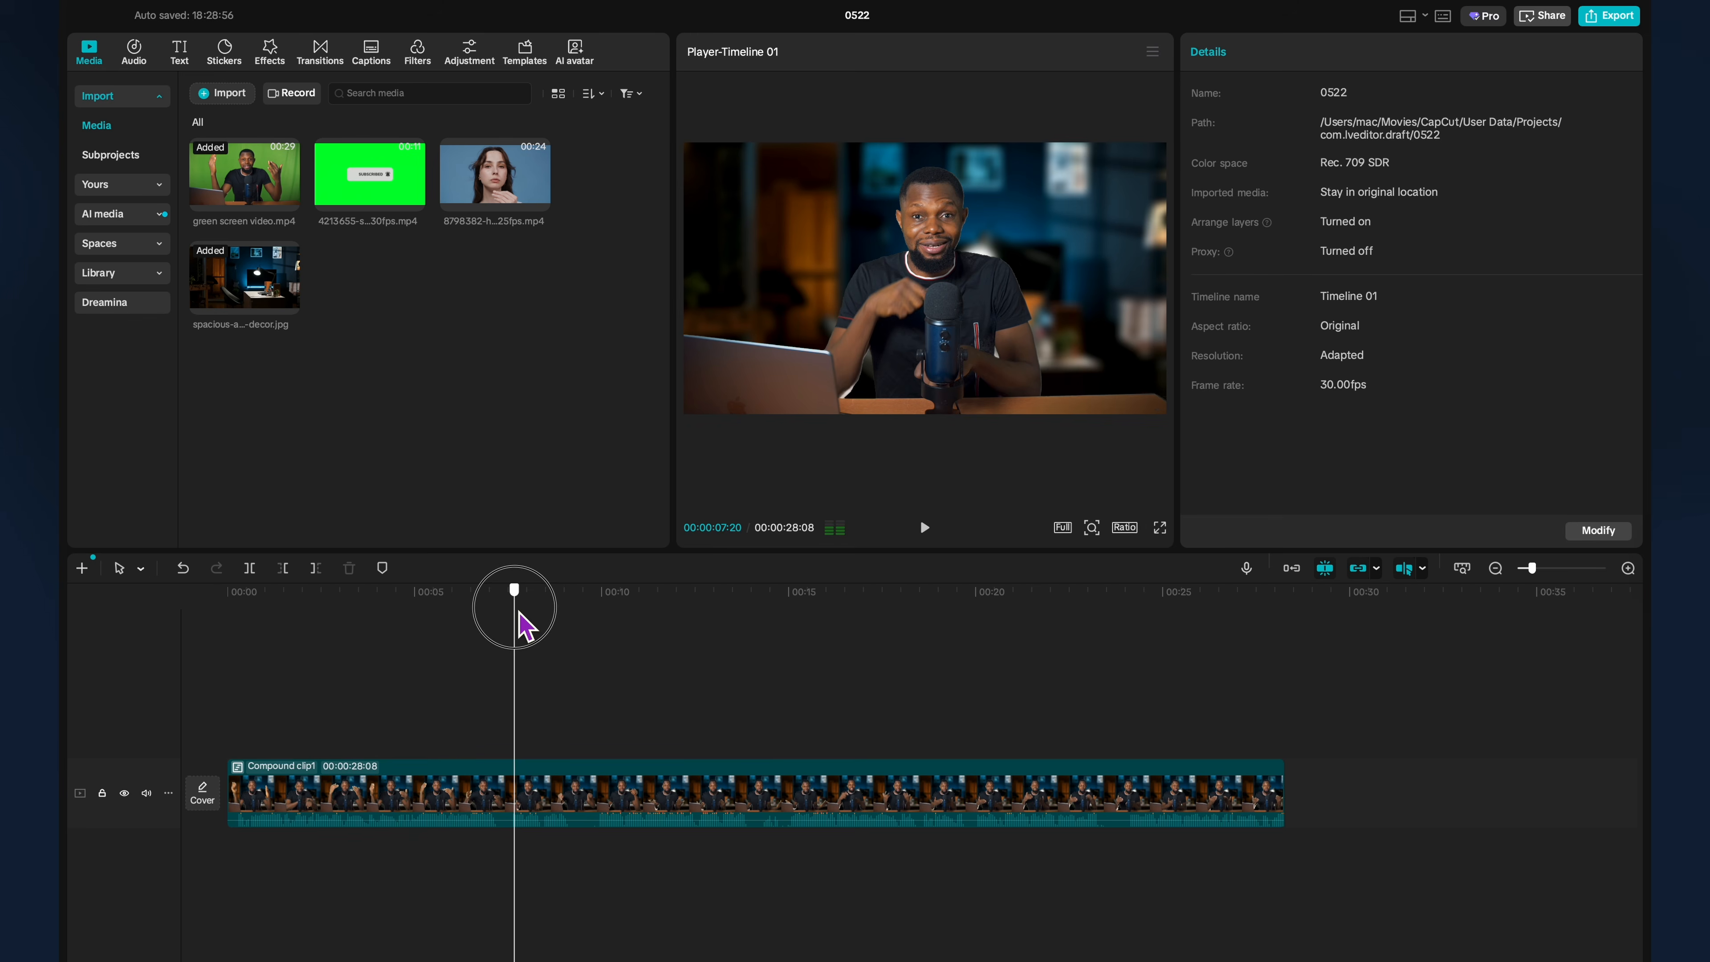
Turn on Auto adjust for the compound clip in project 0522.
{"action": "left_click_drag", "start_coordinate": [515, 592], "coordinate": [385, 590]}
{"action": "left_click", "coordinate": [439, 776]}
{"action": "left_click", "coordinate": [461, 794]}
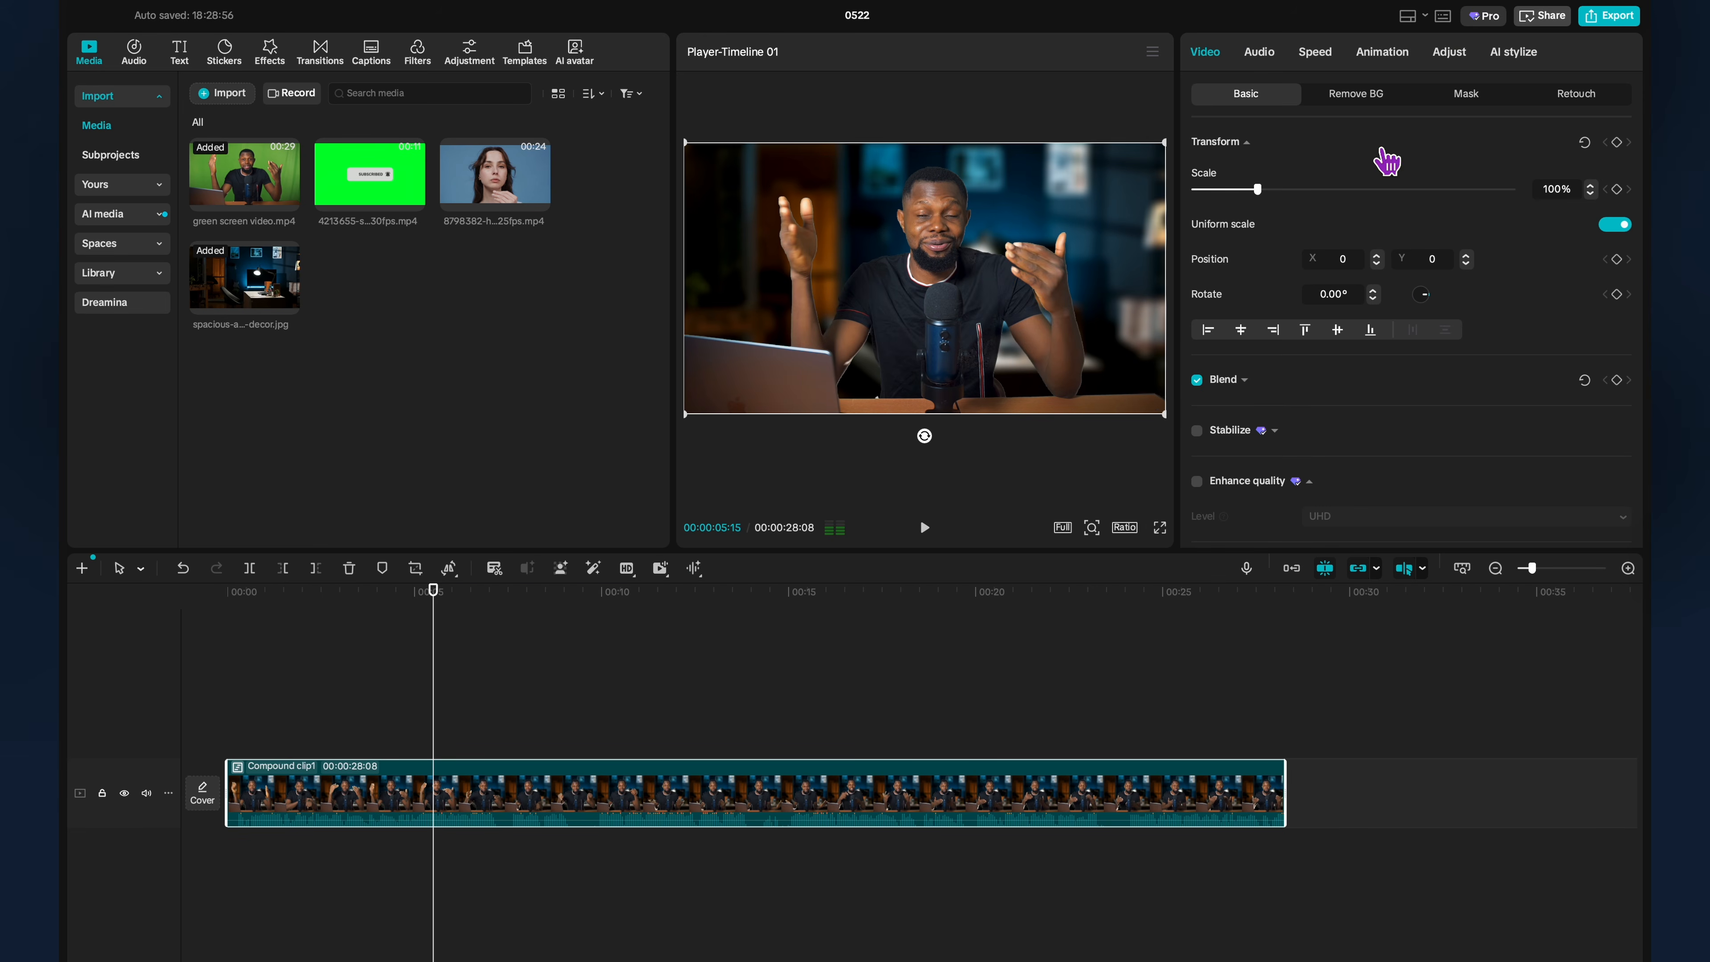
{"action": "left_click", "coordinate": [1450, 54]}
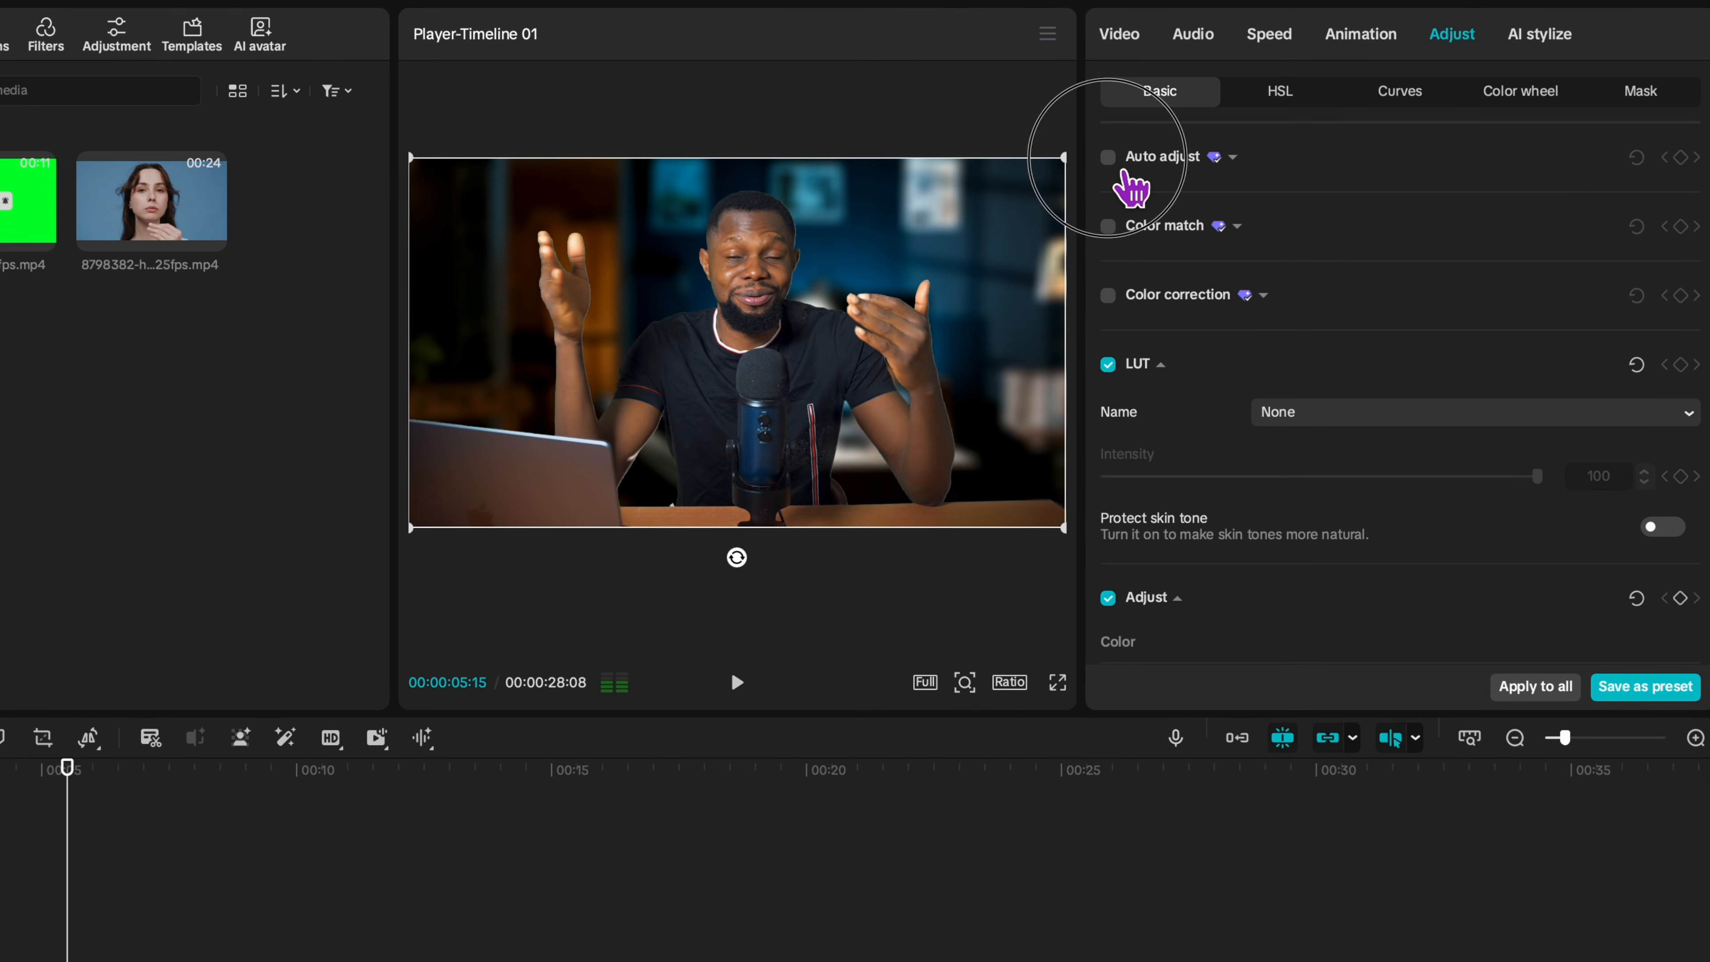
{"action": "left_click", "coordinate": [1108, 157]}
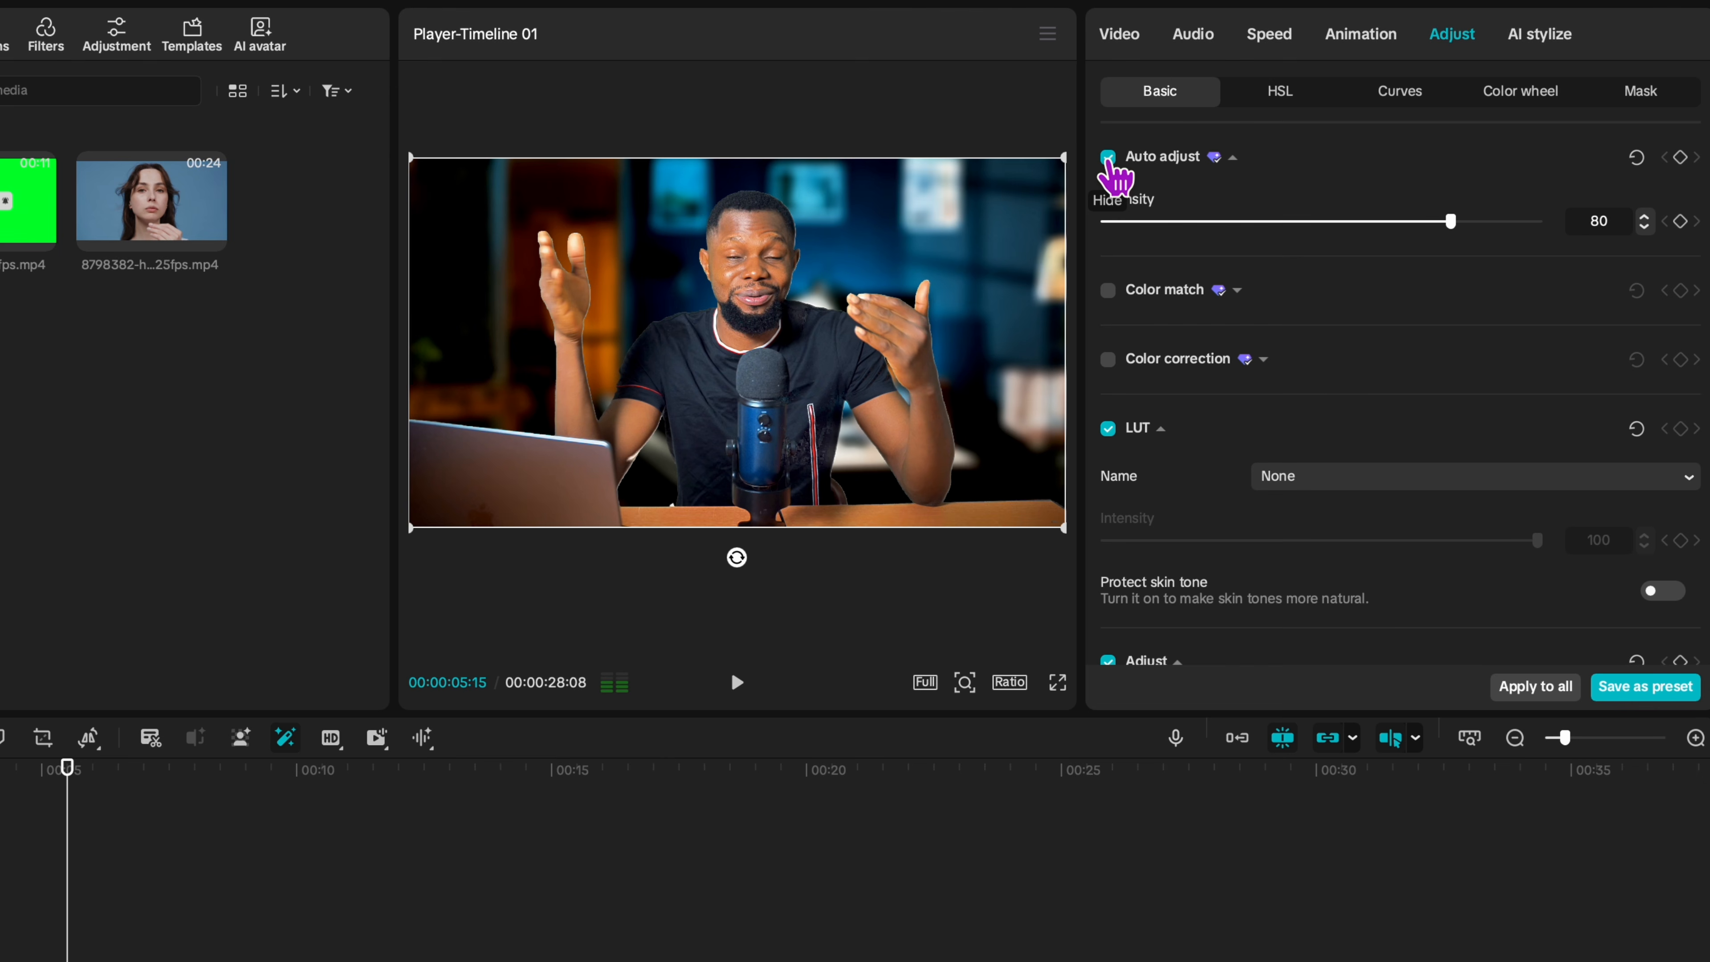
Reduce the Auto adjust intensity to 38 and scrub through the compound clip to review the colors.
{"action": "left_click_drag", "start_coordinate": [67, 768], "coordinate": [314, 798]}
{"action": "left_click_drag", "start_coordinate": [1456, 228], "coordinate": [1275, 223]}
{"action": "left_click_drag", "start_coordinate": [116, 788], "coordinate": [165, 797]}
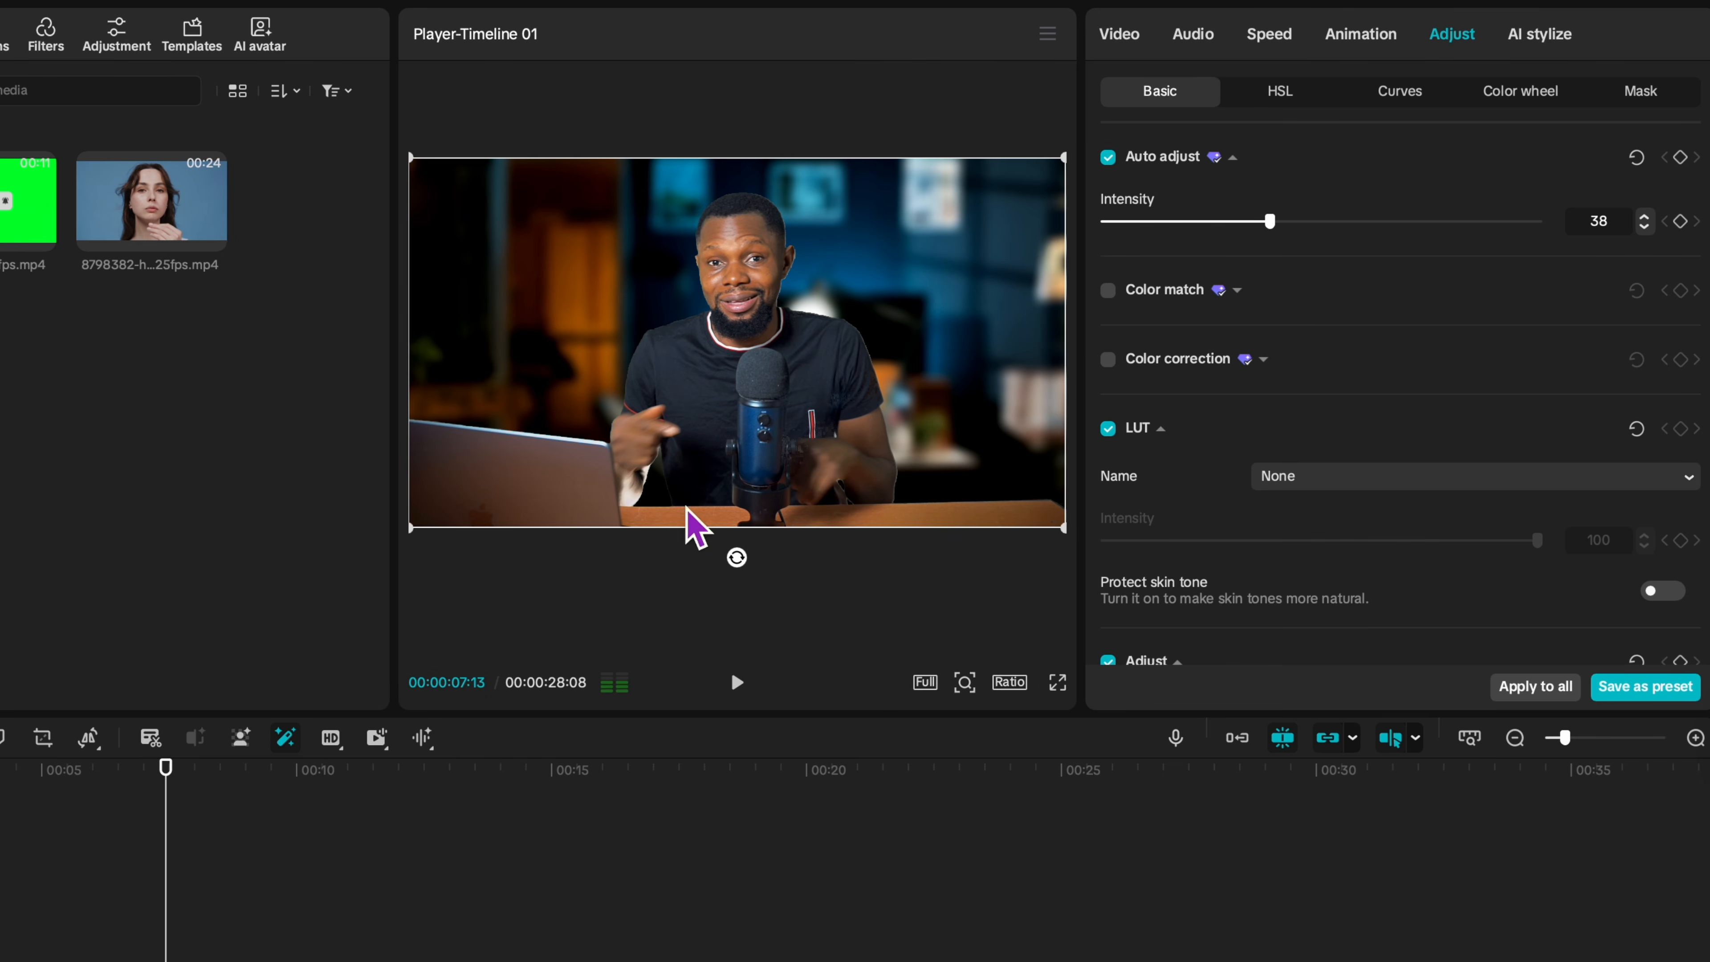
{"action": "left_click_drag", "start_coordinate": [504, 775], "coordinate": [651, 787]}
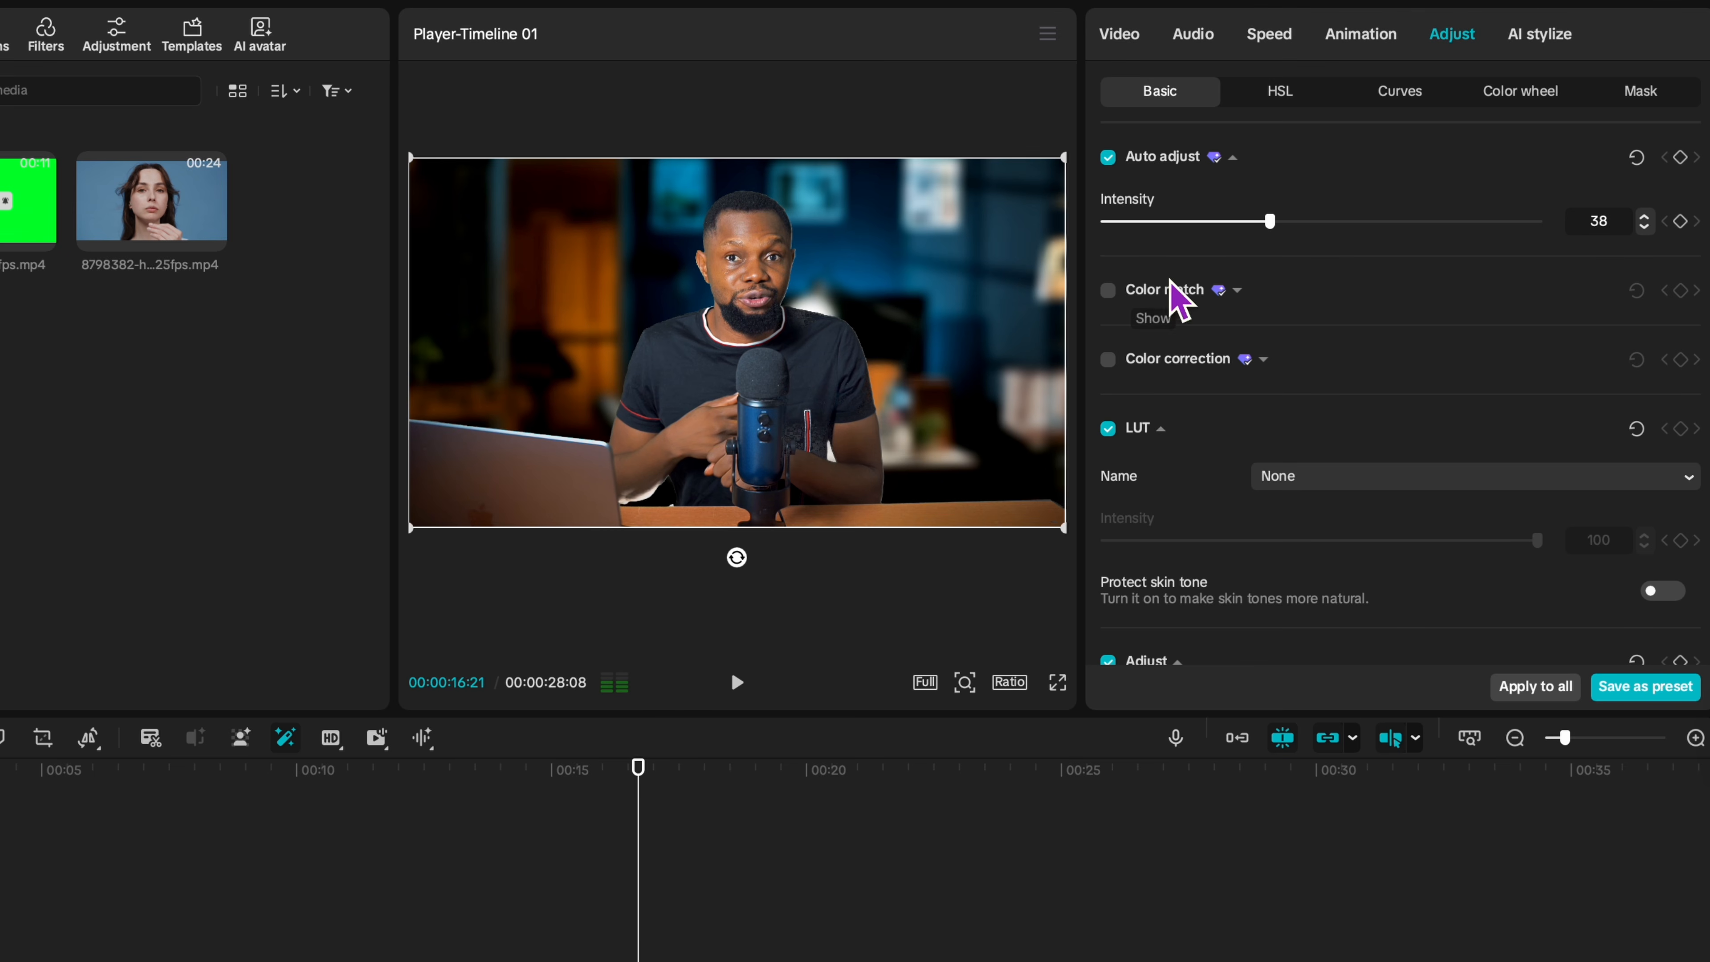
{"action": "left_click", "coordinate": [812, 771]}
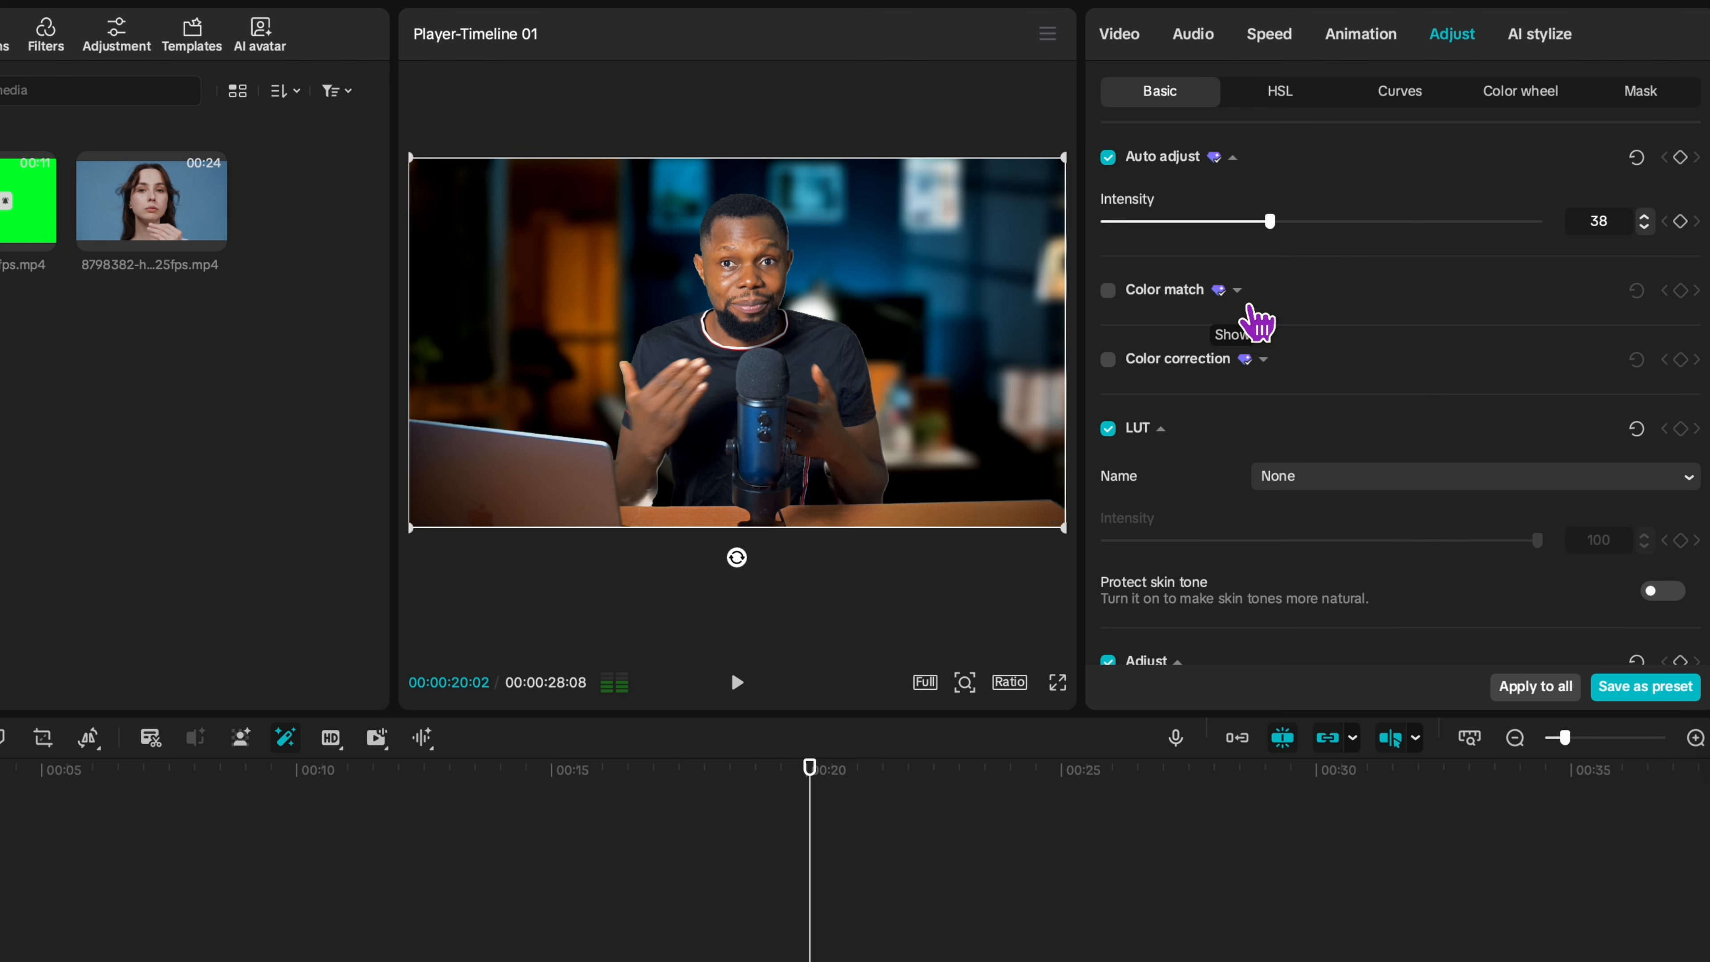
Turn off Auto adjust and enable Color match, using the local image hq720 (1).jpg as the color reference.
{"action": "left_click", "coordinate": [1238, 291]}
{"action": "left_click", "coordinate": [1238, 292]}
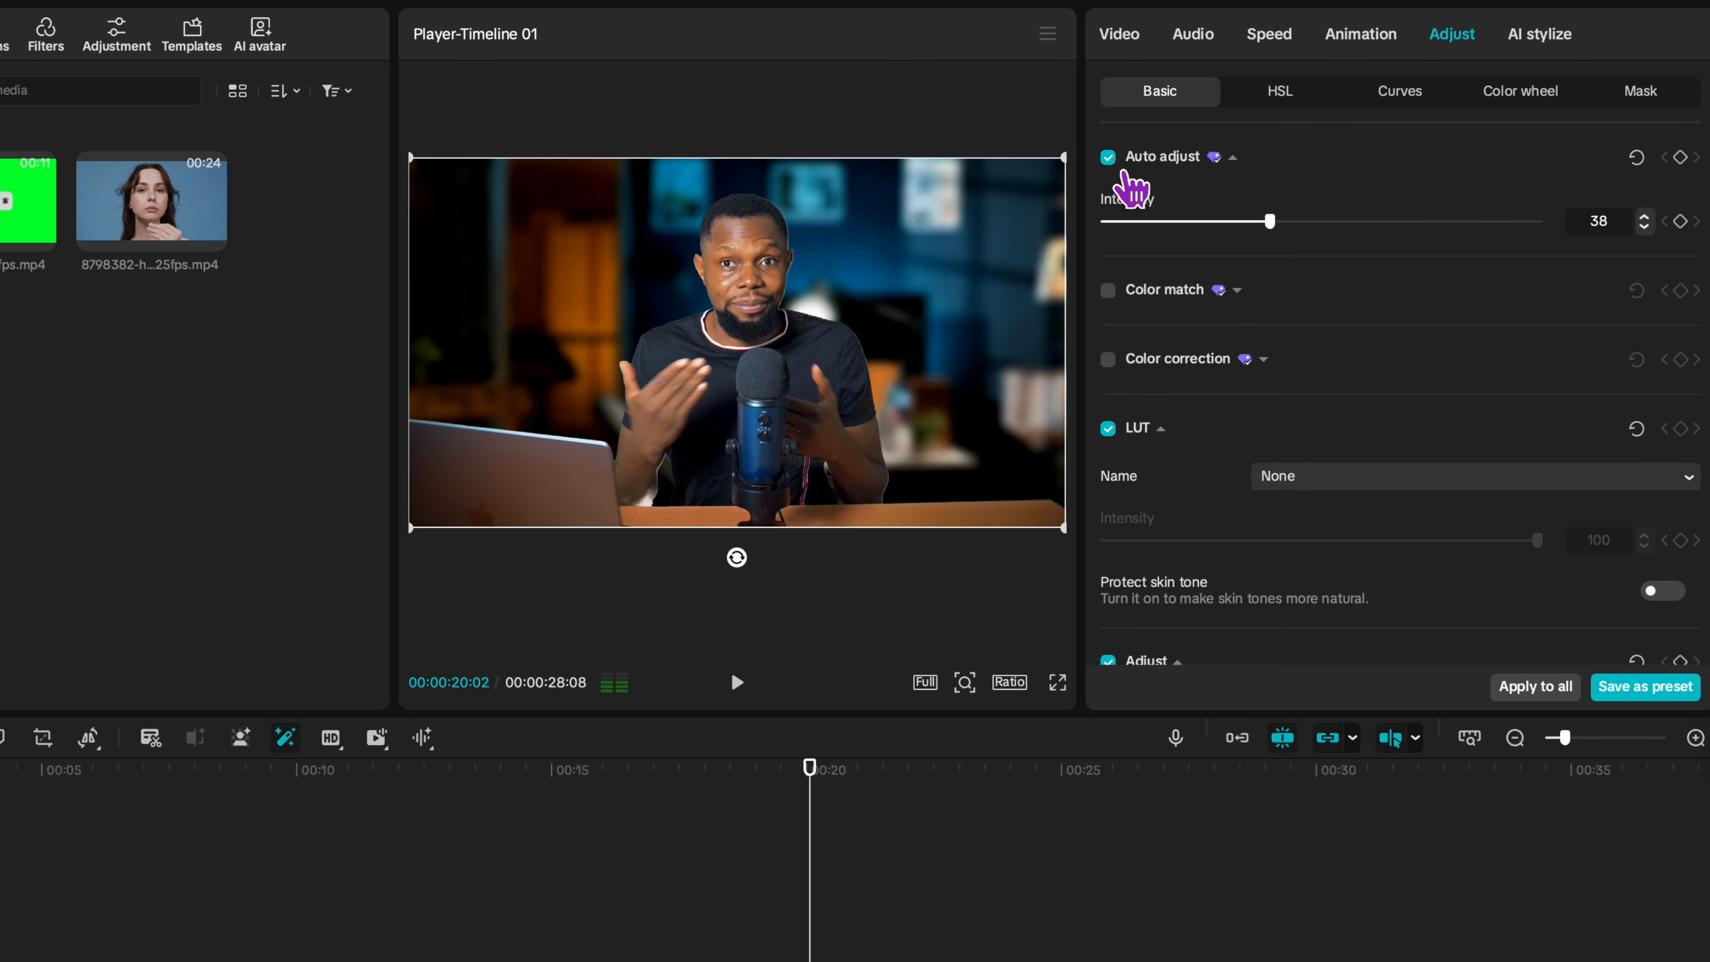
{"action": "left_click", "coordinate": [1108, 158]}
{"action": "left_click", "coordinate": [1107, 290]}
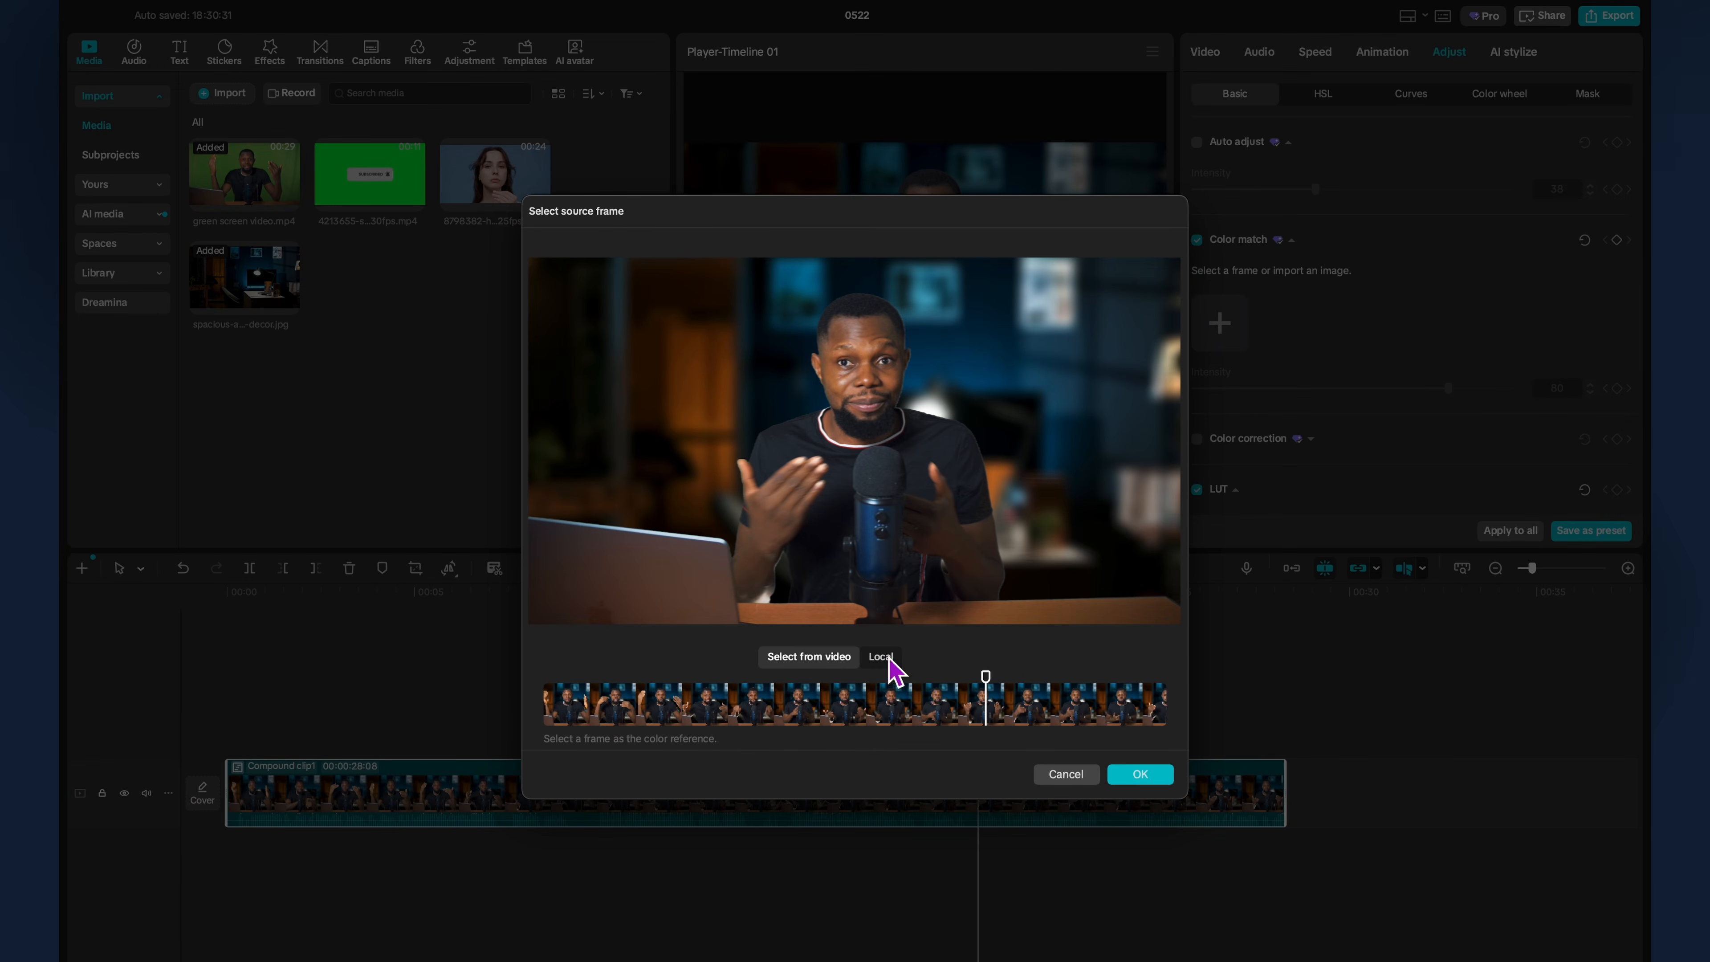
{"action": "left_click", "coordinate": [882, 658]}
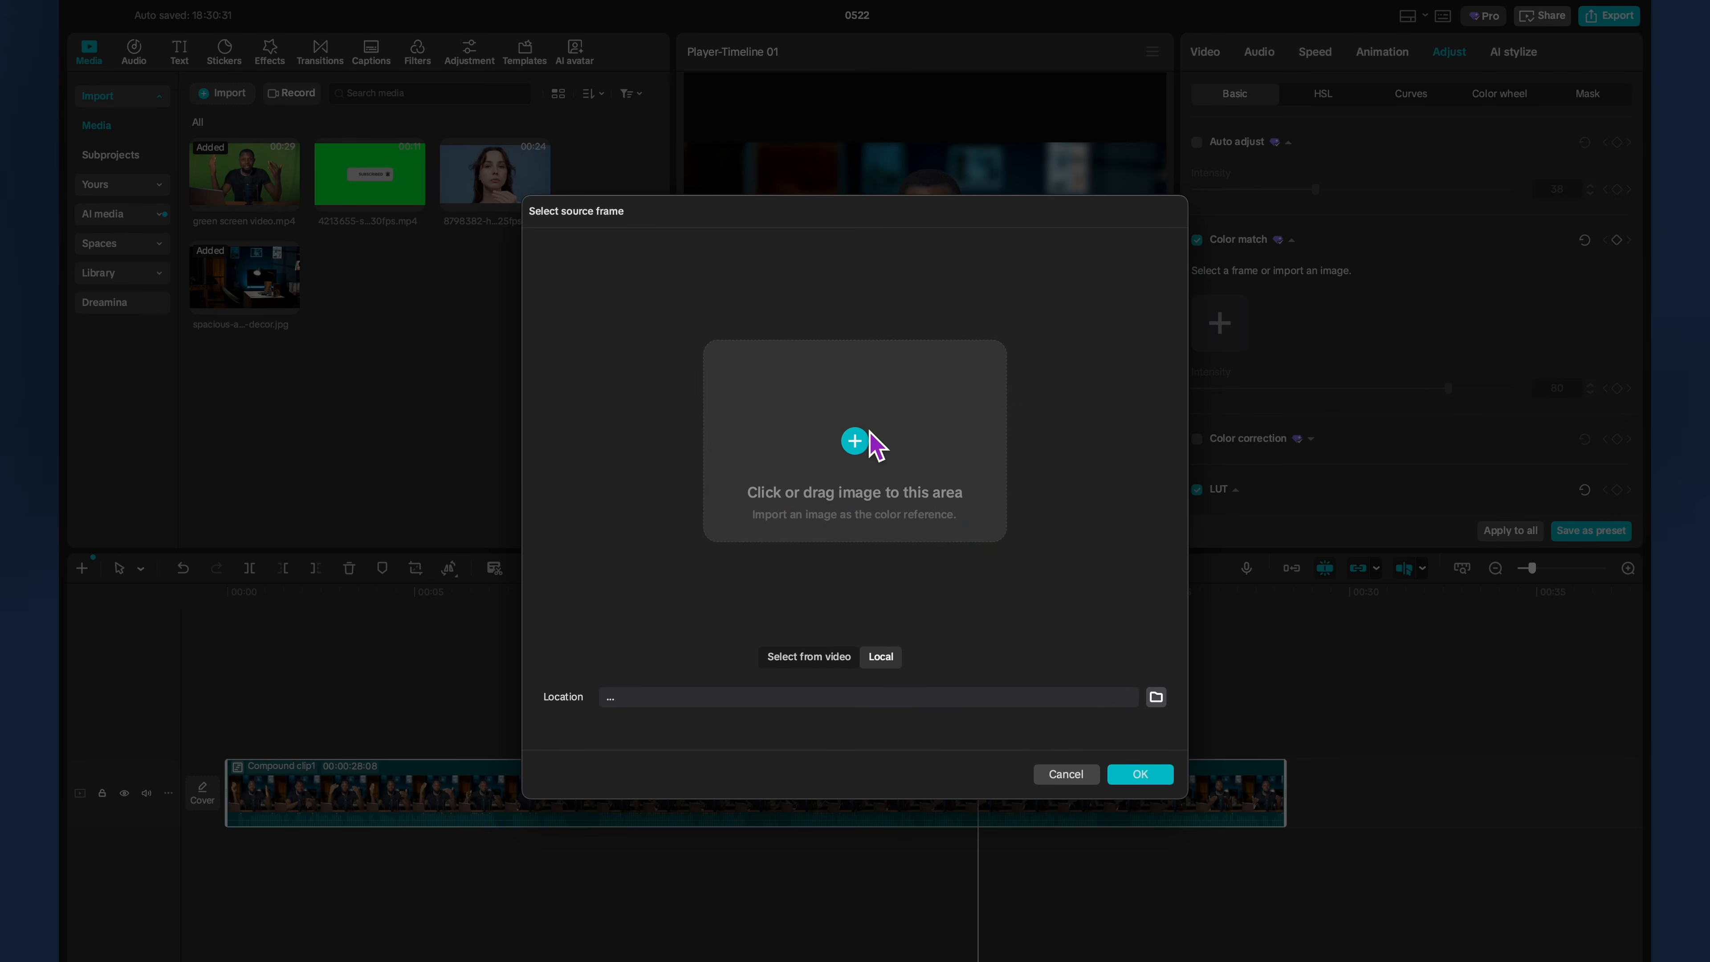
{"action": "left_click", "coordinate": [872, 444]}
{"action": "double_click", "coordinate": [796, 554]}
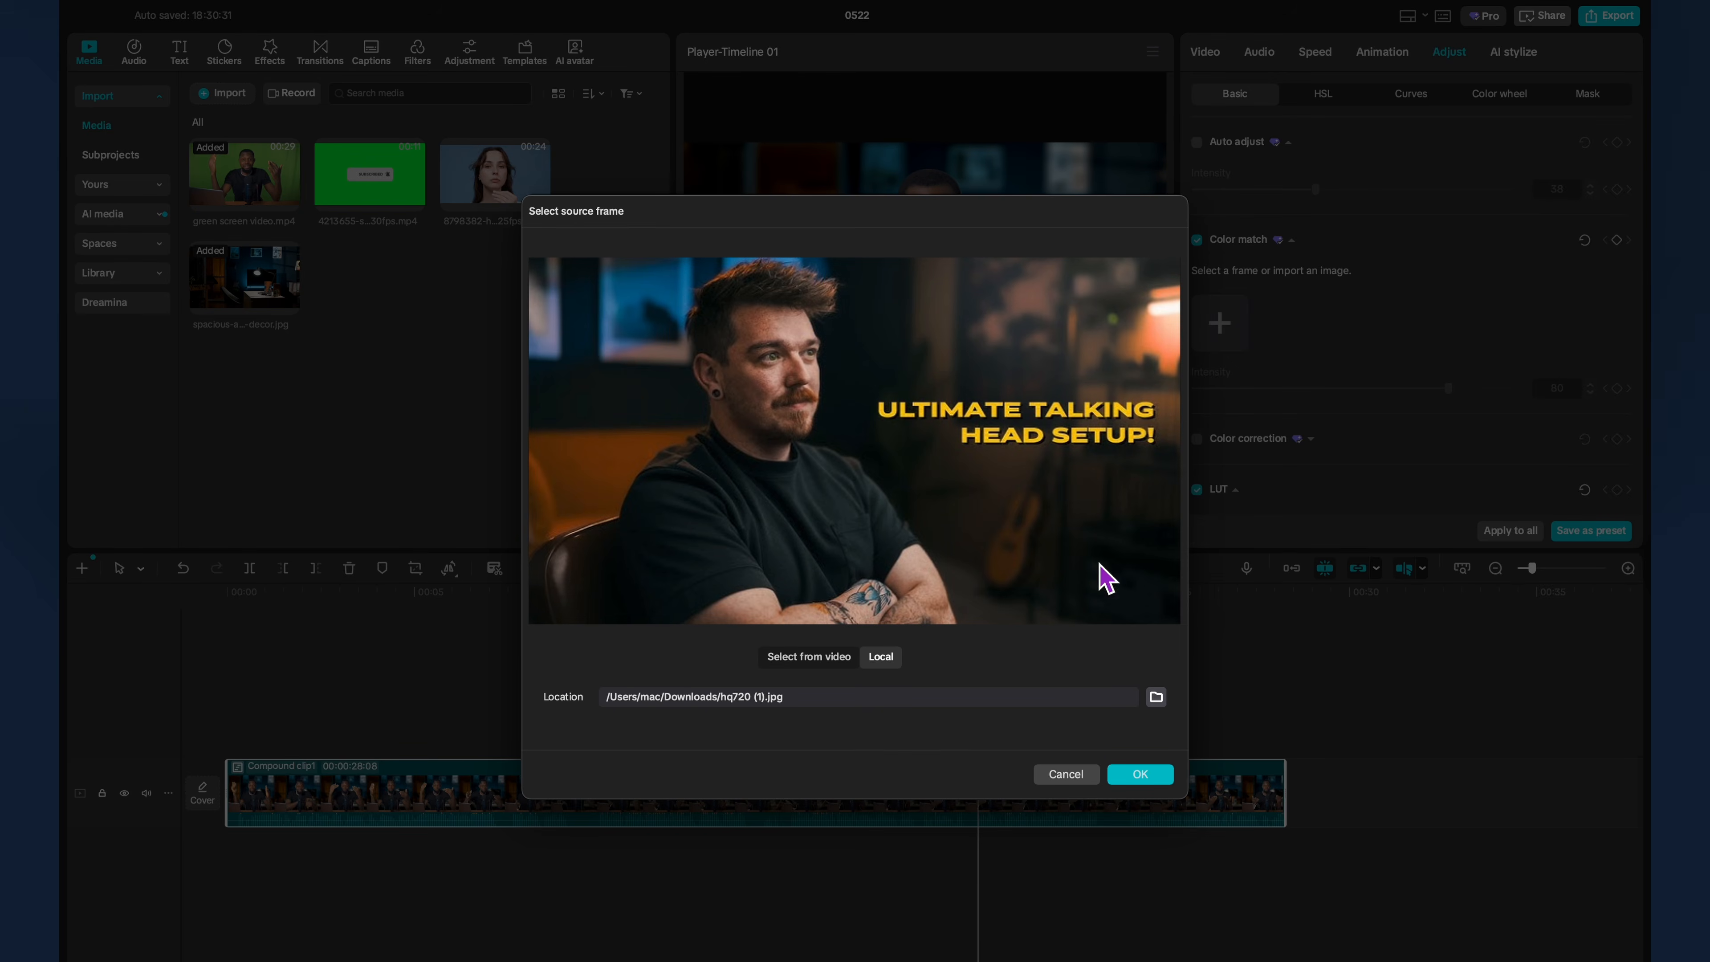
{"action": "left_click", "coordinate": [1141, 774]}
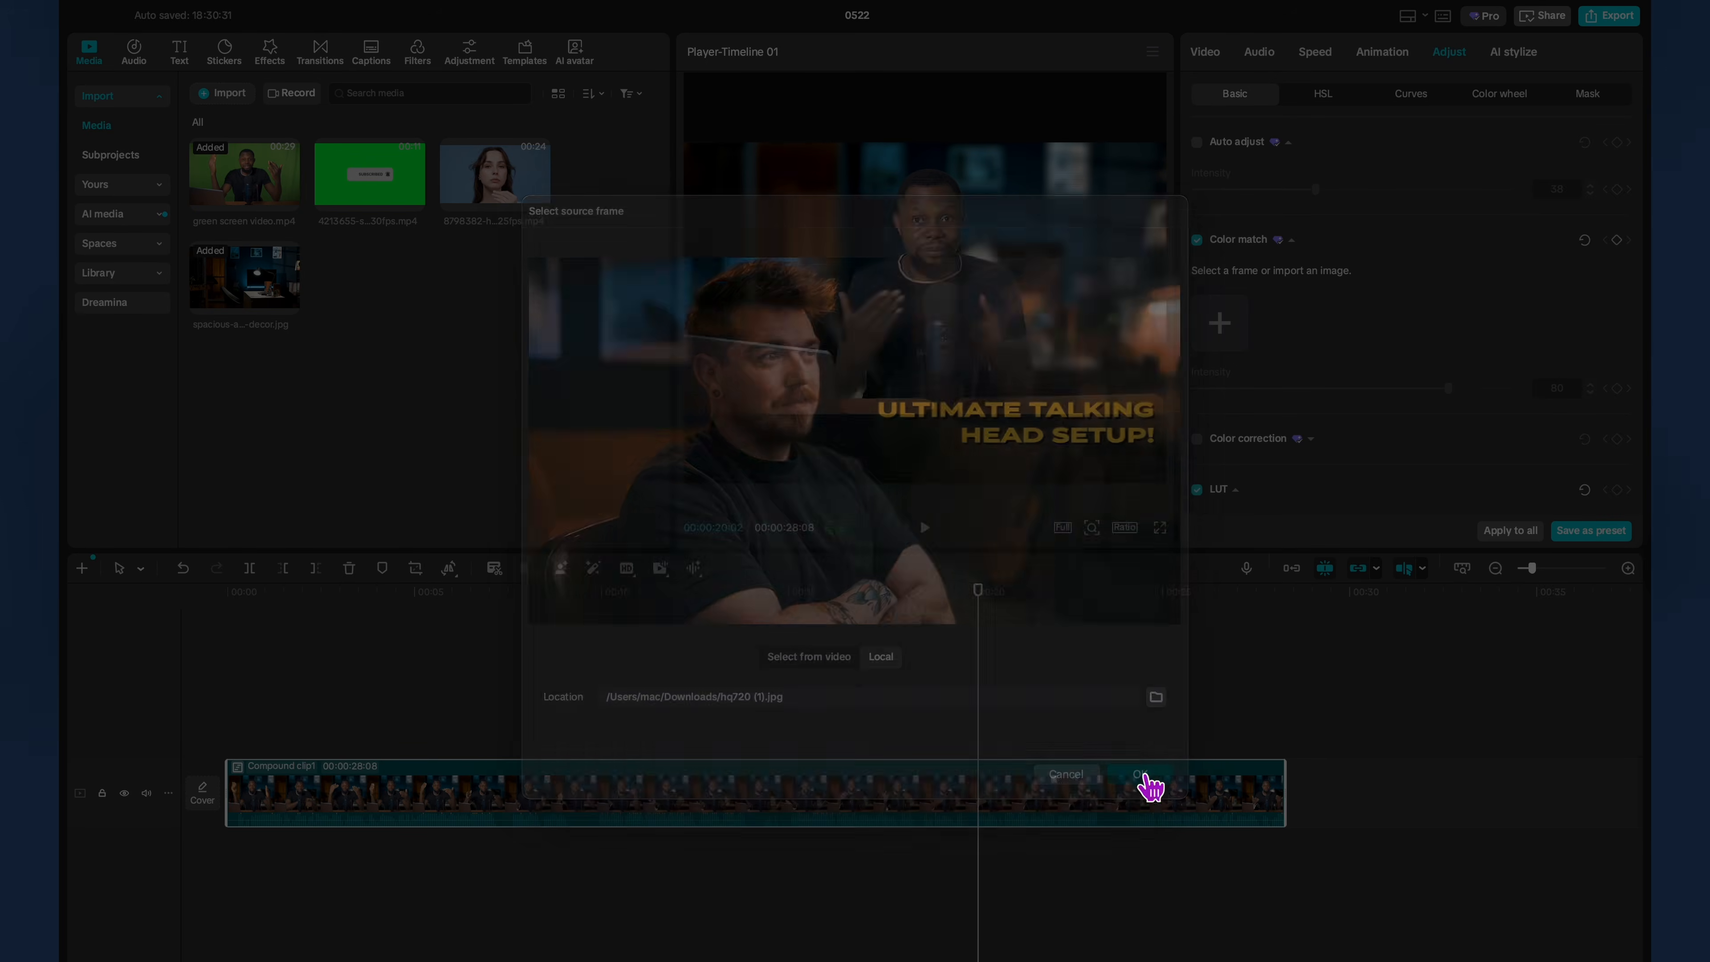
Preview the color-matched clip in full screen, and set the Color match intensity to 61.
{"action": "left_click", "coordinate": [1166, 531]}
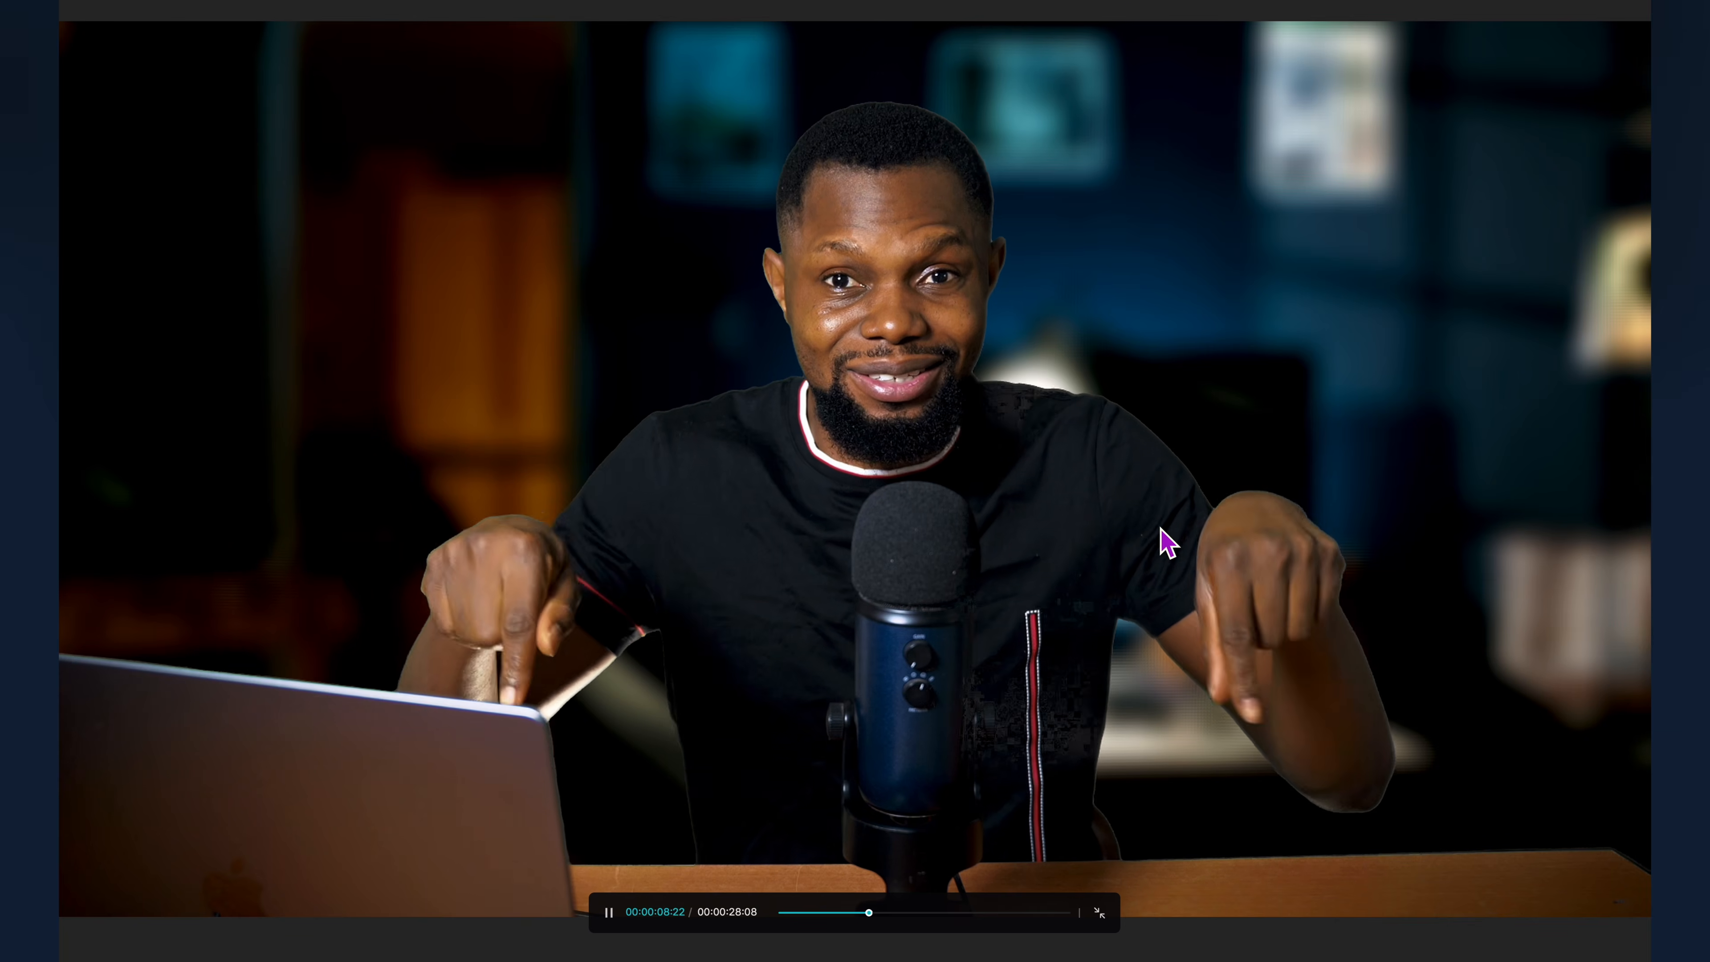
{"action": "key", "text": "Escape"}
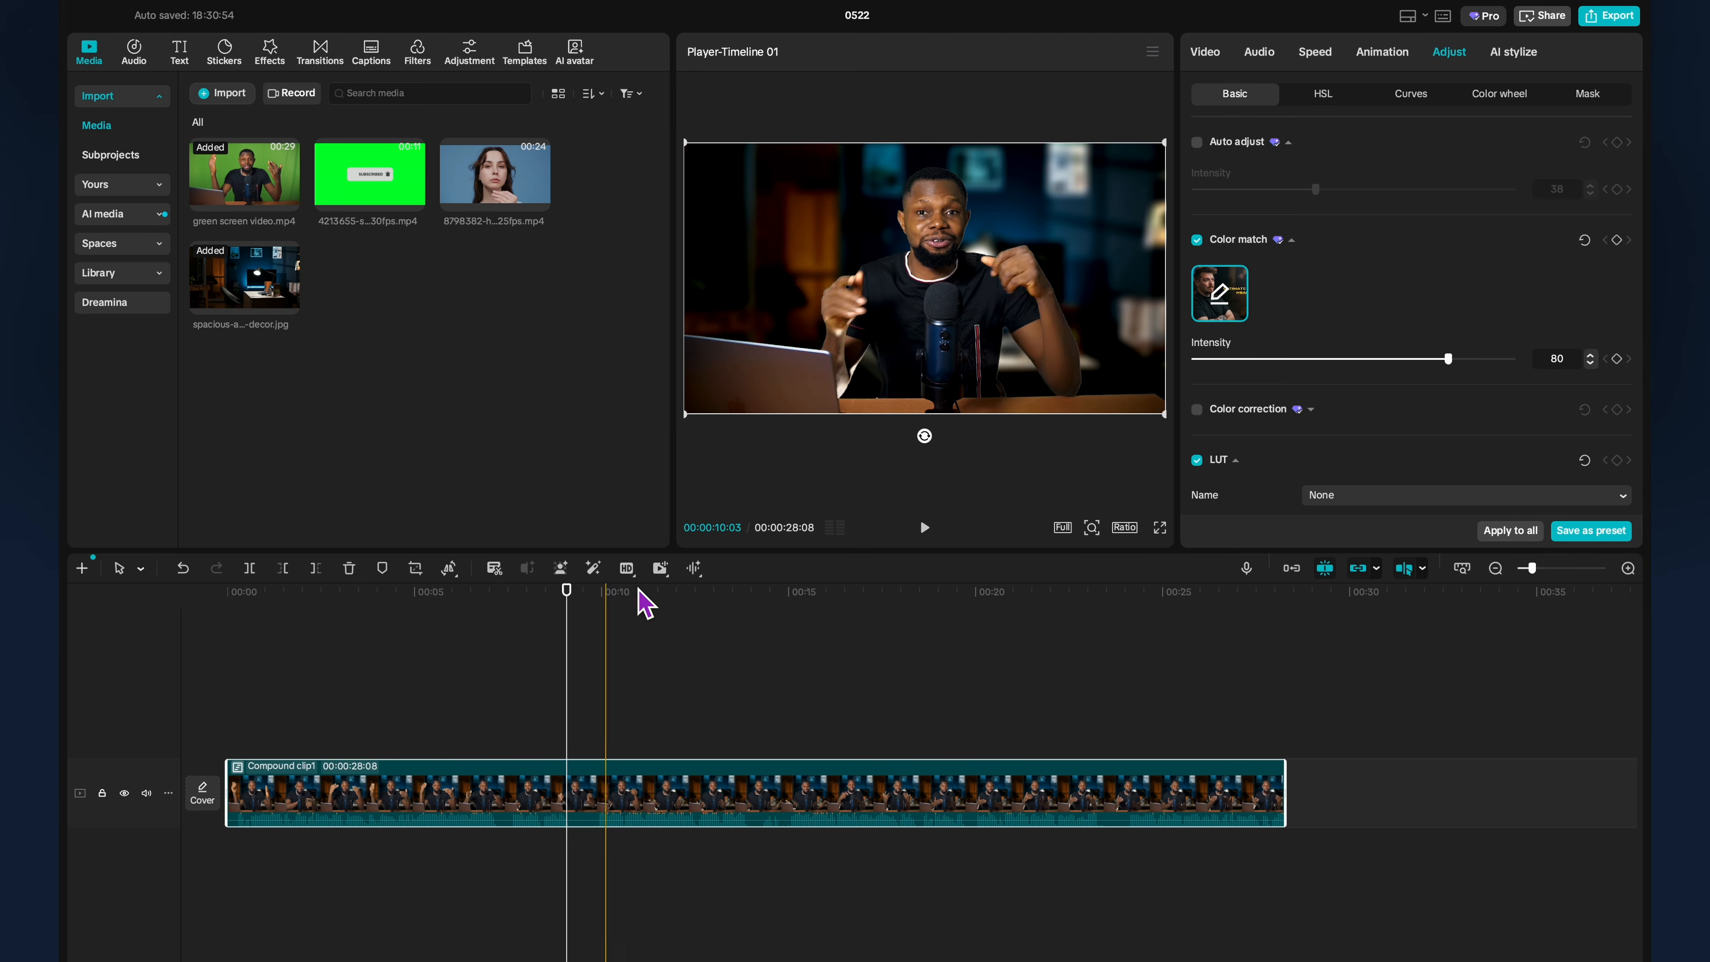
{"action": "left_click_drag", "start_coordinate": [1448, 367], "coordinate": [1386, 368]}
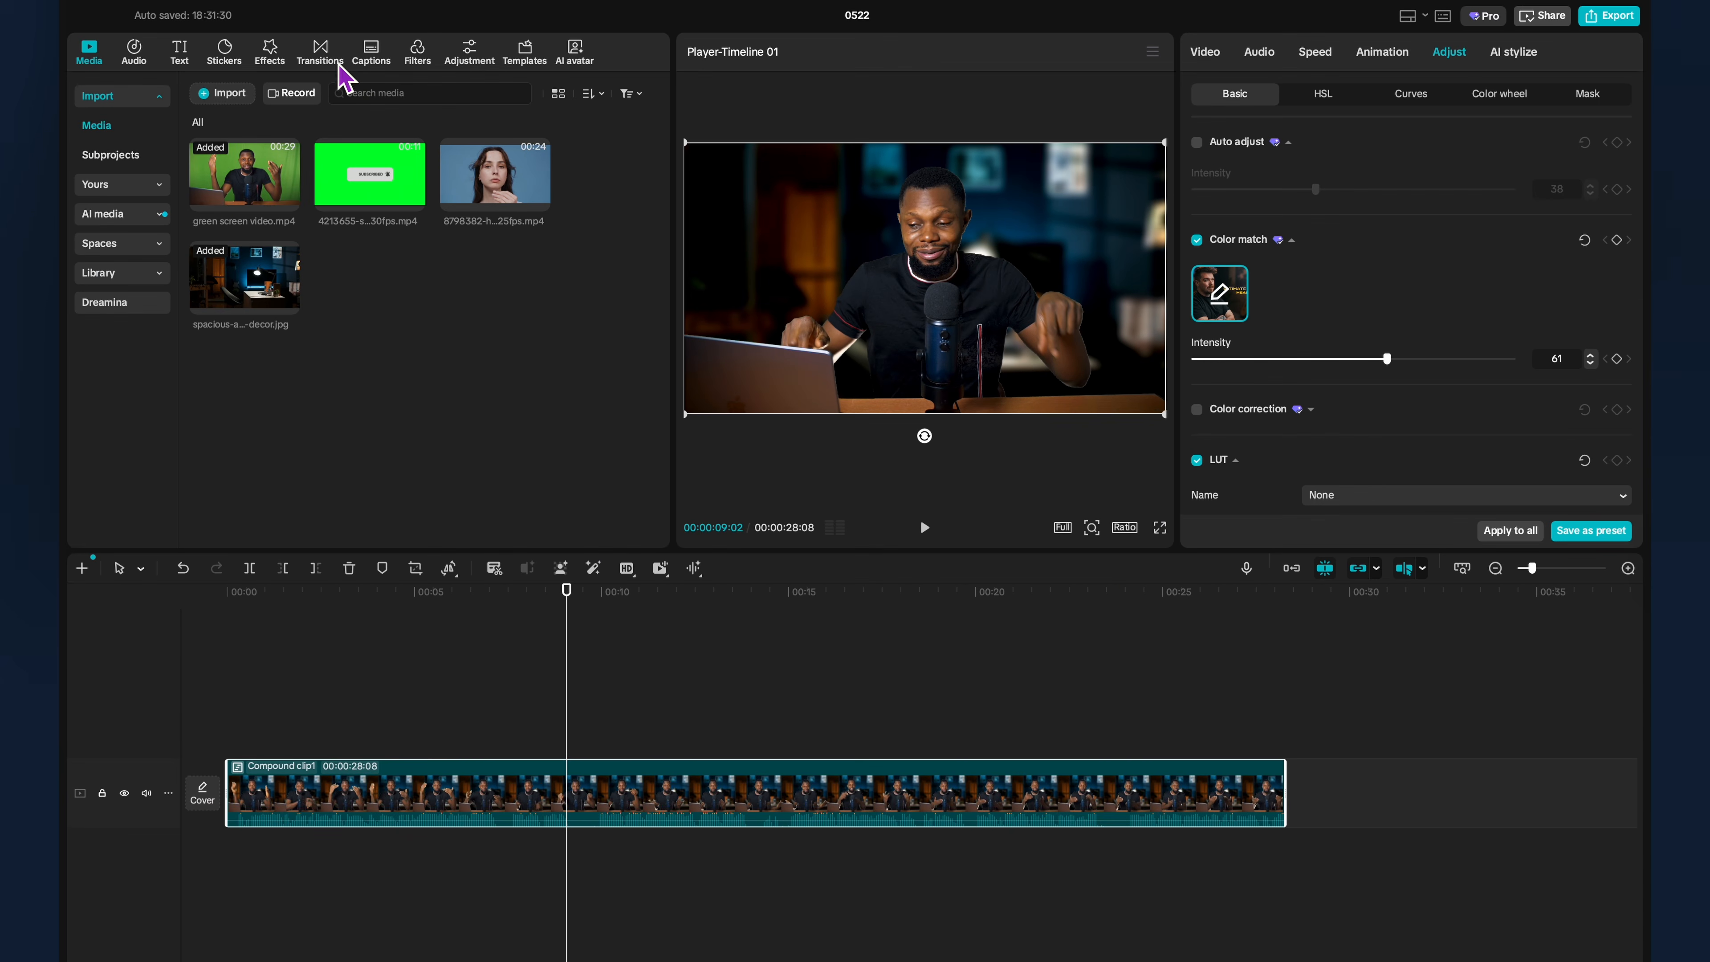
Add a custom adjustment layer above the compound clip, spanning its full length, and scrub through the footage.
{"action": "left_click", "coordinate": [471, 54]}
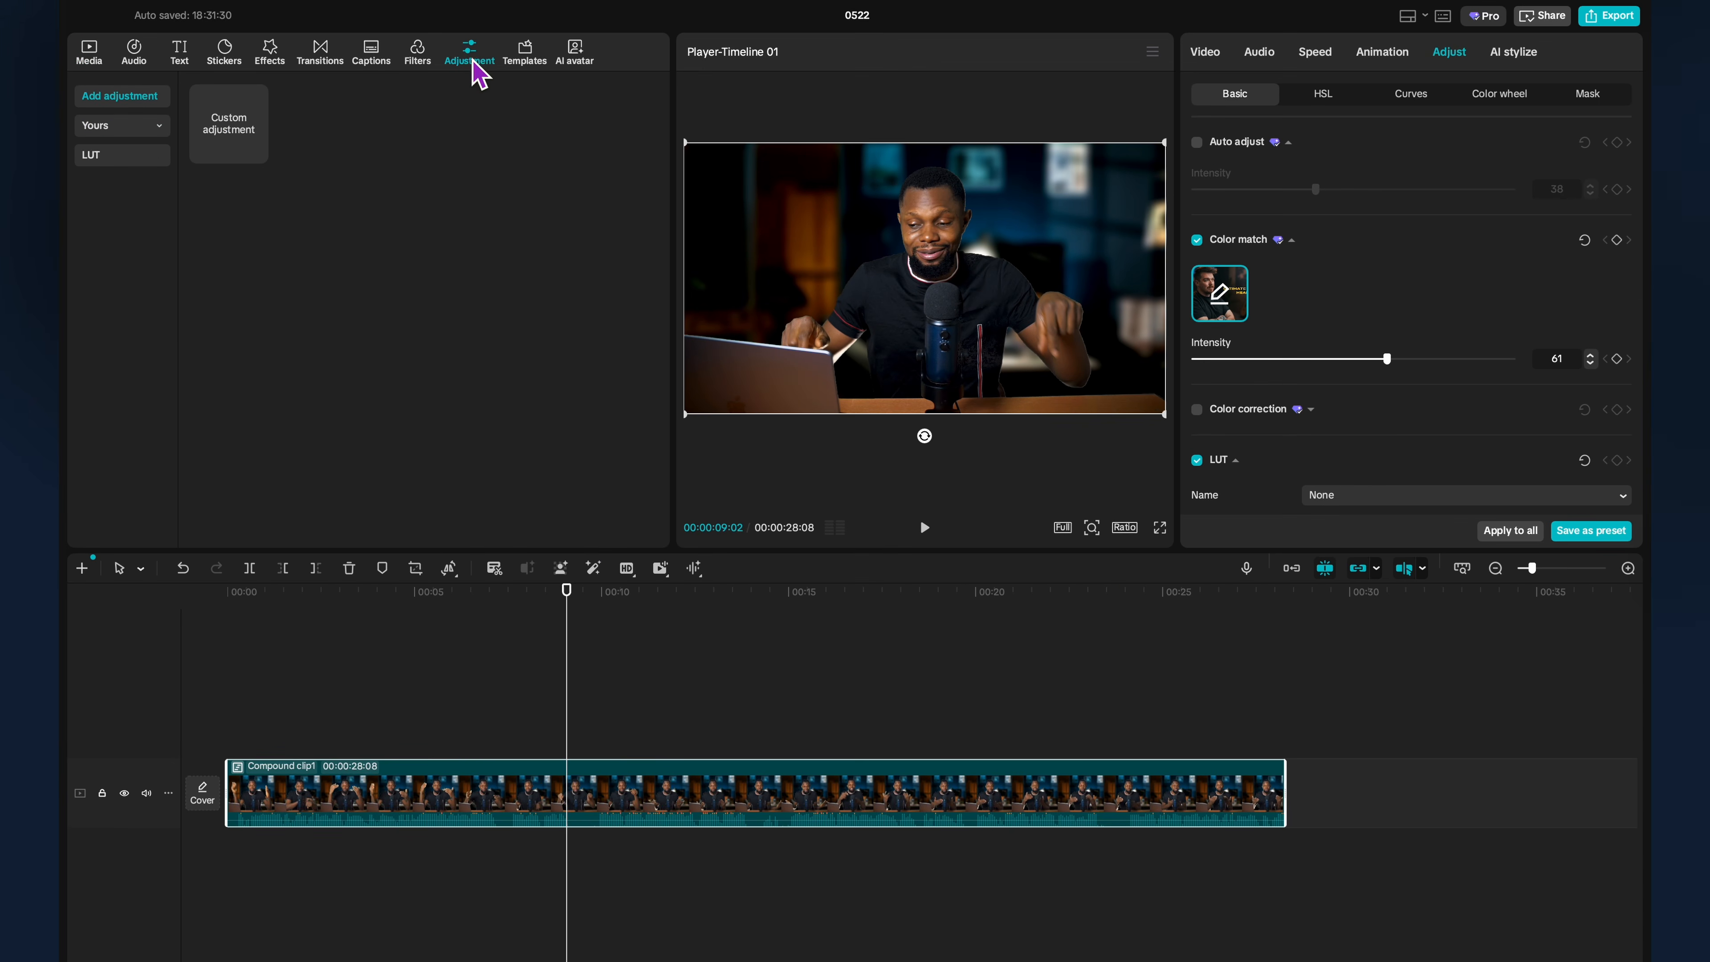
{"action": "left_click_drag", "start_coordinate": [222, 143], "coordinate": [1288, 744]}
{"action": "left_click_drag", "start_coordinate": [330, 630], "coordinate": [380, 633]}
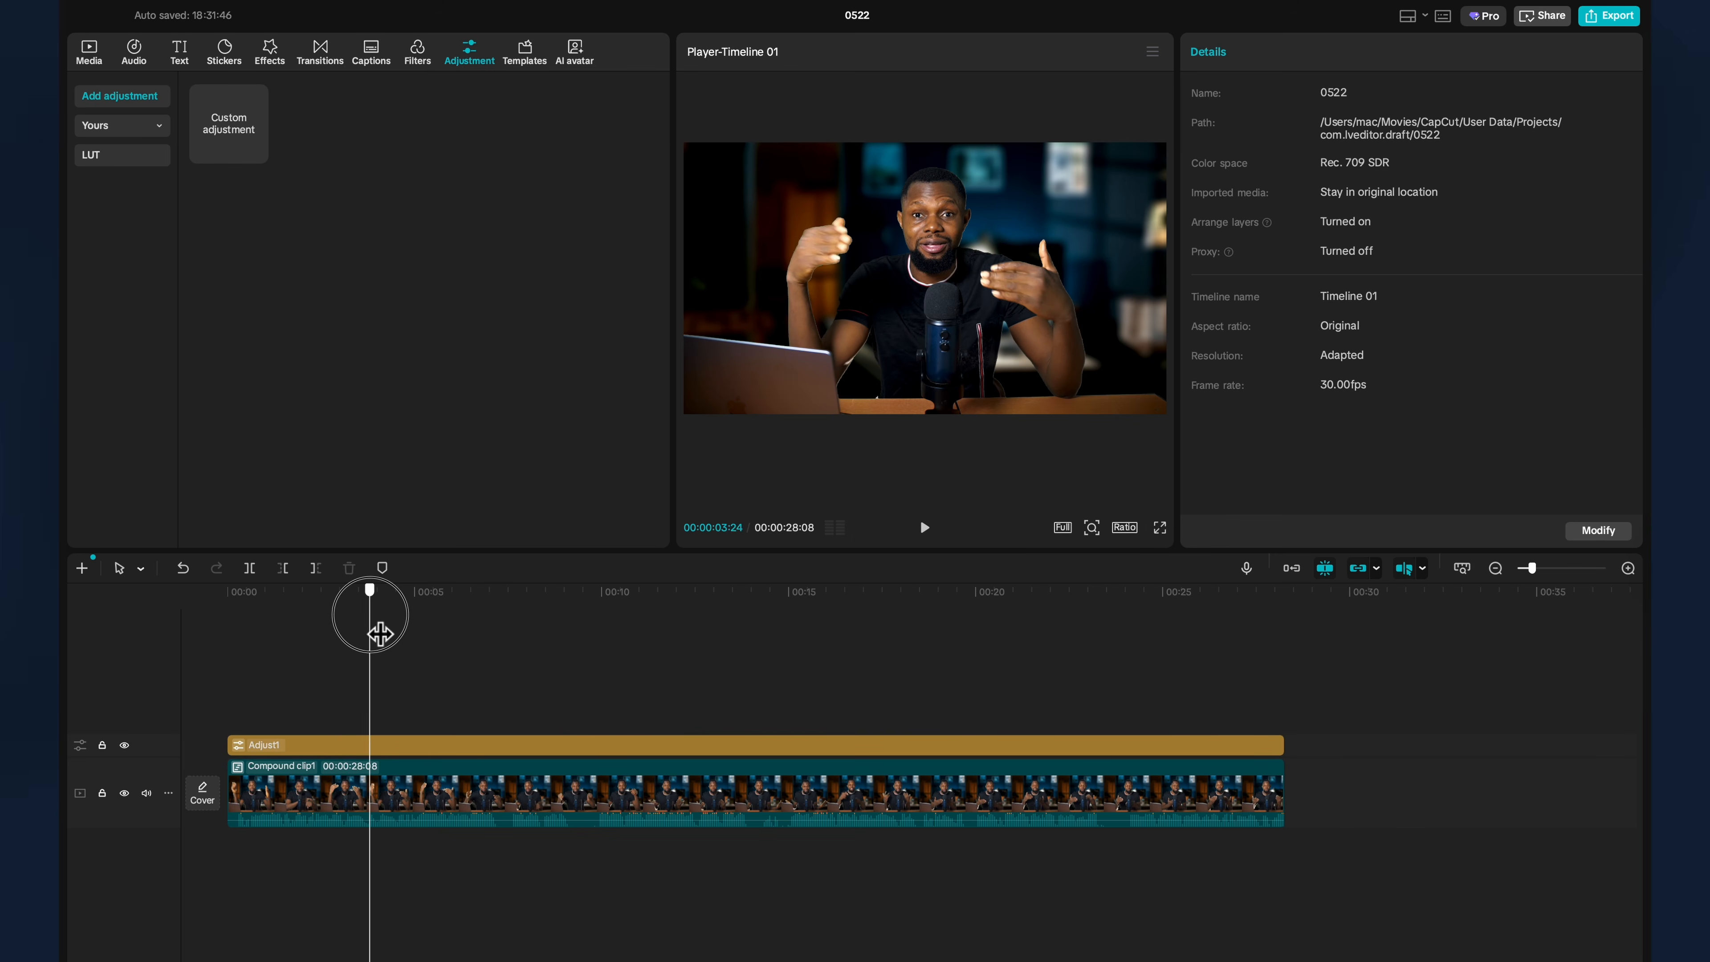
Set the adjustment layer's temperature to 3, saturation to 14 and contrast to -10.
{"action": "left_click", "coordinate": [430, 751]}
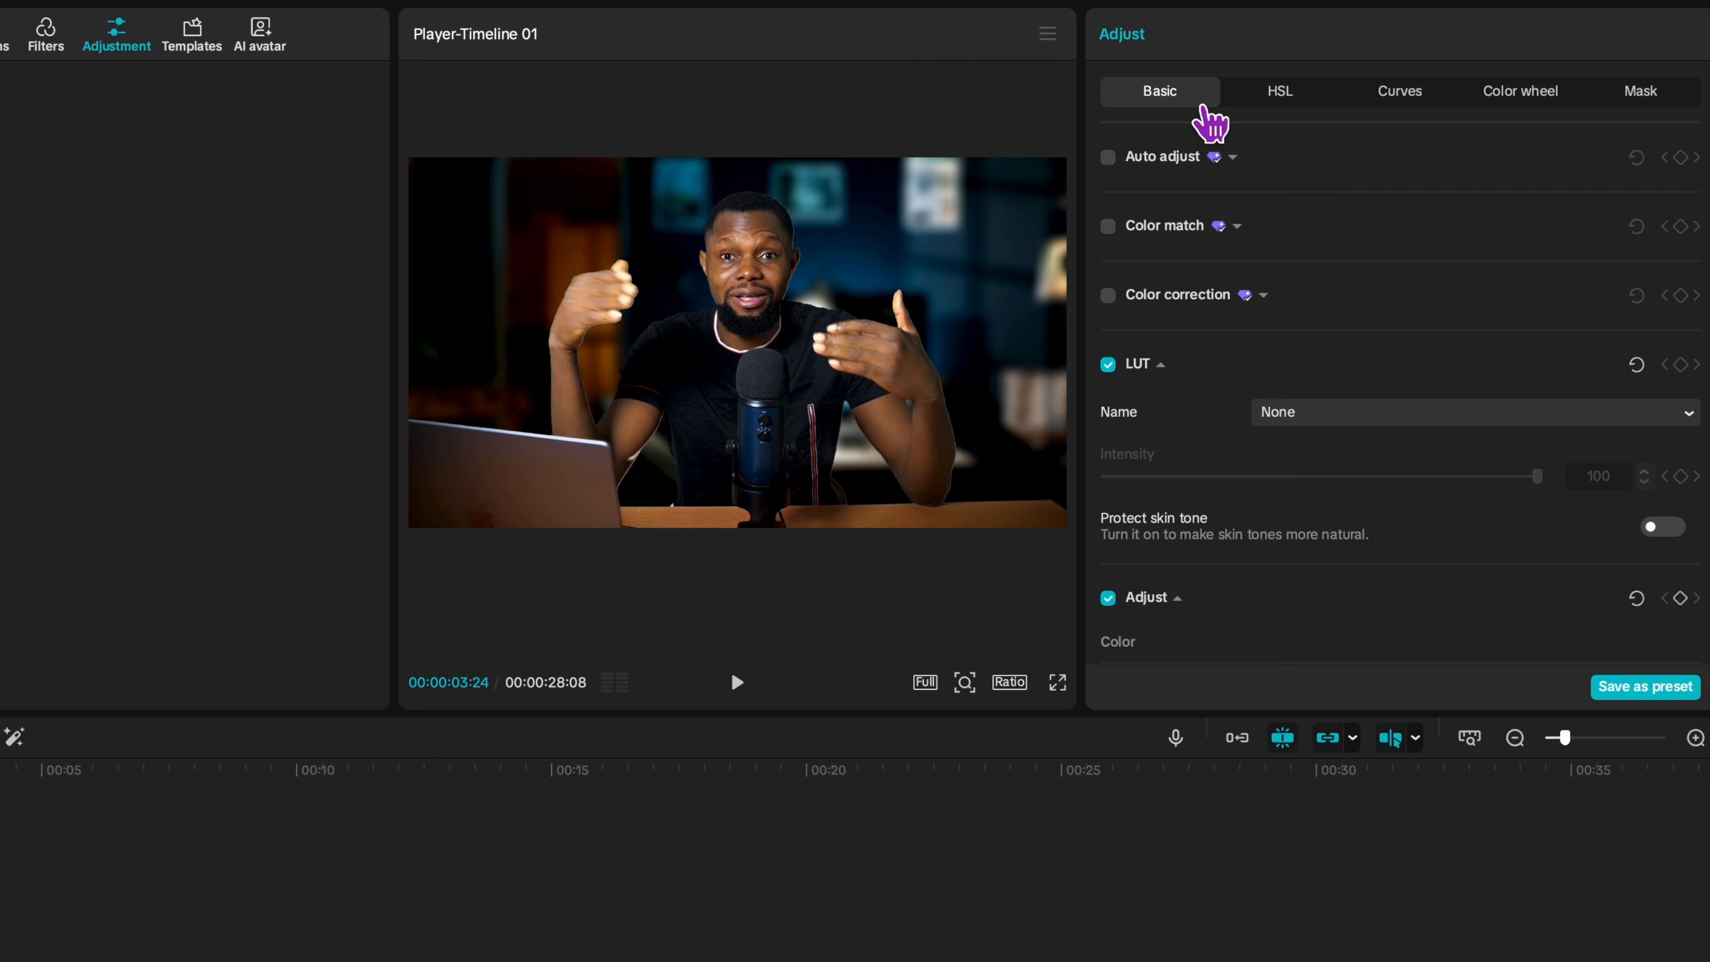
{"action": "scroll", "coordinate": [1282, 322], "scroll_direction": "down", "scroll_amount": 5}
{"action": "scroll", "coordinate": [1283, 322], "scroll_direction": "down", "scroll_amount": 3}
{"action": "left_click", "coordinate": [1331, 273]}
{"action": "left_click_drag", "start_coordinate": [1324, 385], "coordinate": [1383, 385]}
{"action": "scroll", "coordinate": [1383, 385], "scroll_direction": "down", "scroll_amount": 2}
{"action": "left_click_drag", "start_coordinate": [1322, 426], "coordinate": [1288, 428]}
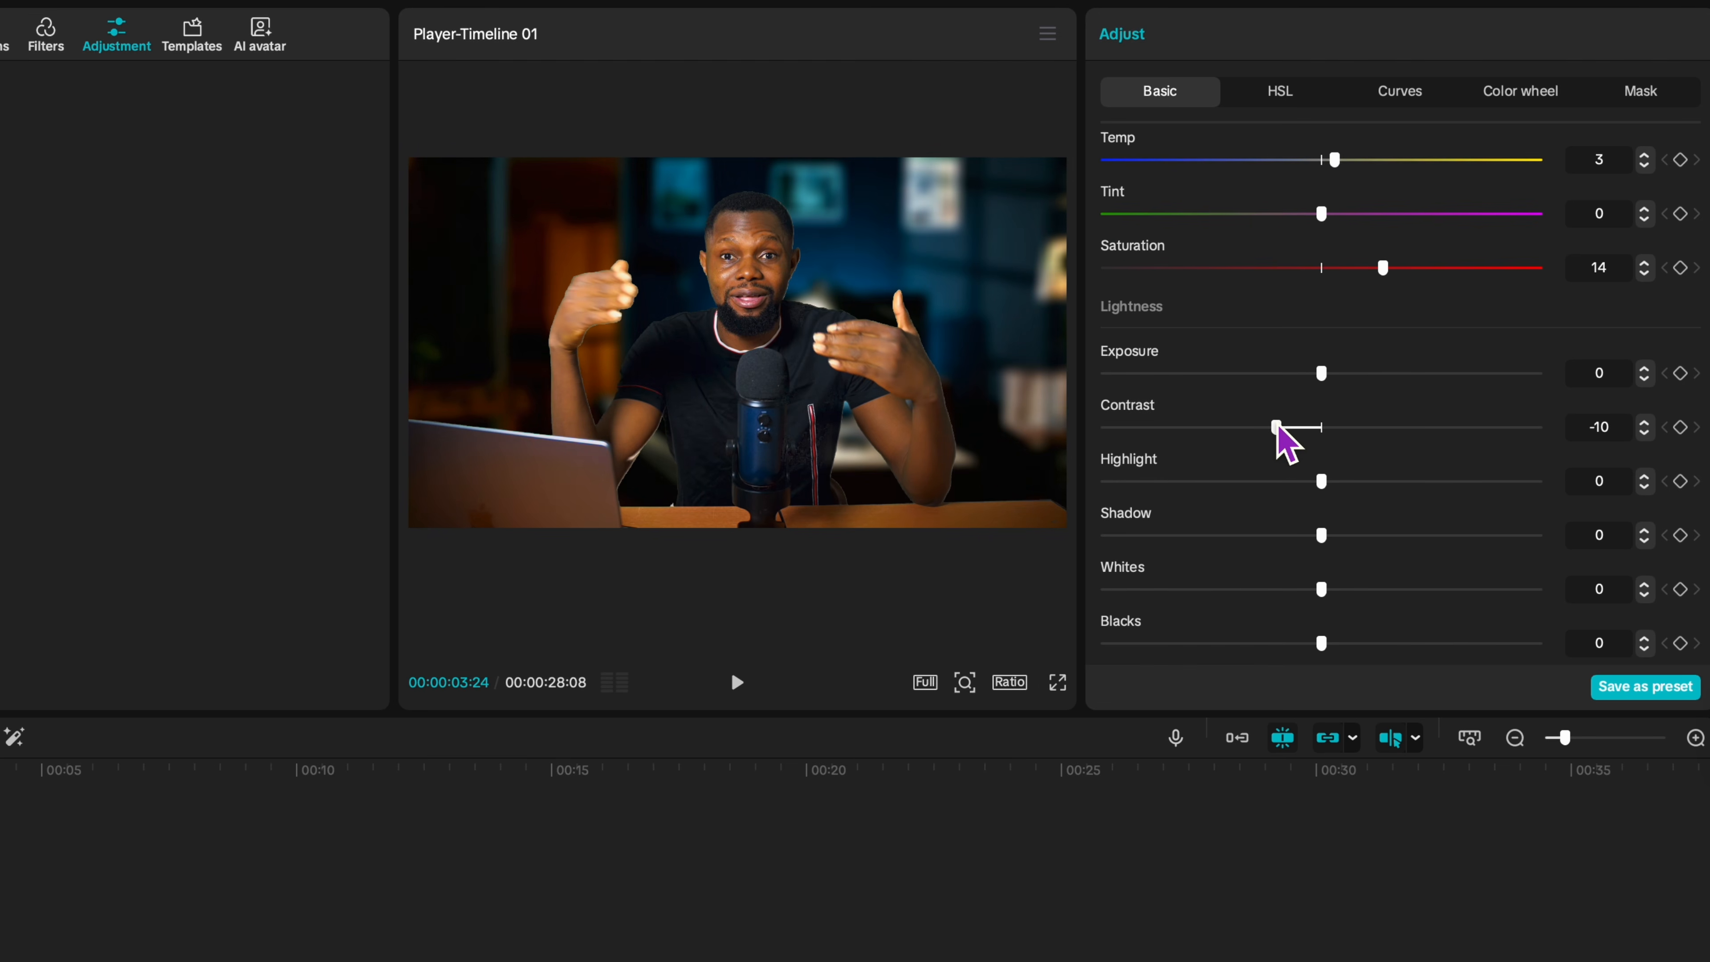
{"action": "scroll", "coordinate": [1354, 492], "scroll_direction": "down", "scroll_amount": 5}
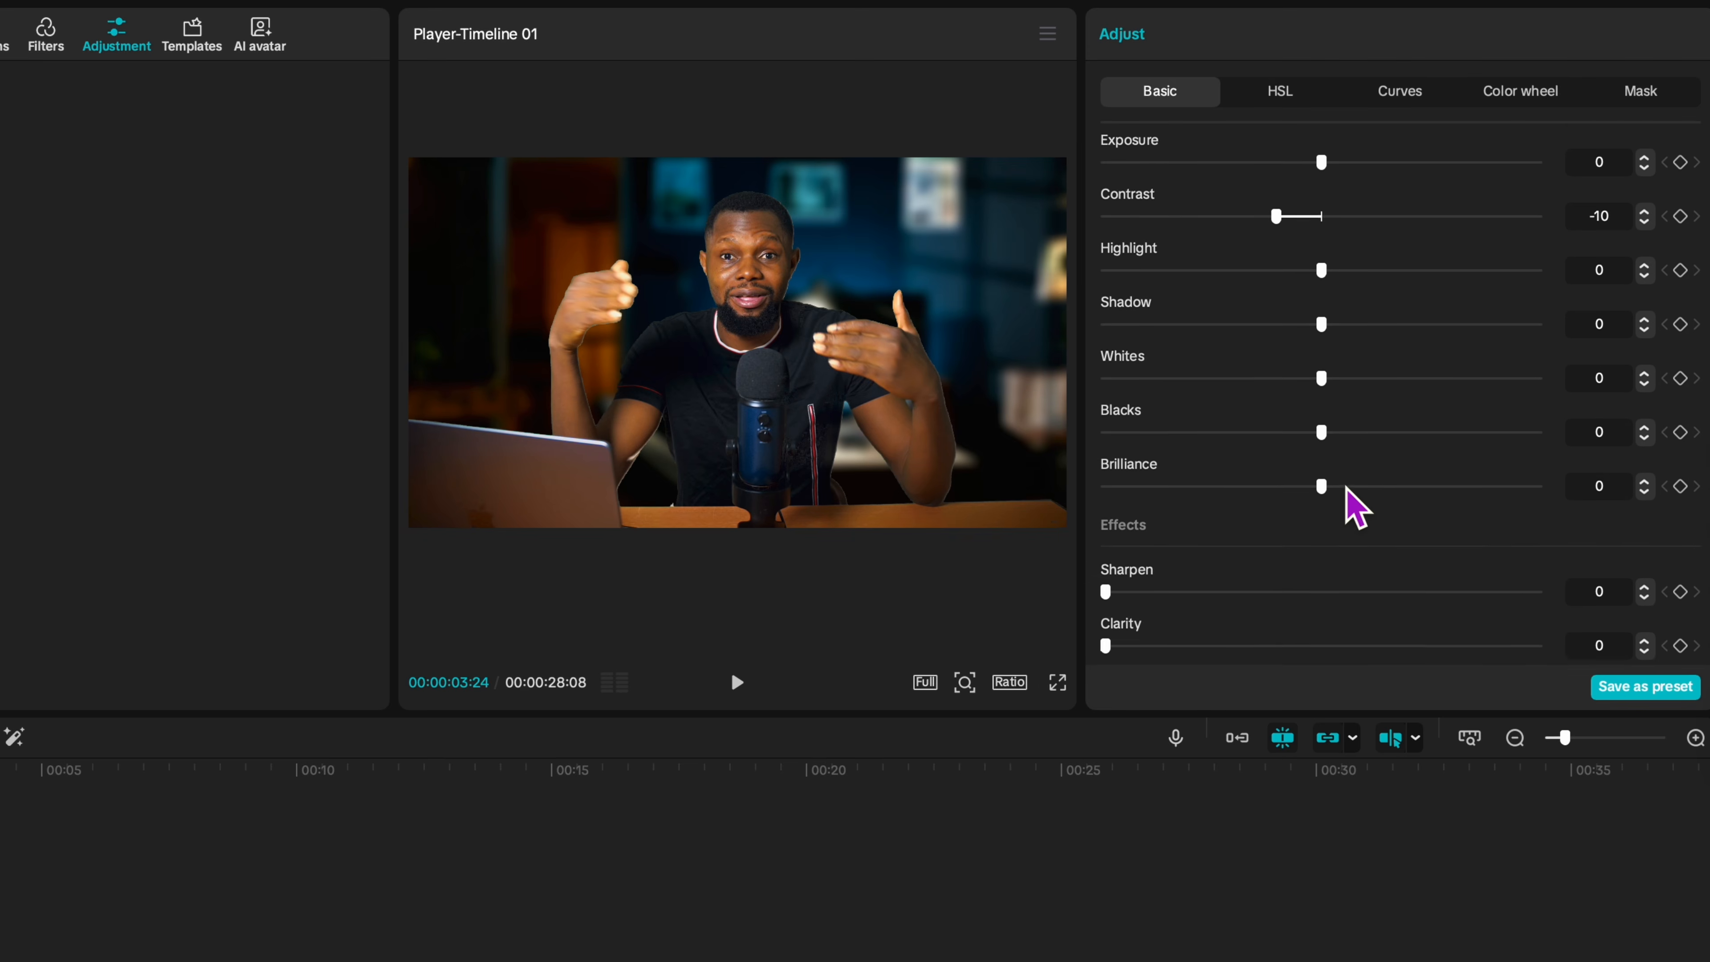
In the adjustment layer's HSL settings, set the orange saturation to 18.
{"action": "left_click", "coordinate": [1281, 92]}
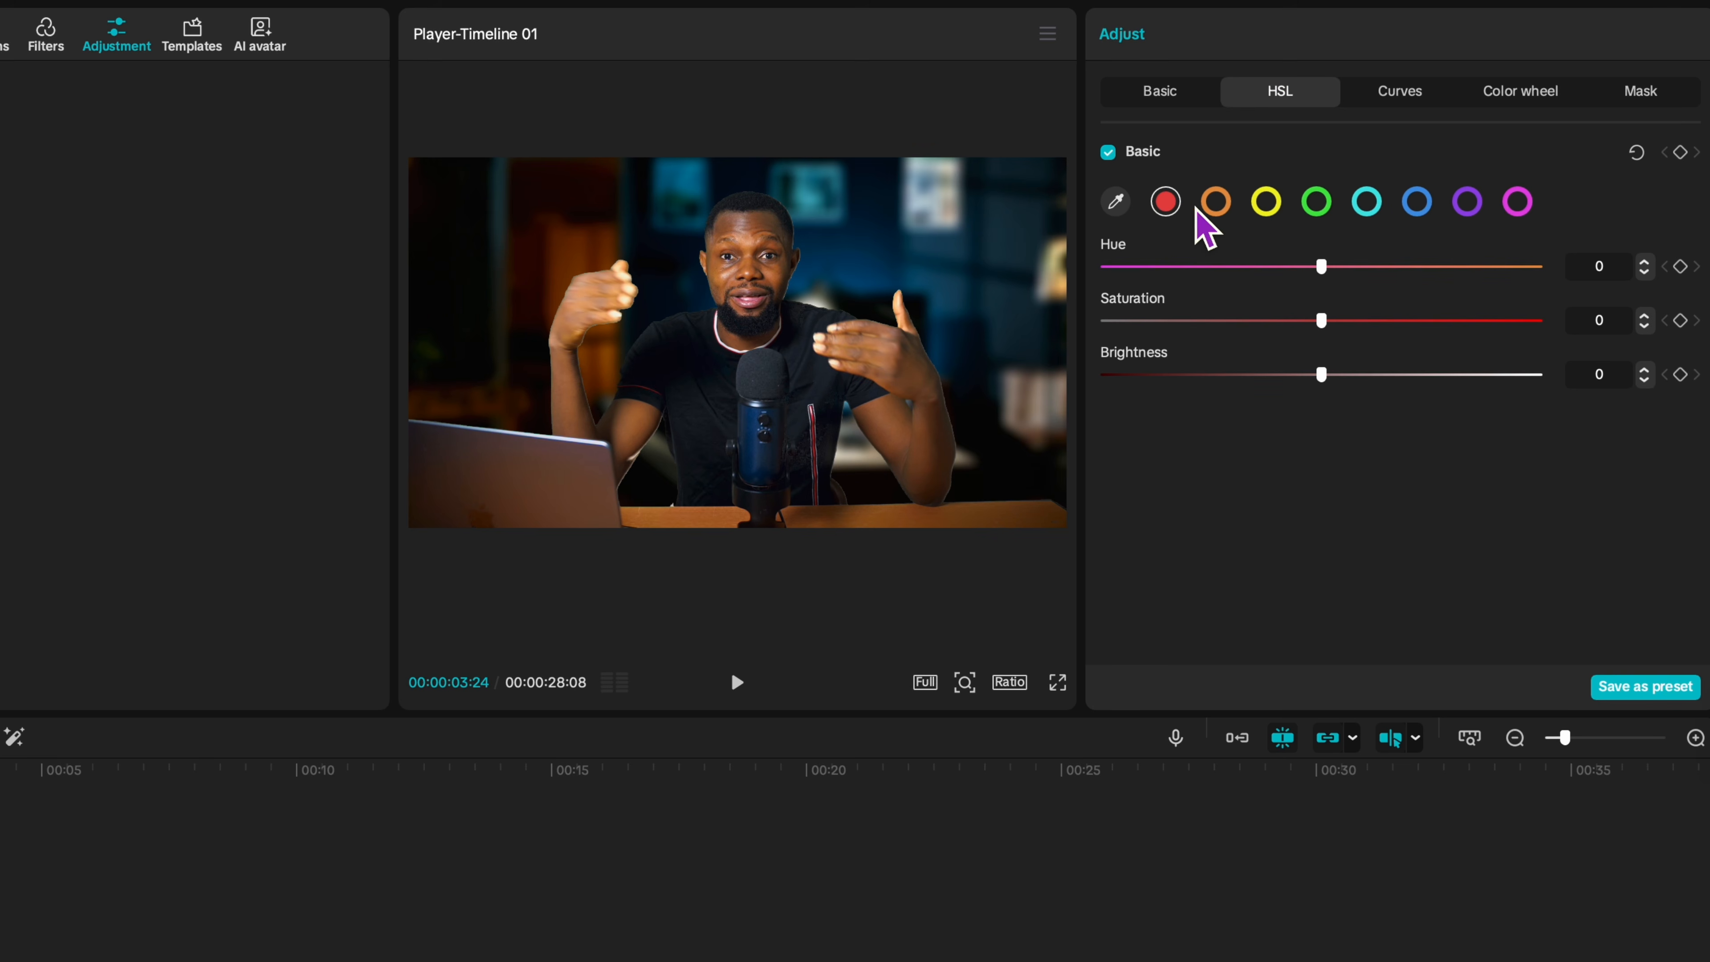
{"action": "mouse_move", "coordinate": [1328, 327]}
{"action": "left_mouse_down"}
{"action": "mouse_move", "coordinate": [1246, 330]}
{"action": "mouse_move", "coordinate": [1310, 356]}
{"action": "mouse_move", "coordinate": [1301, 342]}
{"action": "mouse_move", "coordinate": [1350, 338]}
{"action": "mouse_move", "coordinate": [1300, 337]}
{"action": "mouse_move", "coordinate": [1323, 335]}
{"action": "left_mouse_up"}
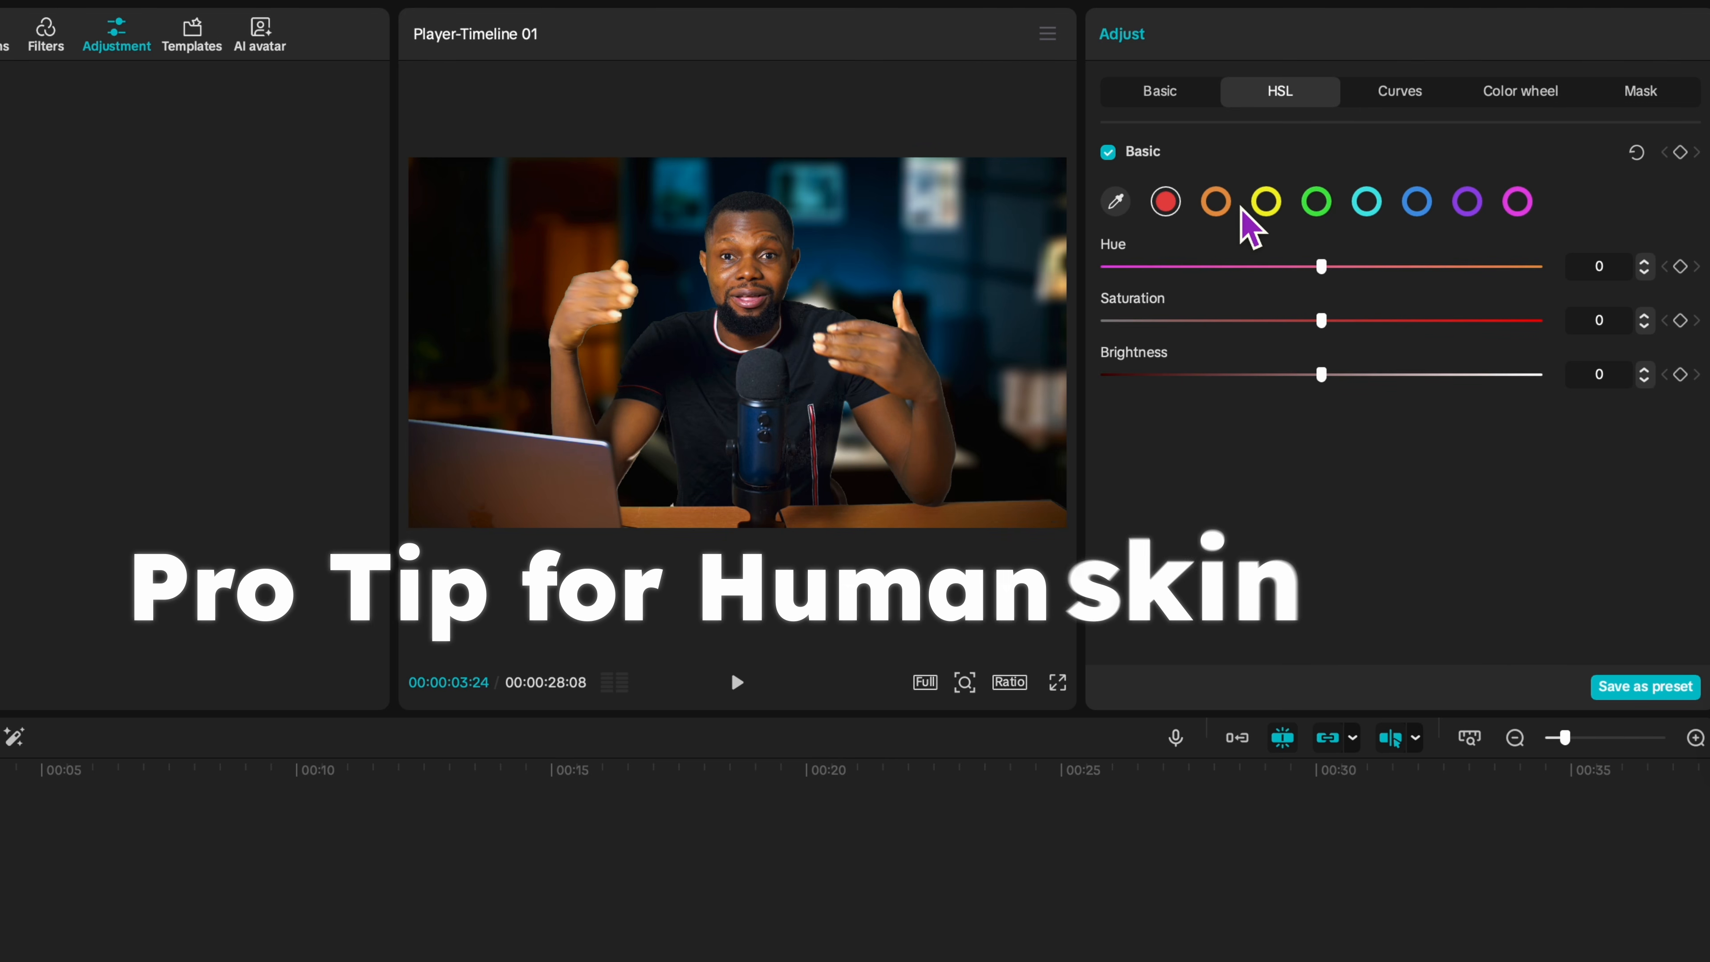
{"action": "left_click", "coordinate": [1217, 205]}
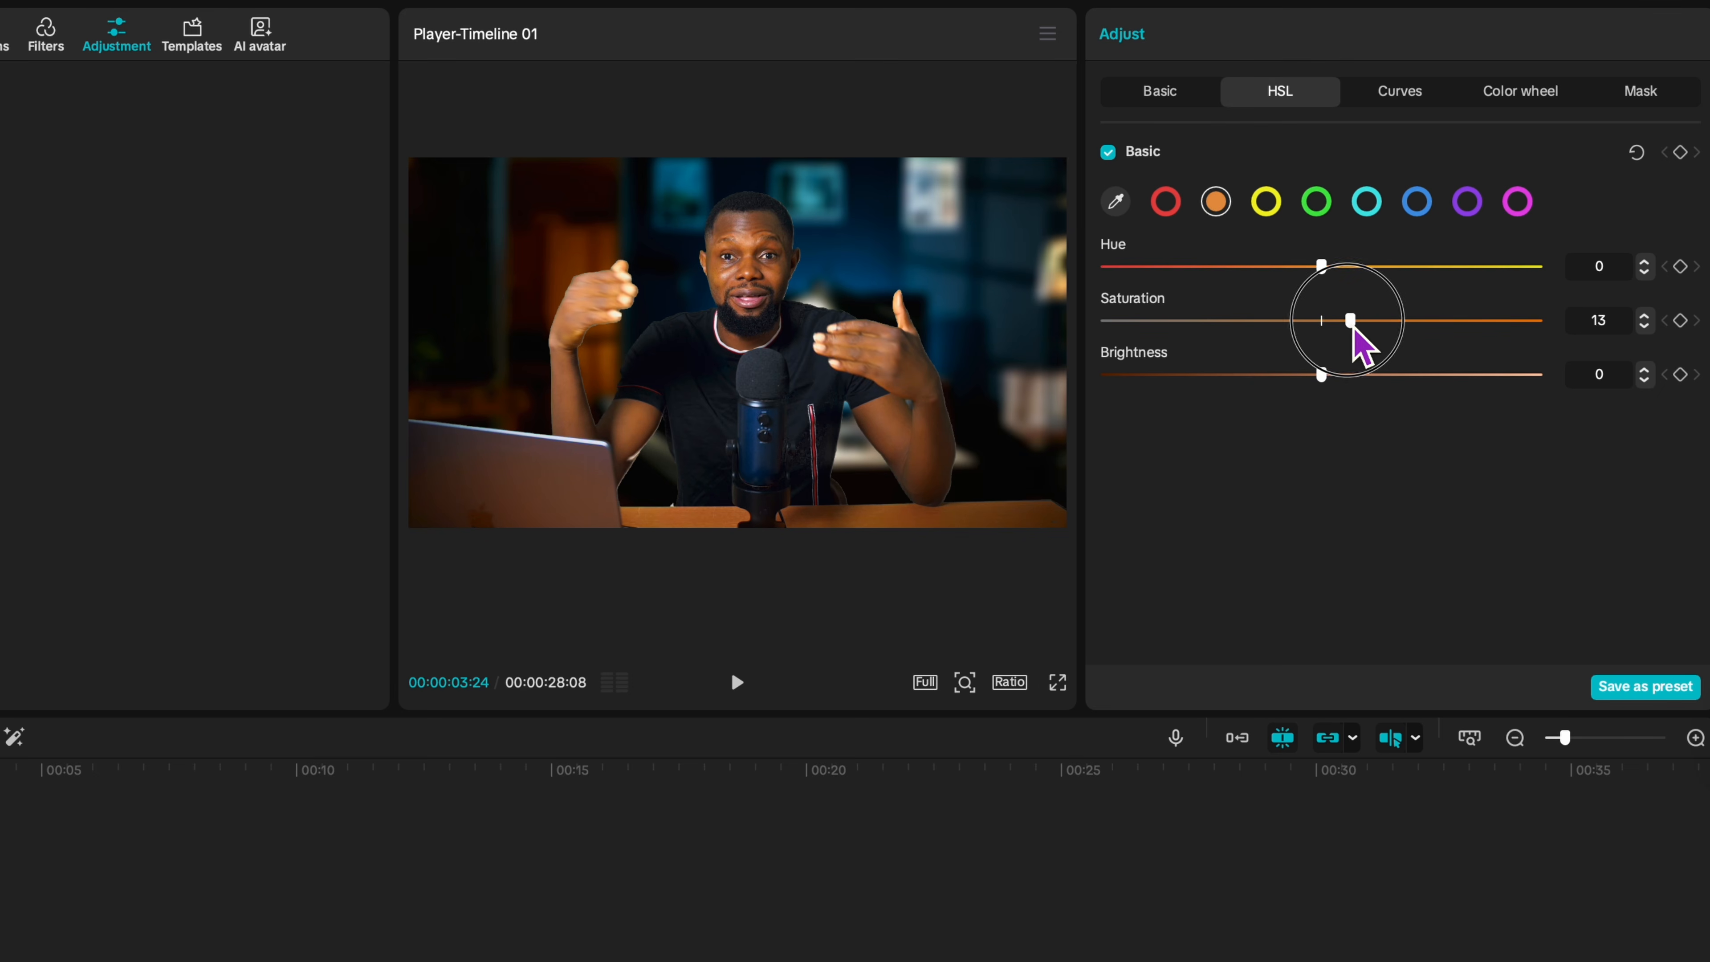
{"action": "mouse_move", "coordinate": [1357, 329]}
{"action": "left_mouse_down"}
{"action": "mouse_move", "coordinate": [1341, 326]}
{"action": "mouse_move", "coordinate": [1365, 328]}
{"action": "left_mouse_up"}
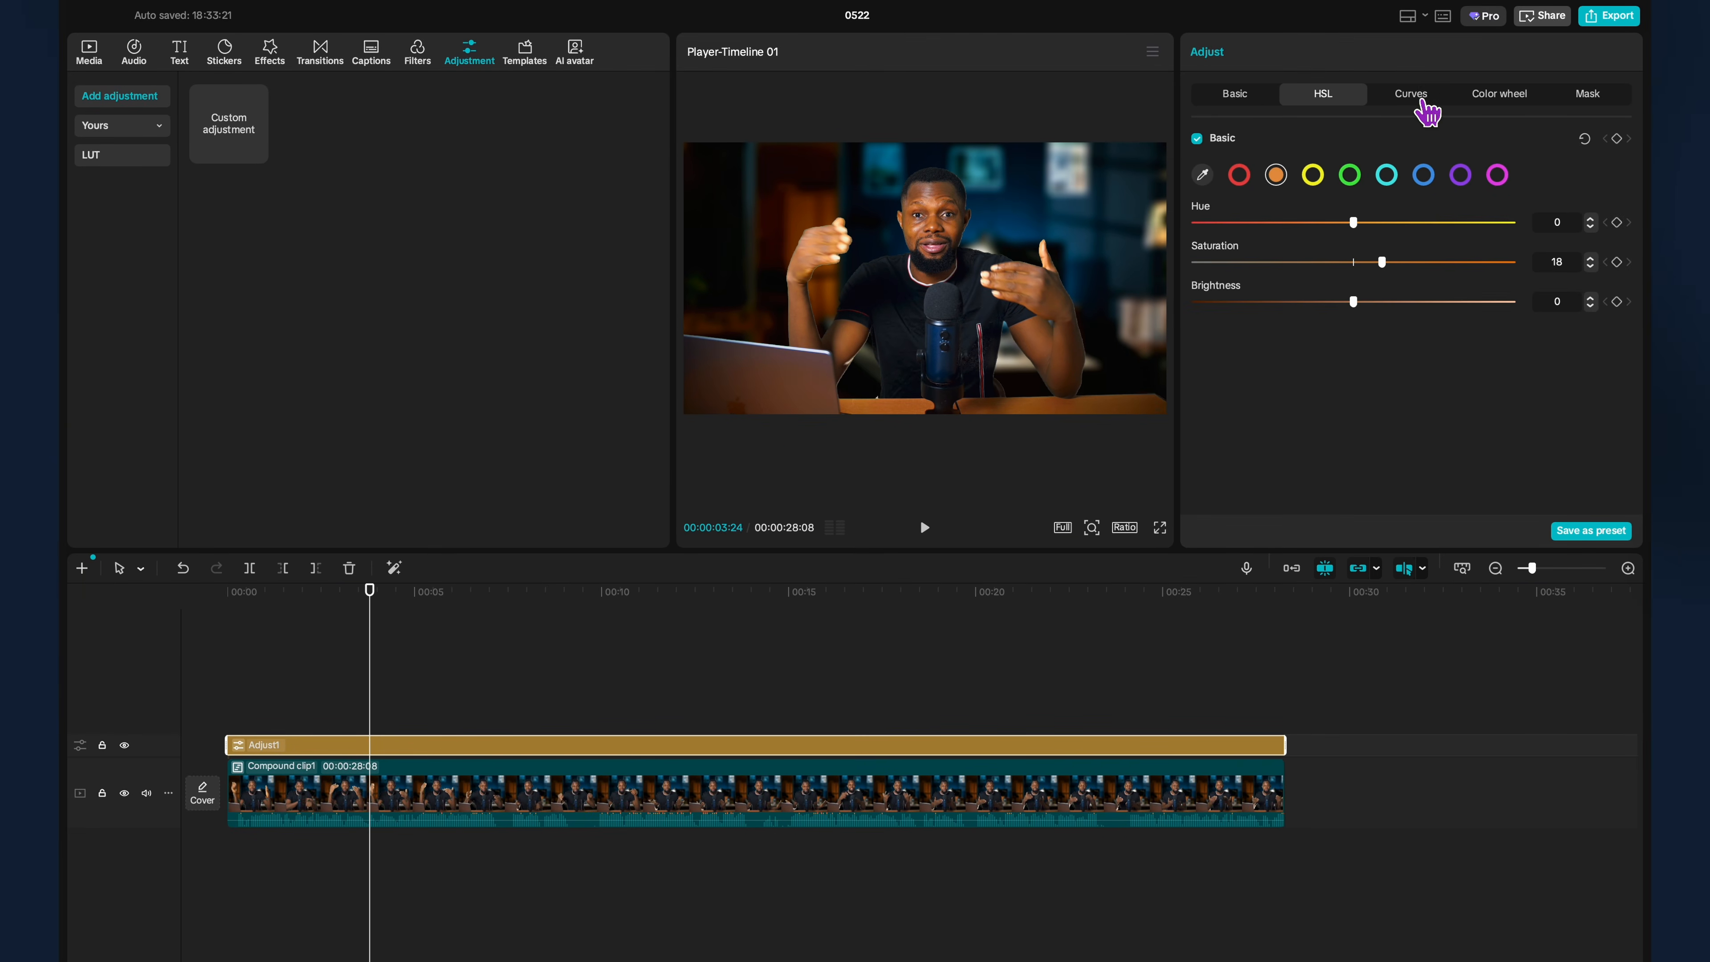
Add a highlight point and a shadow point to the adjustment layer's Luma curve, shaping a very gentle curve.
{"action": "left_click", "coordinate": [1416, 100]}
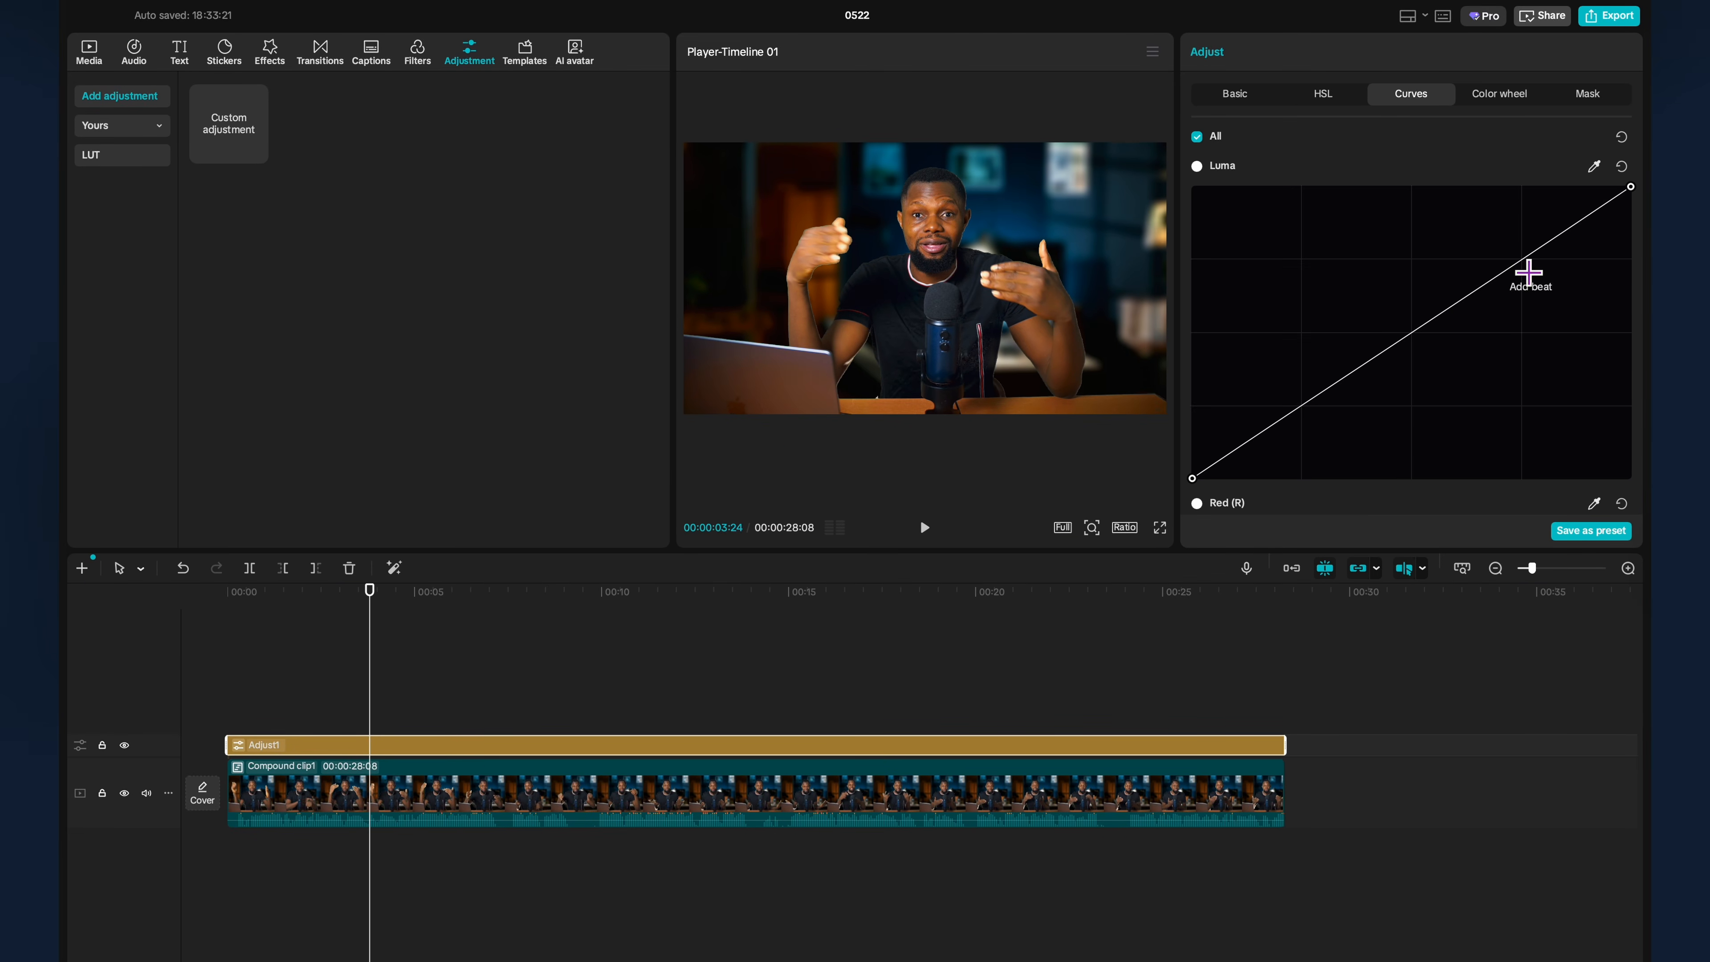
{"action": "mouse_move", "coordinate": [1534, 281]}
{"action": "left_mouse_down"}
{"action": "mouse_move", "coordinate": [1512, 257]}
{"action": "mouse_move", "coordinate": [1534, 275]}
{"action": "left_mouse_up"}
{"action": "left_click", "coordinate": [1303, 405]}
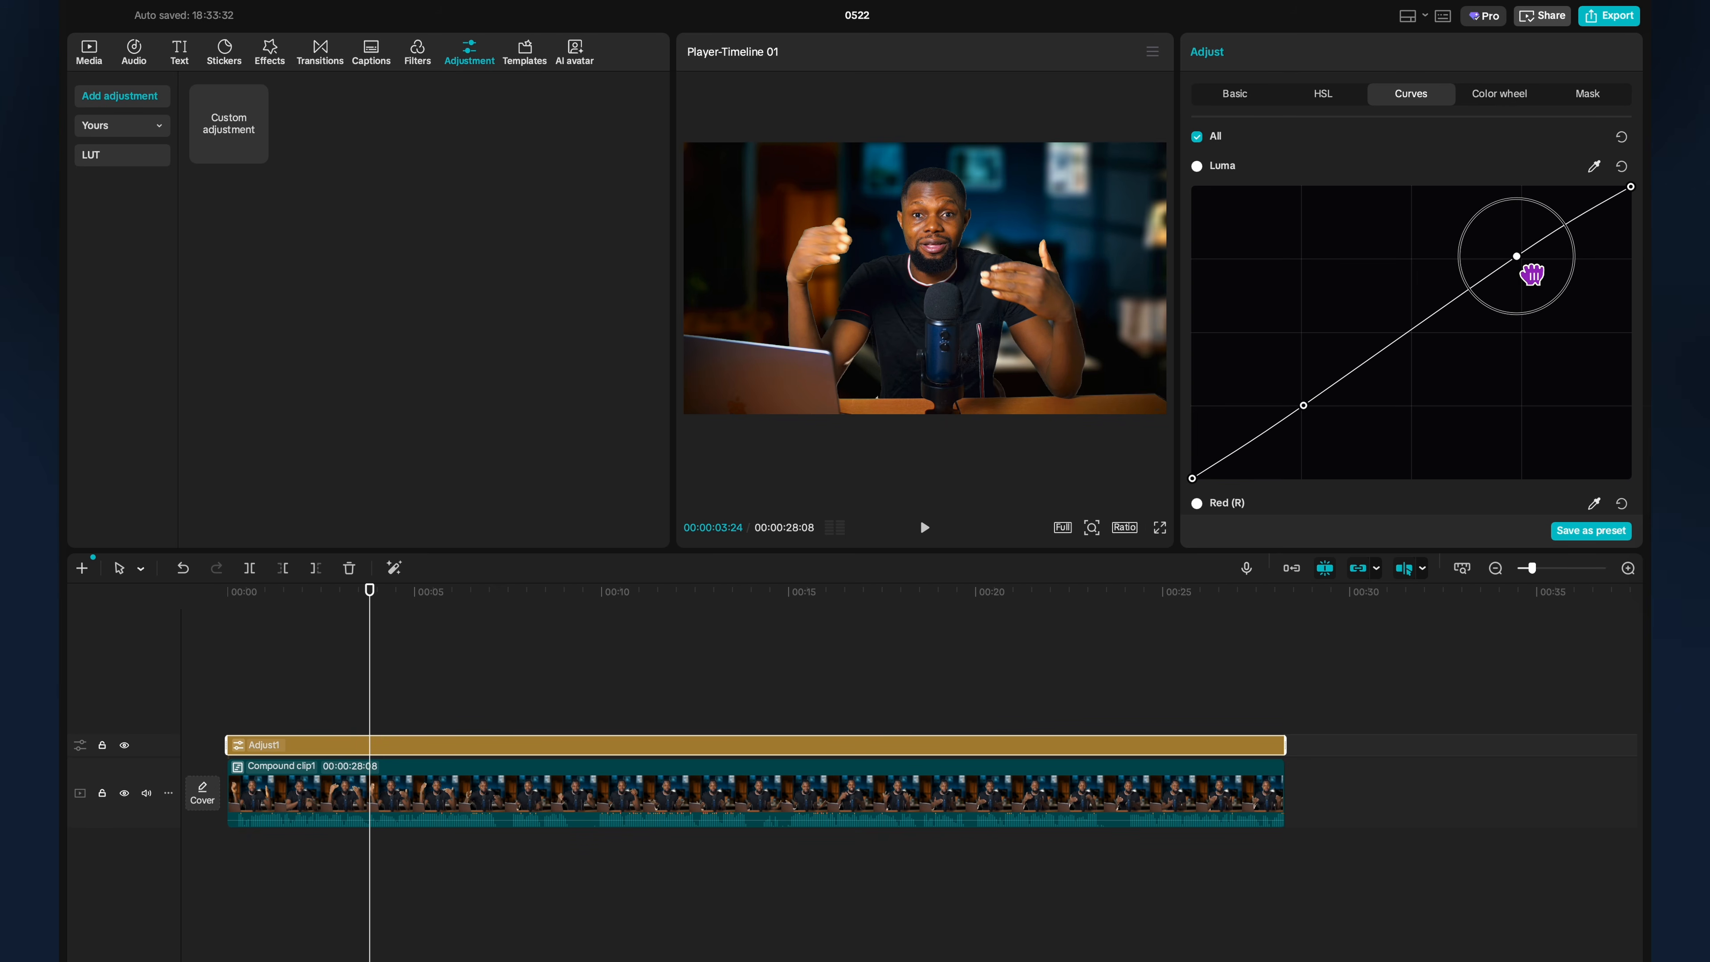
Add a rectangle mask to the adjustment layer, switch masking off, and scrub through the graded footage.
{"action": "left_click", "coordinate": [1587, 98]}
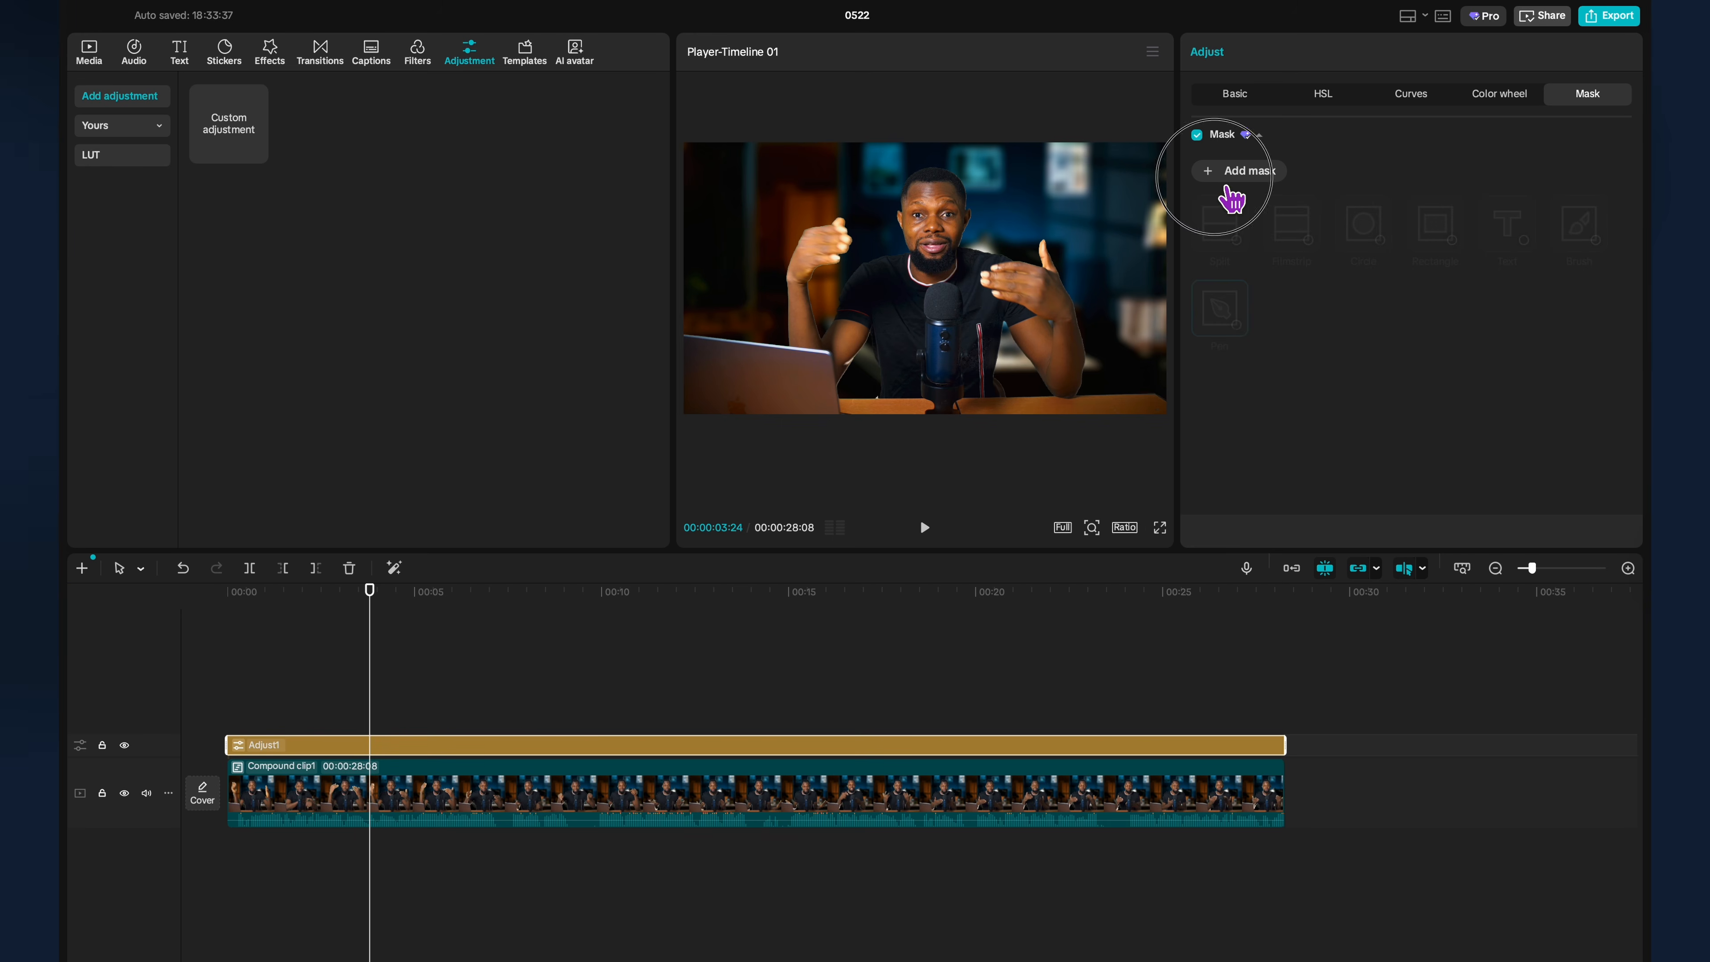
{"action": "left_click", "coordinate": [1227, 183]}
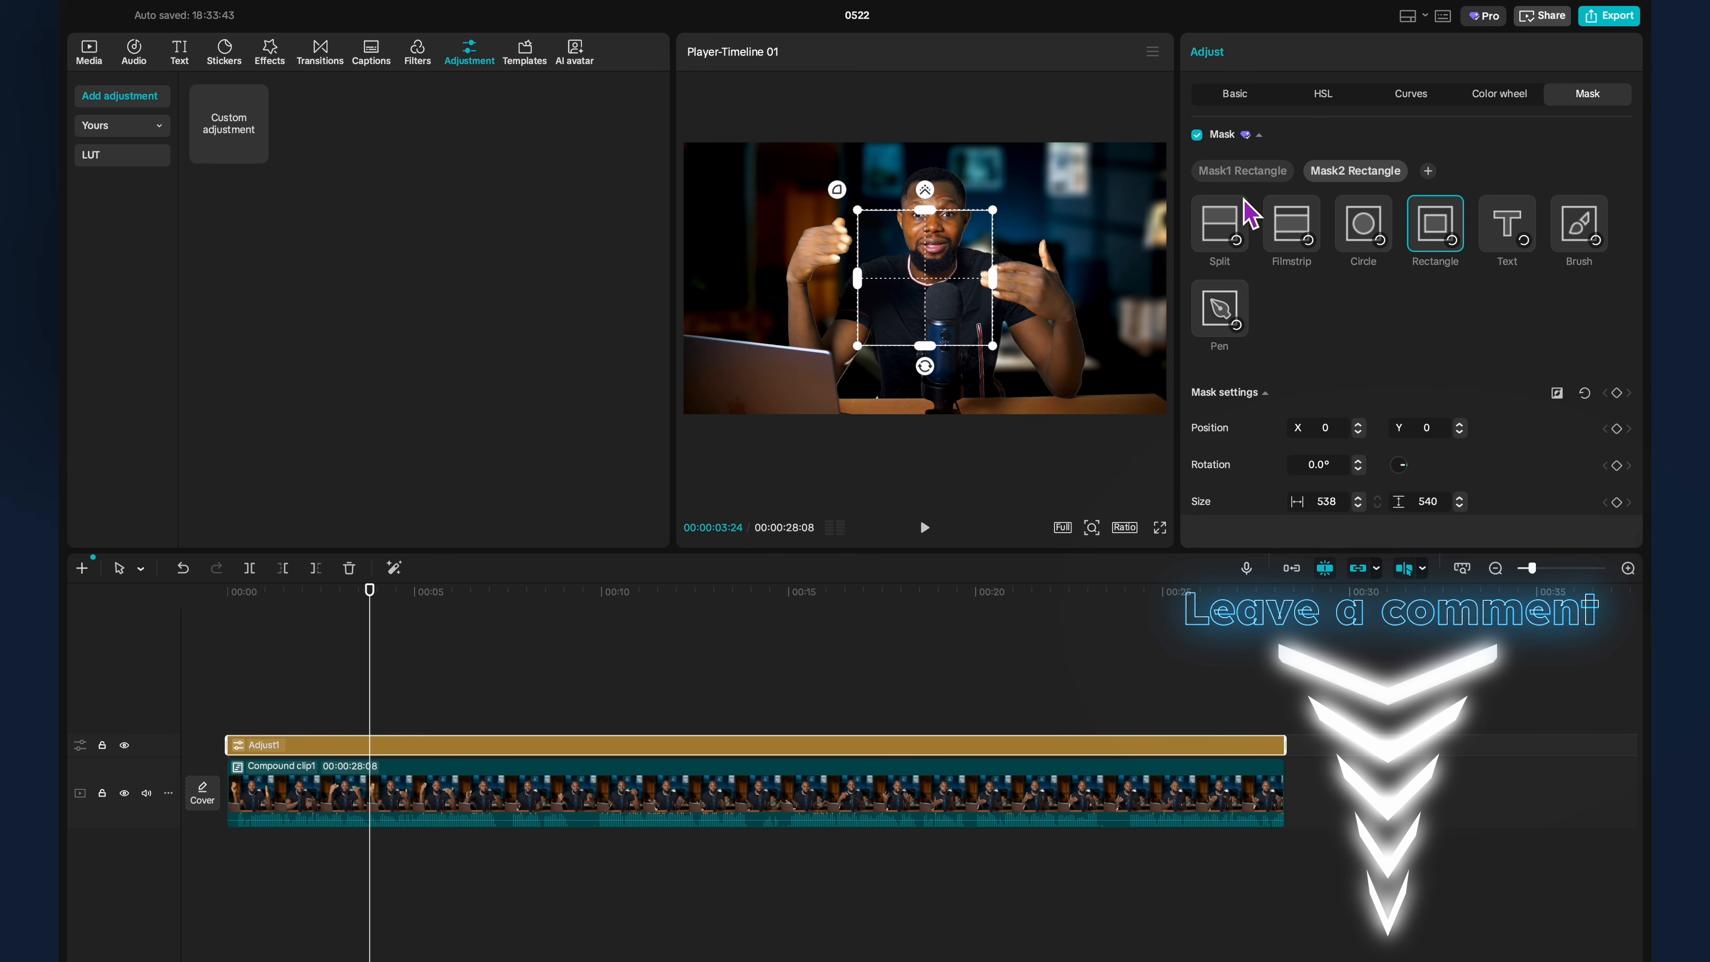
{"action": "left_click", "coordinate": [1196, 134]}
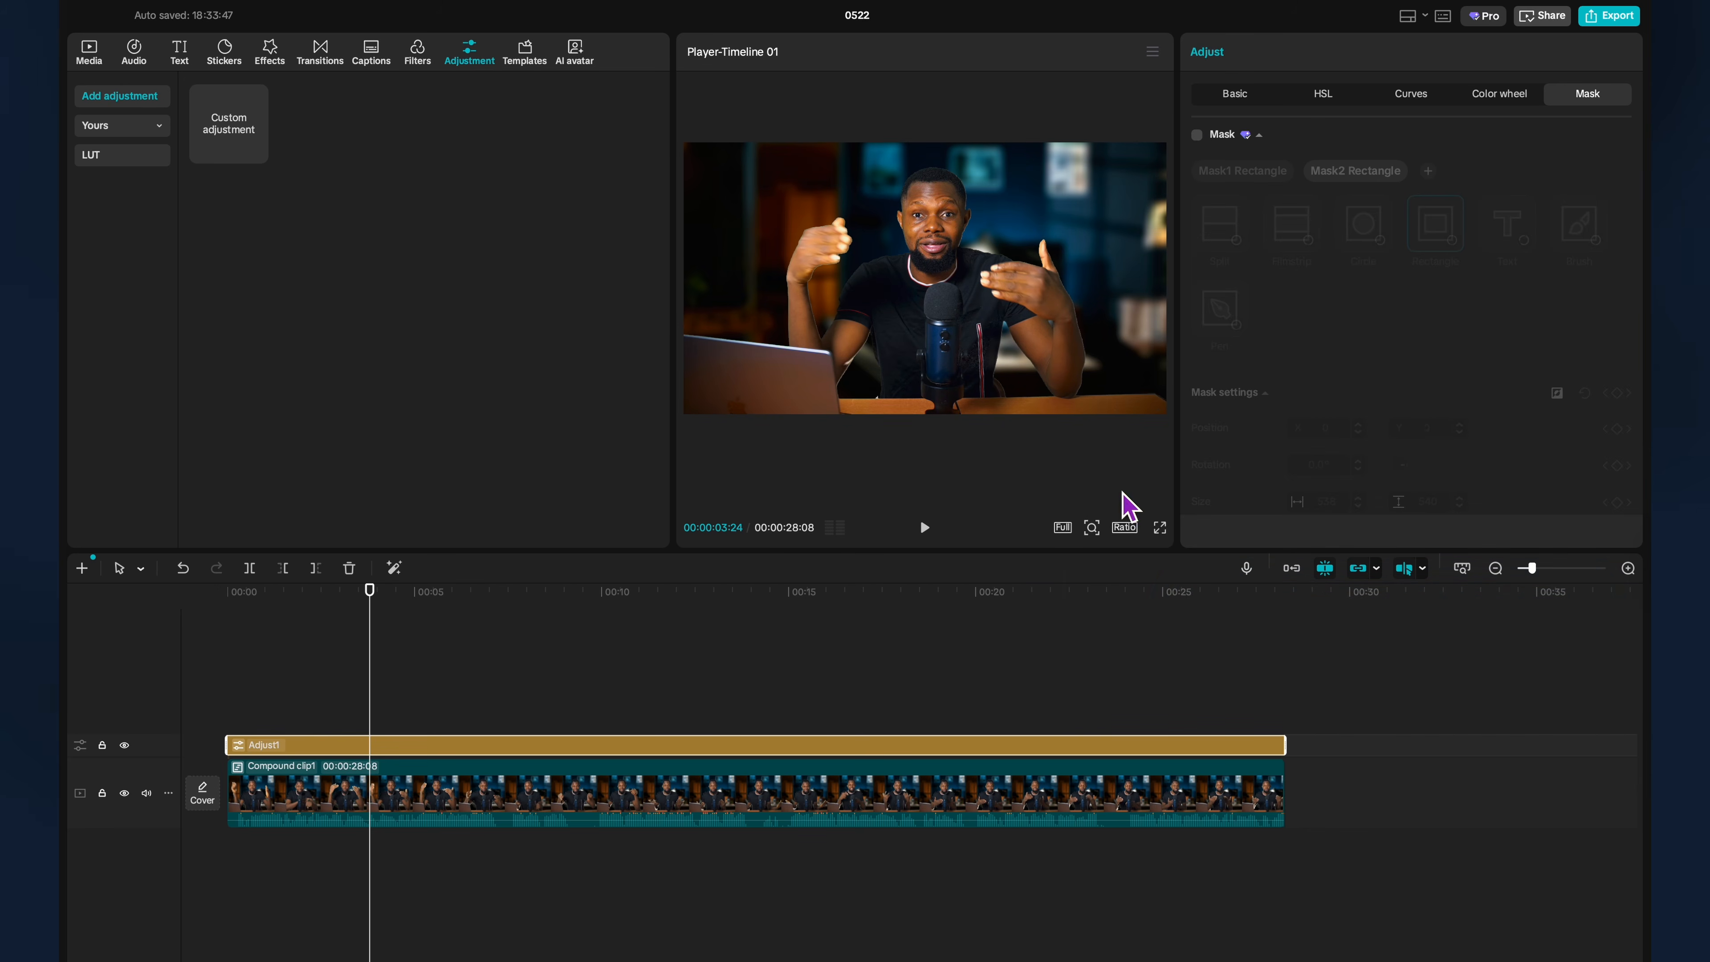
{"action": "left_click_drag", "start_coordinate": [895, 590], "coordinate": [1095, 610]}
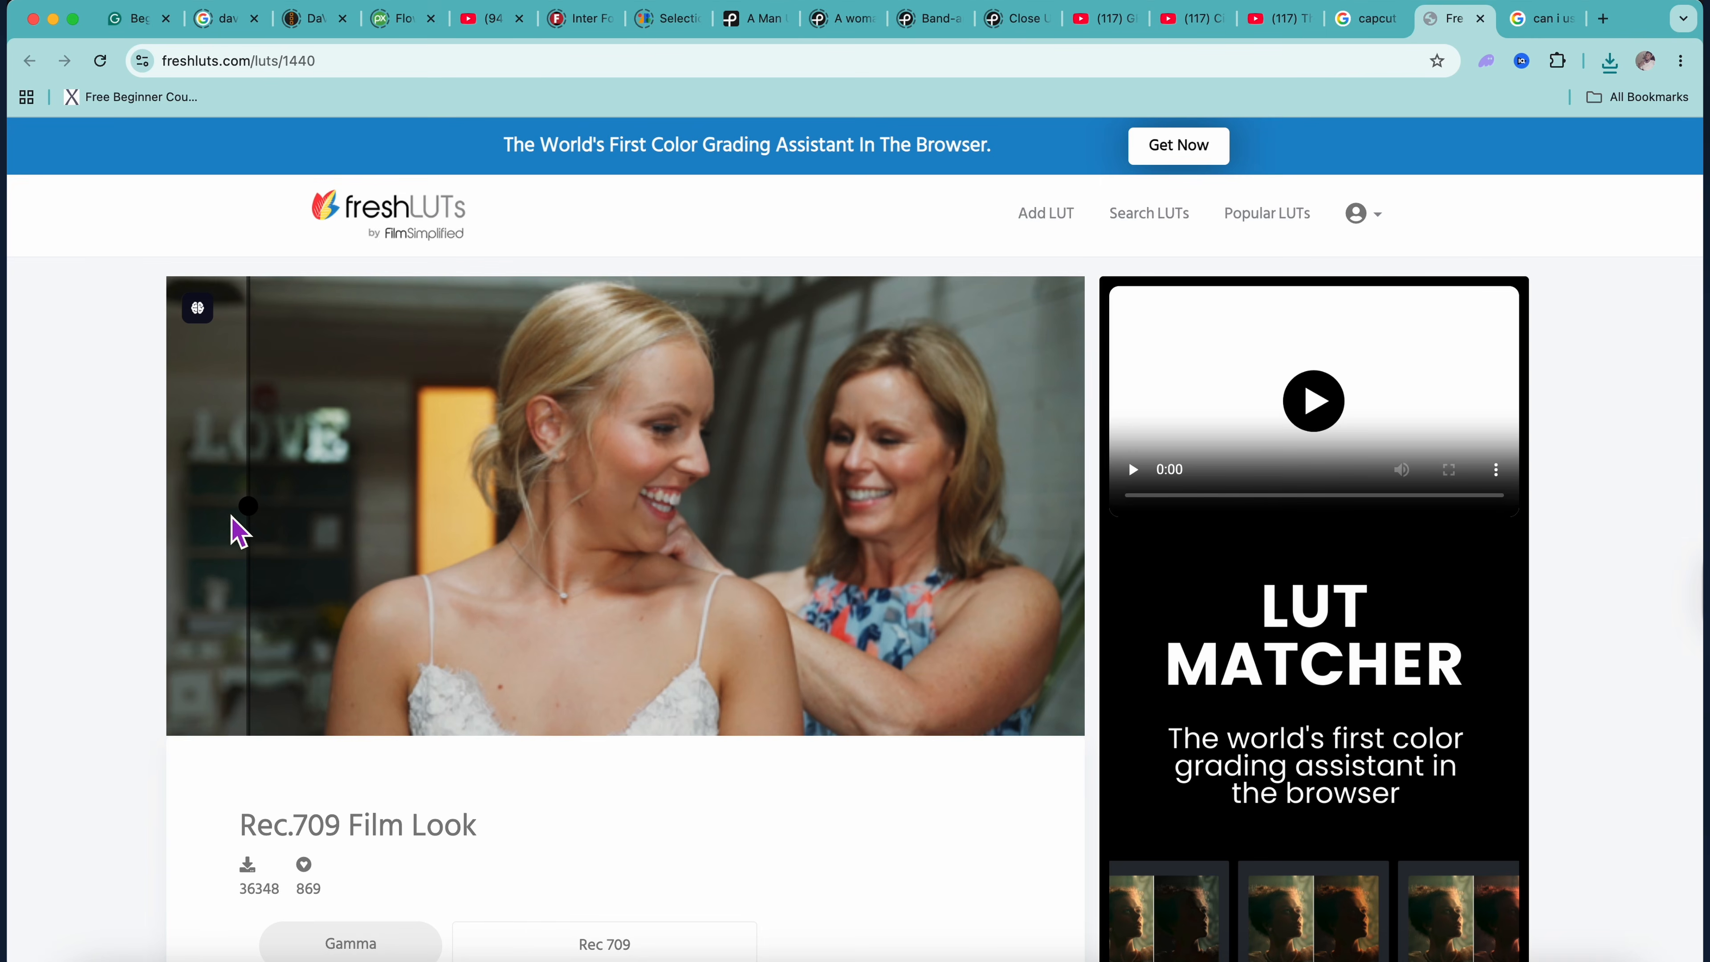
In the browser, compare the before and after of the Rec.709 Film Look LUT on freshLUTs and review its details.
{"action": "left_click_drag", "start_coordinate": [260, 507], "coordinate": [233, 391]}
{"action": "scroll", "coordinate": [712, 461], "scroll_direction": "down", "scroll_amount": 6}
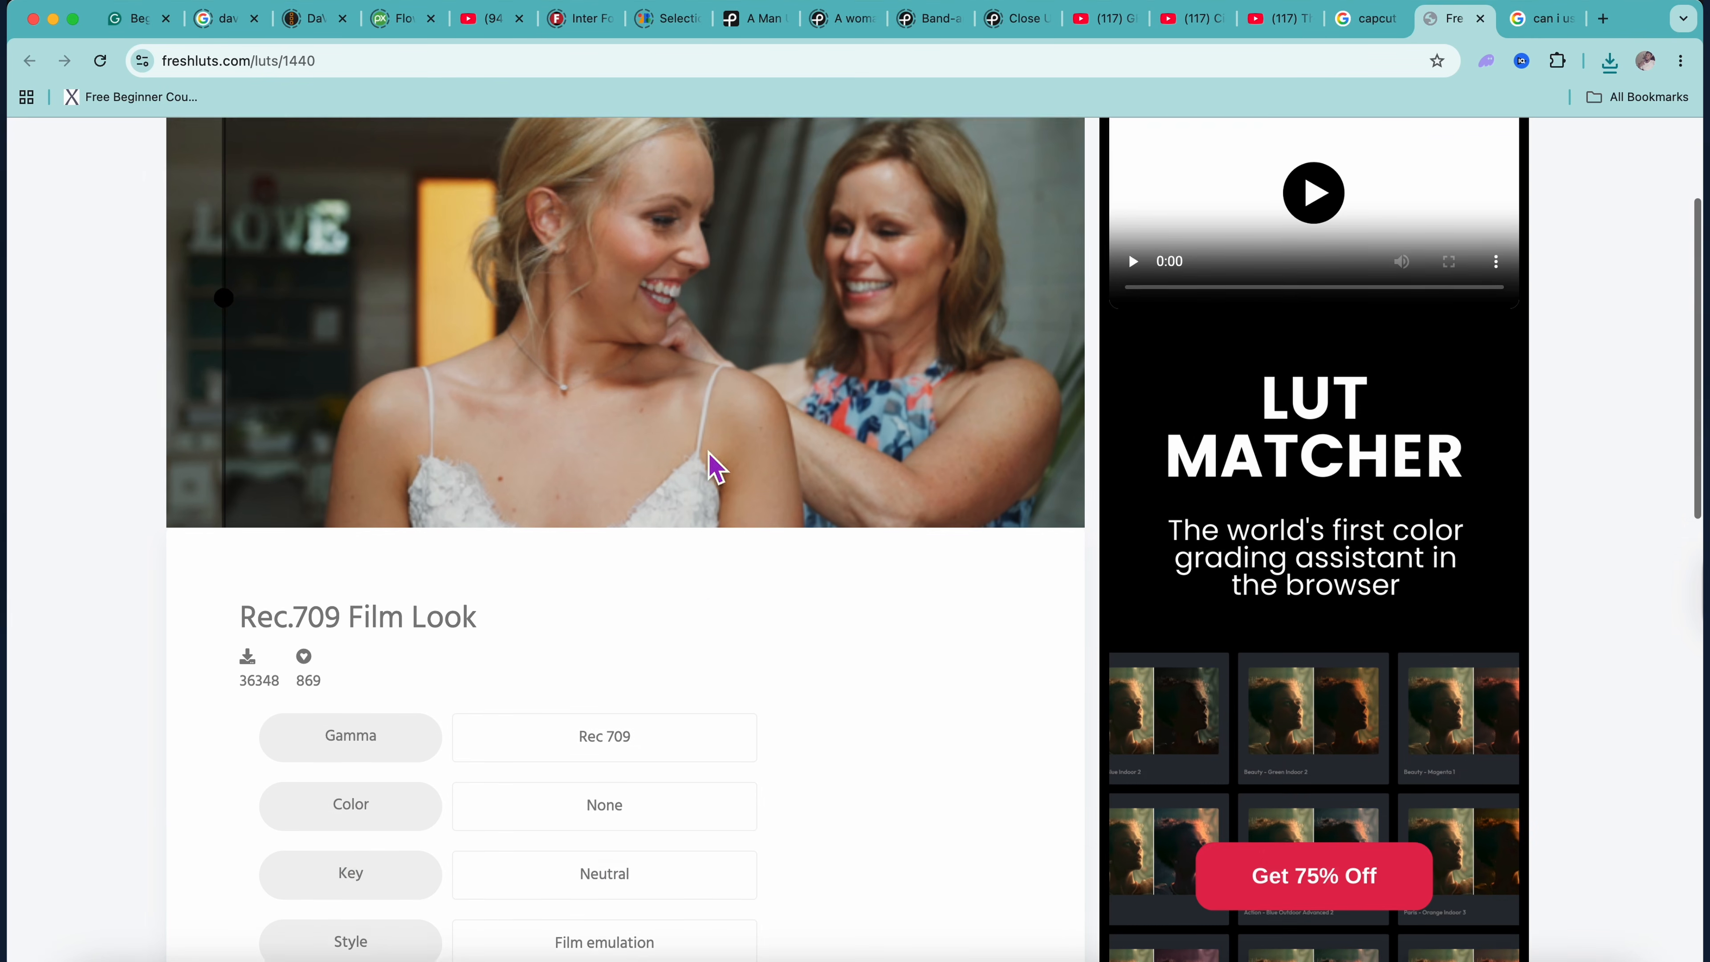
{"action": "scroll", "coordinate": [1277, 547], "scroll_direction": "down", "scroll_amount": 2}
{"action": "left_click", "coordinate": [1309, 765]}
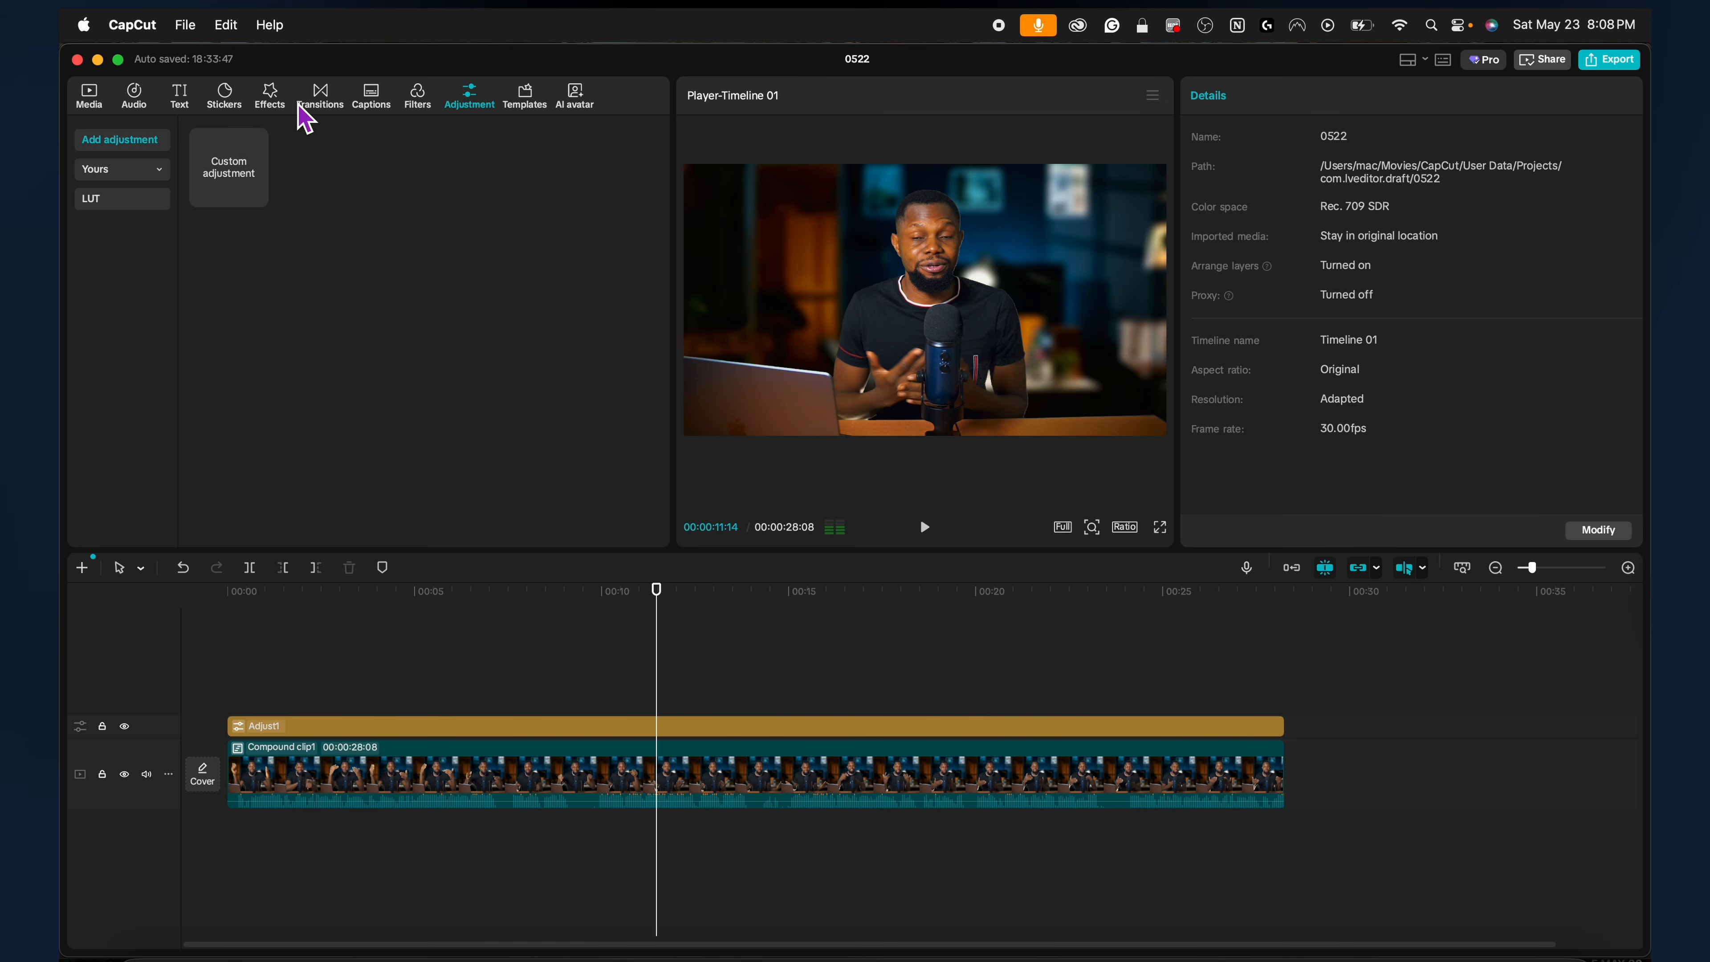
In CapCut, import a batch of CUBE LUT files into the LUT library.
{"action": "left_click", "coordinate": [128, 200]}
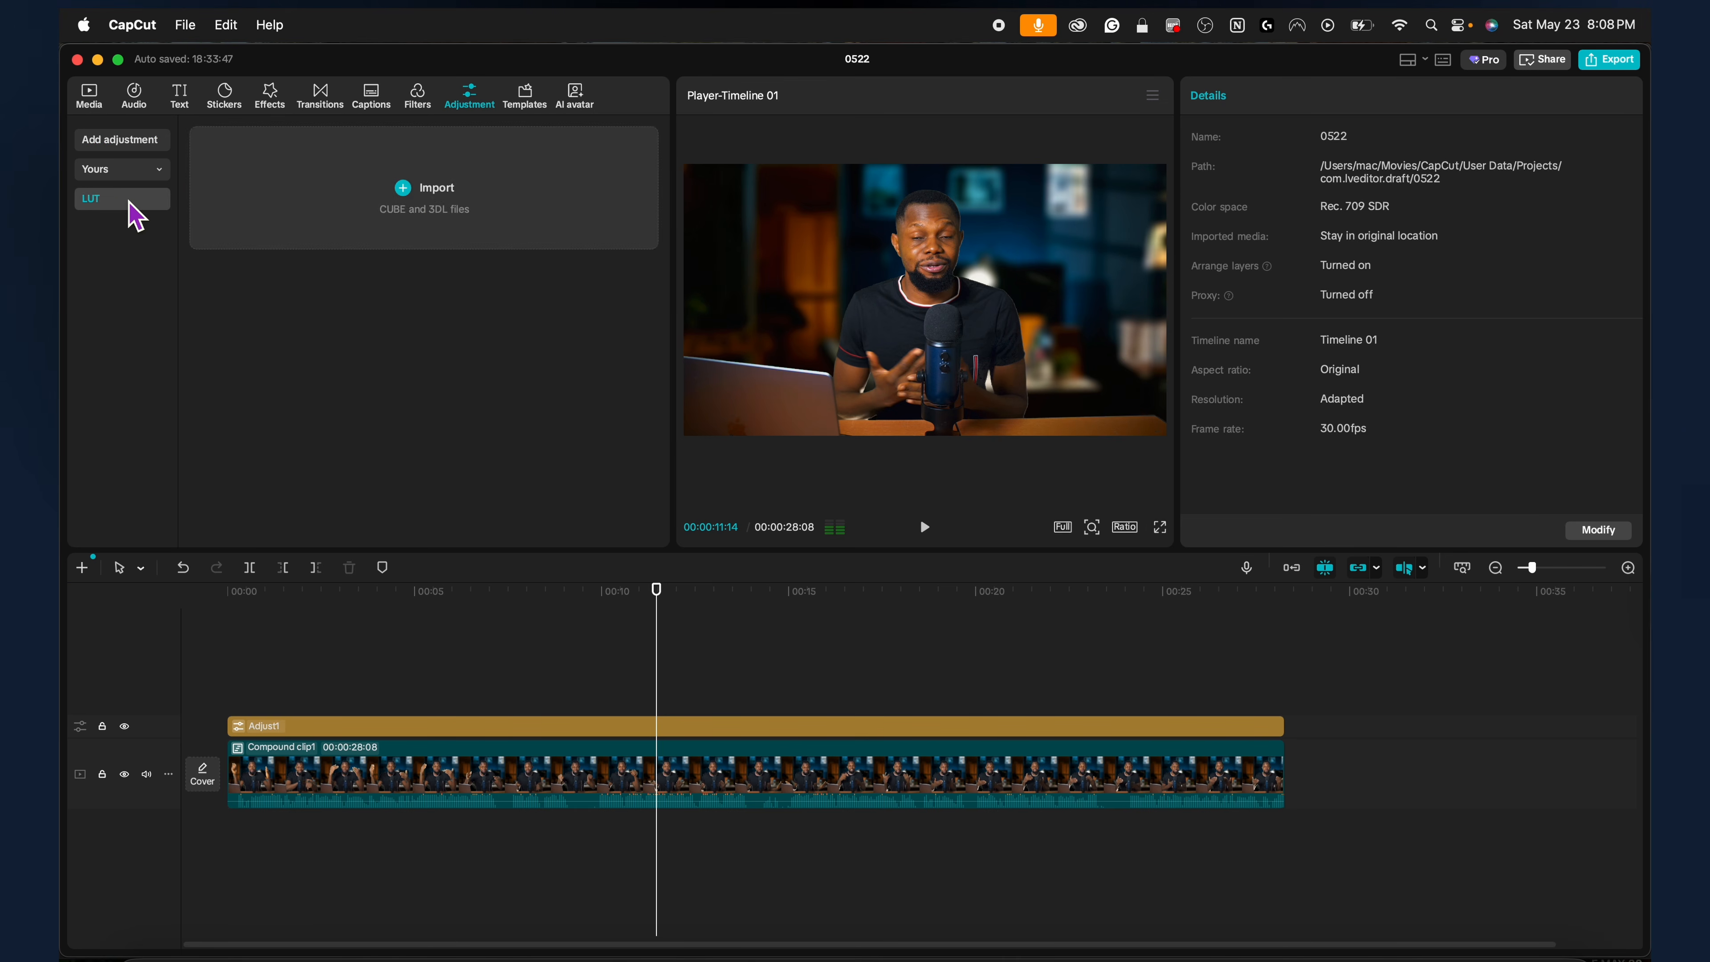
{"action": "left_click", "coordinate": [424, 216]}
{"action": "left_click_drag", "start_coordinate": [661, 442], "coordinate": [1241, 699]}
{"action": "left_click", "coordinate": [1190, 678]}
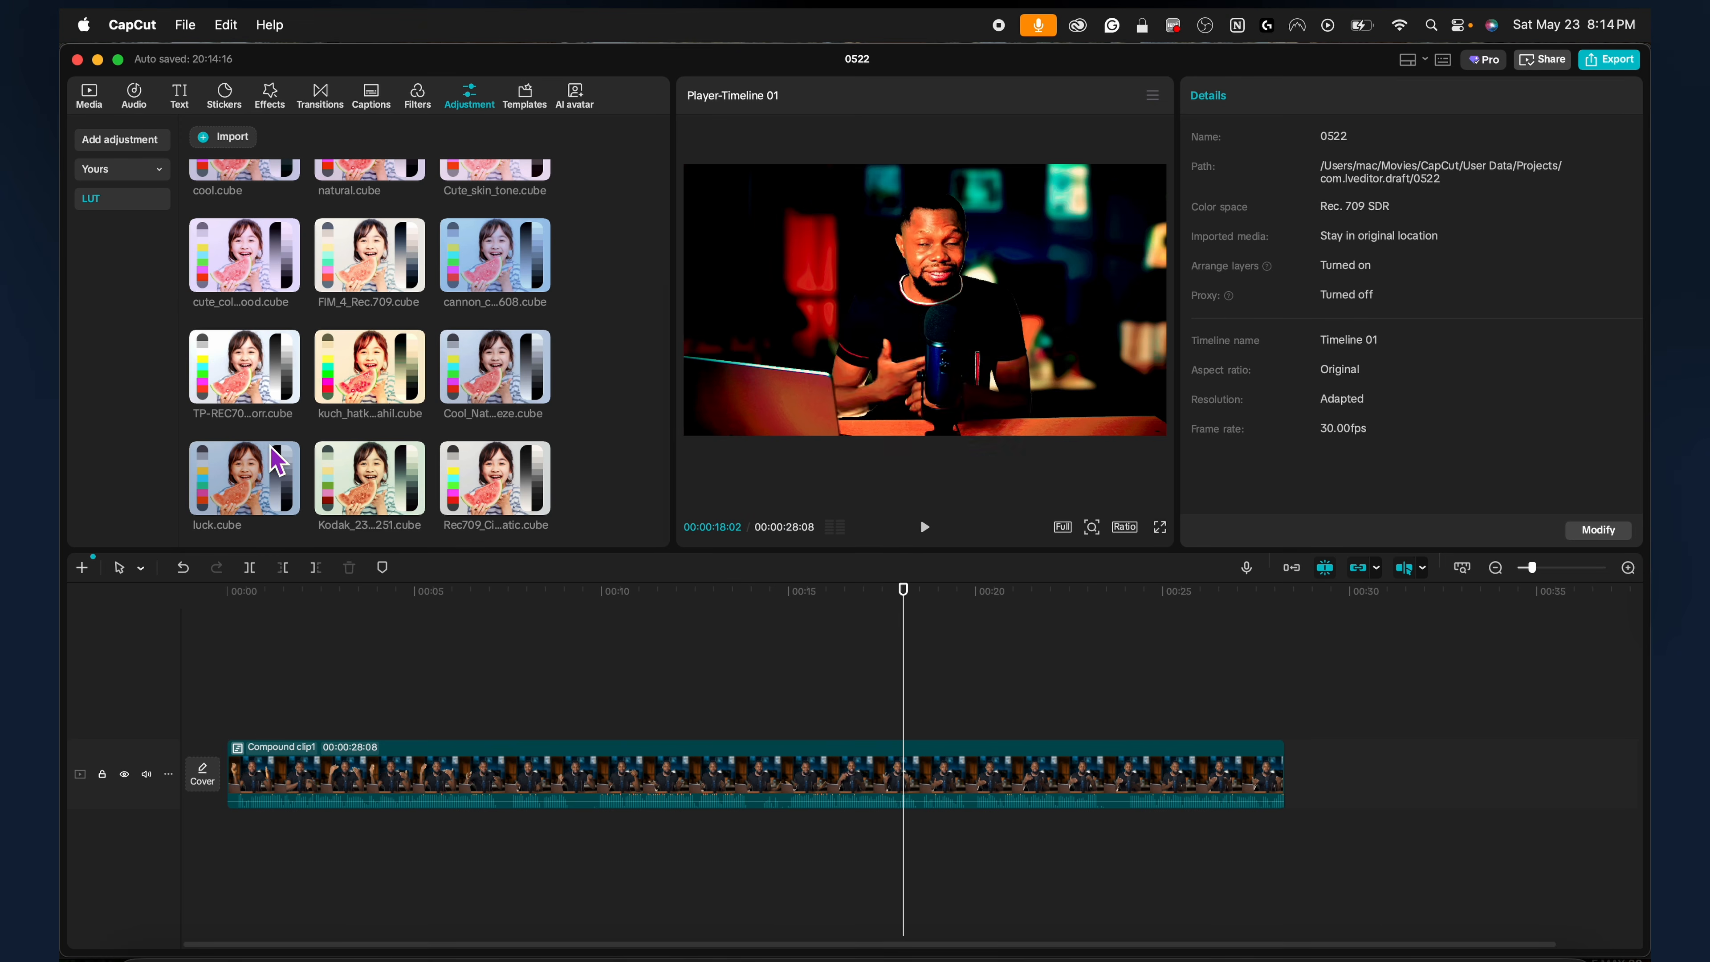
Add the luck.cube LUT as an adjustment layer above the compound clip, extending it to nearly the clip's full length.
{"action": "left_click_drag", "start_coordinate": [278, 463], "coordinate": [229, 725]}
{"action": "left_click_drag", "start_coordinate": [551, 726], "coordinate": [1278, 741]}
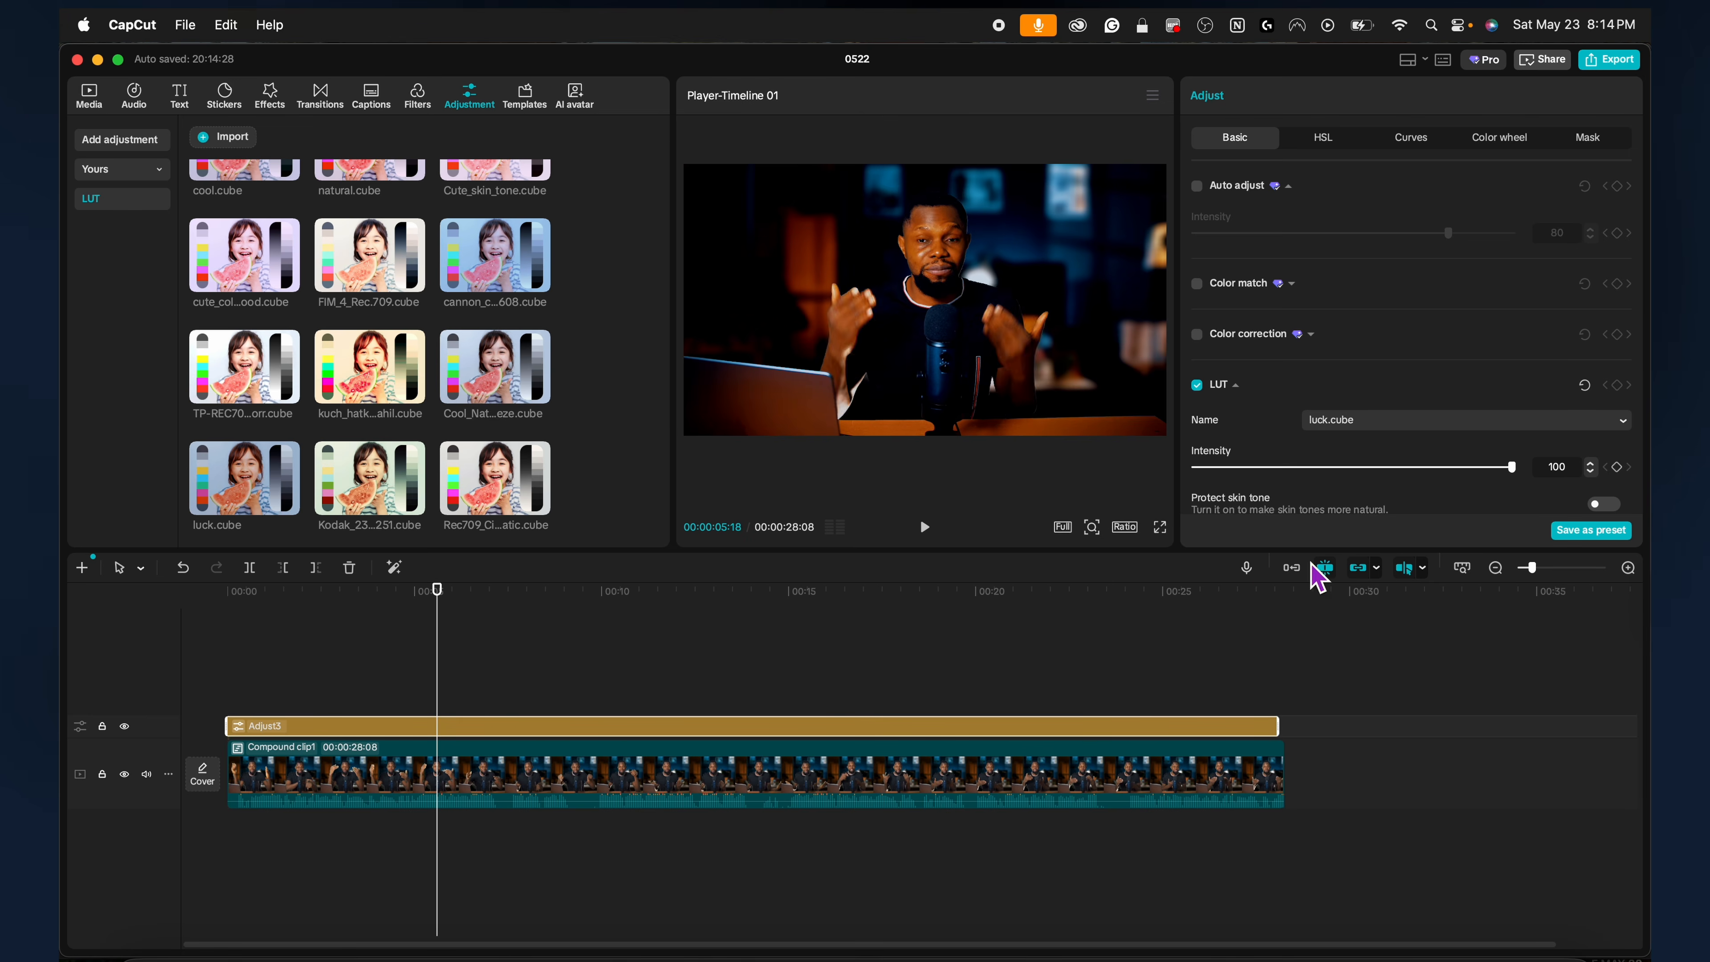
{"action": "scroll", "coordinate": [1448, 414], "scroll_direction": "down", "scroll_amount": 1}
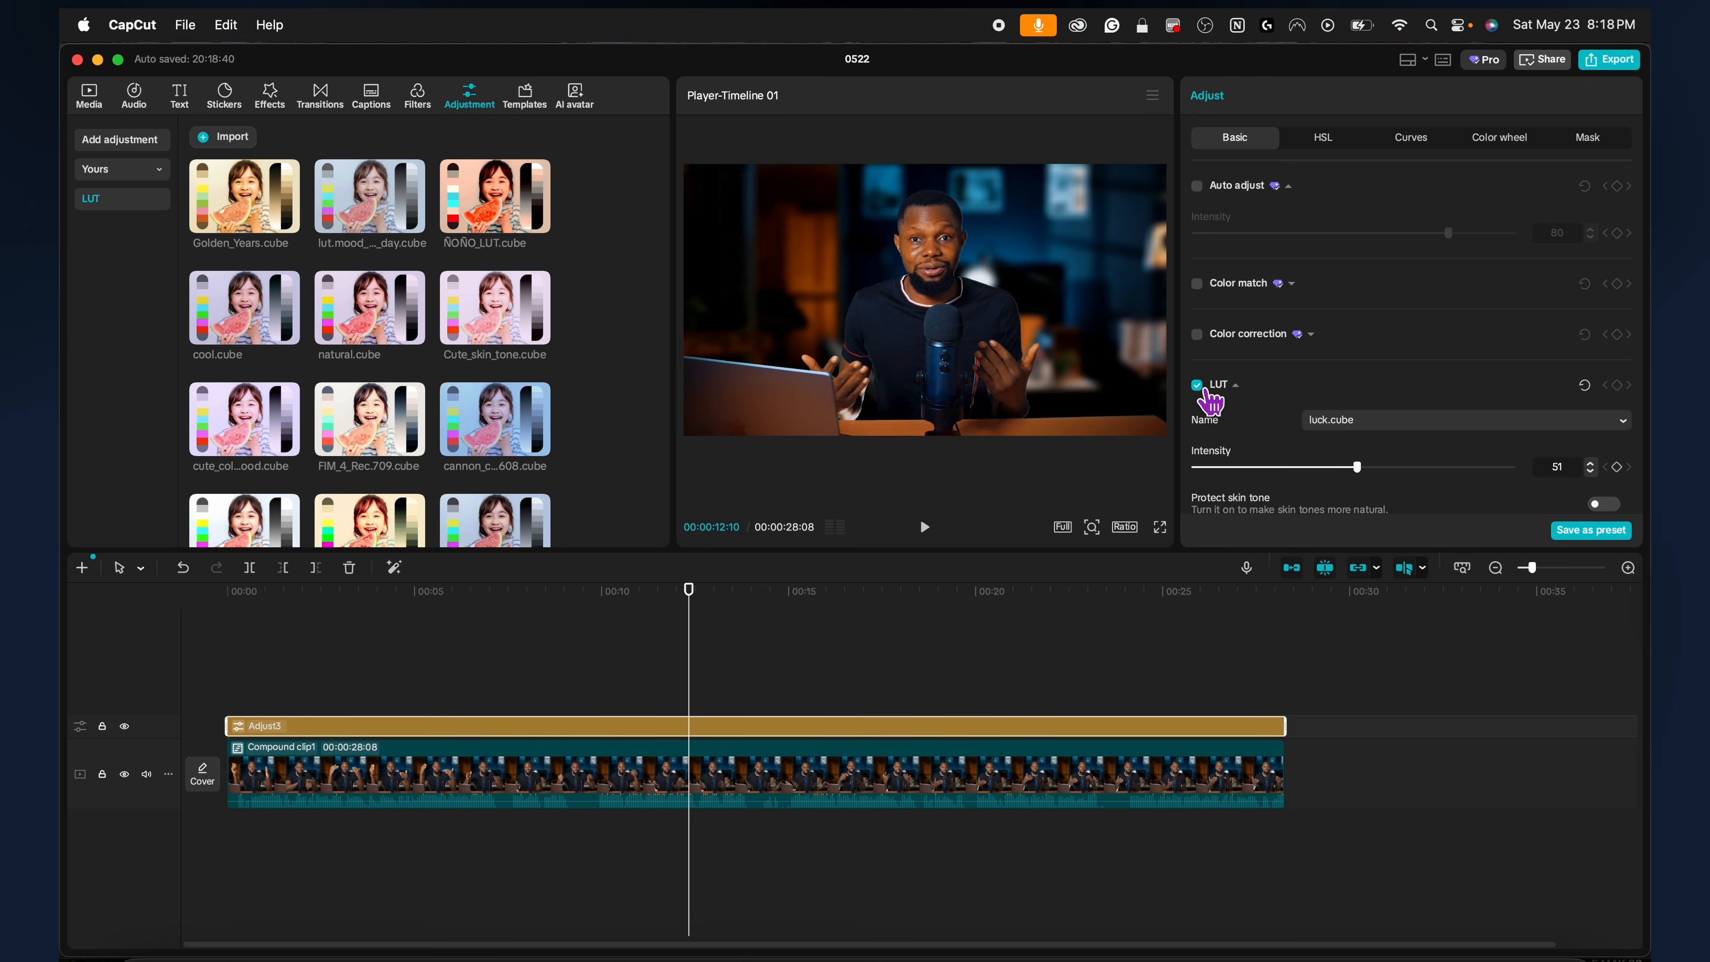
Toggle the luck.cube LUT off and on to compare the look, and raise its intensity slightly above 51.
{"action": "left_click", "coordinate": [1198, 385]}
{"action": "left_click", "coordinate": [1197, 385]}
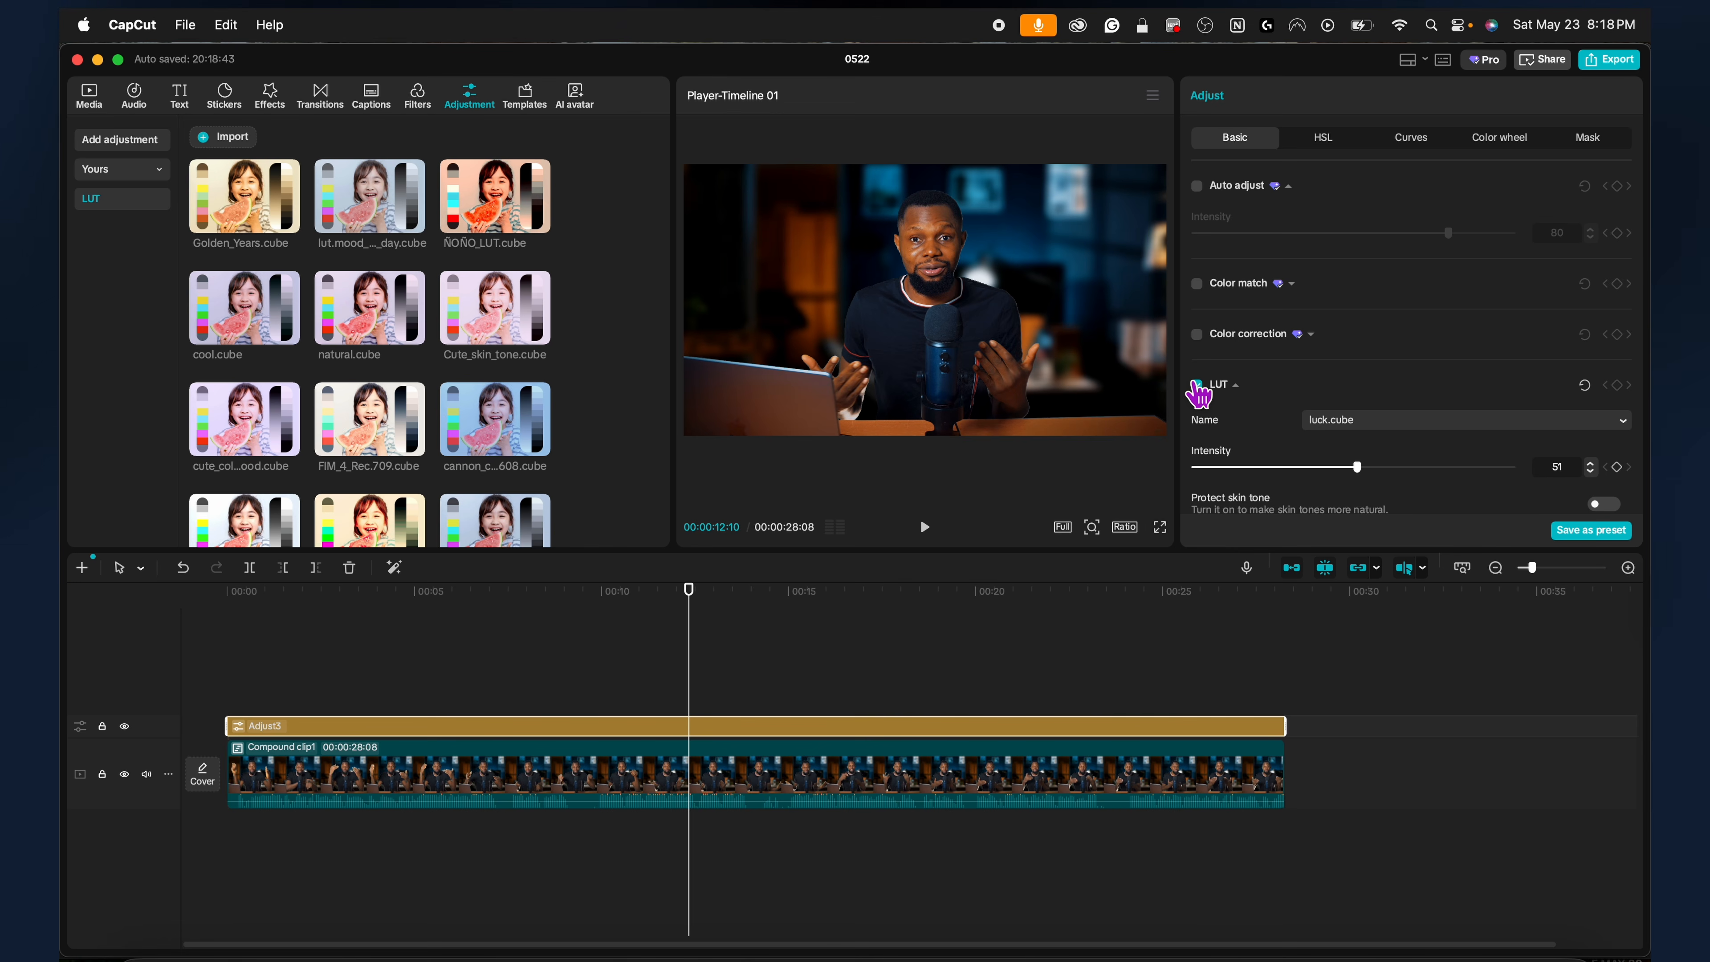
{"action": "mouse_move", "coordinate": [1359, 467]}
{"action": "left_mouse_down"}
{"action": "mouse_move", "coordinate": [1230, 469]}
{"action": "mouse_move", "coordinate": [1458, 467]}
{"action": "mouse_move", "coordinate": [1392, 467]}
{"action": "left_mouse_up"}
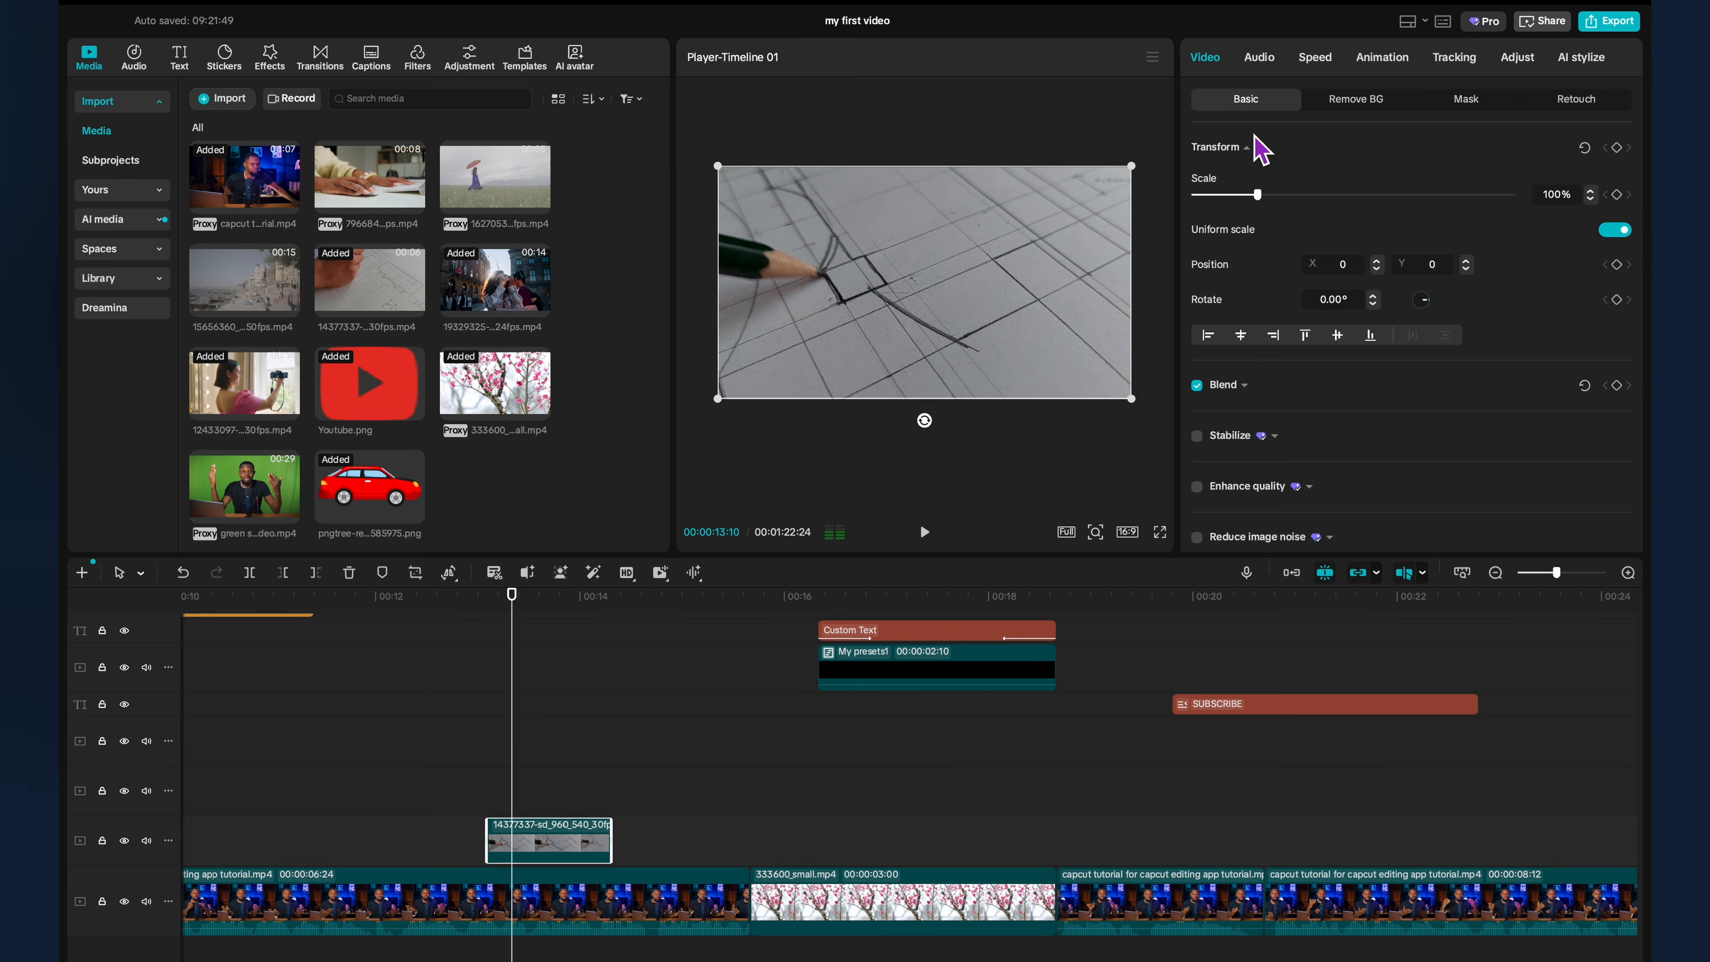
Try the Screen Wipe entrance animation on the pencil-drawing overlay clip, and give the clip a Fade Out exit animation.
{"action": "left_click", "coordinate": [1394, 58]}
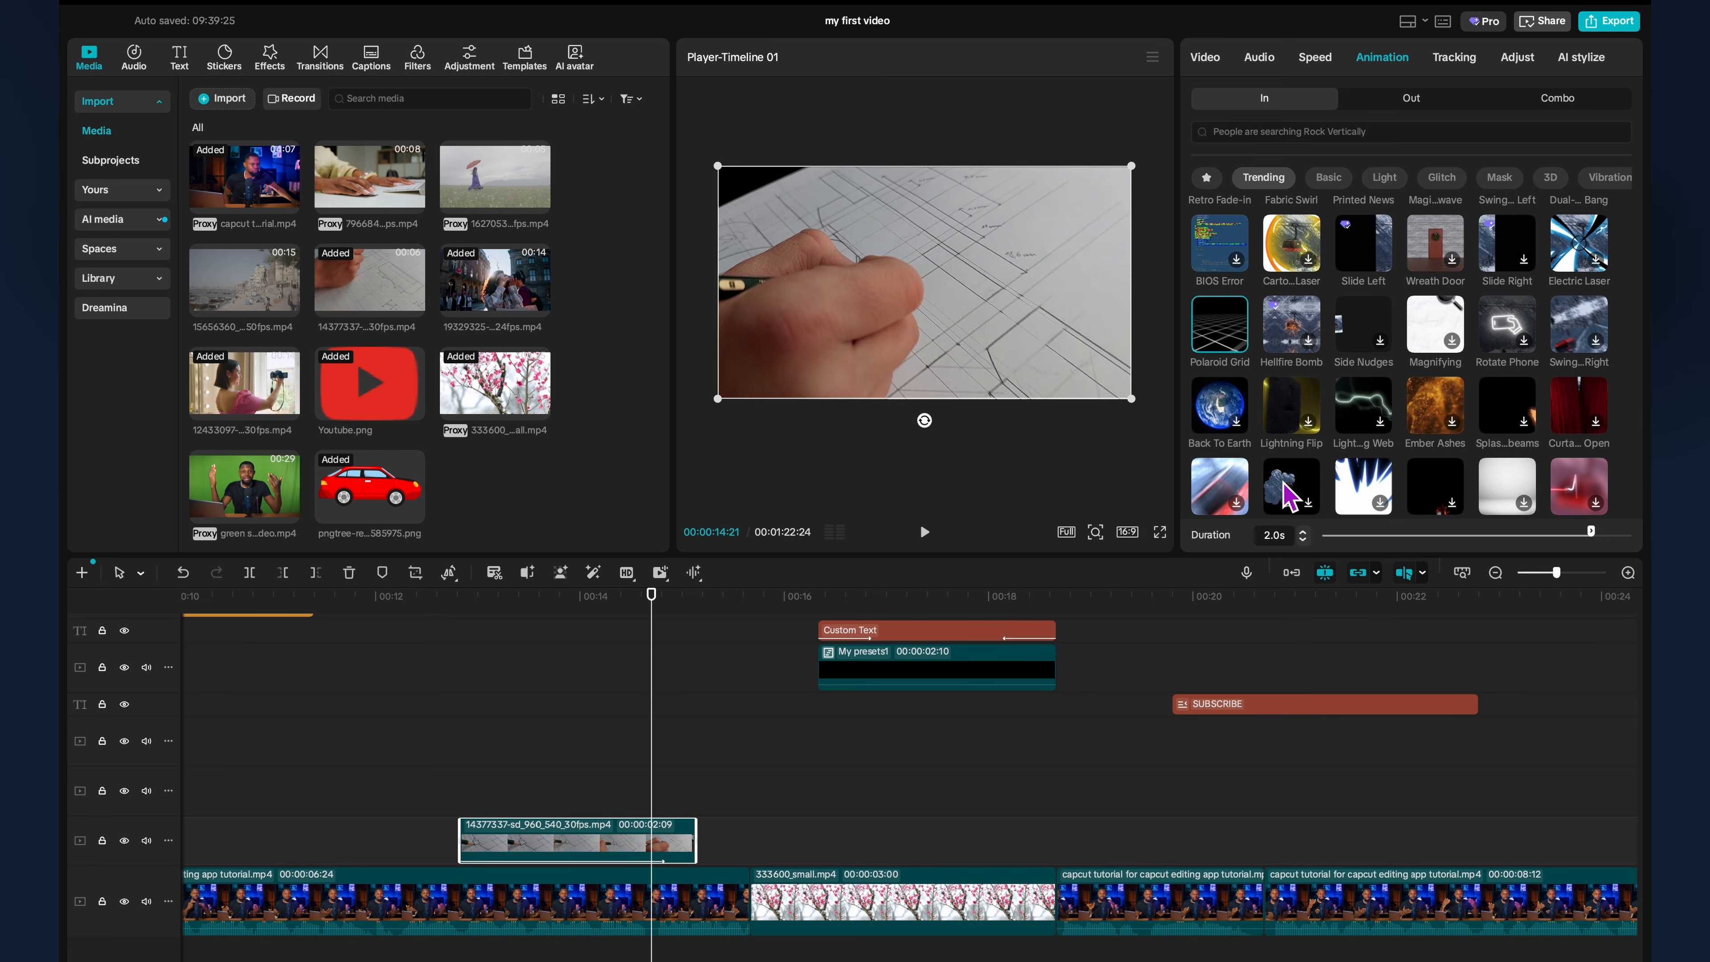
{"action": "left_click", "coordinate": [1288, 497]}
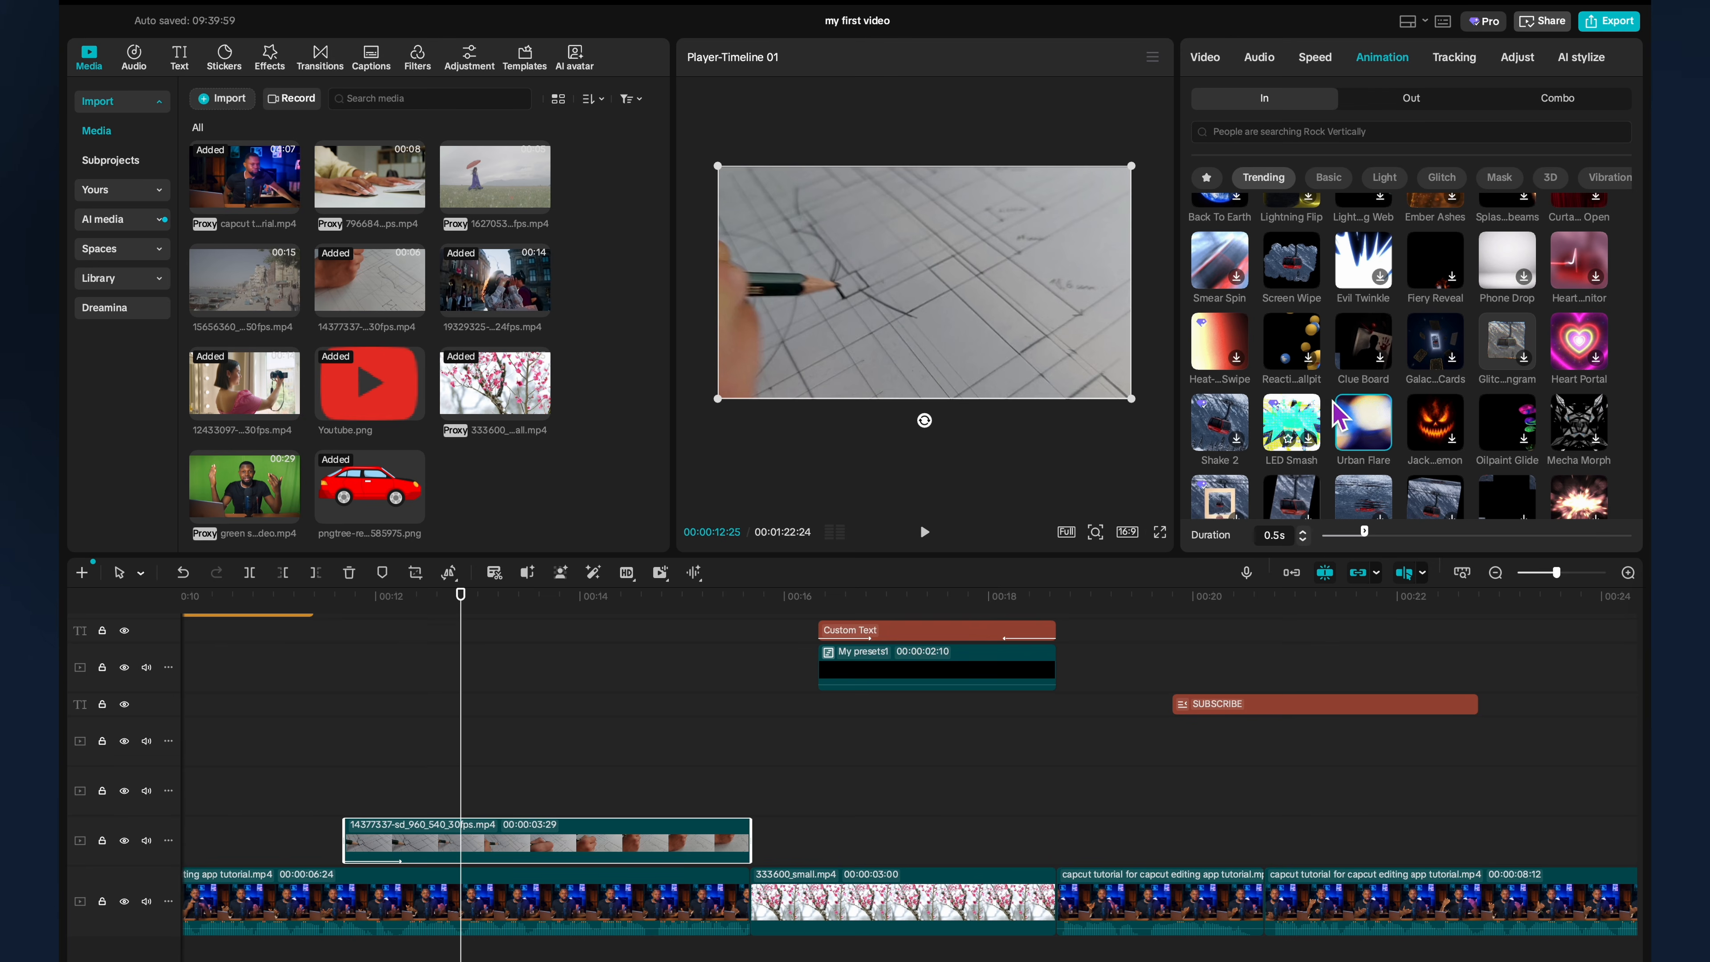
{"action": "left_click", "coordinate": [1447, 118]}
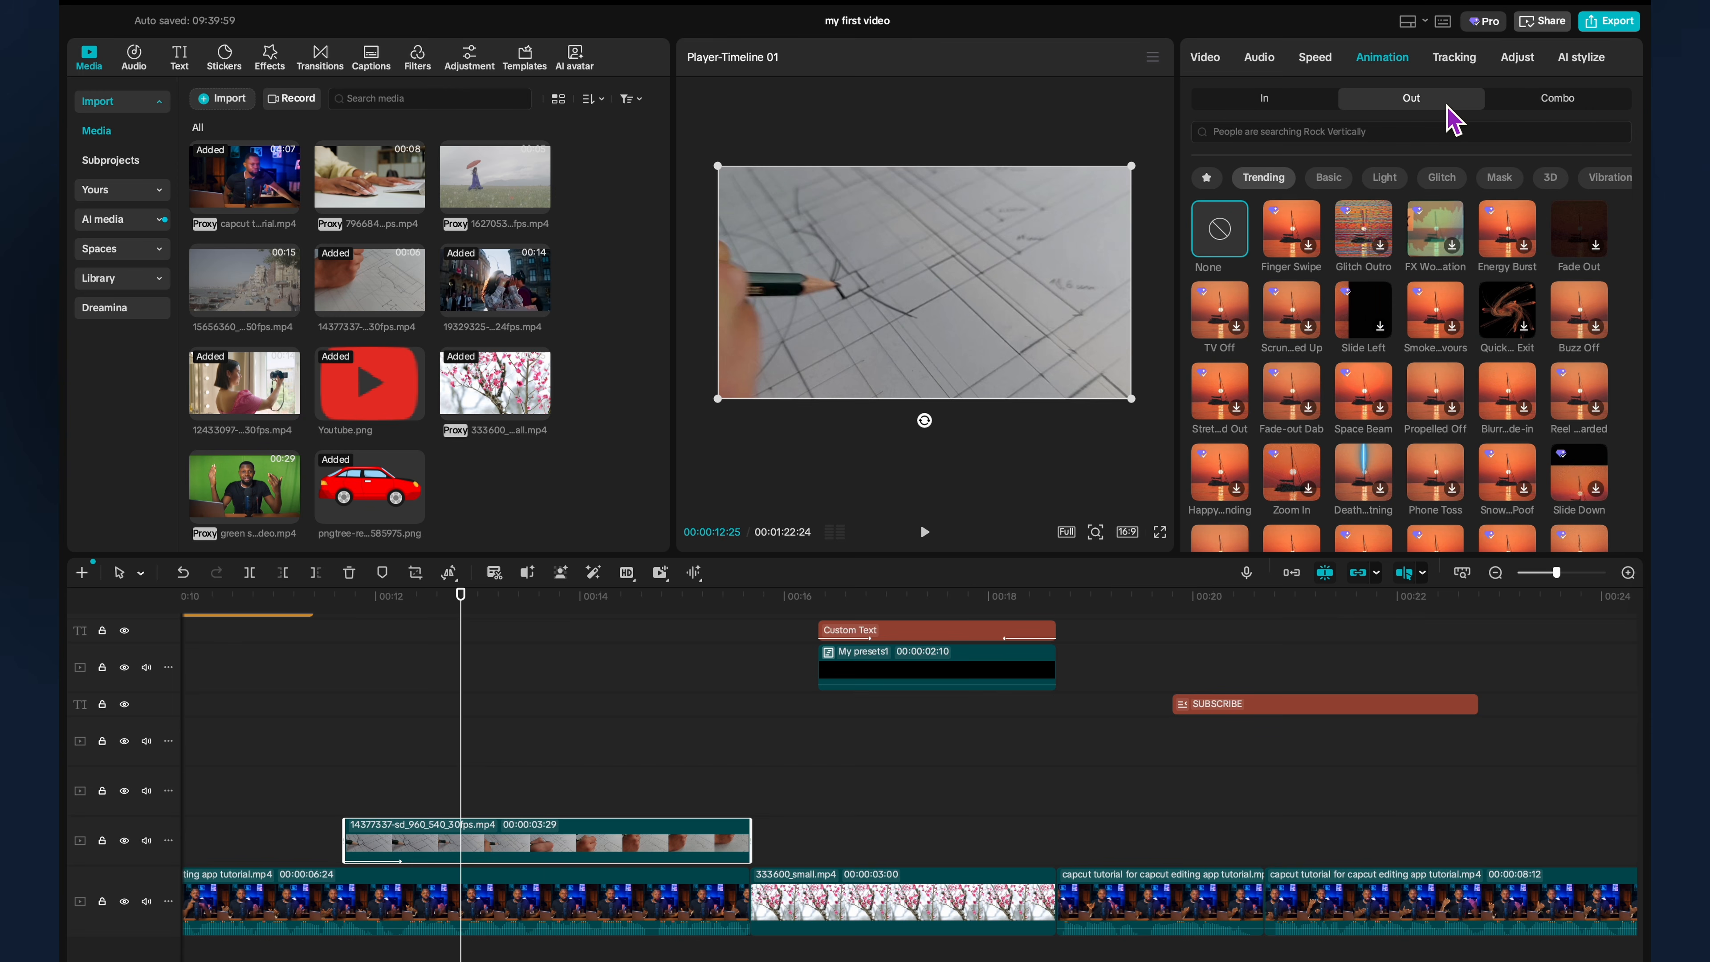
{"action": "left_click", "coordinate": [1579, 229]}
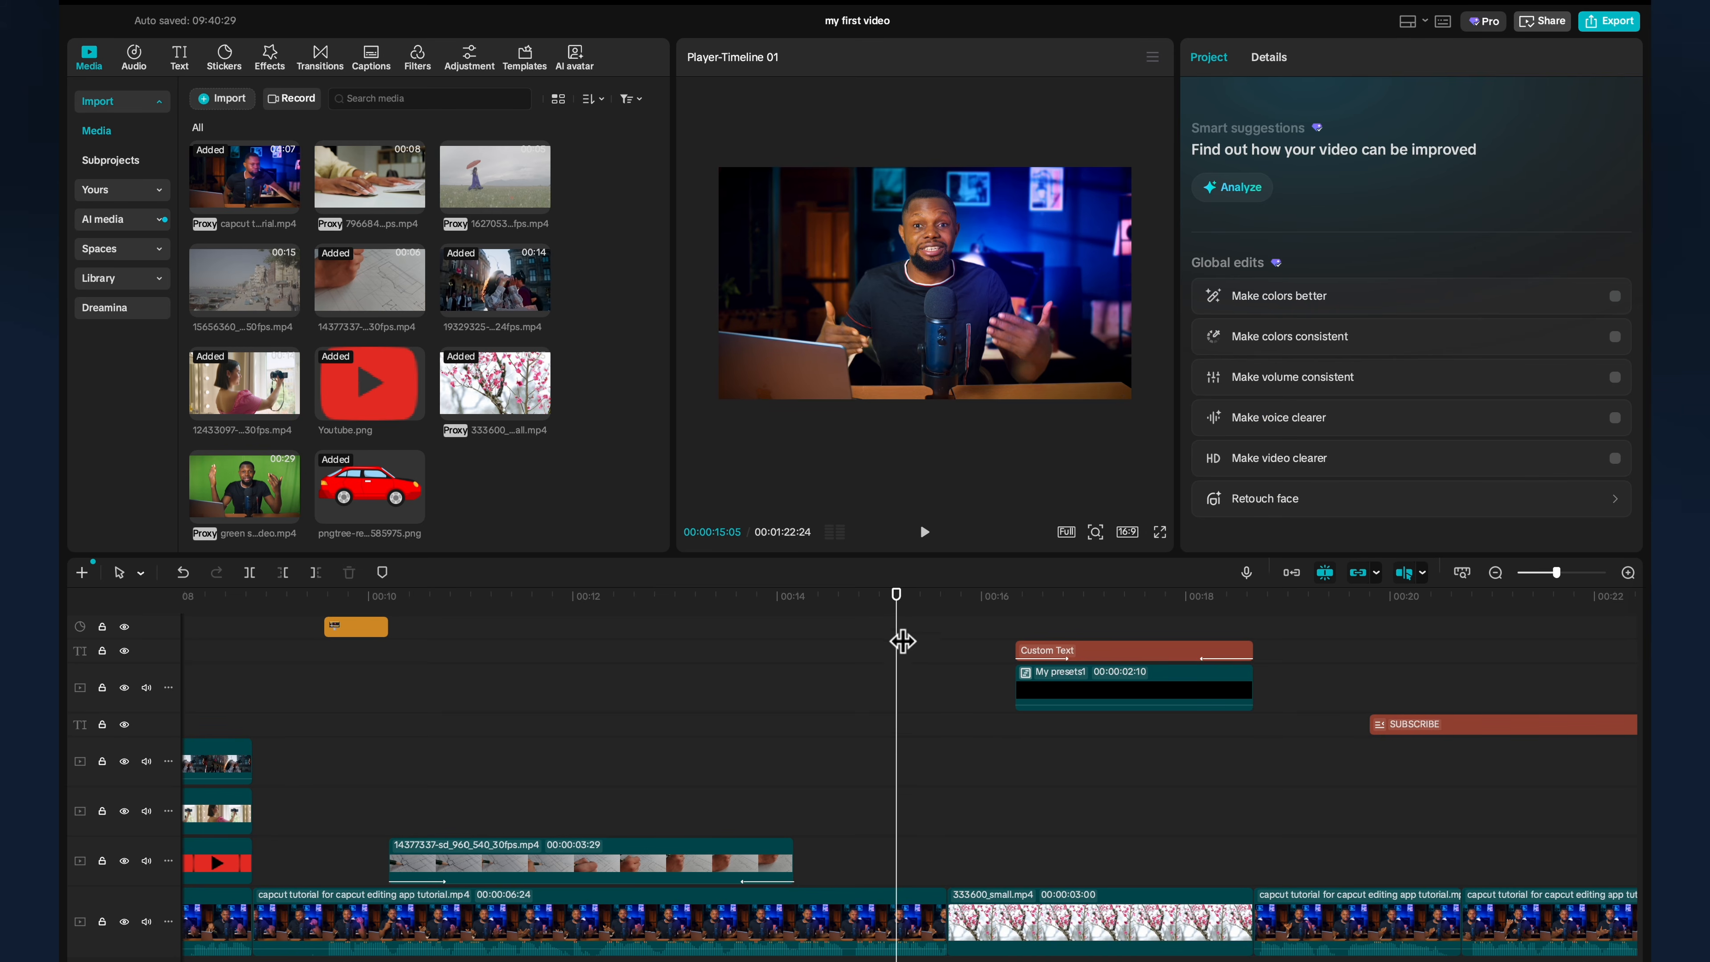
Play across the cut before 333600_small.mp4 on the main track, and place the DOF Wiggle transition on that cut.
{"action": "left_click", "coordinate": [866, 637]}
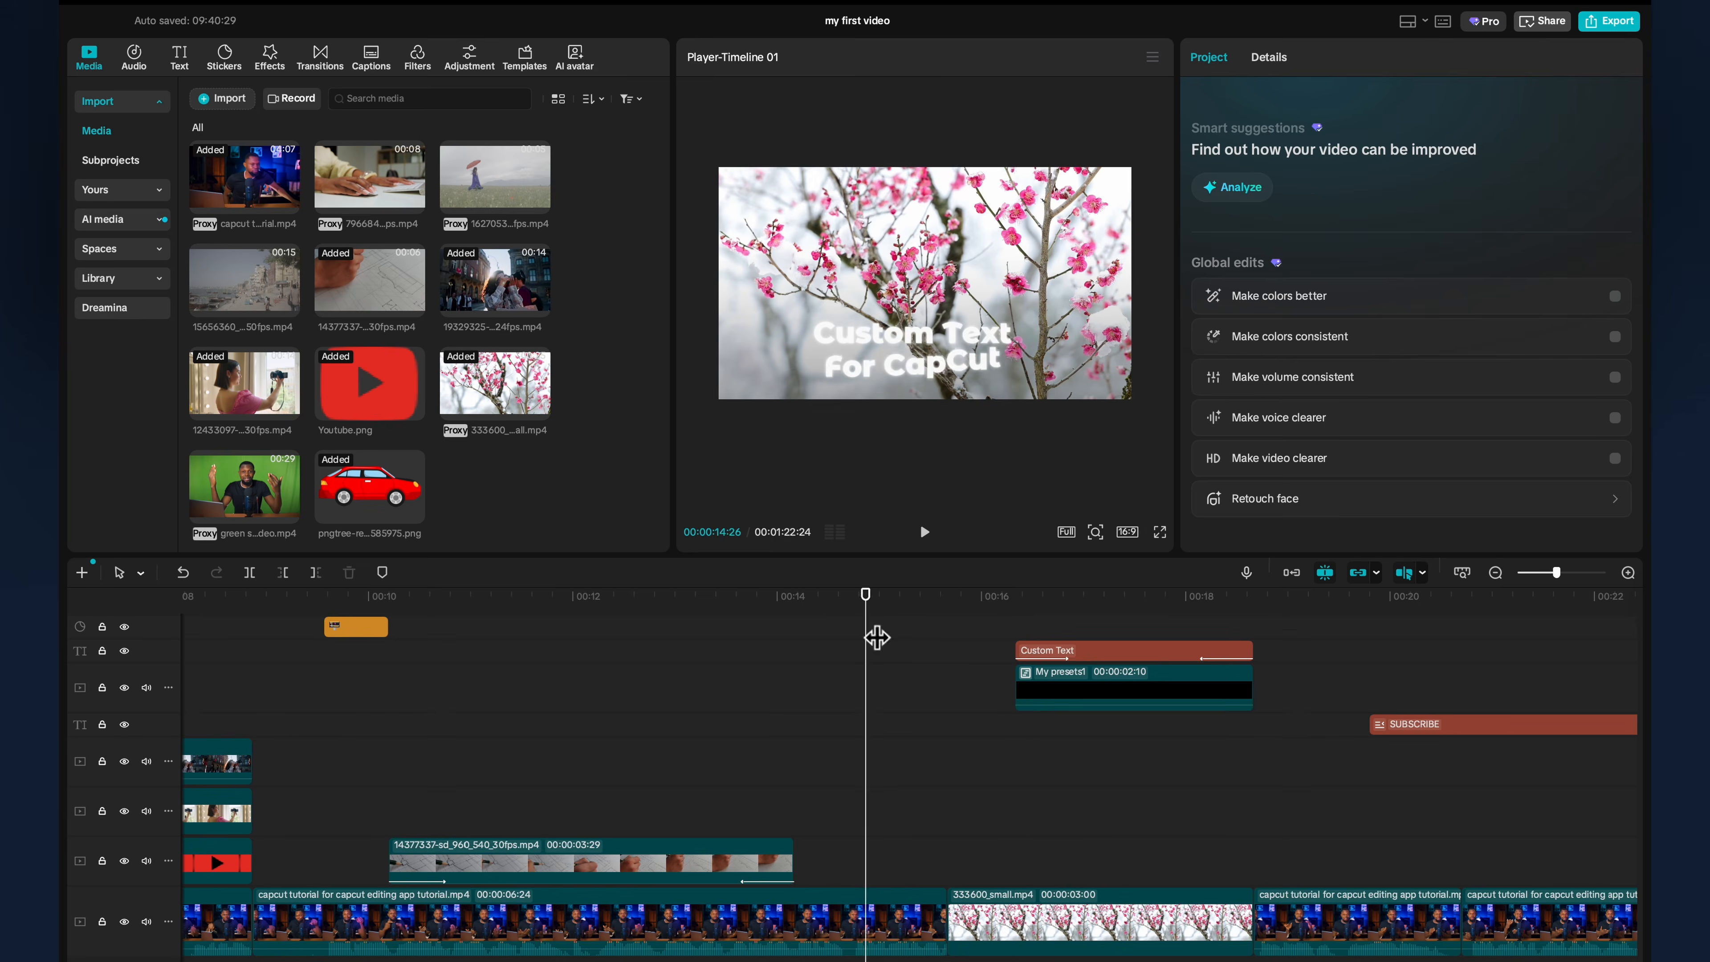
{"action": "key", "text": "space"}
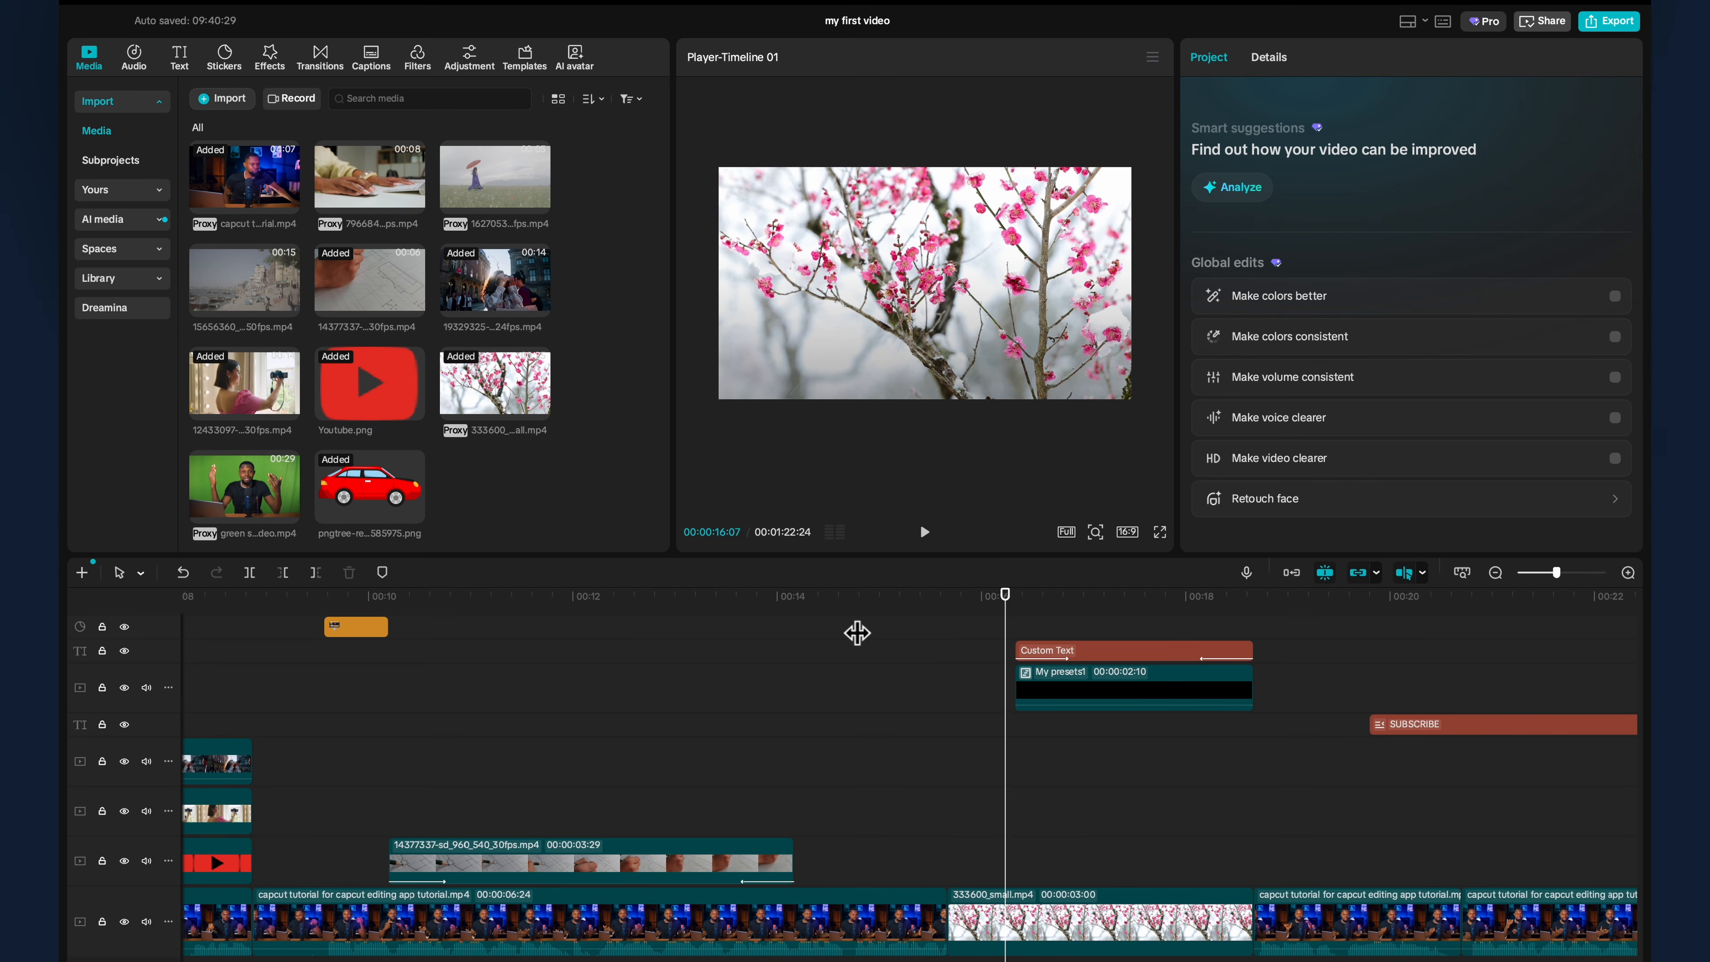
{"action": "left_click", "coordinate": [335, 67]}
{"action": "scroll", "coordinate": [237, 160], "scroll_direction": "down", "scroll_amount": 1}
{"action": "scroll", "coordinate": [381, 301], "scroll_direction": "down", "scroll_amount": 1}
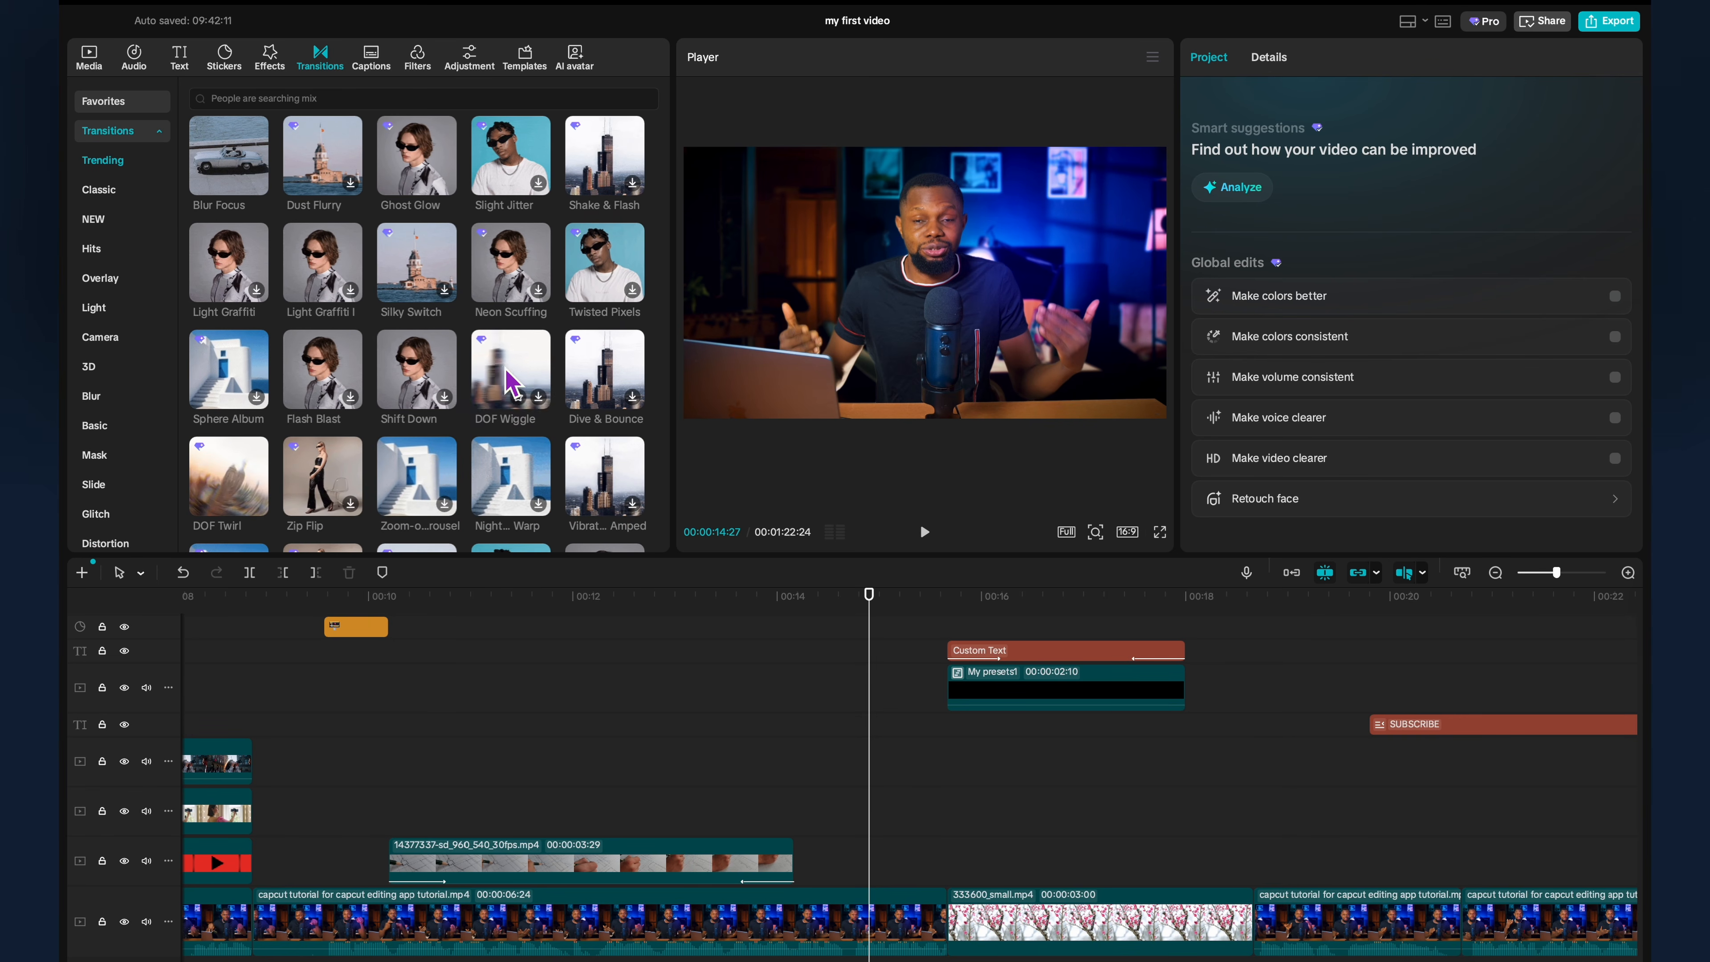
{"action": "left_click_drag", "start_coordinate": [505, 378], "coordinate": [928, 930]}
Play back the DOF Wiggle transition and return the playhead to the transition's start at 00:00:15:05.
{"action": "left_click", "coordinate": [854, 650]}
{"action": "key", "text": "space"}
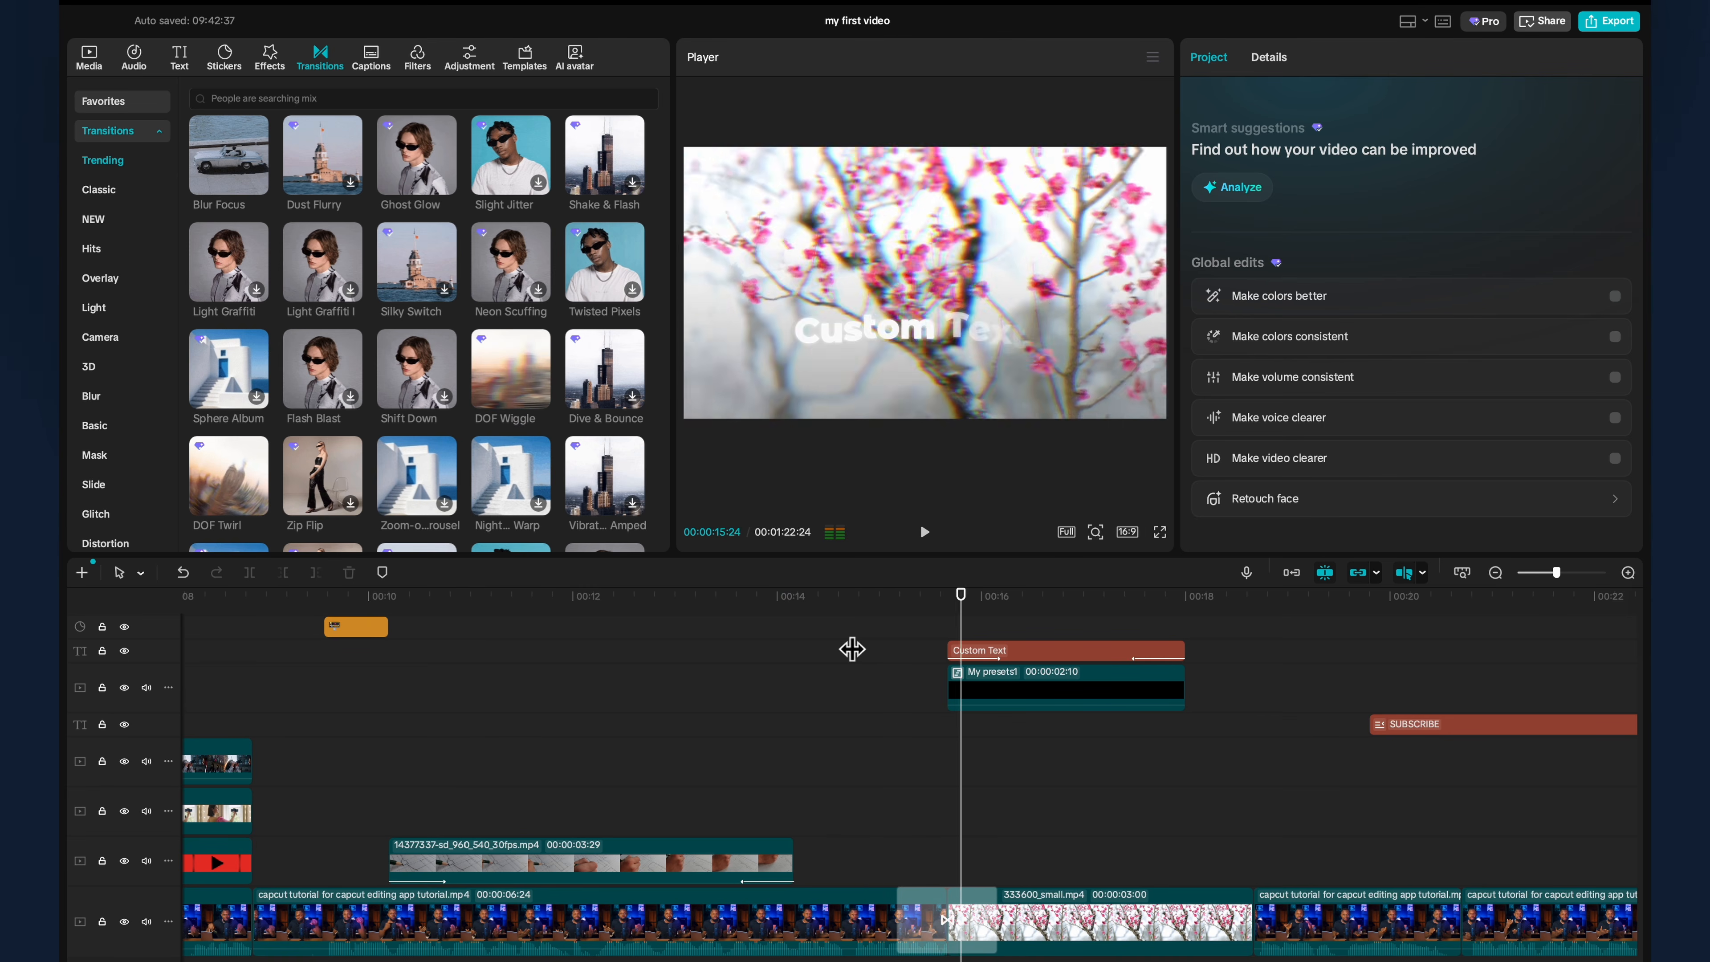
{"action": "left_click", "coordinate": [855, 644]}
{"action": "left_click", "coordinate": [896, 620]}
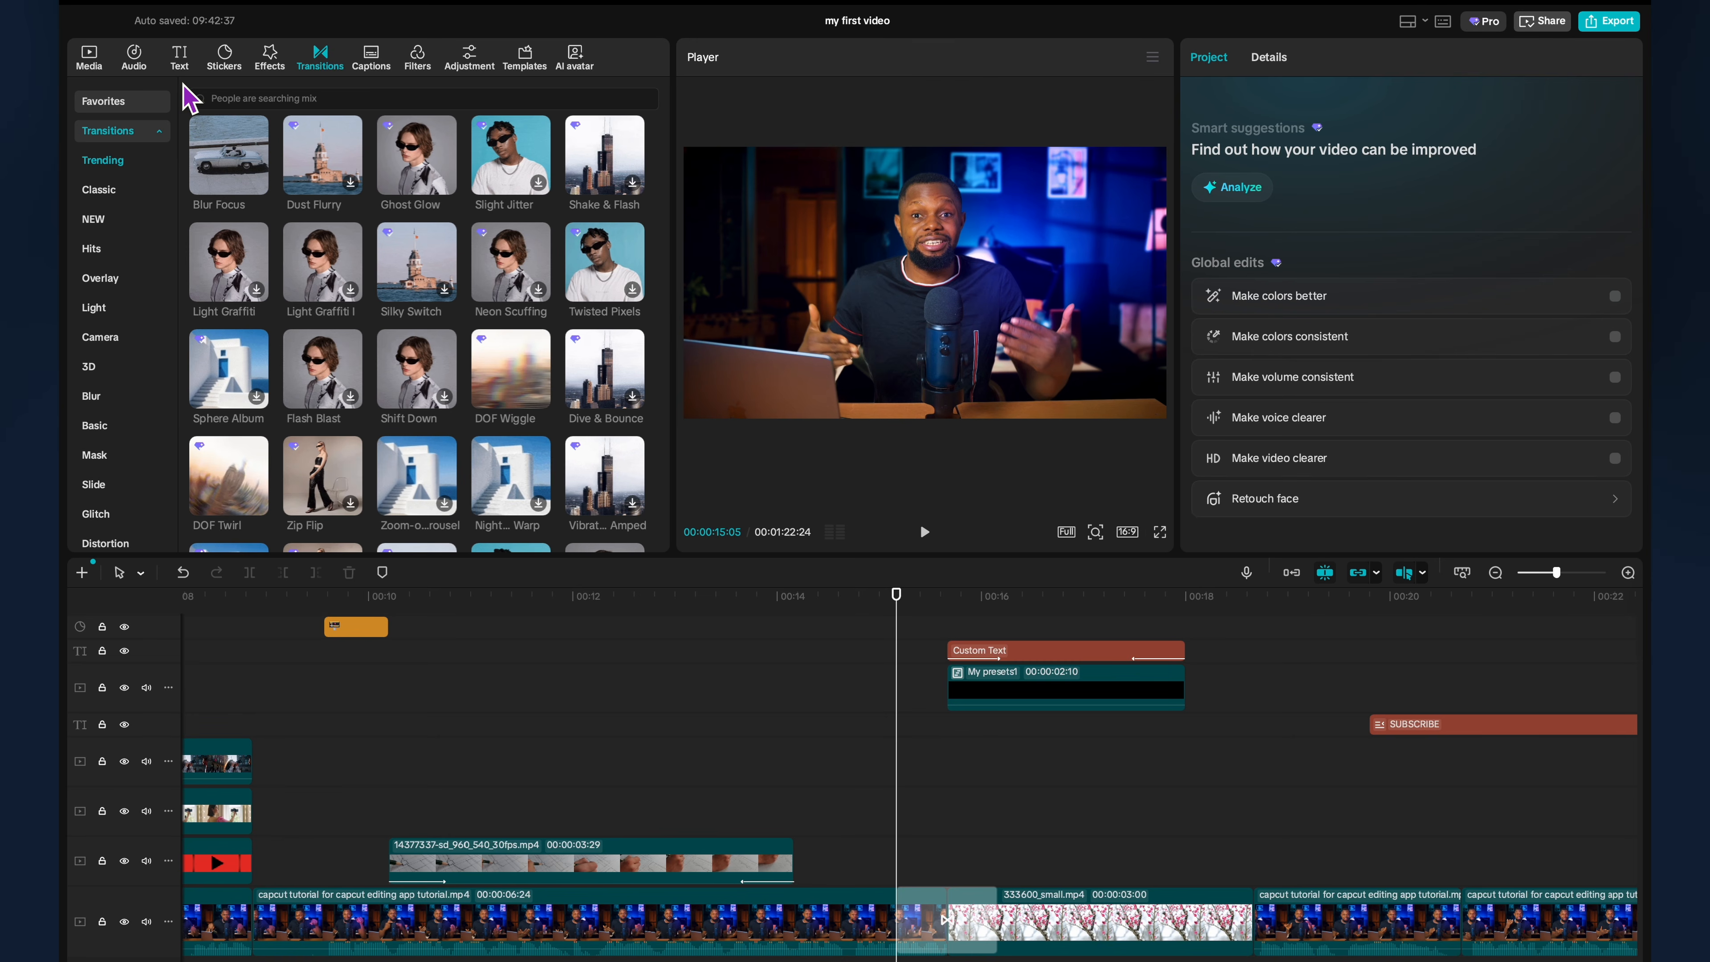
Search the audio library for "woosh with echo" and place the Deep woosh sound beneath the DOF Wiggle transition.
{"action": "left_click", "coordinate": [142, 66]}
{"action": "left_click", "coordinate": [257, 102]}
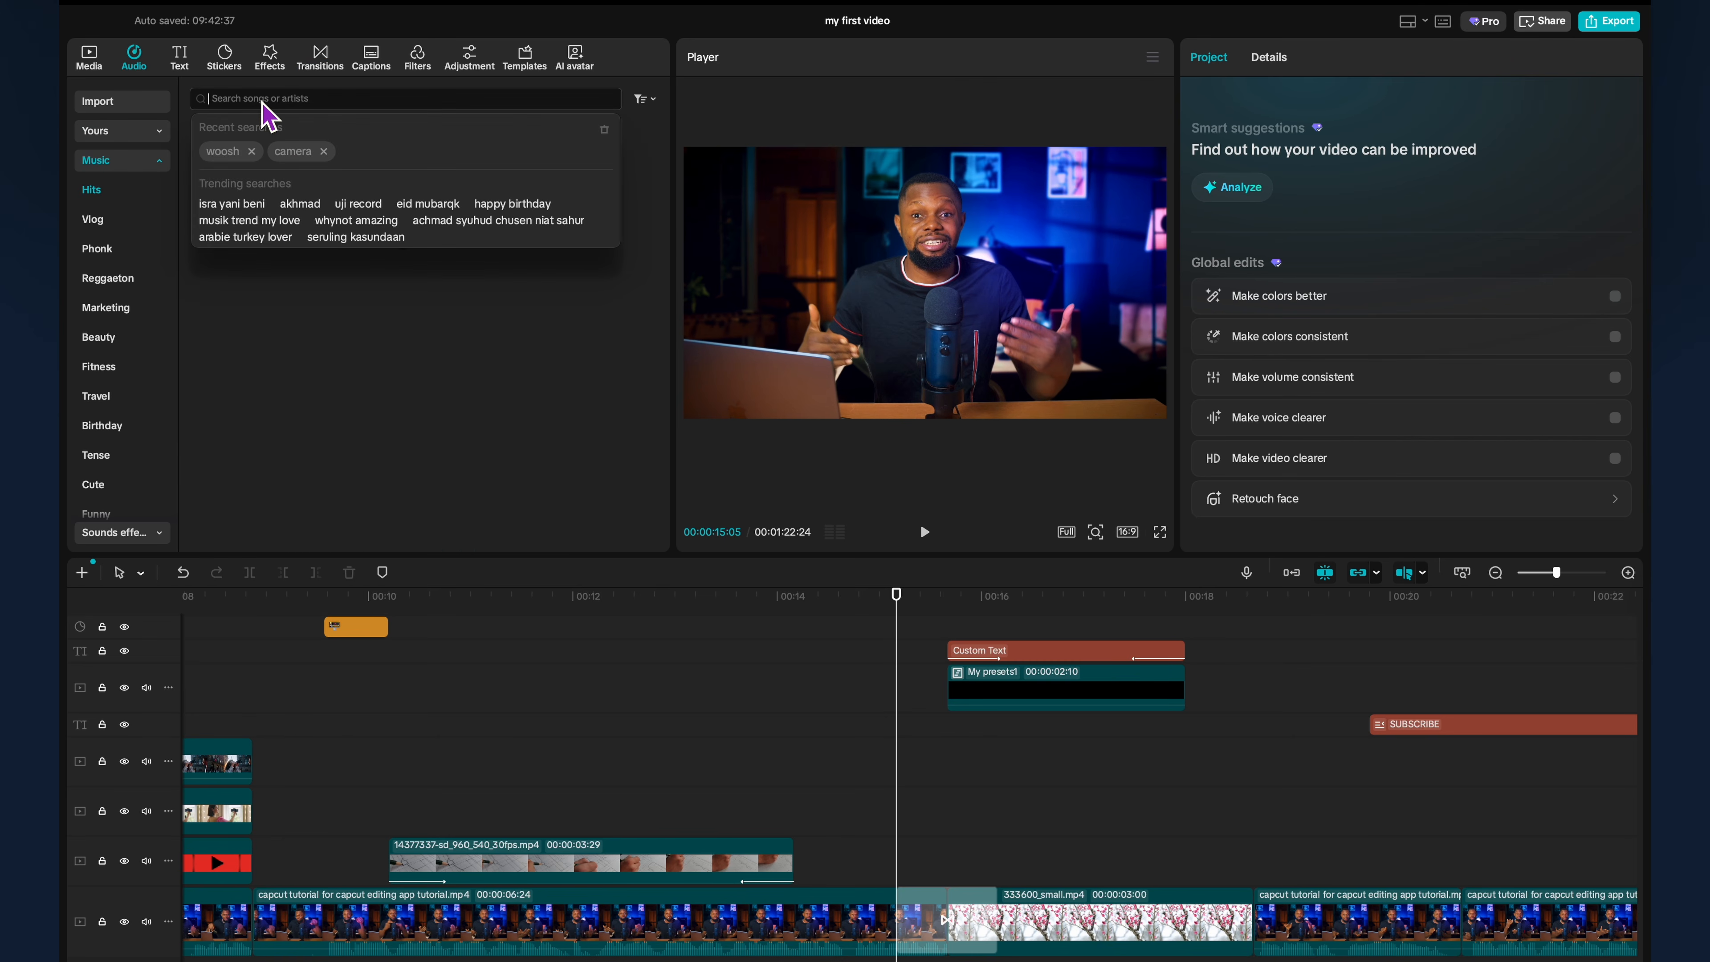
{"action": "type", "text": "woosh"}
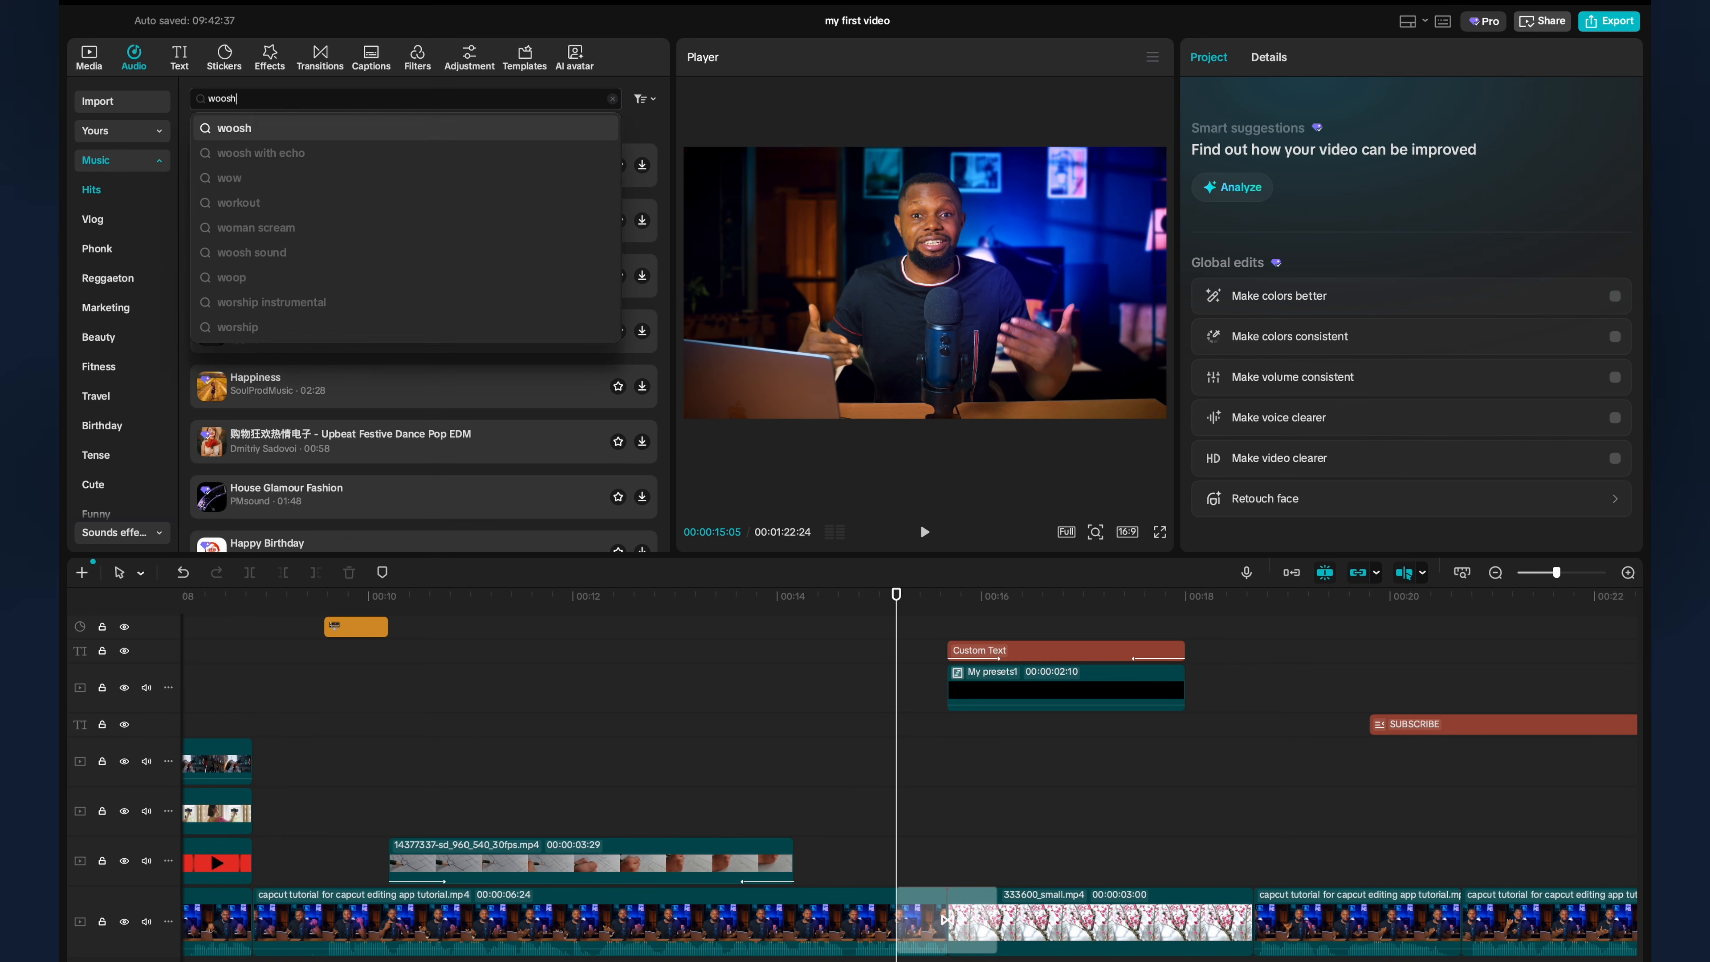
{"action": "left_click", "coordinate": [263, 135]}
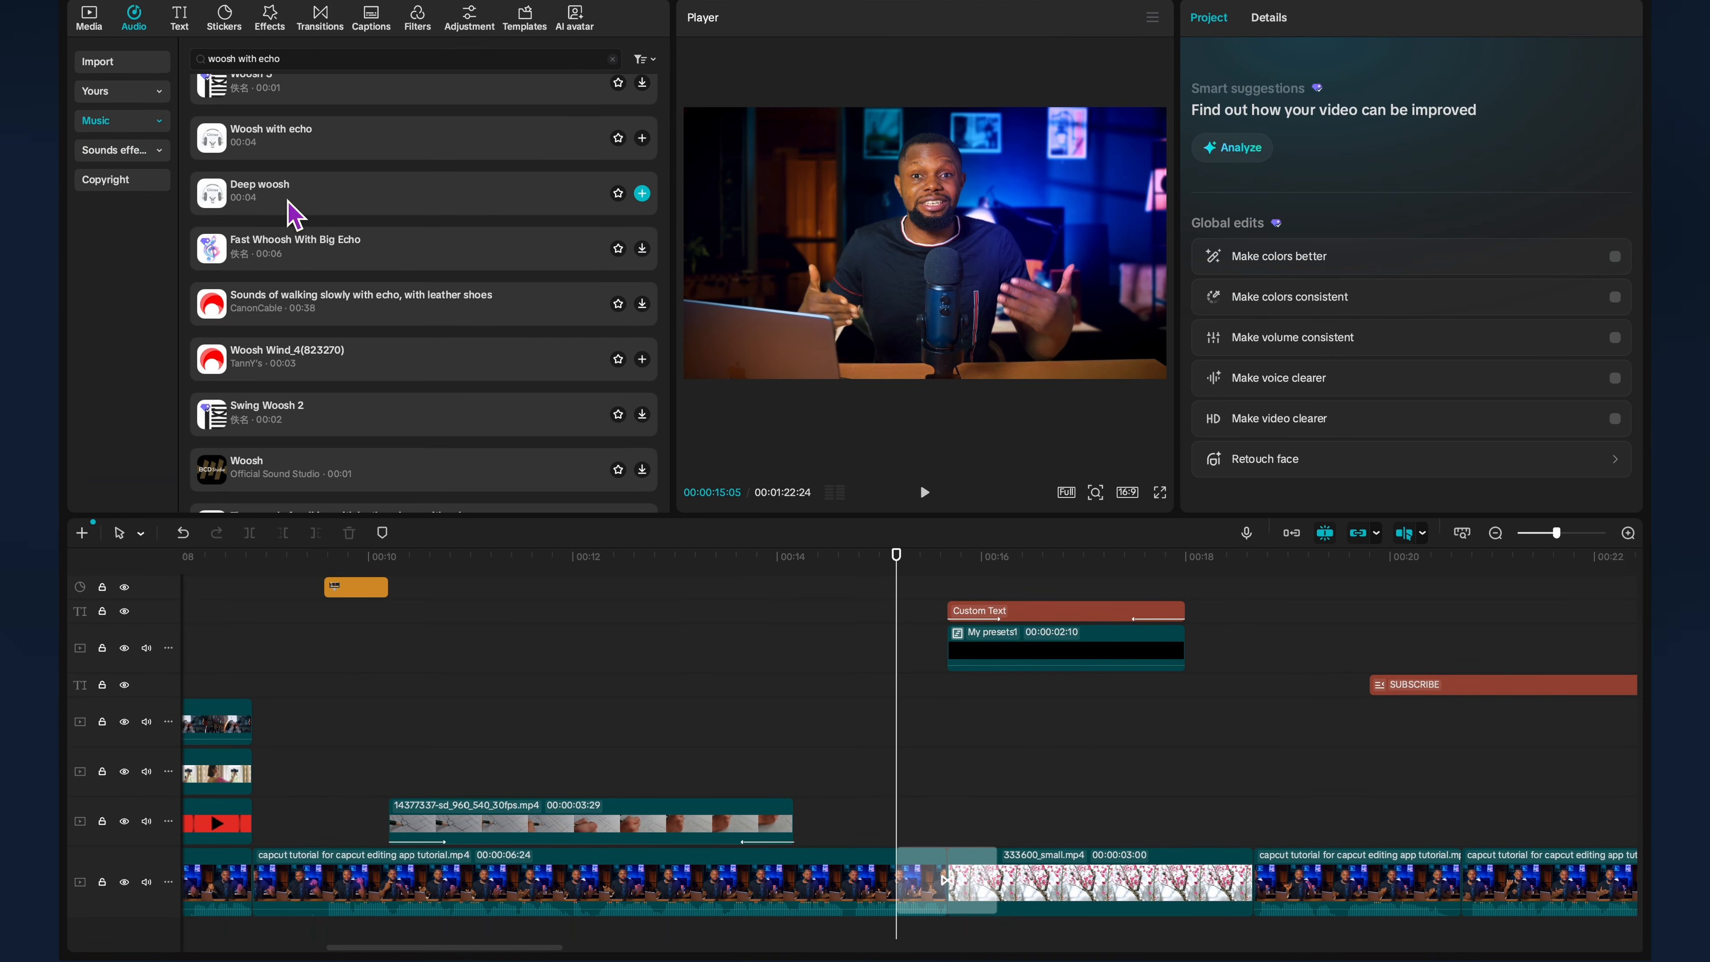
{"action": "left_click_drag", "start_coordinate": [336, 251], "coordinate": [882, 928]}
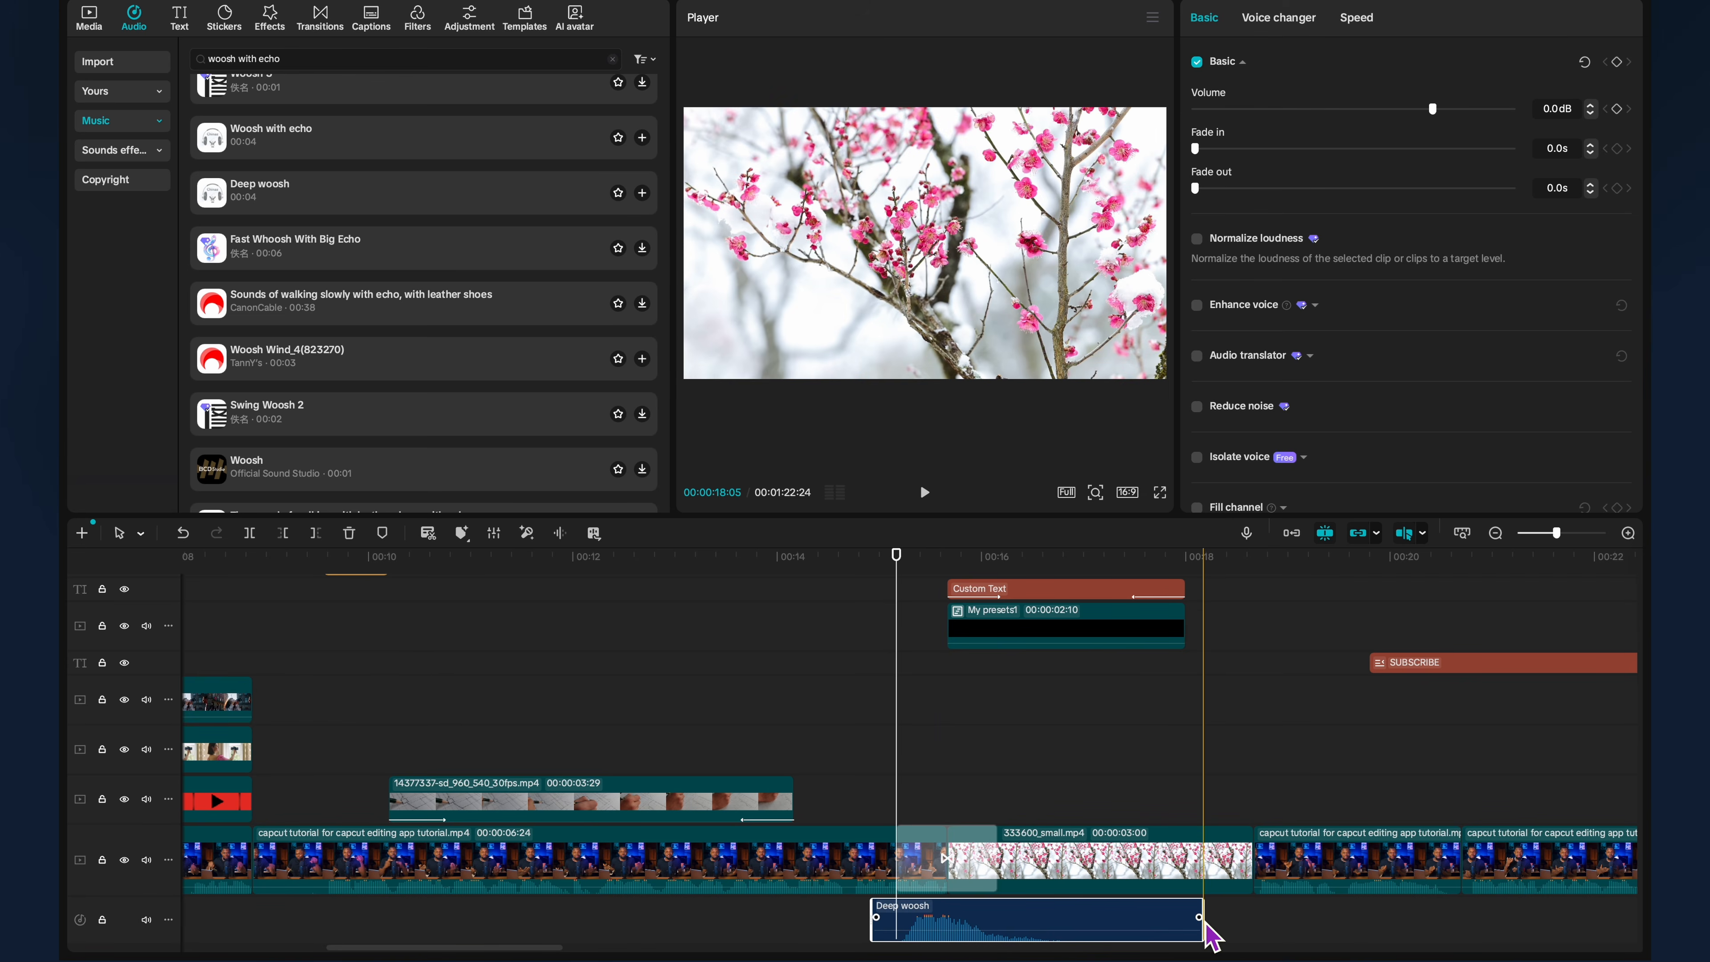
Play back the DOF Wiggle transition together with the Deep woosh sound.
{"action": "key", "text": "space"}
{"action": "key", "text": "space"}
{"action": "left_click", "coordinate": [873, 531]}
{"action": "left_click", "coordinate": [872, 538]}
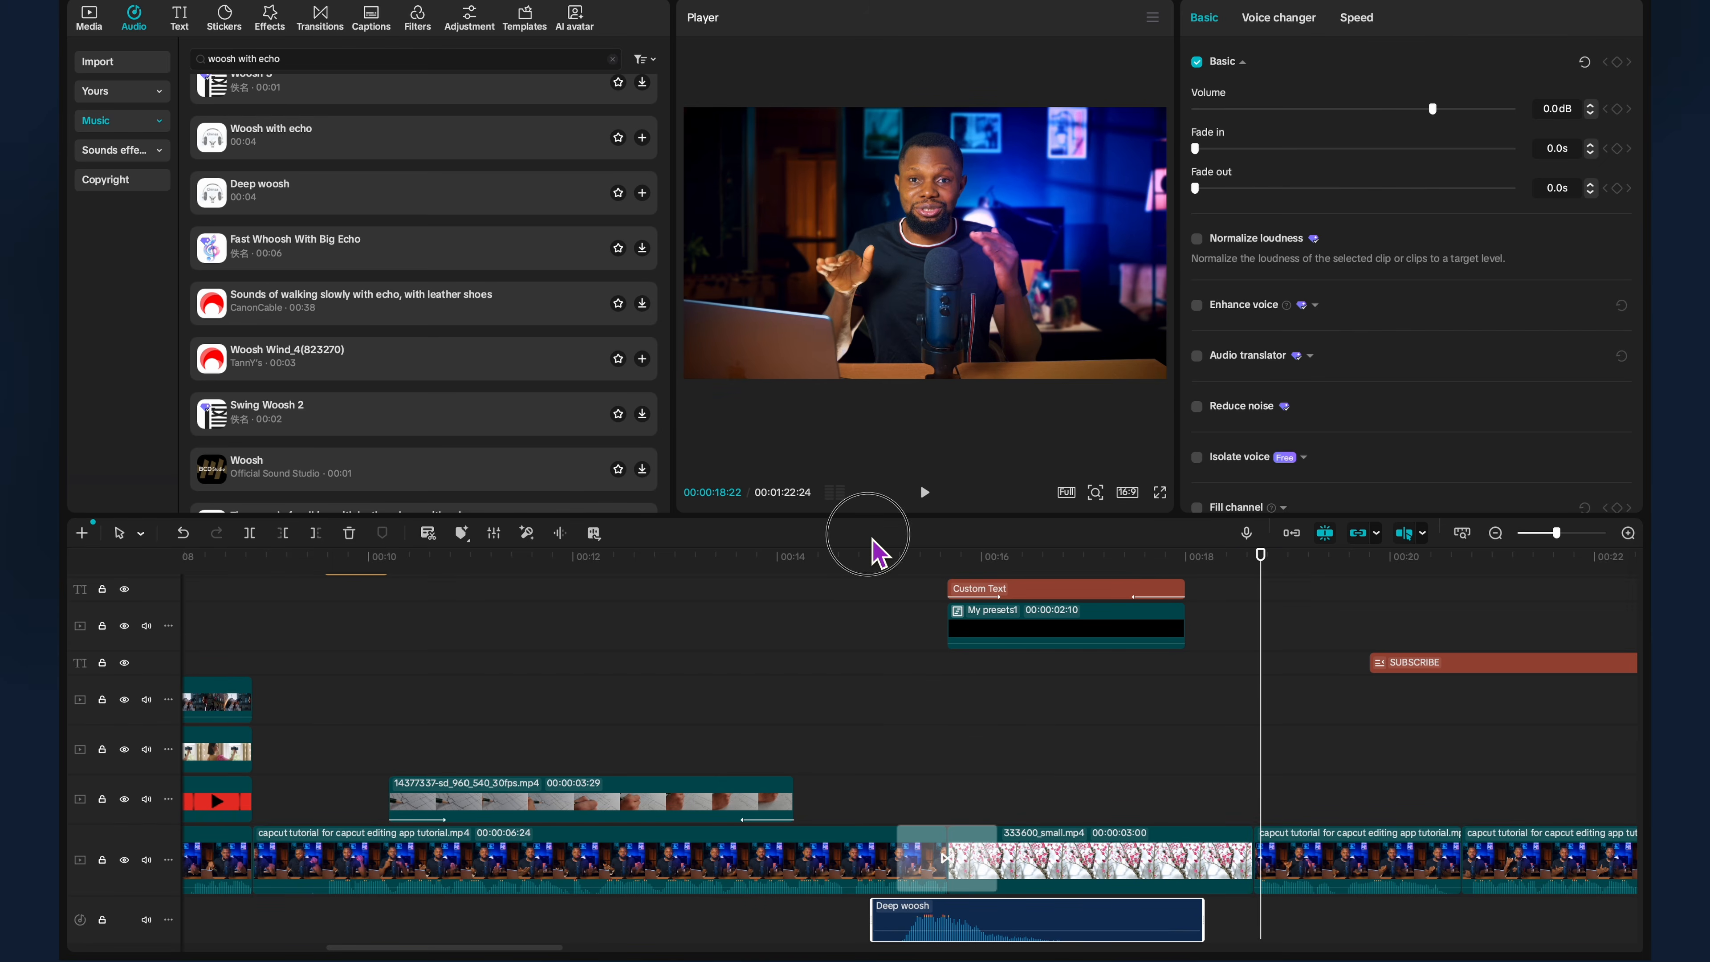
Play back the DOF Wiggle transition with its sound and lower the Deep woosh sound's volume to -10.7 dB.
{"action": "left_click", "coordinate": [873, 555]}
{"action": "key", "text": "space"}
{"action": "key", "text": "space"}
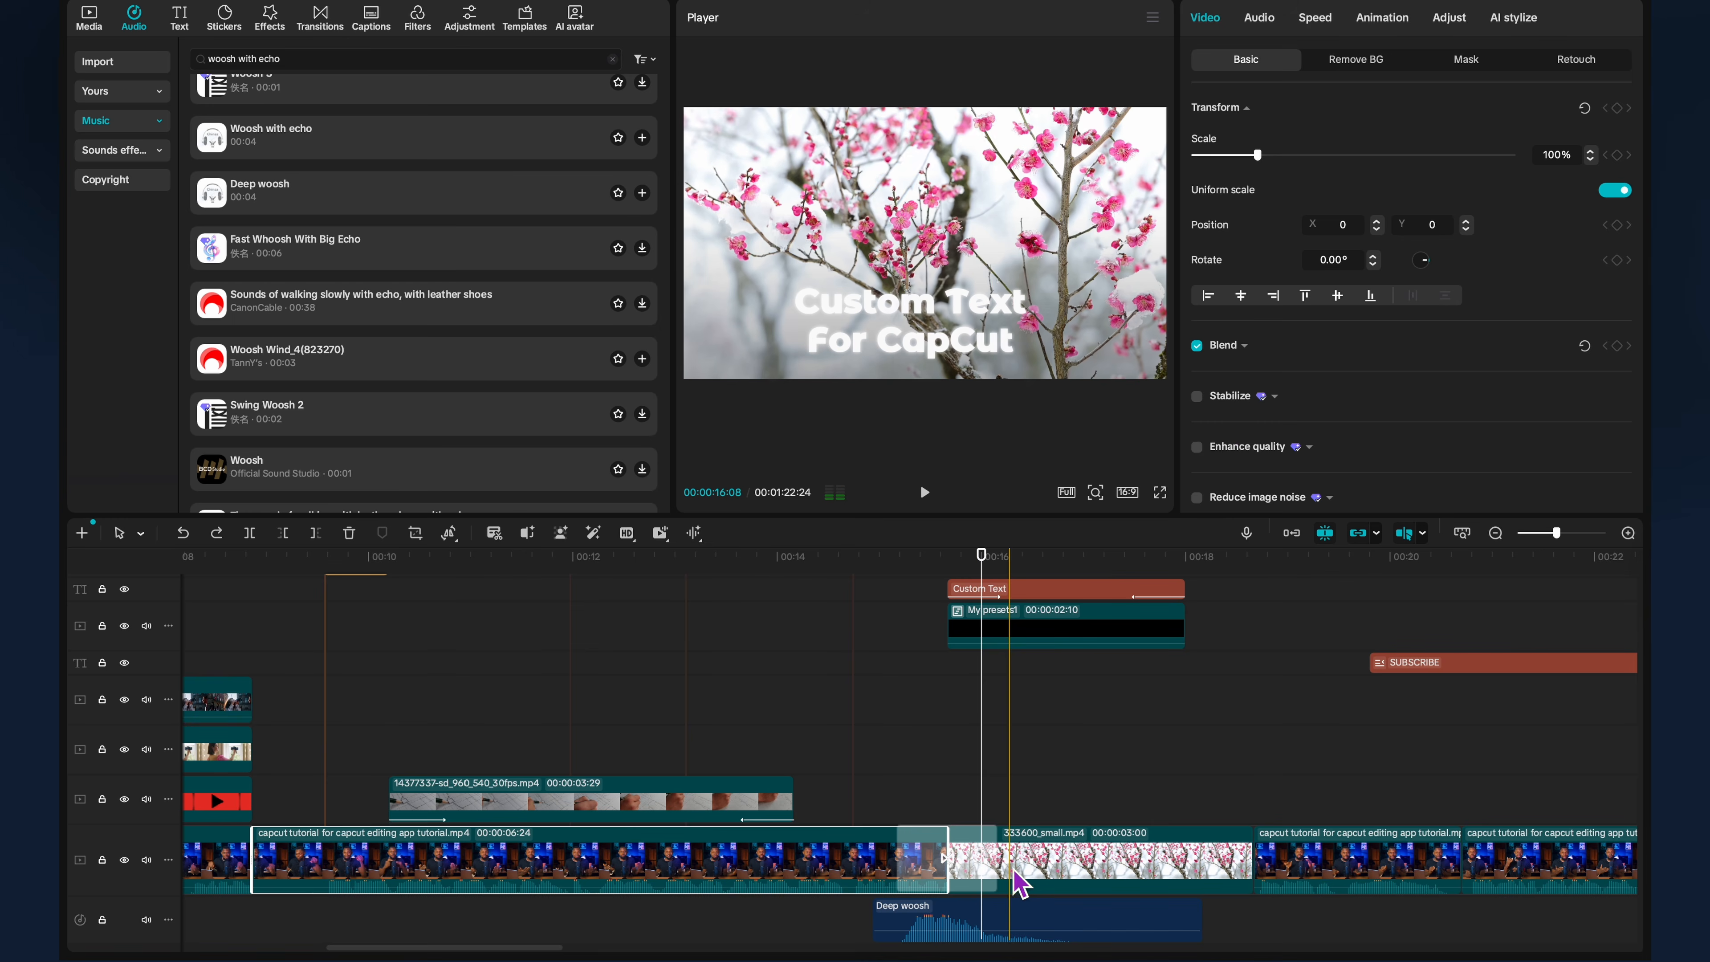
{"action": "left_click", "coordinate": [1019, 930]}
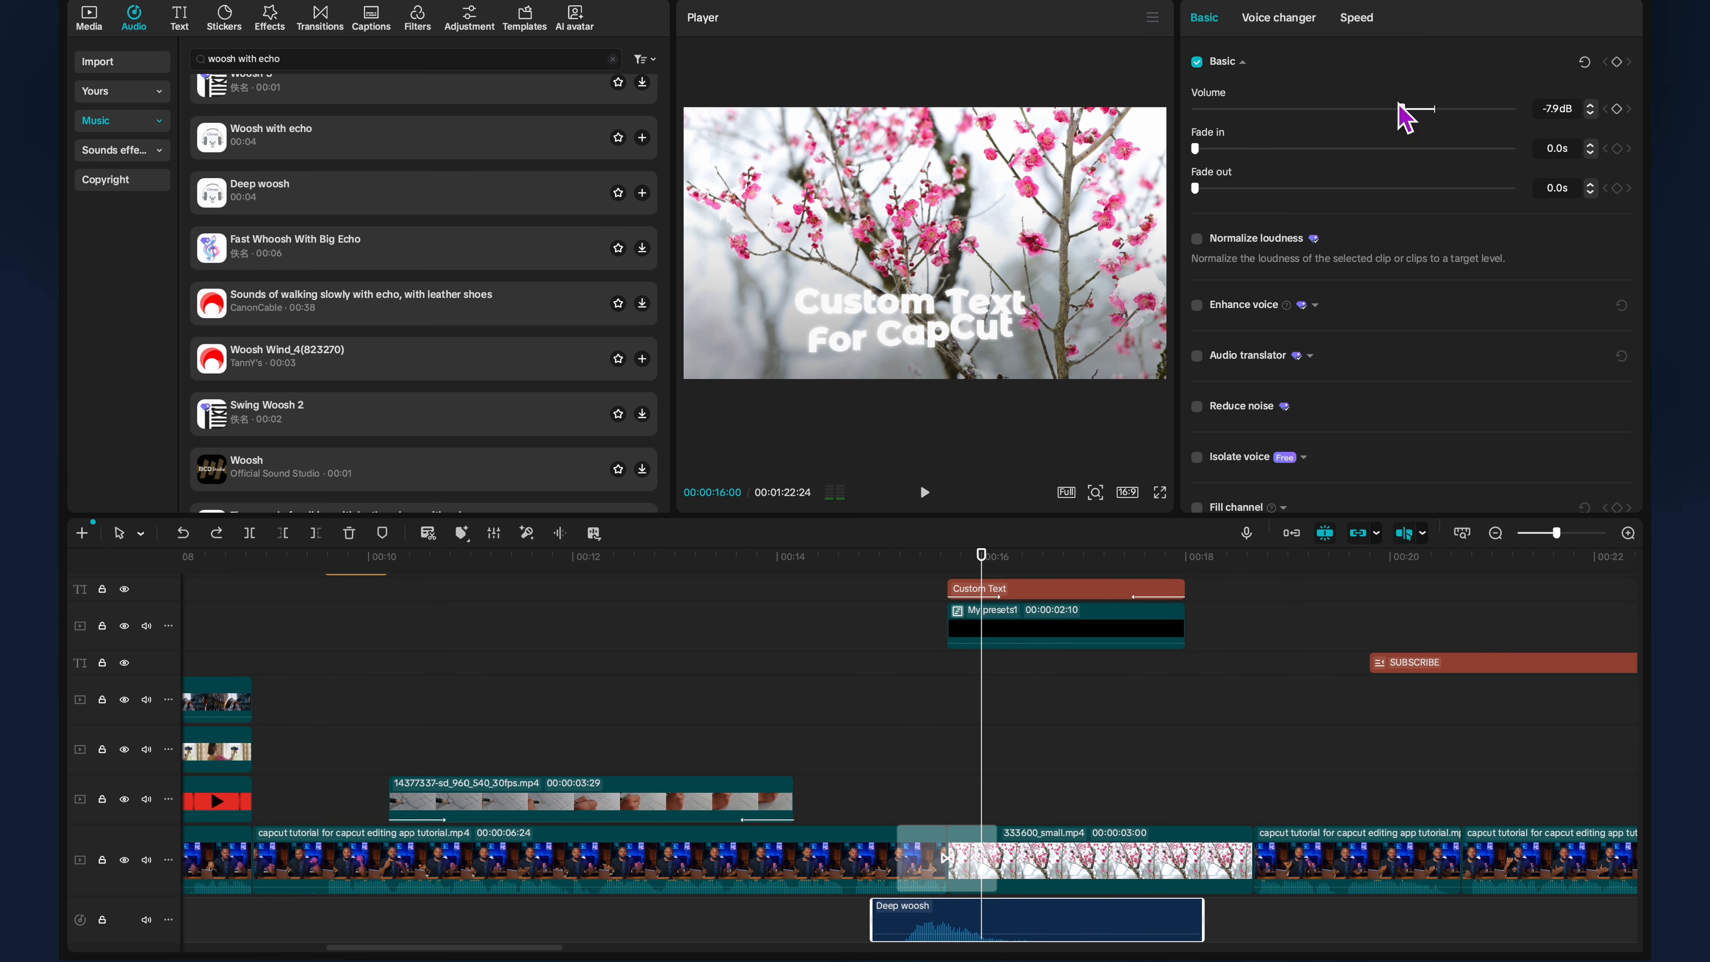
{"action": "left_click", "coordinate": [886, 569]}
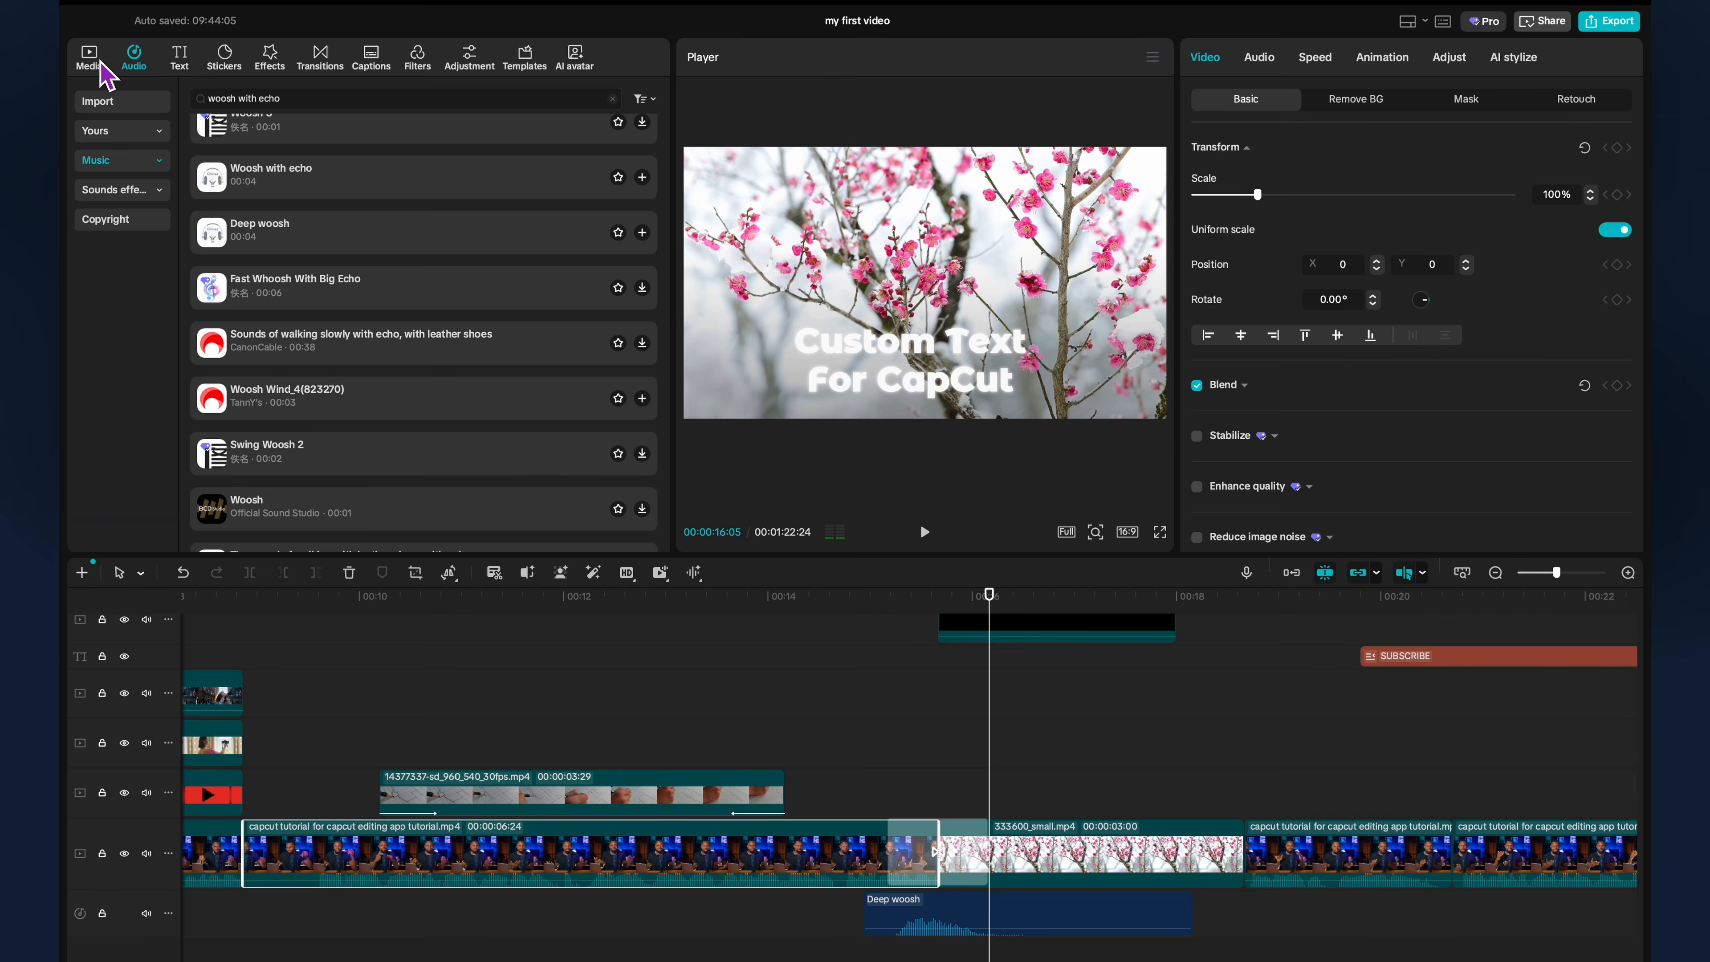
Browse the built-in Music collection and the YouTube Studio Audio library for downloadable background tracks.
{"action": "left_click", "coordinate": [100, 61]}
{"action": "left_click", "coordinate": [132, 59]}
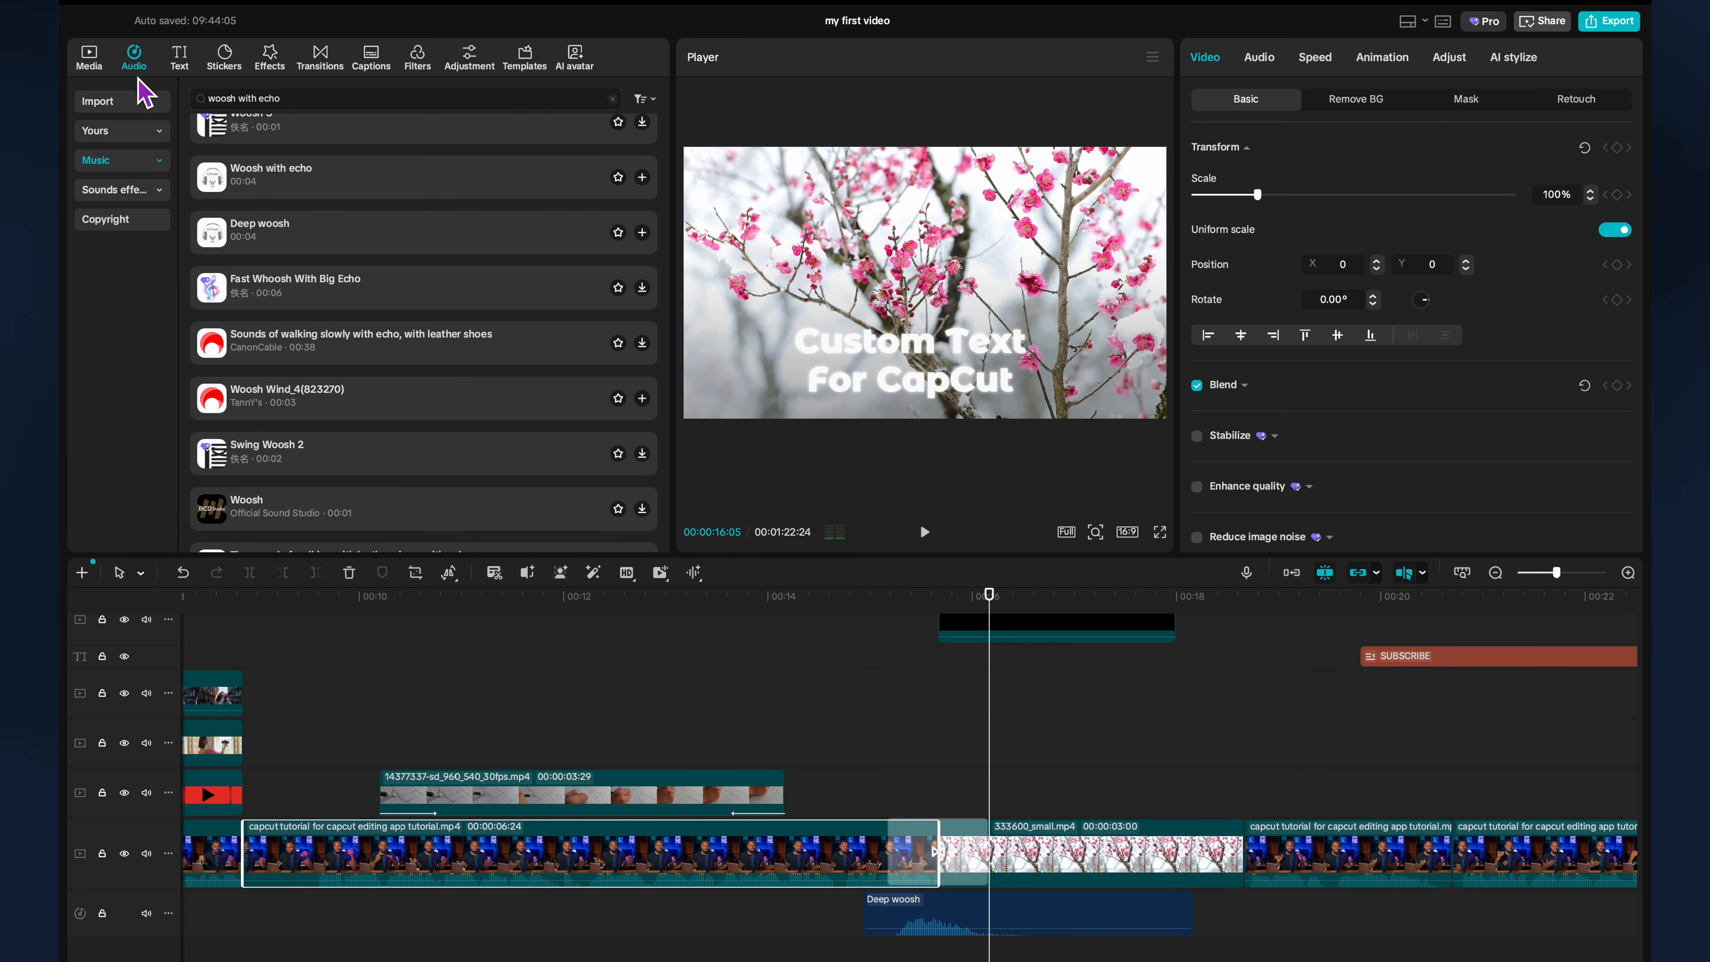
{"action": "left_click", "coordinate": [123, 165]}
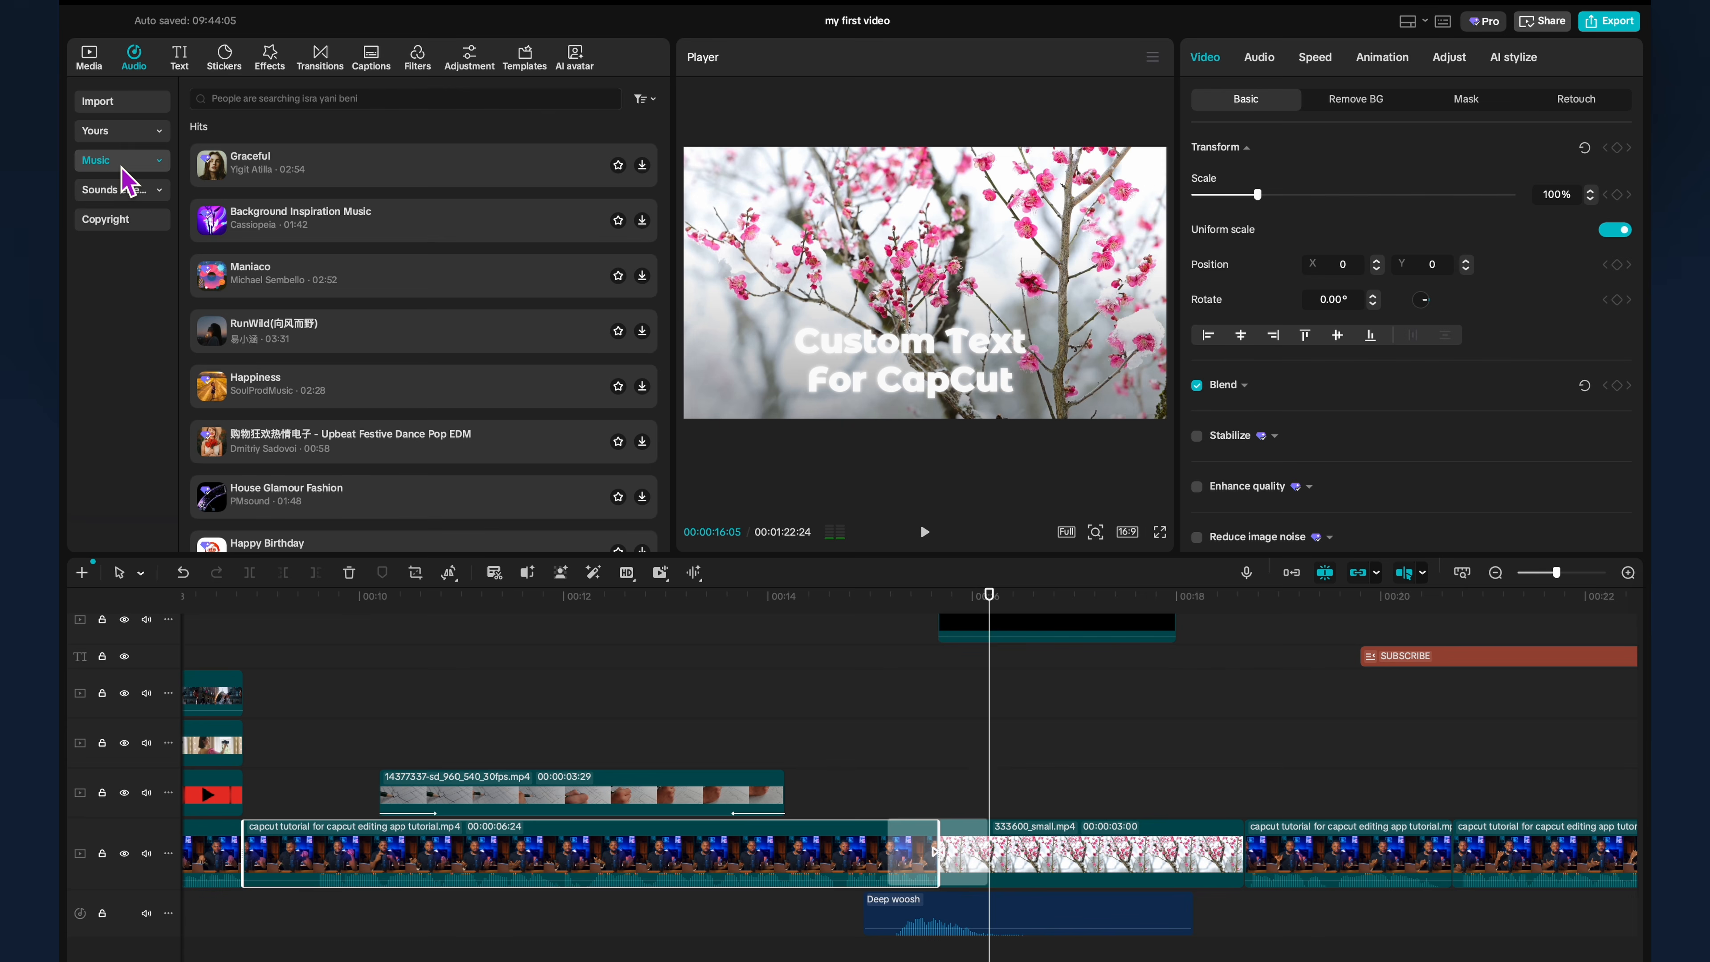
{"action": "left_click", "coordinate": [122, 166]}
{"action": "scroll", "coordinate": [161, 266], "scroll_direction": "down", "scroll_amount": 2}
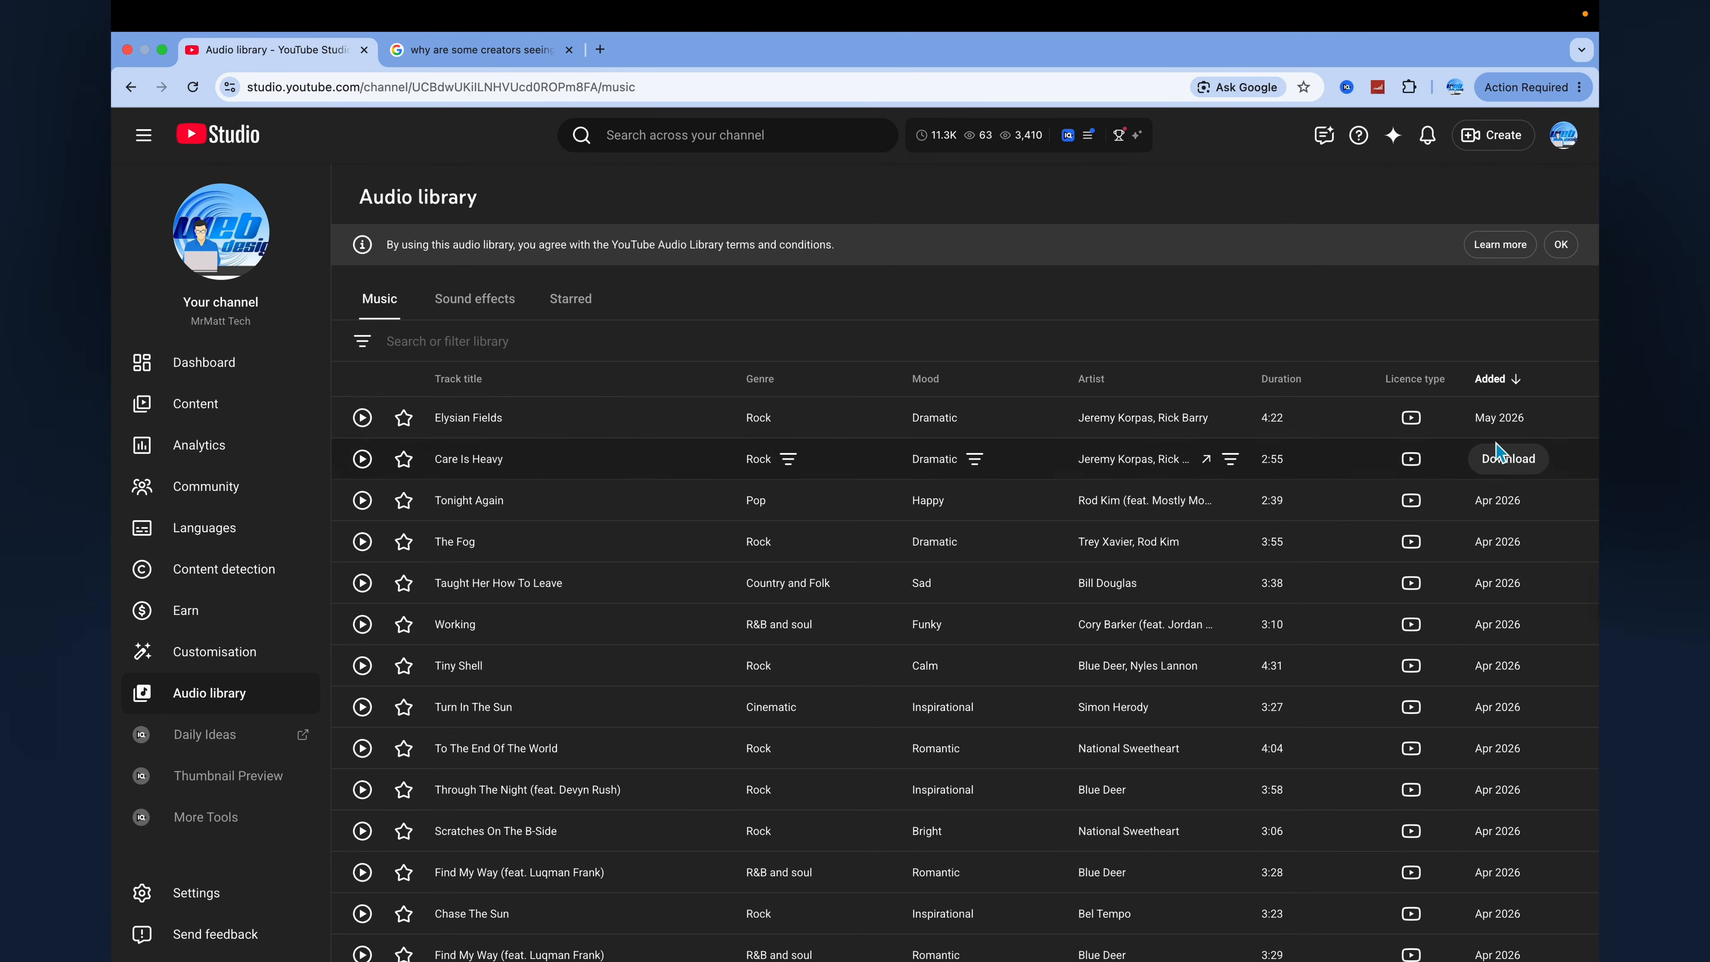
{"action": "mouse_move", "coordinate": [1507, 514]}
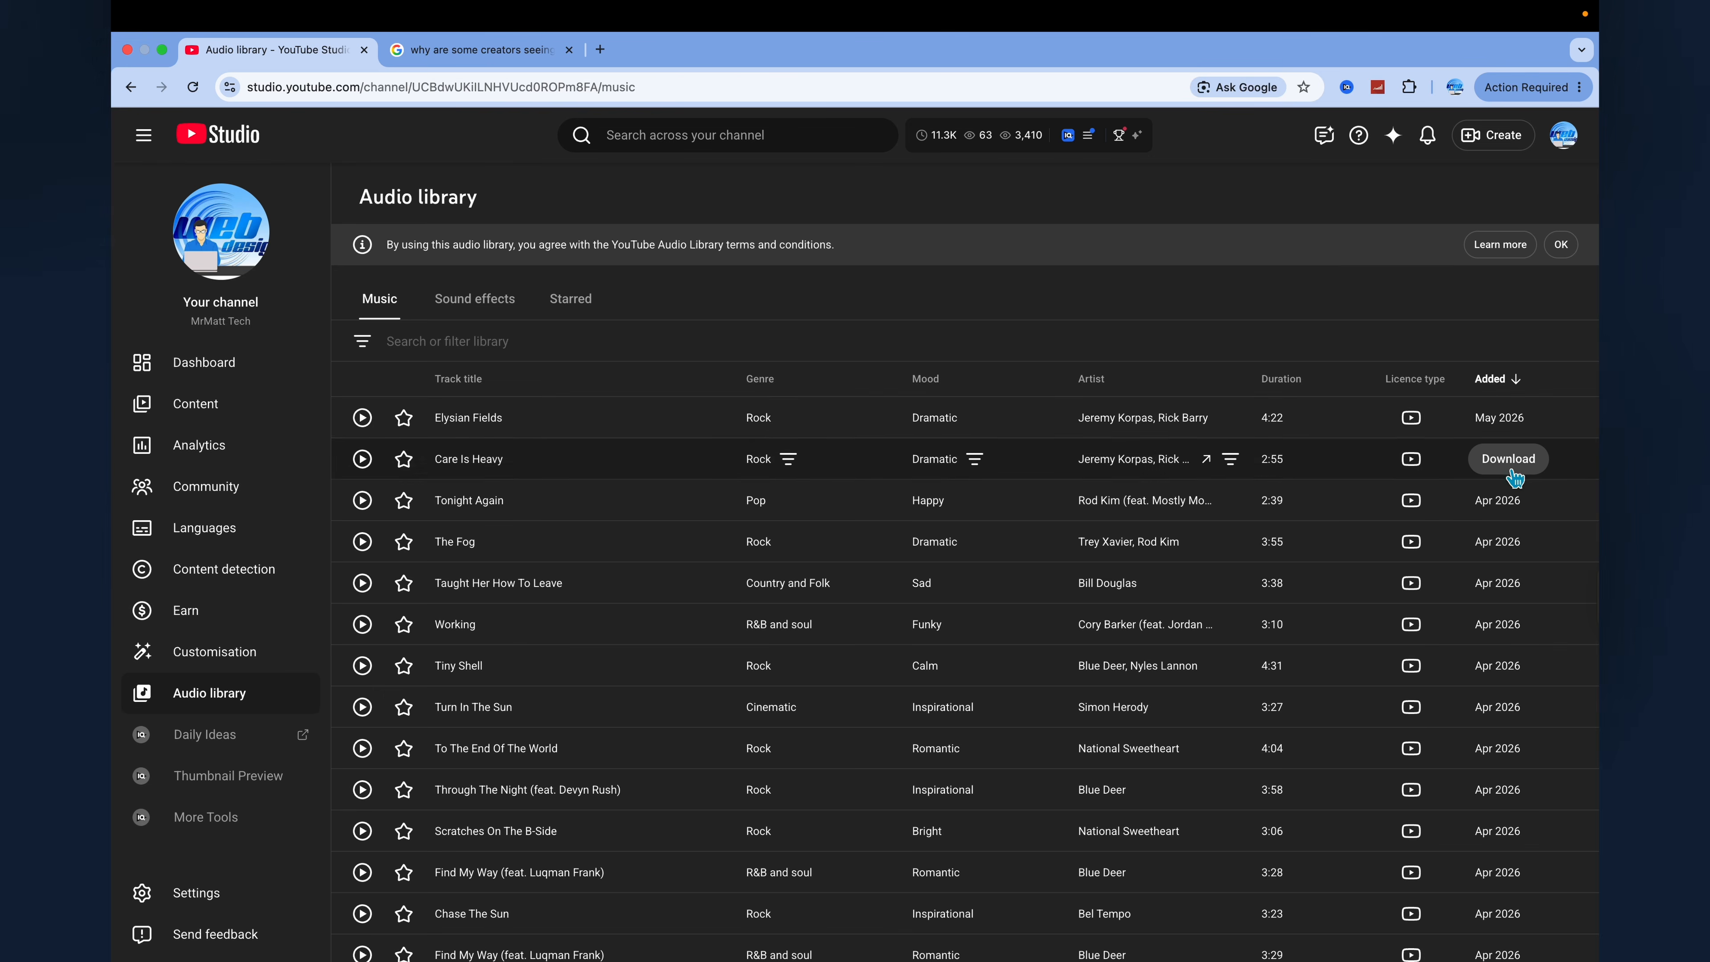
{"action": "mouse_move", "coordinate": [1511, 425]}
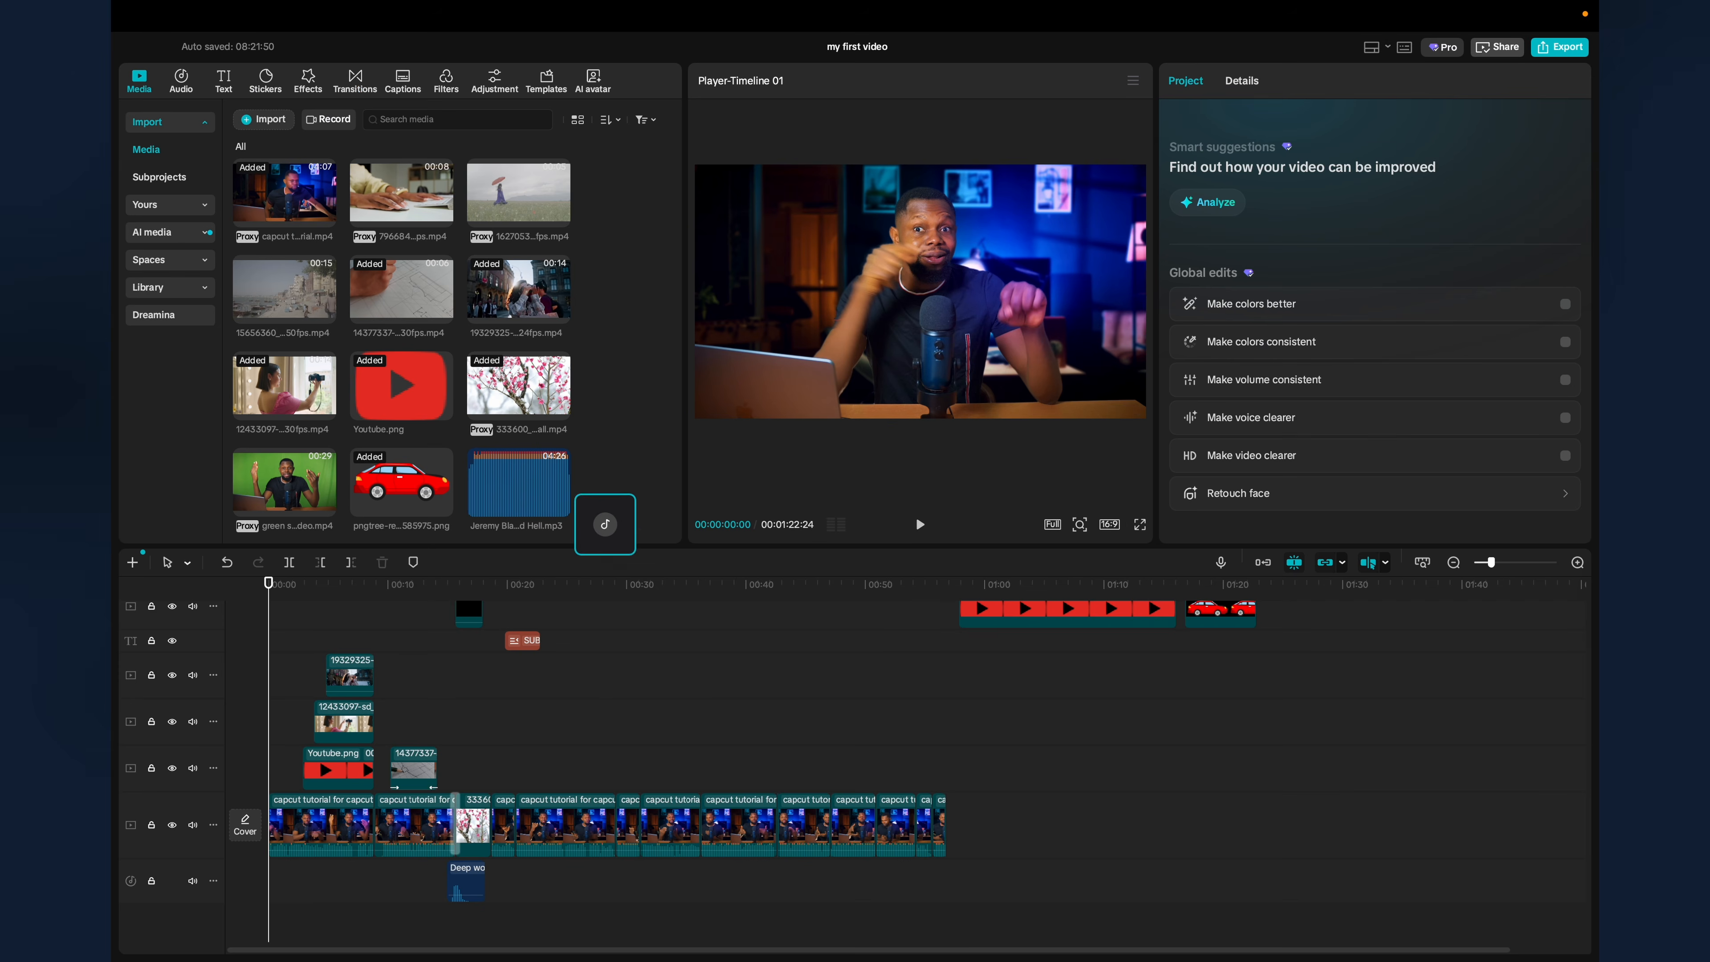
Place the imported Heaven and Hell.mp3 music beneath the video from 00:00 and trim its end to the last main-track clip.
{"action": "left_click_drag", "start_coordinate": [605, 524], "coordinate": [272, 919]}
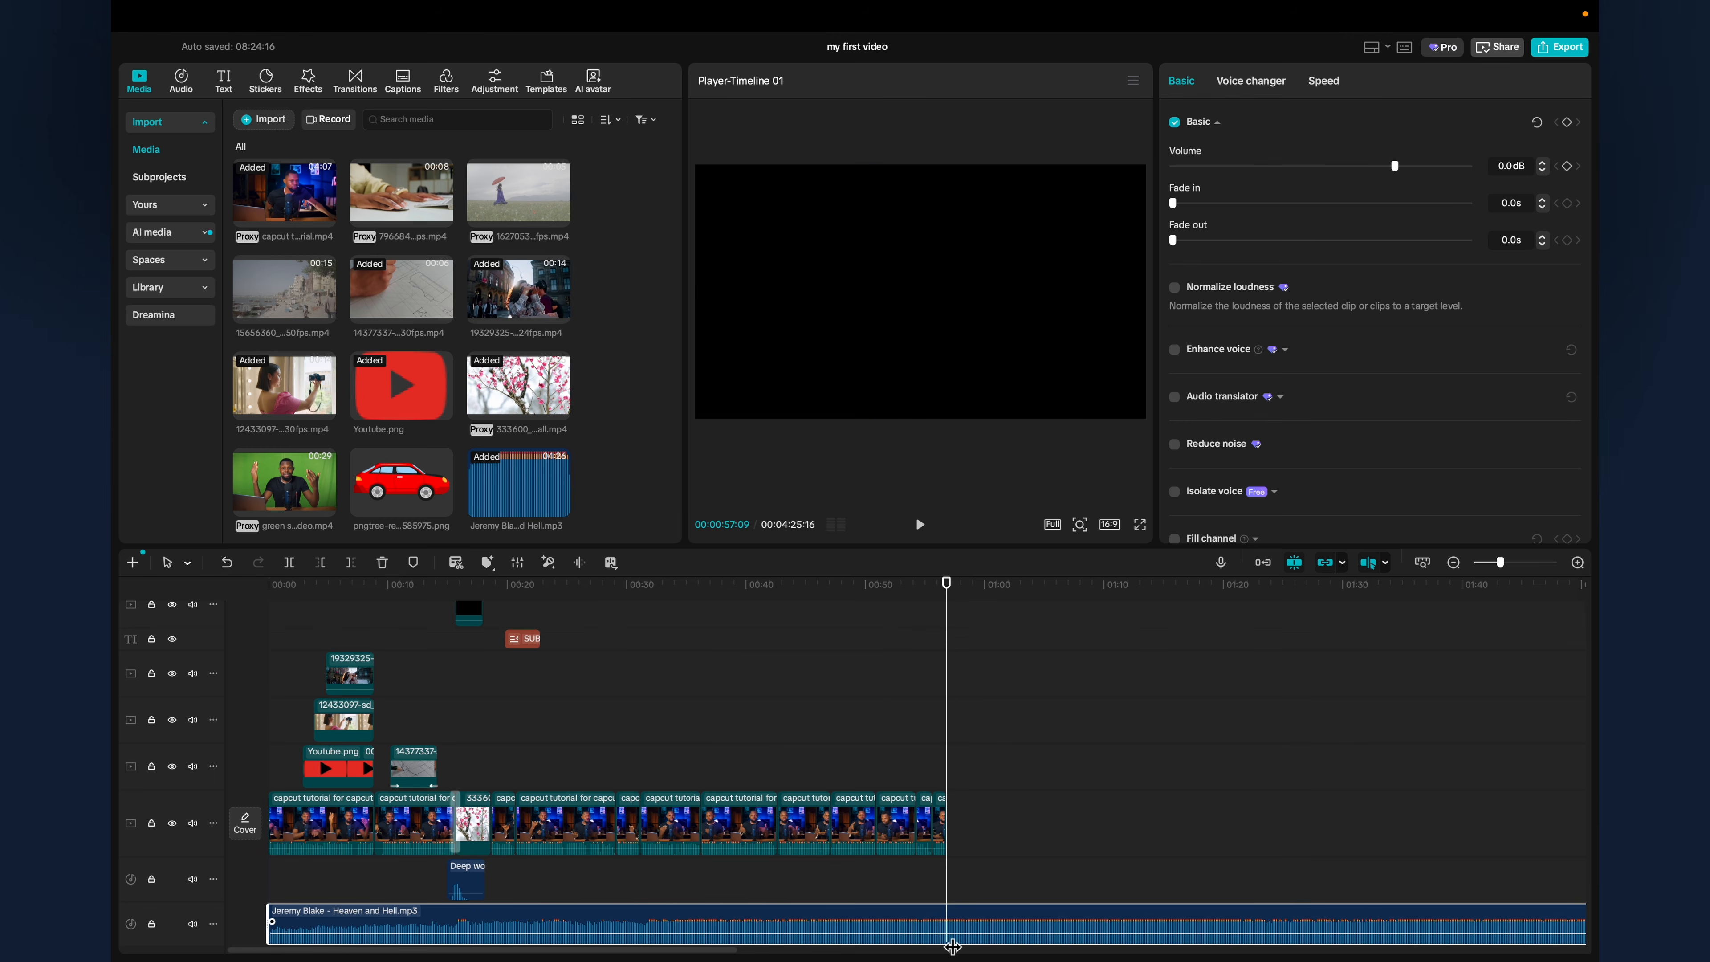
{"action": "key", "text": "w"}
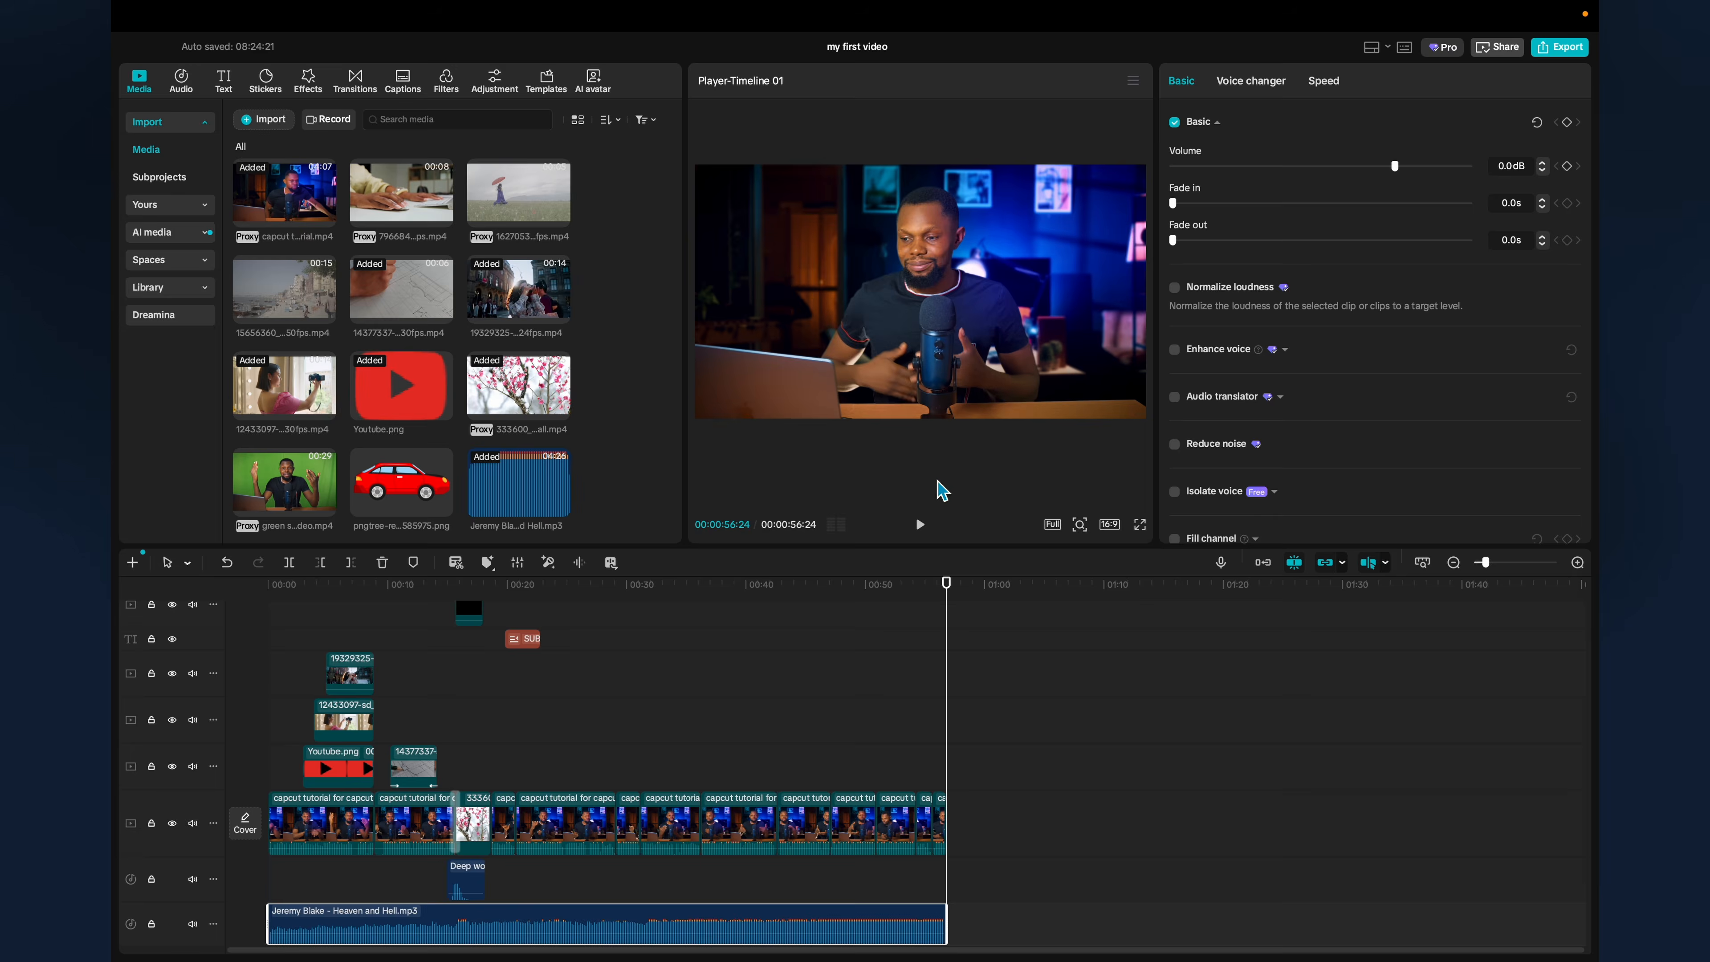
Set the Heaven and Hell music's volume to -25.3 dB and play the video from the beginning.
{"action": "left_click", "coordinate": [371, 584]}
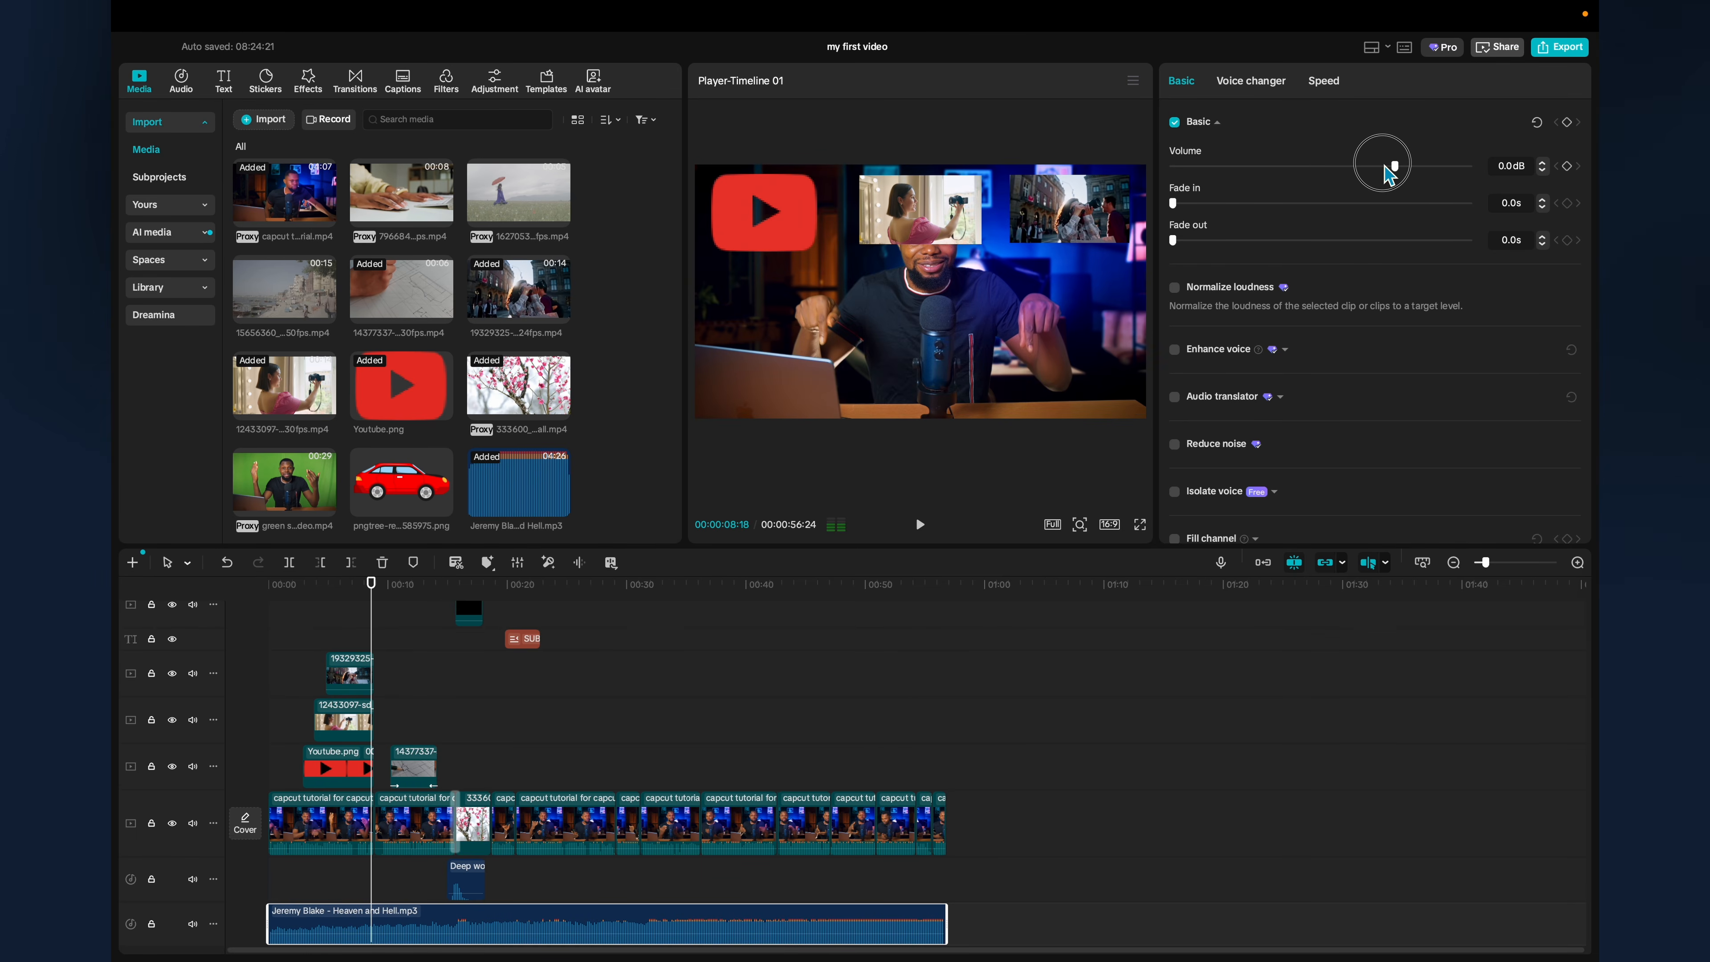
{"action": "left_click_drag", "start_coordinate": [1384, 166], "coordinate": [1326, 168]}
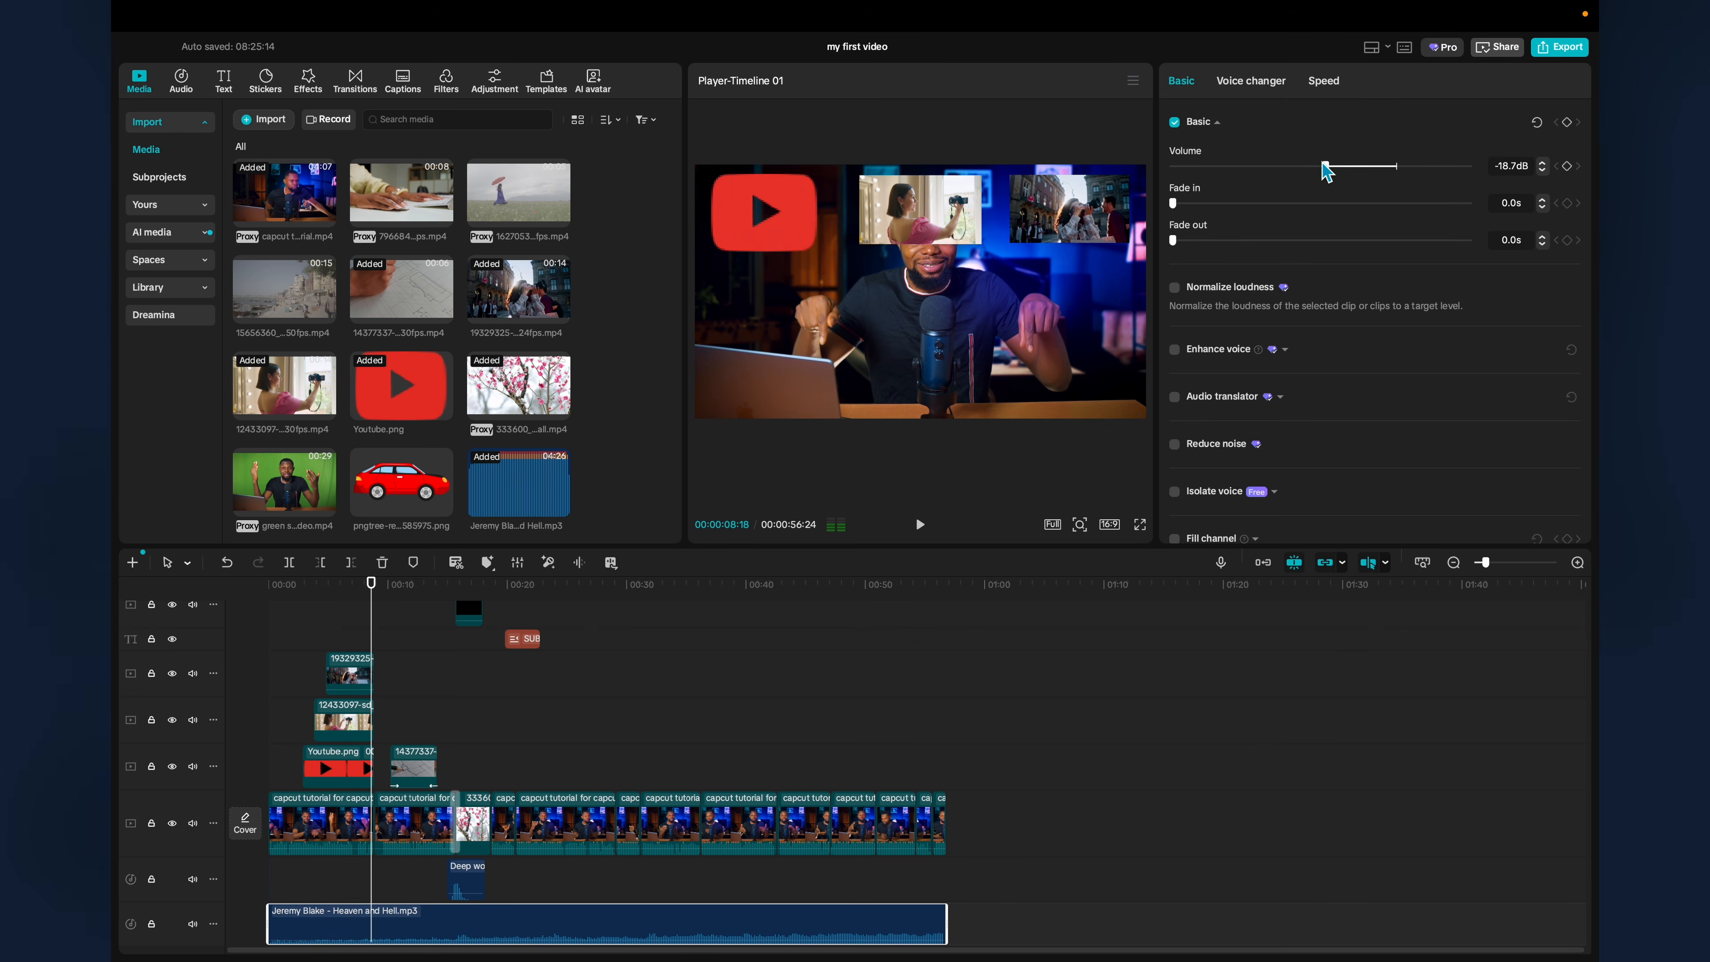
{"action": "left_click_drag", "start_coordinate": [1327, 168], "coordinate": [1301, 168]}
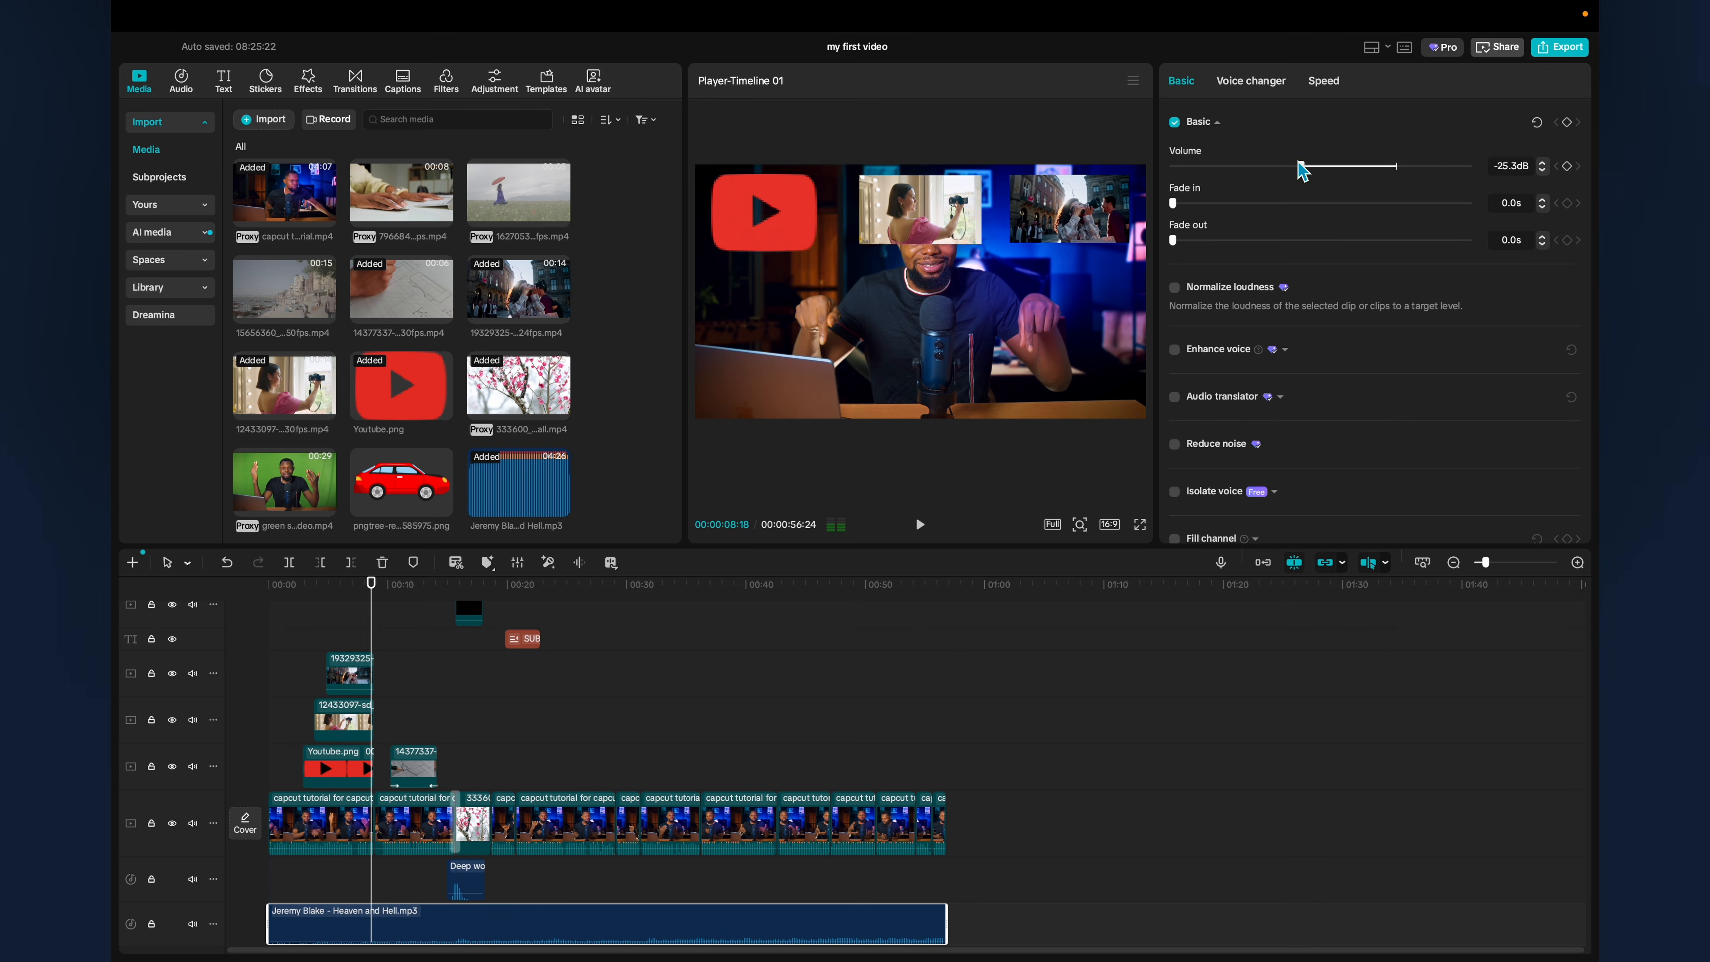
{"action": "left_click", "coordinate": [279, 604]}
{"action": "left_click", "coordinate": [269, 590]}
{"action": "key", "text": "space"}
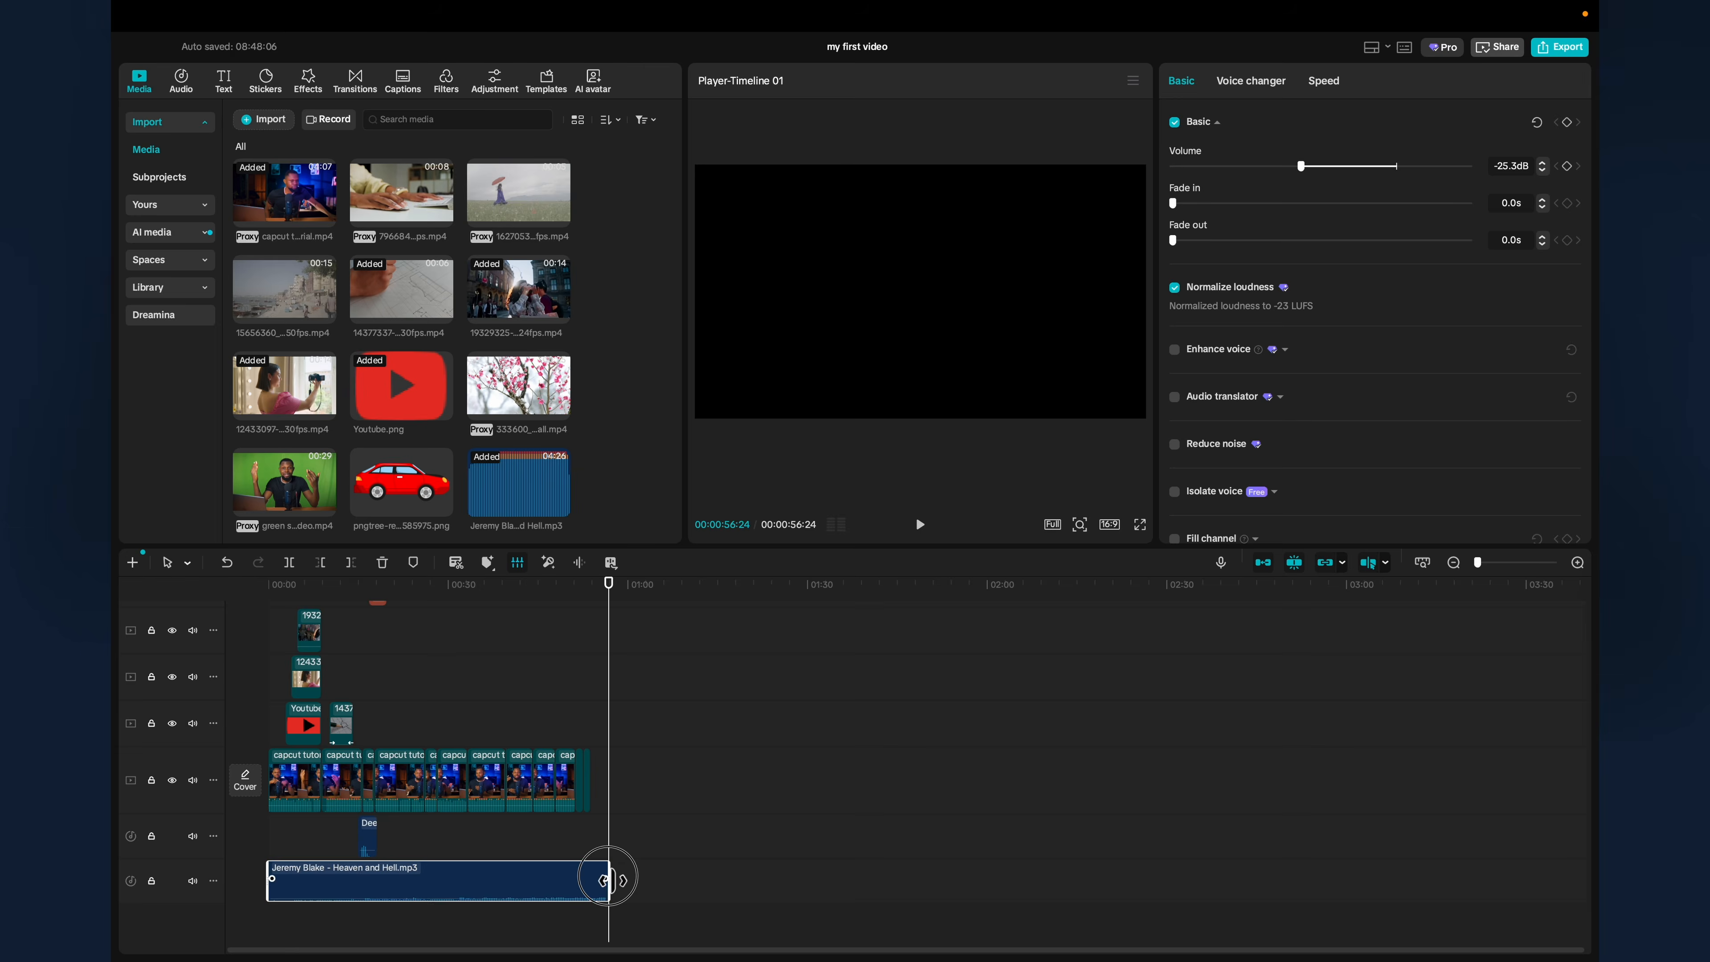
Combine all main-track clips into one compound clip and enable Normalize loudness for it.
{"action": "left_click", "coordinate": [412, 785]}
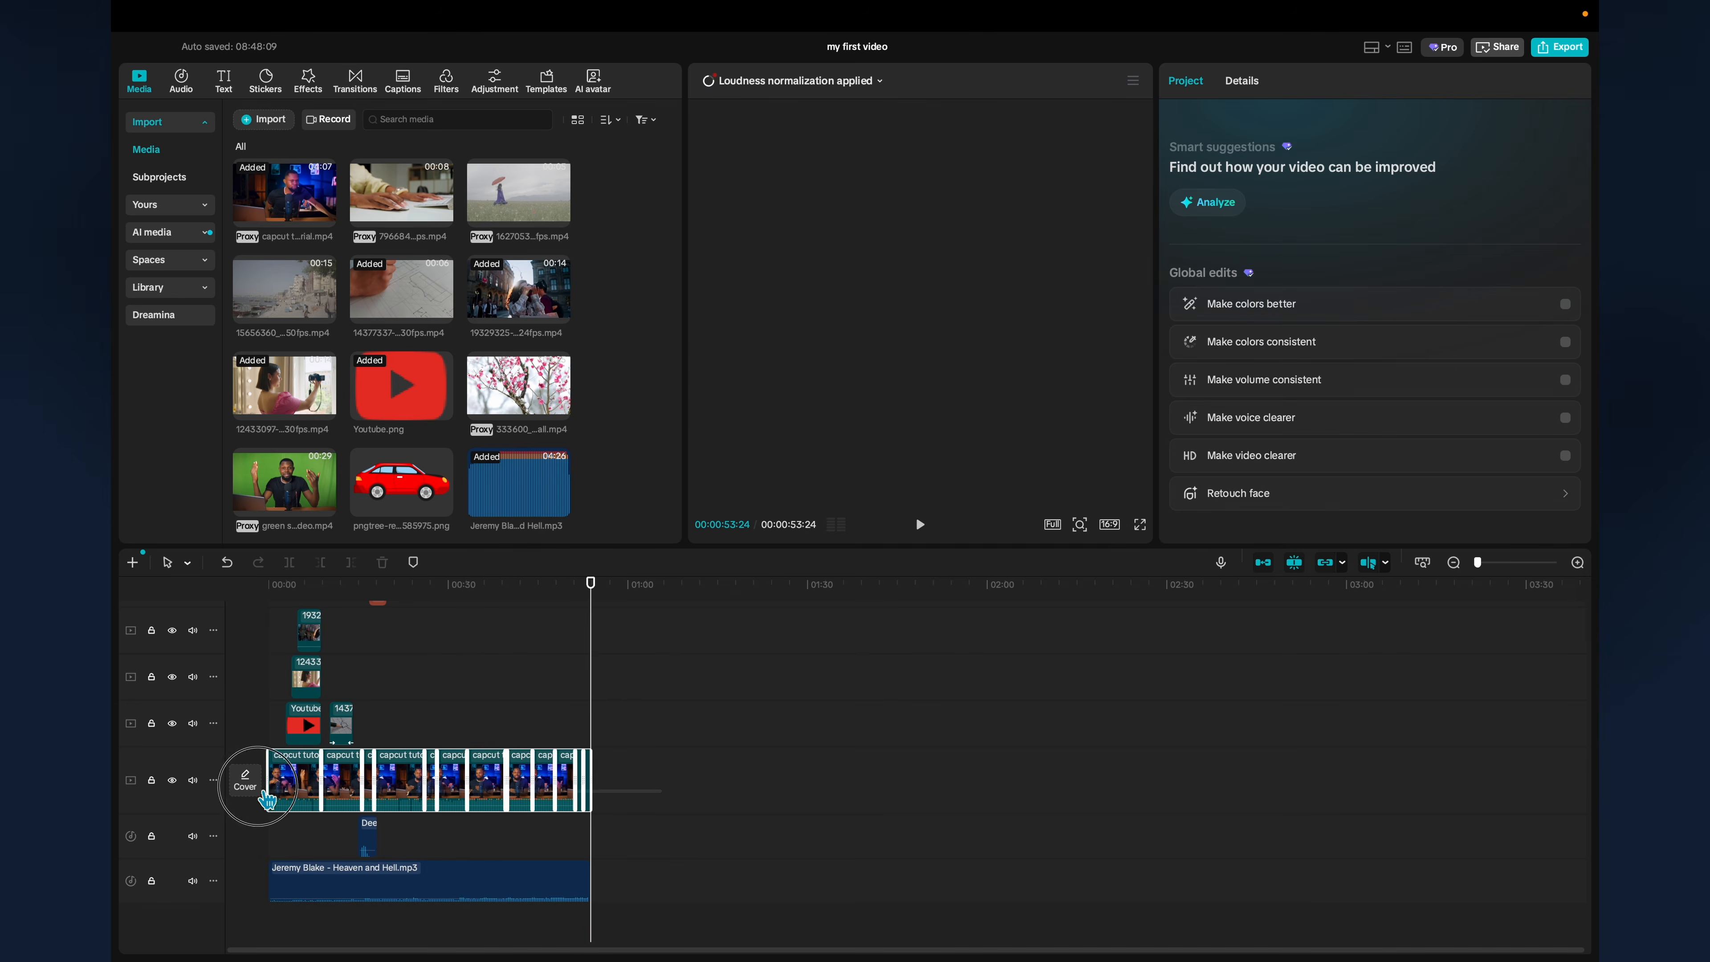
{"action": "right_click", "coordinate": [412, 785]}
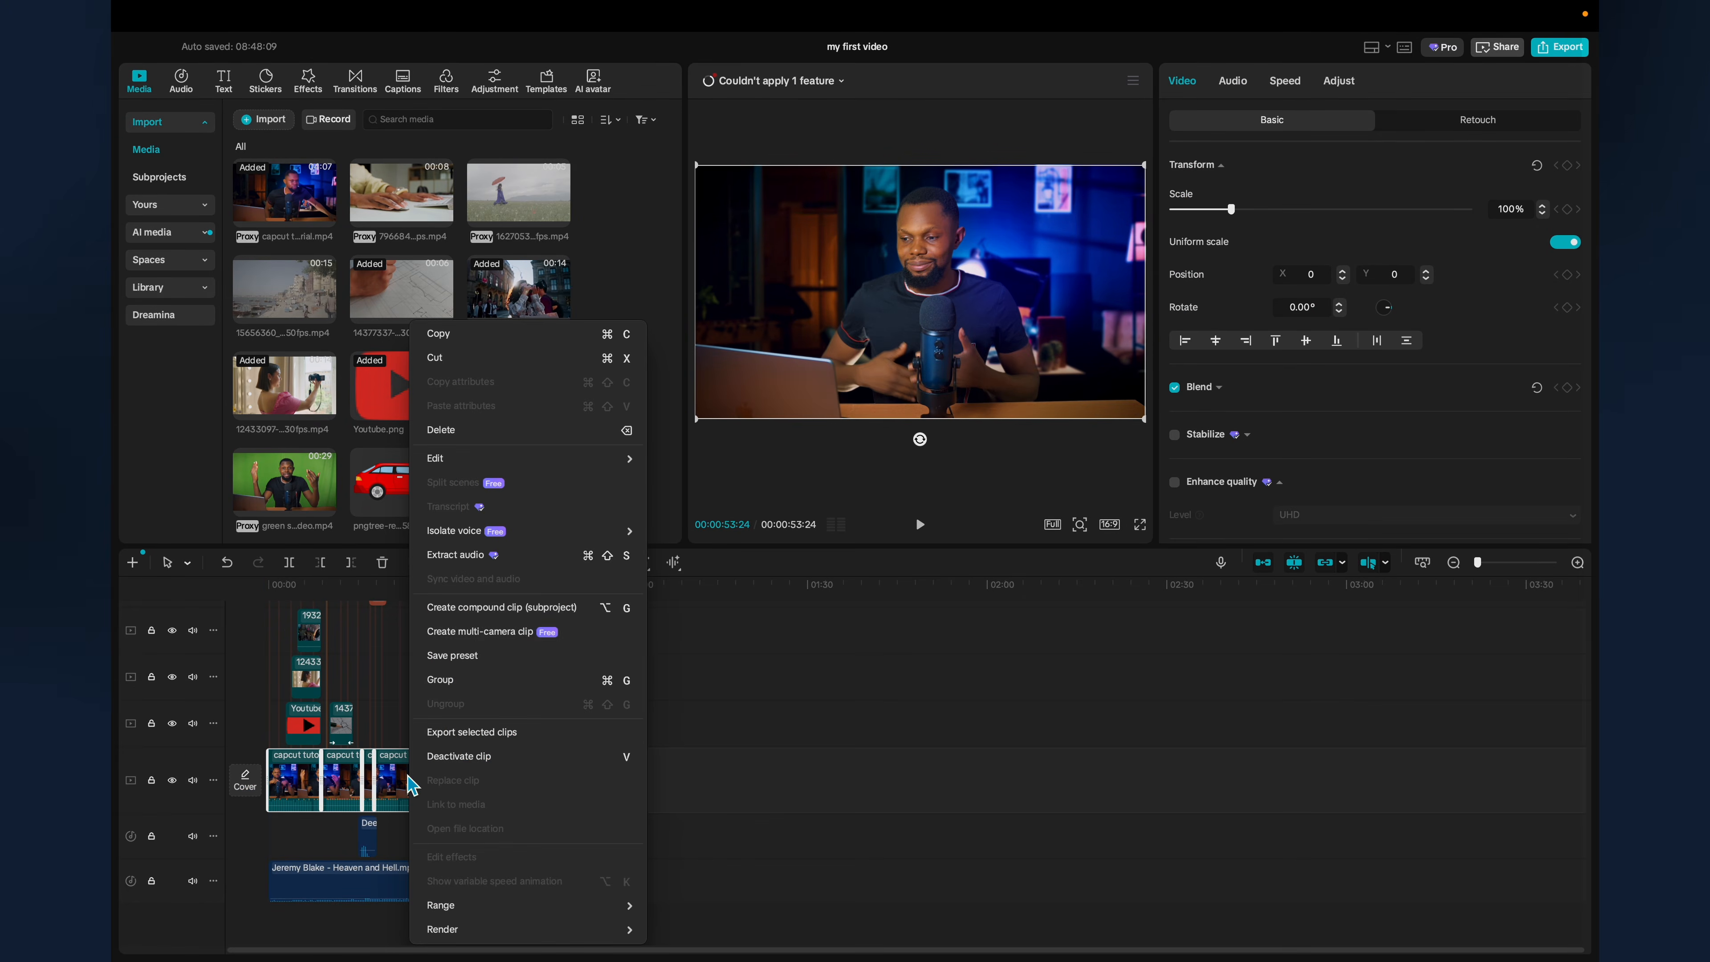
{"action": "left_click", "coordinate": [517, 611]}
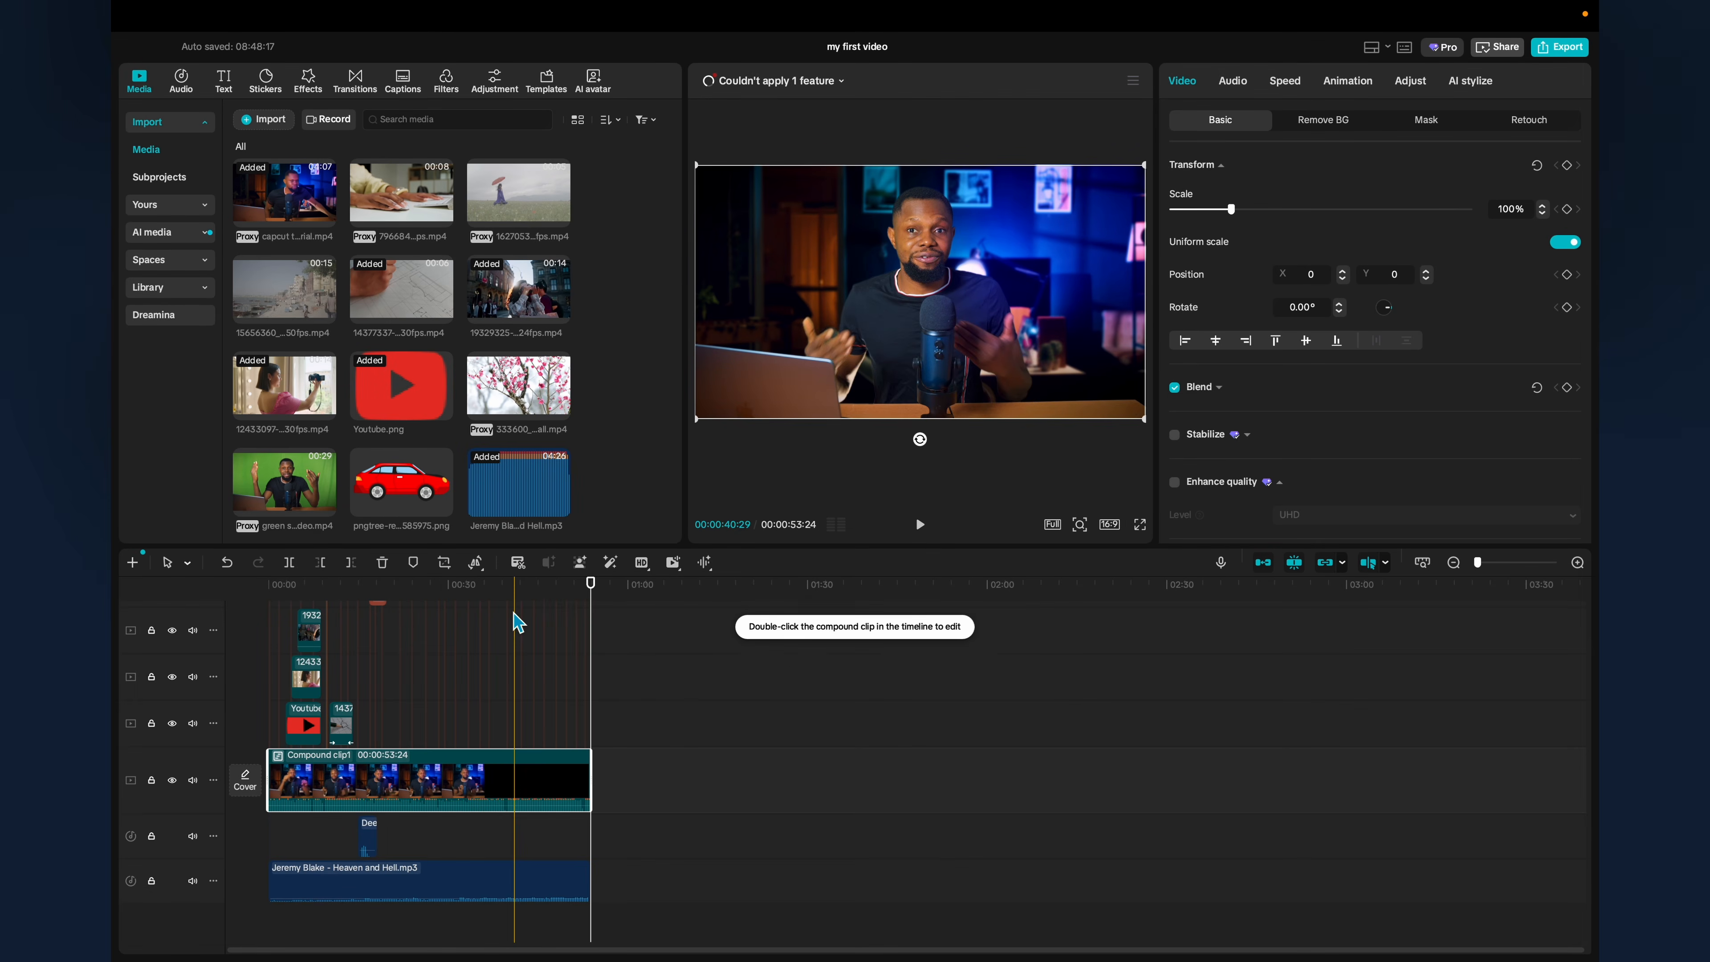
{"action": "left_click", "coordinate": [1234, 82]}
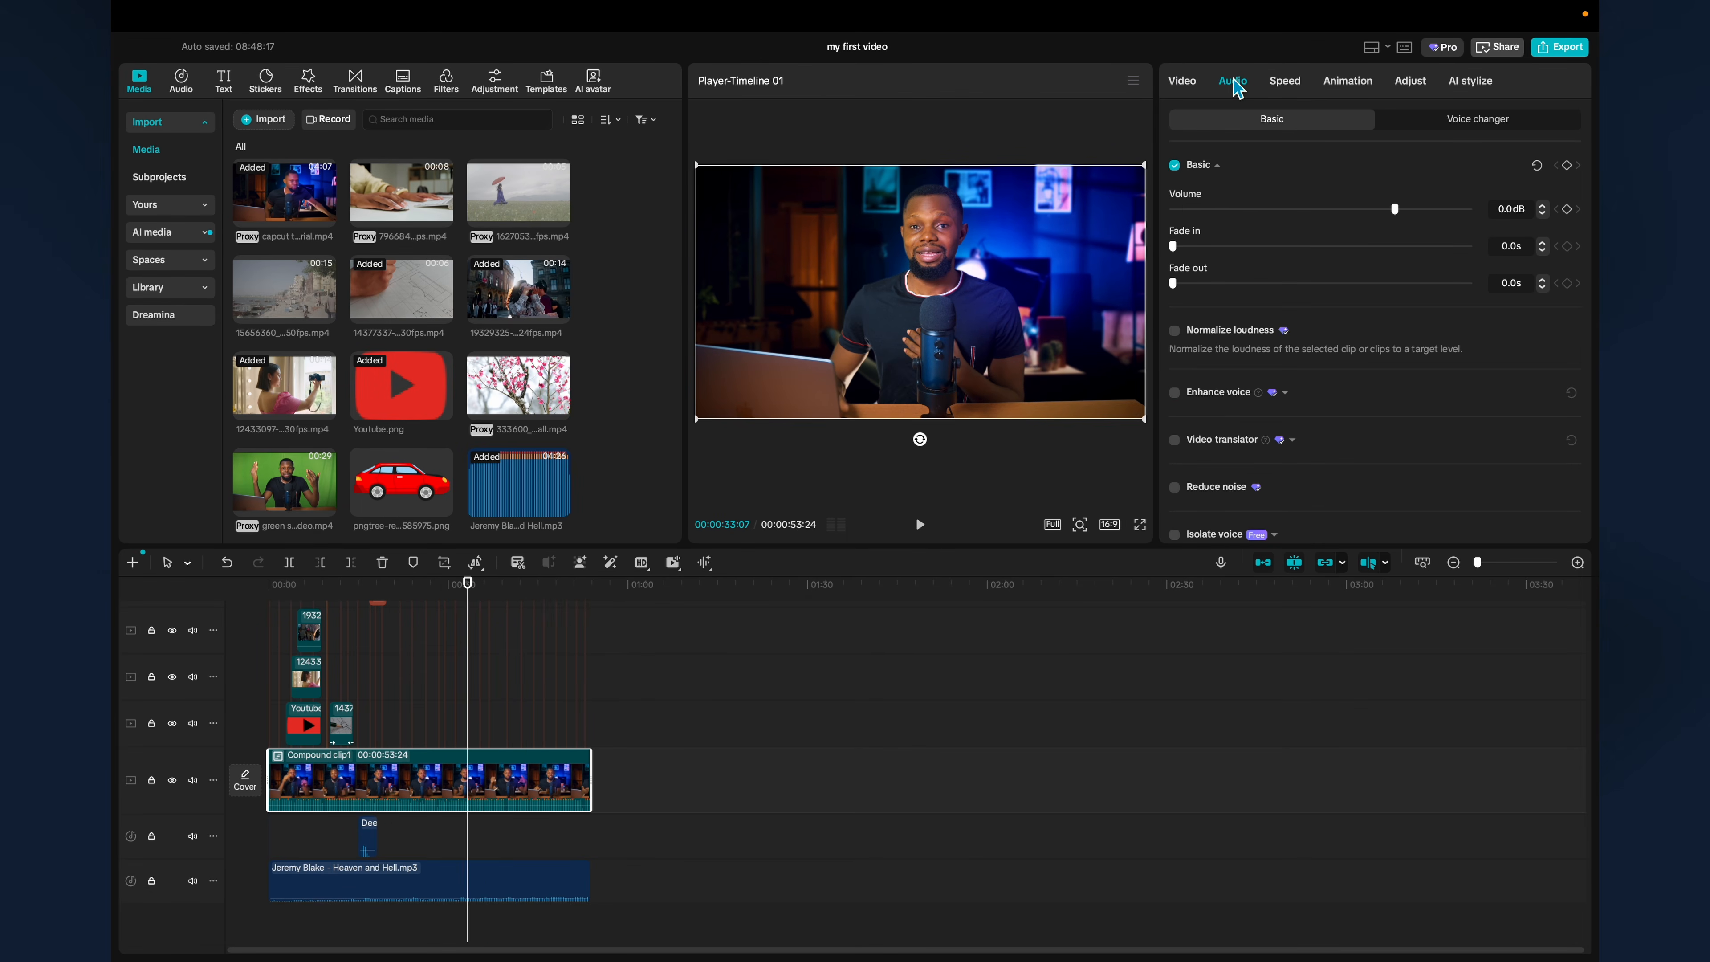
{"action": "left_click", "coordinate": [1175, 331]}
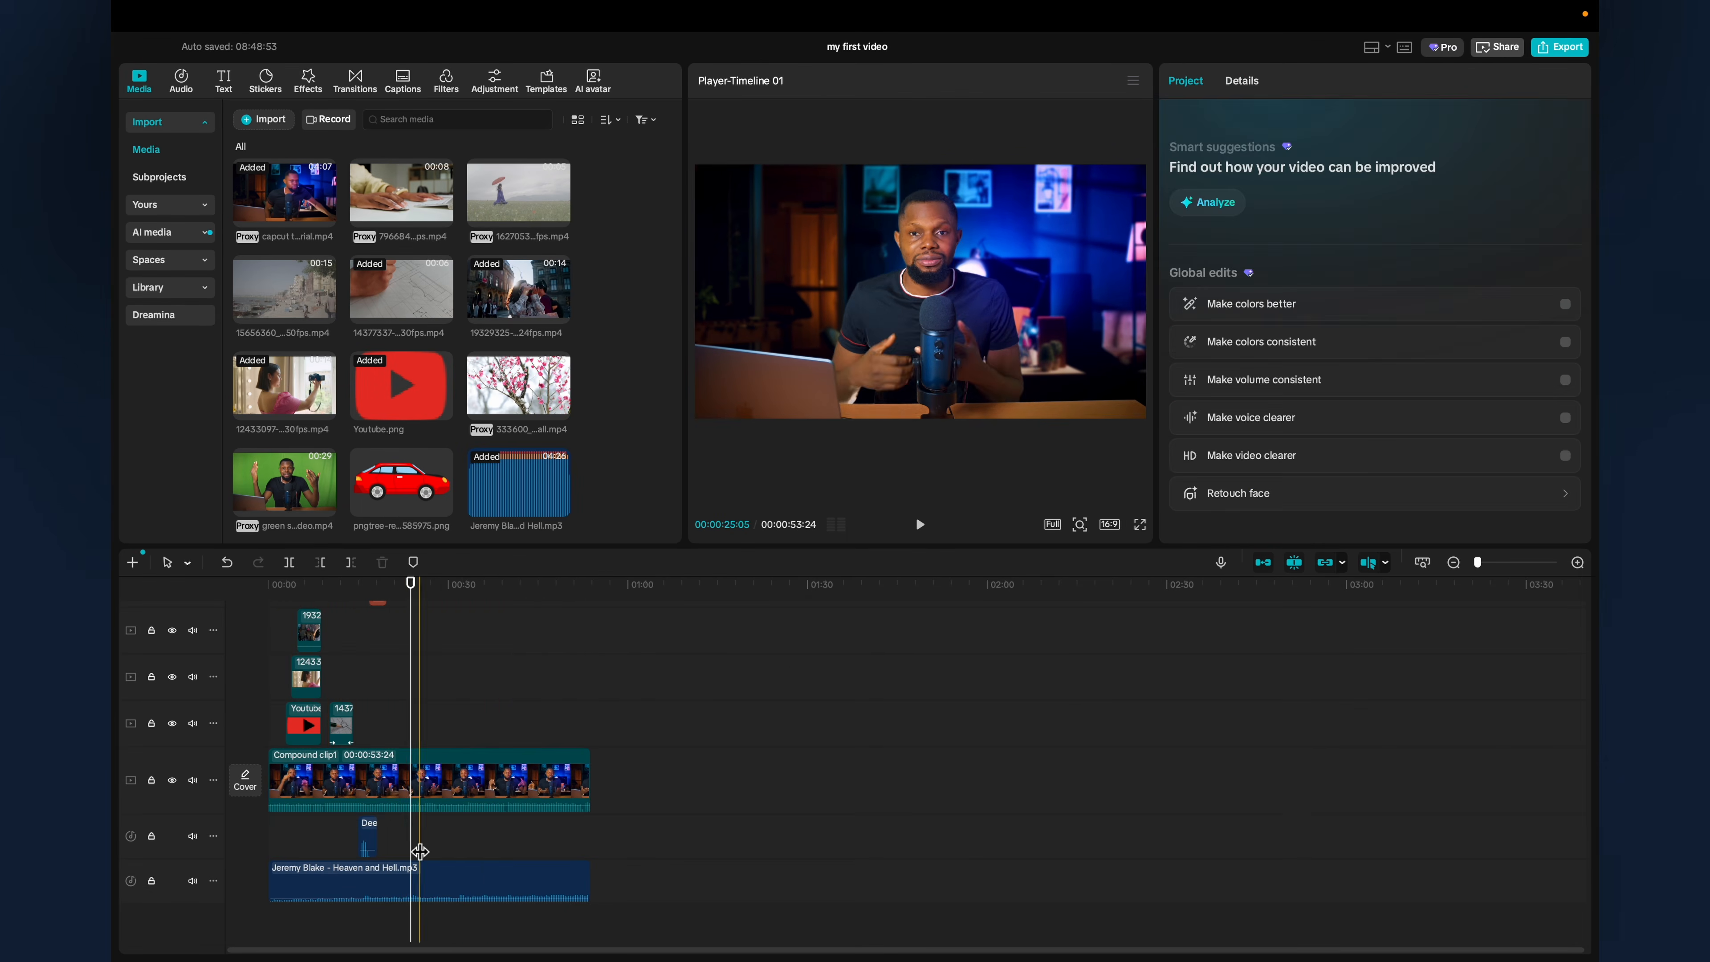
Enable Normalize loudness for the Deep woosh sound effect.
{"action": "left_click_drag", "start_coordinate": [414, 850], "coordinate": [354, 819]}
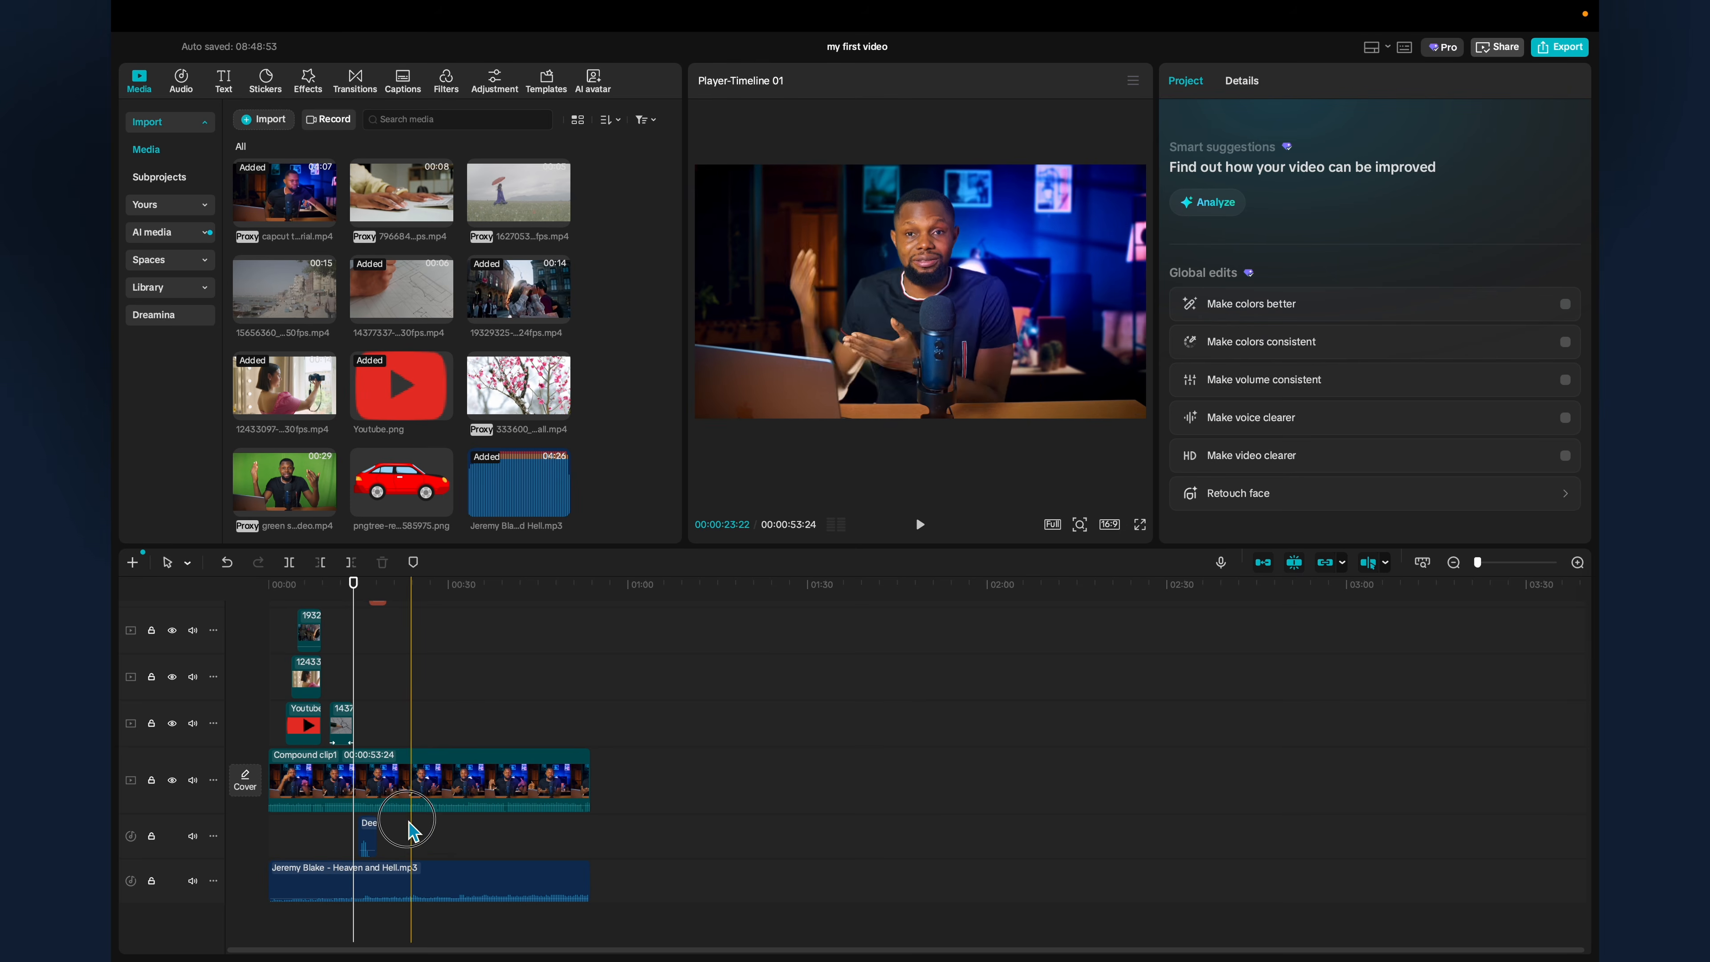
{"action": "left_click", "coordinate": [367, 836]}
{"action": "left_click", "coordinate": [1175, 288]}
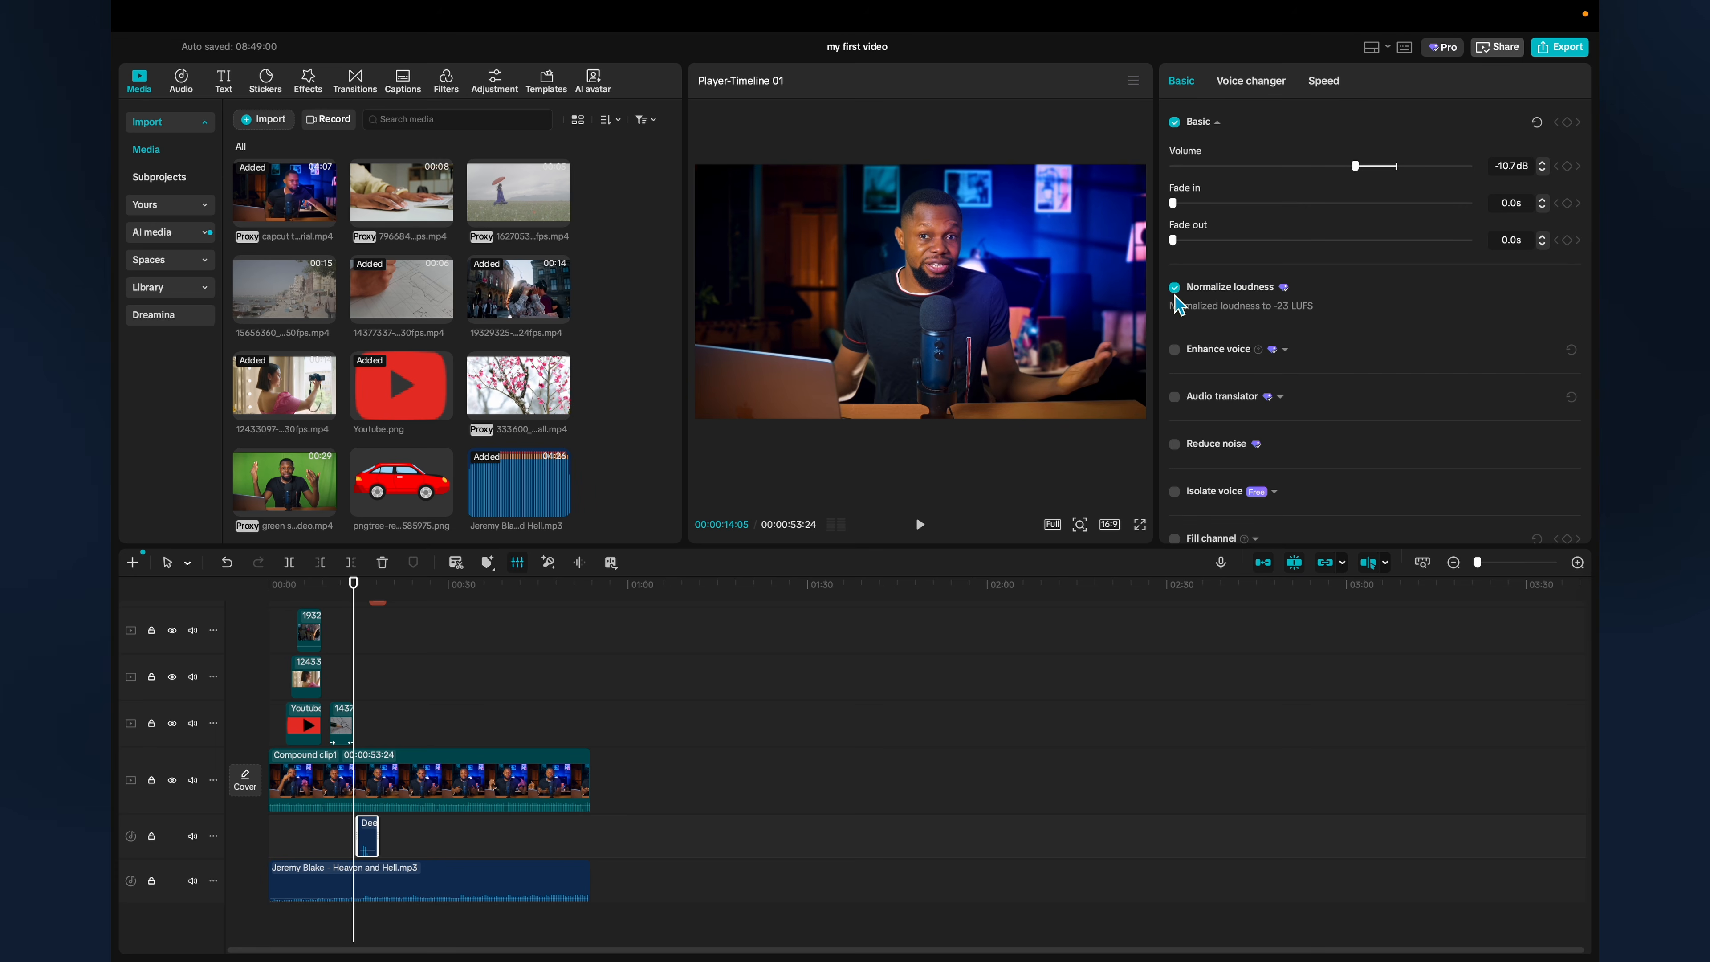
{"action": "left_click", "coordinate": [652, 889]}
Enable Normalize loudness for the Heaven and Hell music and fine-tune its volume to about -25 dB.
{"action": "left_click", "coordinate": [404, 896]}
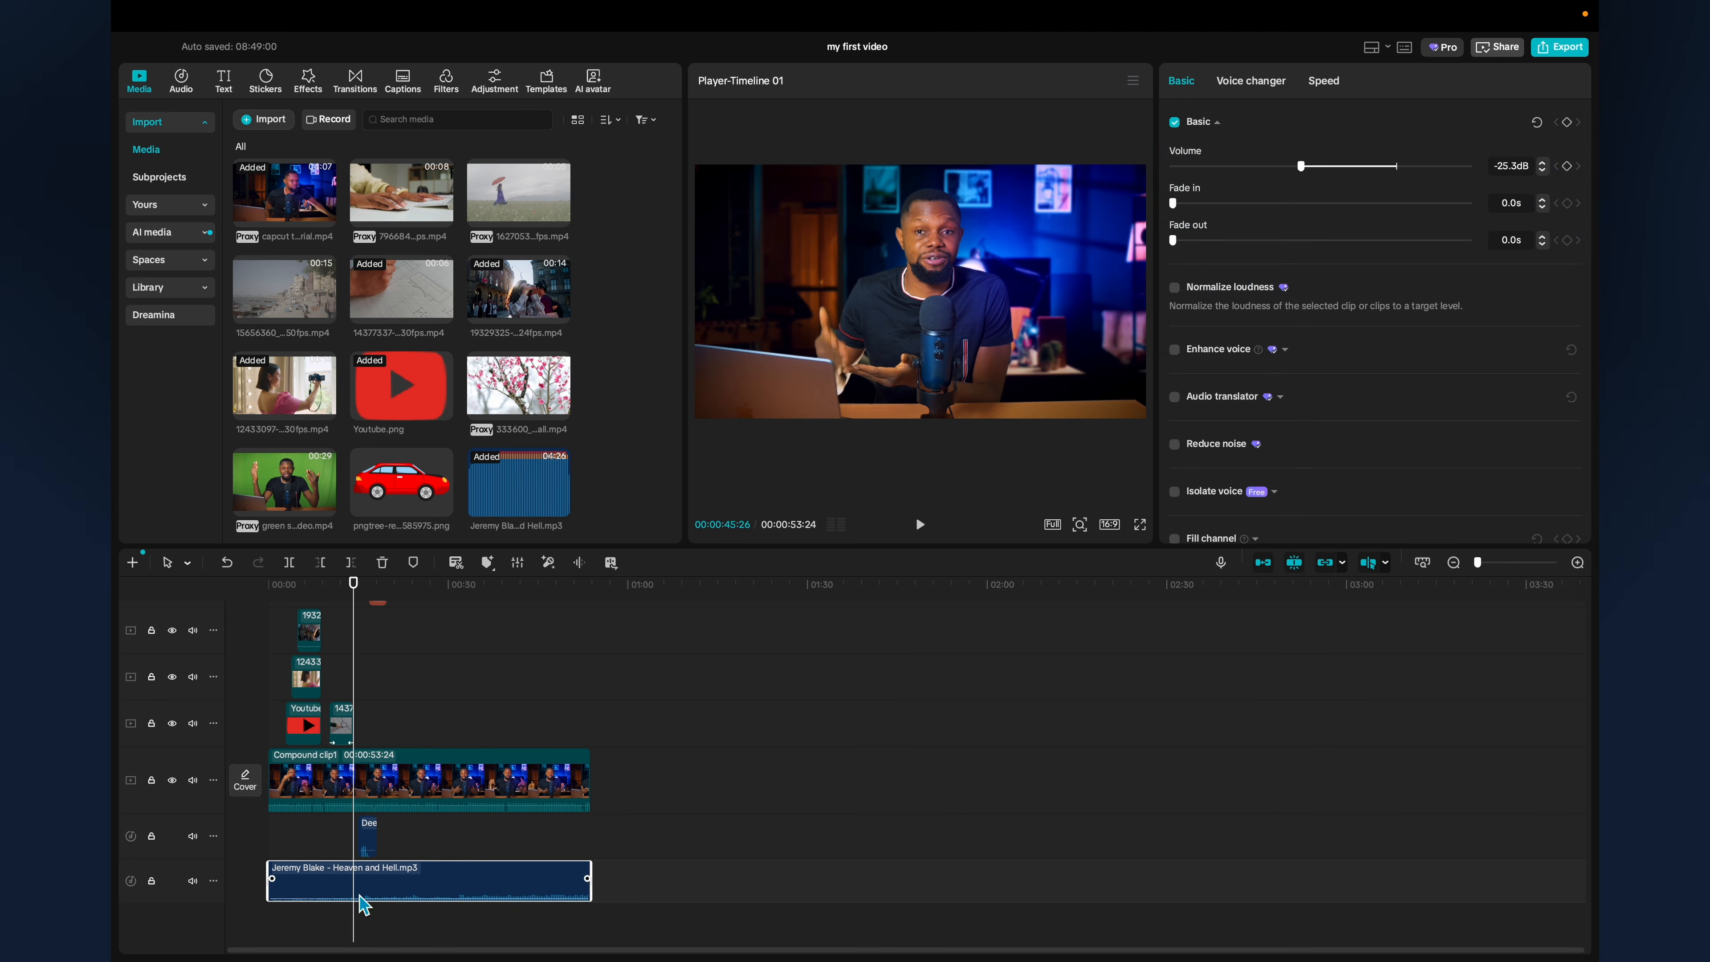
{"action": "left_click", "coordinate": [1175, 288]}
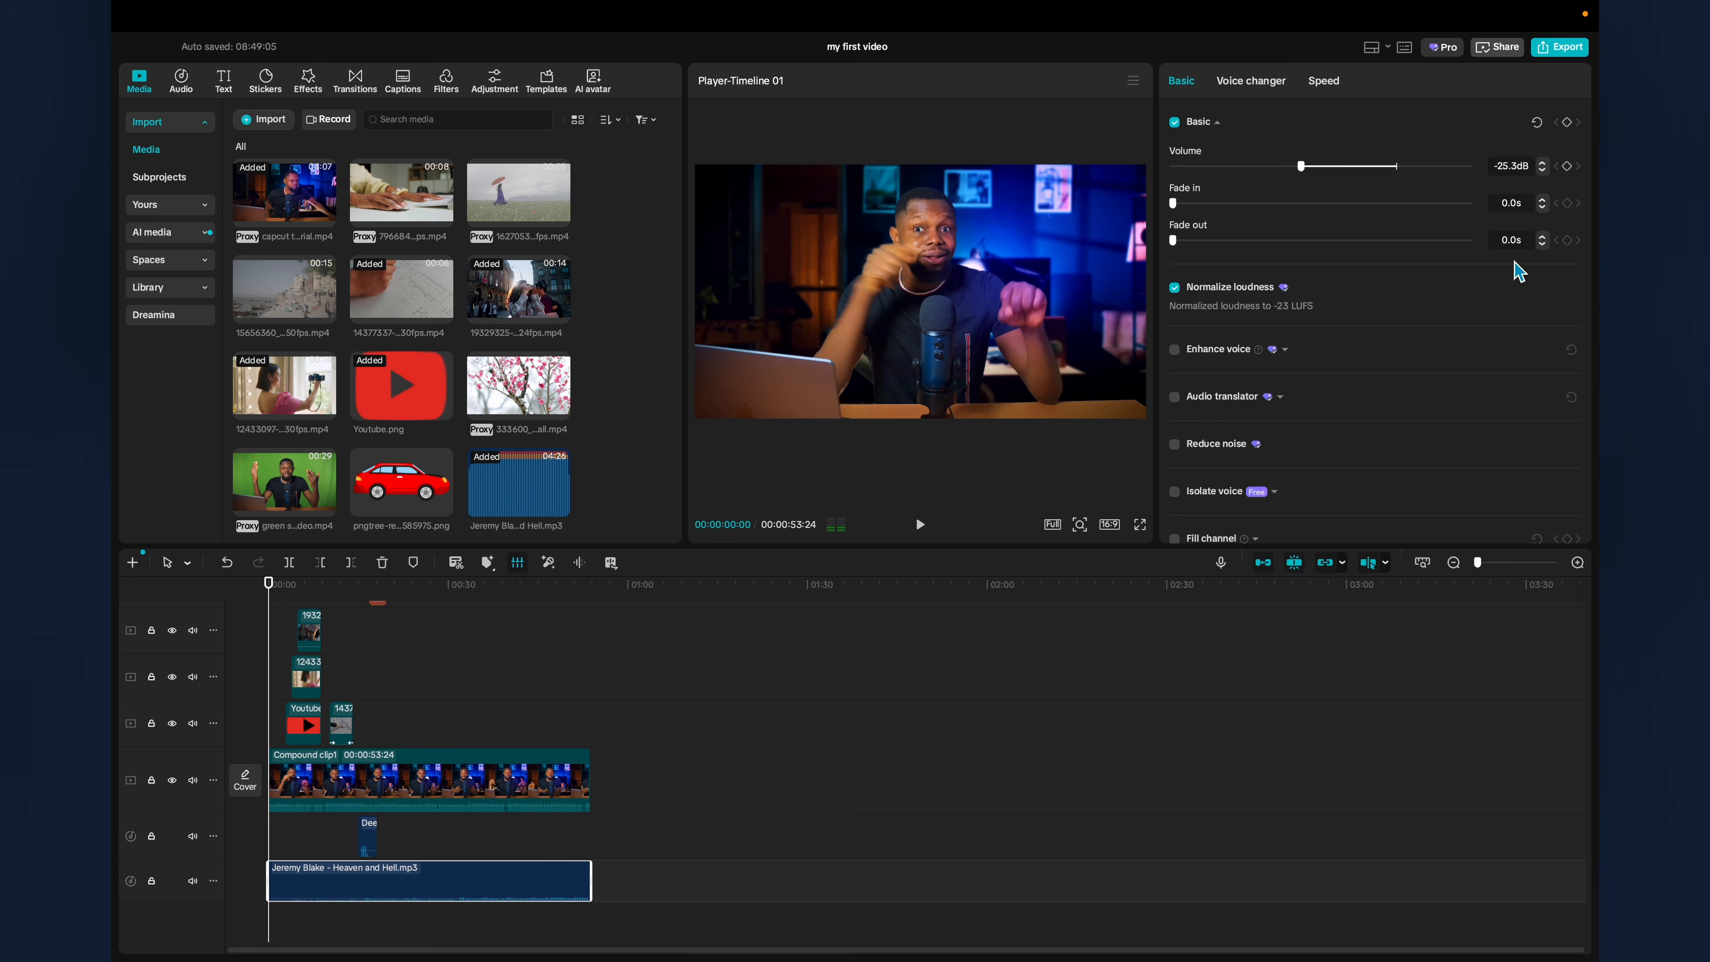
{"action": "left_click_drag", "start_coordinate": [1322, 171], "coordinate": [1305, 159]}
{"action": "left_click_drag", "start_coordinate": [1306, 165], "coordinate": [1304, 165]}
Set up the export as "my first video finished" in a Desktop folder, keeping the resolution at 1080P.
{"action": "left_click", "coordinate": [1564, 52]}
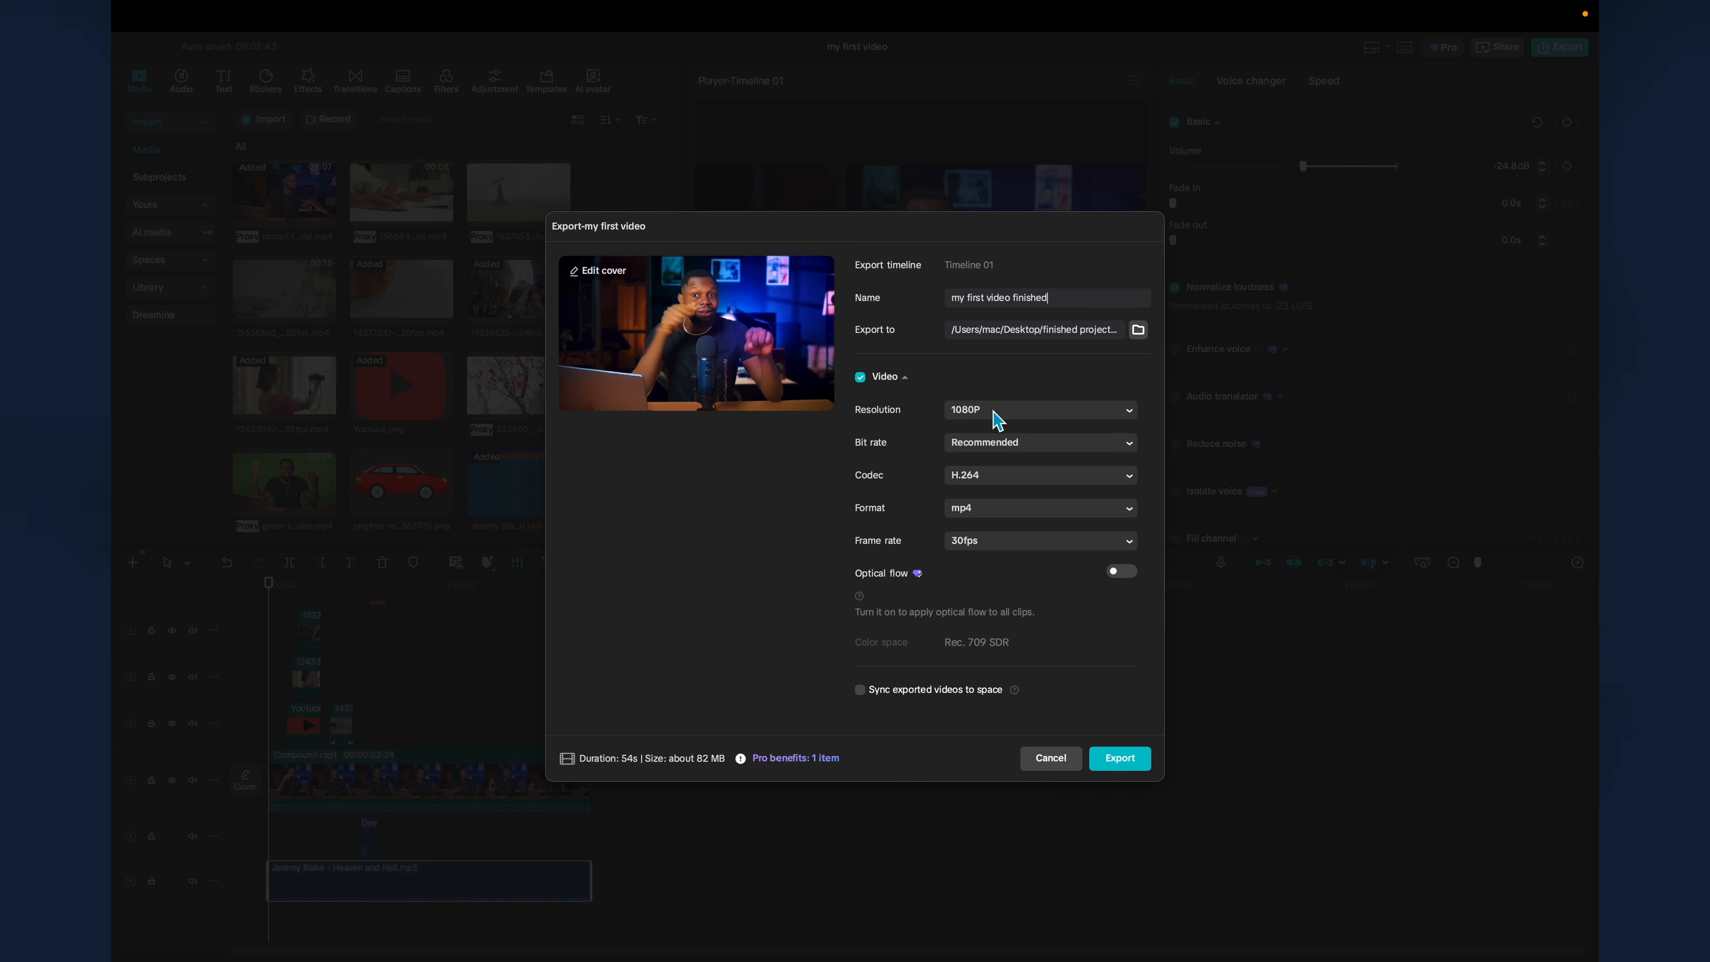
{"action": "left_click", "coordinate": [997, 414]}
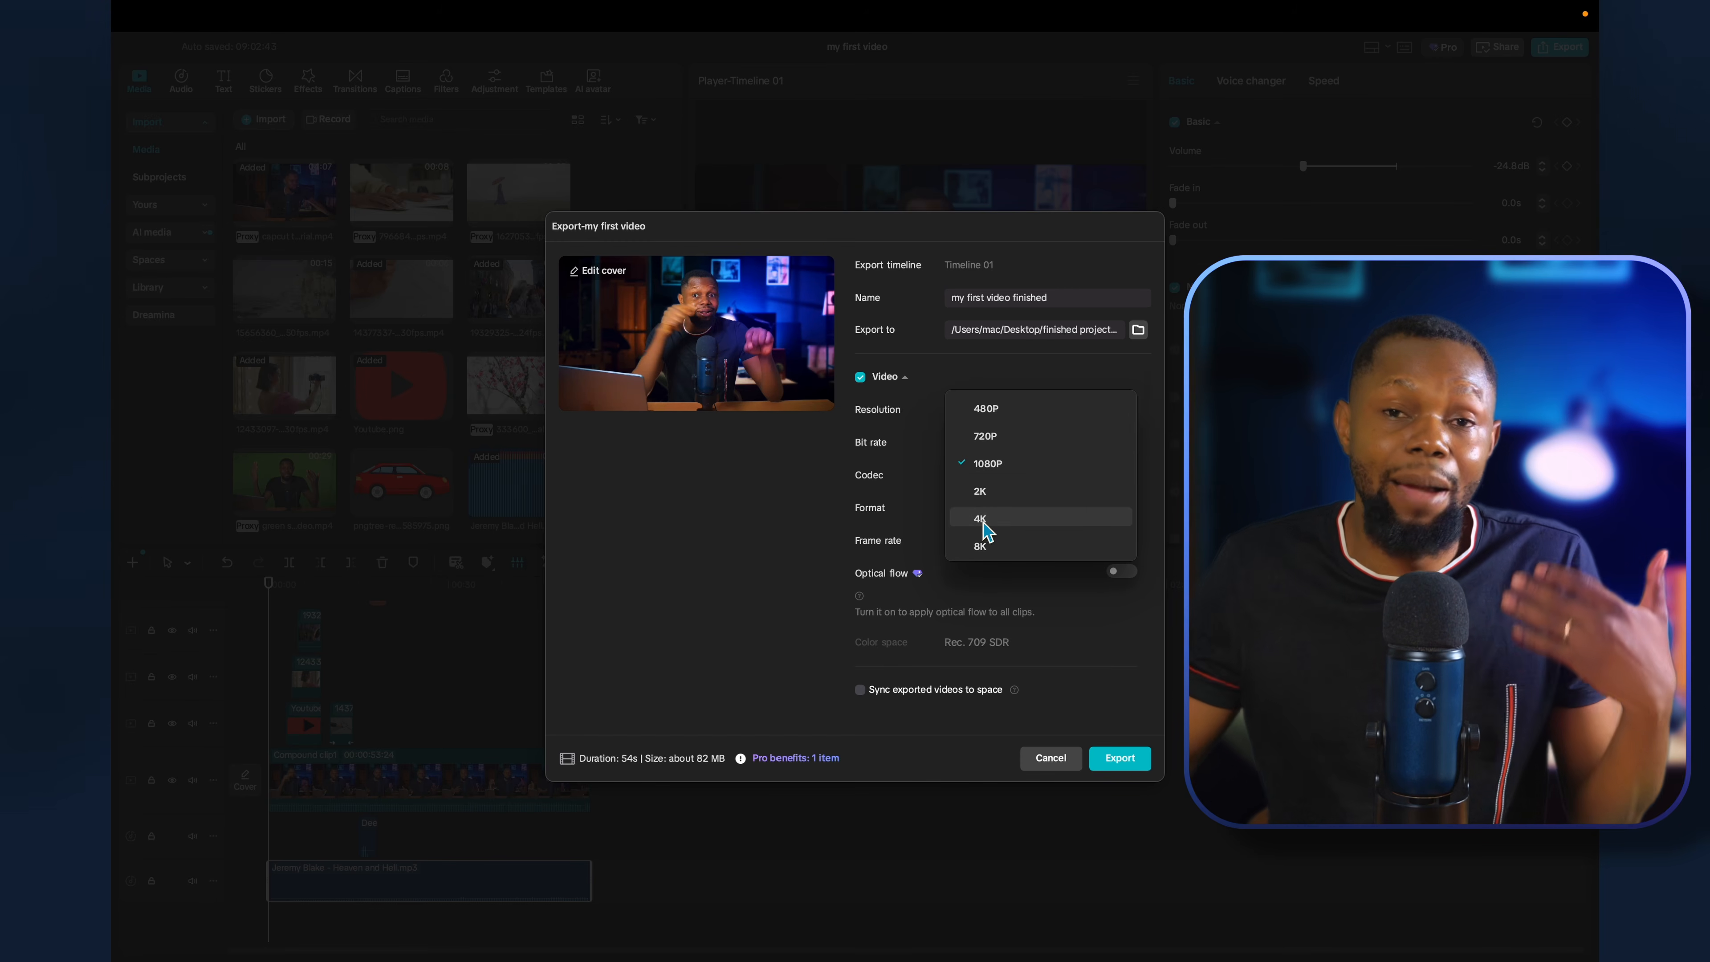
{"action": "left_click", "coordinate": [756, 581]}
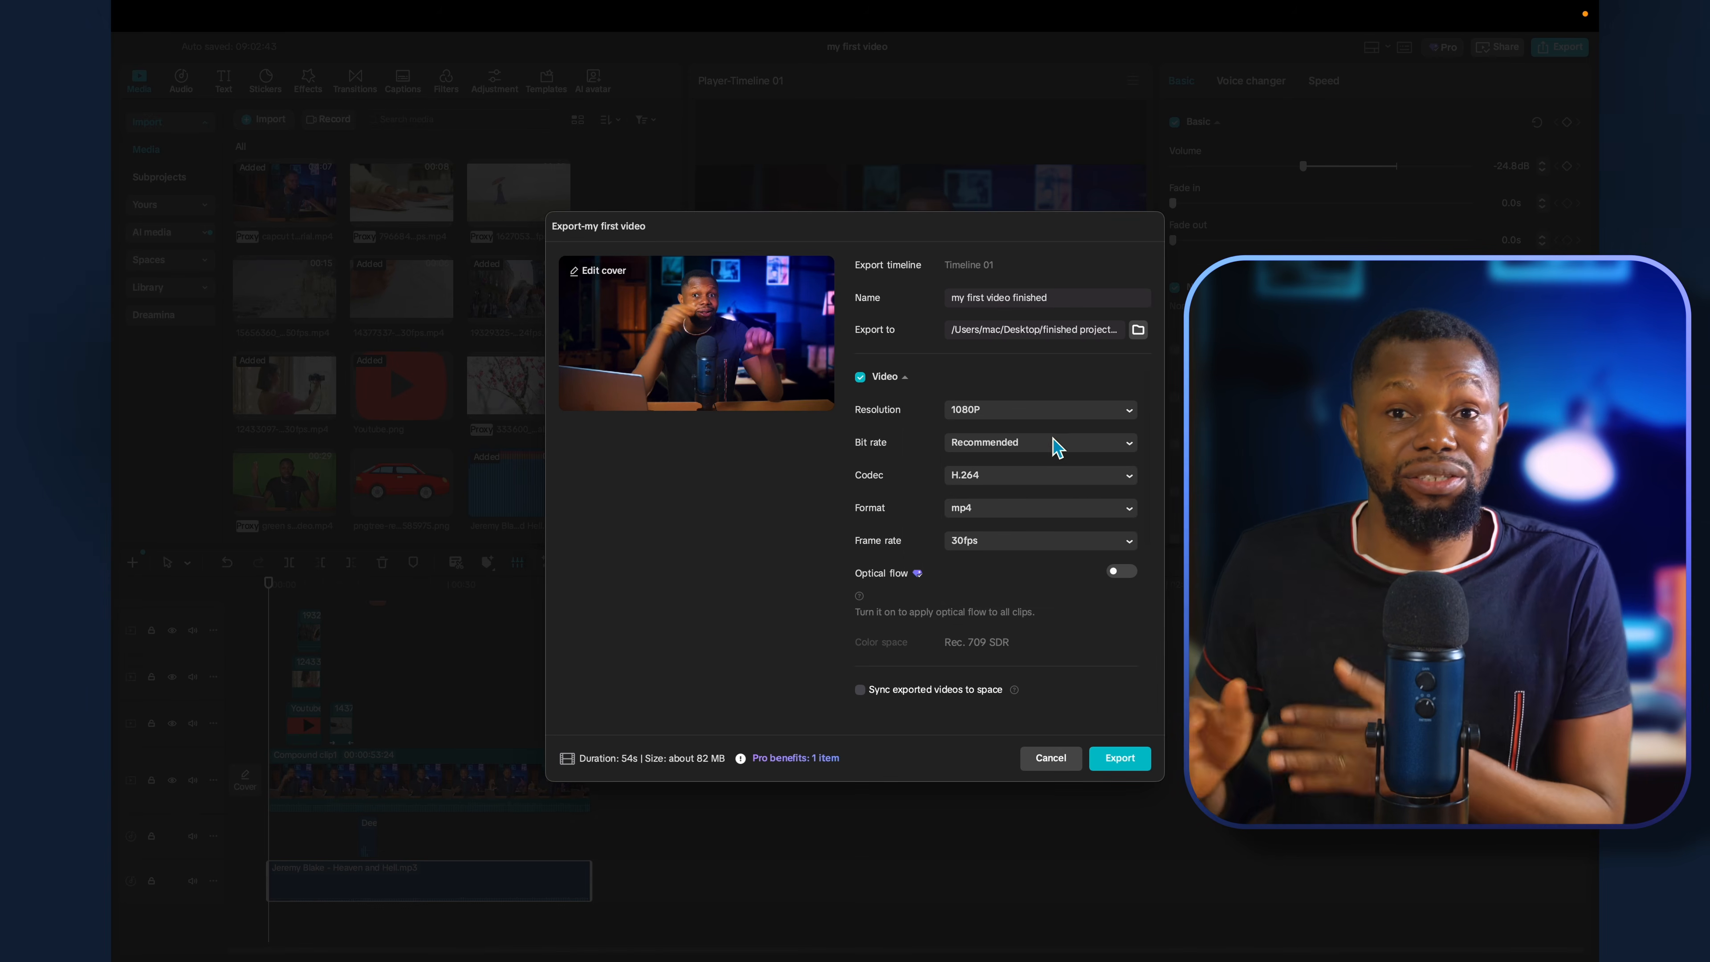
Review the export's bit rate and codec options, leaving them at Recommended and H.264.
{"action": "left_click", "coordinate": [1052, 449]}
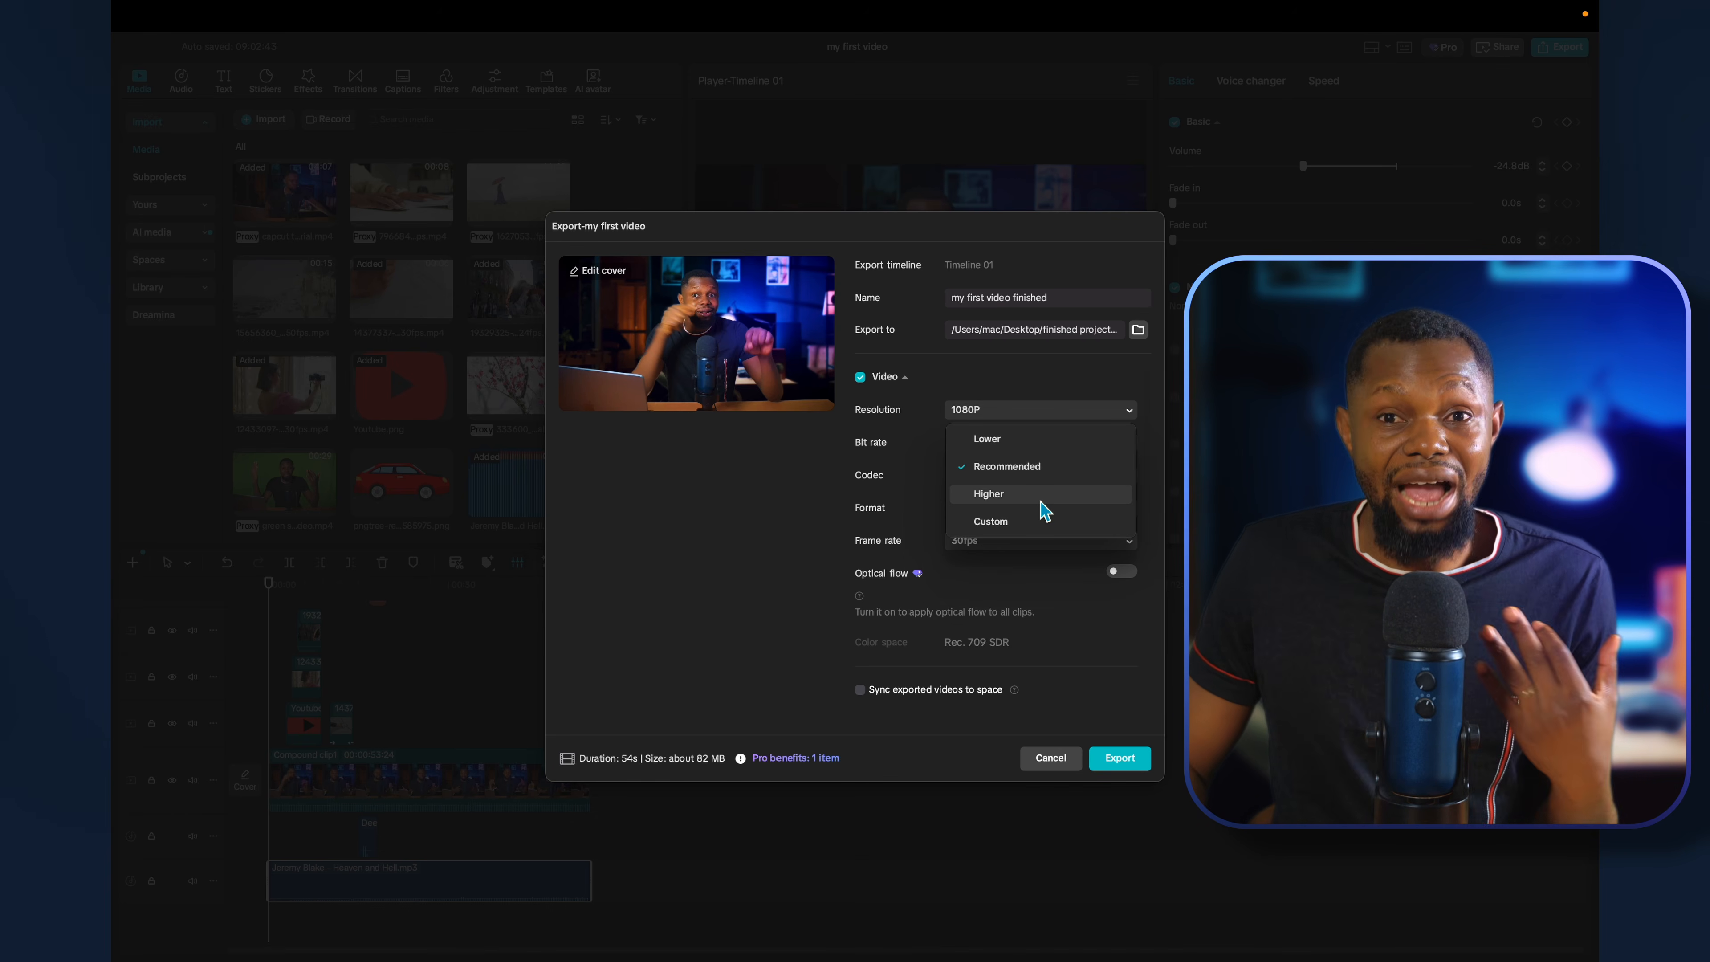
{"action": "left_click", "coordinate": [1043, 499]}
{"action": "left_click", "coordinate": [1024, 451]}
{"action": "left_click", "coordinate": [1029, 463]}
{"action": "left_click", "coordinate": [988, 479]}
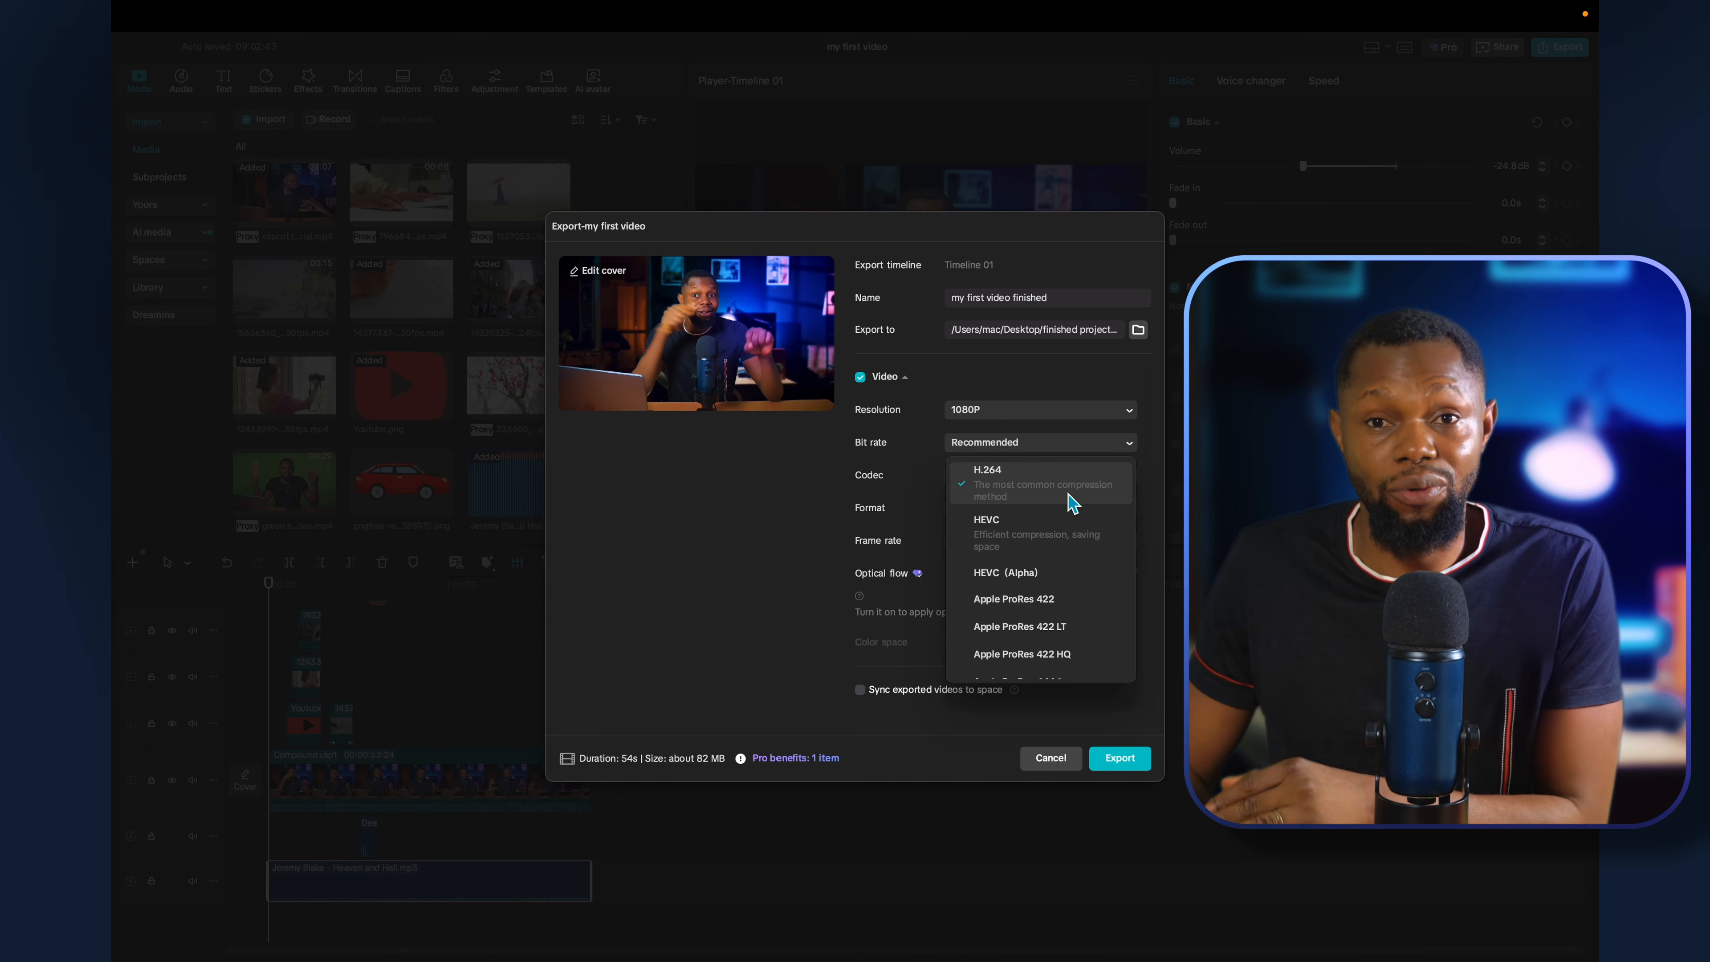
{"action": "left_click", "coordinate": [1072, 502]}
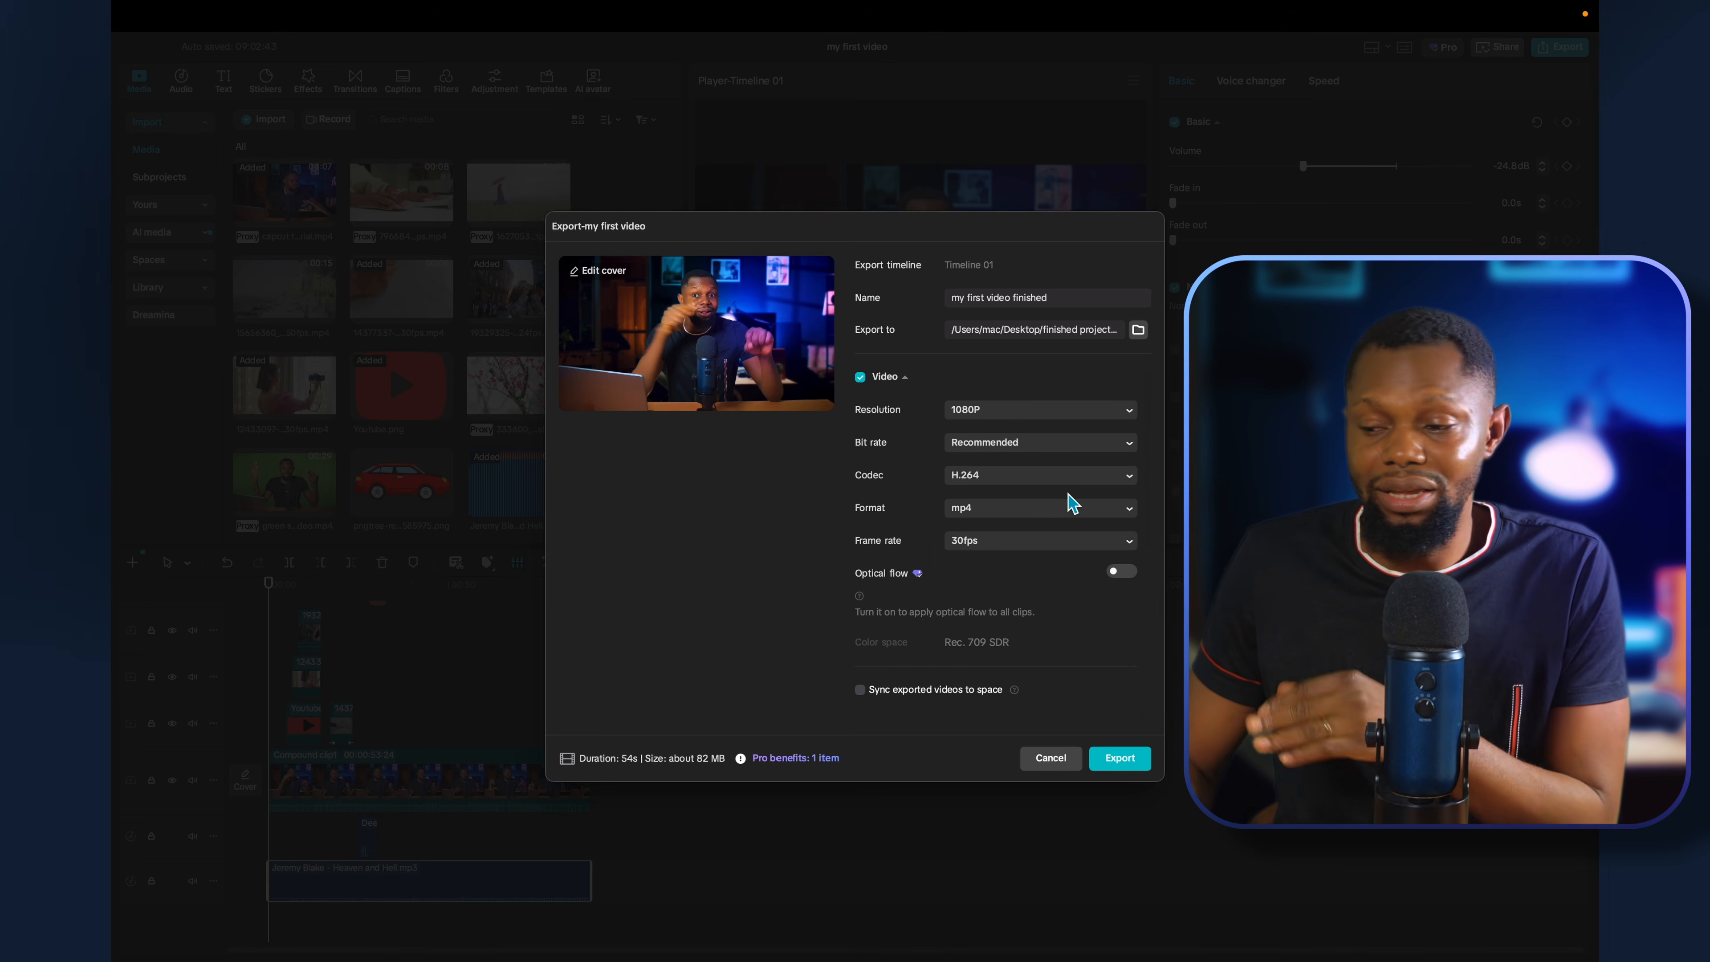
Keep mp4 as the export format and select a frame rate of 30fps.
{"action": "left_click", "coordinate": [1051, 516]}
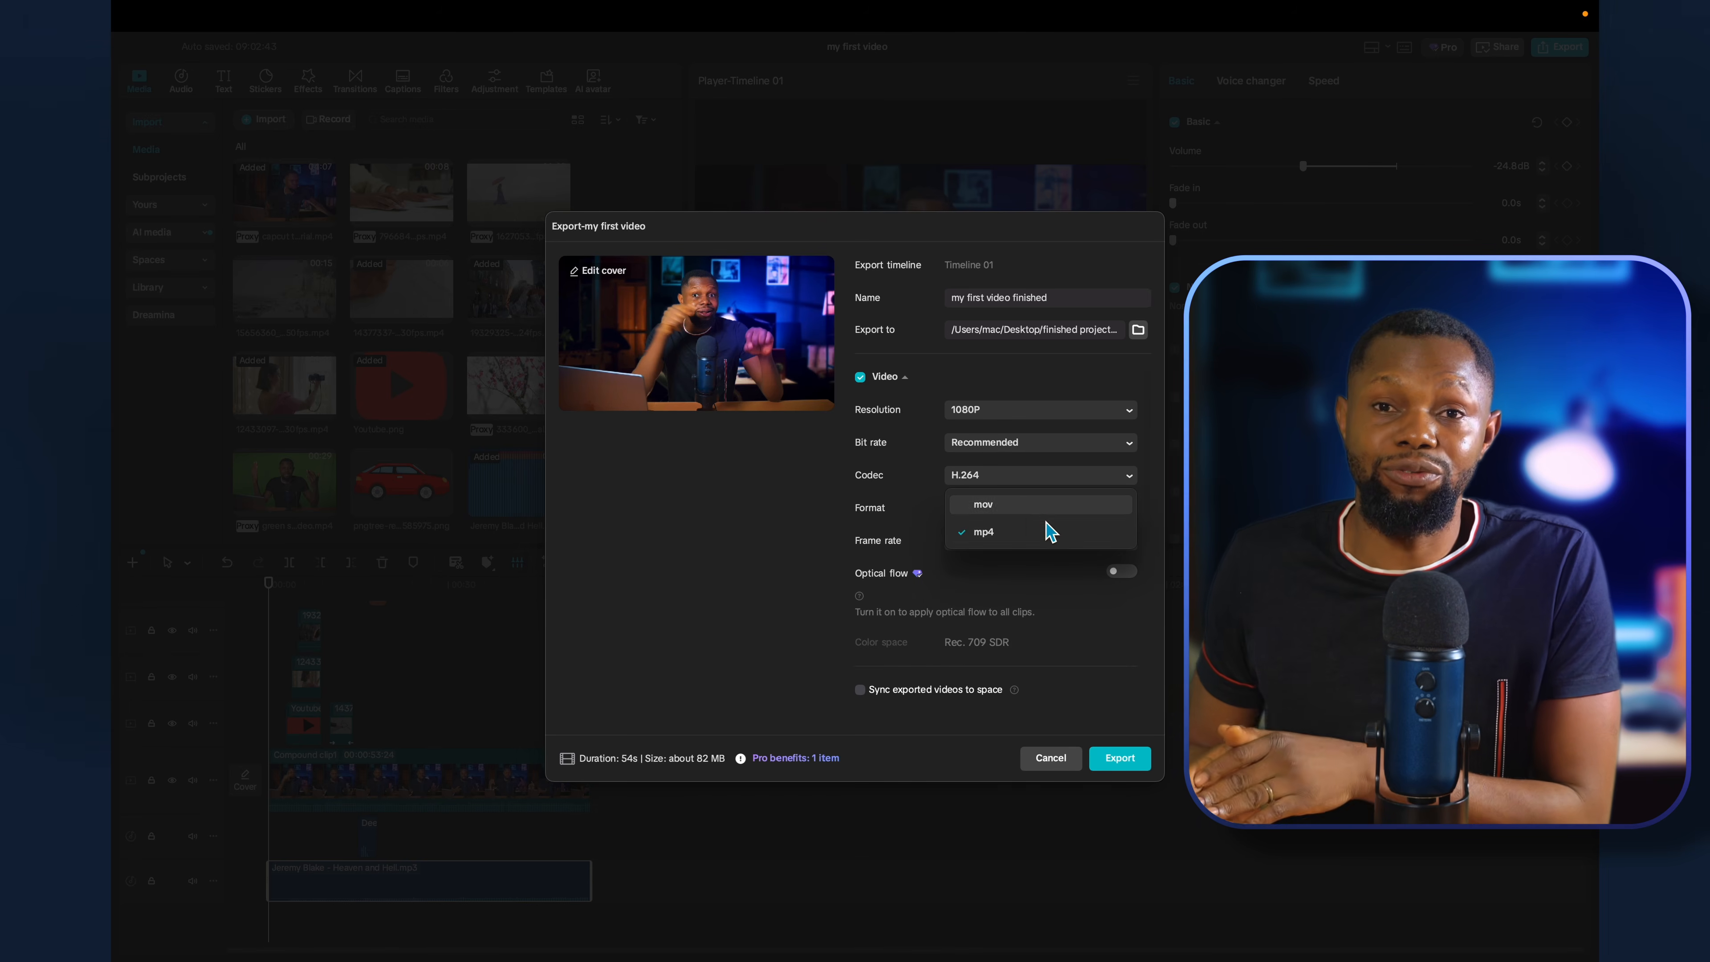
{"action": "left_click", "coordinate": [1026, 546]}
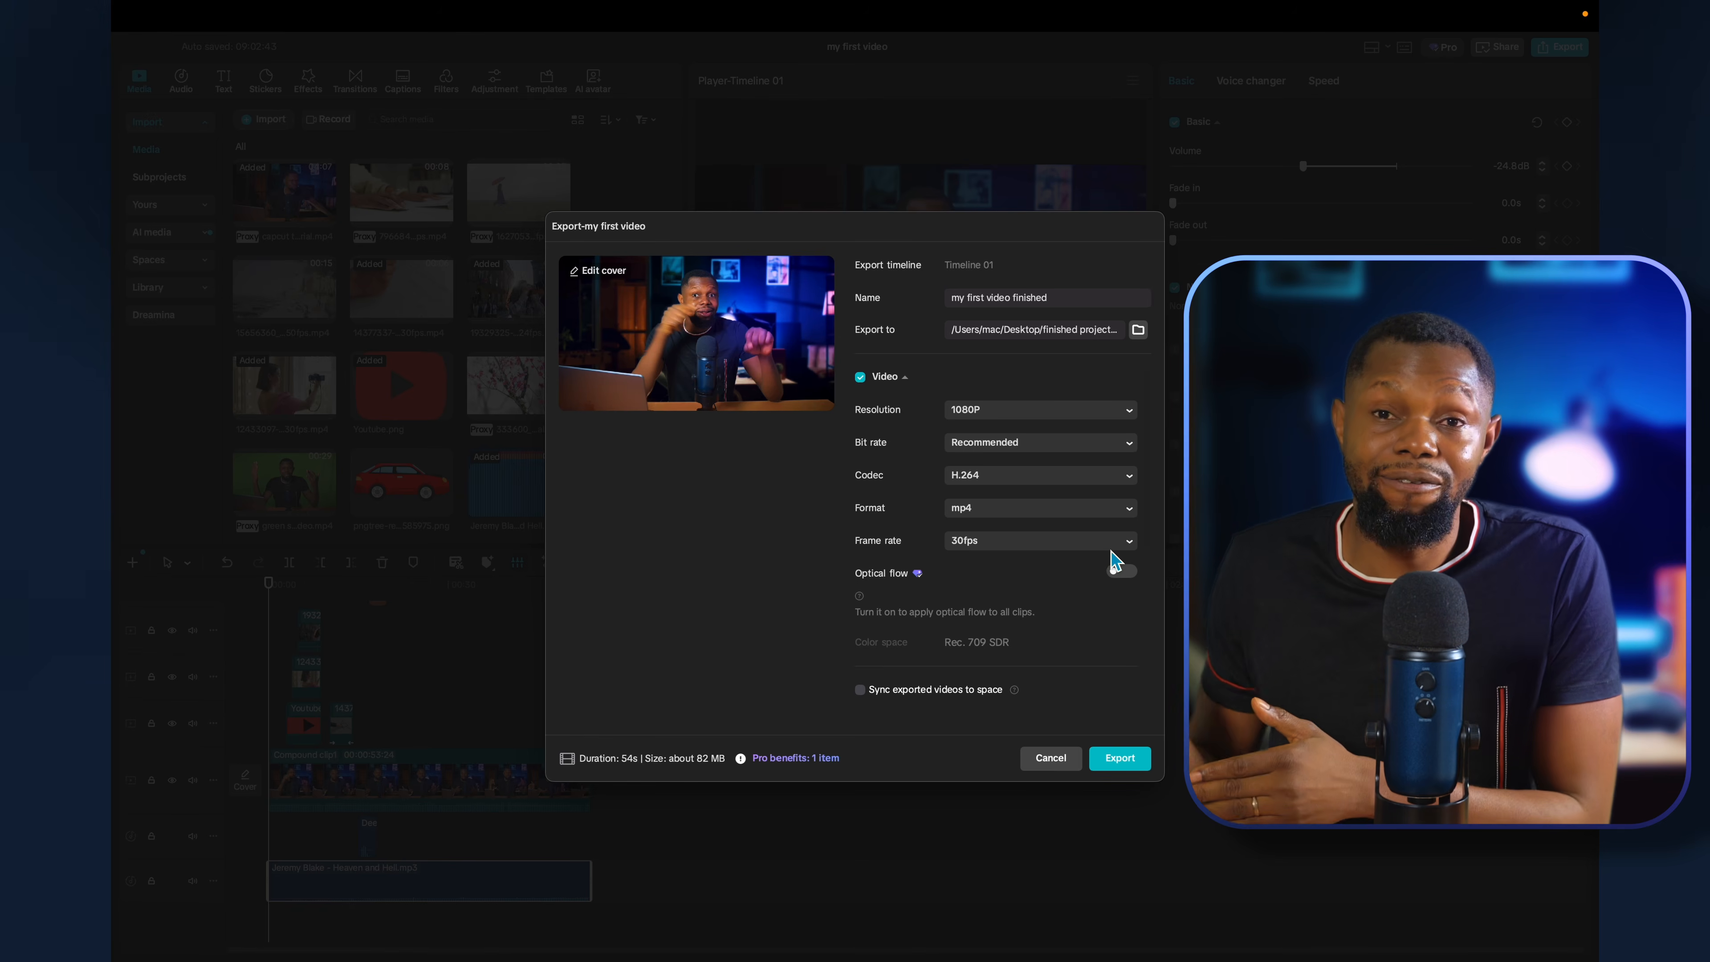
{"action": "left_click", "coordinate": [1129, 544]}
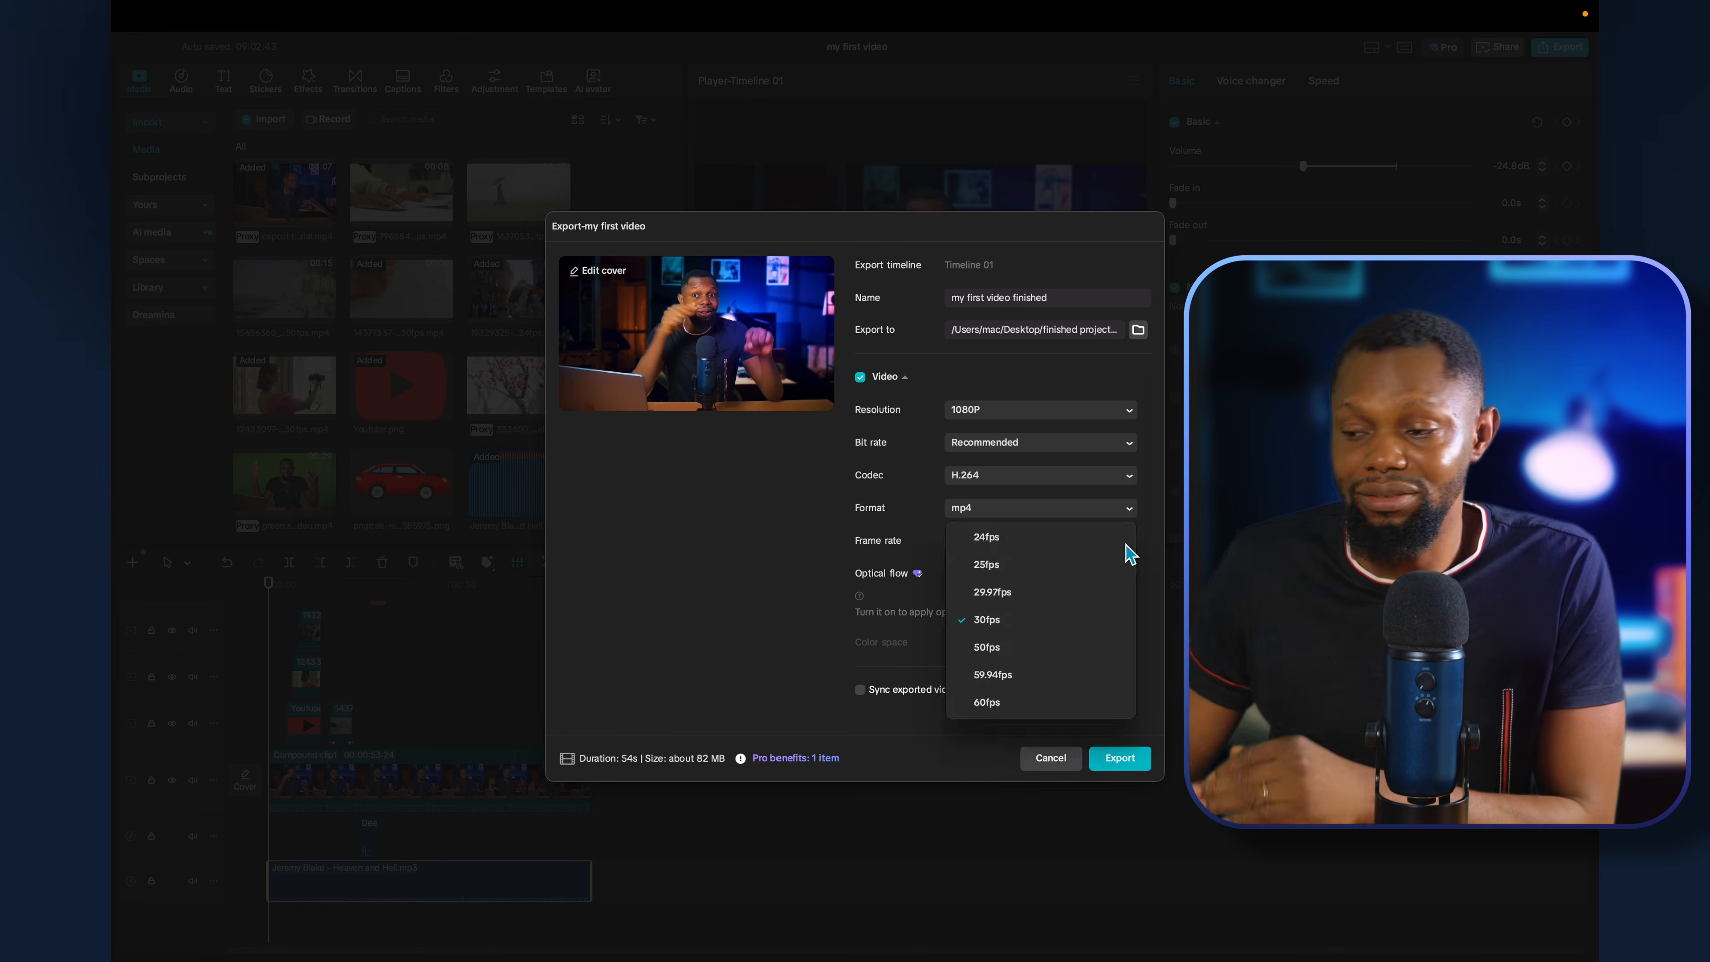
{"action": "left_click", "coordinate": [1027, 621]}
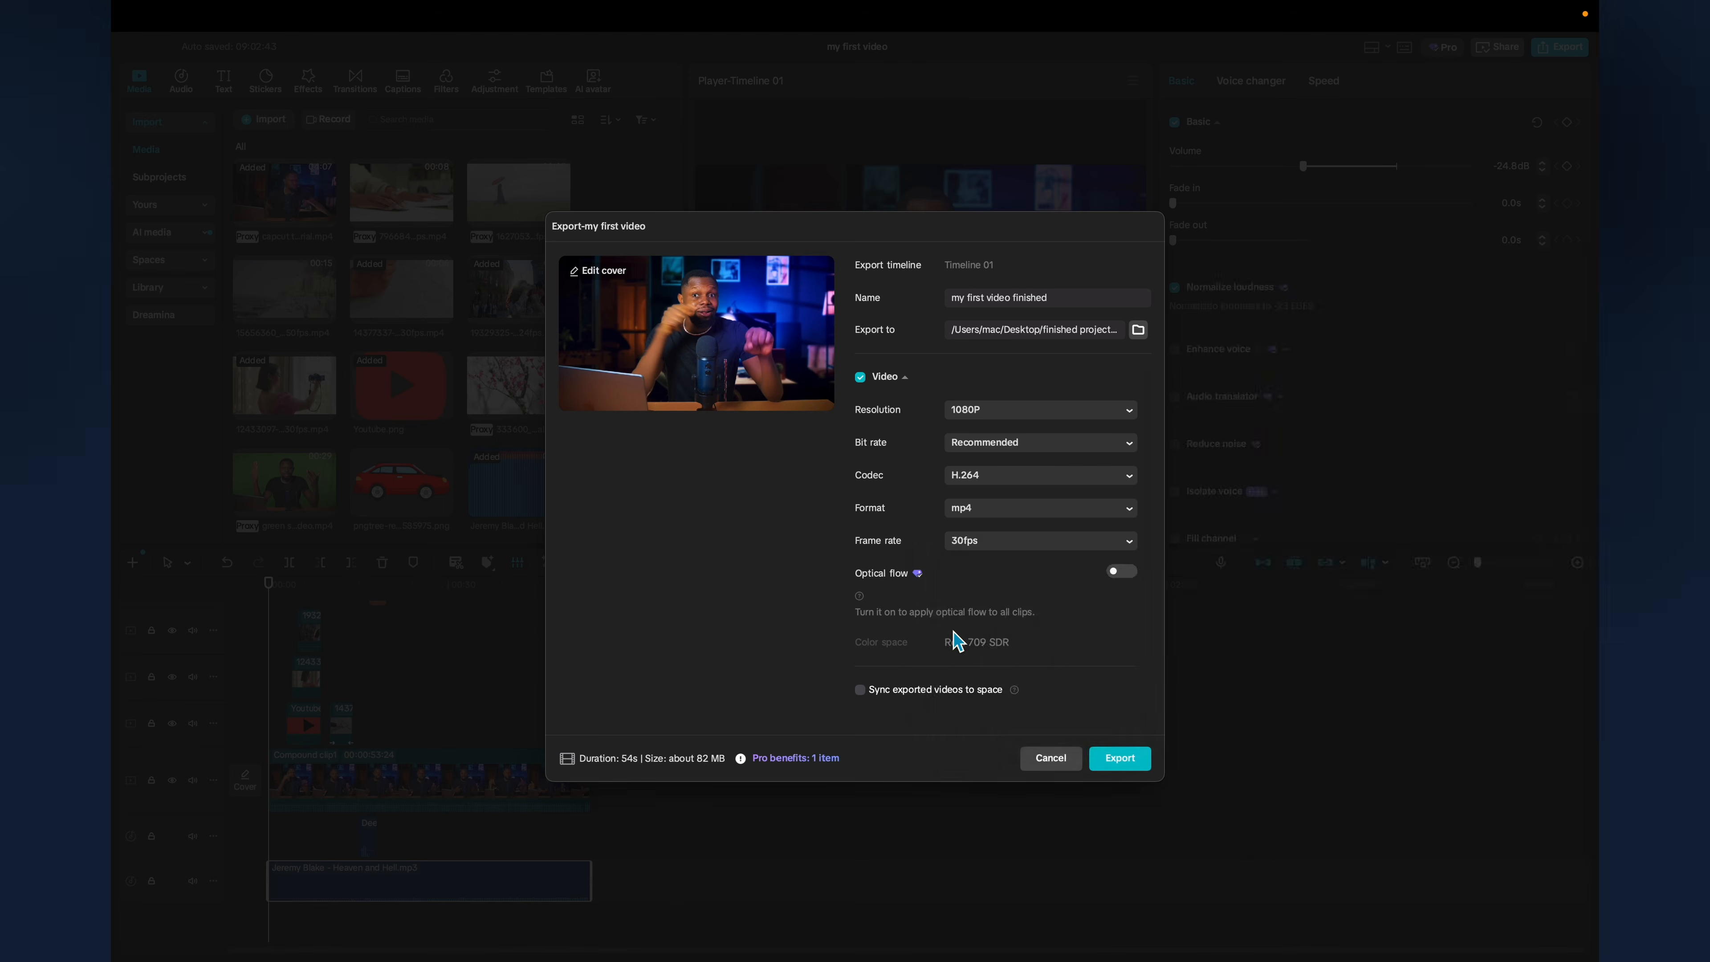
Check the remaining export options and export the finished video.
{"action": "scroll", "coordinate": [966, 634], "scroll_direction": "down", "scroll_amount": 5}
{"action": "left_click", "coordinate": [1120, 758]}
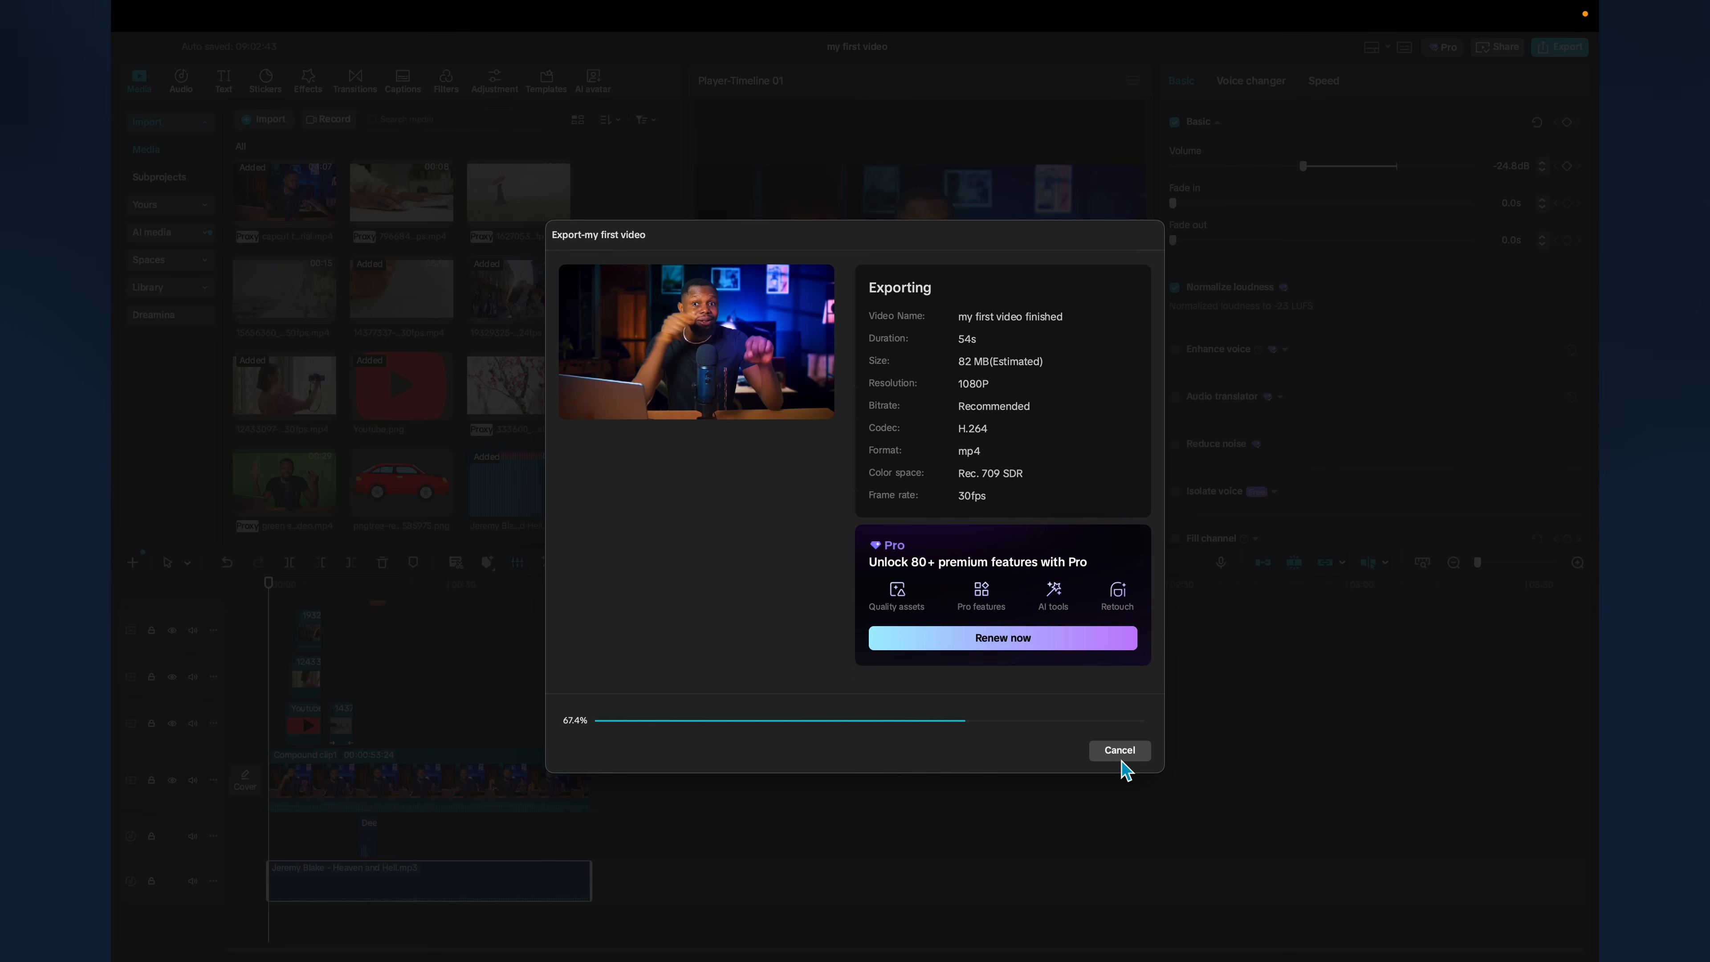
{"action": "scroll", "coordinate": [1023, 525], "scroll_direction": "down", "scroll_amount": 2}
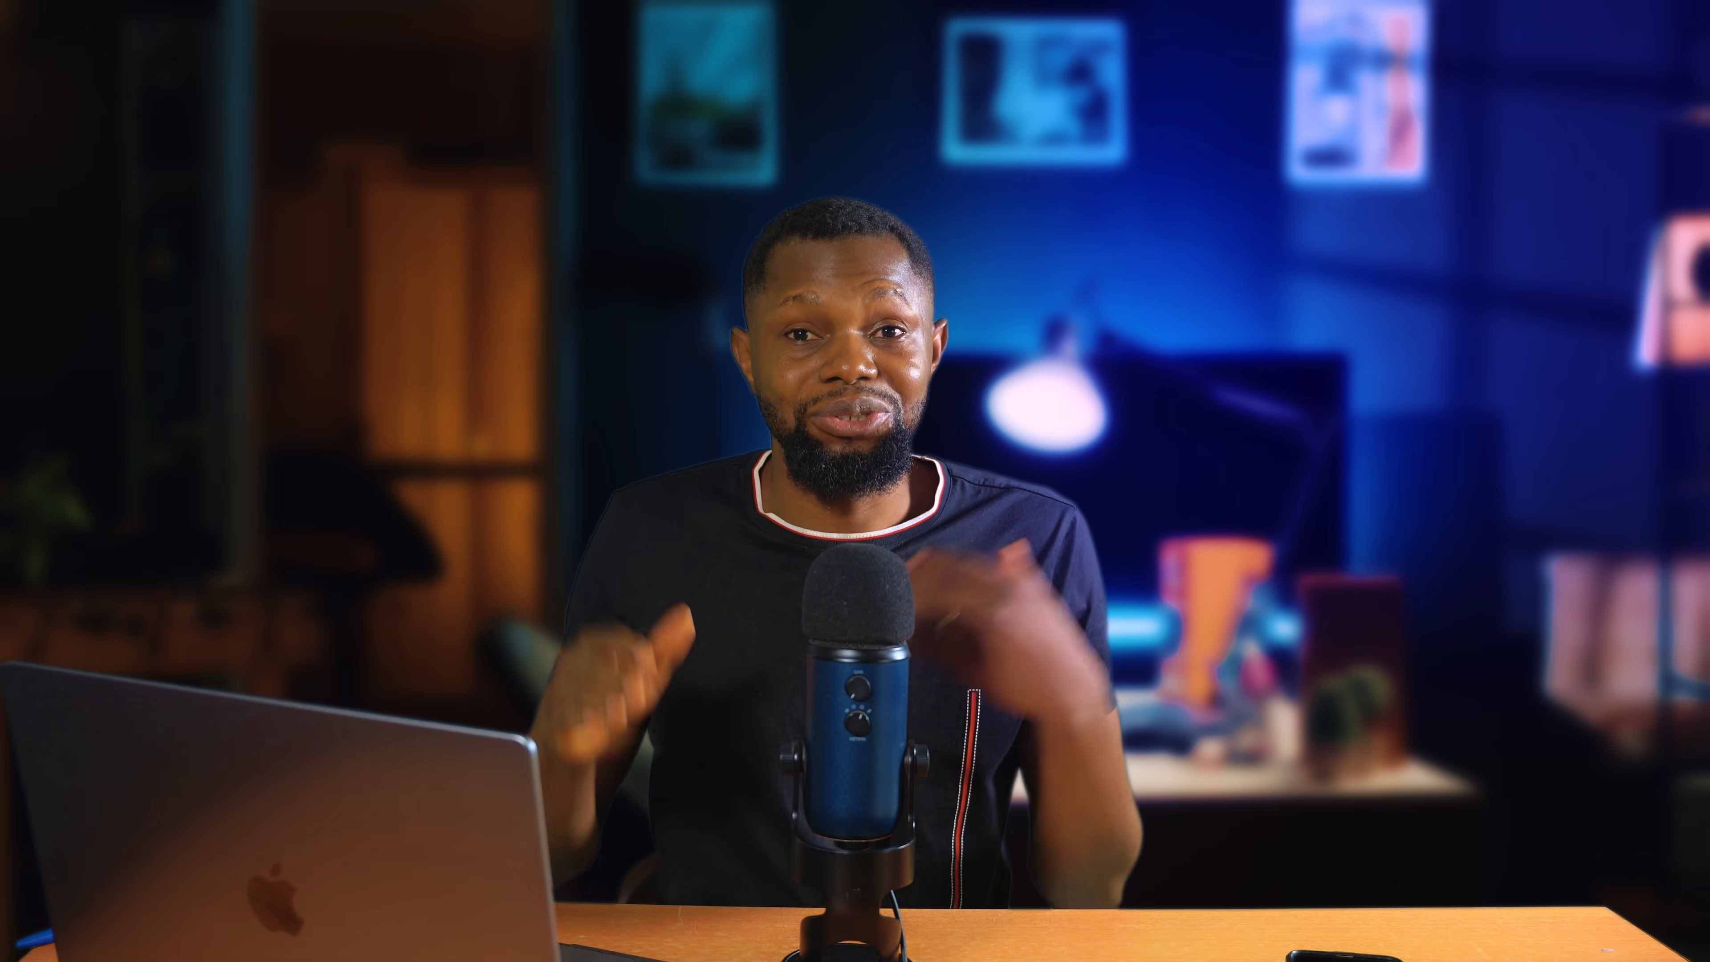